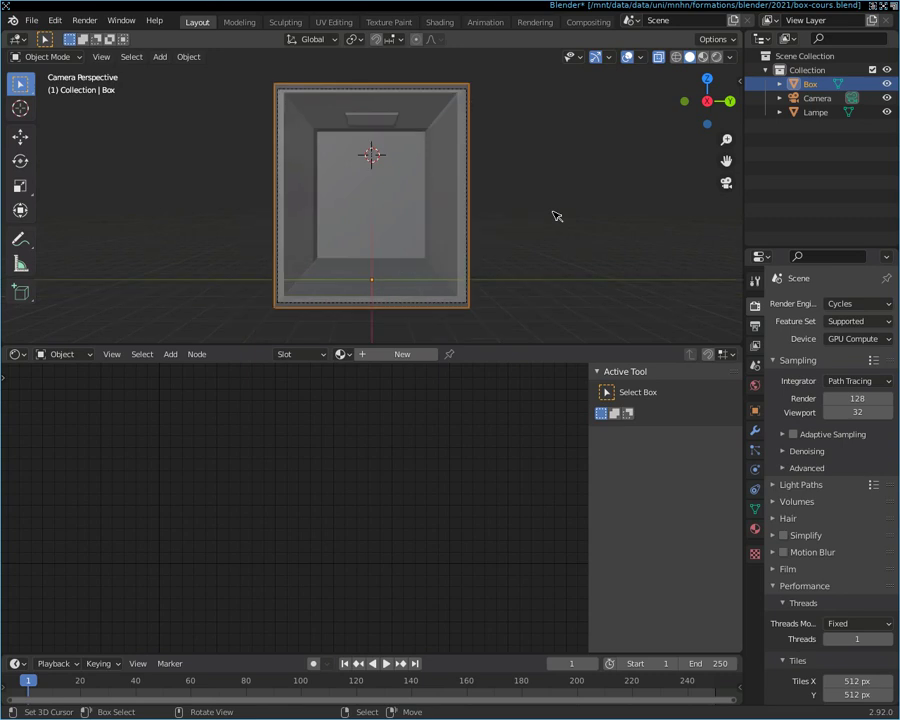
Step: Search operators for 'add sp' and highlight the Add ▸ Mesh ▸ UV Sphere result
key(F3)
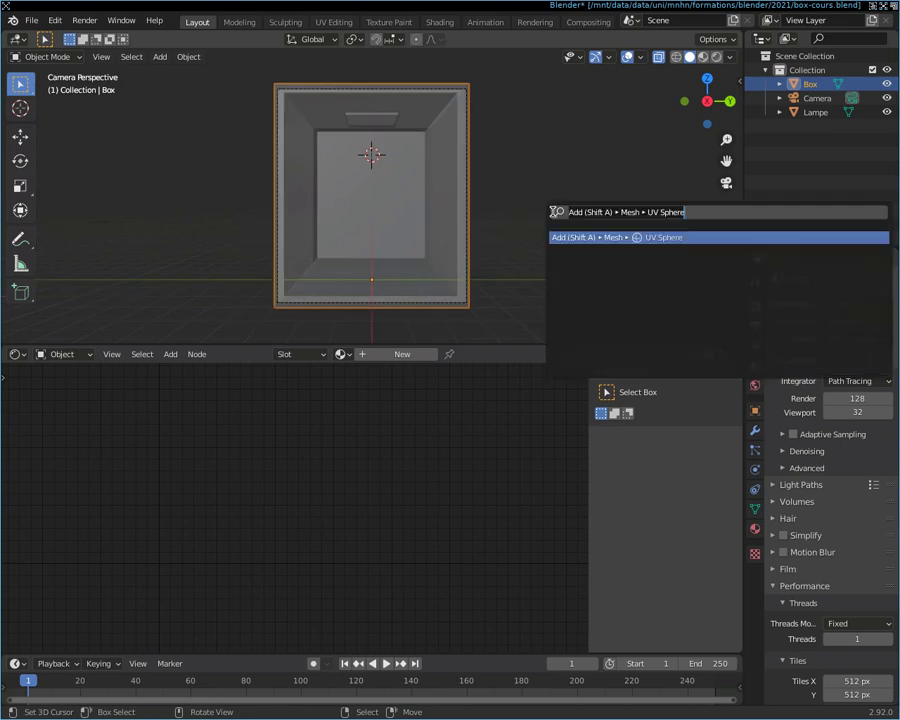
text(a)
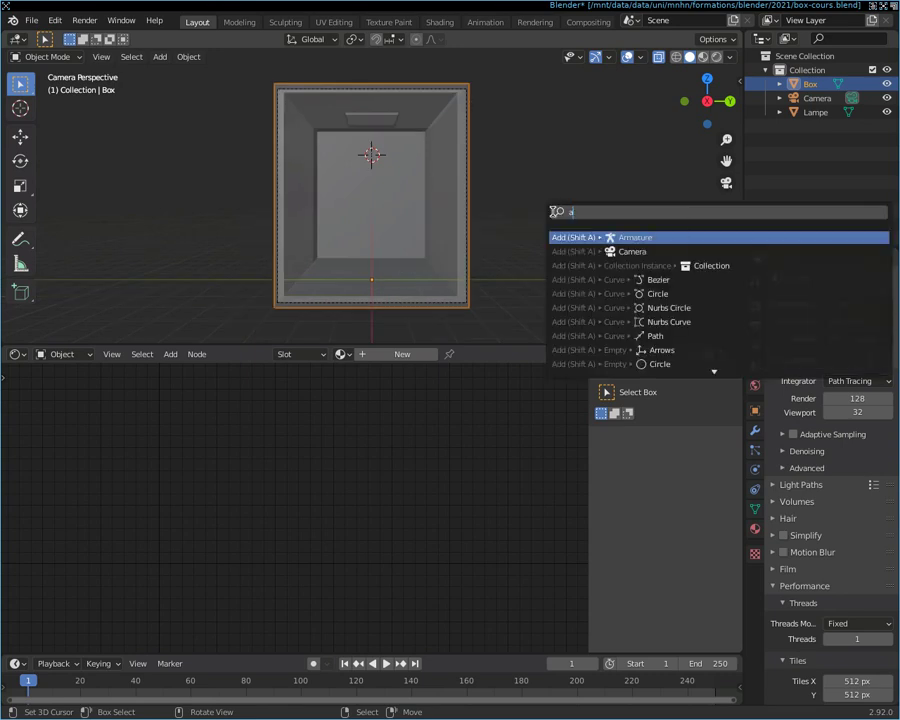
key(BackSpace)
text(add sp)
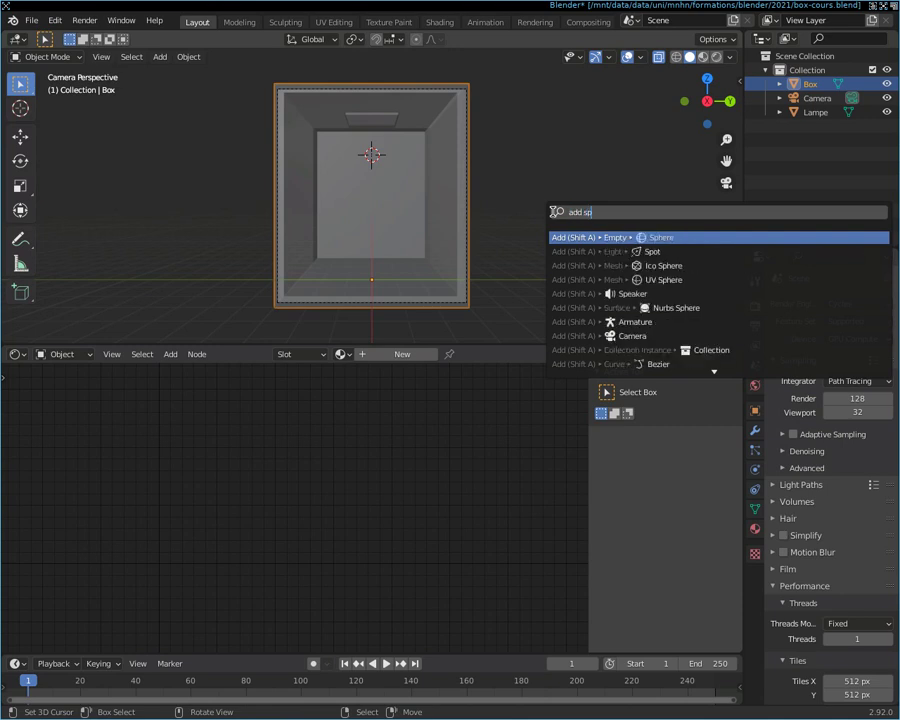
key(Down)
key(Down)
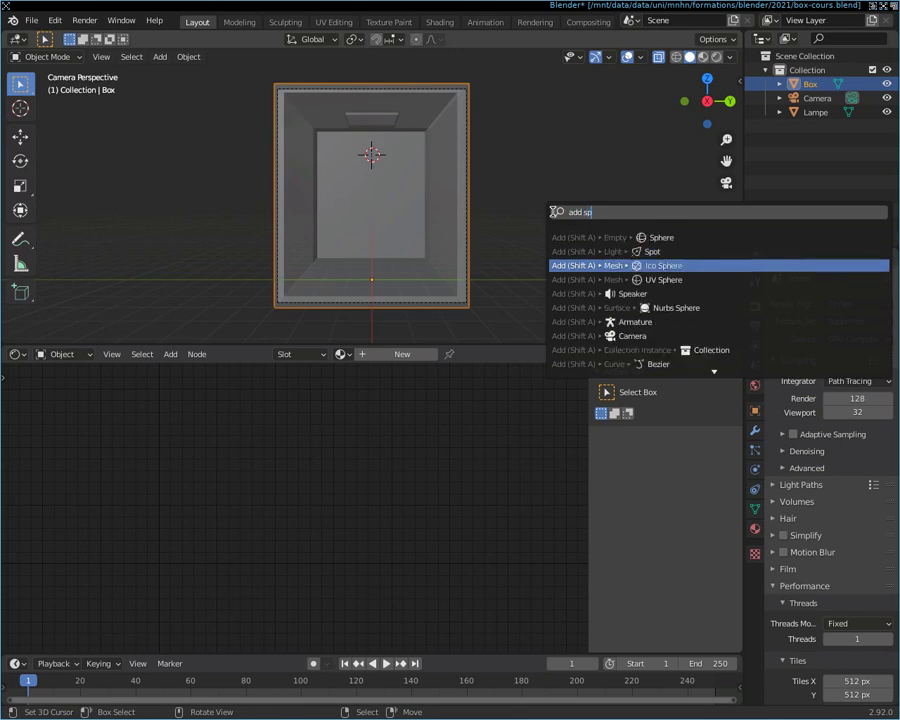
key(Down)
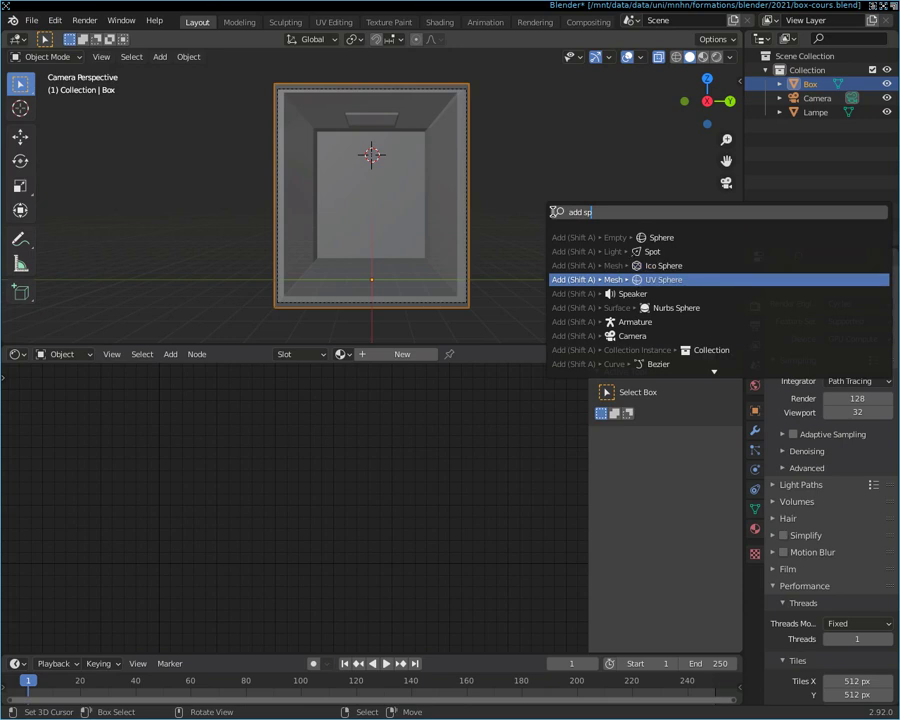
key(Up)
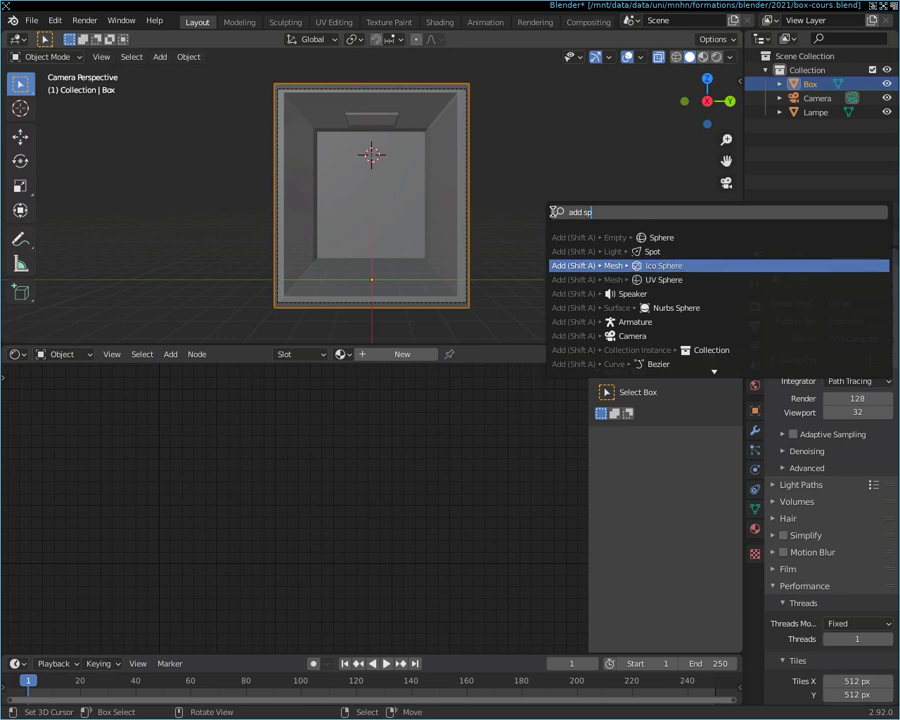
key(Down)
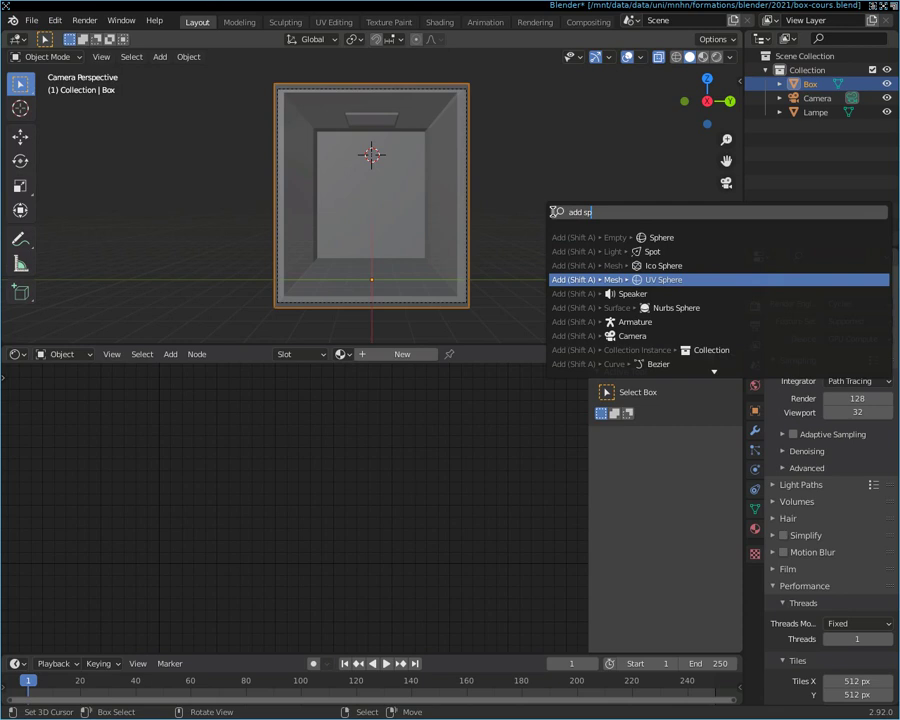
Step: Add a UV sphere (32 segments, 16 rings, 1 m radius) at Z 5.1 m near the box top
click(635, 281)
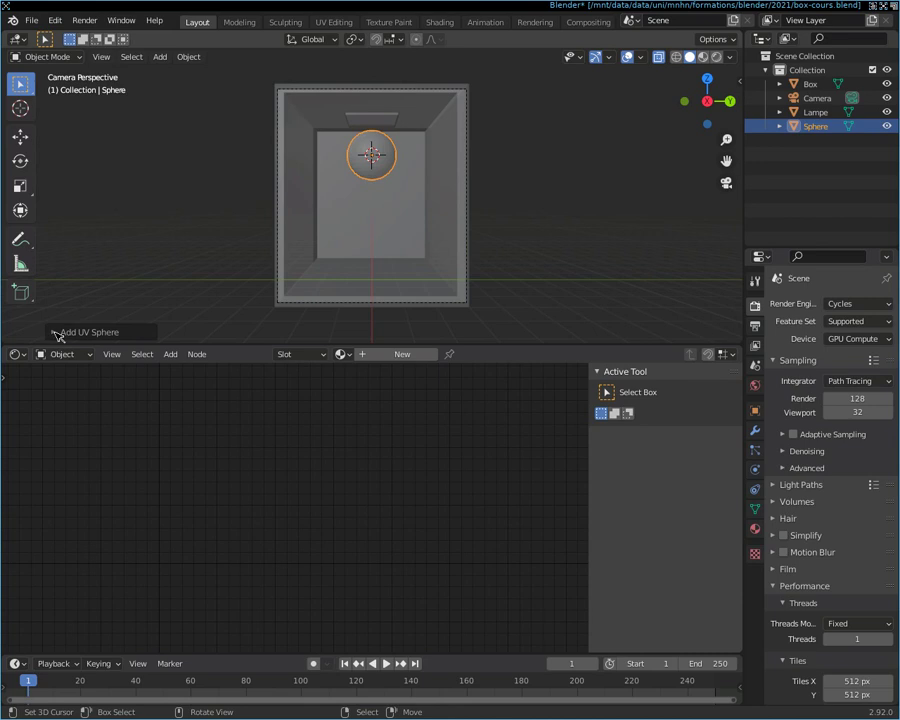
click(58, 334)
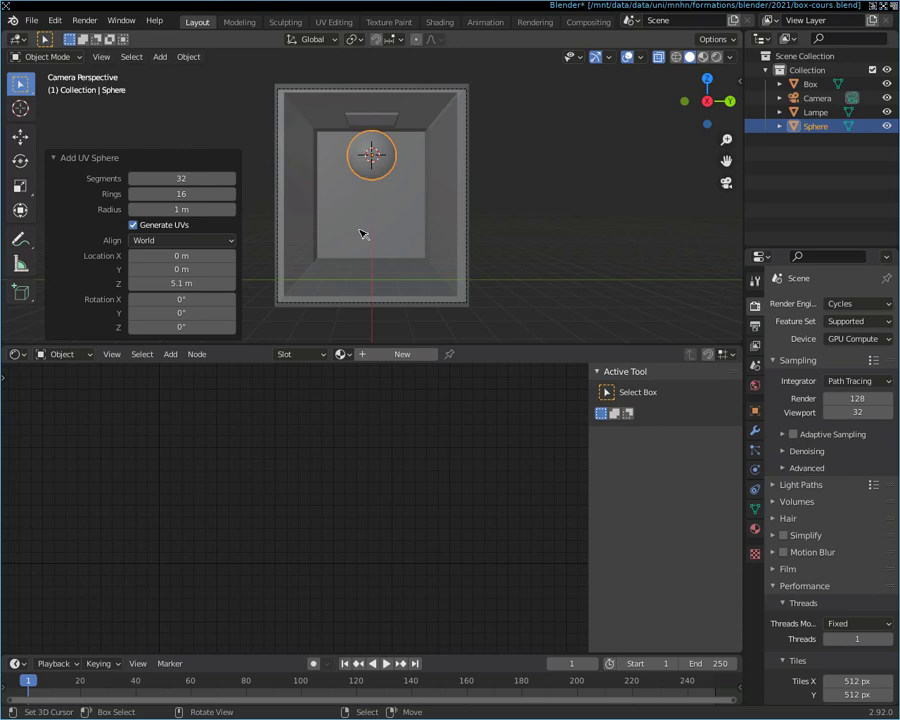
shift+right_click(155, 104)
scroll(398, 158, up, 4)
scroll(398, 158, up, 2)
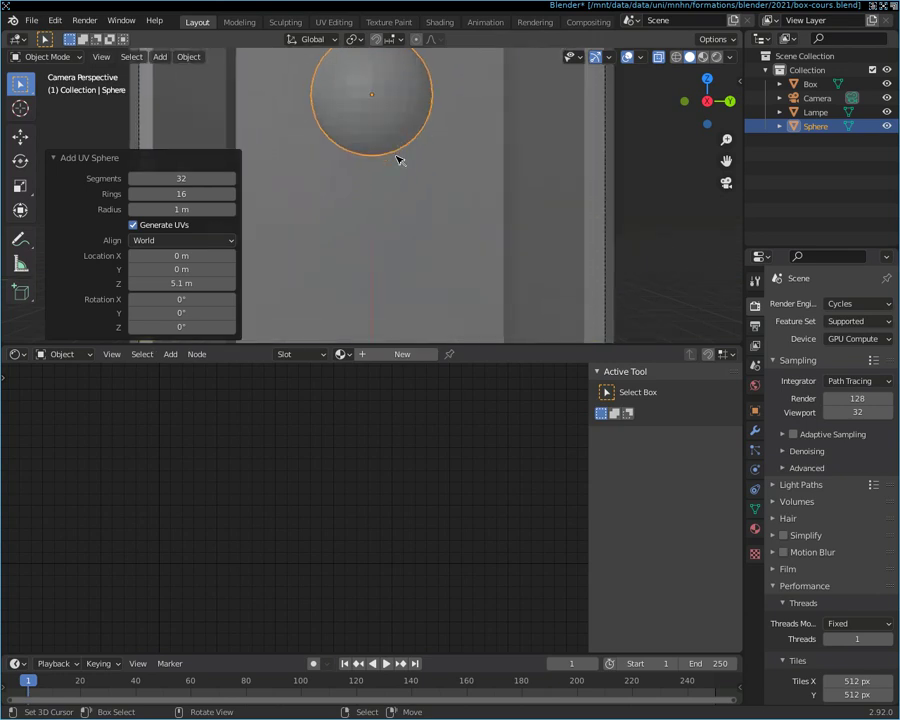
scroll(398, 158, up, 1)
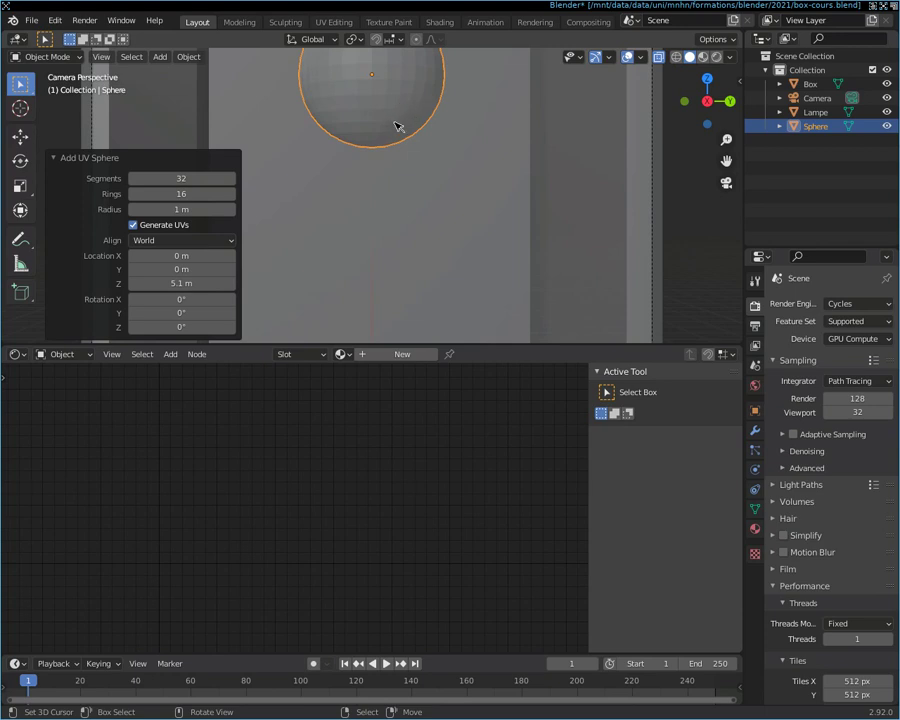
scroll(393, 119, down, 2)
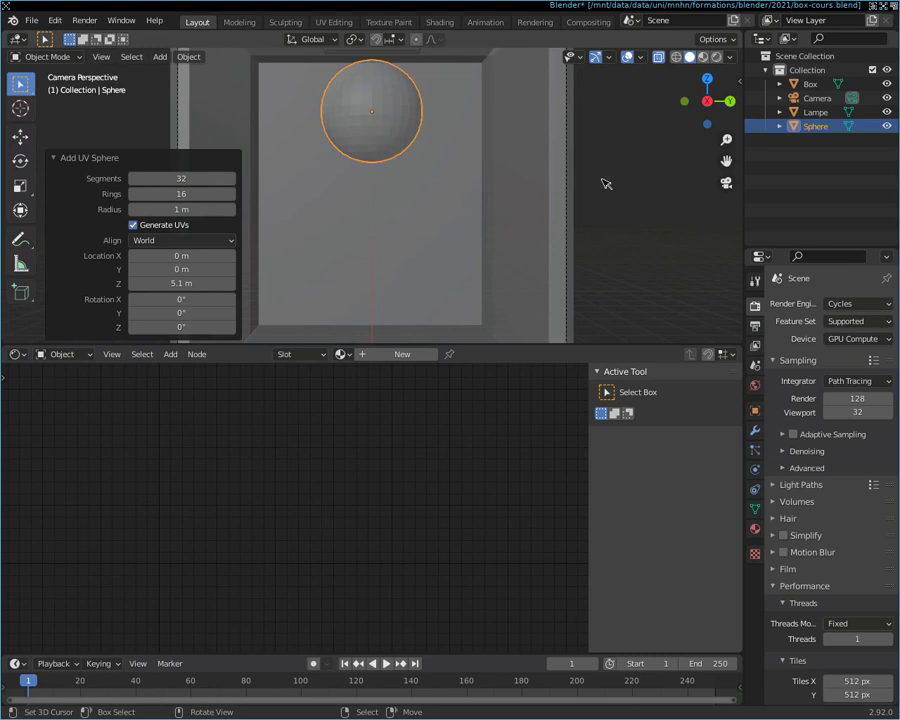
Step: Apply flat shading to the sphere from a 'shape' search, then reselect the sphere
key(F3)
text(shape)
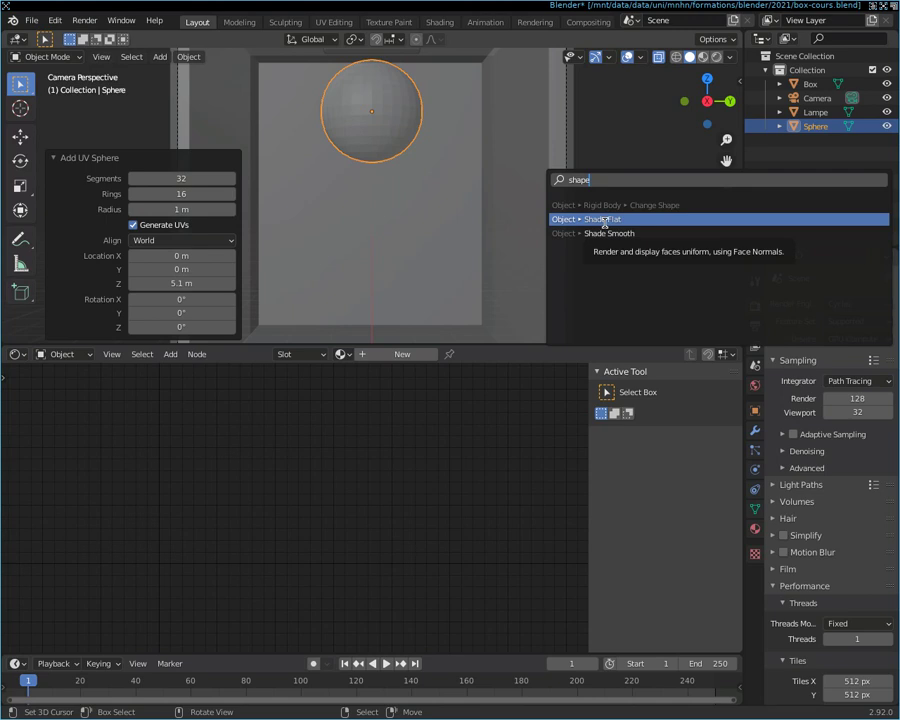
click(604, 219)
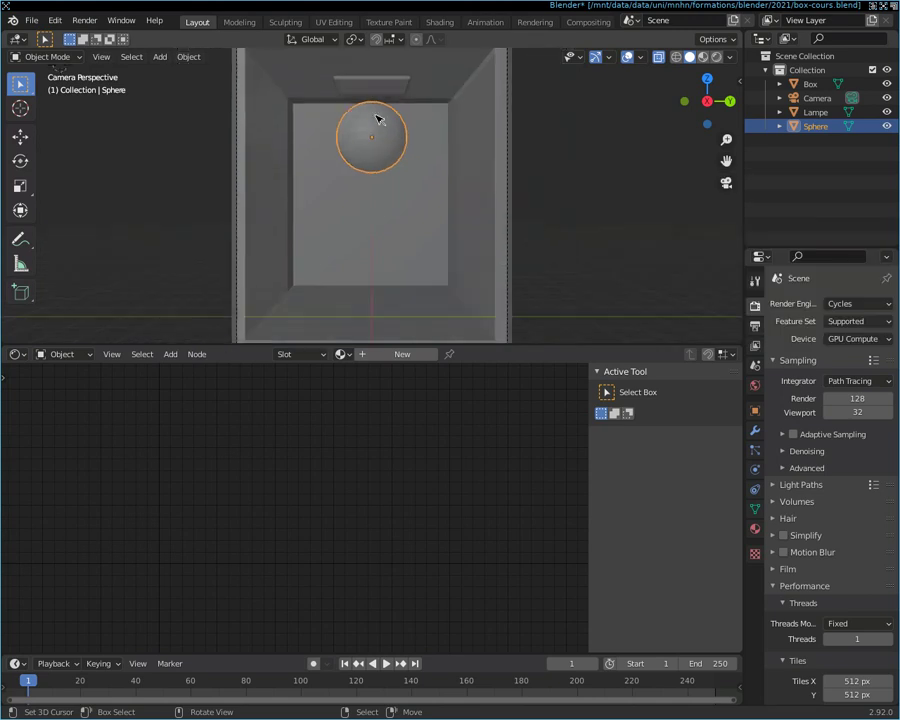
scroll(376, 119, up, 3)
click(382, 140)
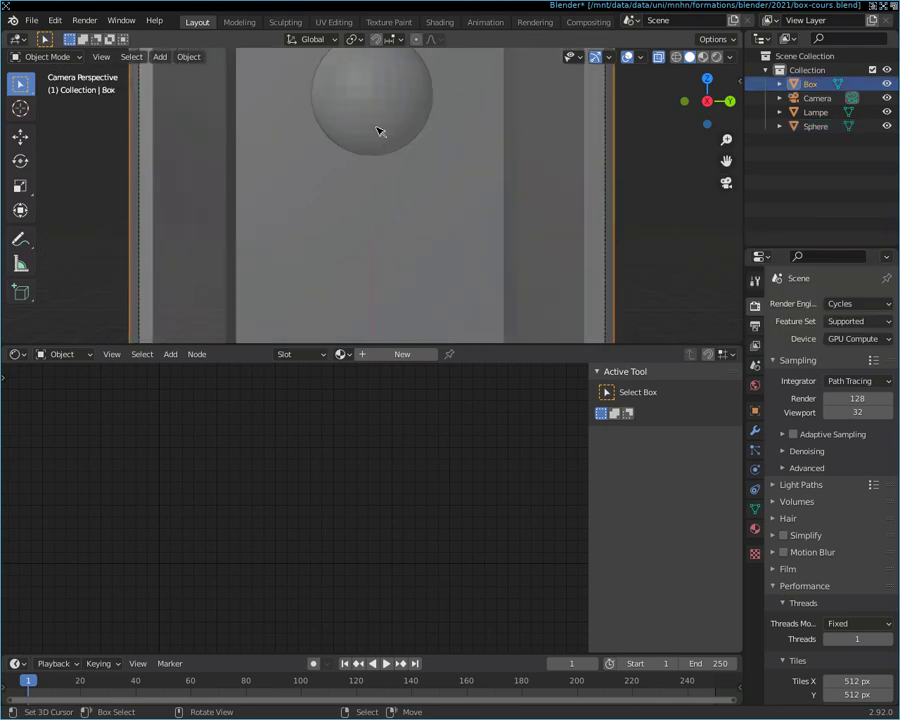
click(377, 131)
Step: Run Object ▸ Shade Smooth on the selected sphere using a 'sha' search
key(F3)
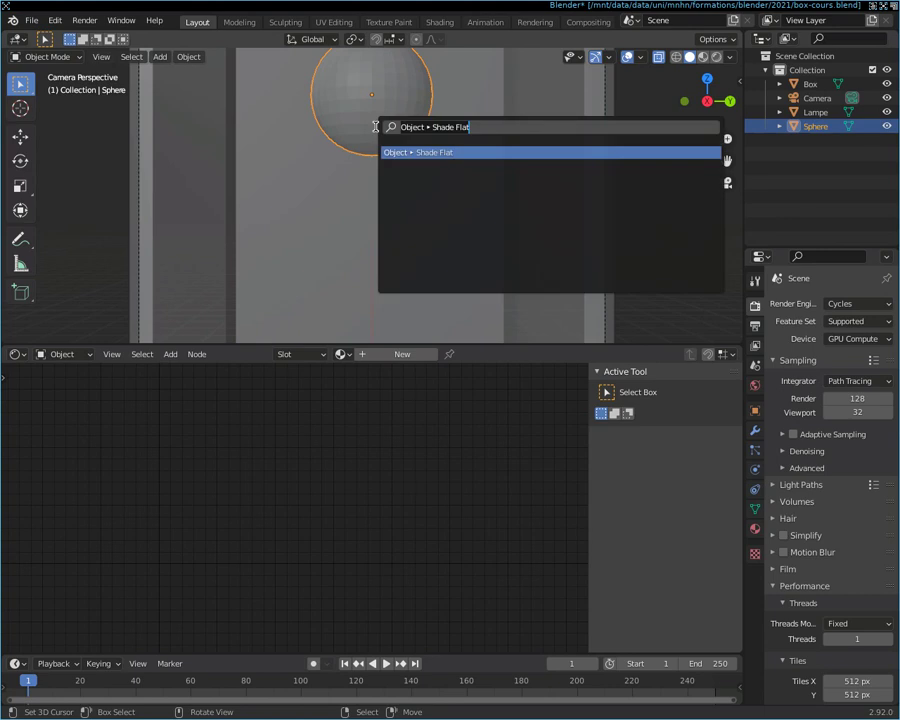
text(s)
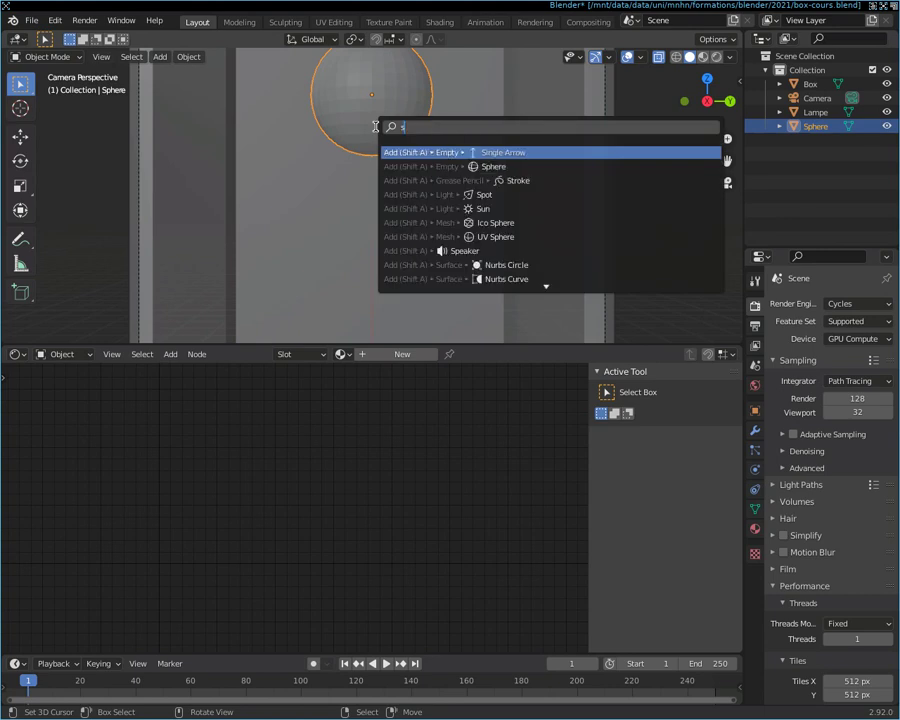
text(ha)
key(Down)
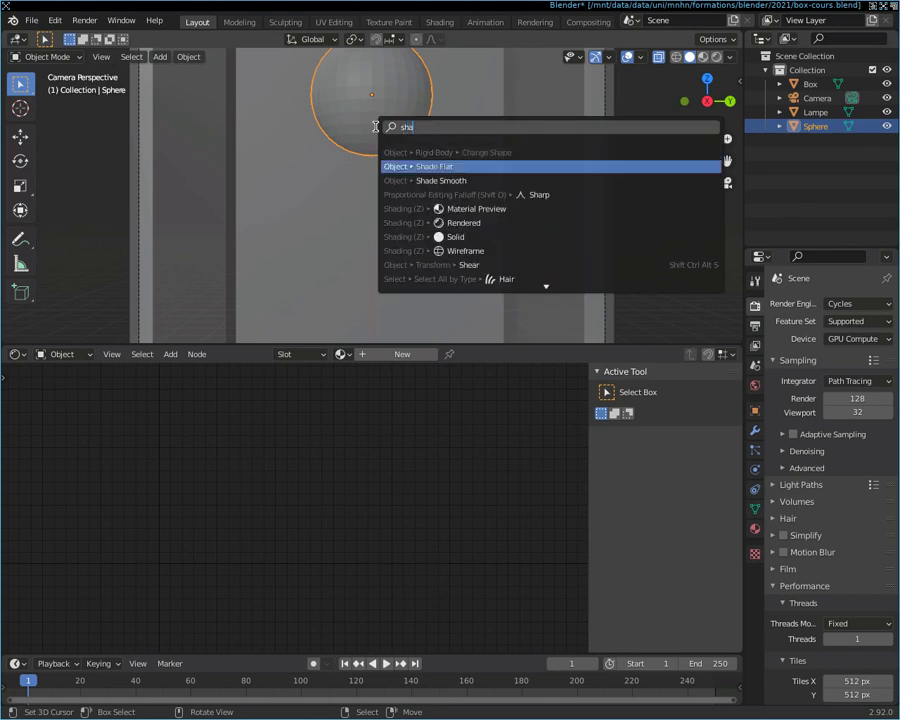
key(Down)
key(Return)
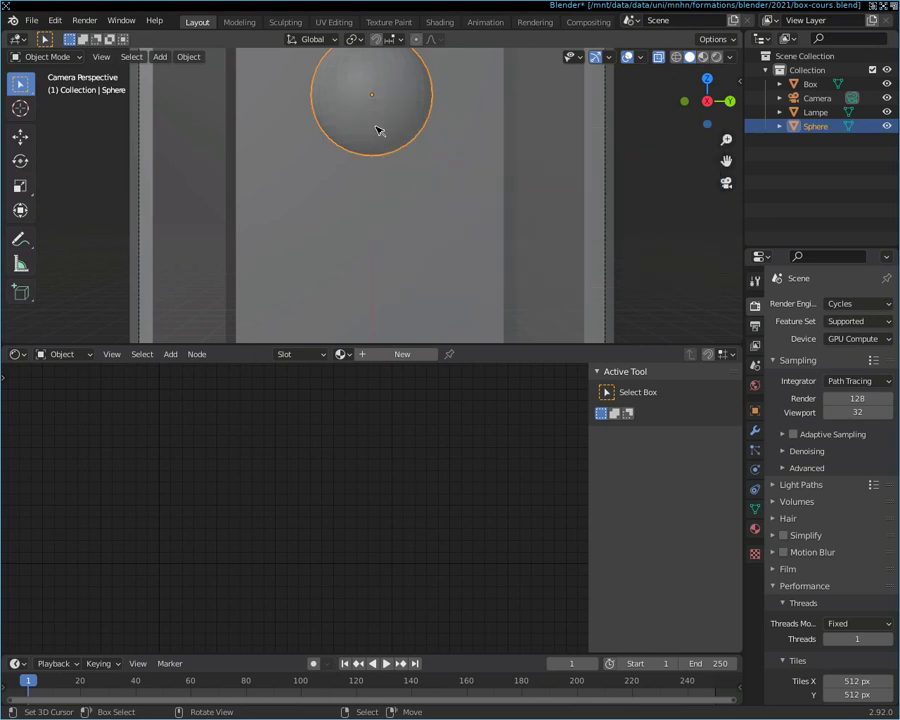
Step: Raise the Shader Editor–Timeline border to make the Timeline taller
scroll(393, 131, down, 2)
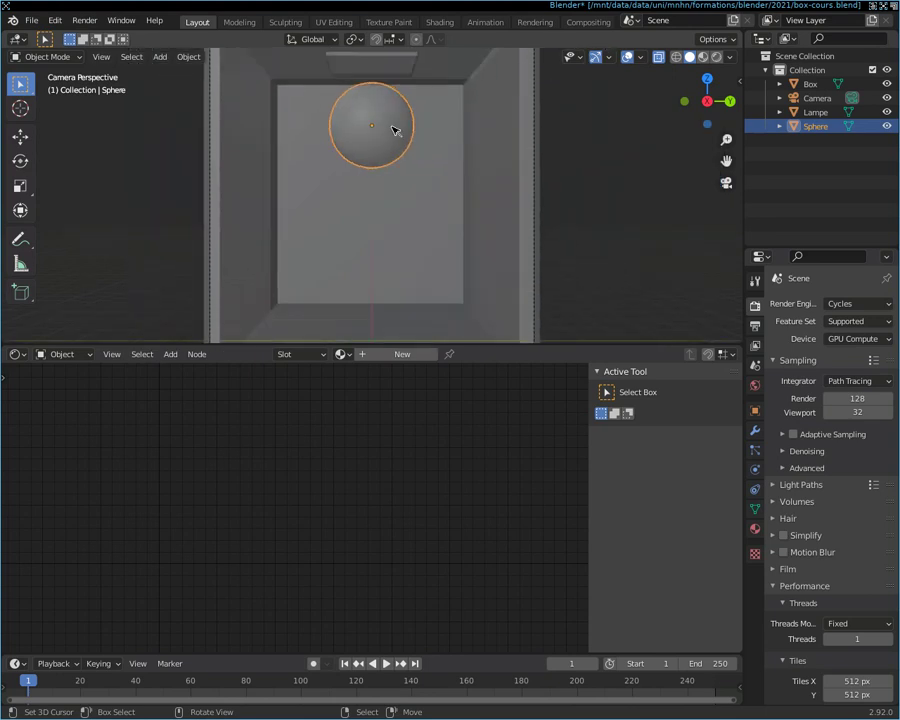
scroll(384, 146, down, 2)
scroll(384, 146, up, 2)
scroll(384, 146, up, 1)
scroll(384, 146, up, 2)
scroll(384, 146, up, 1)
scroll(384, 146, down, 1)
scroll(384, 146, down, 1)
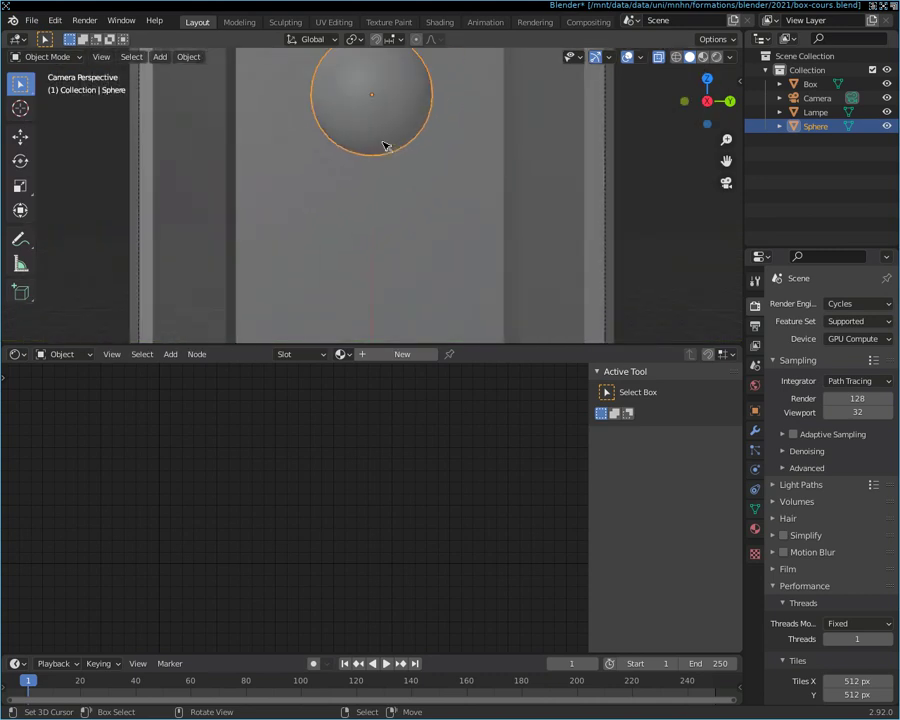
scroll(384, 146, up, 1)
scroll(384, 146, down, 2)
scroll(376, 127, down, 1)
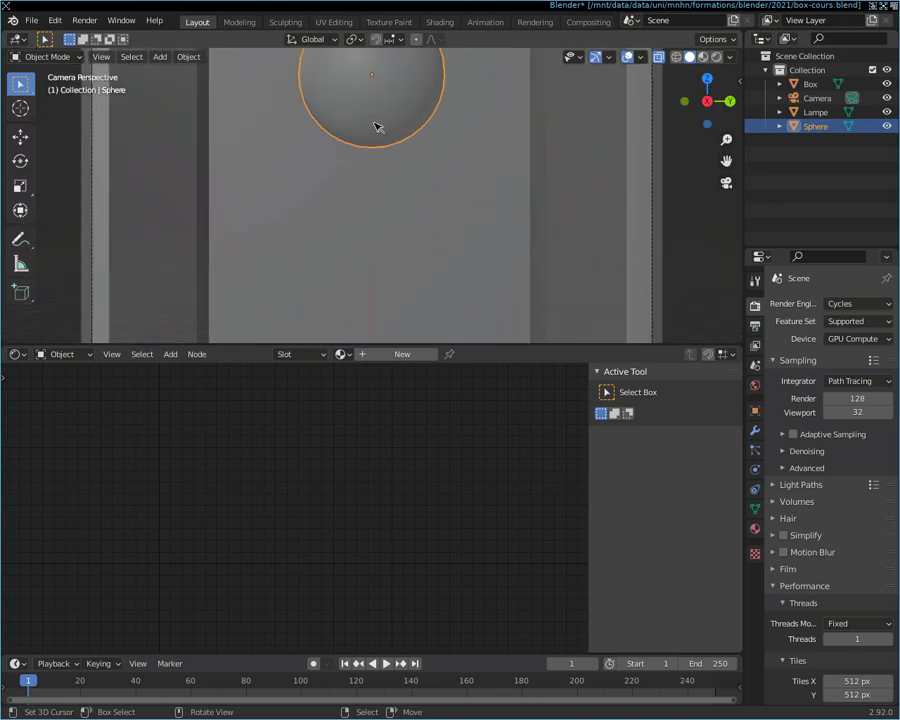
scroll(376, 127, down, 2)
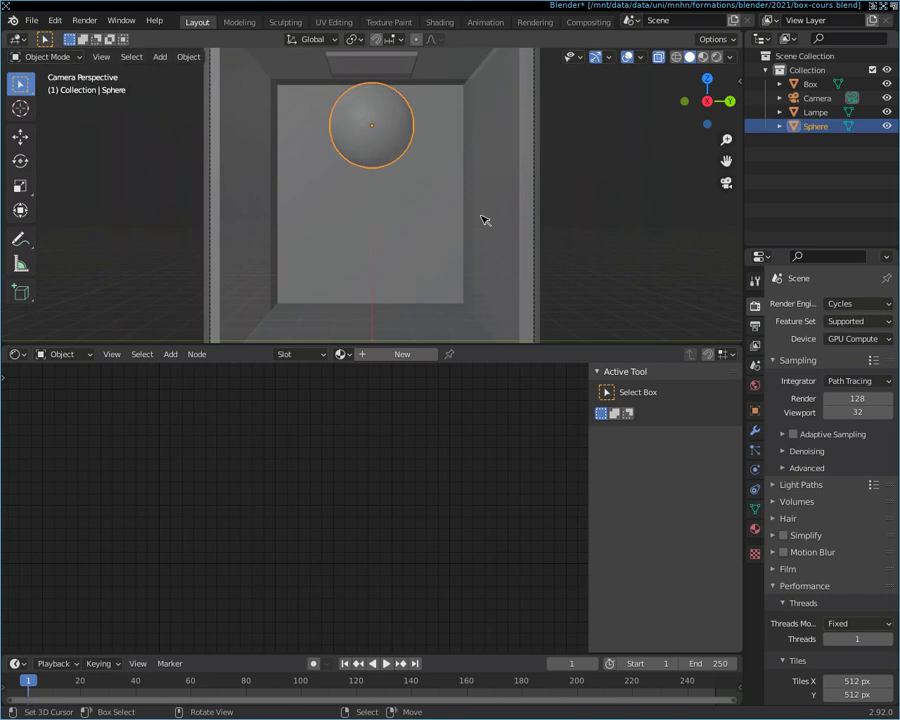
scroll(480, 221, down, 1)
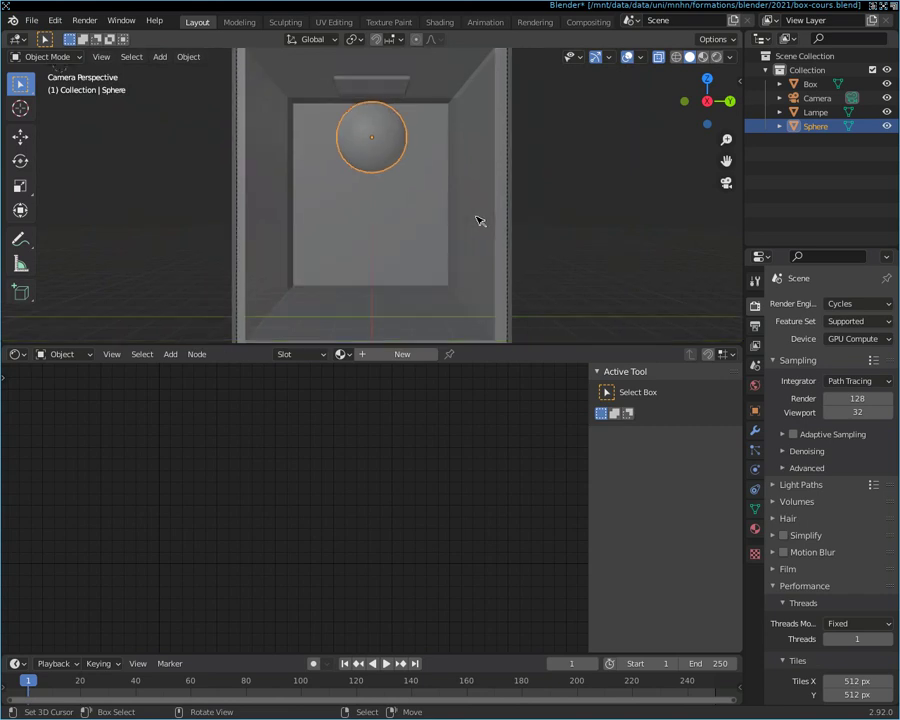
scroll(478, 219, down, 1)
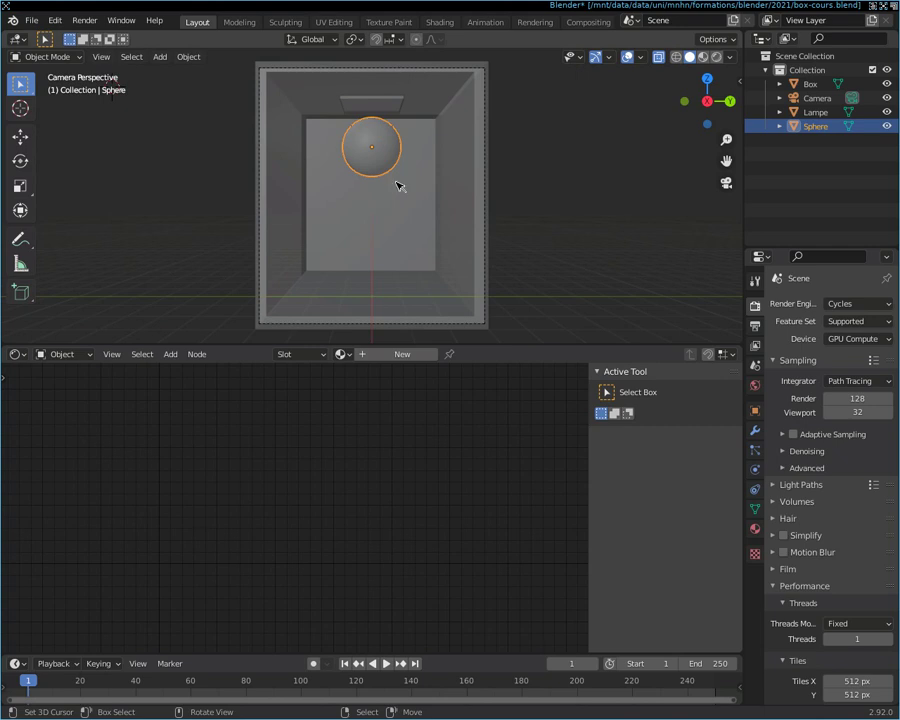
scroll(398, 186, down, 1)
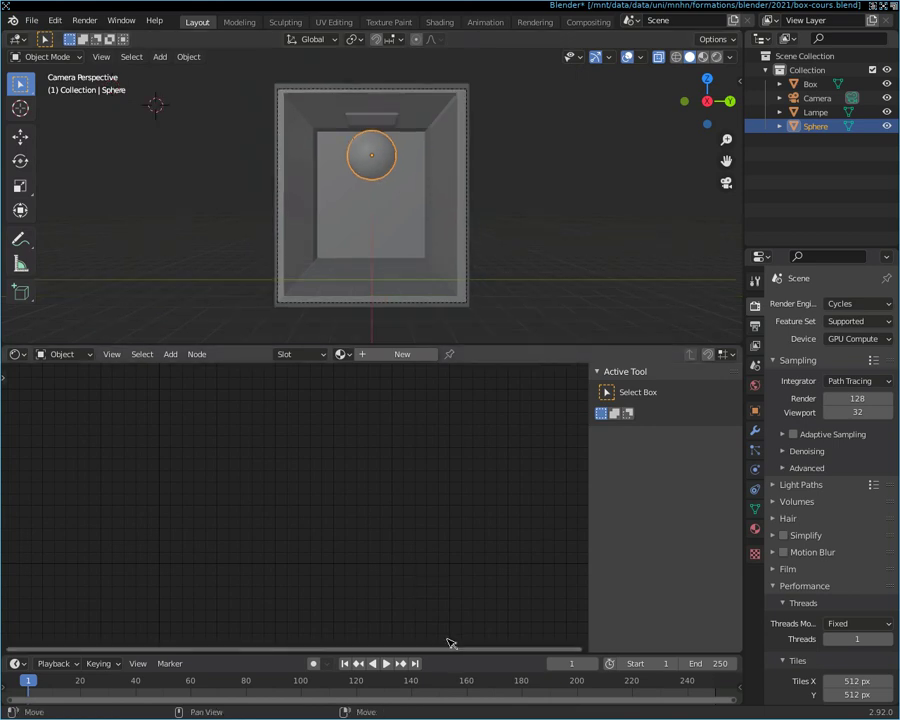
drag(452, 655, 460, 597)
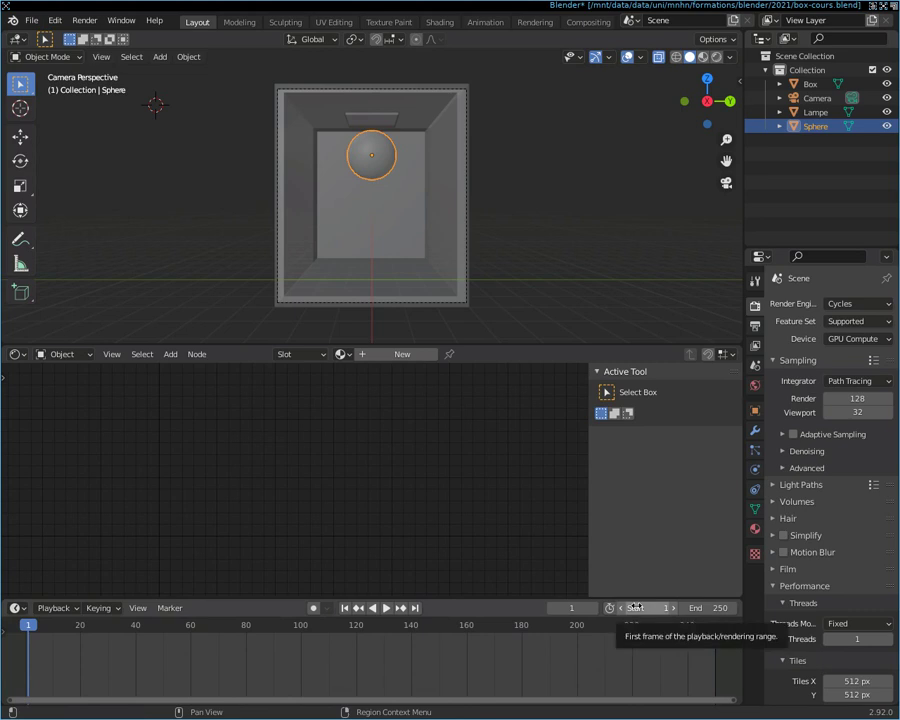
Step: Set Frame End to 100 in Output Properties ▸ Dimensions
click(756, 326)
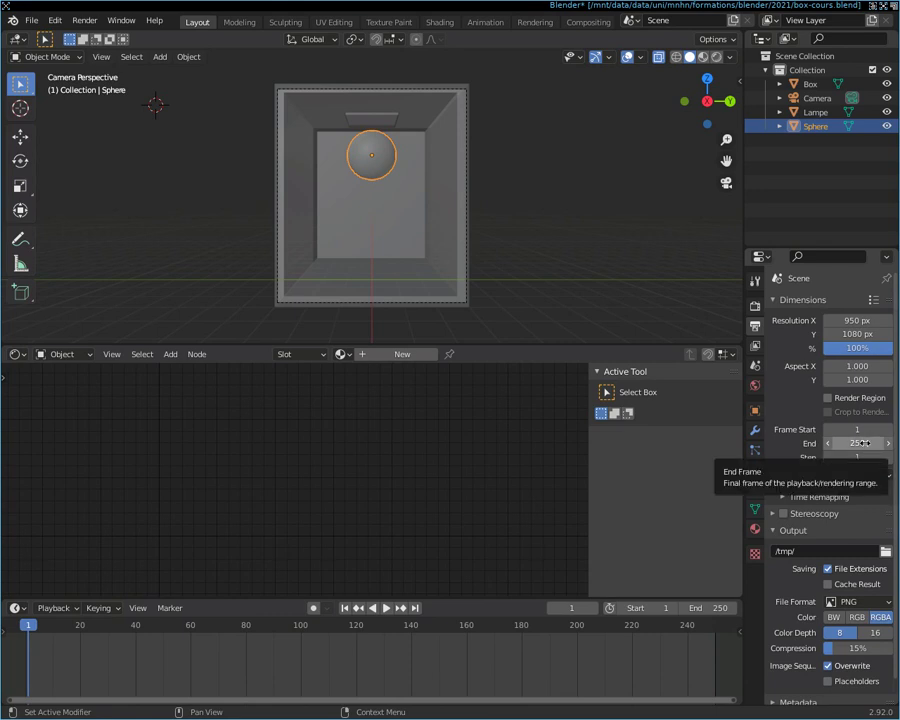
click(864, 443)
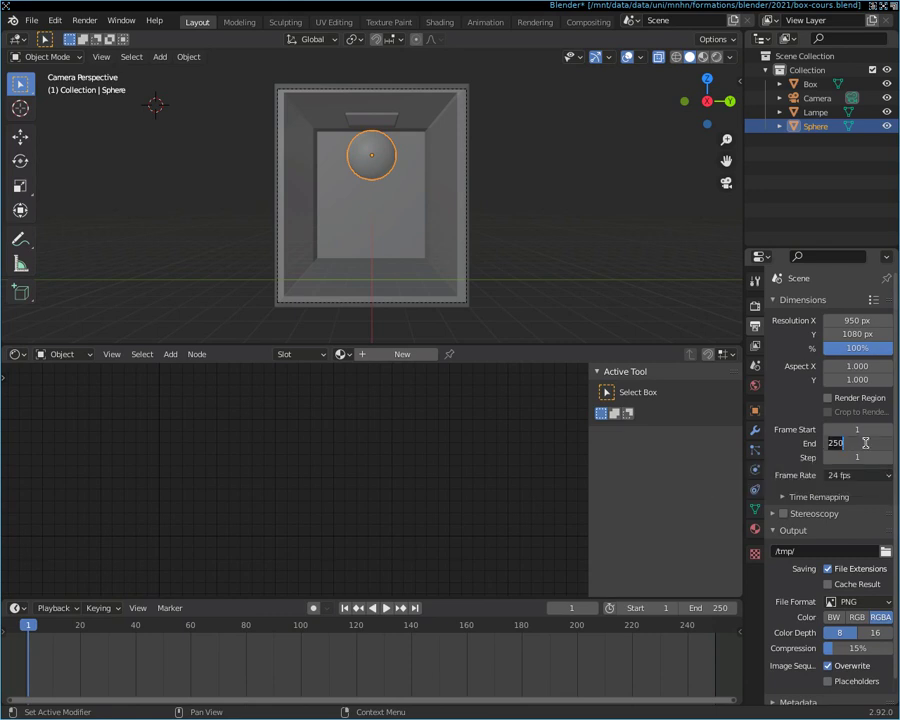
text(100)
key(Return)
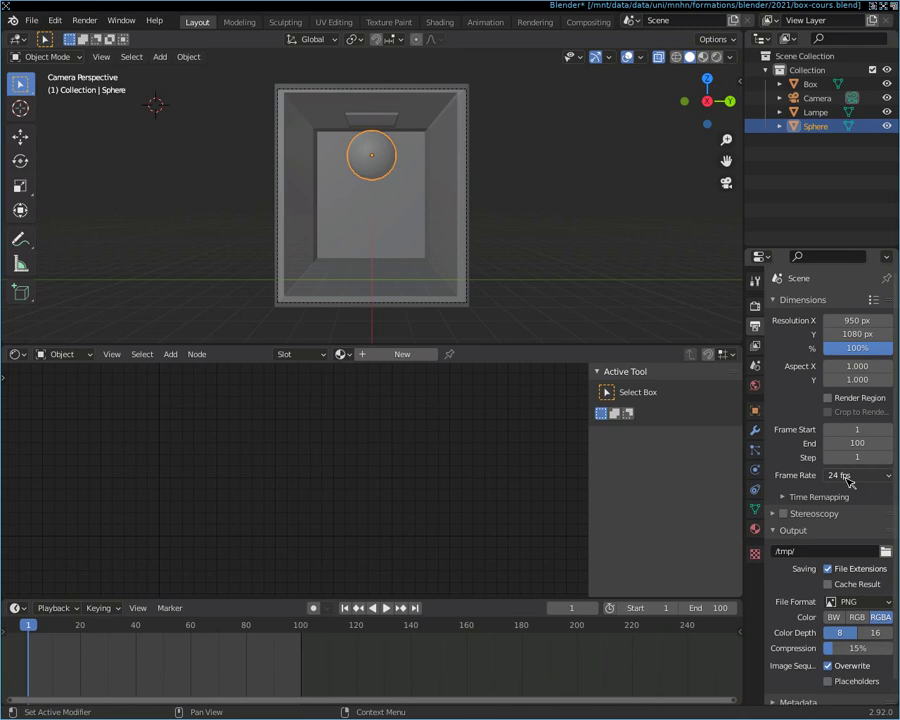
Step: Choose the 25 fps Frame Rate preset in Dimensions
click(848, 479)
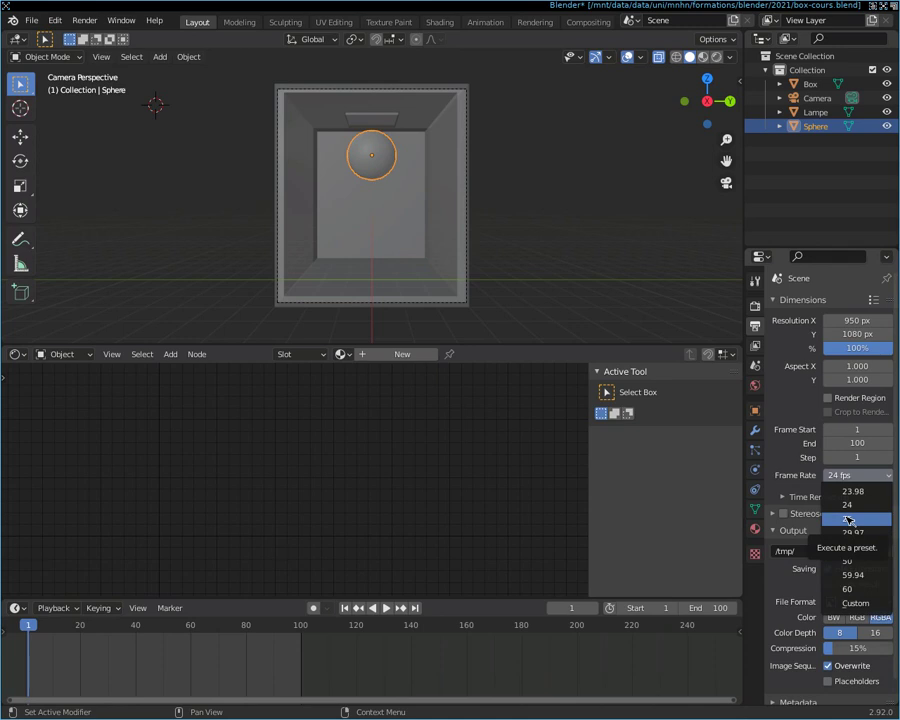
click(848, 520)
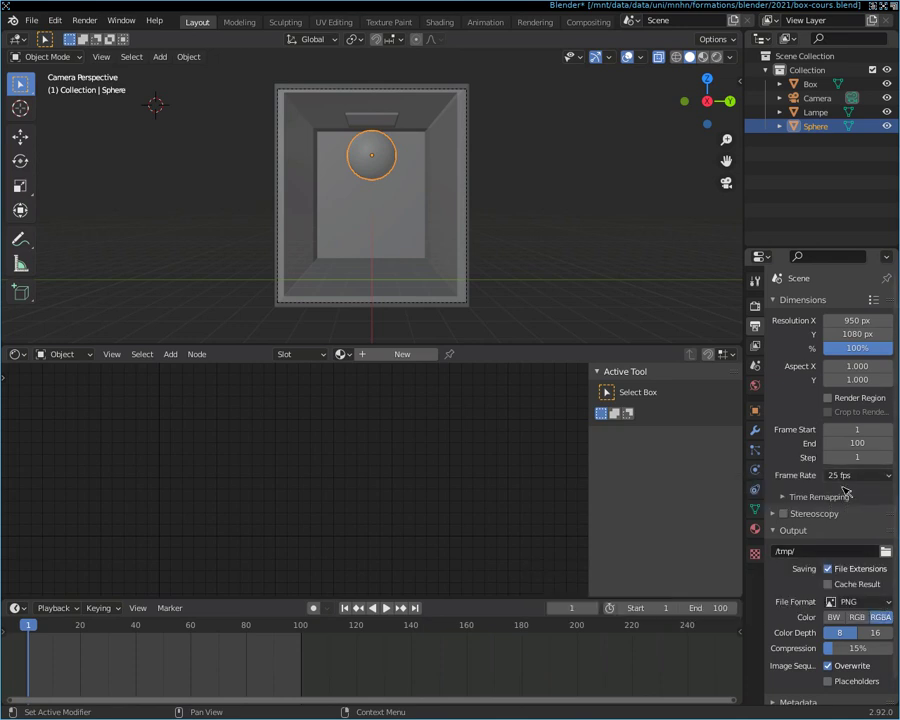
click(849, 476)
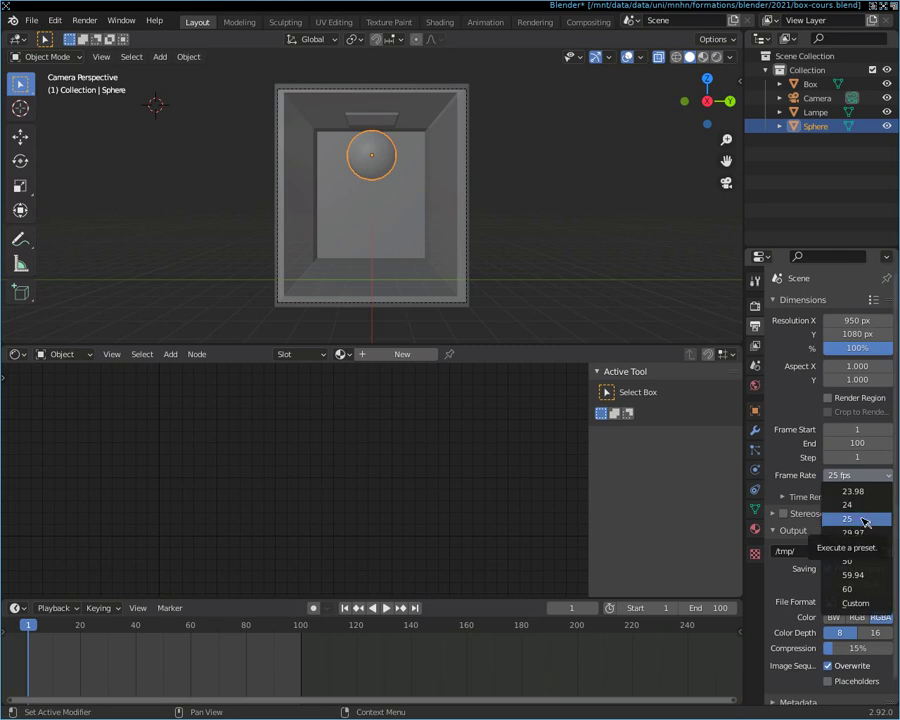
click(866, 520)
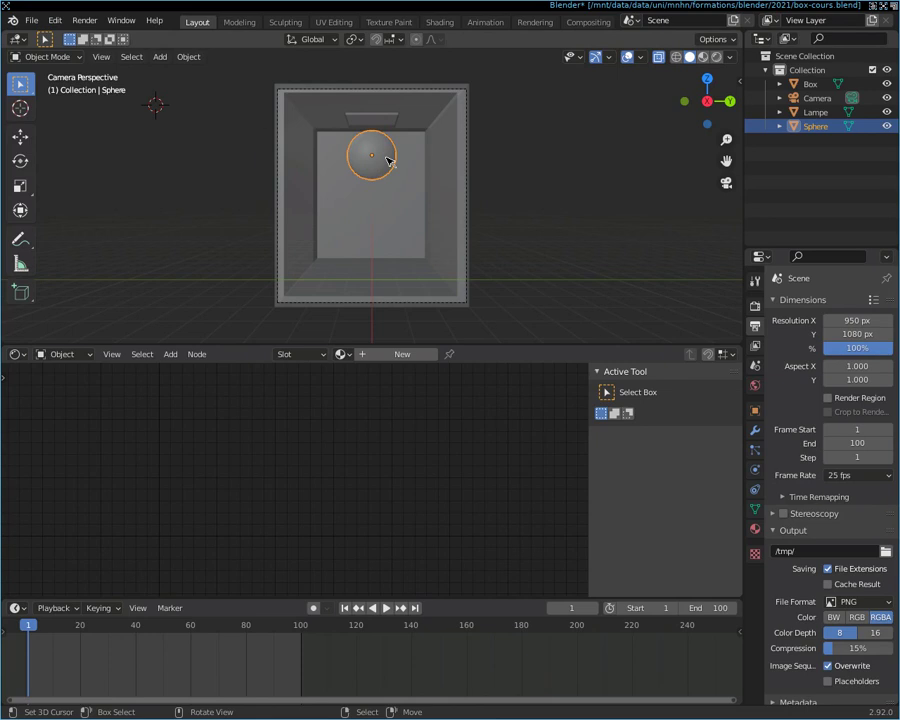
Step: Bring up the Insert Keyframe menu for the Sphere in the 3D viewport
key(i)
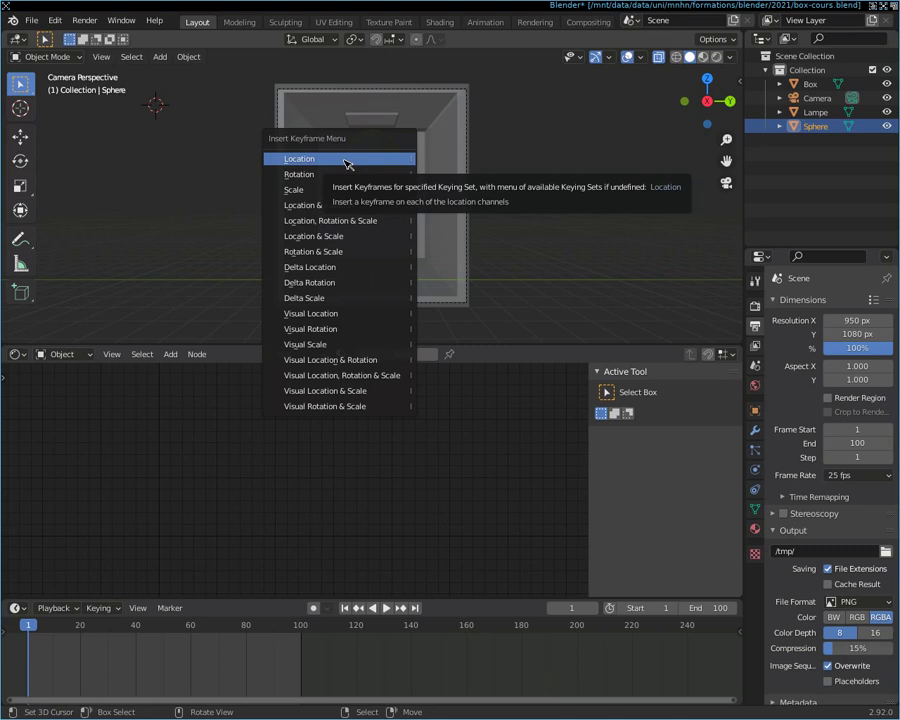
Step: Keyframe the sphere's Location at frame 1, then move the current frame to 25
click(346, 163)
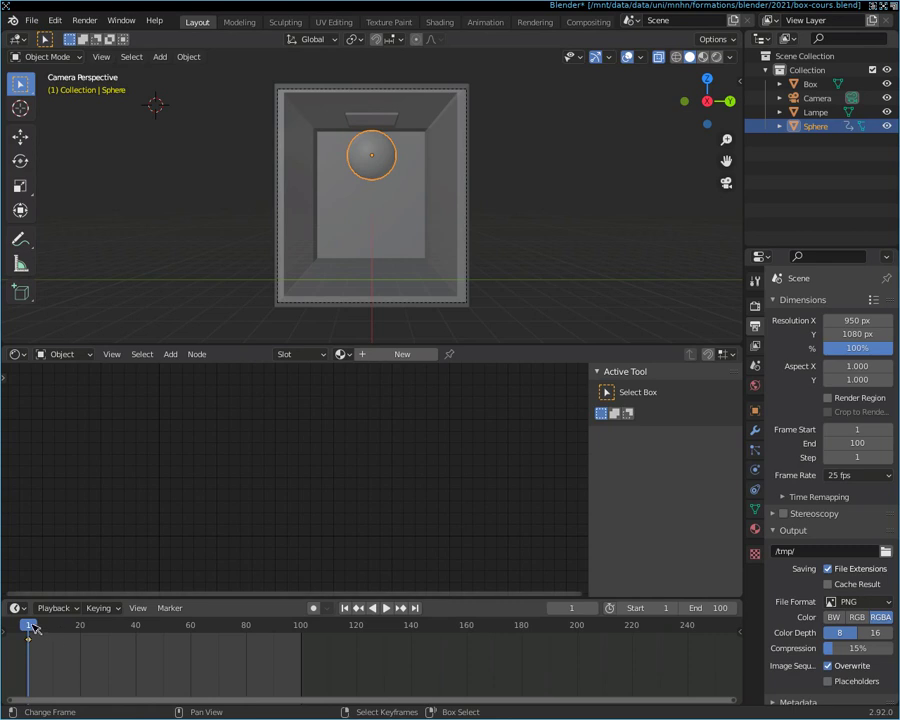
key(space)
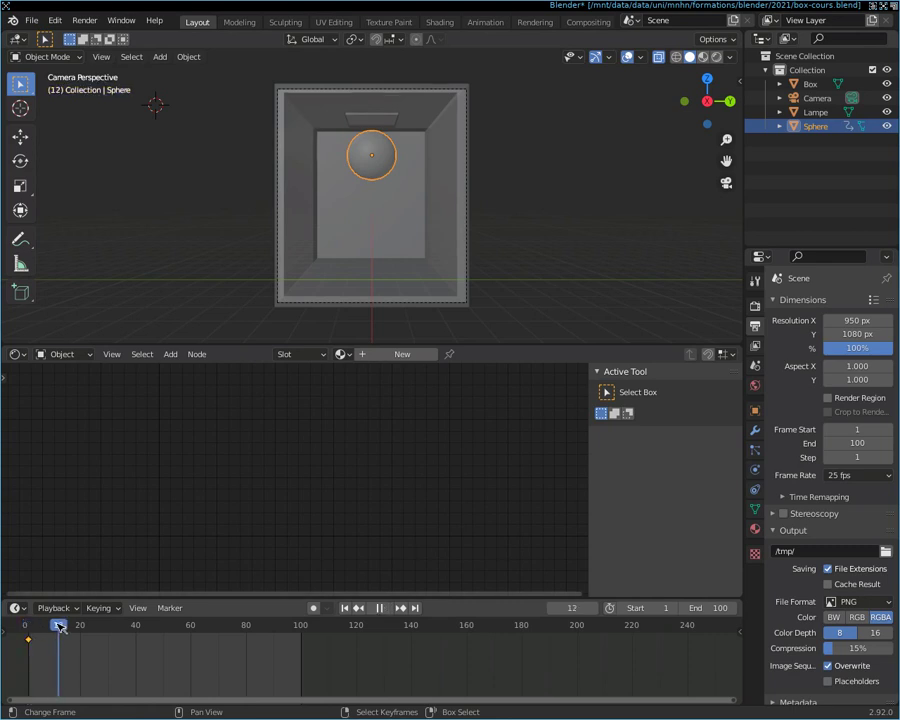
mouse_move(86, 627)
mouse_down()
mouse_move(113, 626)
mouse_move(99, 626)
mouse_up()
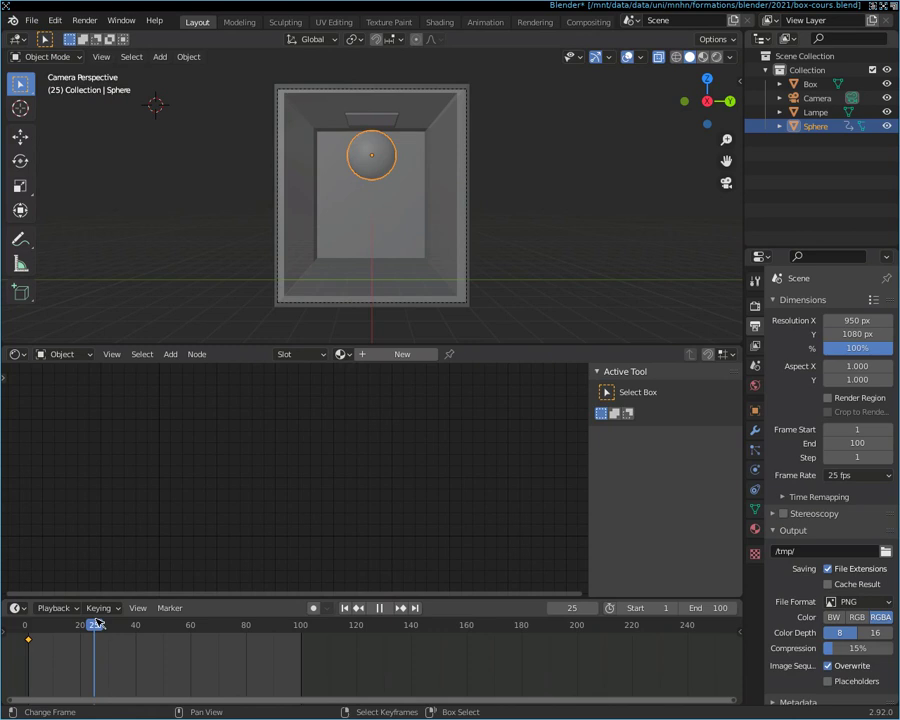
key(space)
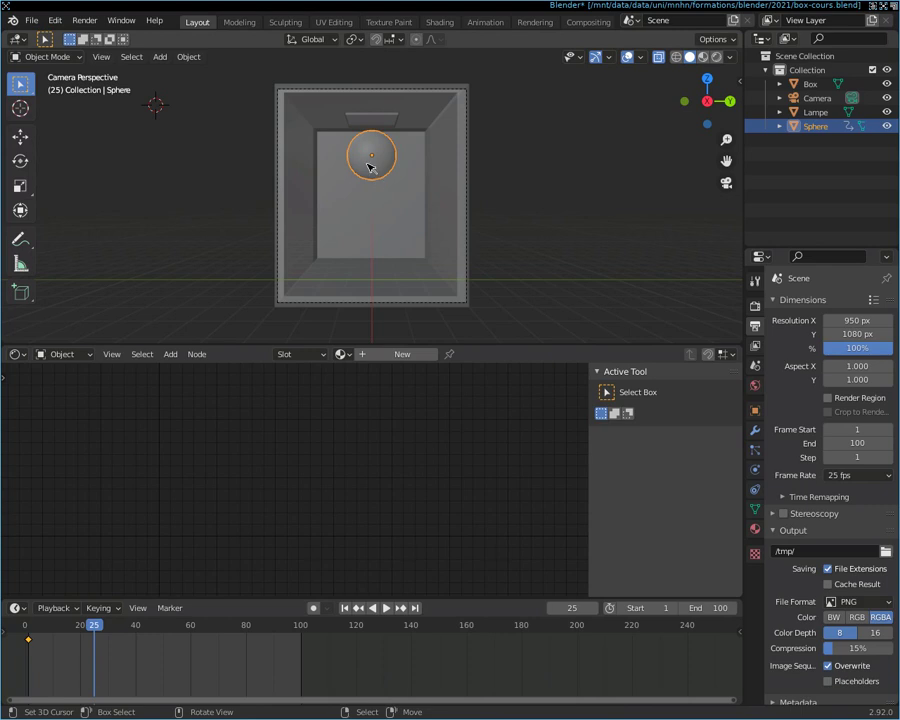
Step: Move the sphere lower and right, keyframe its Location at frame 25, and replay from frame 1
key(g)
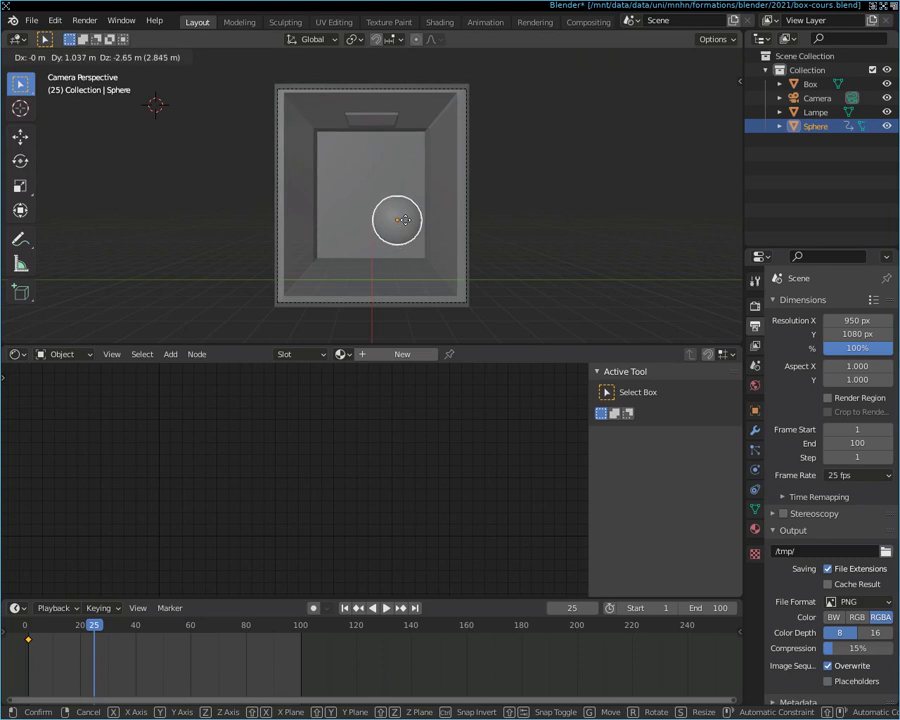
click(405, 219)
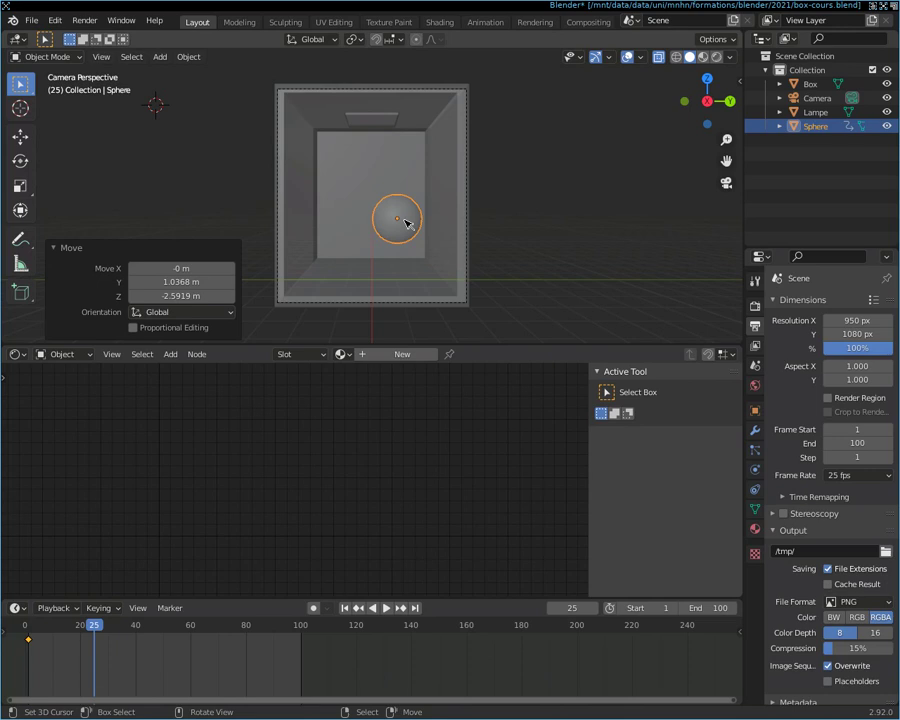
key(i)
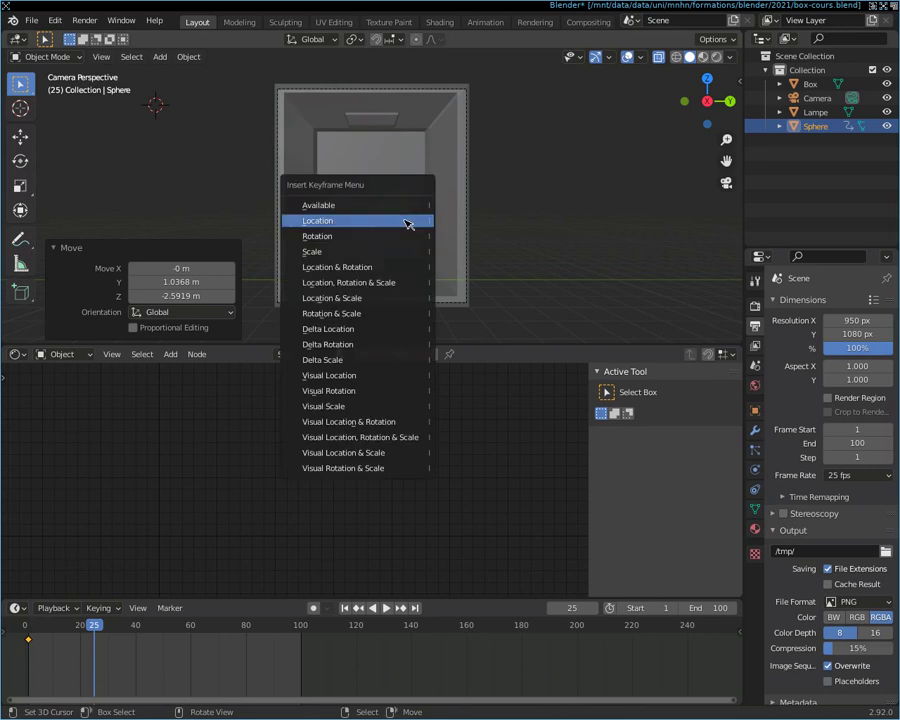
click(407, 223)
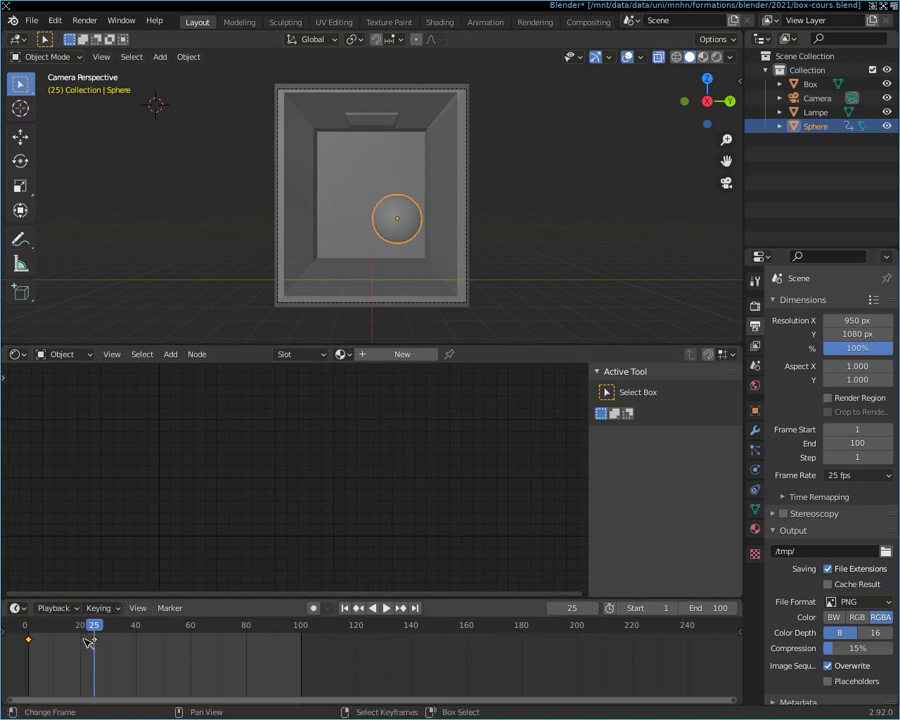
mouse_move(97, 634)
mouse_down()
mouse_move(32, 635)
mouse_move(96, 636)
mouse_move(84, 645)
mouse_move(28, 630)
mouse_move(40, 640)
mouse_move(102, 645)
mouse_move(33, 646)
mouse_move(48, 640)
mouse_move(96, 647)
mouse_move(30, 648)
mouse_up()
key(space)
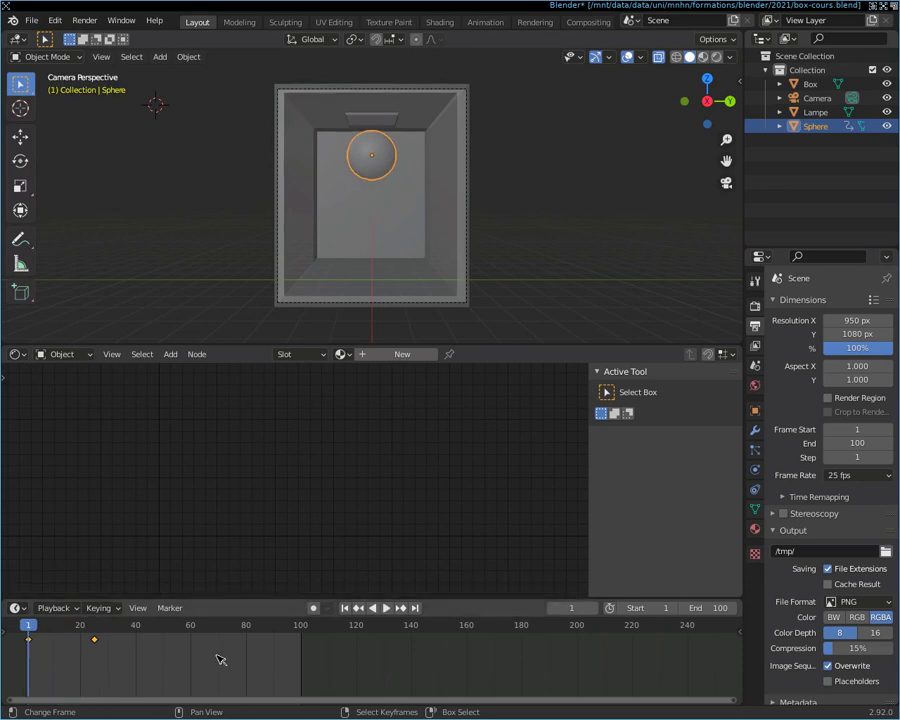
Step: At frame 50, move the sphere to the box's lower left and keyframe its Location
mouse_move(40, 628)
mouse_down()
mouse_move(151, 638)
mouse_move(119, 632)
mouse_move(165, 630)
mouse_up()
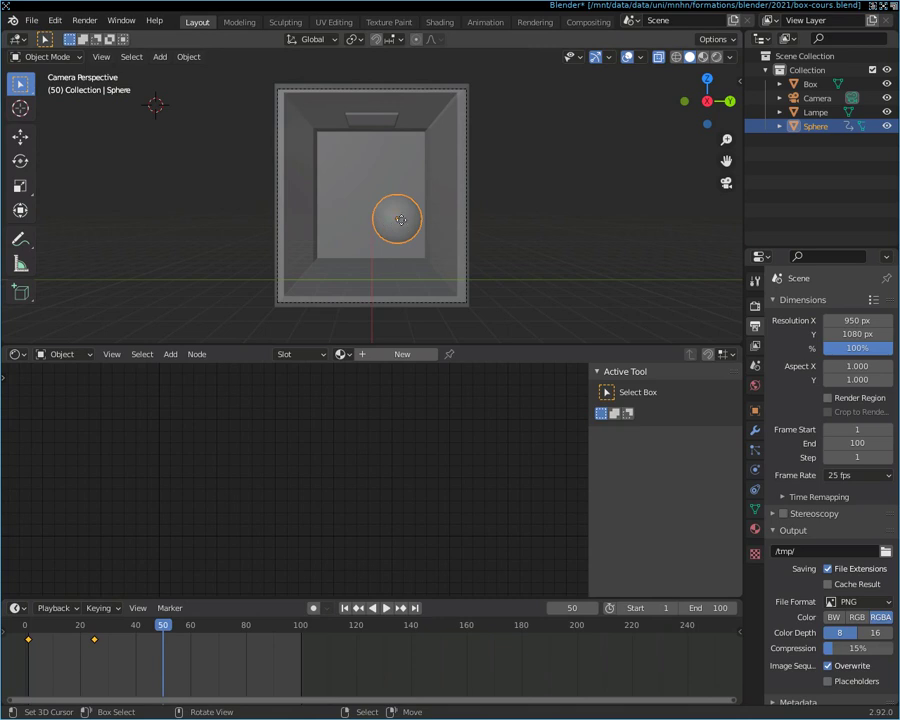
key(g)
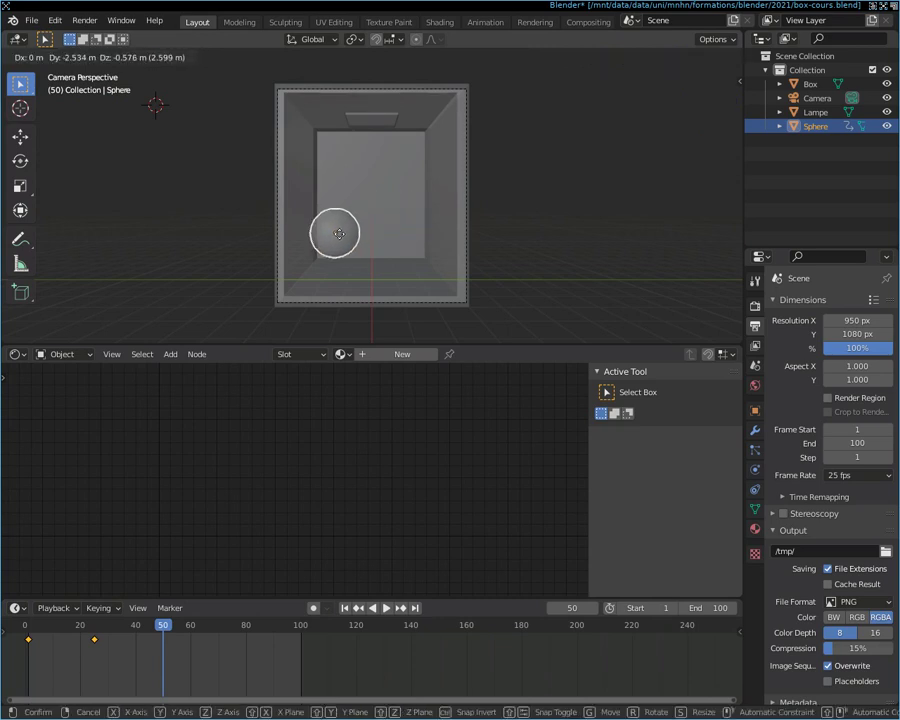
click(340, 233)
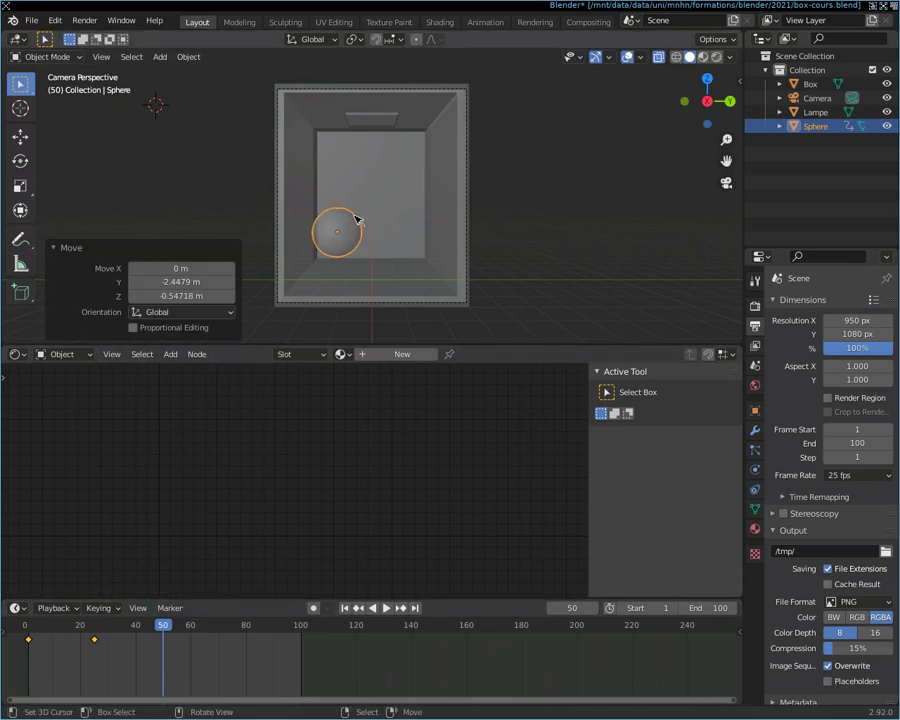
key(i)
click(350, 217)
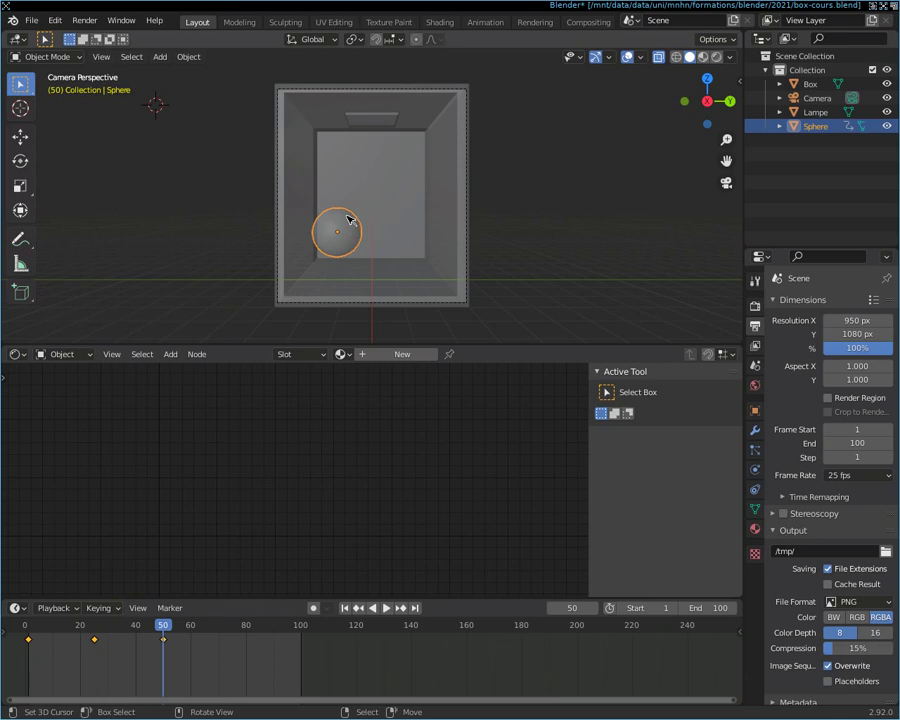
mouse_move(170, 632)
mouse_down()
mouse_move(36, 640)
mouse_move(168, 638)
mouse_move(68, 636)
mouse_move(40, 640)
mouse_move(164, 641)
mouse_move(132, 632)
mouse_move(35, 651)
mouse_move(92, 654)
mouse_move(107, 660)
mouse_move(74, 656)
mouse_move(167, 677)
mouse_up()
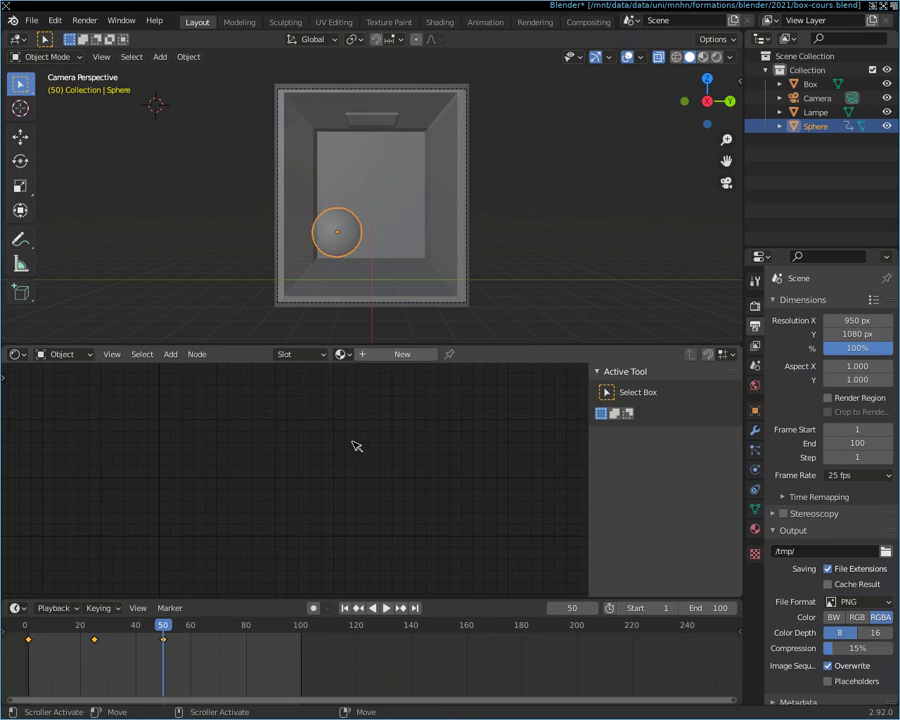
Step: Switch the bottom editor to the Graph Editor and expand the Sphere's X, Y and Z Location channels
click(18, 354)
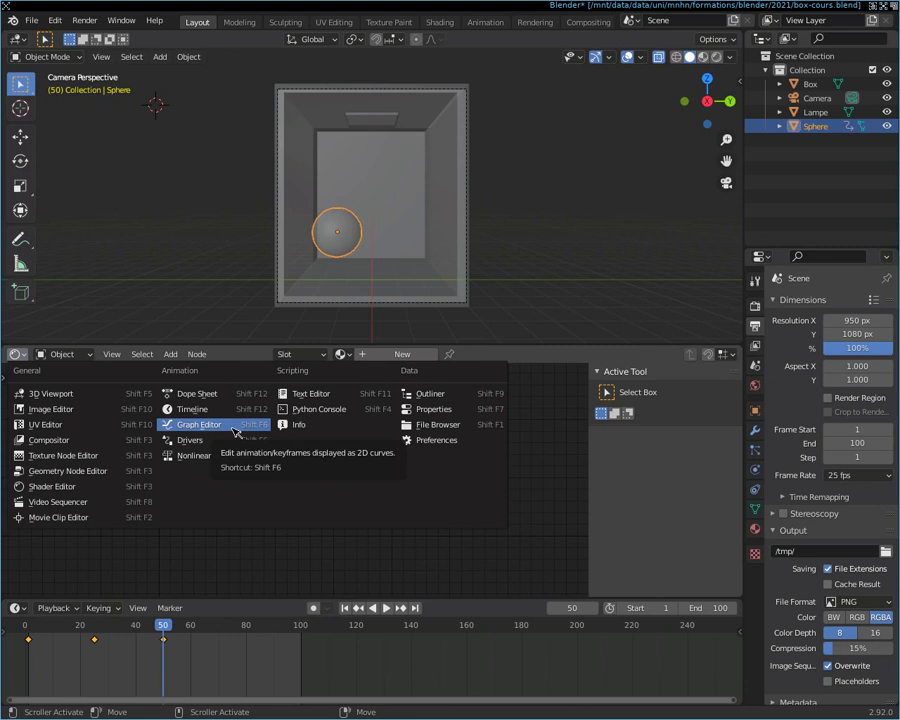
click(236, 431)
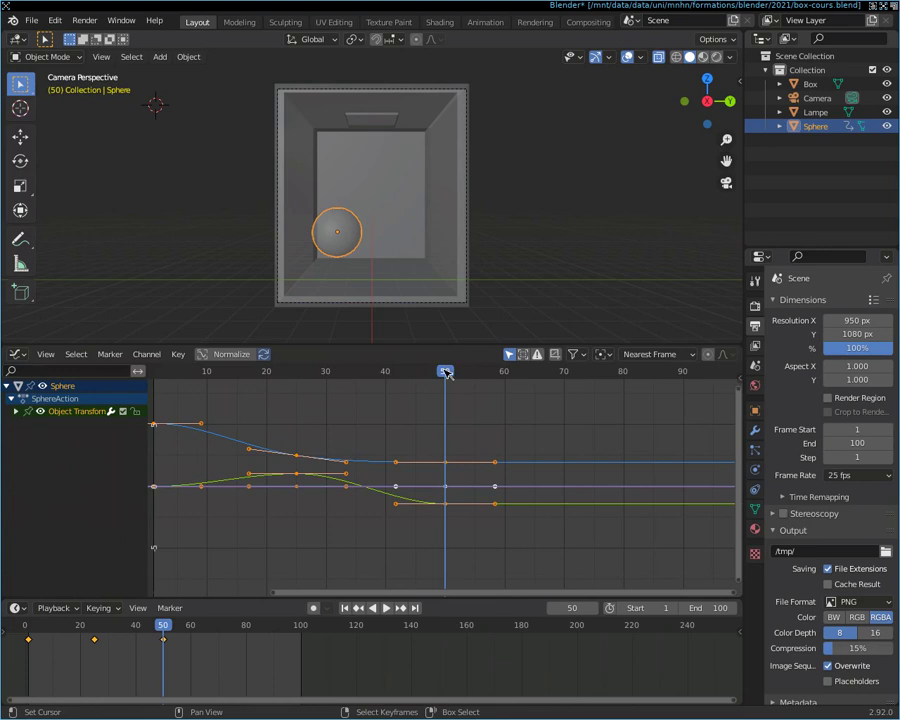
key(shift+ctrl+space)
mouse_move(172, 390)
mouse_down()
mouse_move(160, 387)
mouse_move(472, 394)
mouse_move(224, 402)
mouse_up()
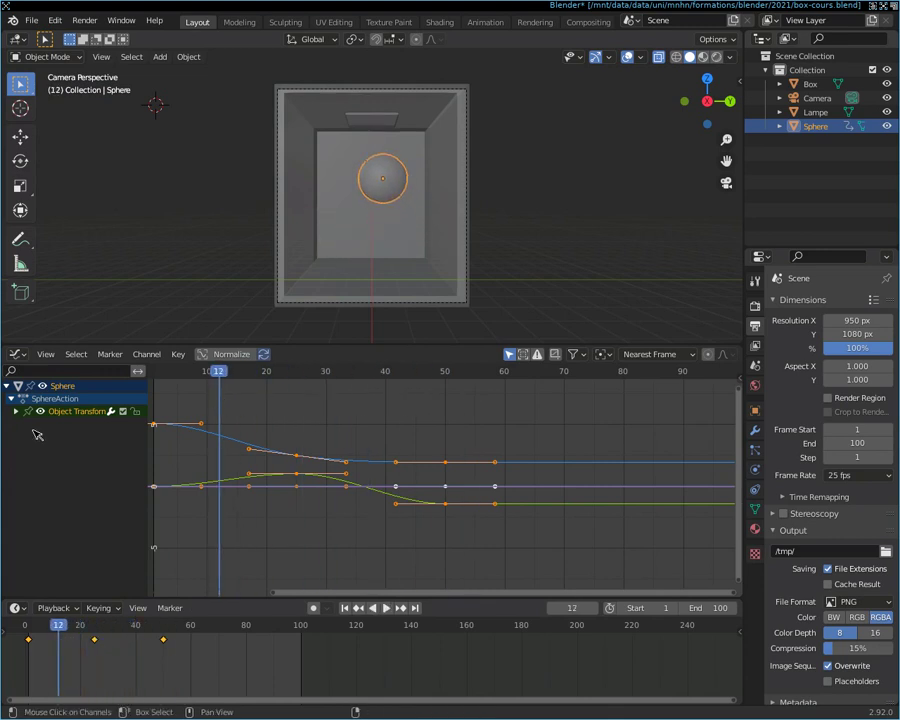
click(16, 411)
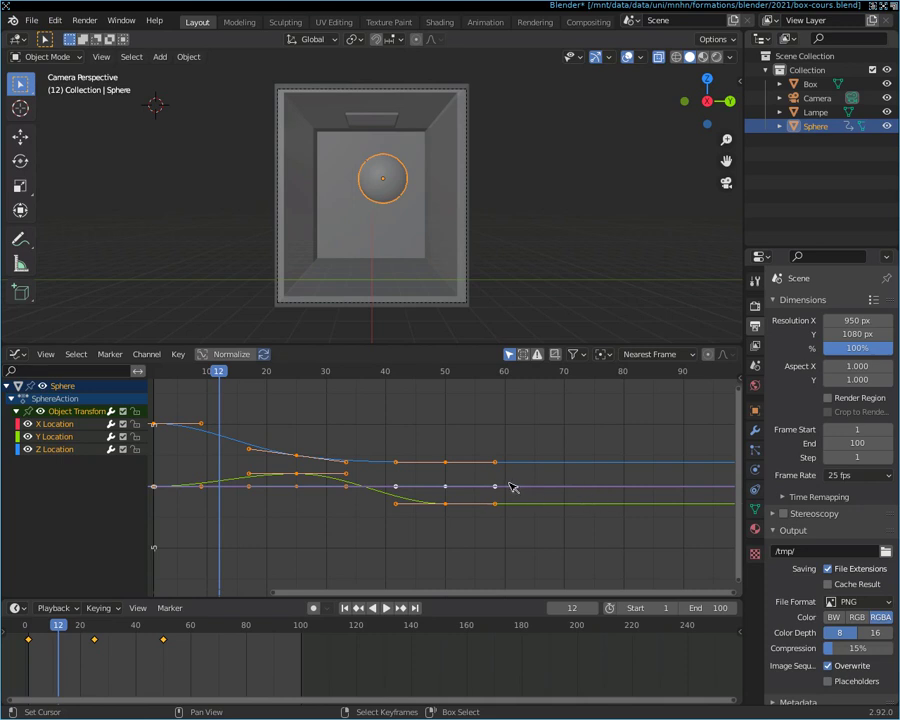
Step: Mute the X Location curve, keeping Y Location enabled
click(123, 424)
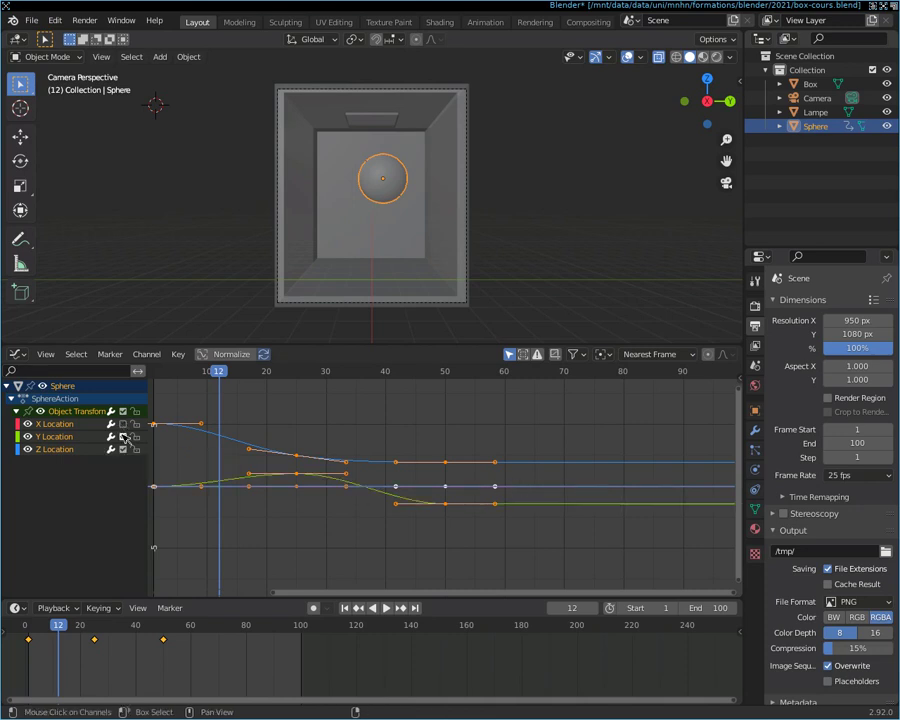
click(123, 437)
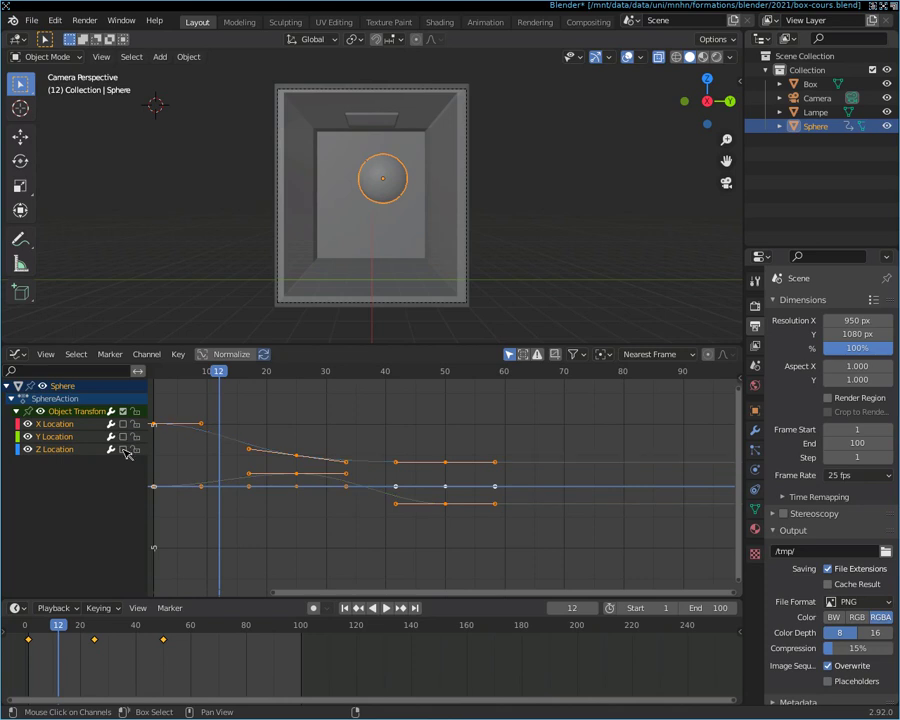
click(123, 437)
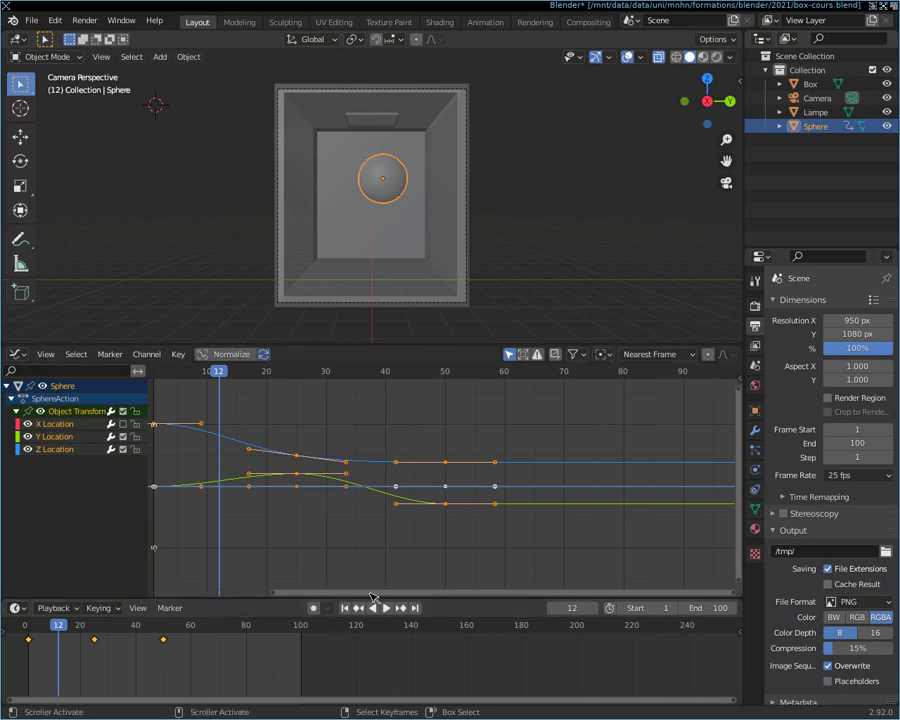
Step: Play the sphere's animation from frame 1 and stop playback back at frame 1
drag(345, 594, 338, 594)
drag(264, 372, 203, 375)
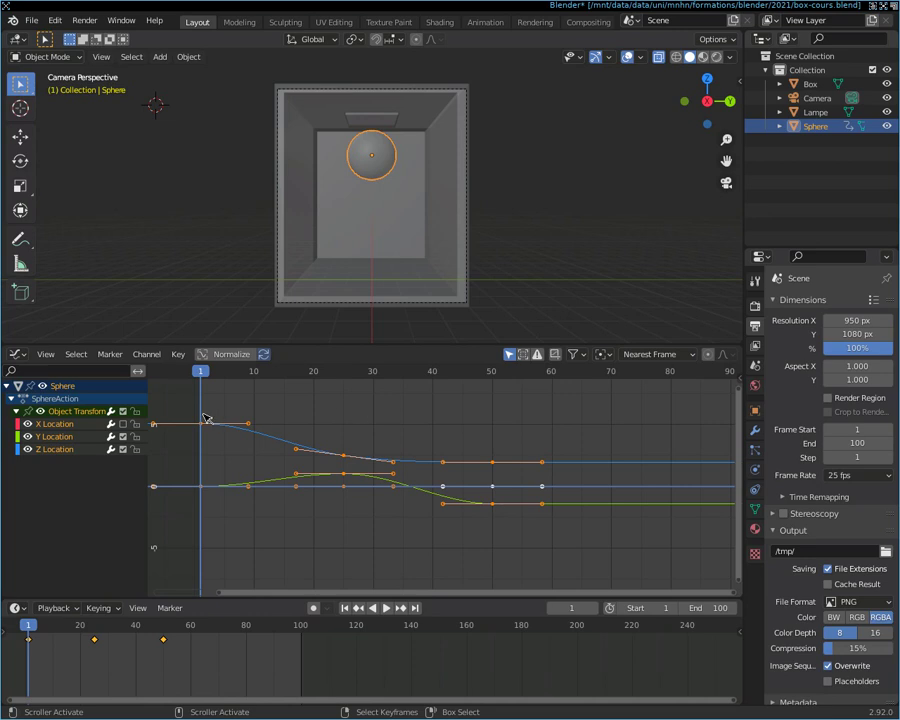
key(space)
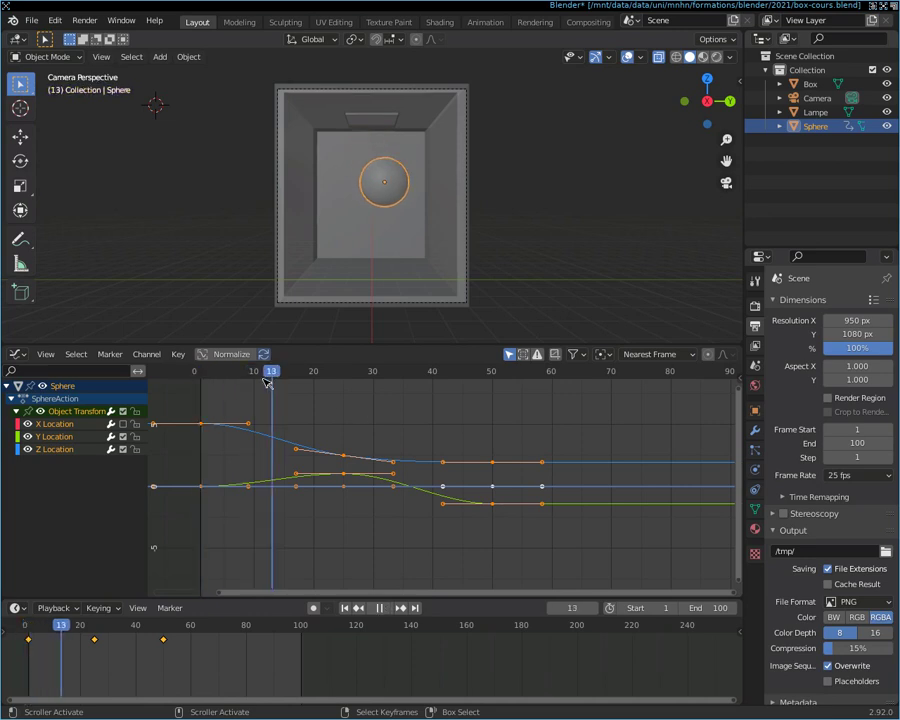
mouse_move(345, 390)
mouse_down()
mouse_move(265, 412)
mouse_move(199, 410)
mouse_move(210, 415)
mouse_up()
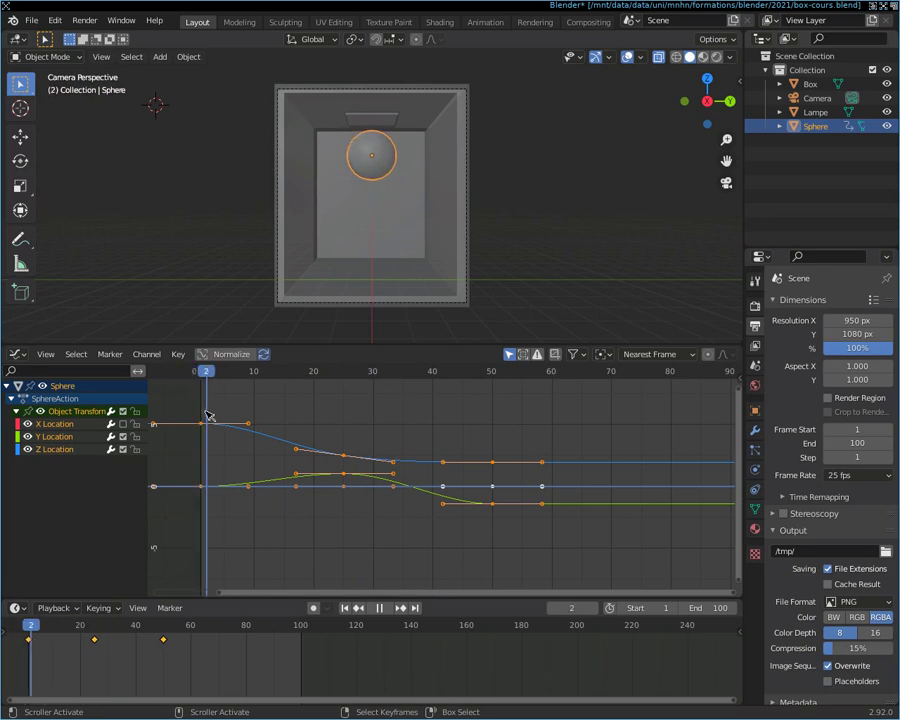
key(Escape)
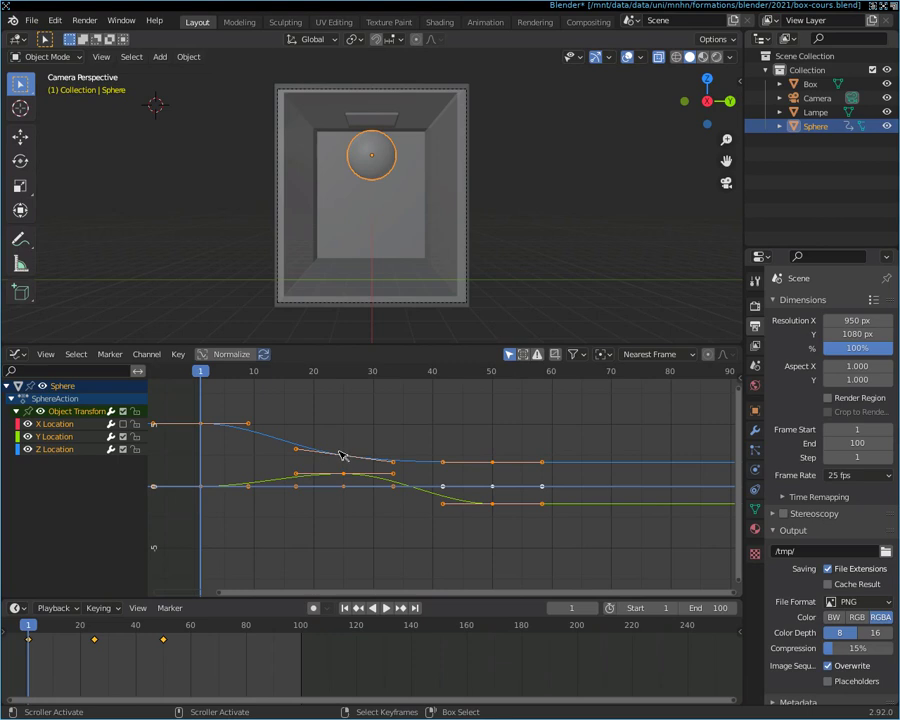
Step: Deselect all keyframes, box-select the Z Location keyframe near frame 25, and grab it to move it later
key(alt+a)
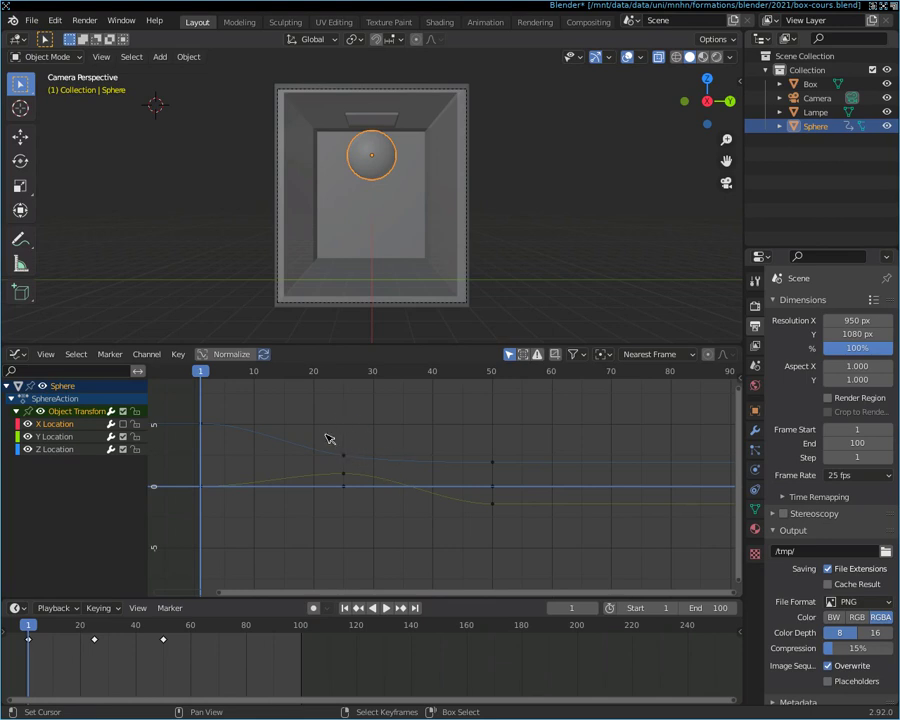
drag(343, 454, 360, 466)
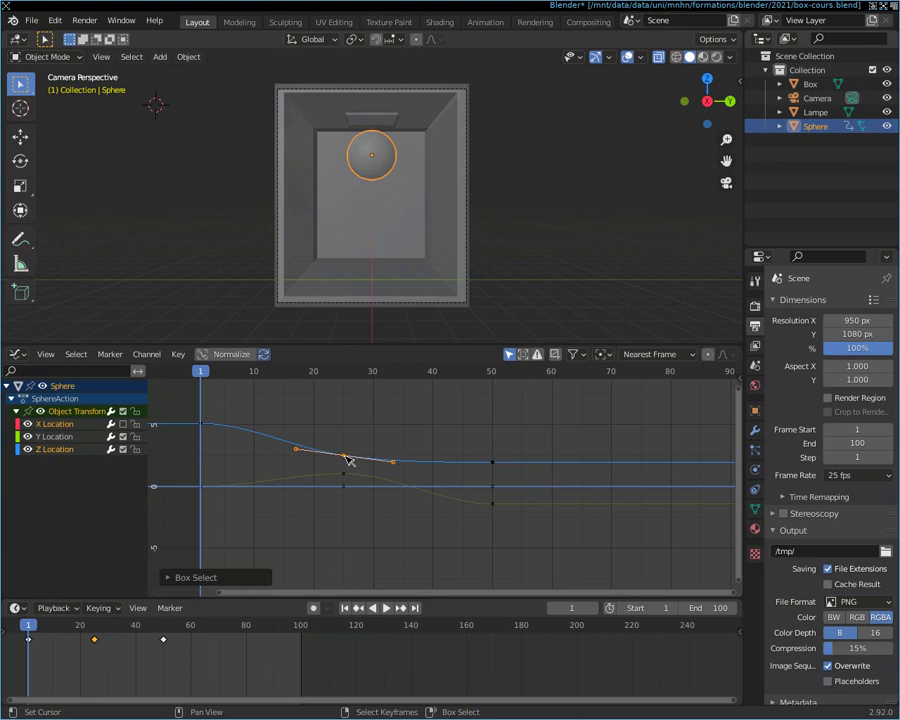
key(g)
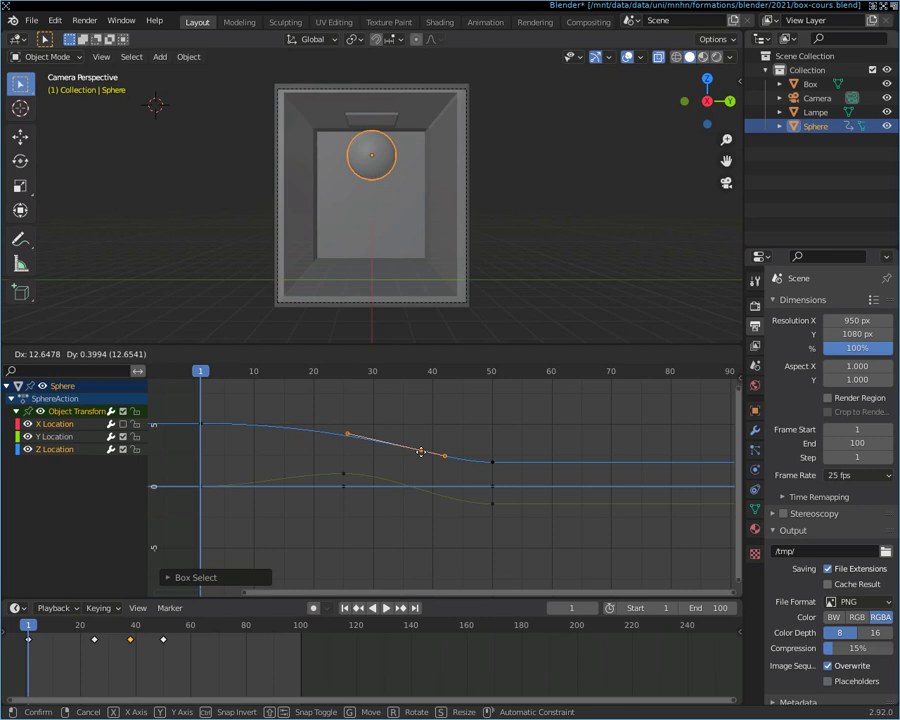
Step: Drop the Z Location keyframe near frame 37, adjust its left handle, and scrub to check the motion
click(424, 450)
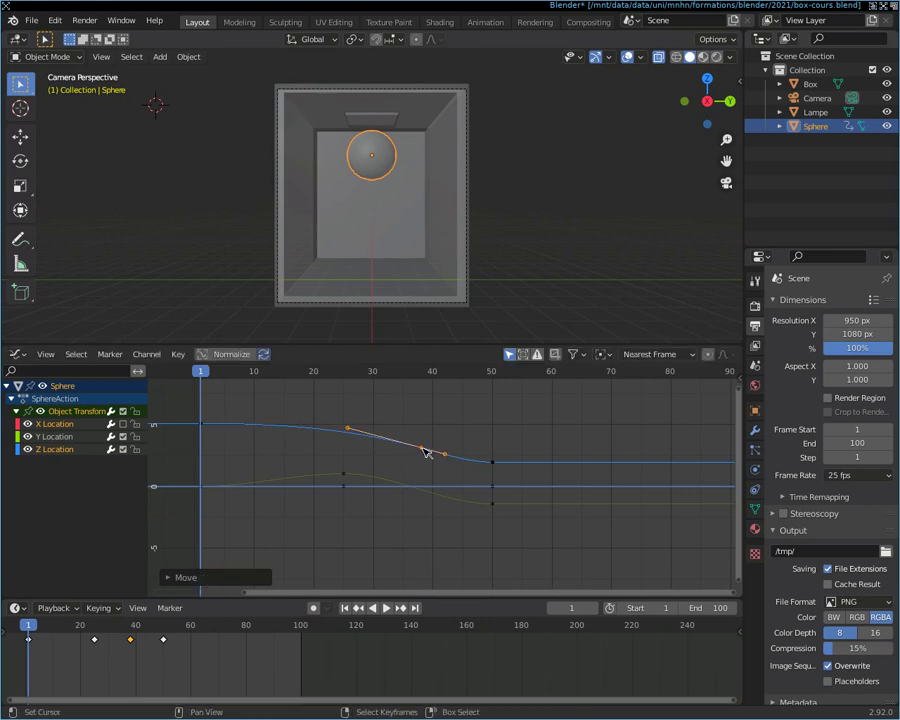
click(349, 432)
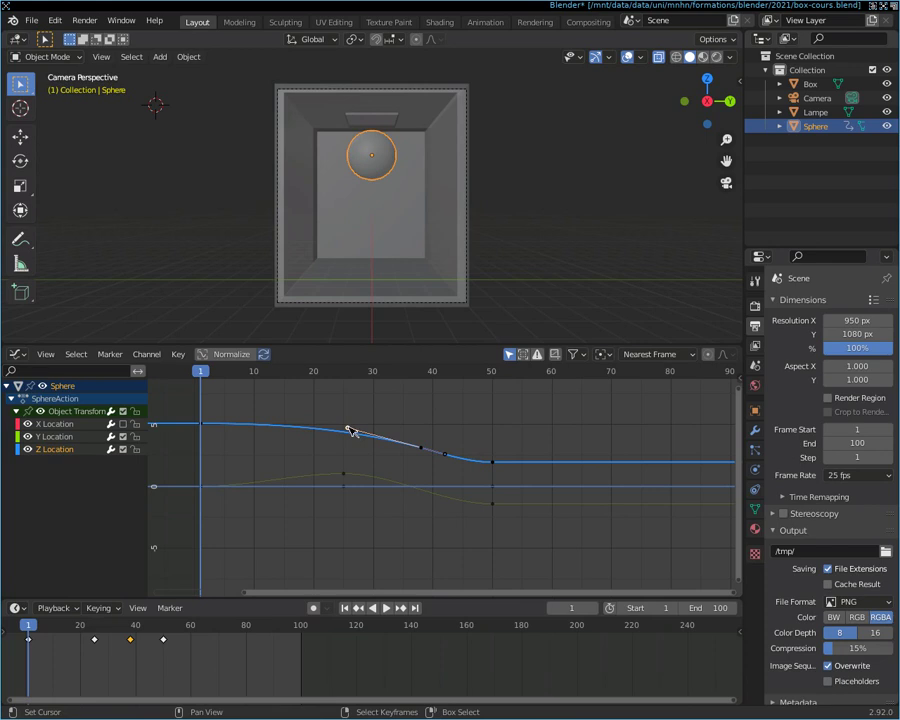
key(g)
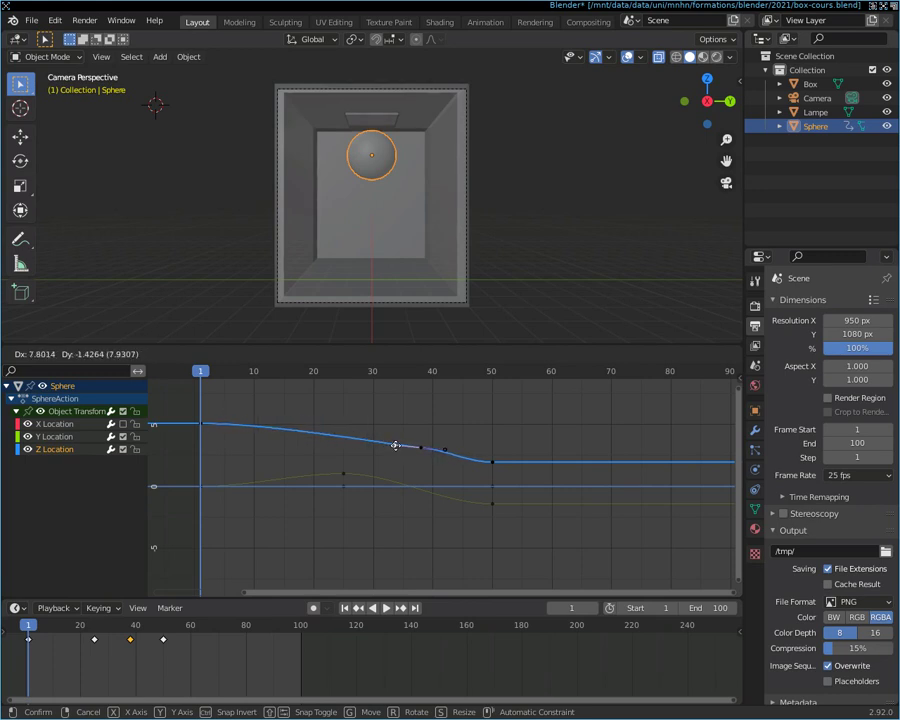
click(395, 446)
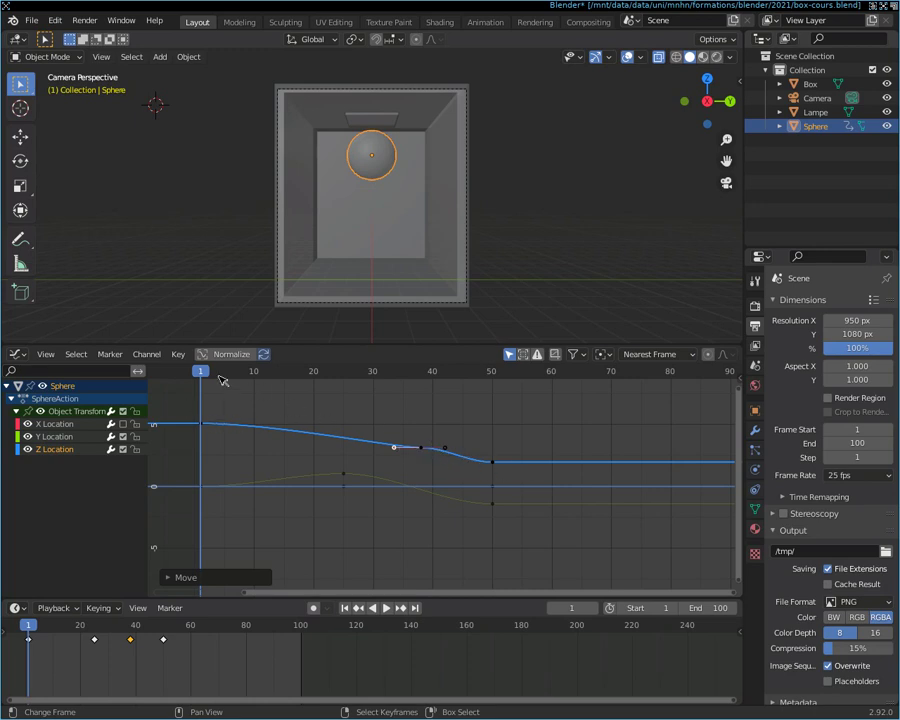
mouse_move(222, 374)
mouse_down()
mouse_move(452, 392)
mouse_move(204, 387)
mouse_move(488, 411)
mouse_move(225, 406)
mouse_move(488, 426)
mouse_move(204, 423)
mouse_up()
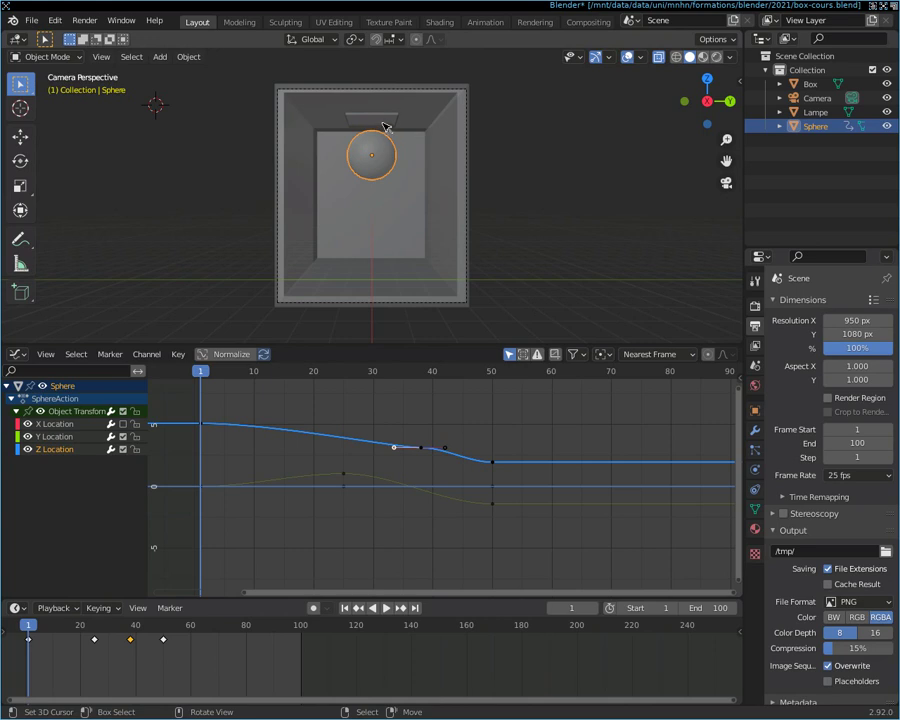
Step: Put the sphere in Edit Mode, recentre the view on box and sphere, and deselect all vertices
scroll(393, 183, up, 2)
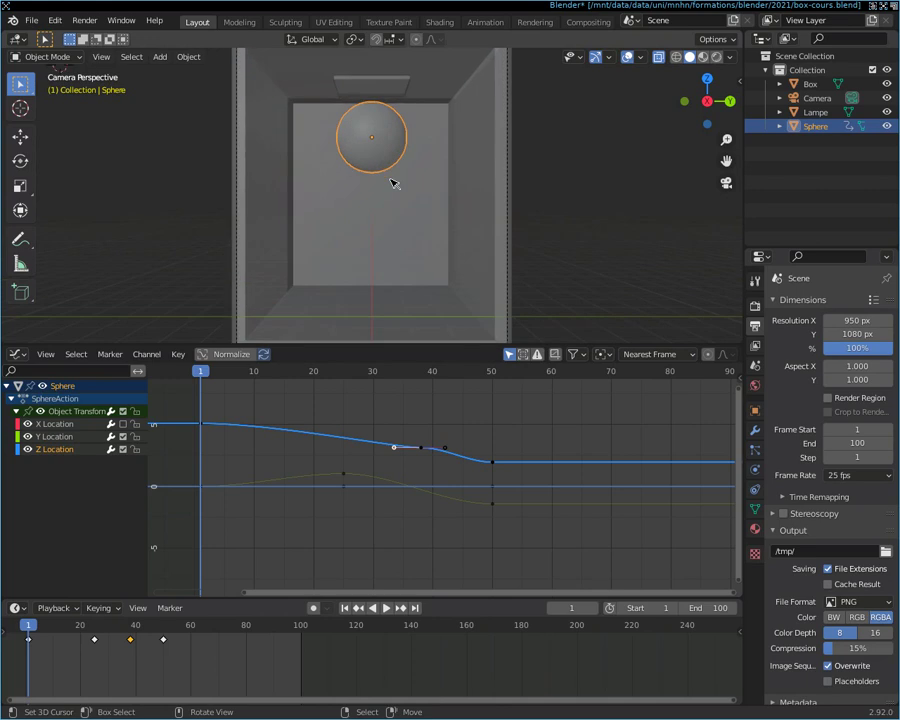
scroll(393, 183, down, 2)
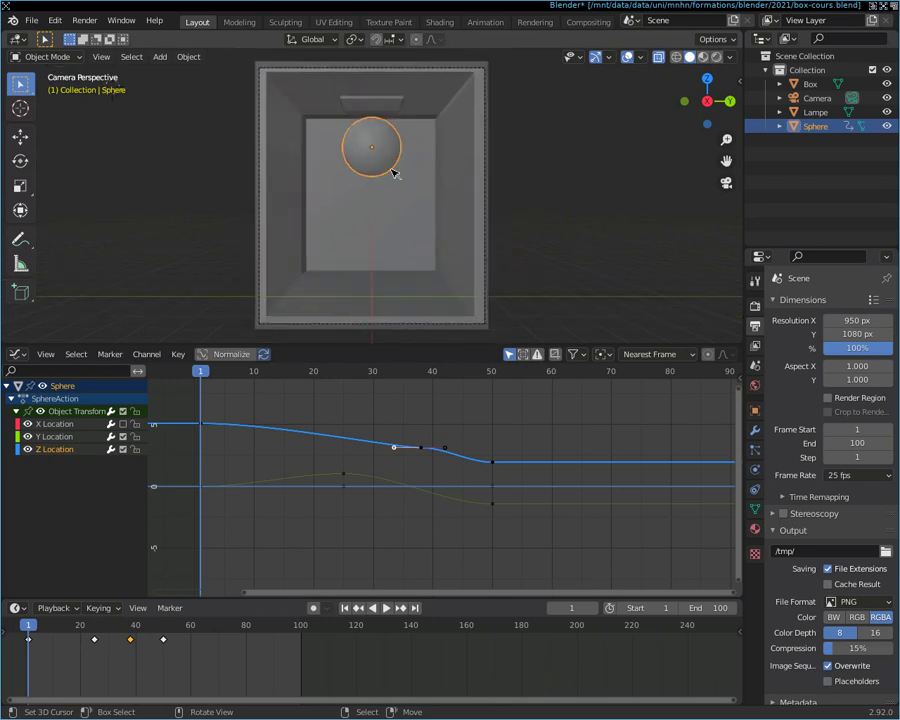
key(Tab)
scroll(409, 137, up, 2)
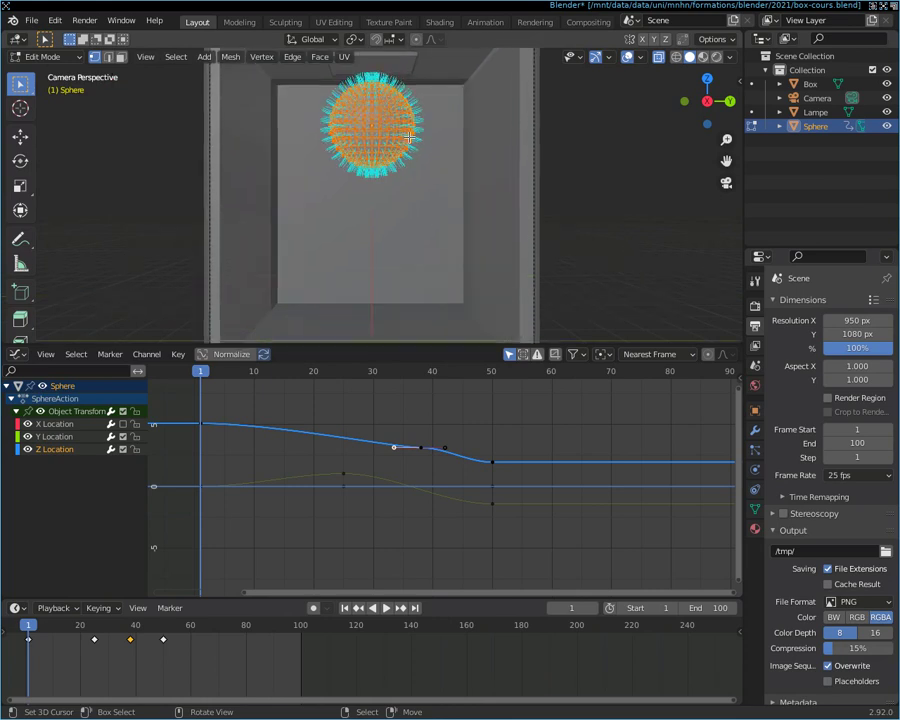
scroll(409, 137, up, 1)
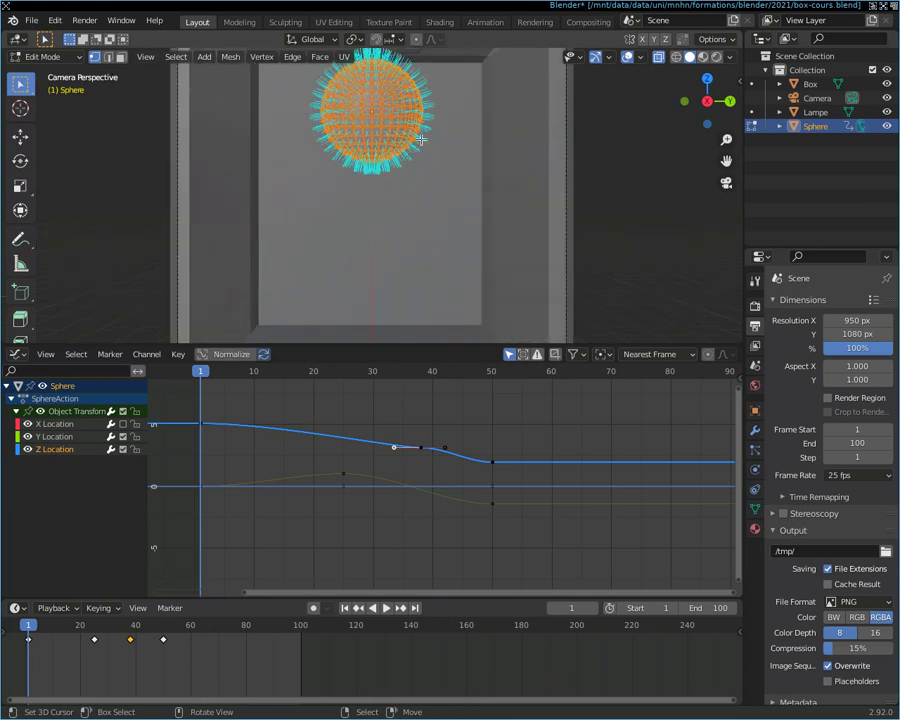
scroll(413, 125, down, 1)
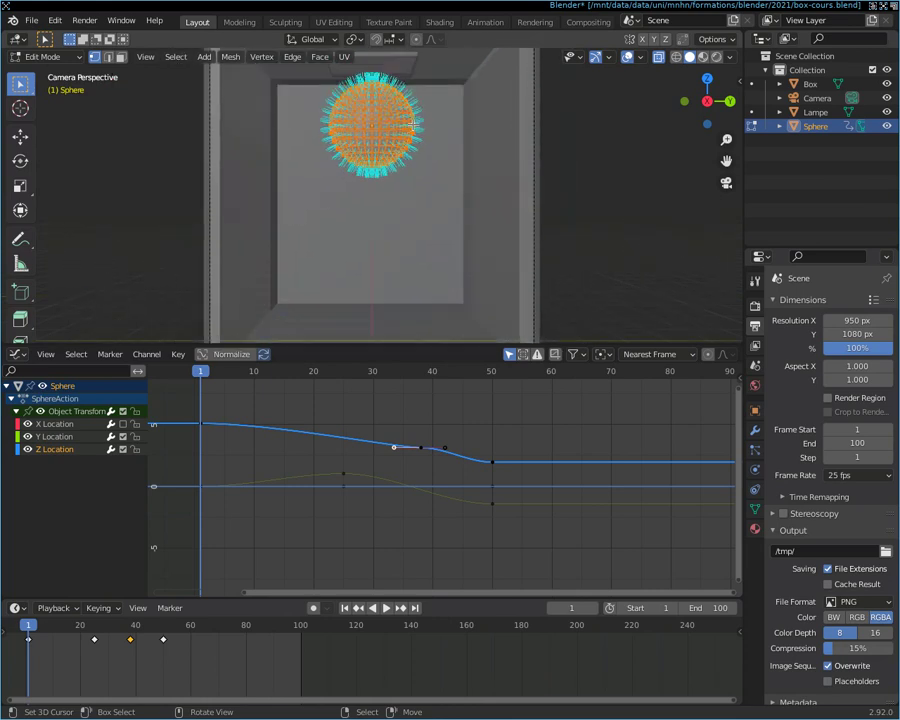
scroll(413, 125, down, 1)
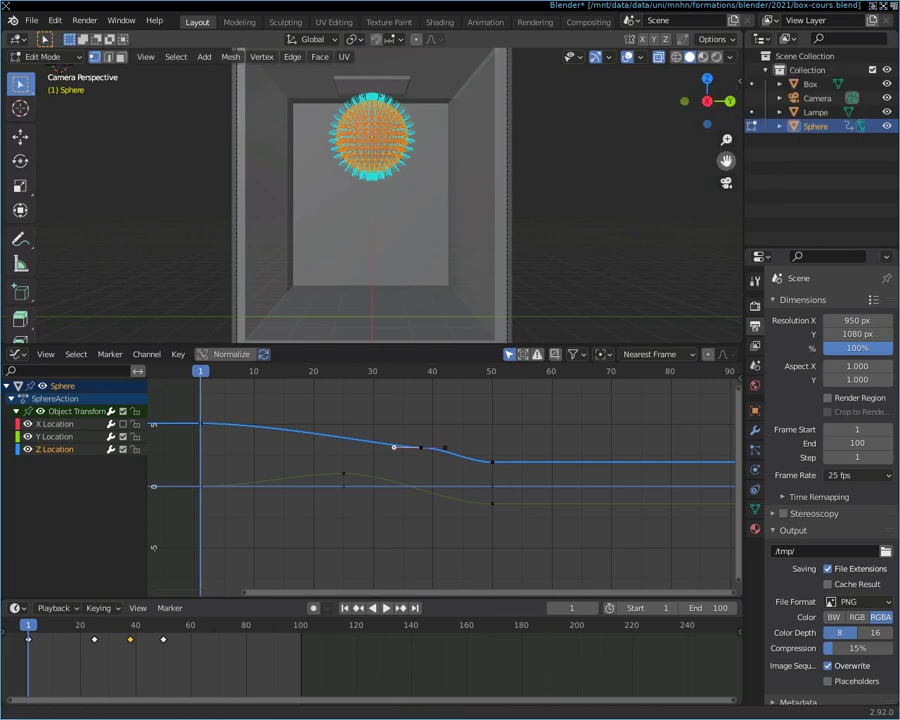
drag(726, 160, 504, 182)
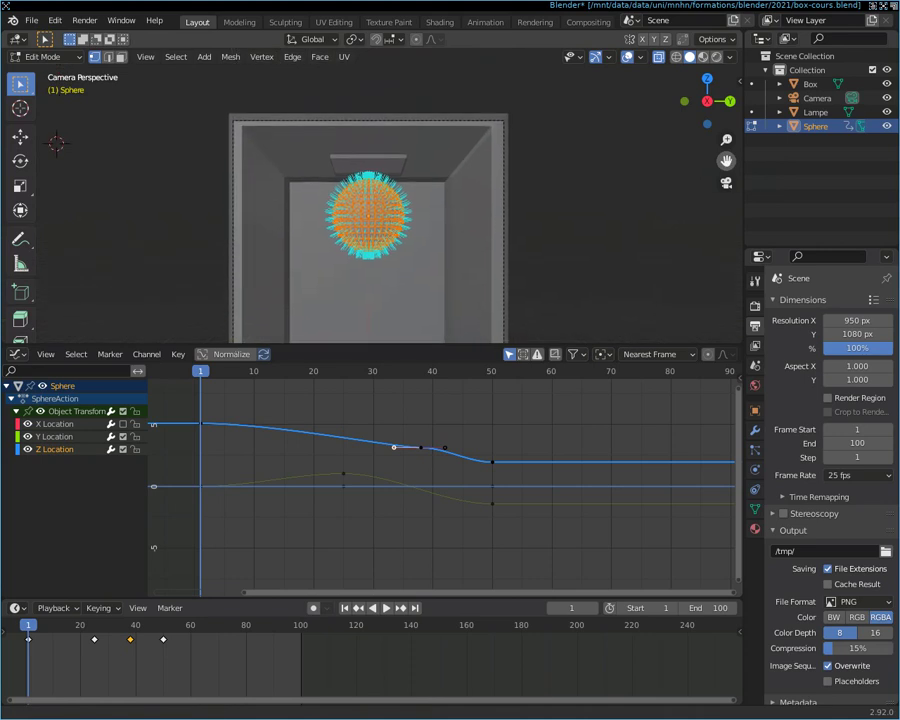
scroll(500, 183, up, 2)
scroll(496, 184, up, 1)
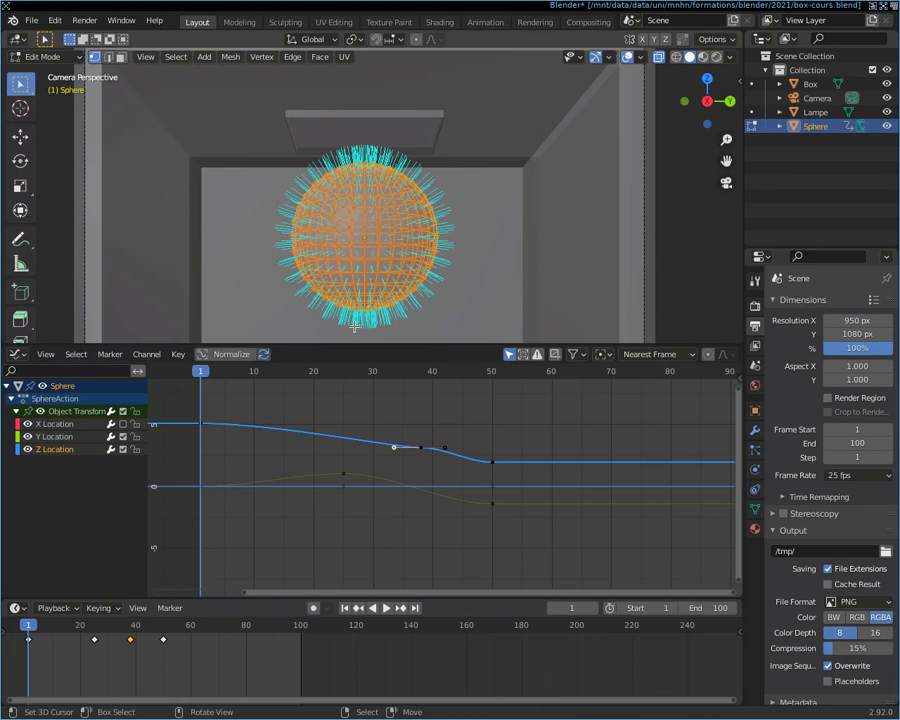
key(alt)
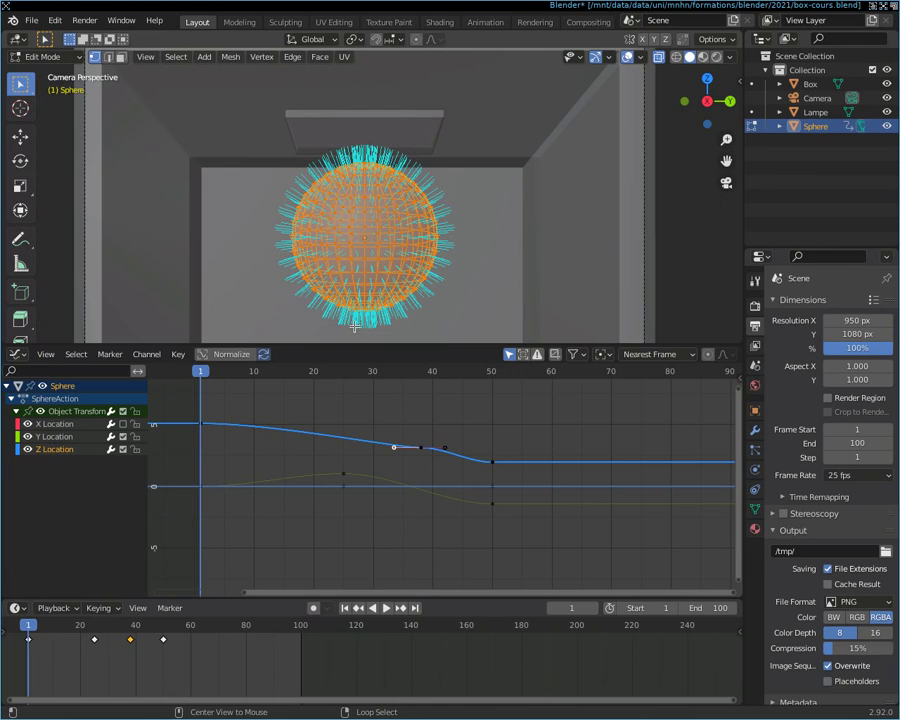
key(alt+a)
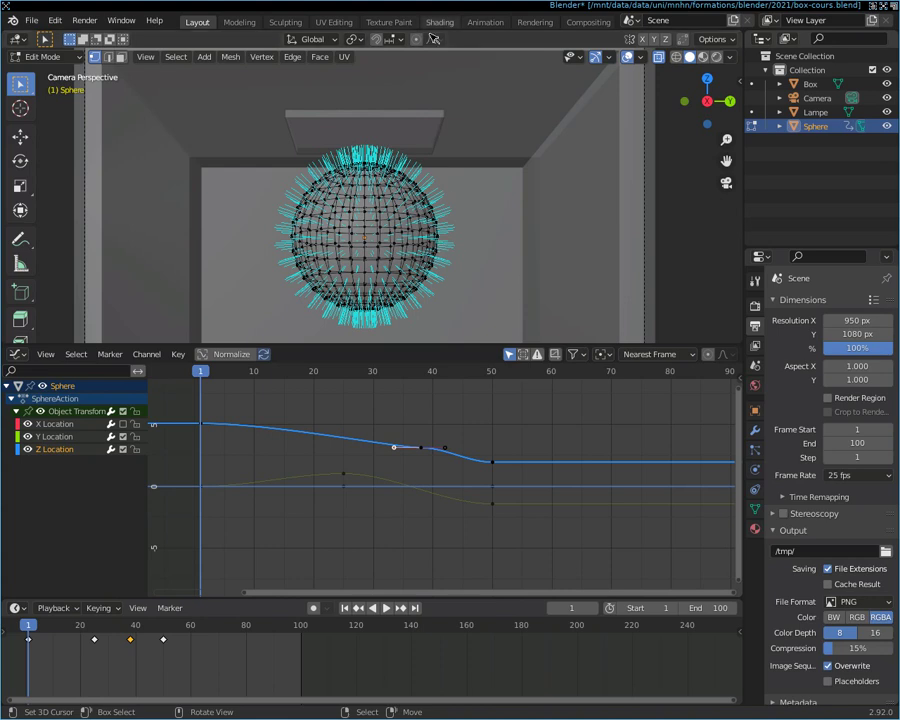
Step: Turn on Proportional Editing
click(417, 39)
click(419, 41)
click(419, 41)
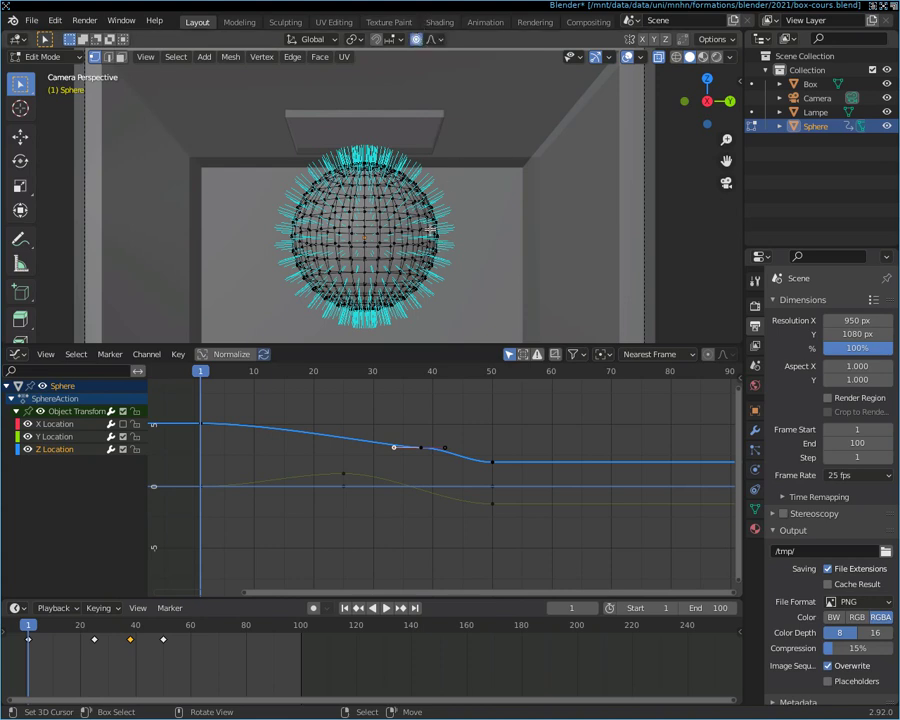
Step: Box-select a patch of faces on the sphere's right side and inset them
key(b)
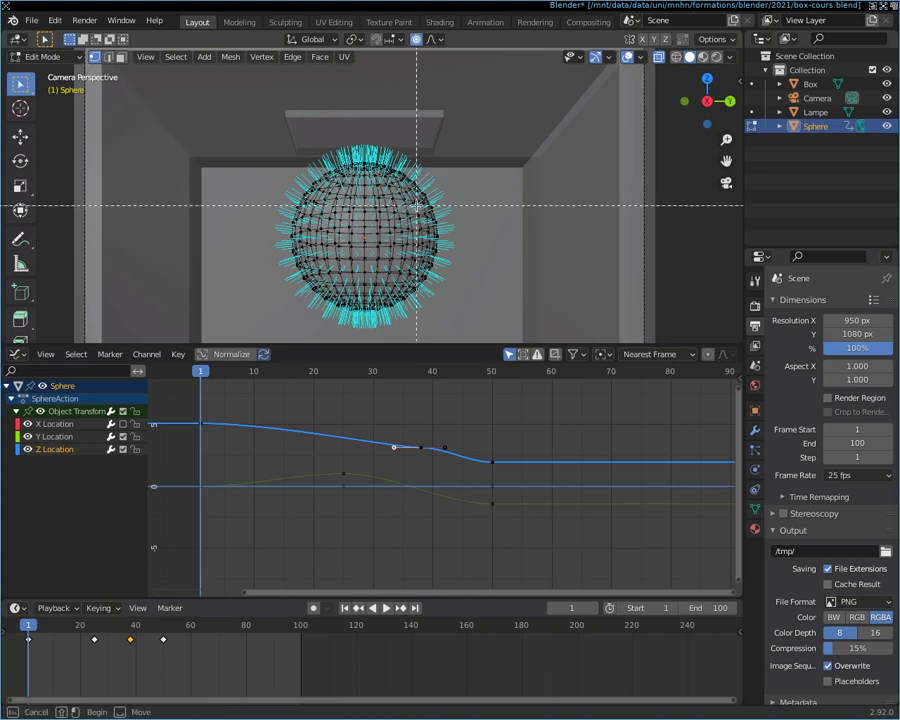
drag(416, 207, 452, 255)
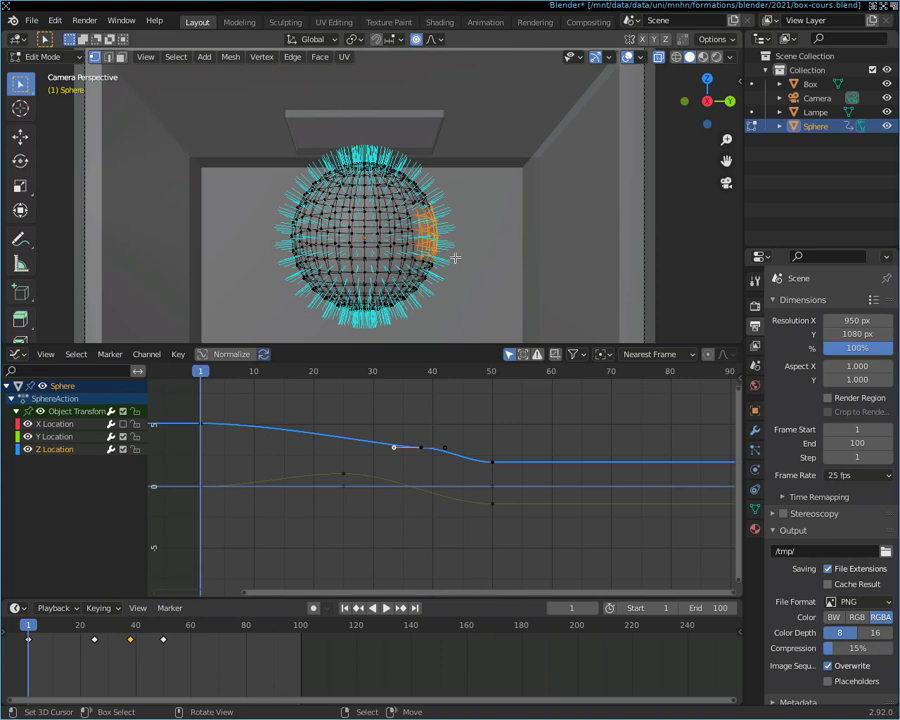
key(i)
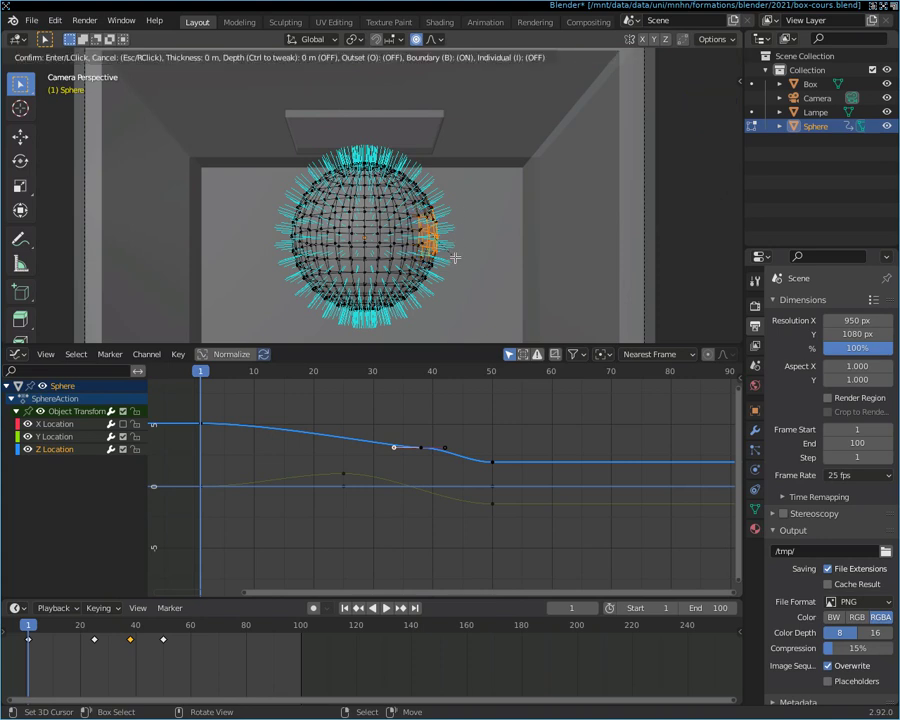
click(455, 258)
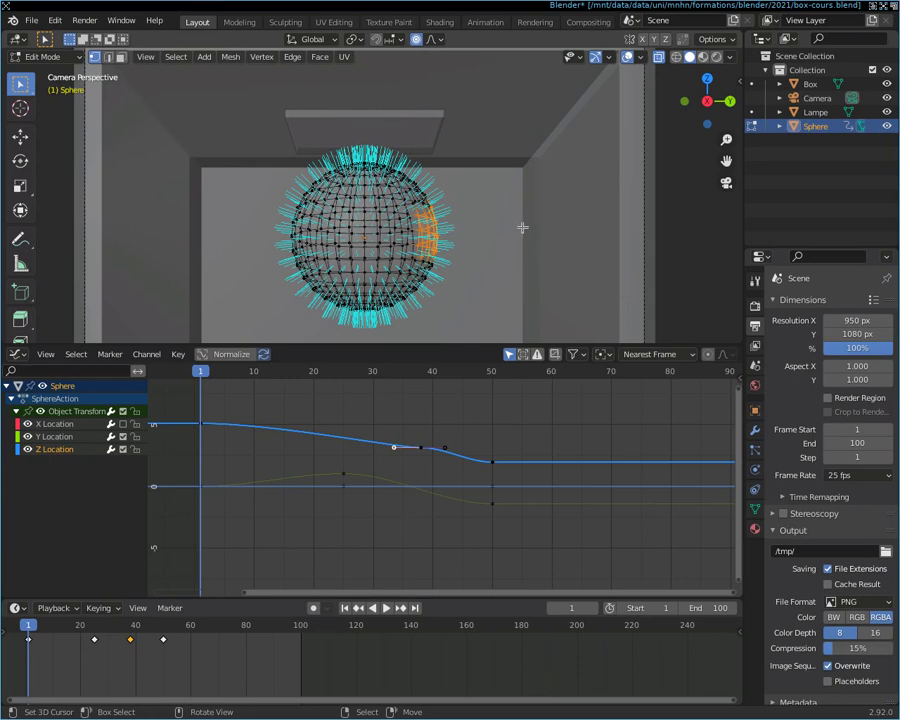
mouse_move(522, 228)
middle_down()
mouse_move(499, 234)
mouse_move(500, 262)
mouse_move(490, 238)
mouse_move(508, 247)
middle_up()
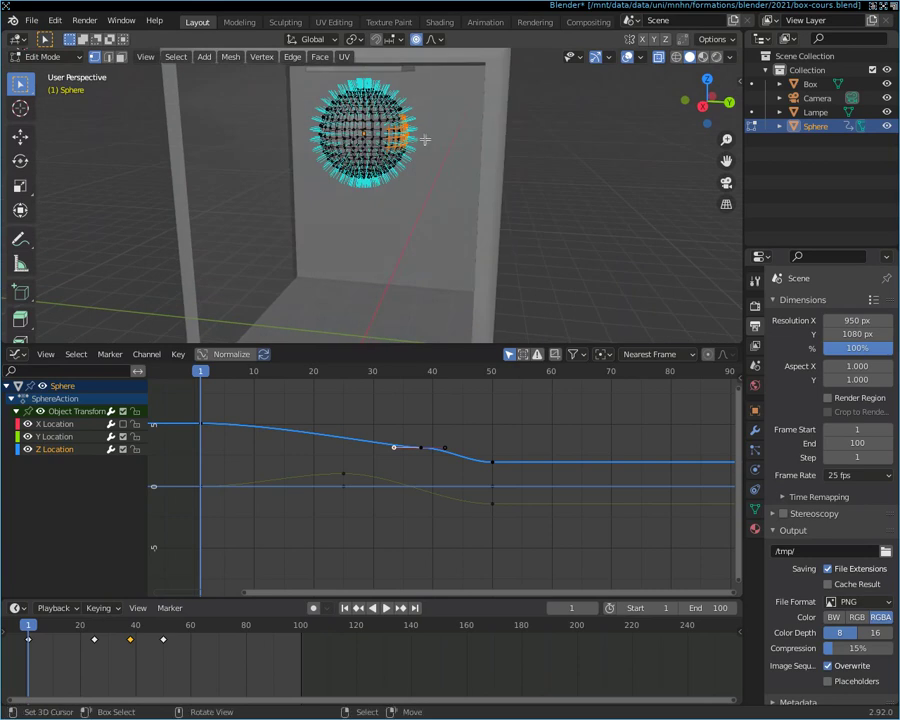
Step: Grab the inset faces with smooth falloff, then show their median position (X 0.042321, Y 0.88345, Z 0.06598 m)
key(g)
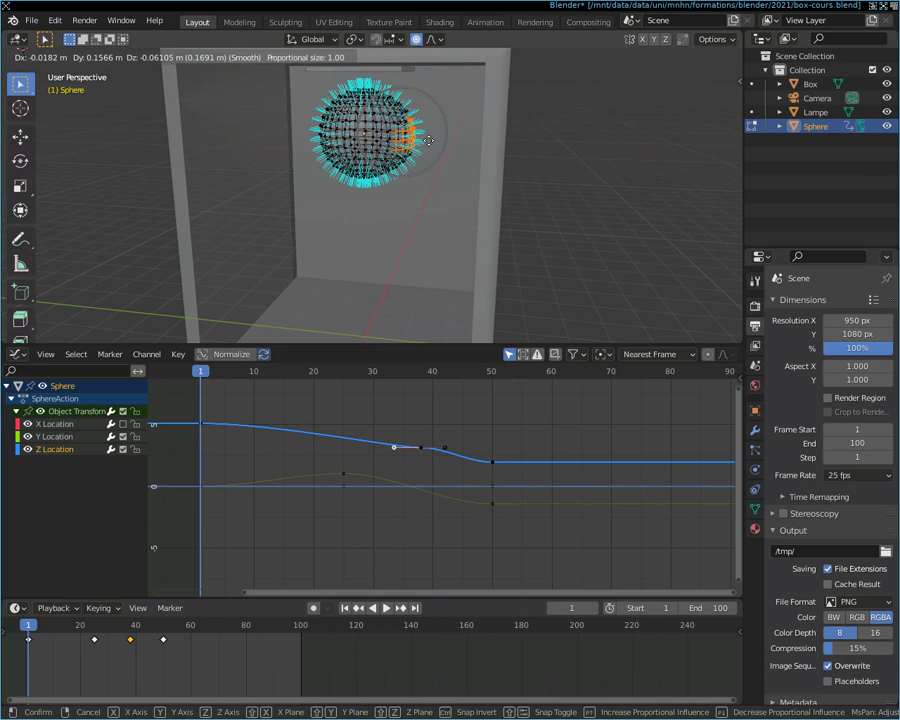
key(Escape)
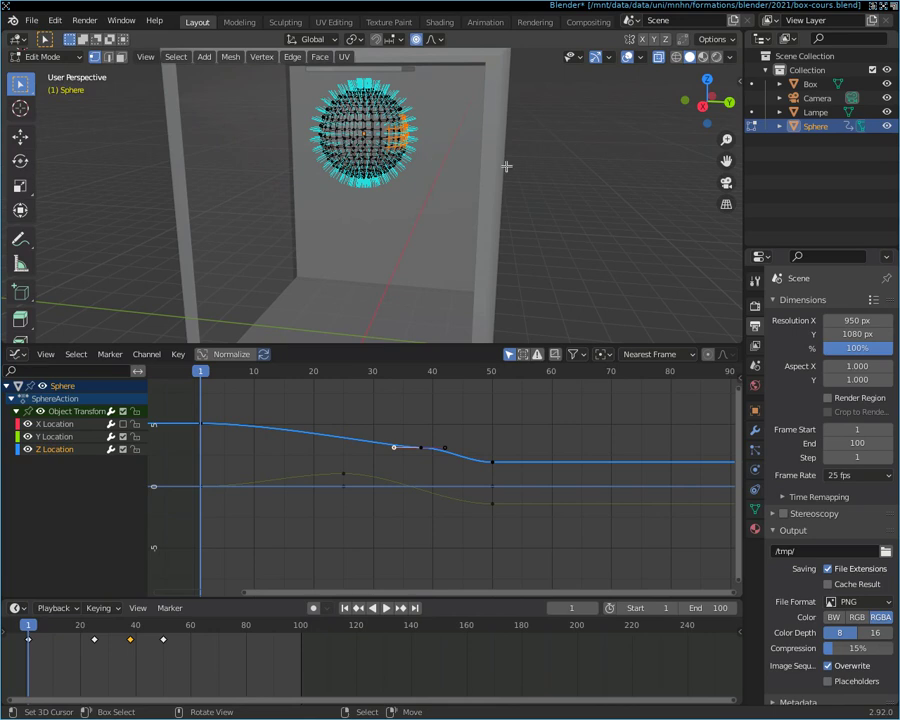
click(738, 82)
click(738, 85)
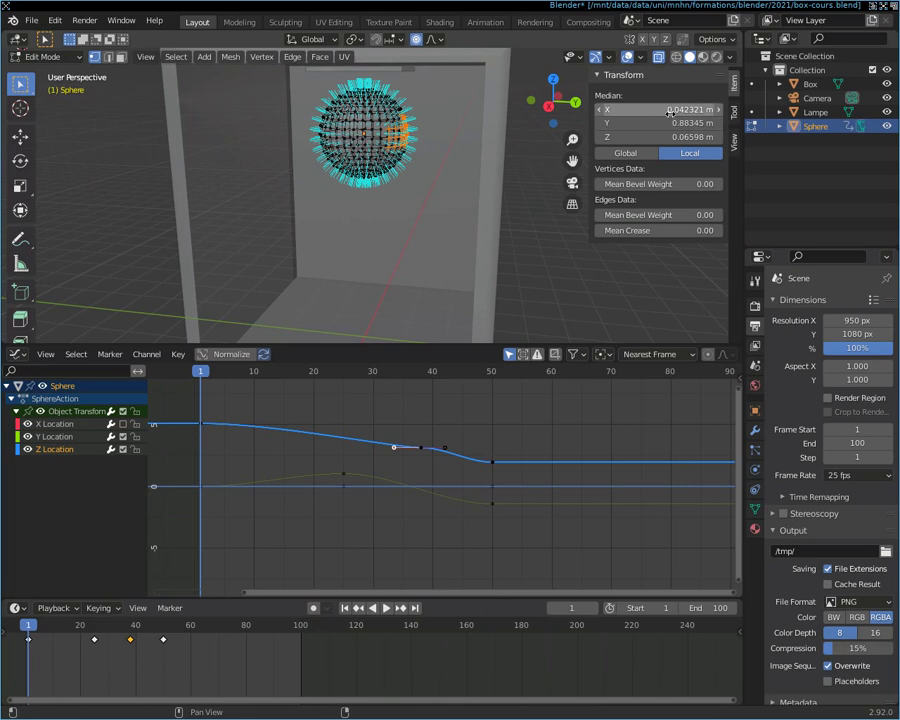
key(i)
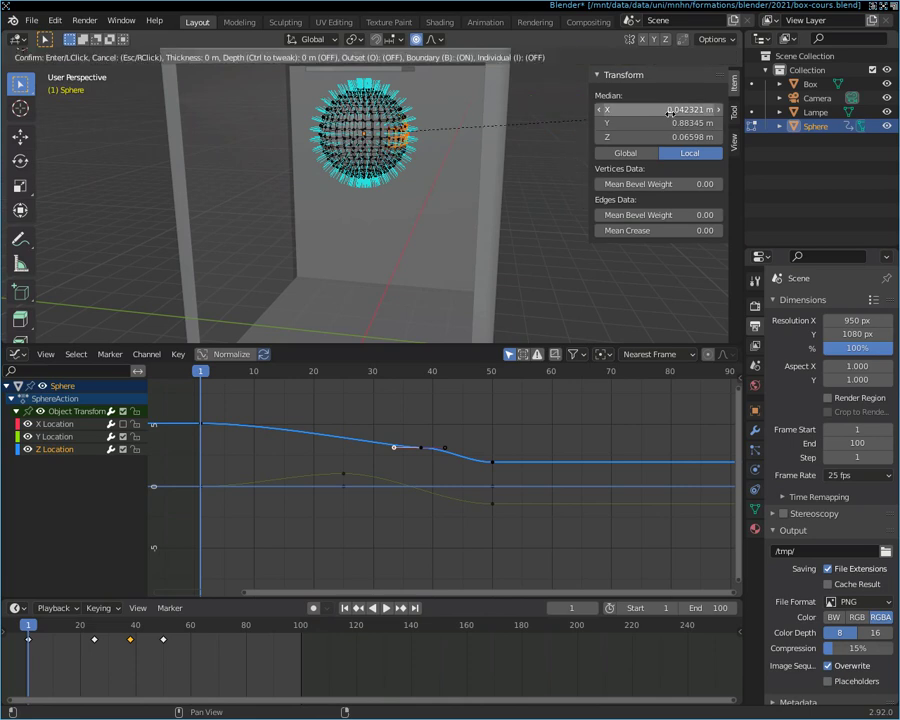
key(Escape)
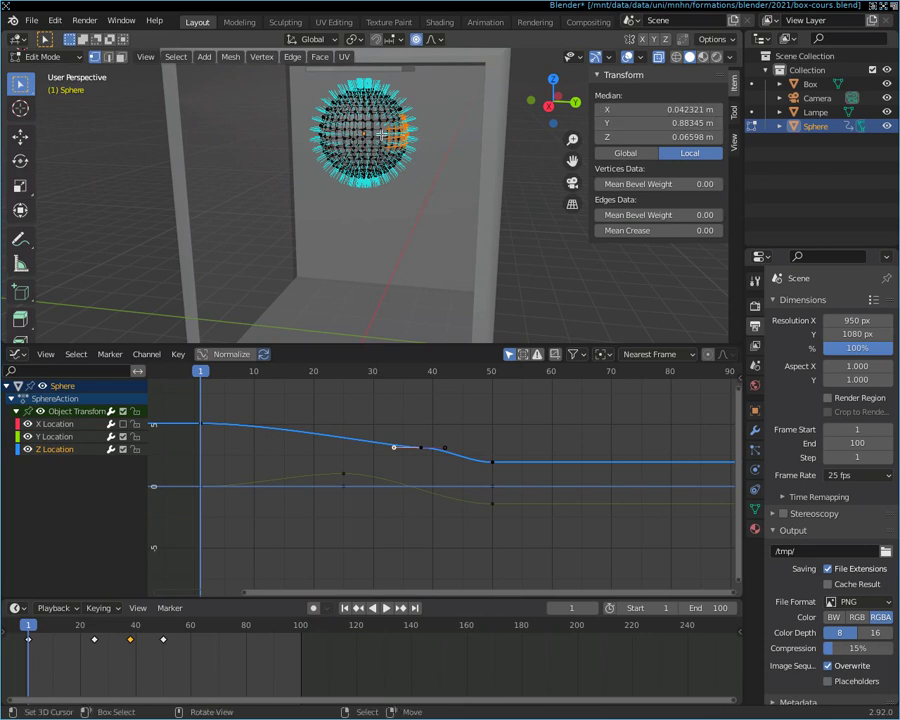
key(a)
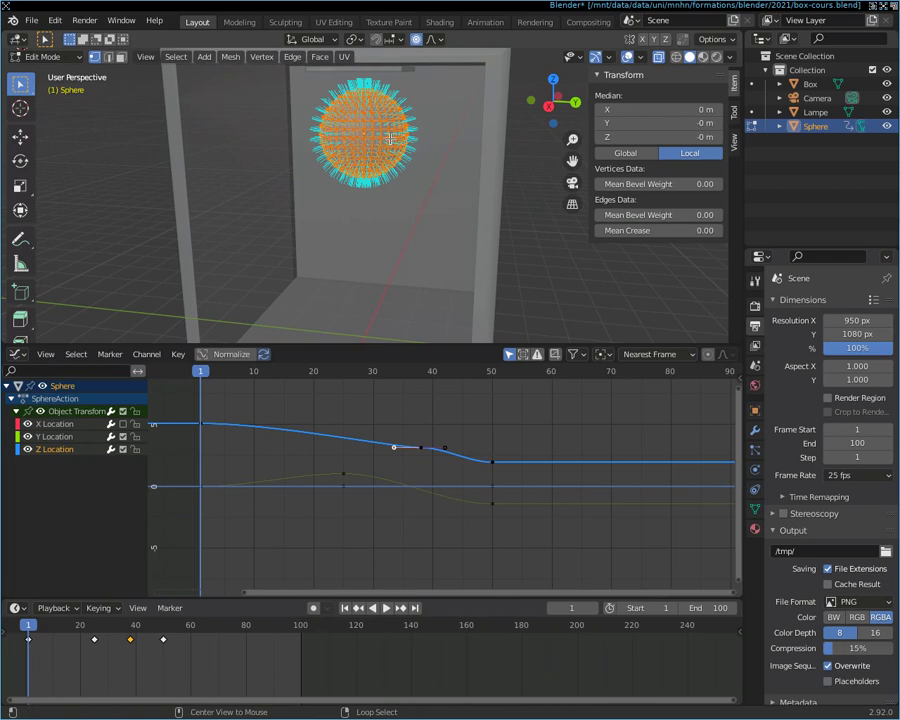
key(alt+a)
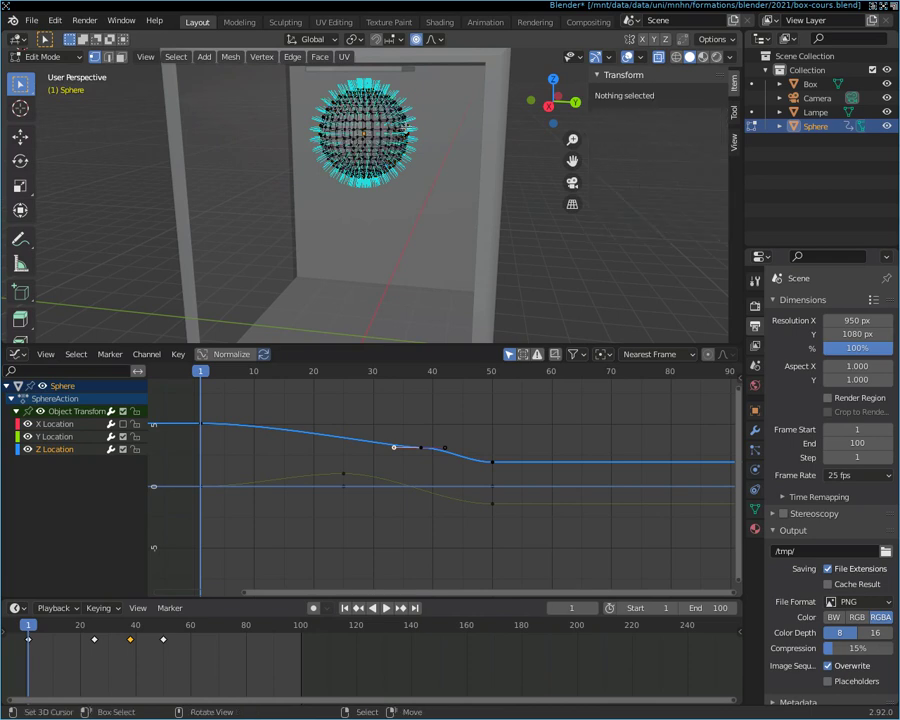
scroll(452, 86, up, 4)
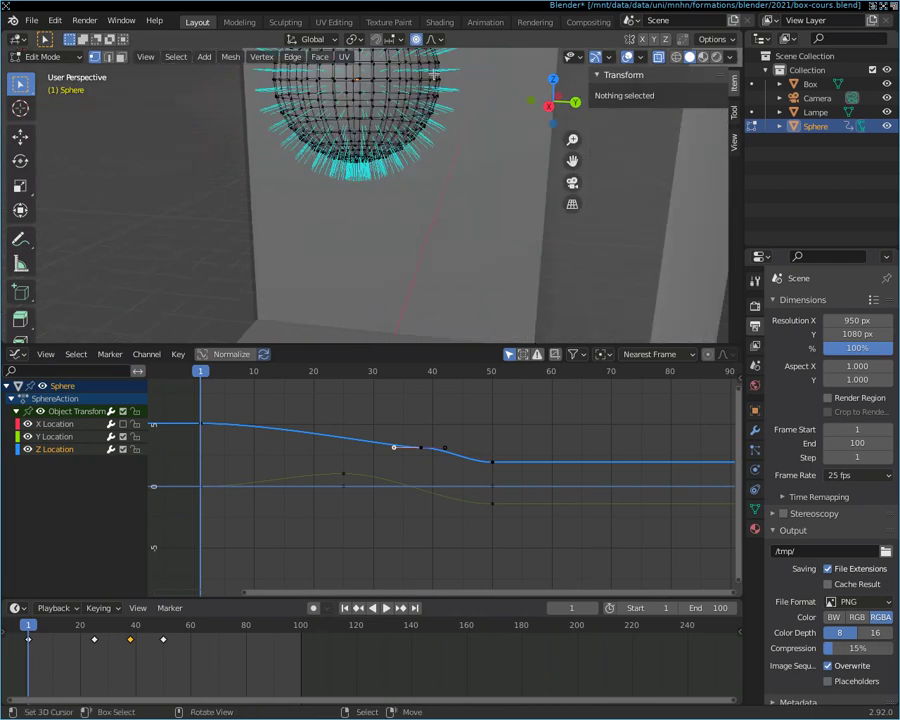
click(461, 86)
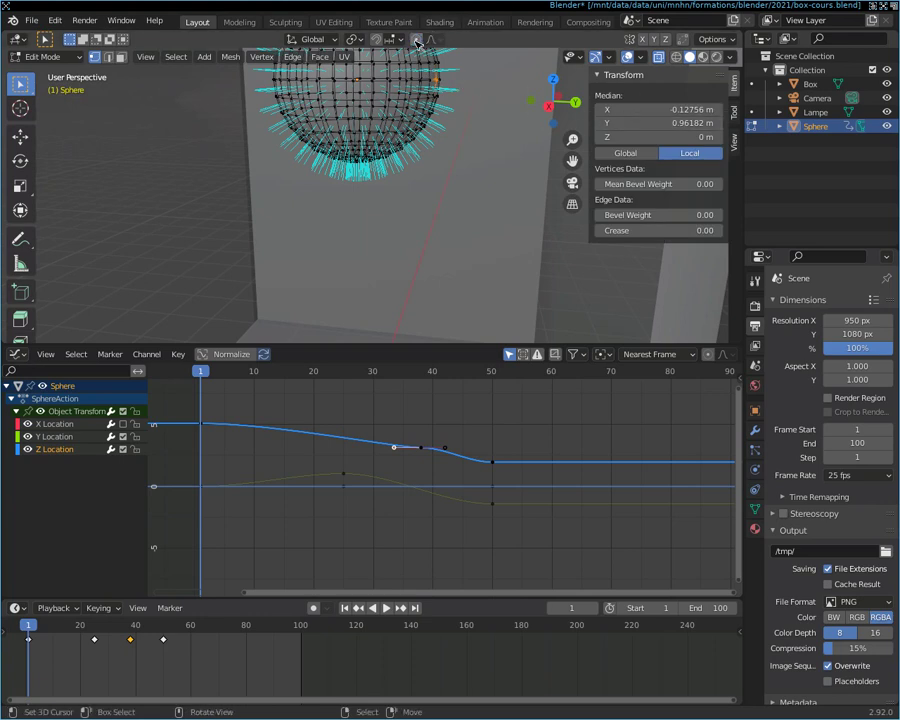
key(i)
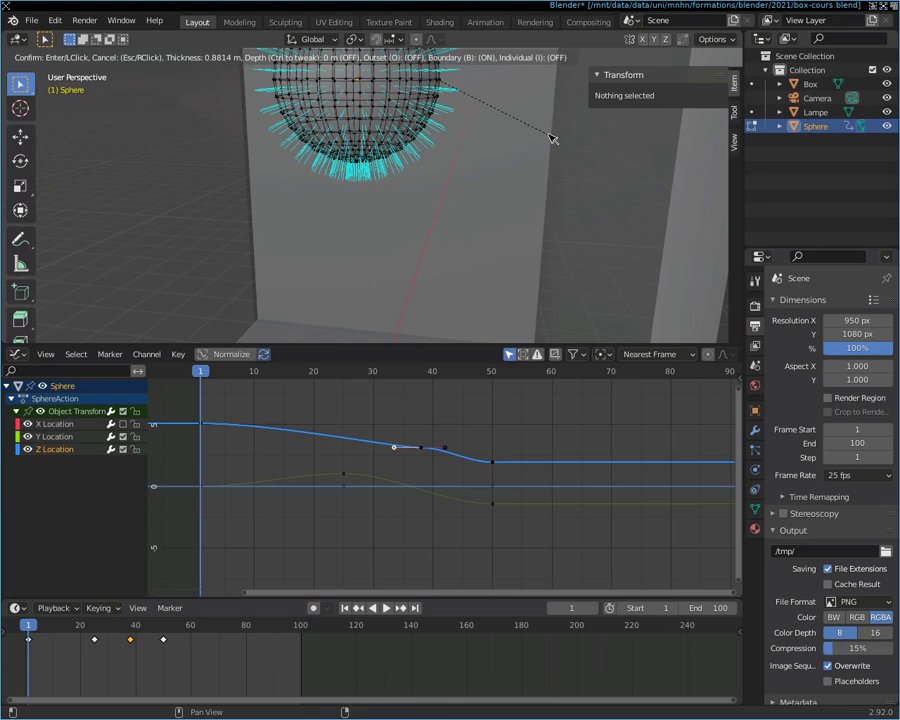
click(549, 134)
middle_drag(549, 134, 479, 98)
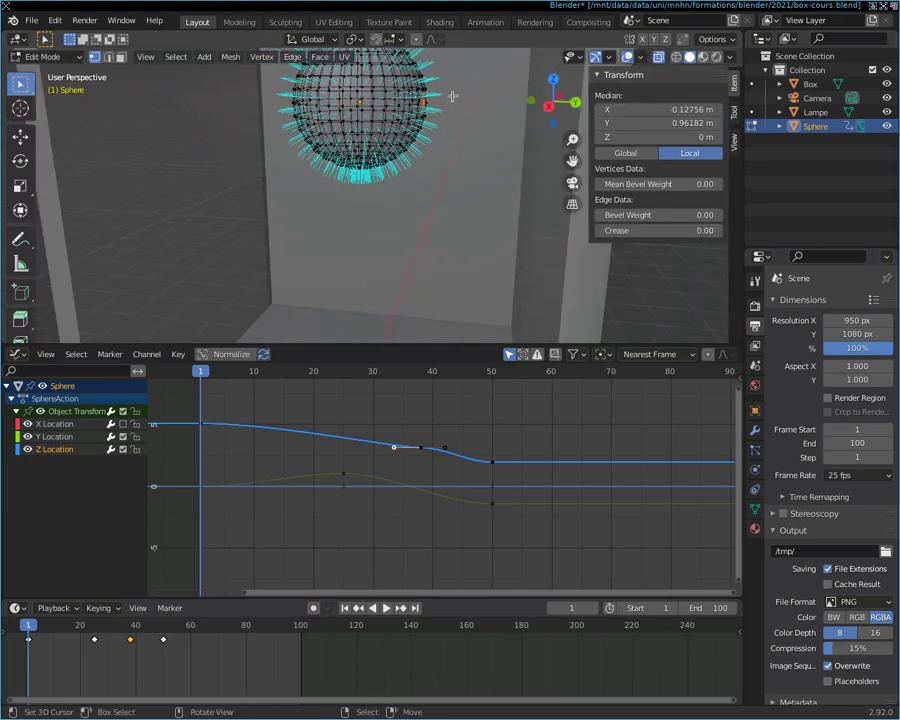
Step: Try an 'insert keyframe' command search, abandon it, and return the sphere to Object Mode
key(F3)
text(ins)
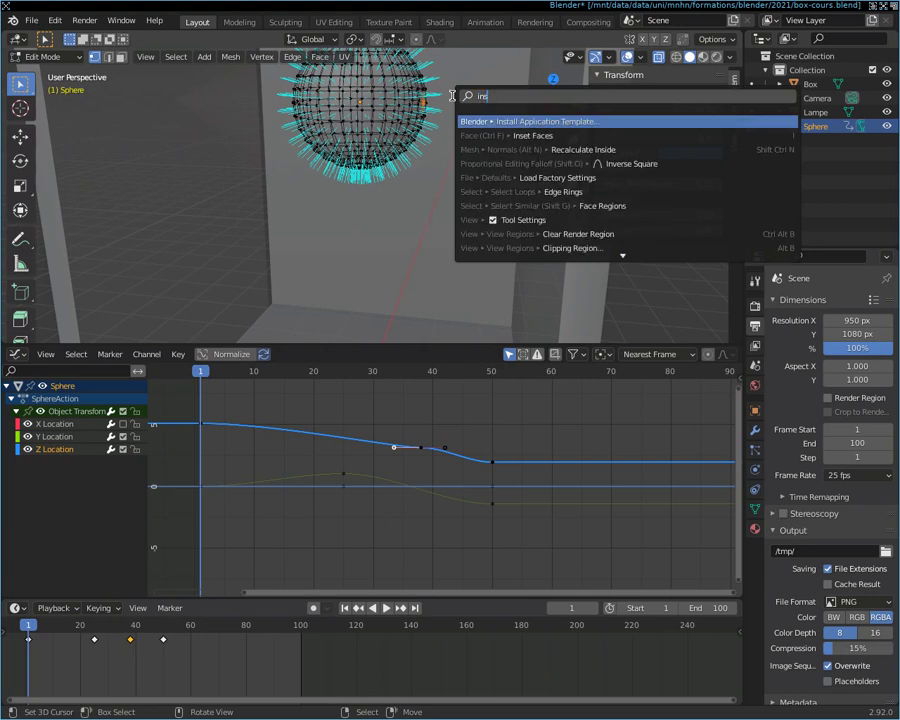
text(ert)
key(BackSpace)
key(BackSpace)
key(BackSpace)
key(BackSpace)
key(BackSpace)
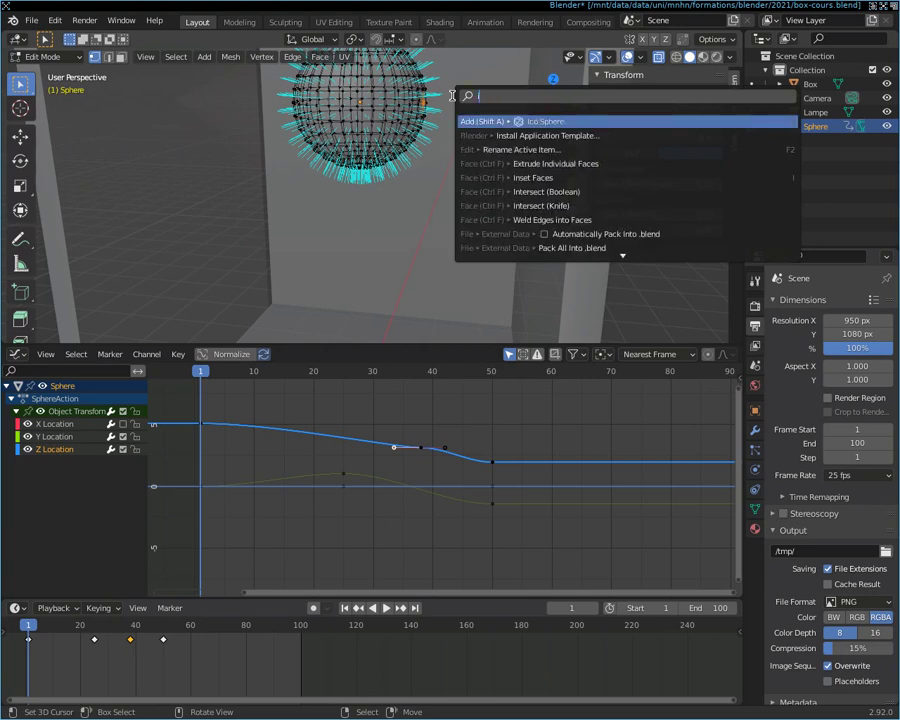
key(BackSpace)
text(key)
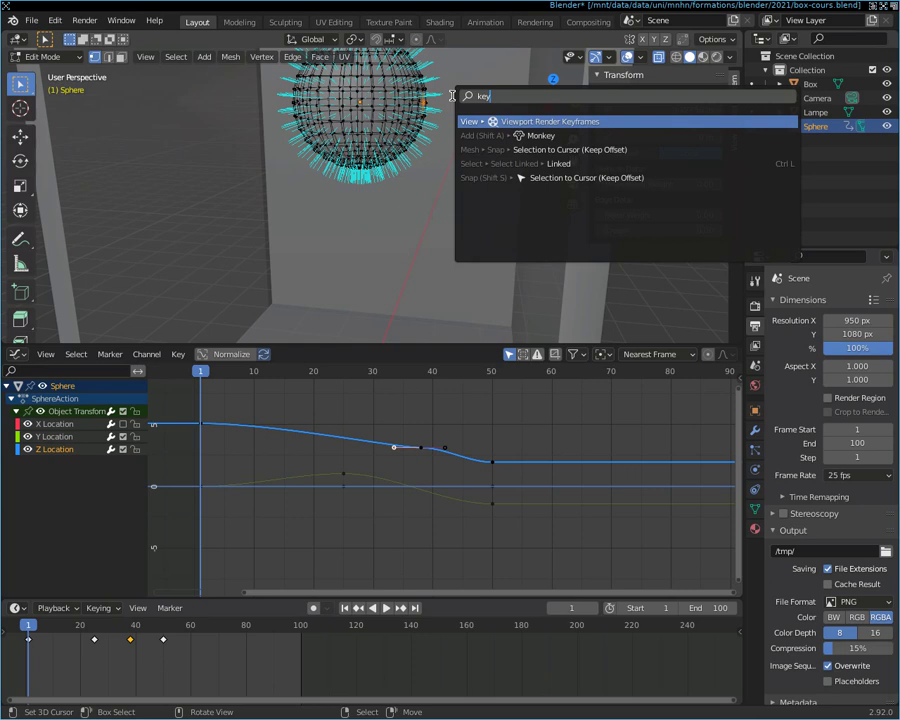
key(BackSpace)
key(BackSpace)
key(BackSpace)
text(i)
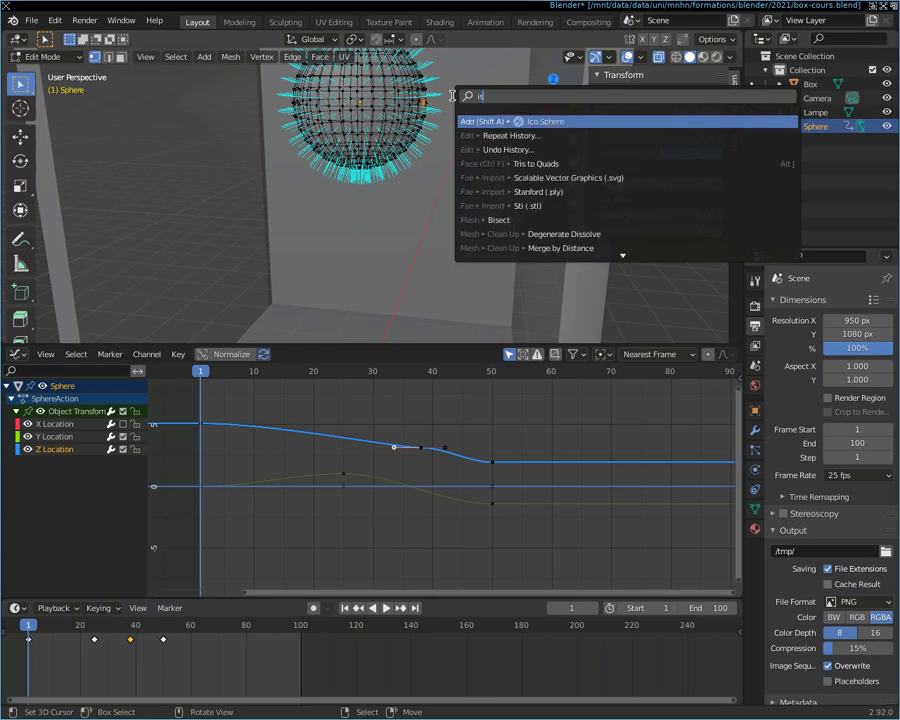
text(nsert)
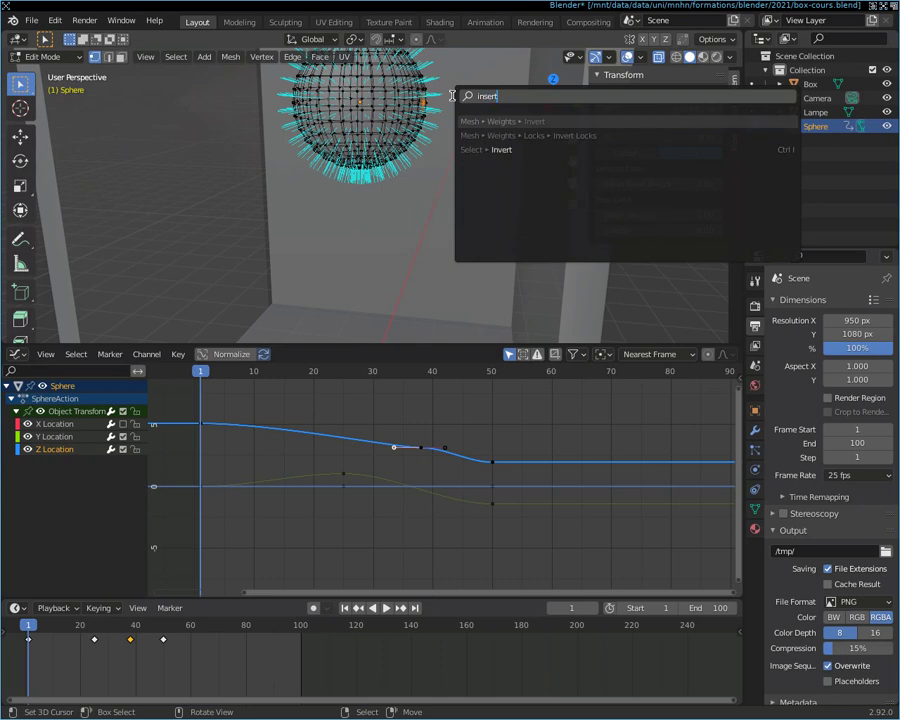
key(BackSpace)
key(BackSpace)
text(rt k)
key(BackSpace)
key(BackSpace)
key(BackSpace)
key(BackSpace)
key(BackSpace)
key(BackSpace)
key(BackSpace)
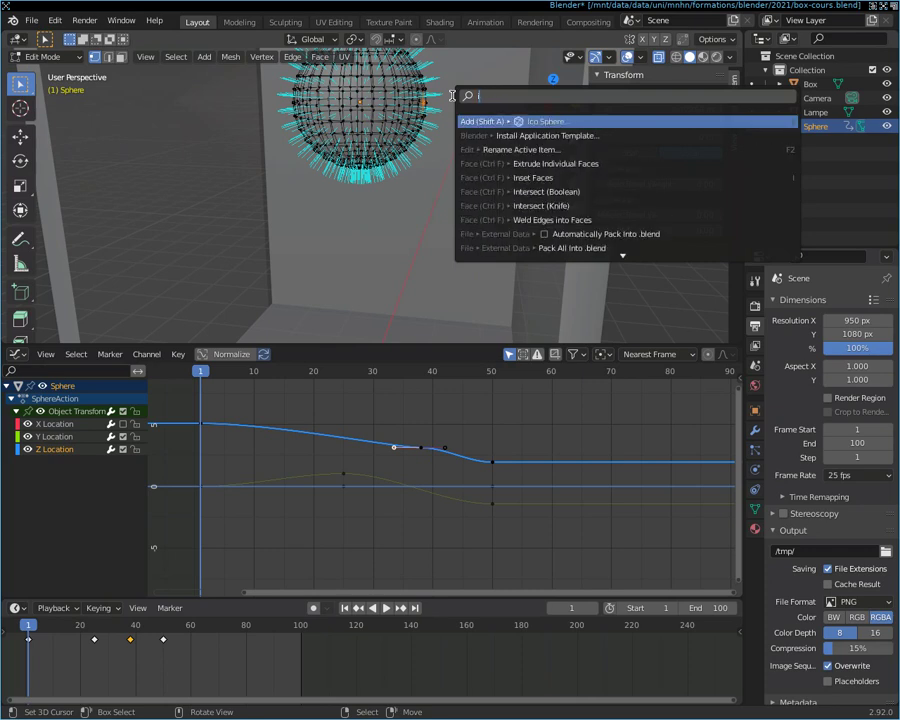
key(BackSpace)
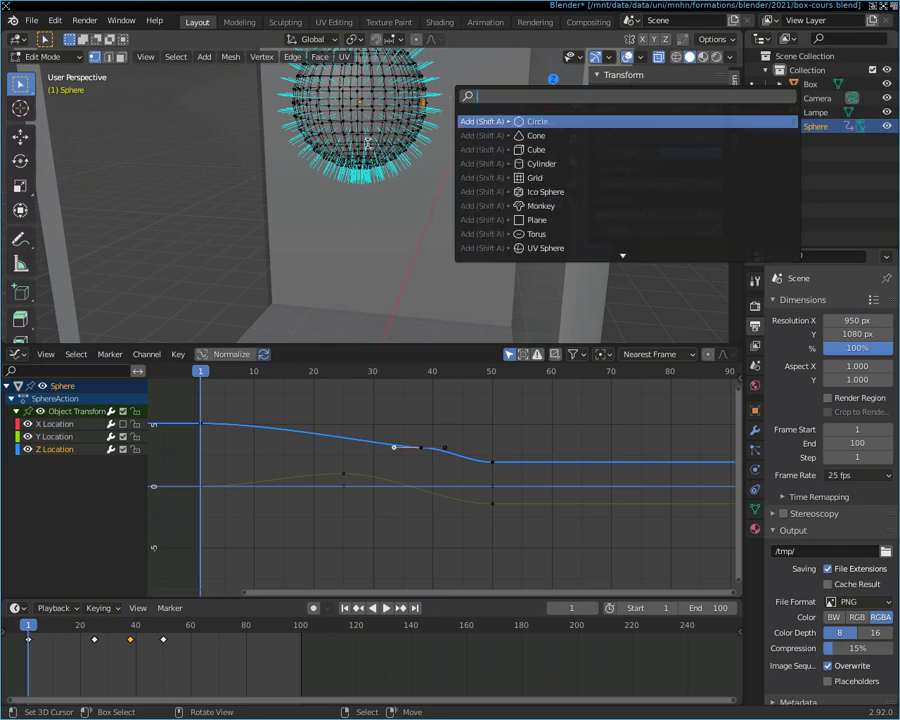
key(Escape)
key(Tab)
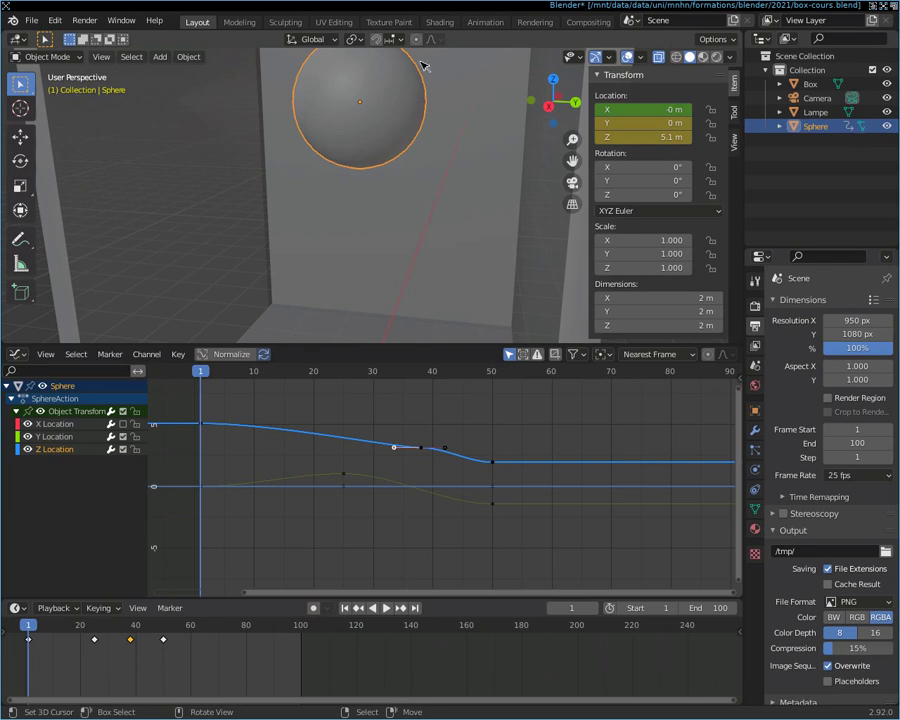
key(Tab)
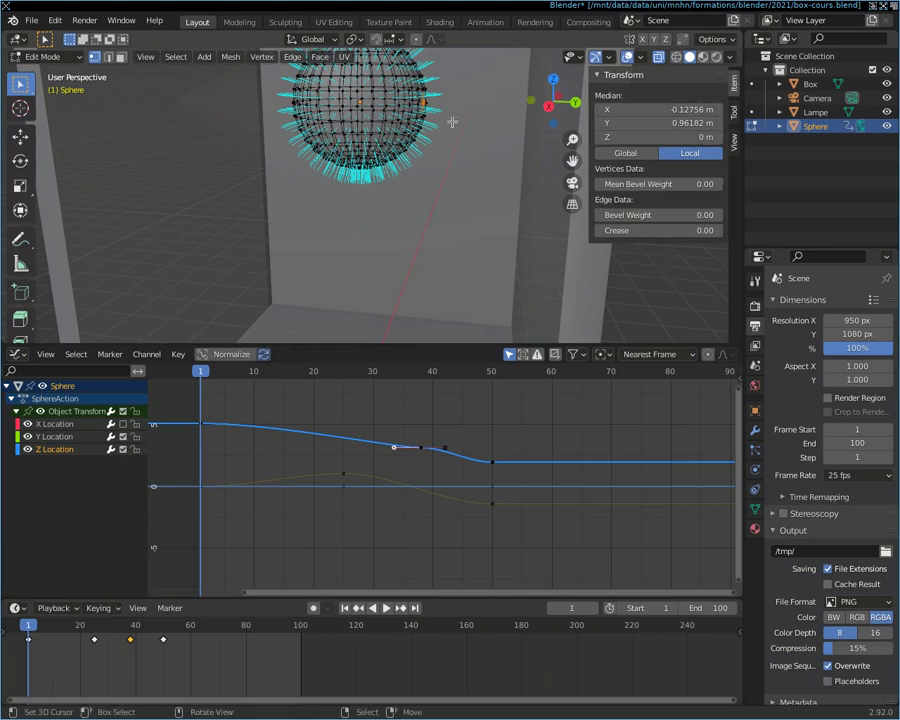
key(i)
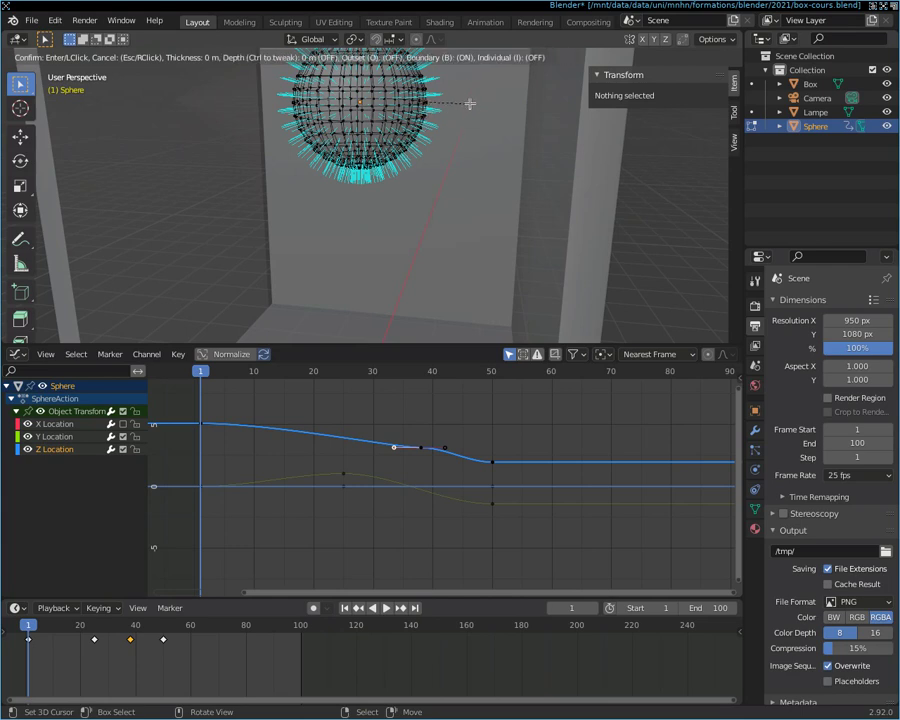
key(Escape)
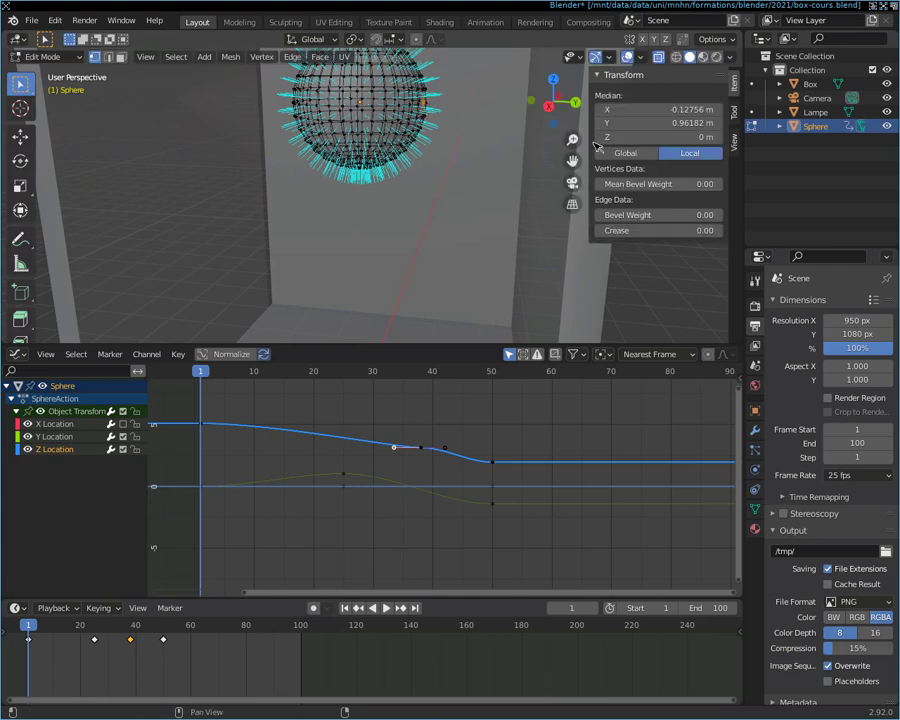
key(Tab)
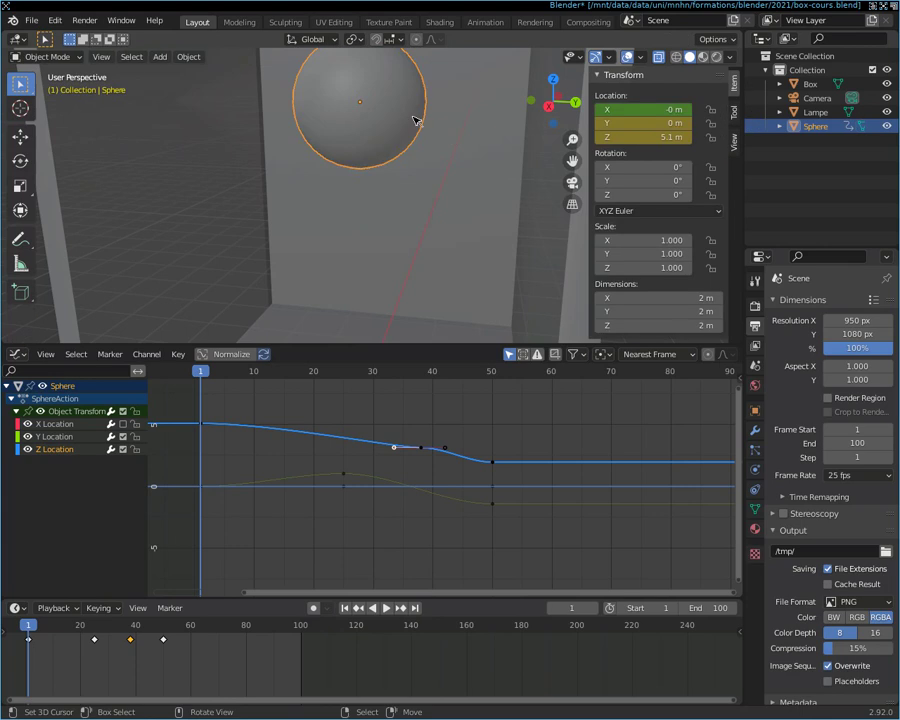
key(space)
drag(284, 393, 210, 407)
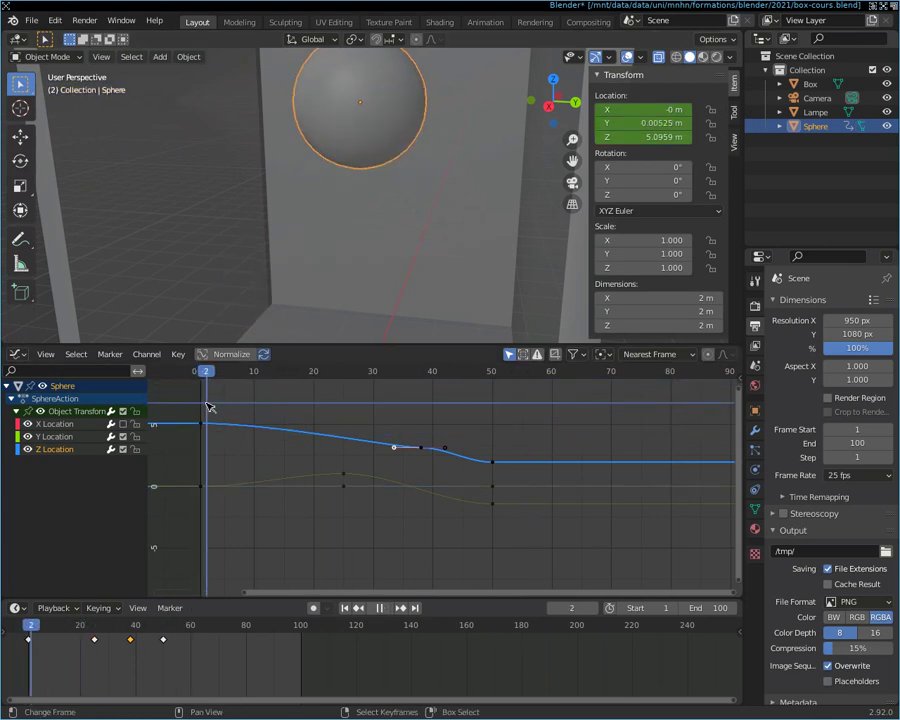
key(space)
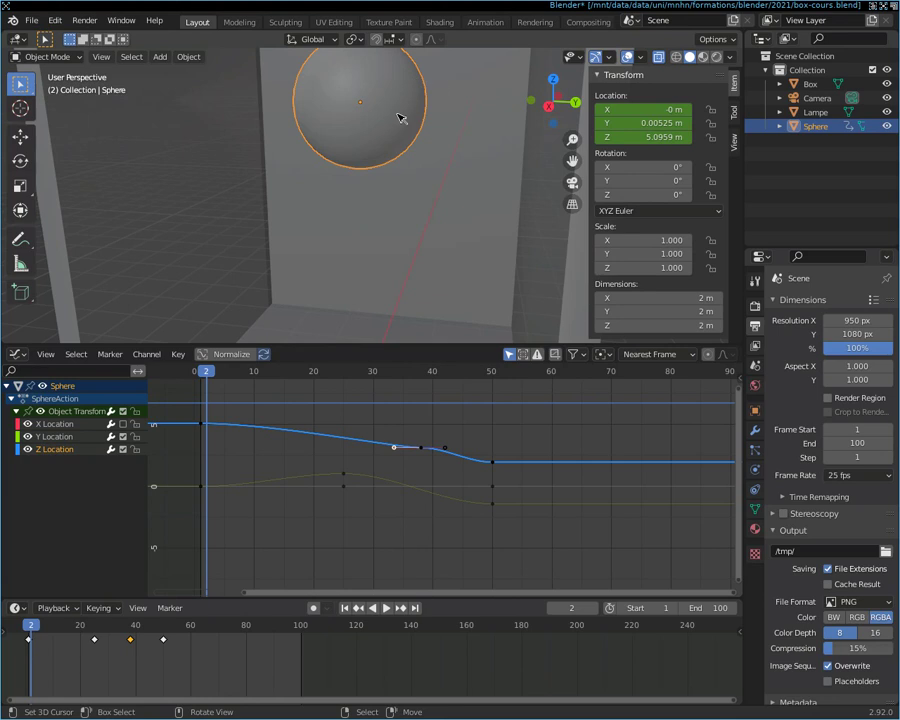
scroll(399, 118, down, 1)
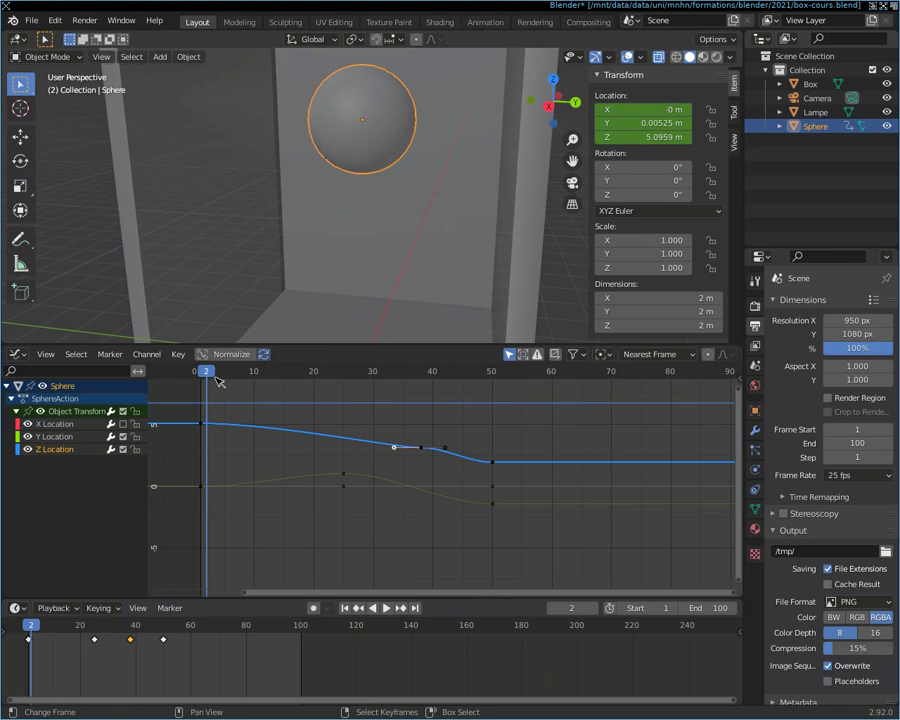
mouse_move(218, 378)
mouse_down()
mouse_move(232, 407)
mouse_move(201, 407)
mouse_up()
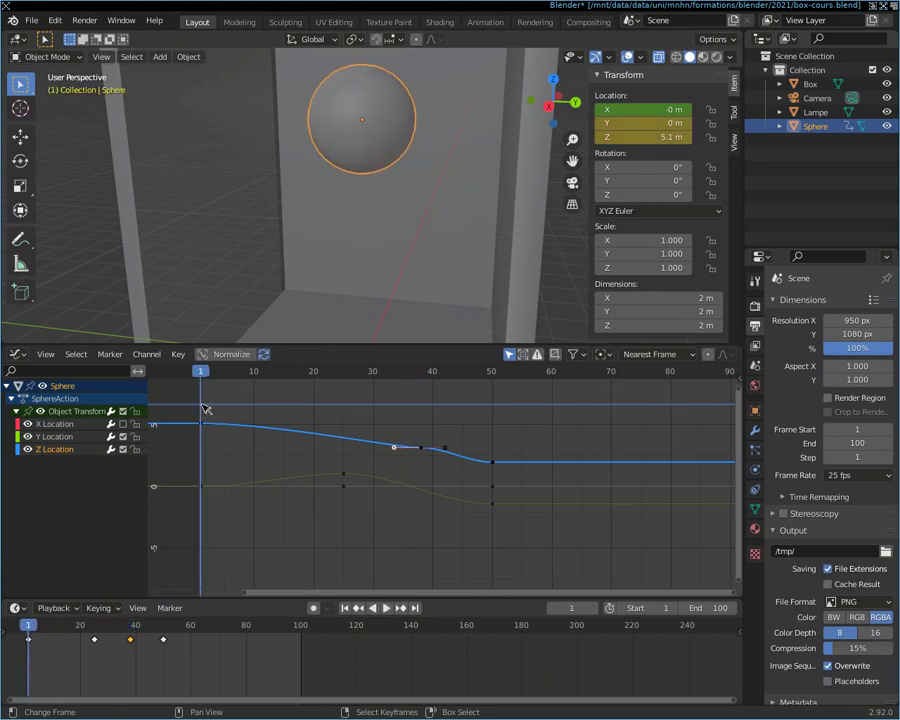
scroll(516, 187, down, 2)
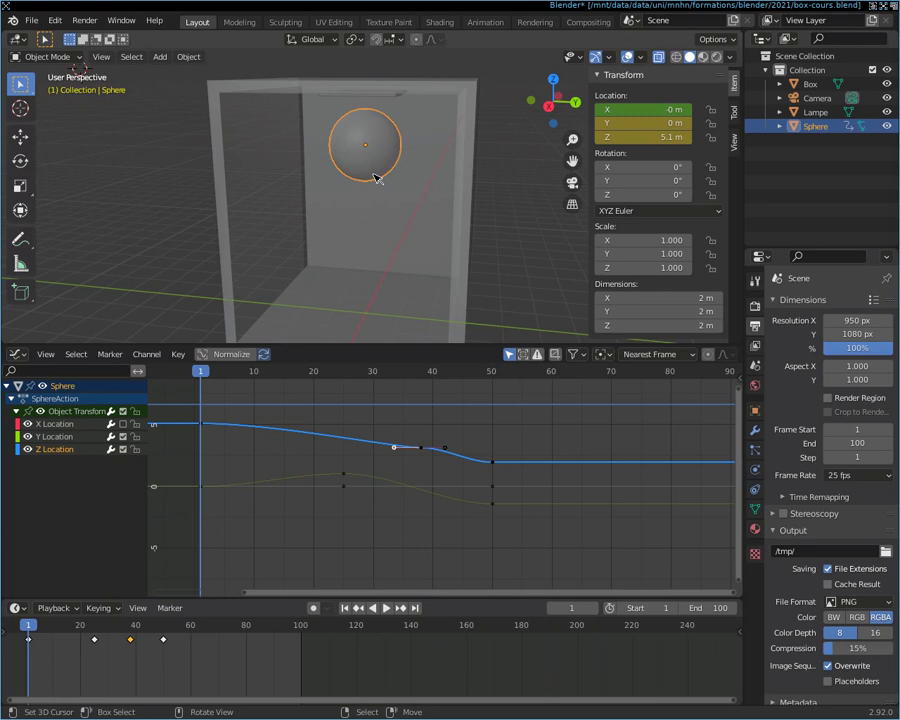
Step: Select the Lampe object, show its m-lampe material properties, and make the 3D view taller
click(390, 97)
click(392, 98)
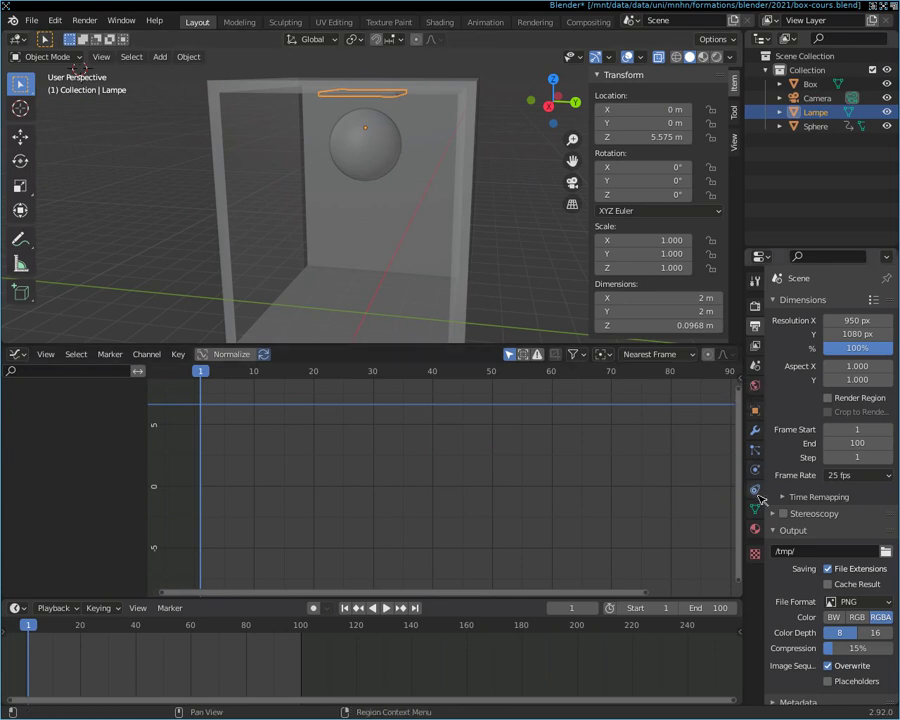
click(755, 530)
click(755, 509)
click(755, 530)
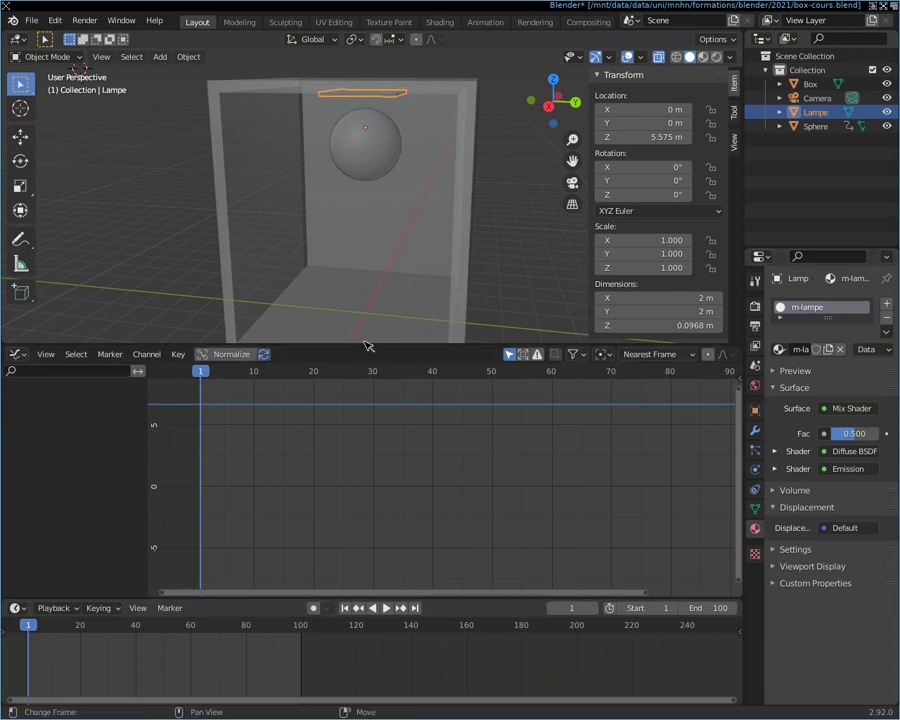
drag(366, 344, 366, 432)
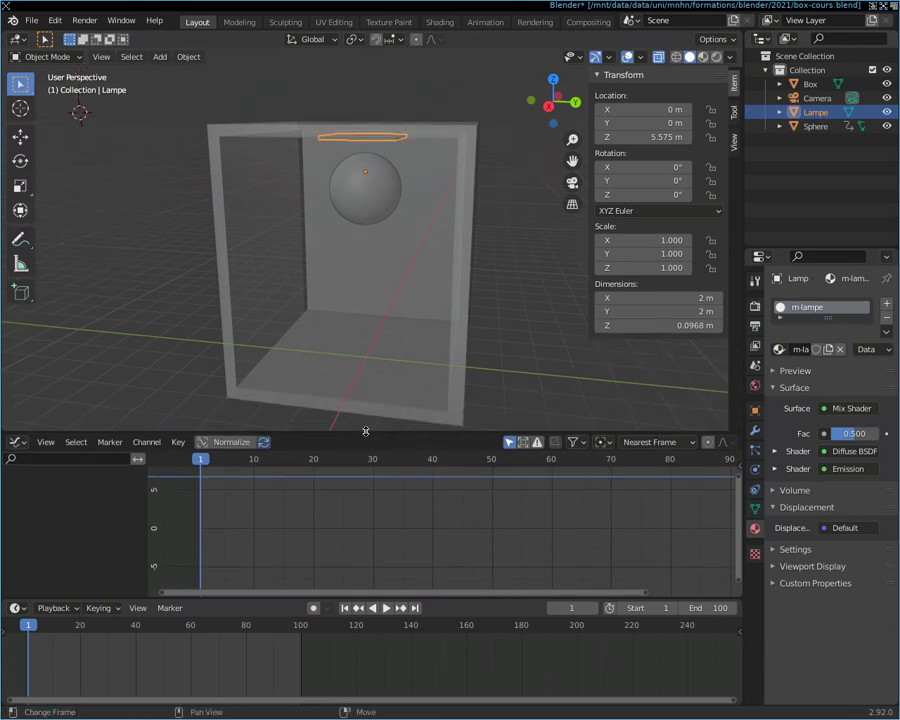
Step: Split the 3D view and make the lower area a Shader Editor zoomed in on the m-lampe nodes
right_click(744, 311)
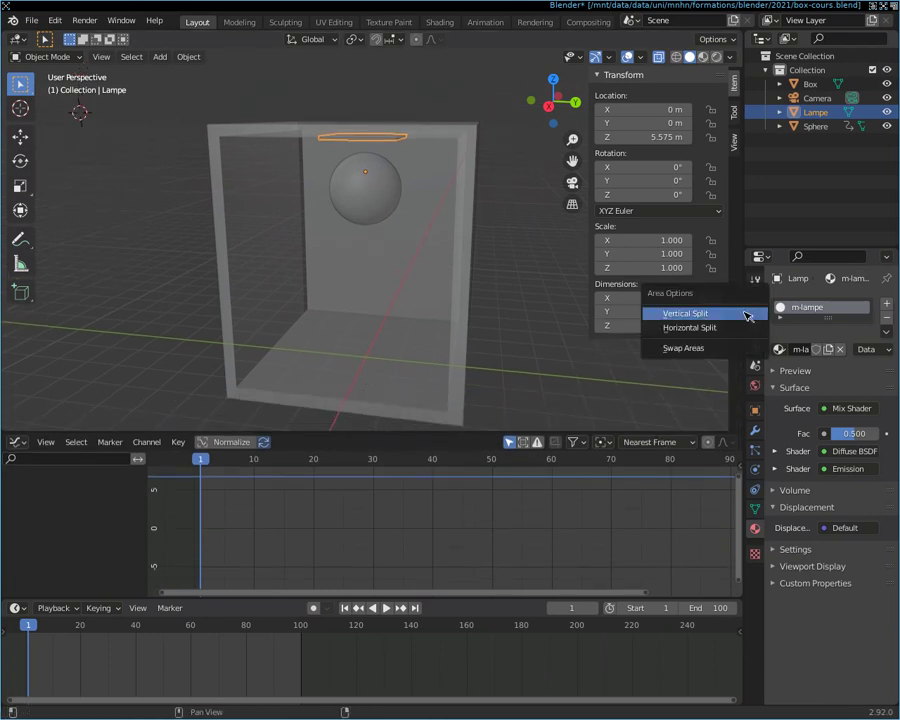
click(748, 328)
click(558, 292)
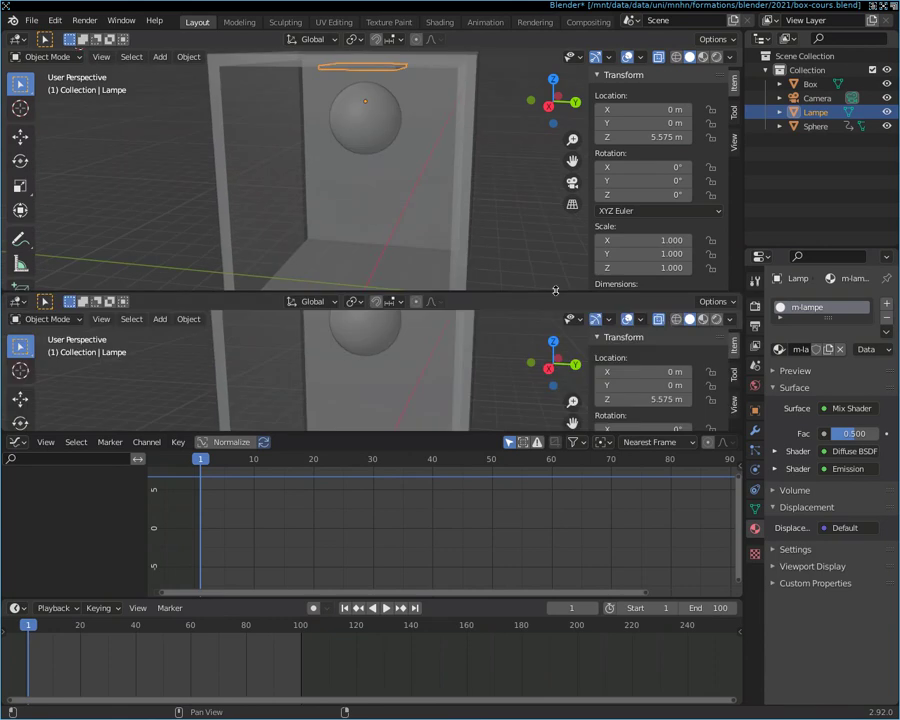
click(20, 302)
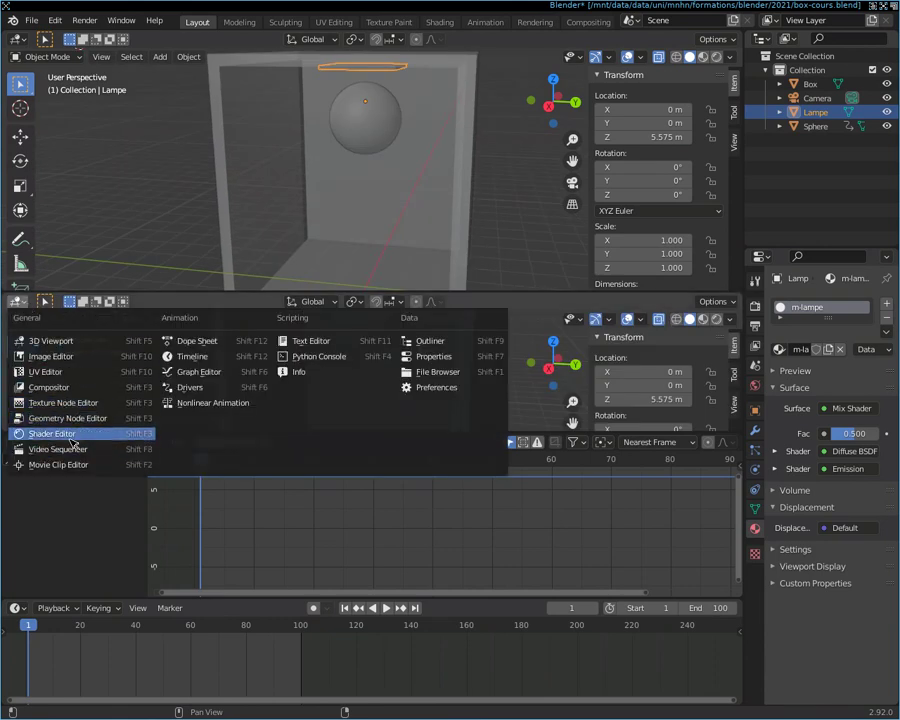
click(55, 433)
scroll(316, 400, up, 1)
scroll(316, 380, up, 5)
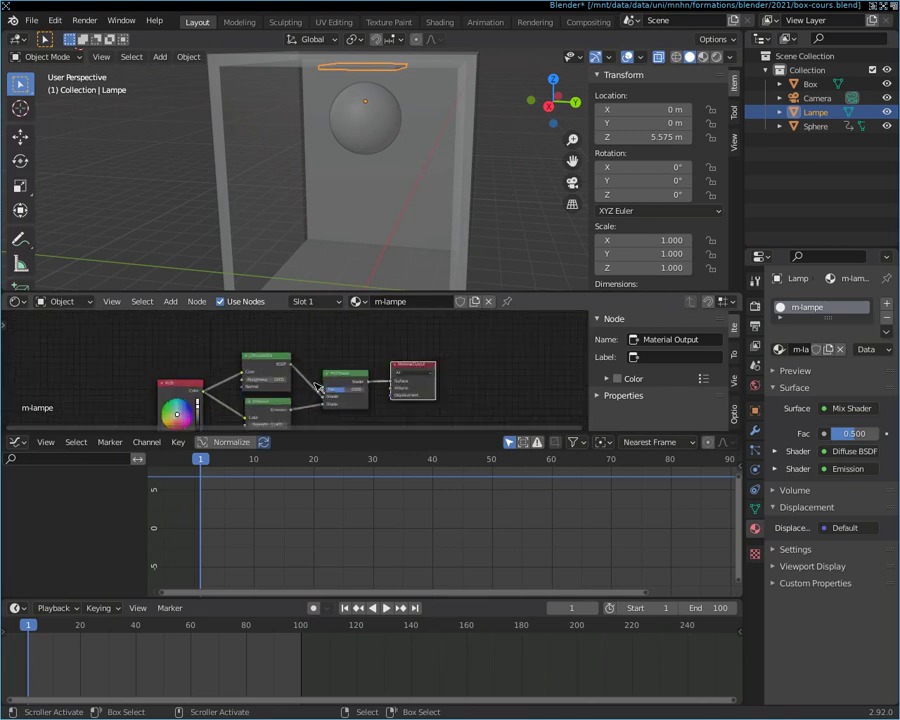
scroll(316, 345, up, 3)
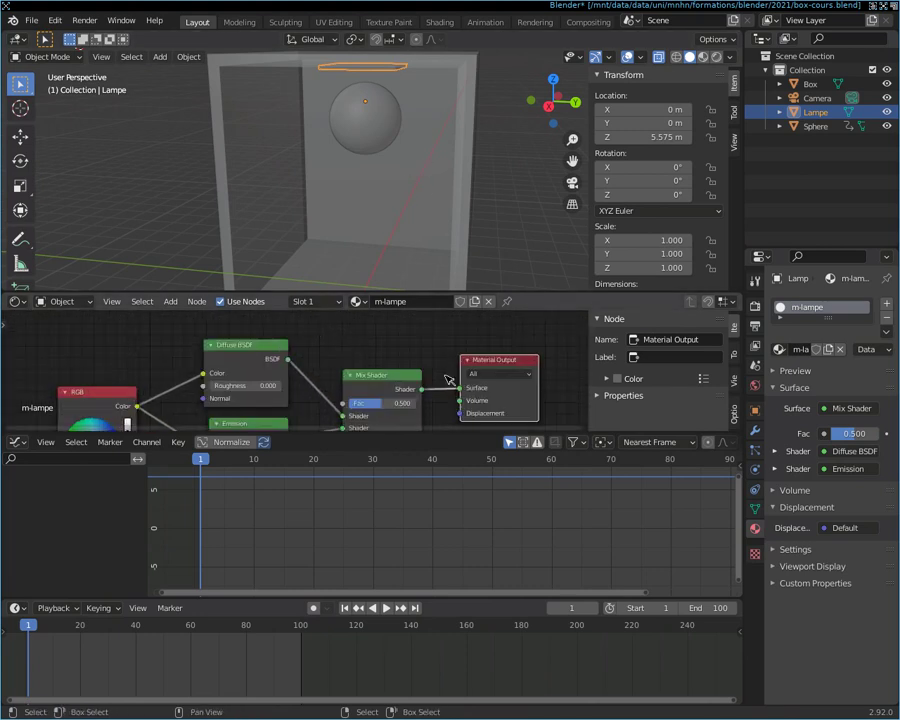
Step: Keyframe Emission Strength at 11.400 on frame 1 and at 5.000 on frame 20
middle_drag(440, 425, 478, 378)
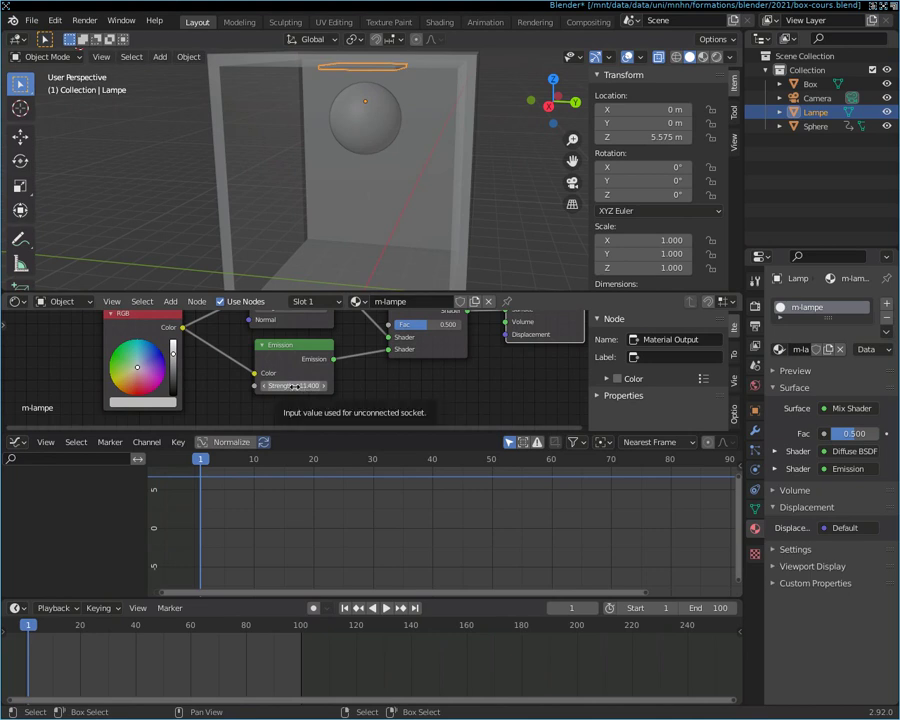
key(i)
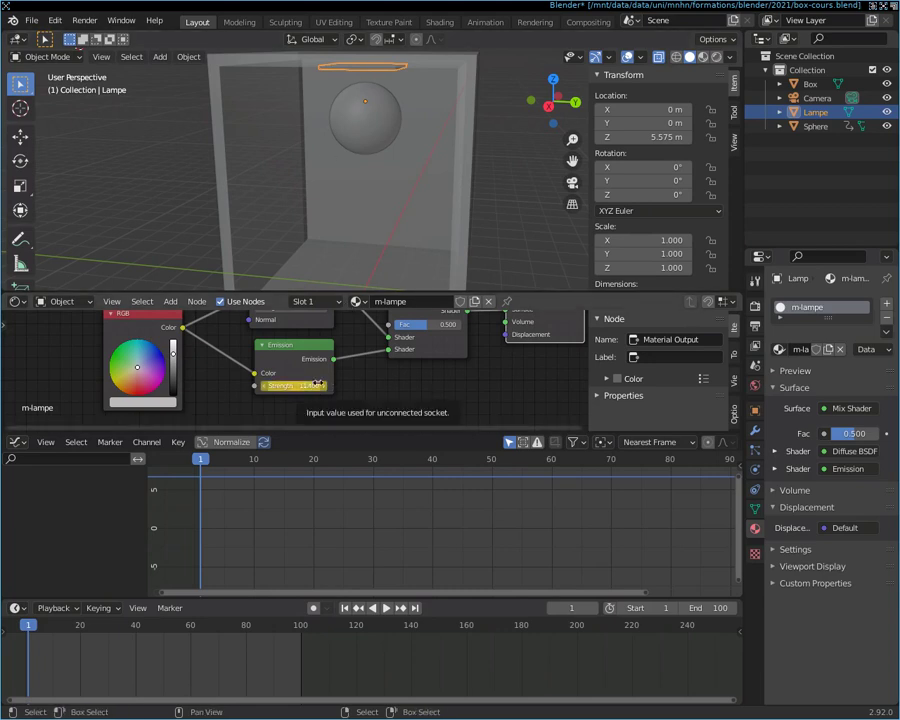
drag(200, 460, 316, 470)
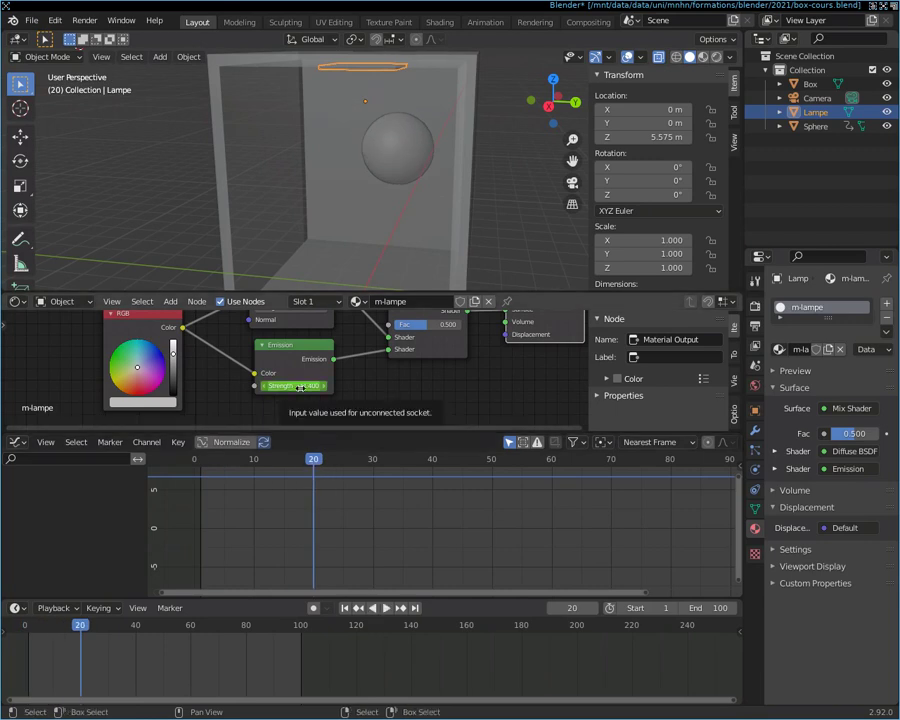
drag(300, 387, 340, 387)
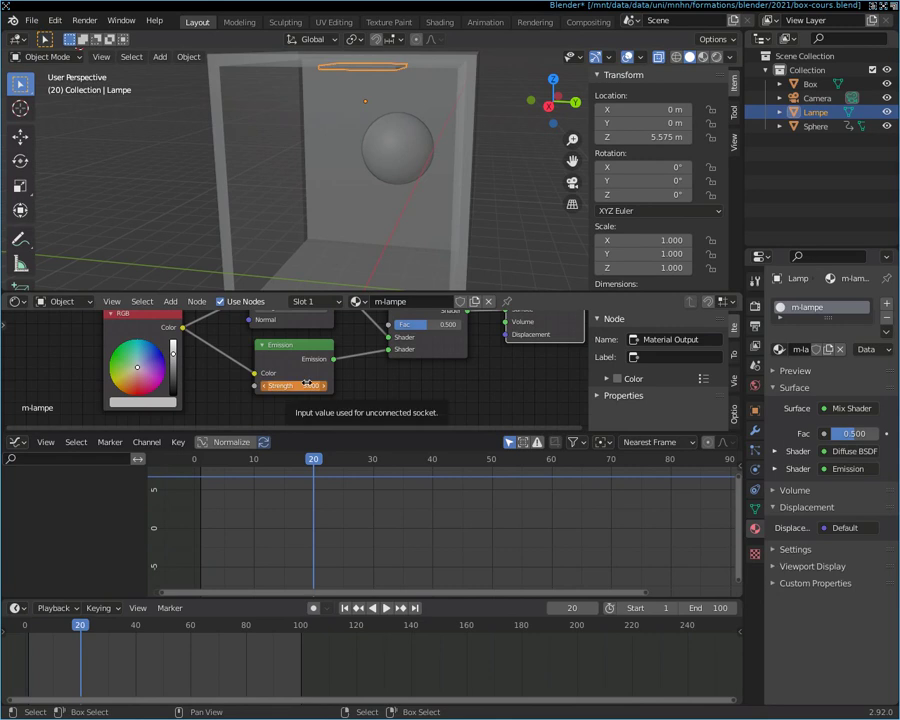
key(i)
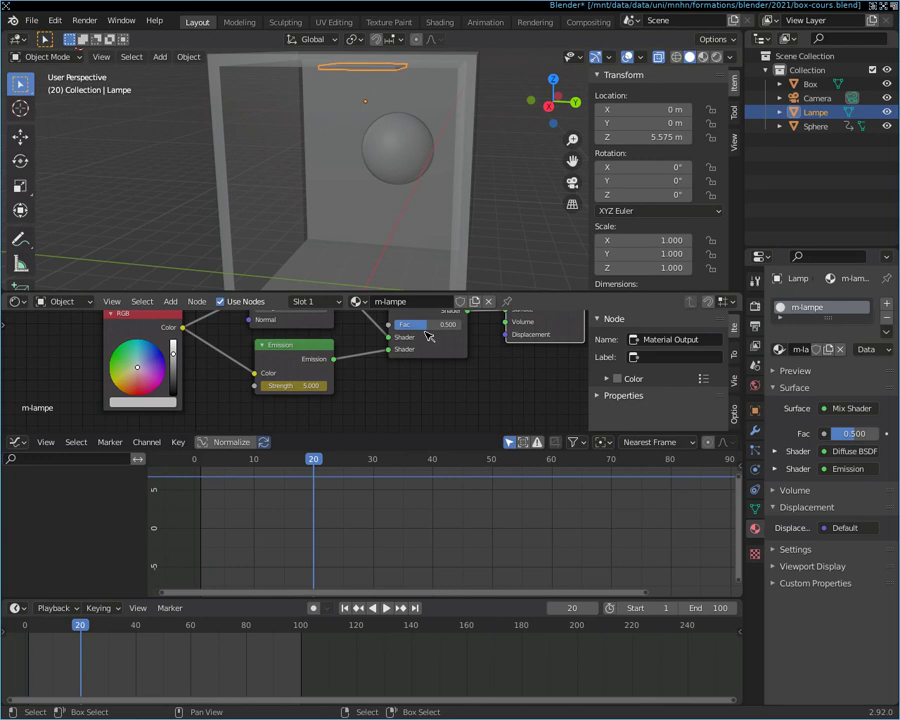
drag(313, 458, 202, 462)
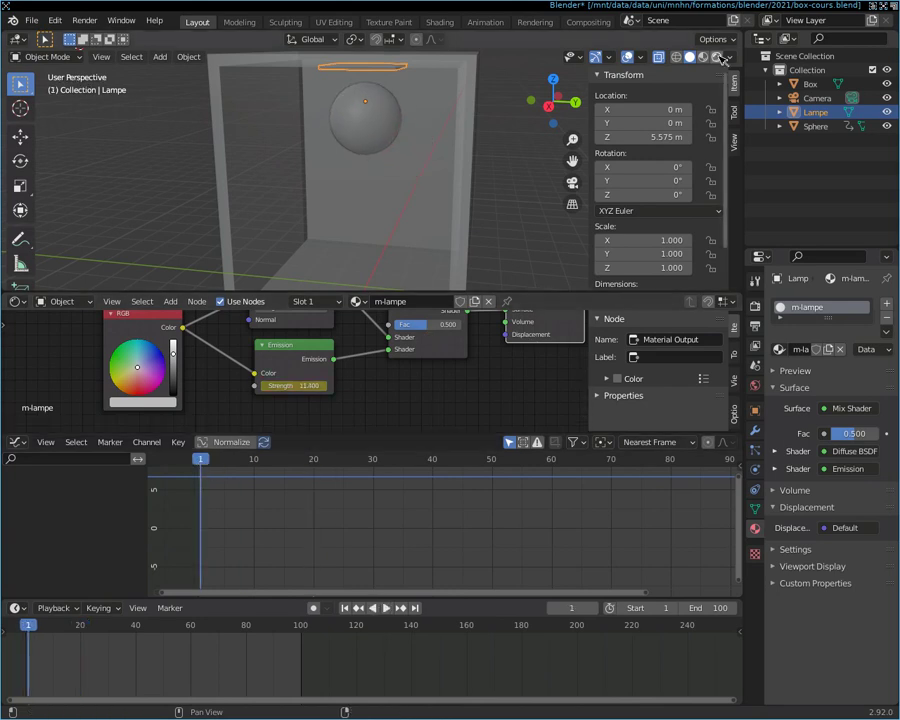
Step: Switch the viewport to Rendered shading and play and scrub the animation to watch the lamp
click(718, 58)
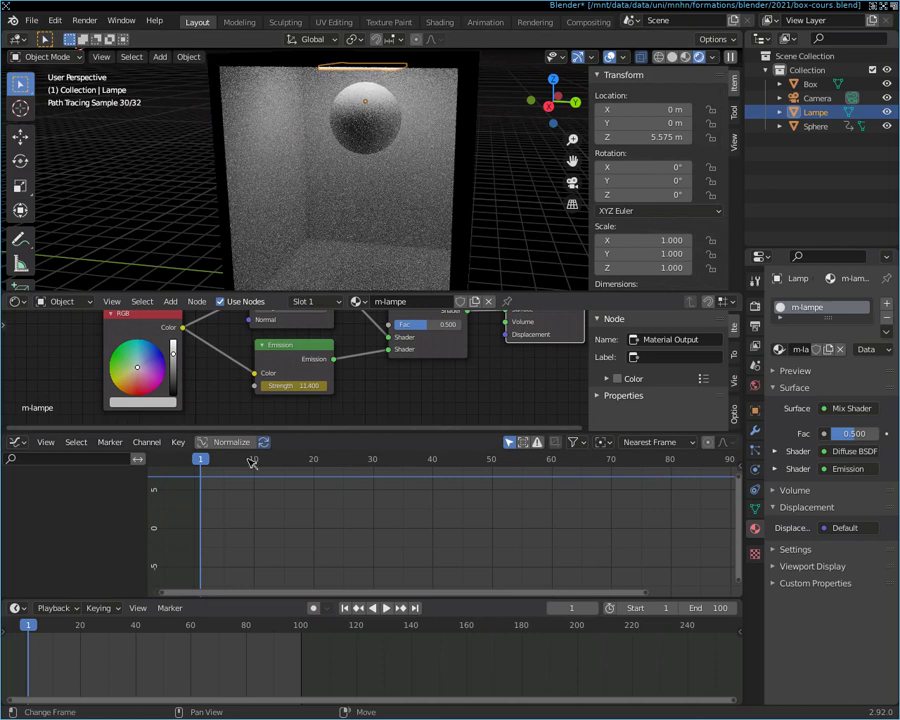
key(space)
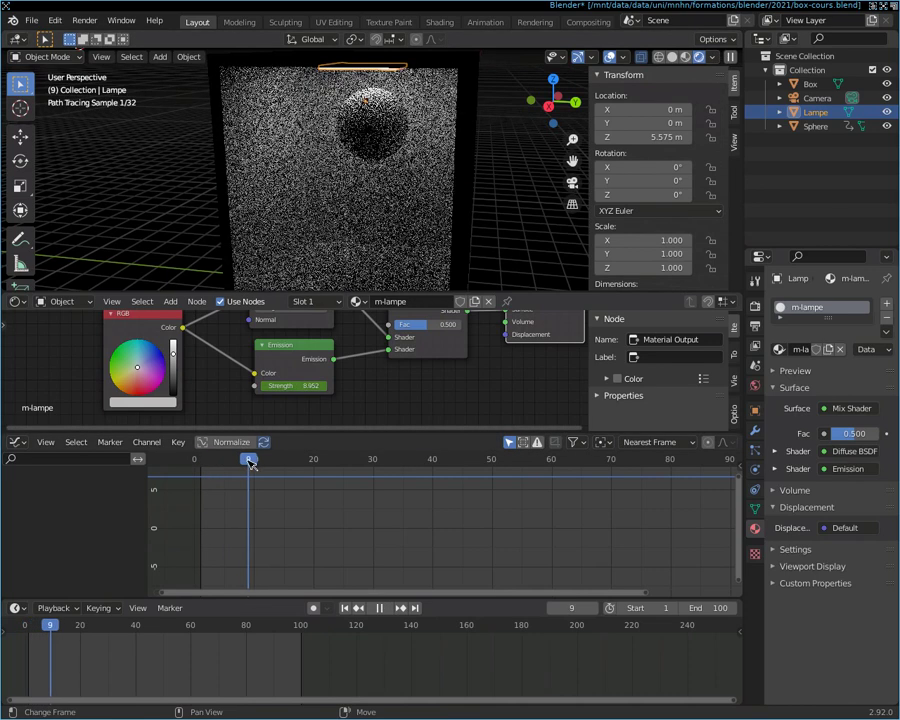
mouse_move(370, 490)
mouse_down()
mouse_move(268, 483)
mouse_move(312, 478)
mouse_move(206, 462)
mouse_move(313, 470)
mouse_move(201, 470)
mouse_up()
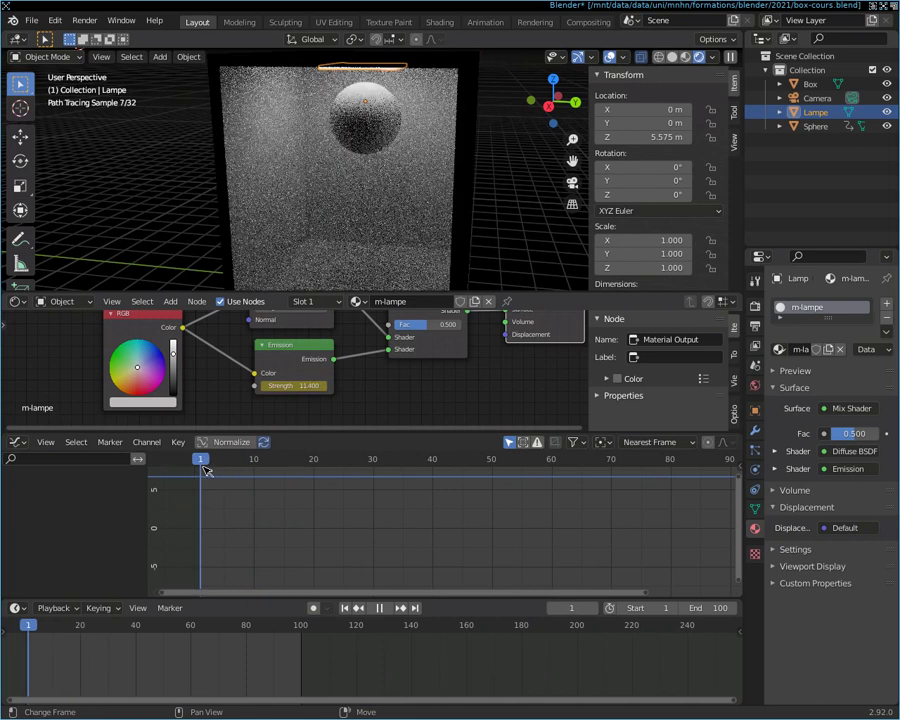
Step: Check the Strength keyframe options, replay from frame 1, and zoom out the Graph Editor
right_click(298, 386)
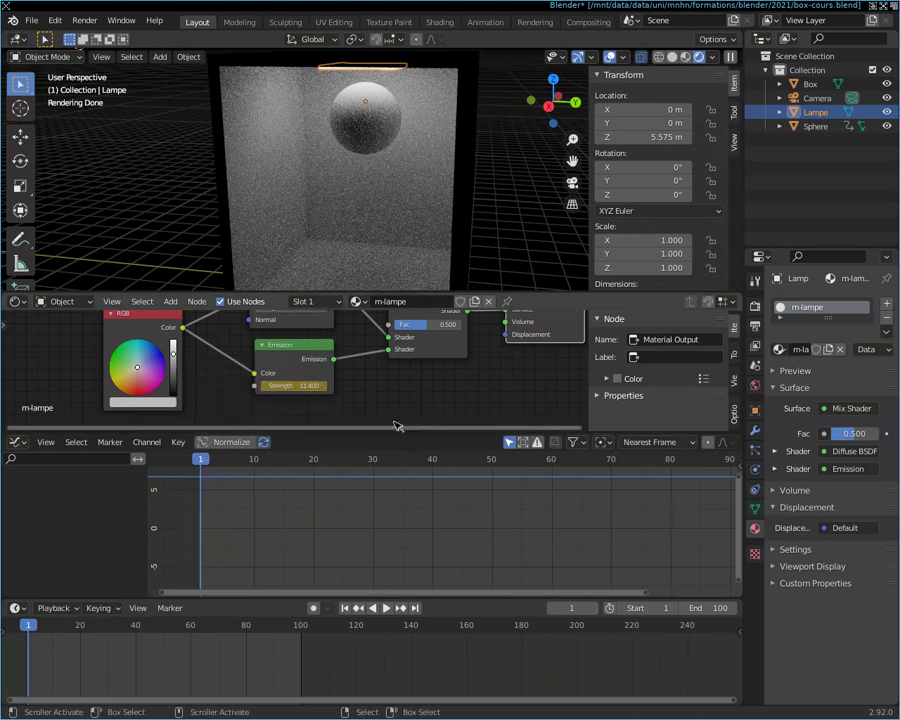
click(50, 442)
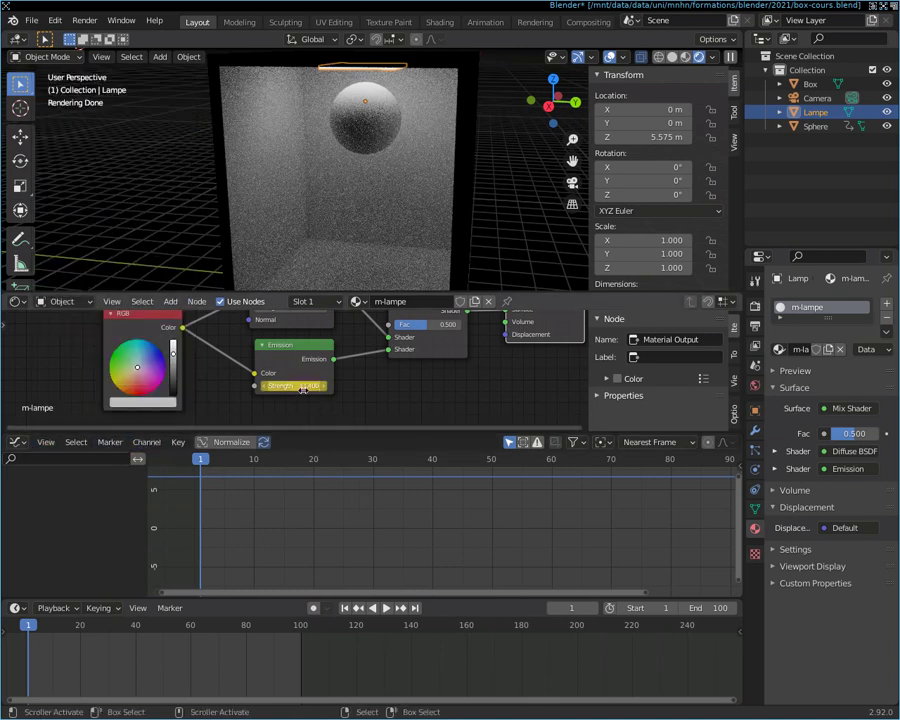
key(space)
drag(240, 462, 200, 462)
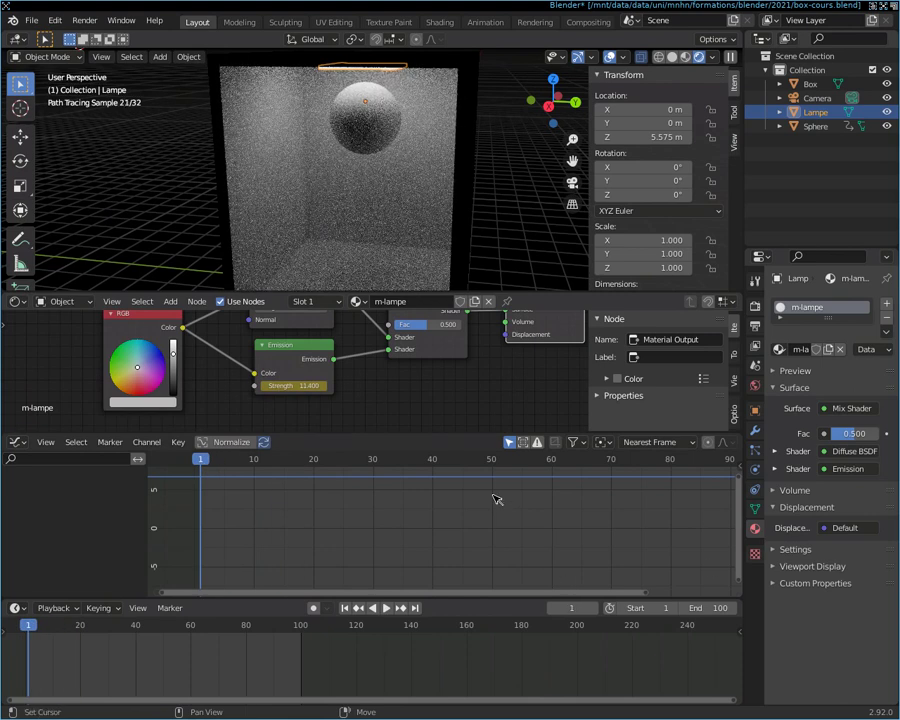
scroll(494, 552, down, 2)
scroll(494, 552, down, 1)
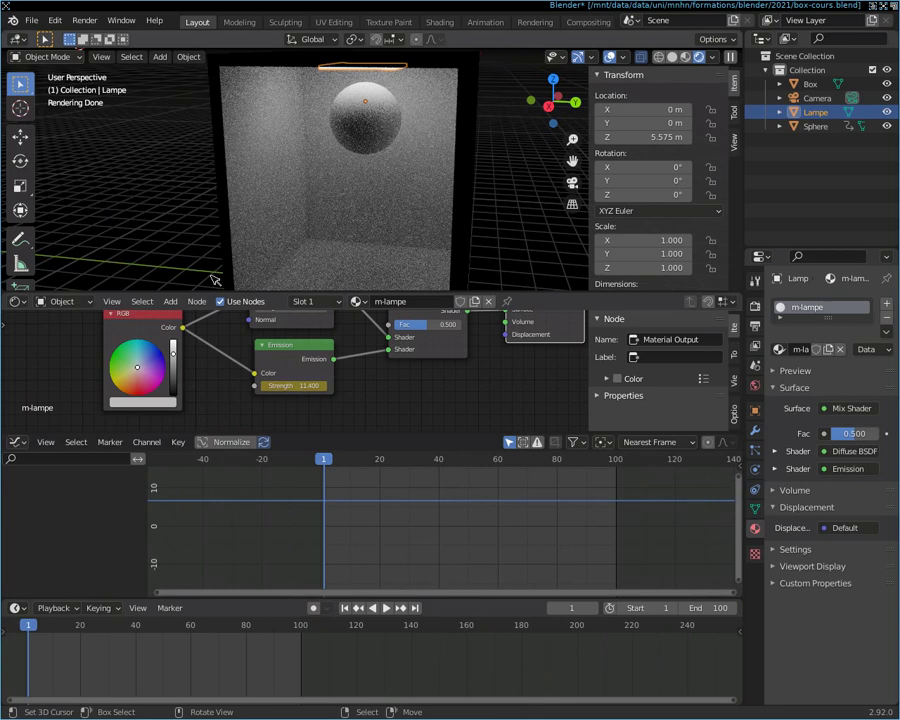
Step: Select the Emission node and set the lower editor to Graph Editor to show its strength curve
click(16, 442)
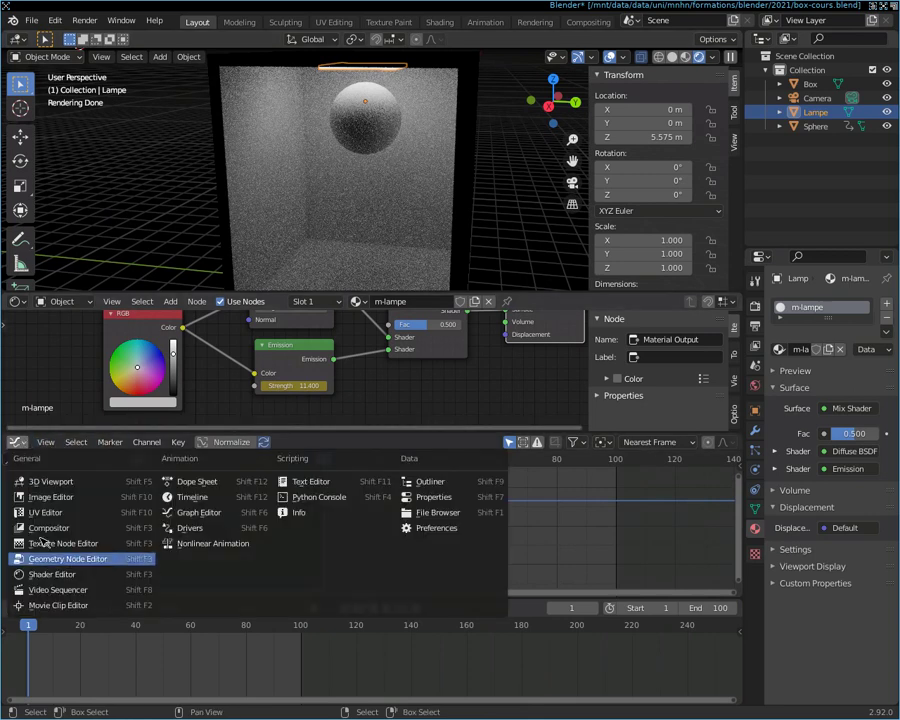
click(229, 531)
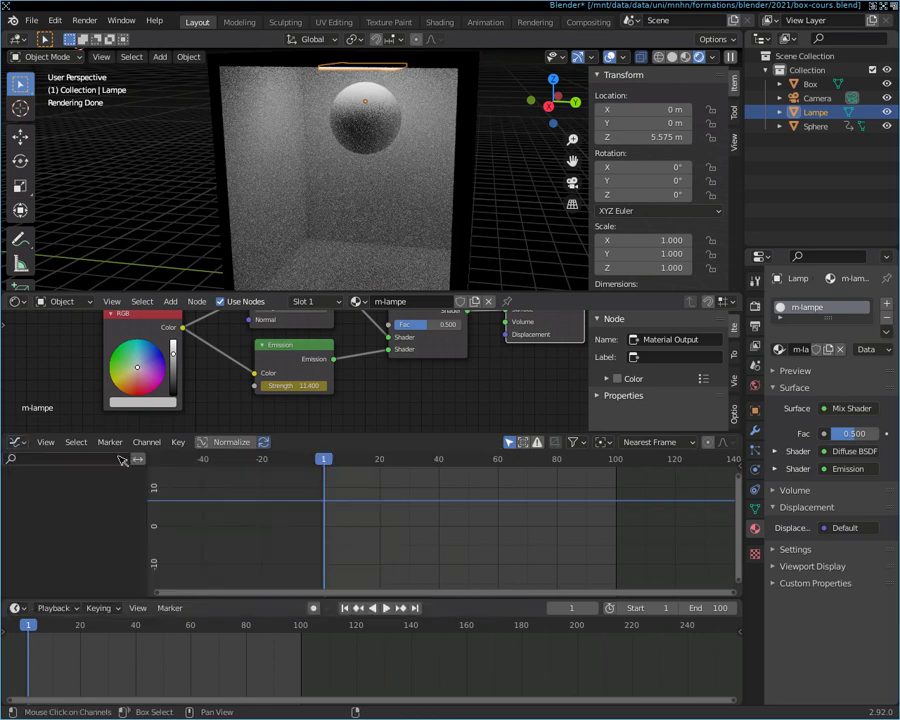
click(16, 442)
click(190, 367)
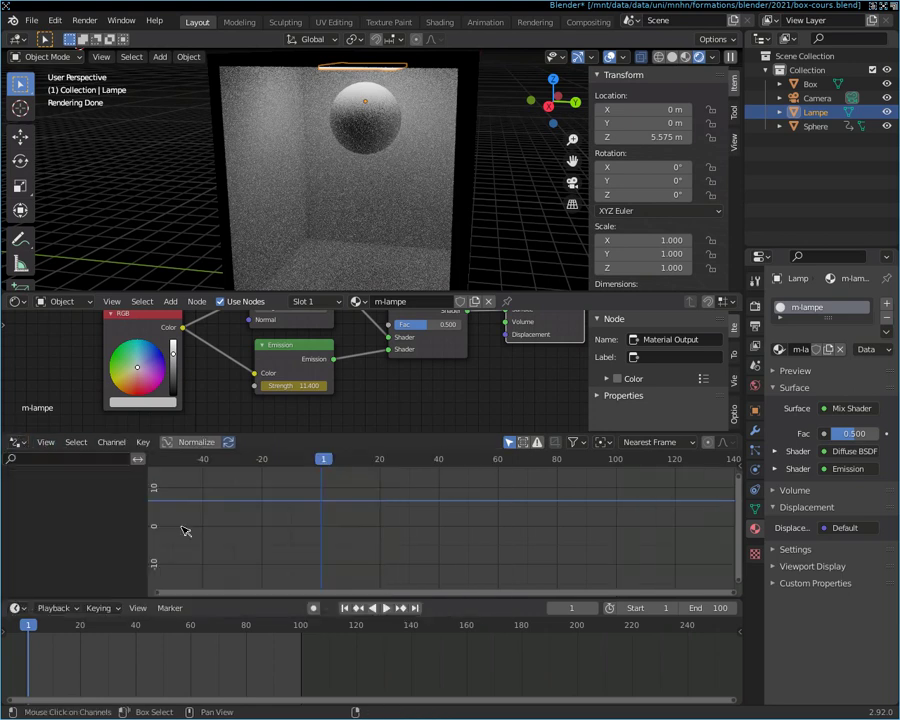
scroll(361, 518, down, 2)
scroll(361, 518, down, 1)
scroll(358, 516, down, 1)
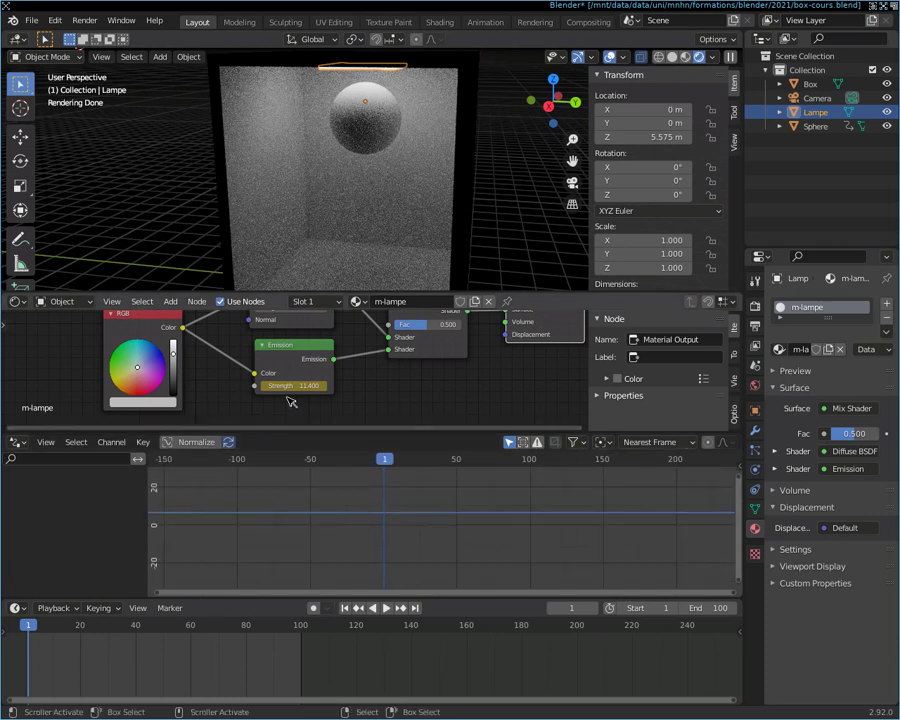
click(300, 355)
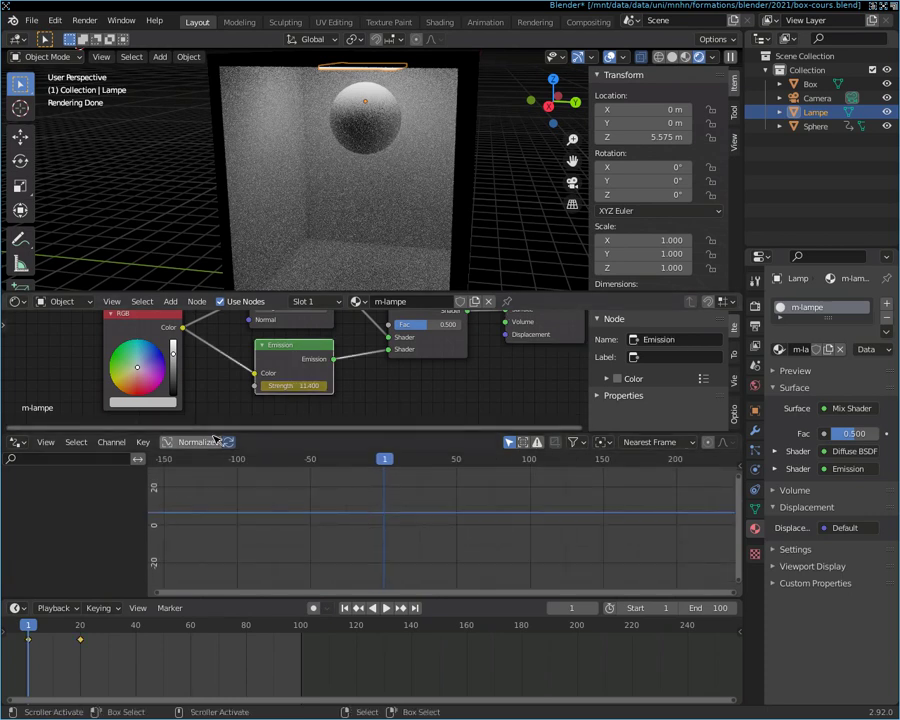
click(18, 442)
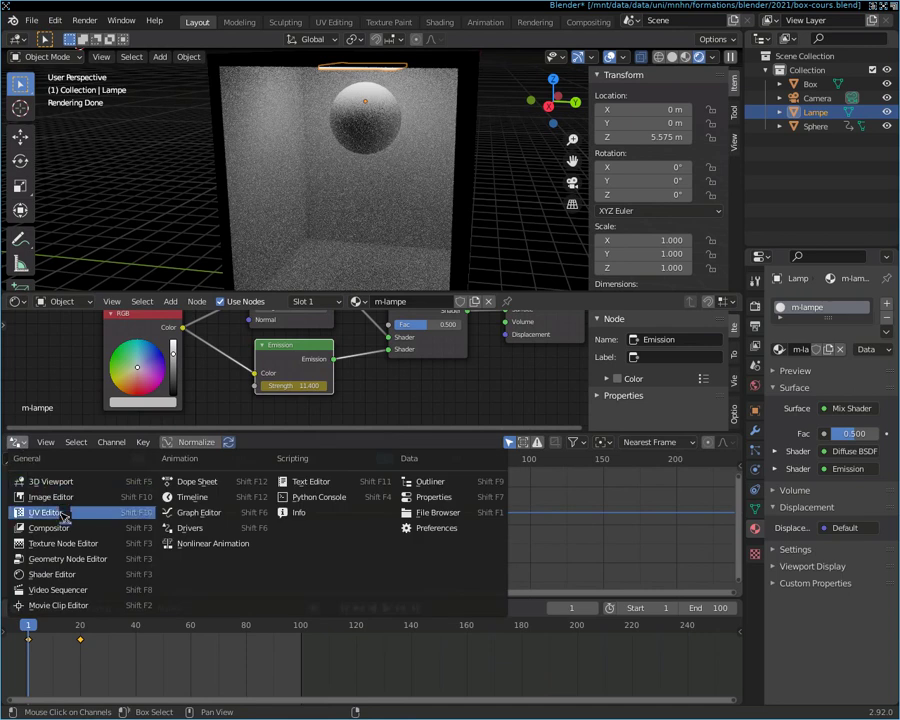
click(233, 513)
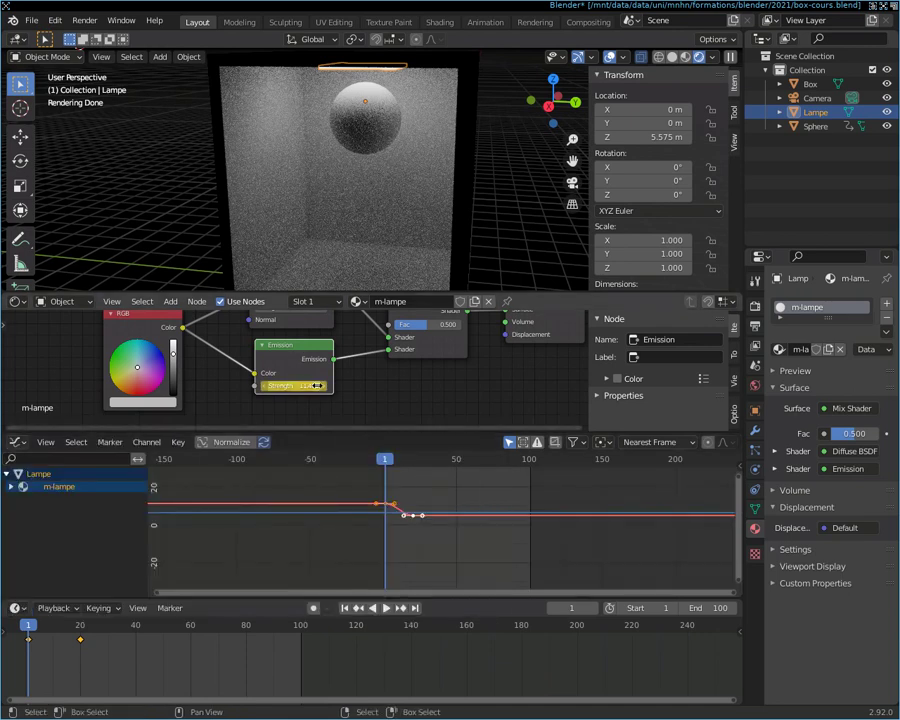
Step: Play and scrub the first frames to check strength easing from 11.4 down to 5
key(space)
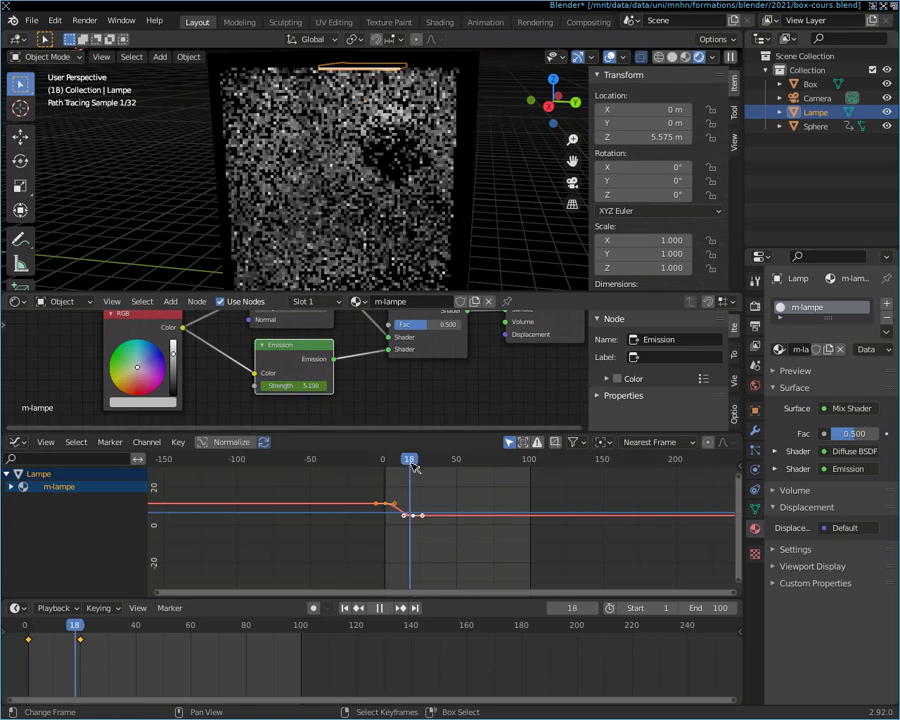
key(space)
scroll(424, 520, up, 3)
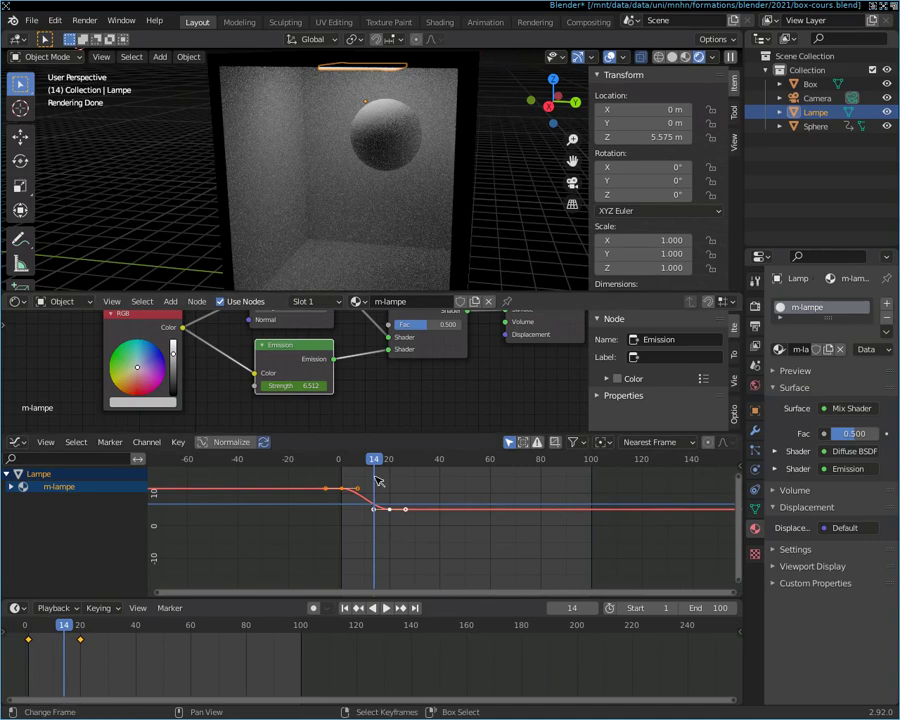
mouse_move(381, 461)
mouse_down()
mouse_move(340, 462)
mouse_move(389, 467)
mouse_move(337, 463)
mouse_move(392, 464)
mouse_move(341, 462)
mouse_up()
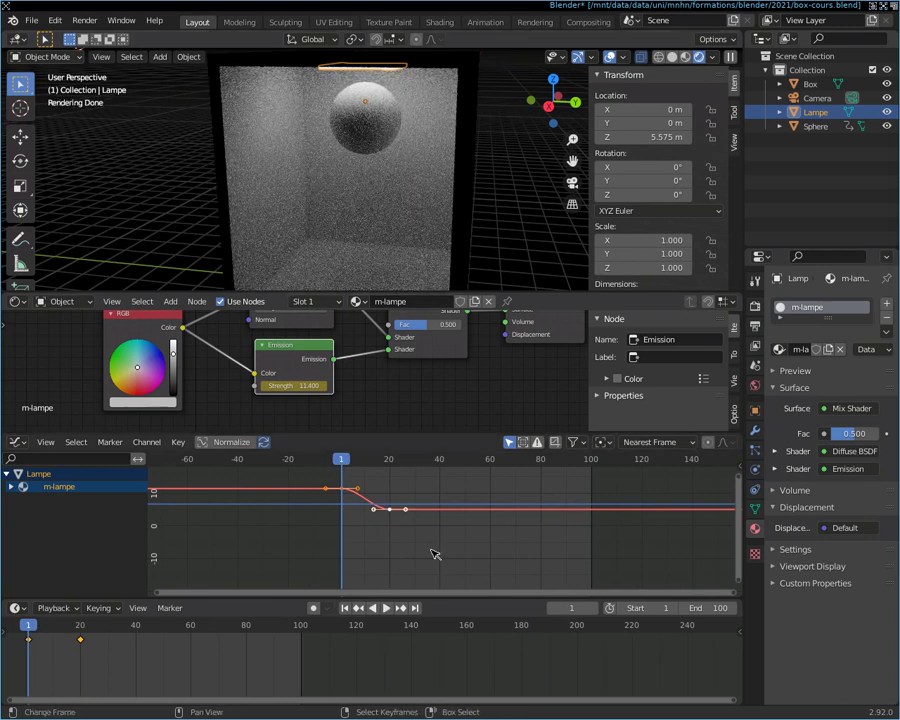
scroll(455, 324, down, 2)
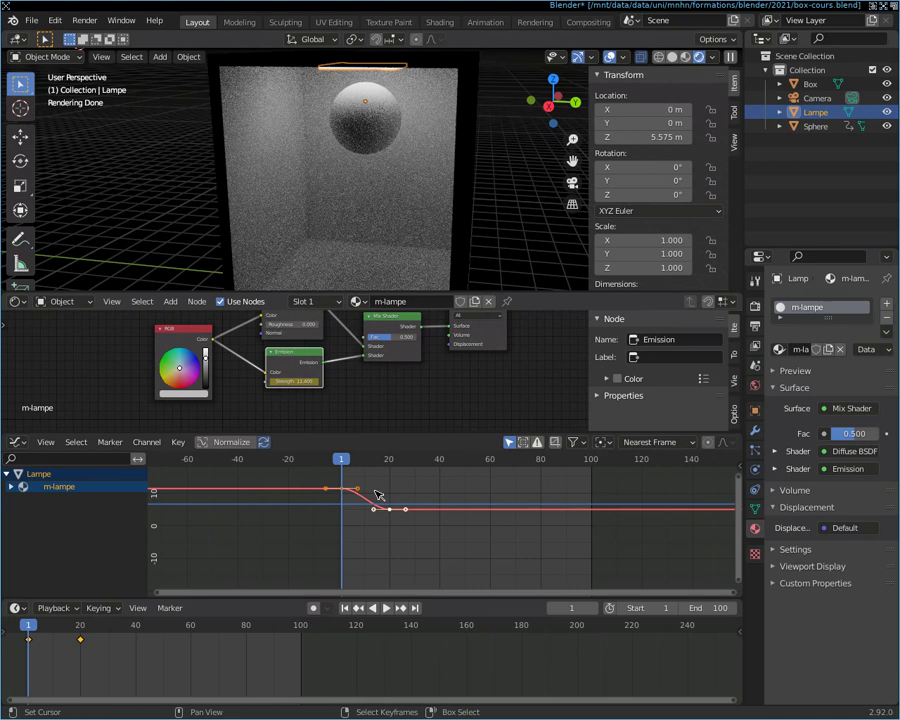
key(space)
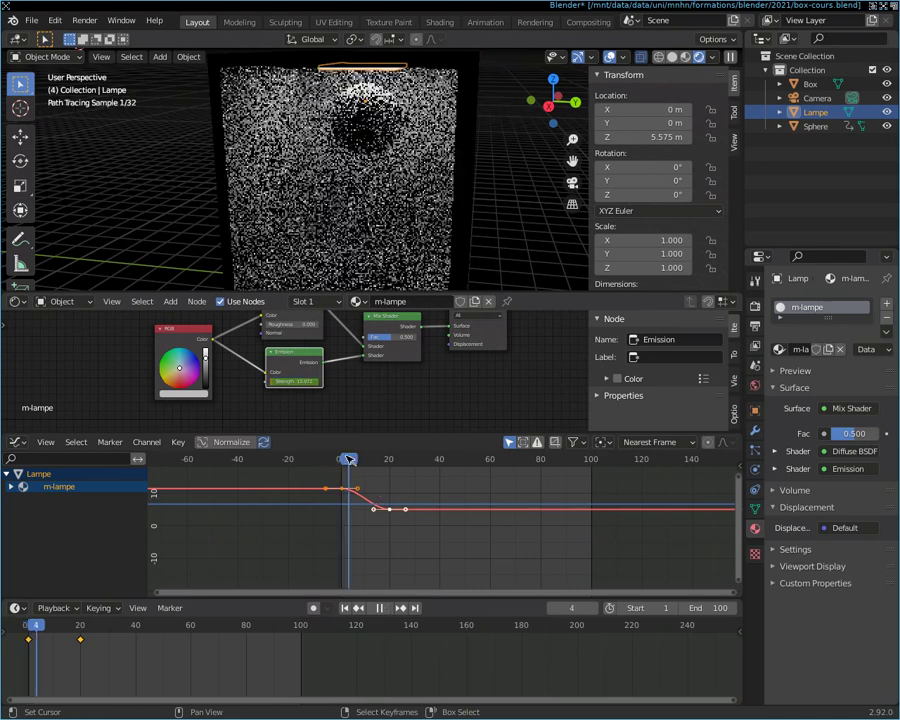
mouse_move(349, 463)
mouse_down()
mouse_move(381, 466)
mouse_move(343, 462)
mouse_up()
key(space)
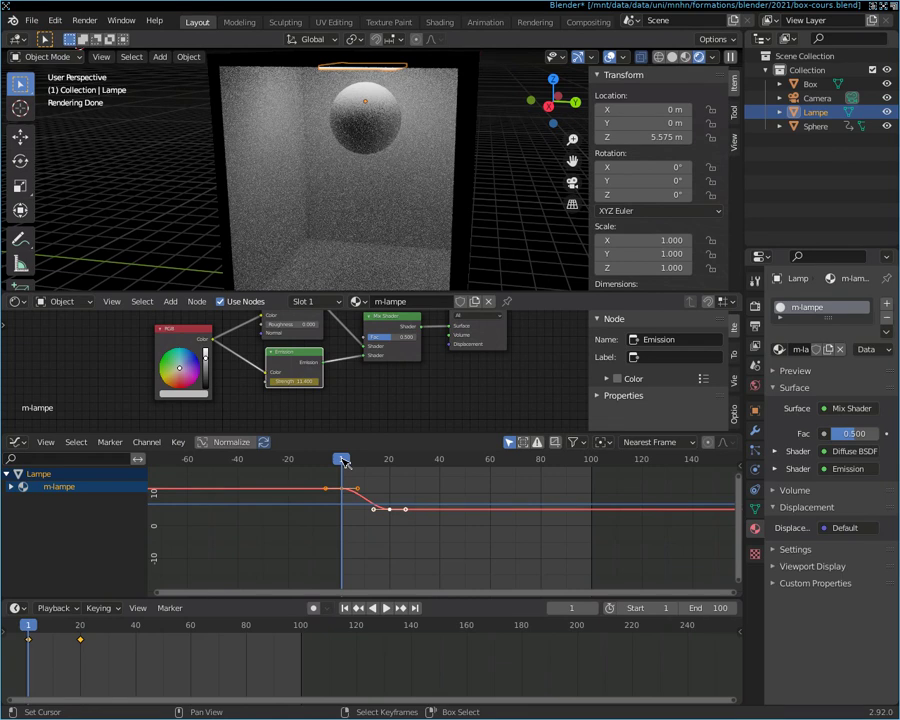
Step: Scrub and play through later frames to confirm the lamp stays dimmer at 5.000 past frame 20
mouse_move(342, 461)
mouse_down()
mouse_move(357, 467)
mouse_move(343, 466)
mouse_up()
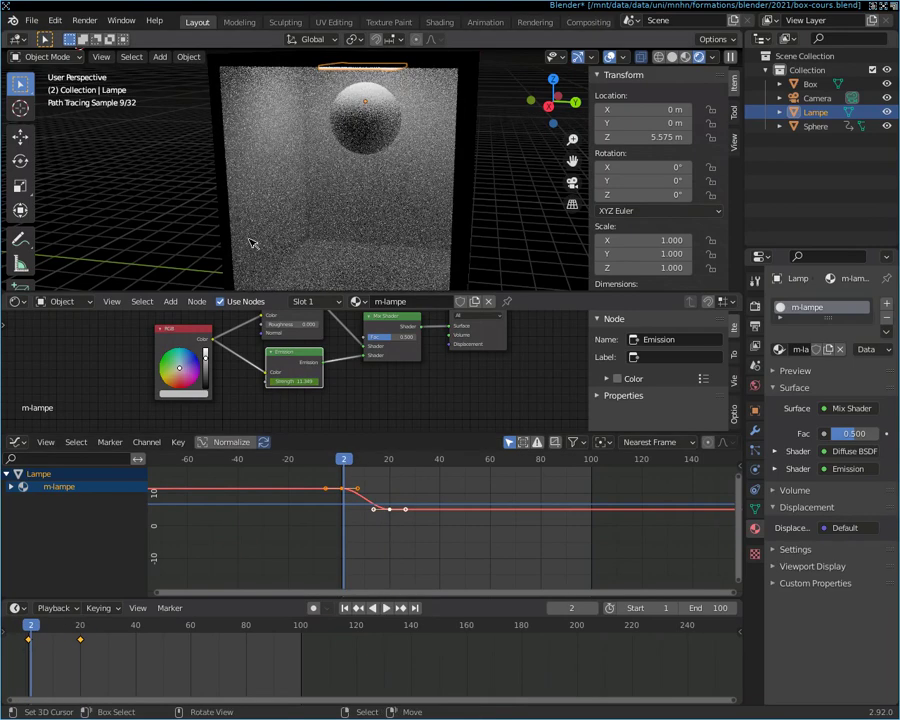
middle_drag(406, 192, 520, 157)
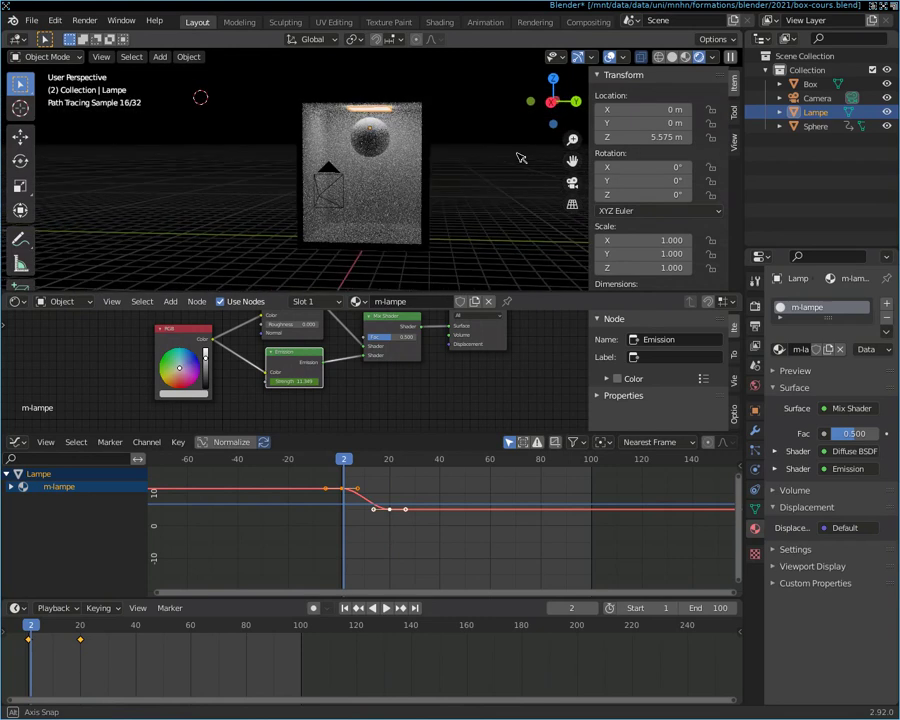
key(space)
drag(348, 466, 498, 480)
mouse_move(518, 478)
mouse_down()
mouse_move(386, 478)
mouse_move(478, 478)
mouse_move(458, 478)
mouse_up()
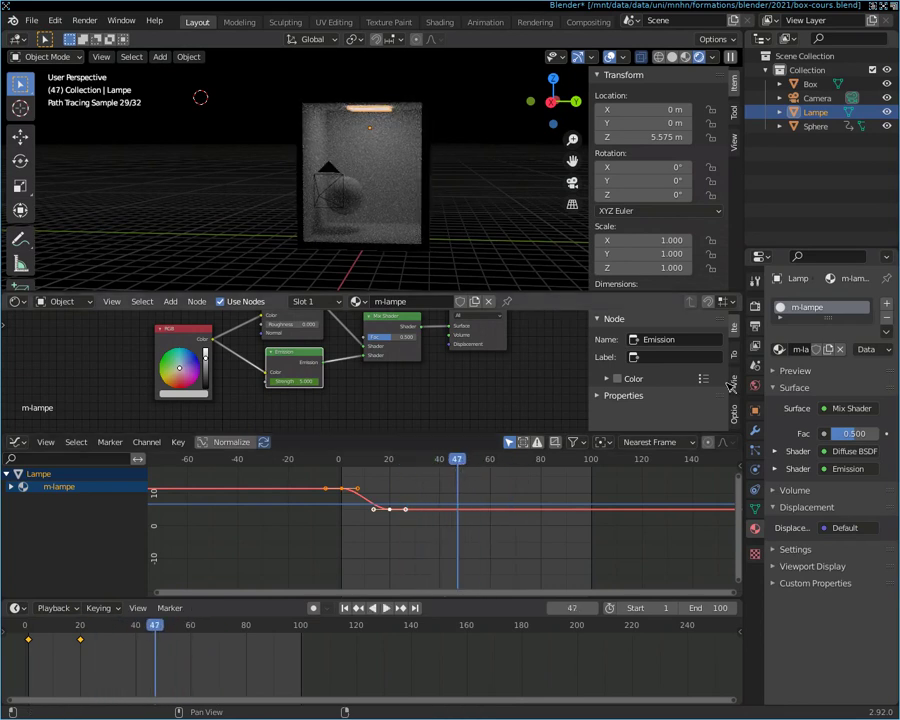
Step: Set the scene's Frame End to 50 in Output Properties
click(756, 326)
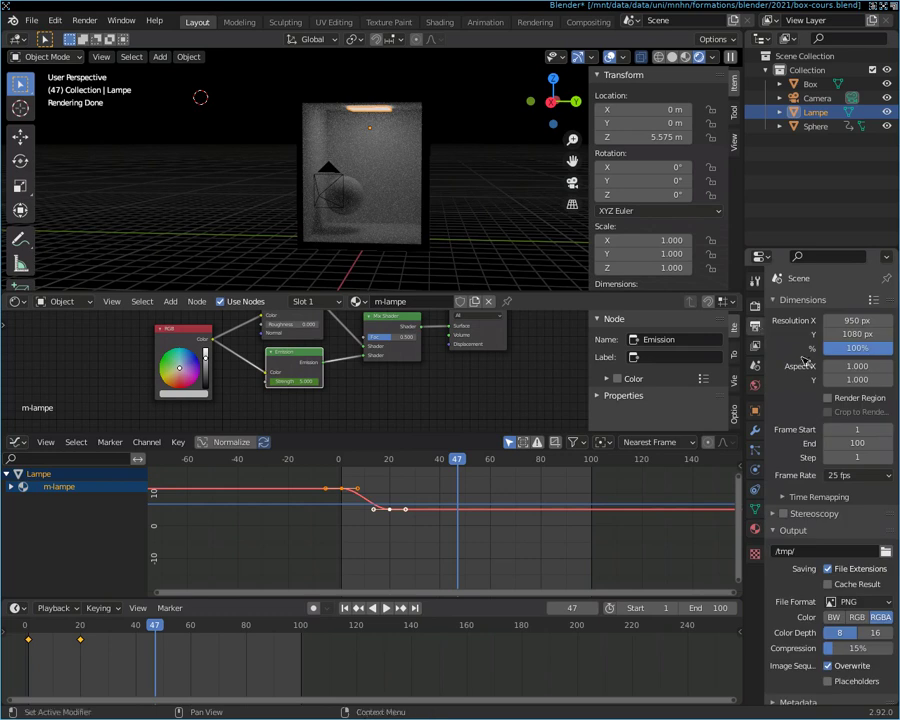
click(864, 444)
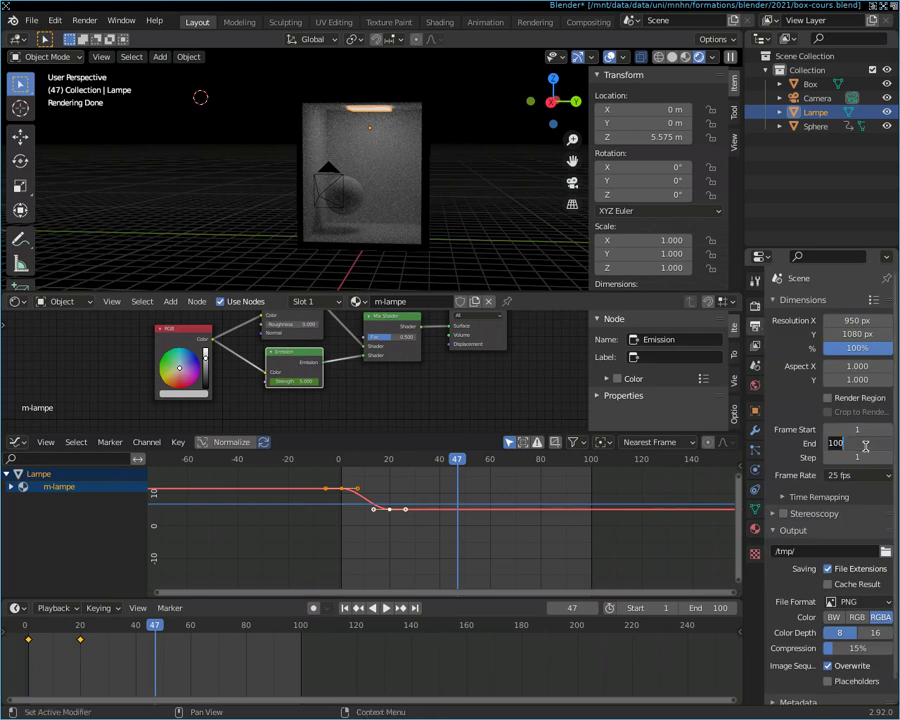
key(BackSpace)
text(50)
key(Return)
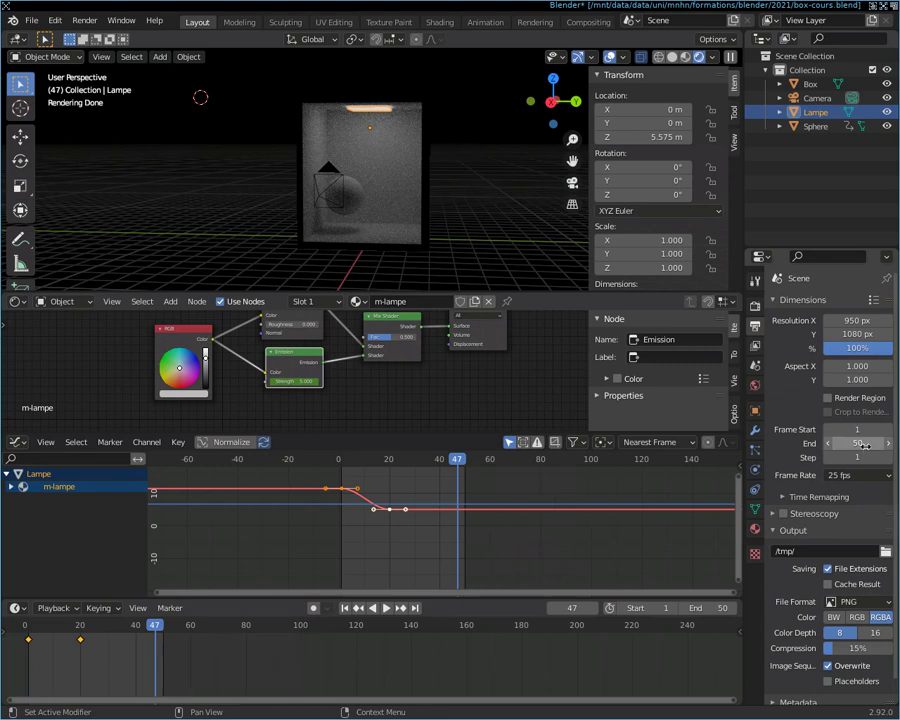
Step: Play the shortened animation and return to frame 1
key(space)
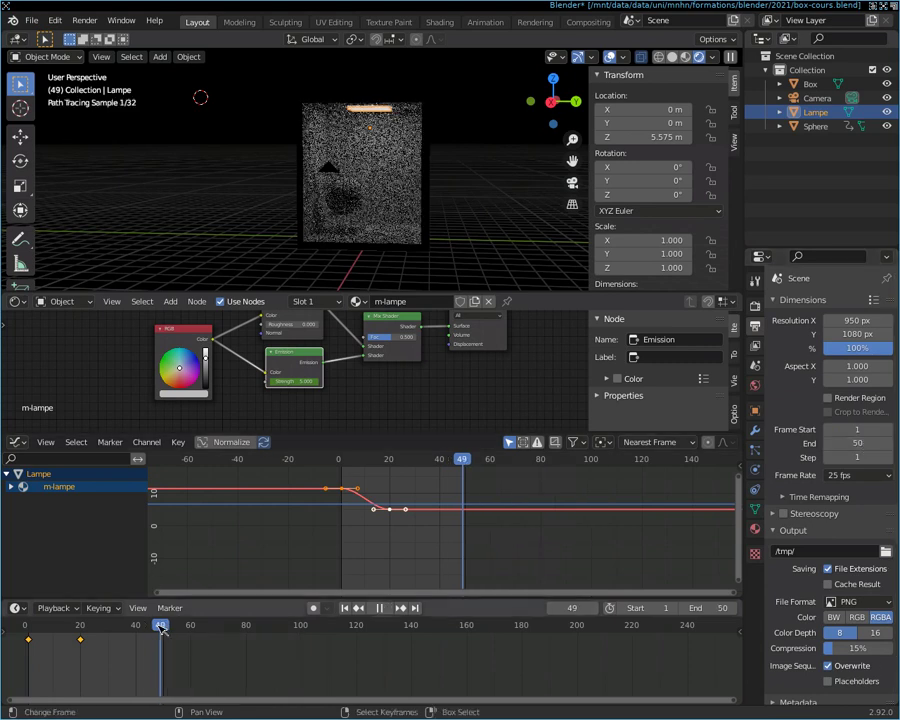
drag(168, 630, 31, 630)
key(space)
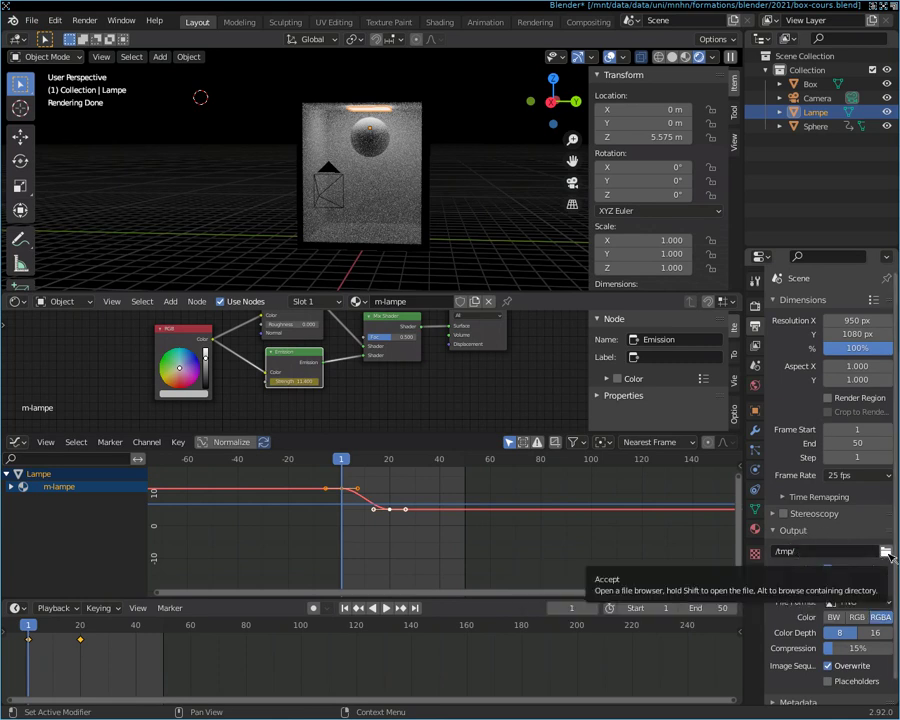
click(886, 552)
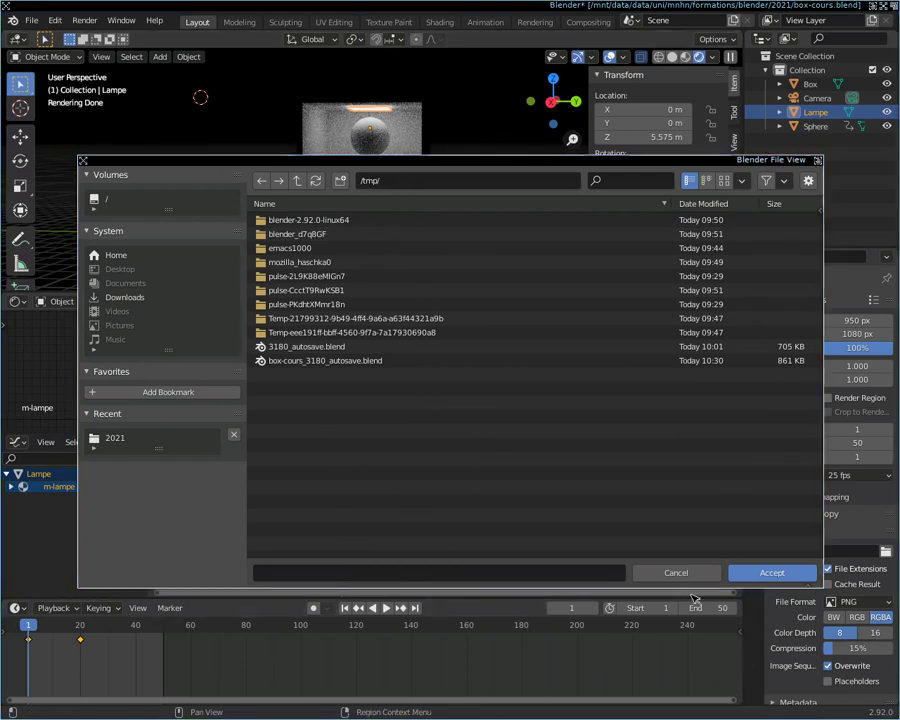
click(415, 182)
key(BackSpace)
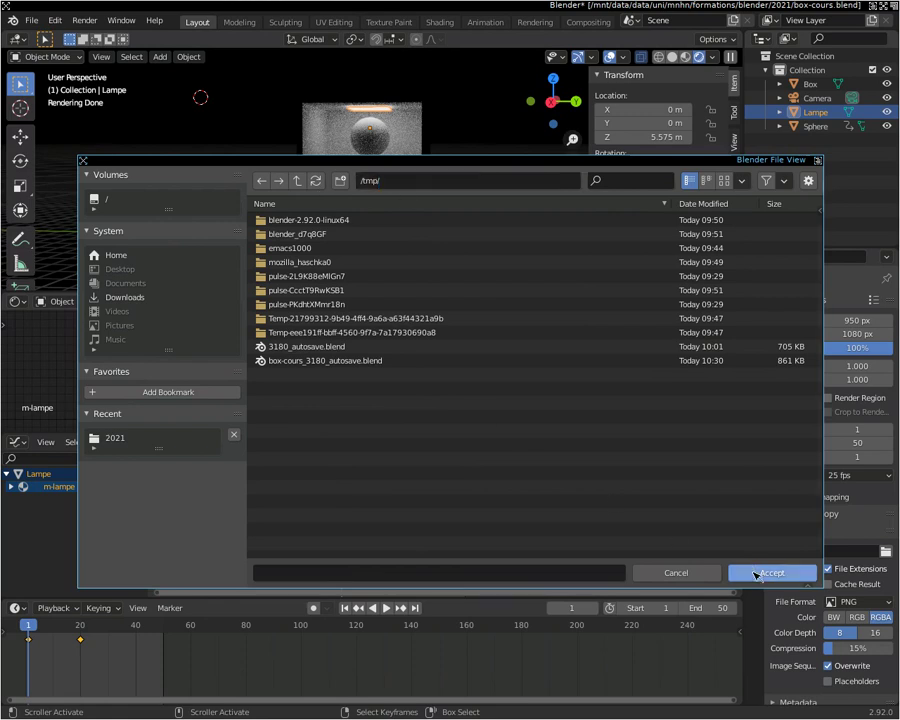
click(753, 572)
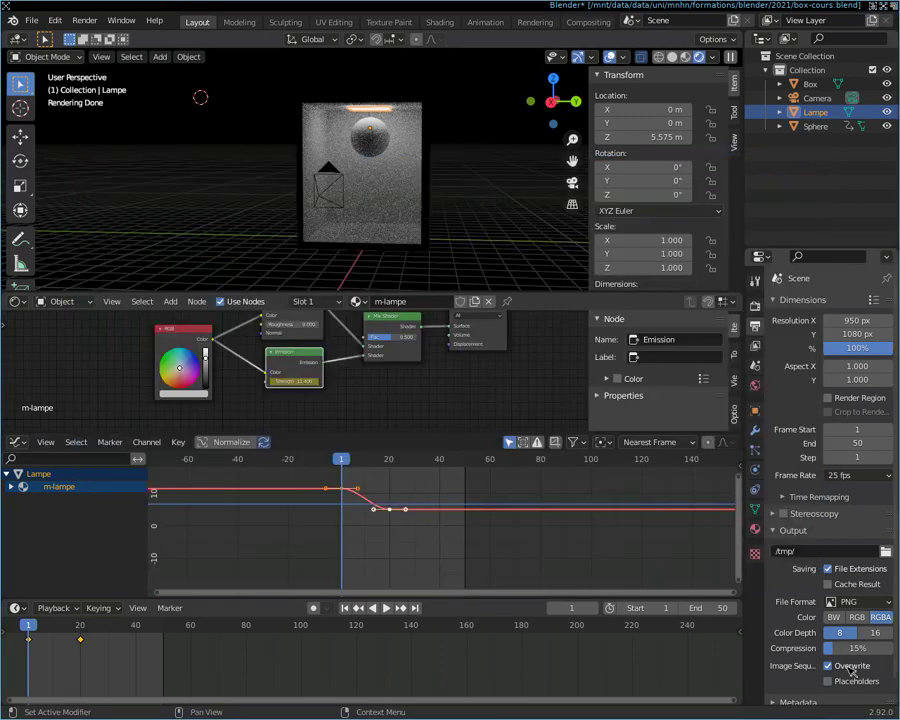
Step: Review the Render tab settings and the Render menu, then return to Output Properties
scroll(855, 655, down, 1)
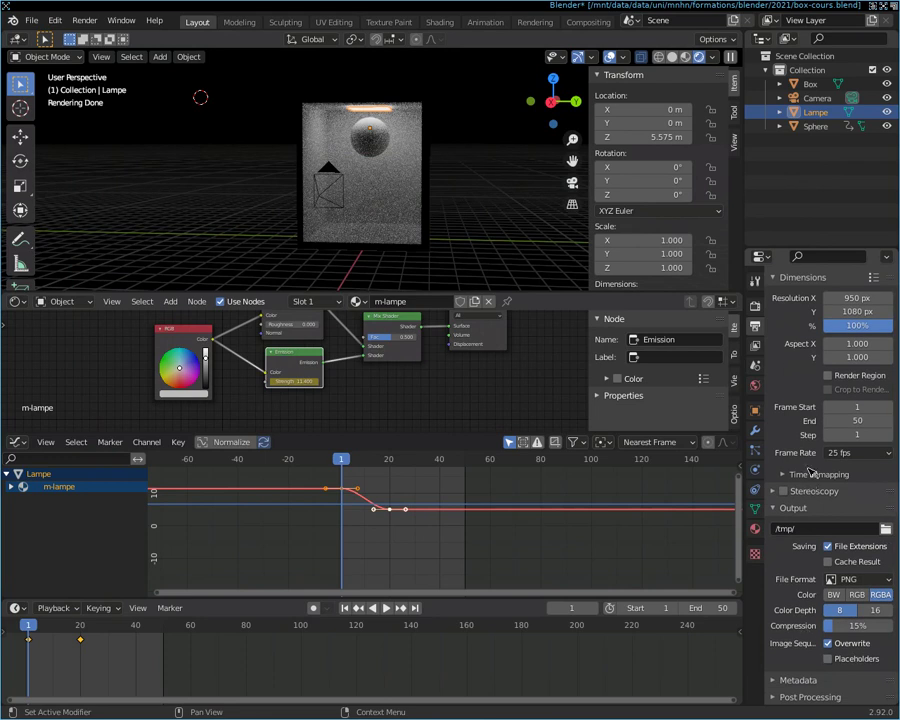
click(755, 305)
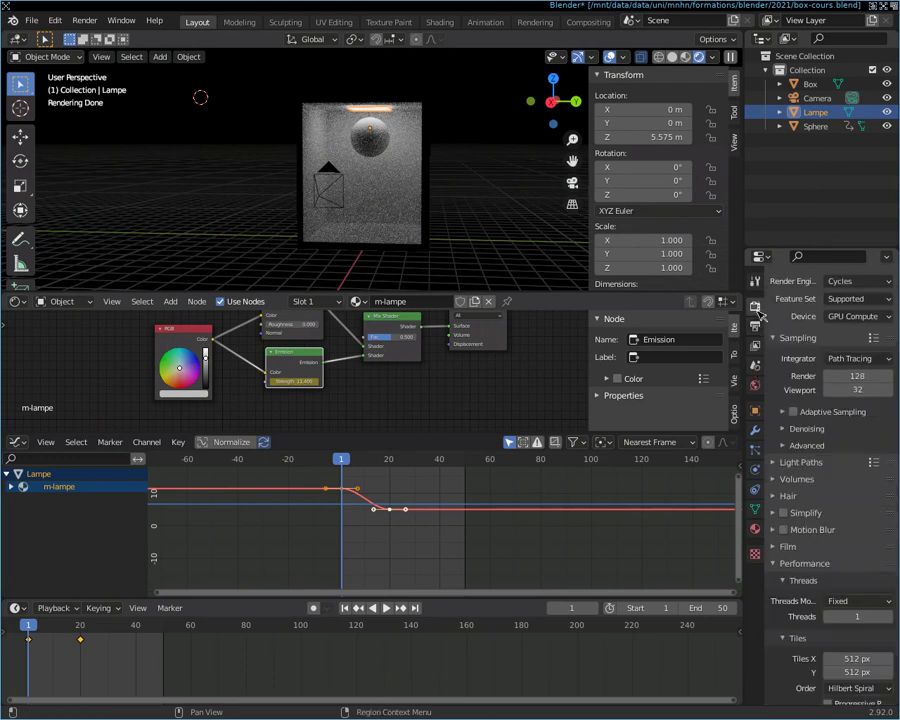
click(756, 327)
click(755, 305)
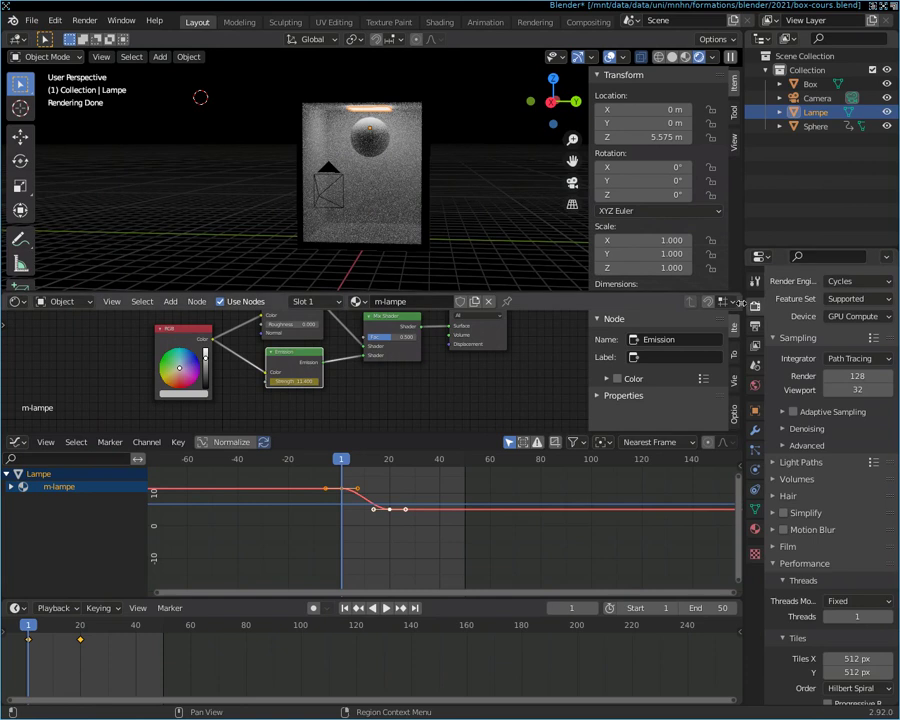
click(84, 20)
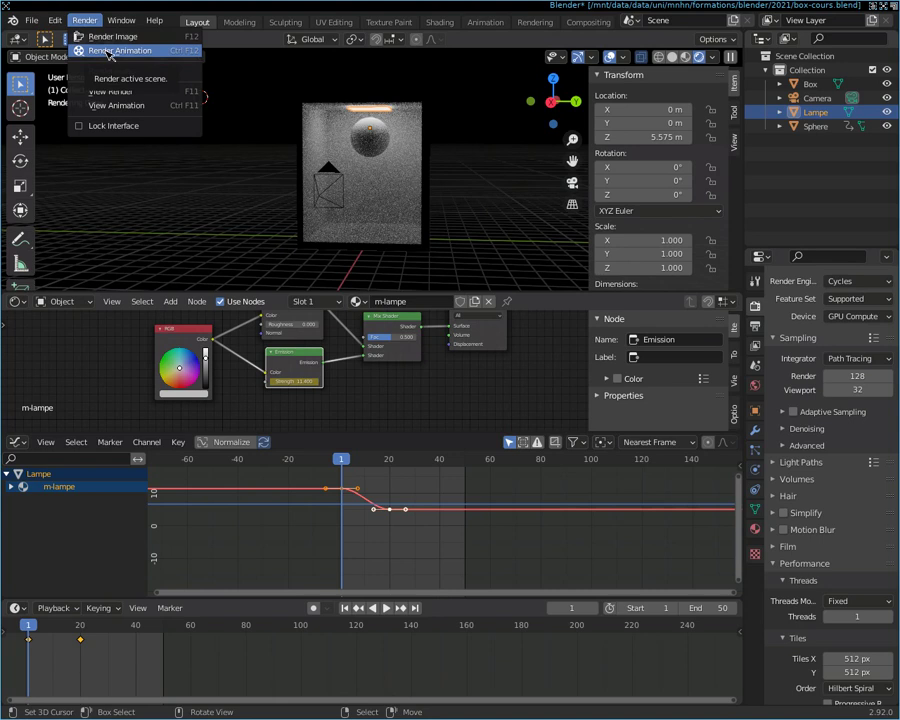
click(755, 326)
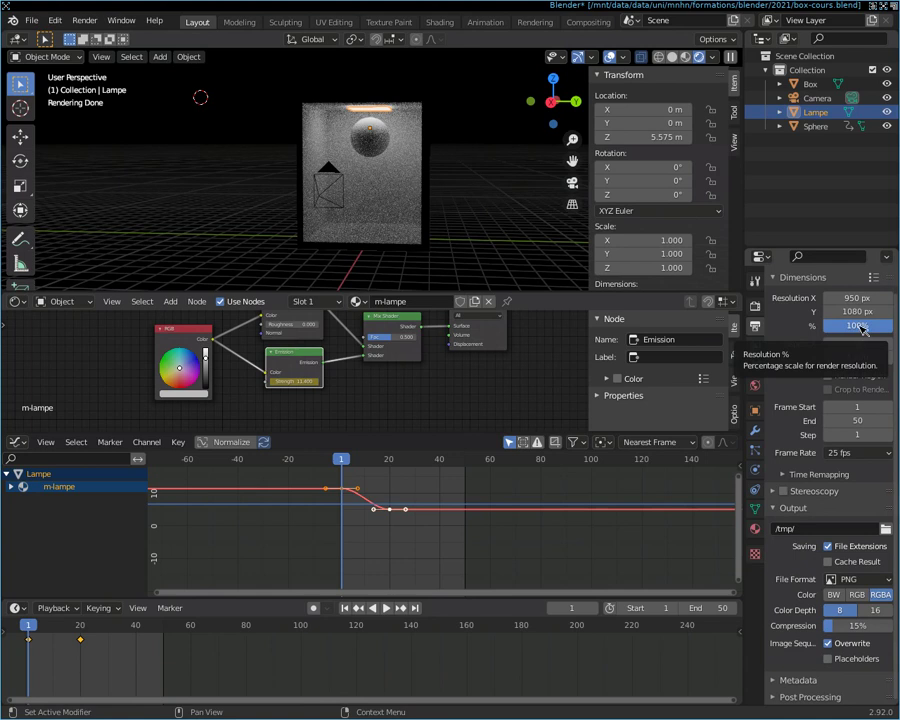
Step: Set the render Resolution % to 50
click(857, 327)
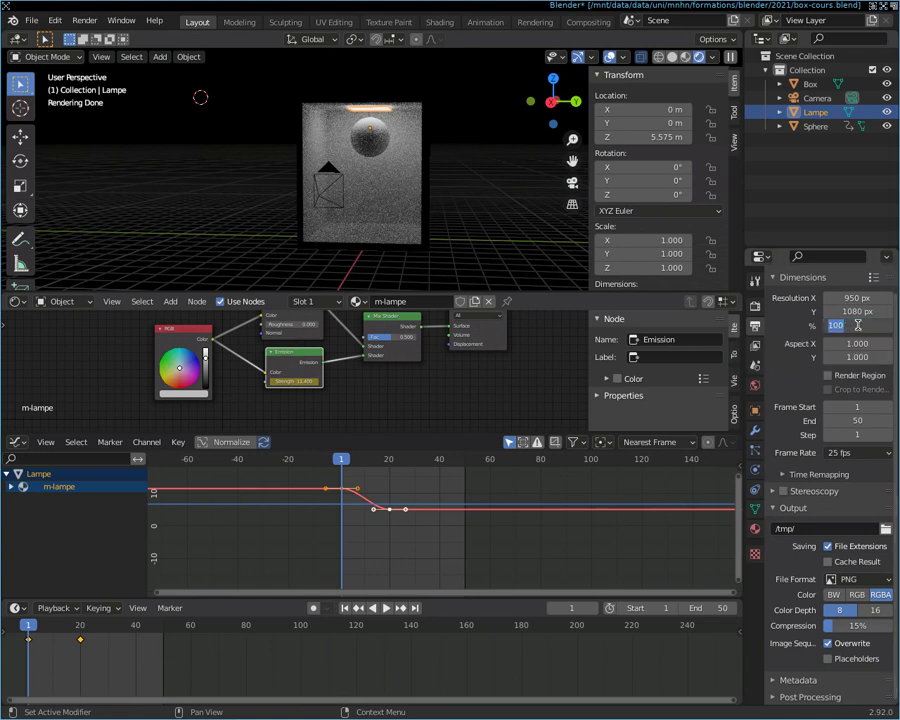
text(50)
key(Return)
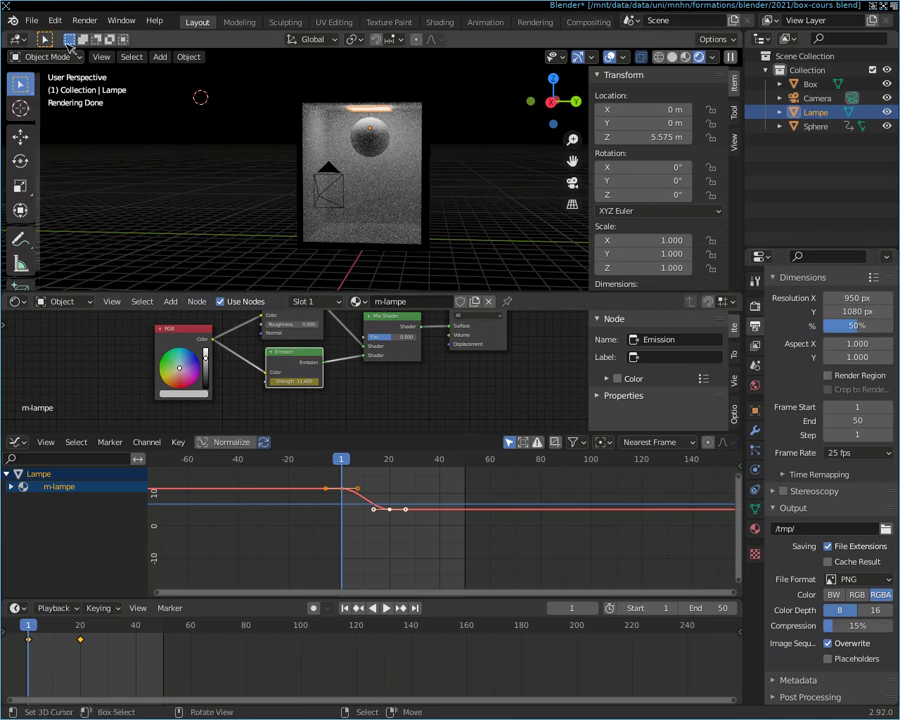
Step: Start Render Animation from the Render menu to write PNG frames into /tmp/
click(90, 22)
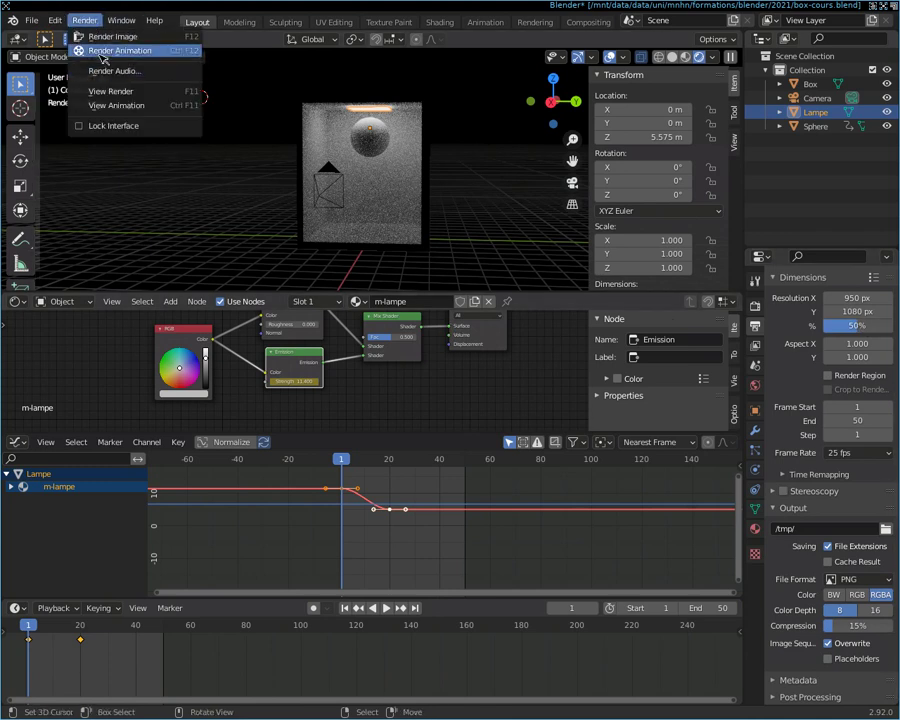
click(103, 51)
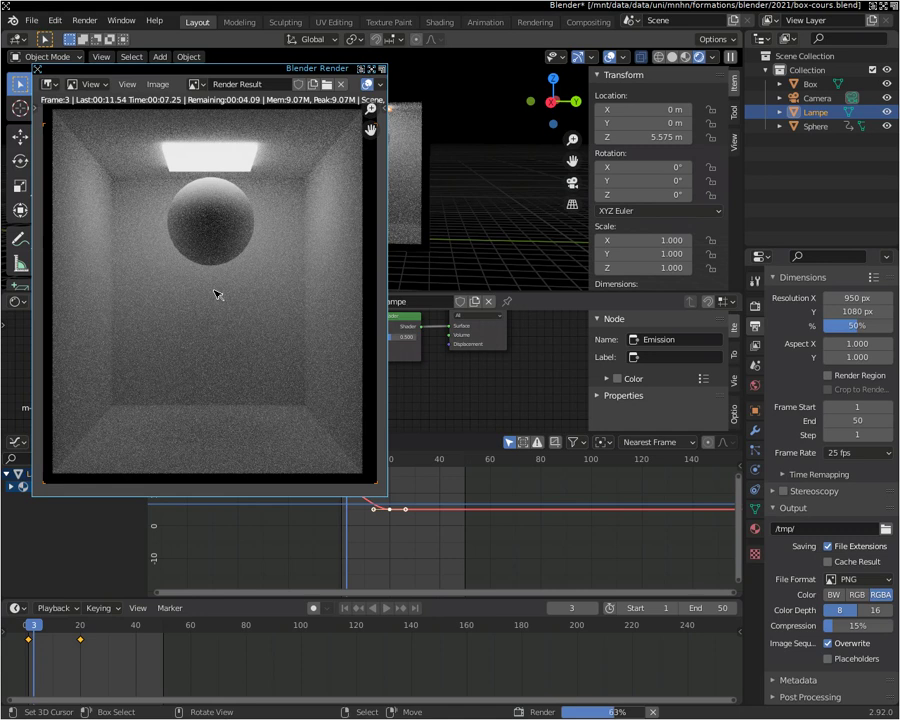
Step: Move the render window aside and switch the viewport to Wireframe shading while frames render
drag(270, 68, 600, 449)
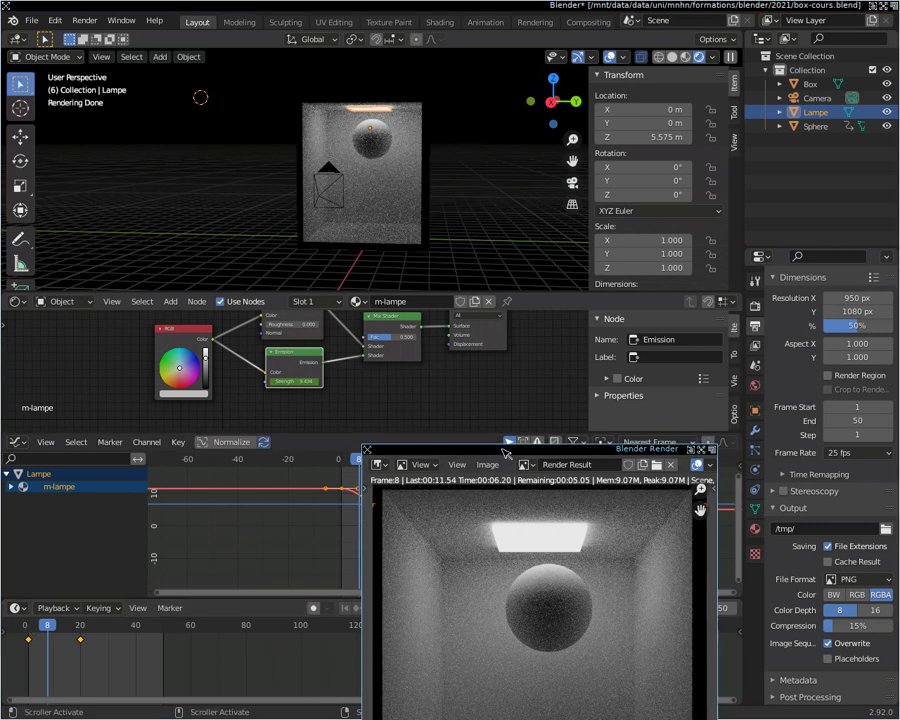
drag(506, 451, 545, 271)
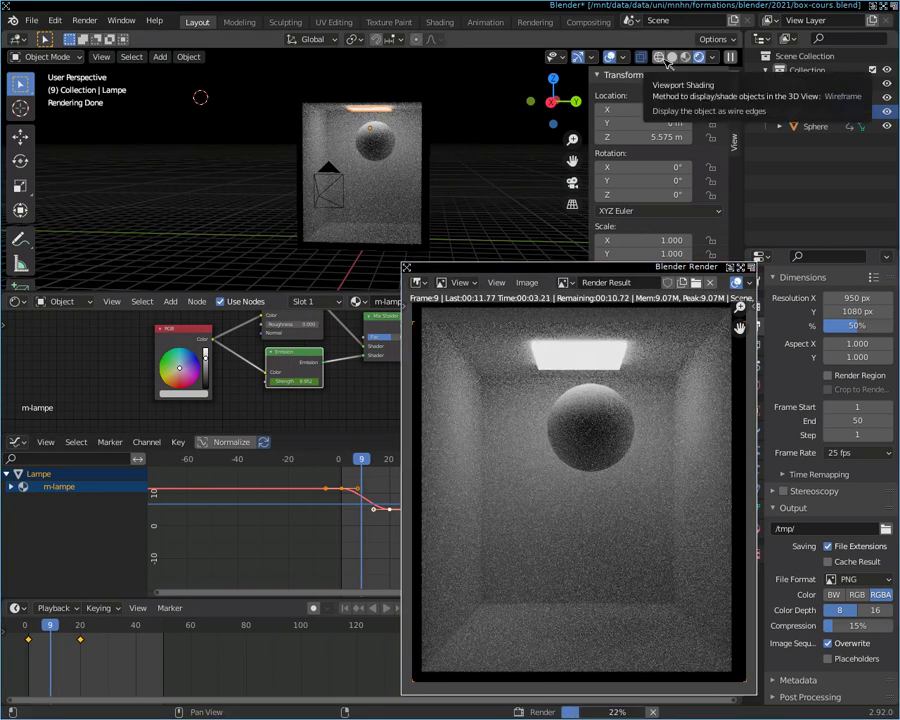
click(662, 58)
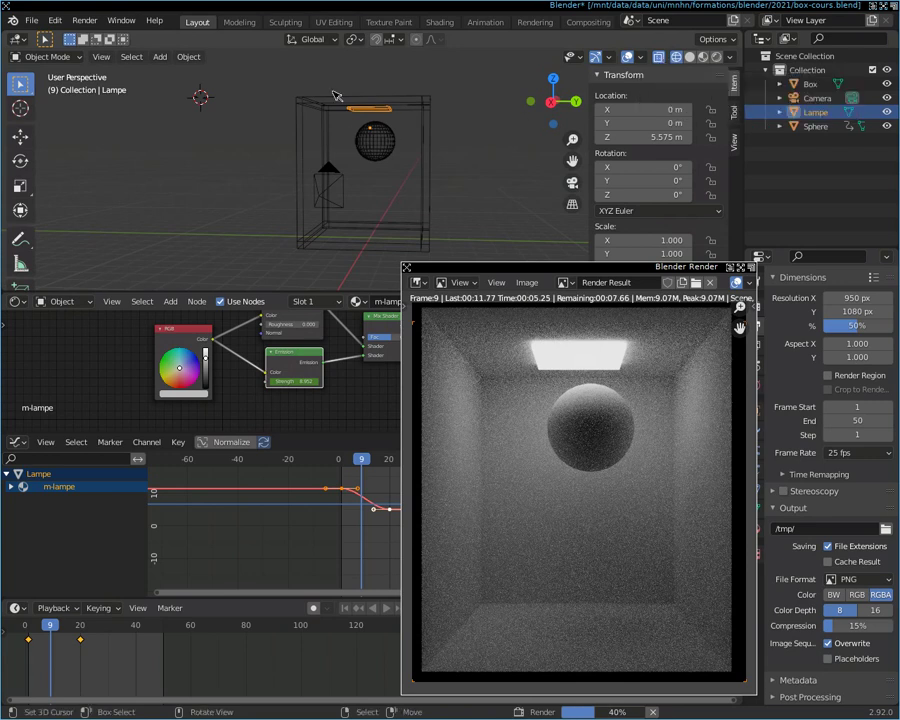
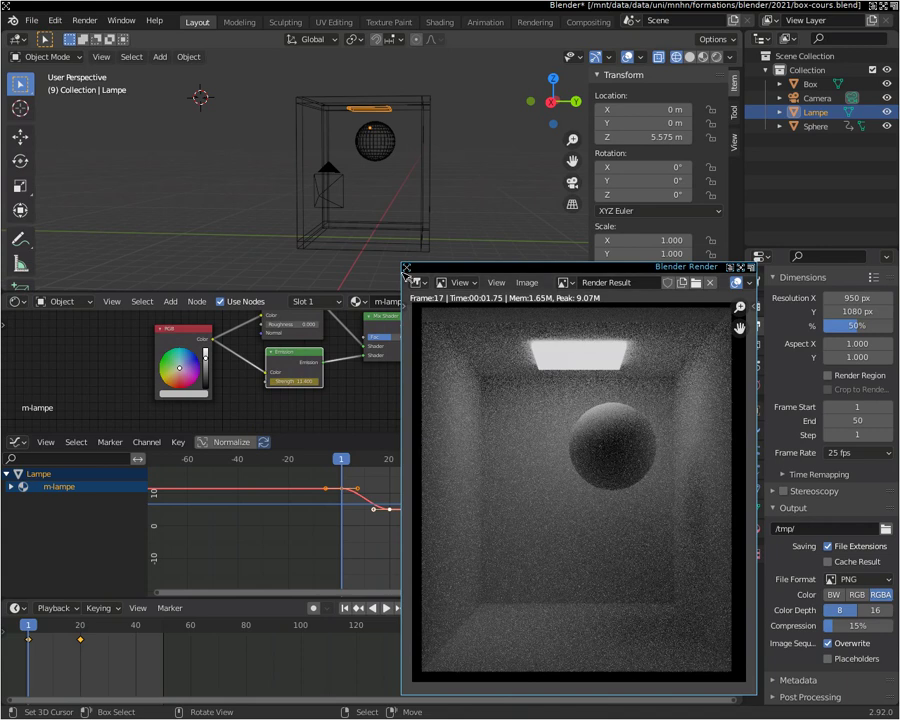
Step: Close the render result and select the keyframes on the emission-strength curve's drop
click(407, 268)
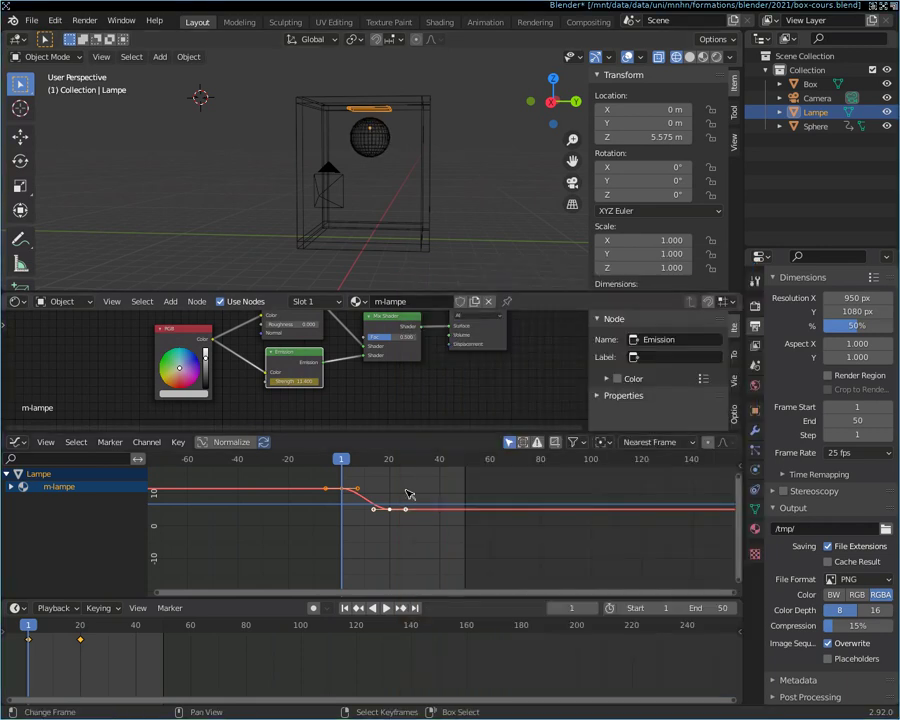
scroll(401, 500, up, 1)
scroll(400, 510, down, 1)
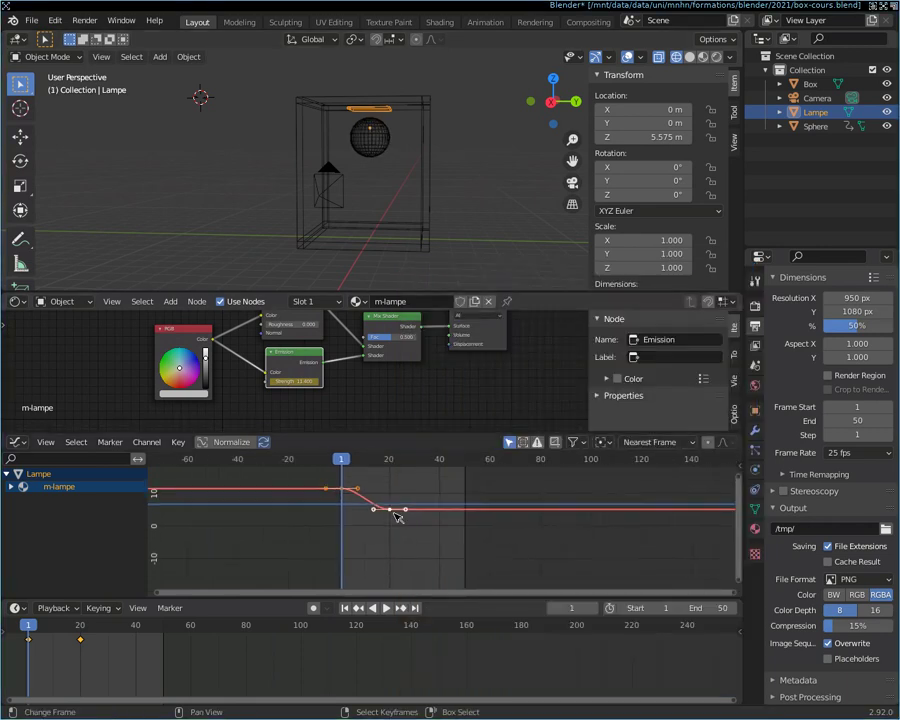
drag(327, 480, 406, 556)
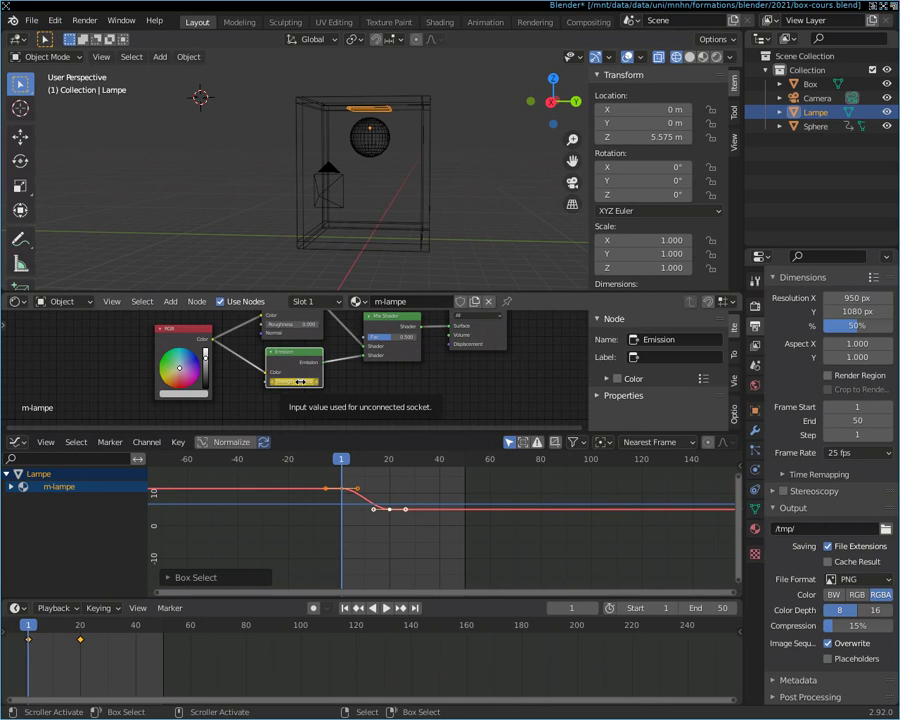
Step: Box-select all the strength keyframes and apply Clean Channels to the curve
key(F3)
text(dele)
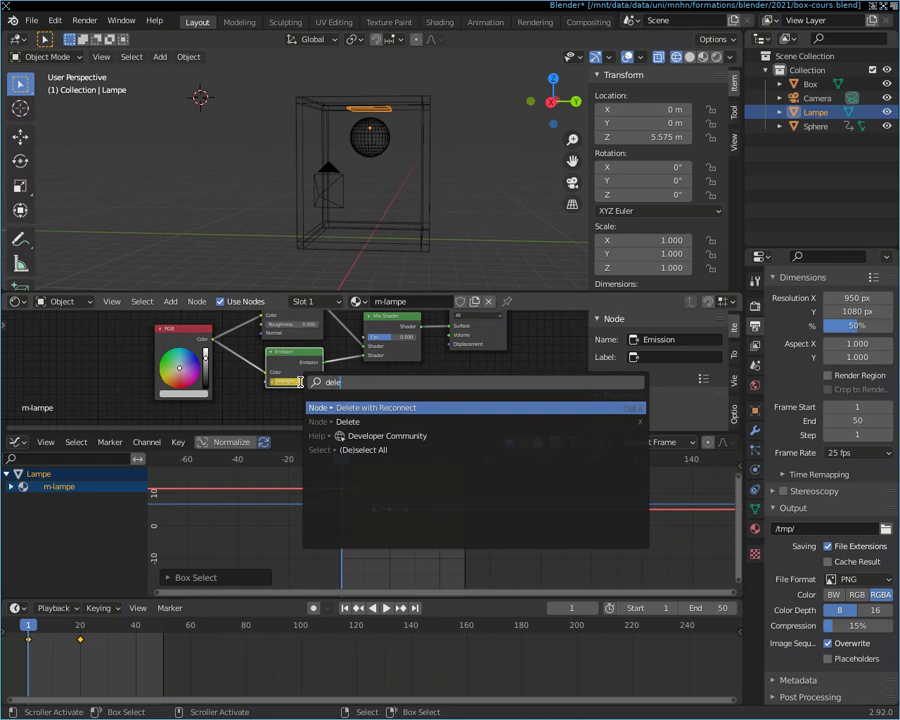
text(te no)
key(BackSpace)
key(BackSpace)
key(BackSpace)
key(BackSpace)
key(Escape)
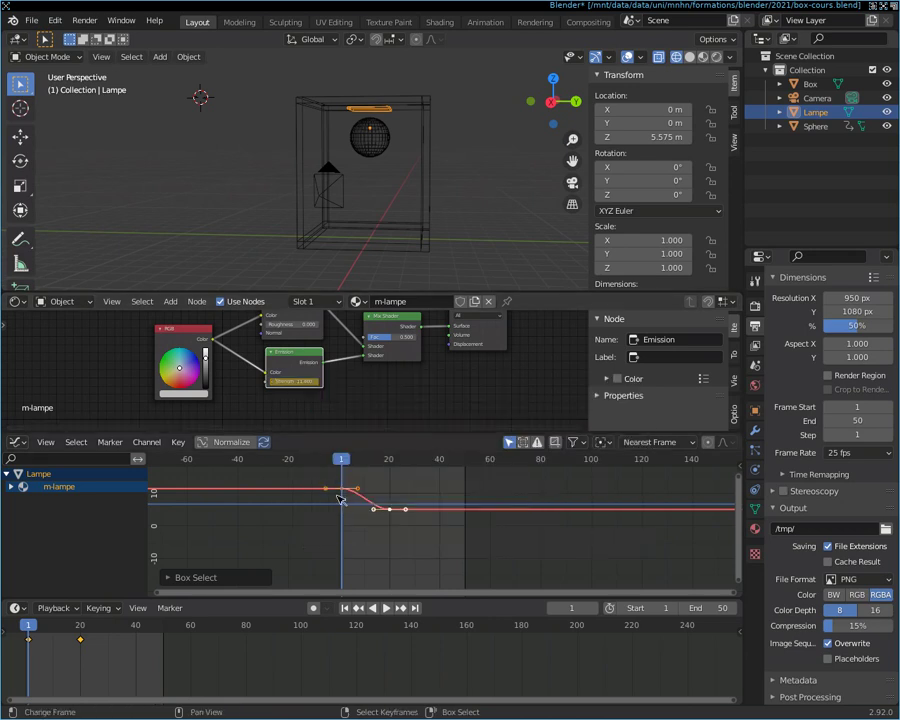
key(b)
drag(312, 470, 421, 557)
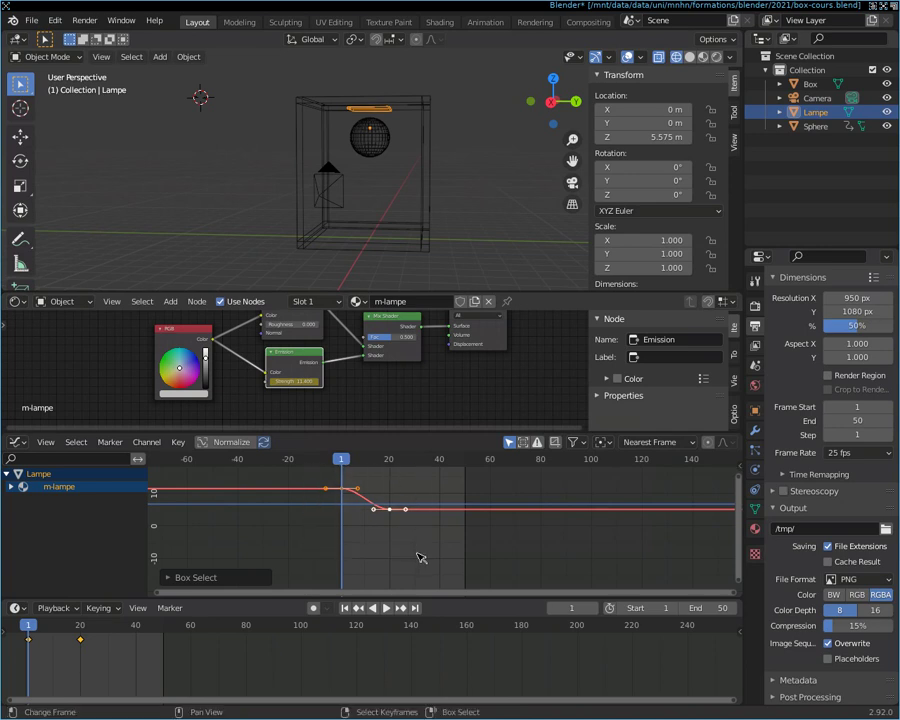
key(x)
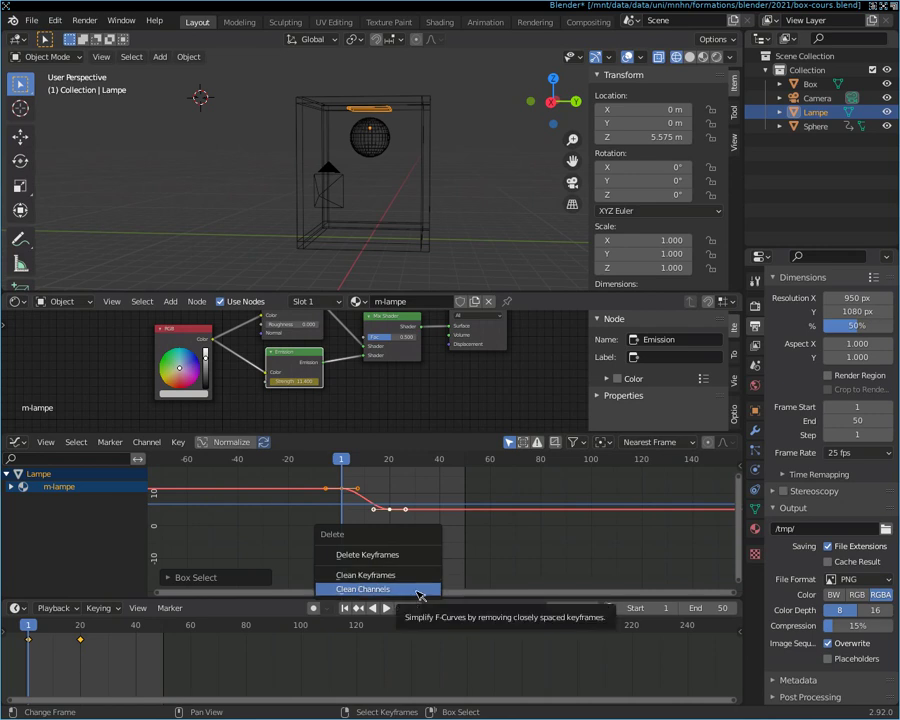
click(420, 596)
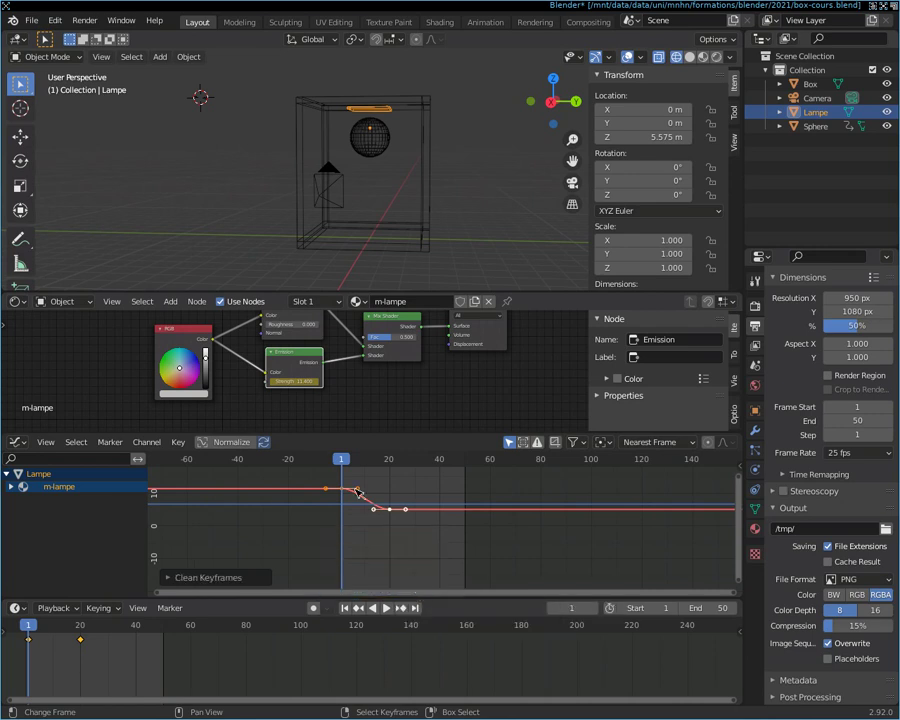
Step: Delete the old strength keyframes, set Emission Strength to 11.400, and keyframe it on frame 1
key(x)
click(345, 455)
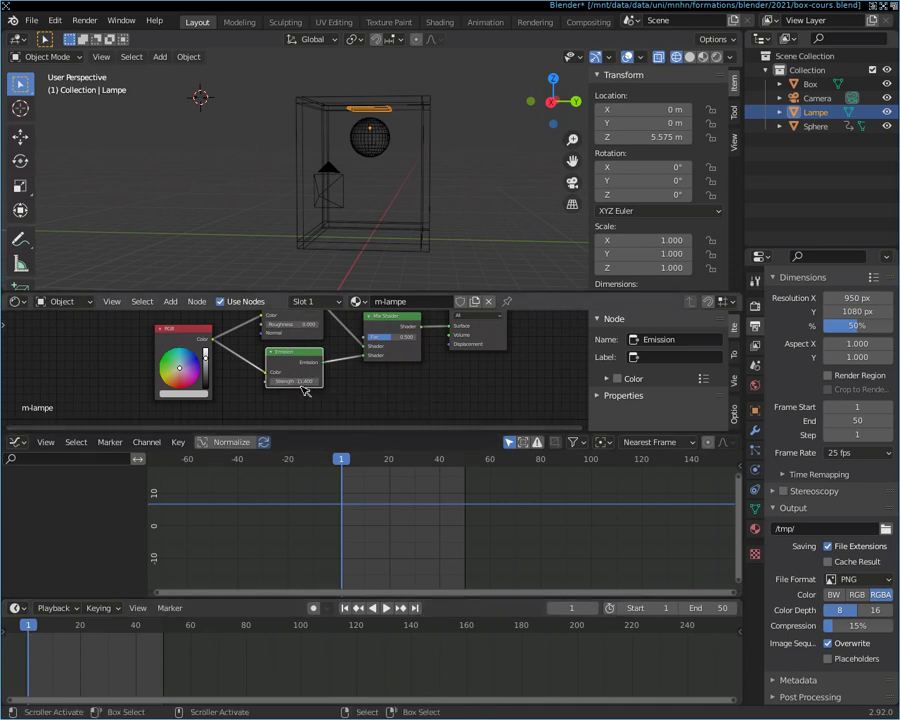
scroll(302, 383, up, 2)
scroll(304, 383, up, 2)
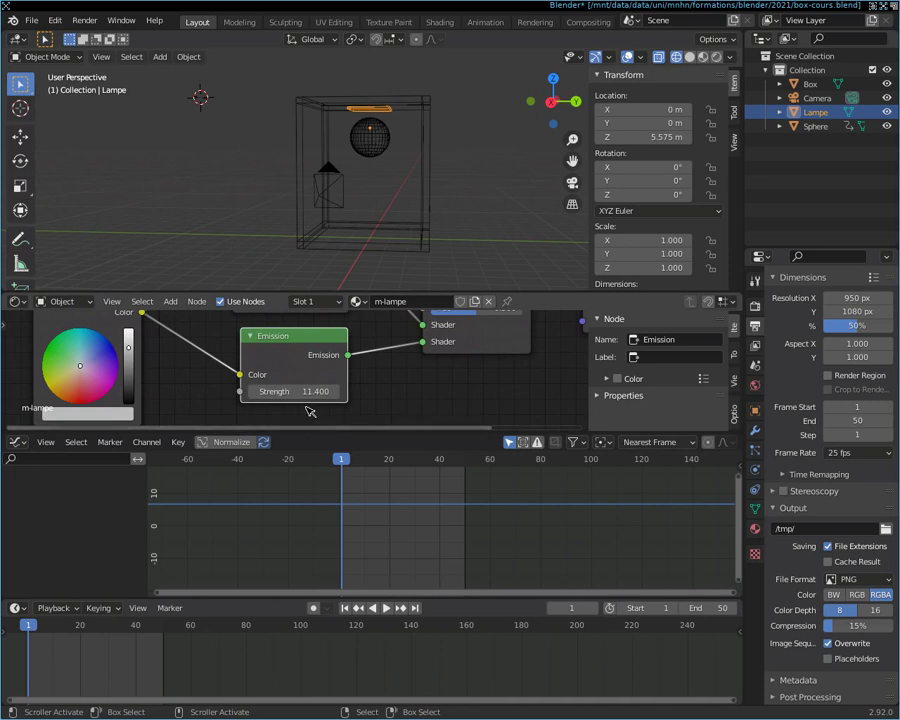
drag(313, 392, 332, 391)
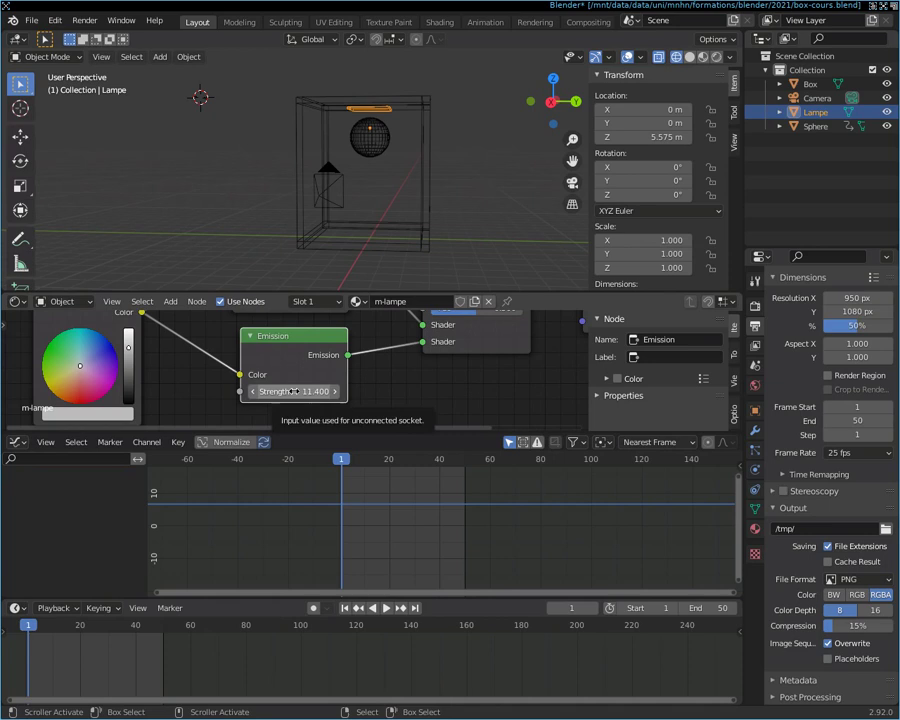
key(i)
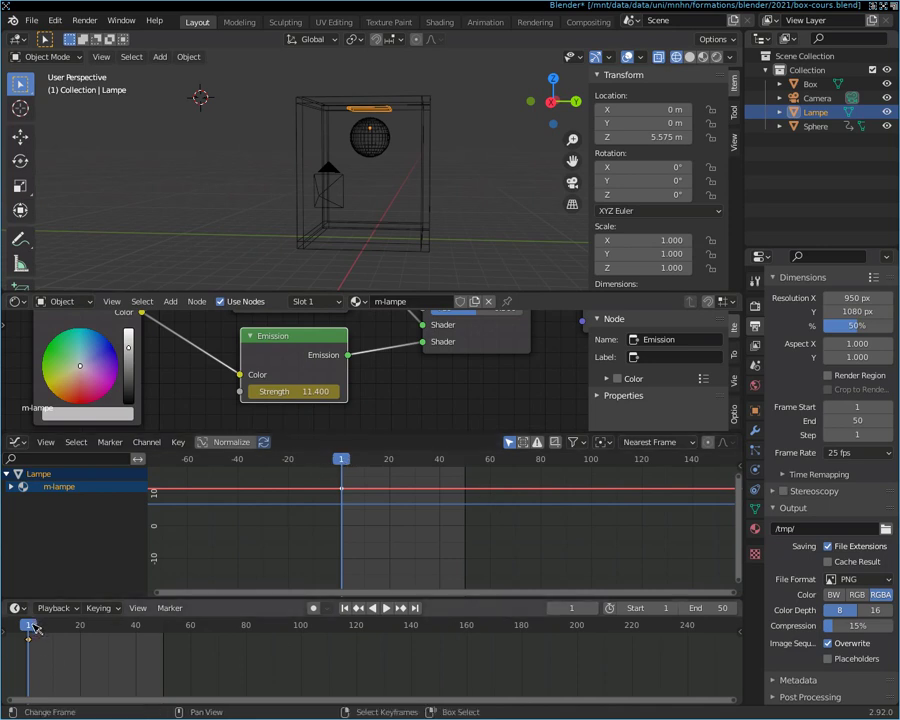
Step: On frame 25, lower Emission Strength to 4.000 and keyframe it
key(space)
drag(117, 638, 97, 638)
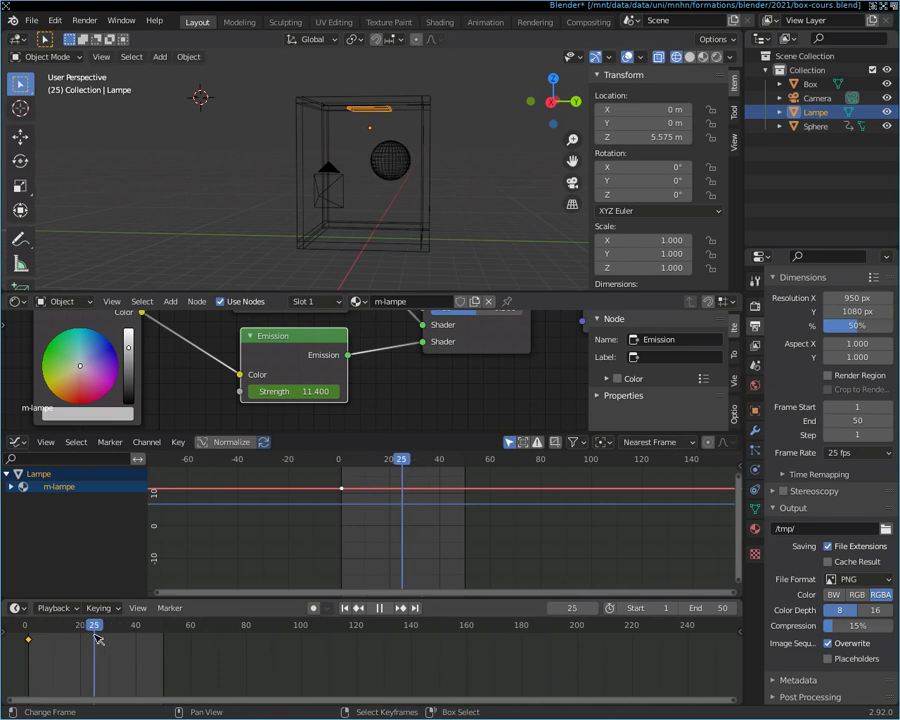
key(space)
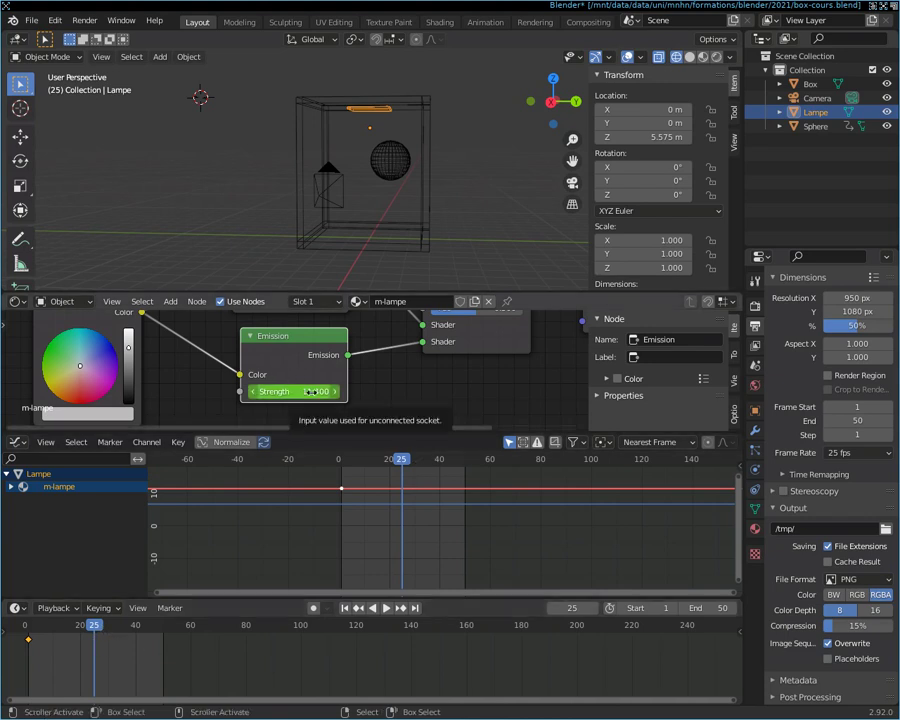
drag(311, 392, 280, 392)
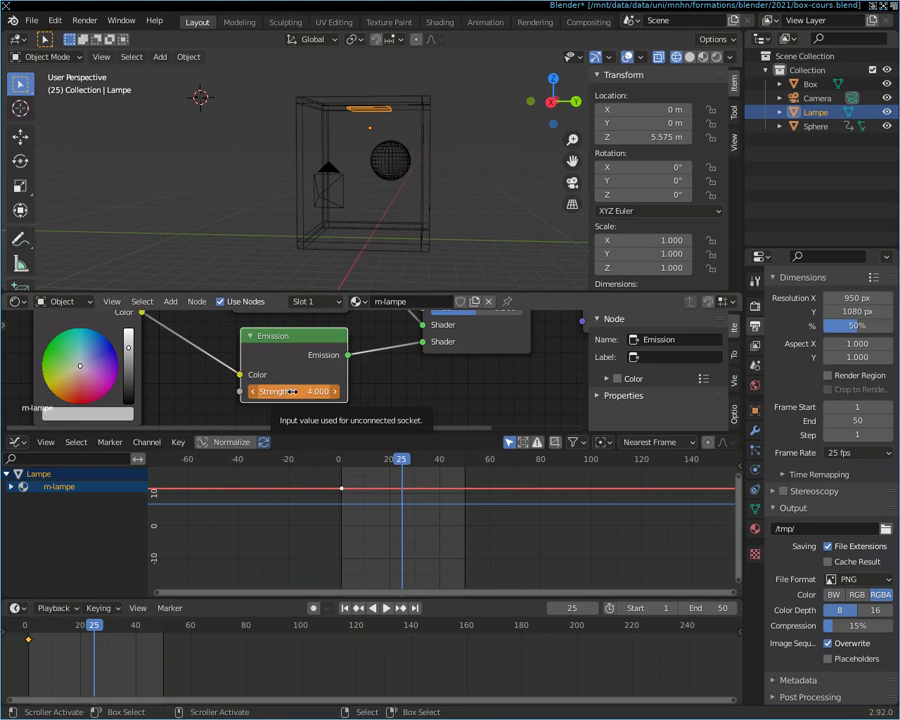
key(i)
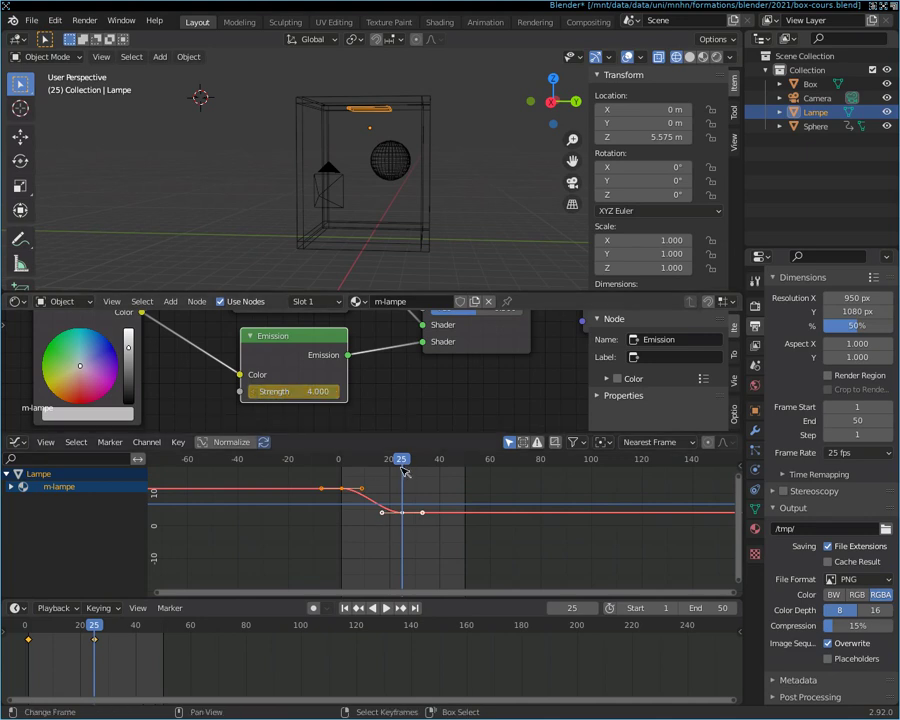
Step: Play and scrub back through frames 19 and 15 to check the dimming
key(space)
mouse_move(401, 460)
mouse_down()
mouse_move(349, 474)
mouse_move(403, 472)
mouse_up()
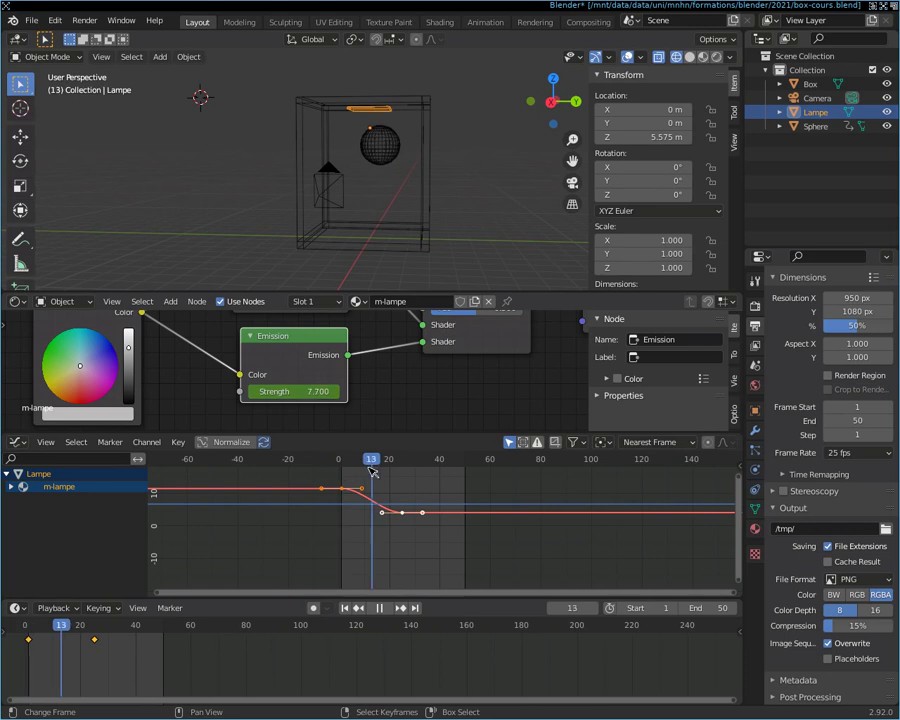
key(space)
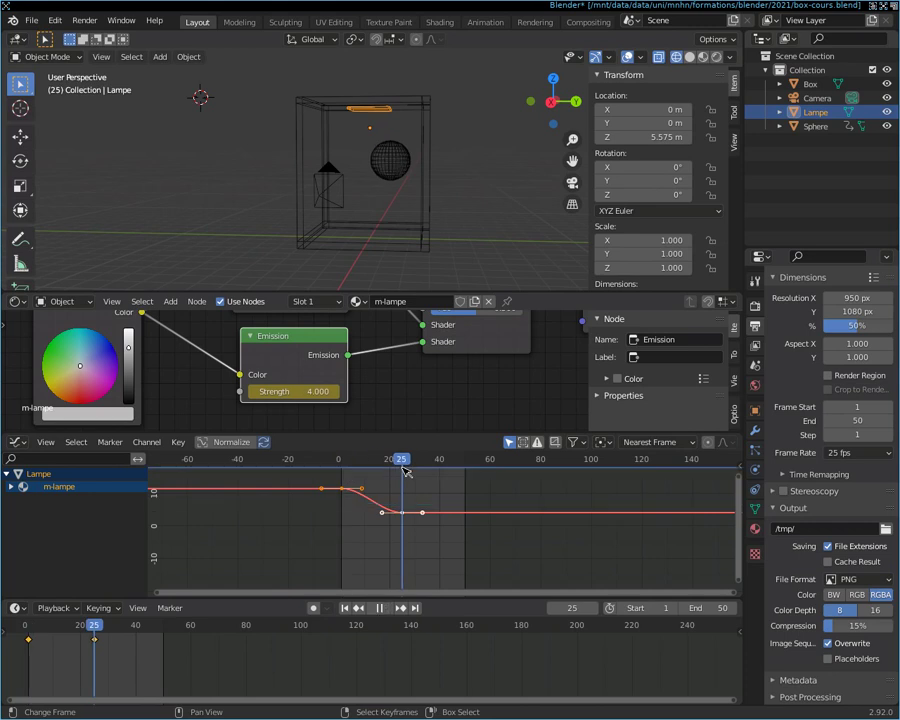
drag(406, 472, 386, 472)
mouse_move(93, 630)
mouse_down()
mouse_move(30, 630)
mouse_move(112, 630)
mouse_move(32, 634)
mouse_up()
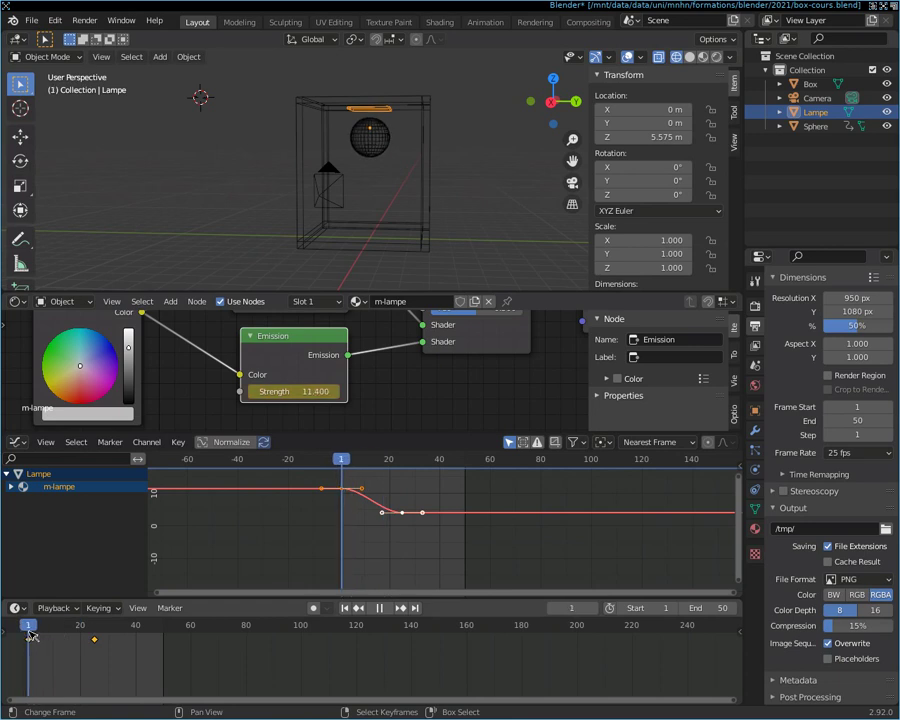
drag(31, 634, 31, 634)
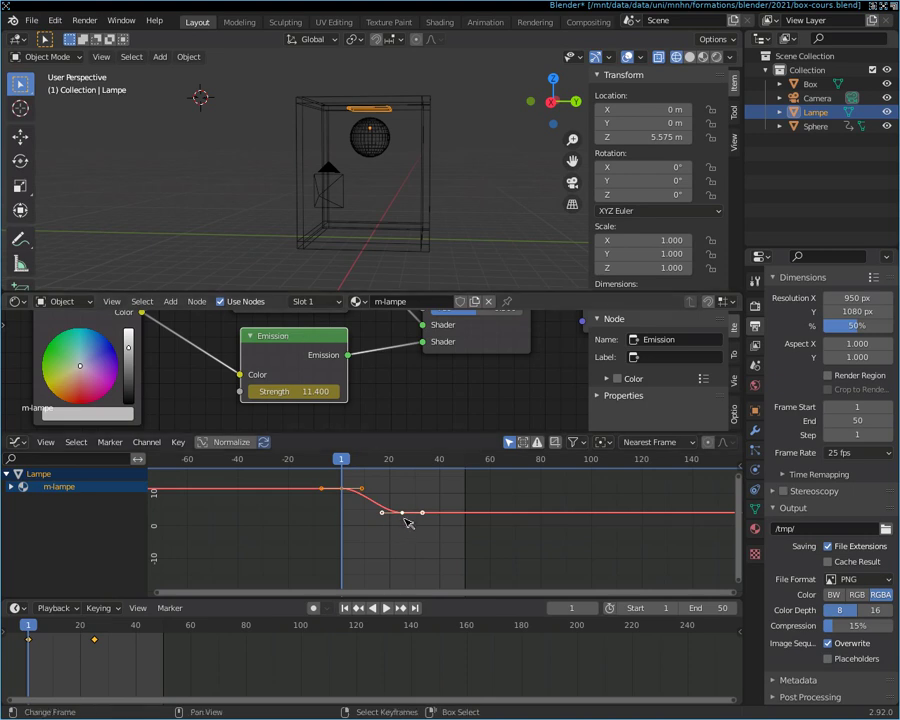
click(27, 442)
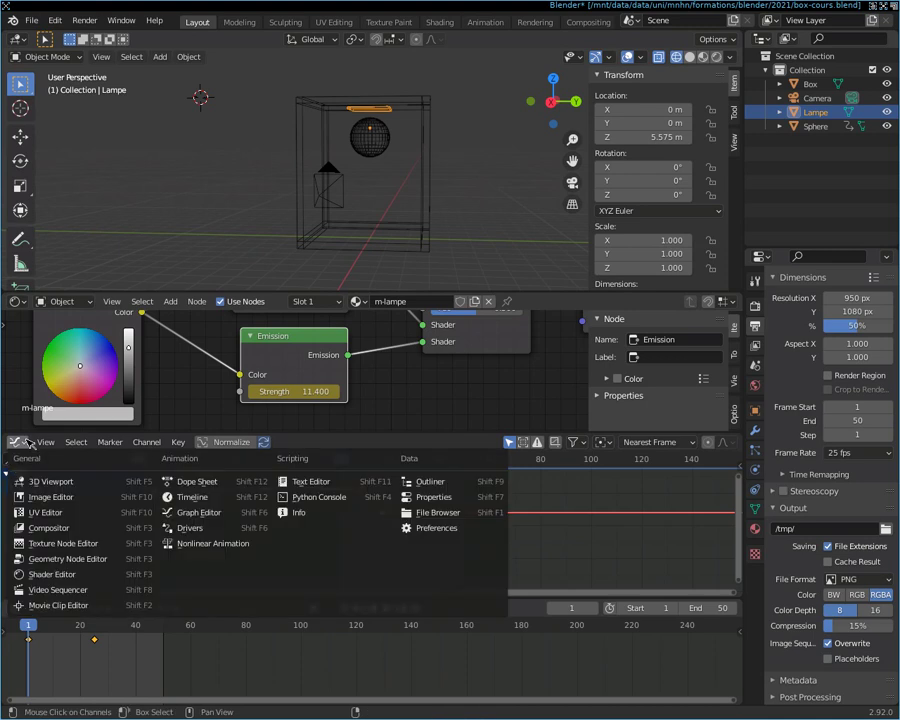
click(215, 511)
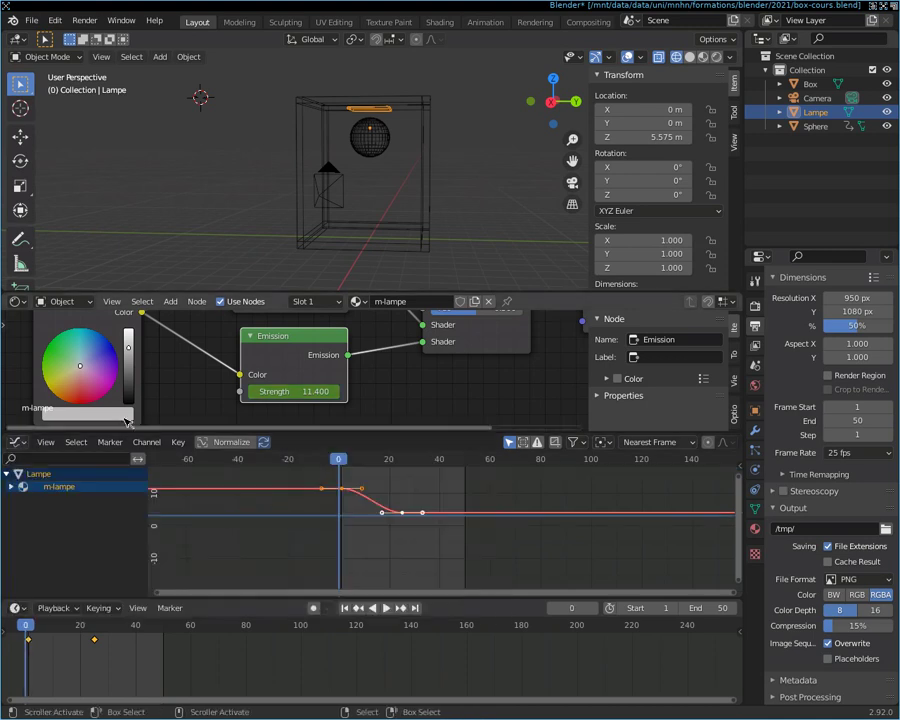
mouse_move(340, 460)
mouse_down()
mouse_move(397, 462)
mouse_move(363, 460)
mouse_up()
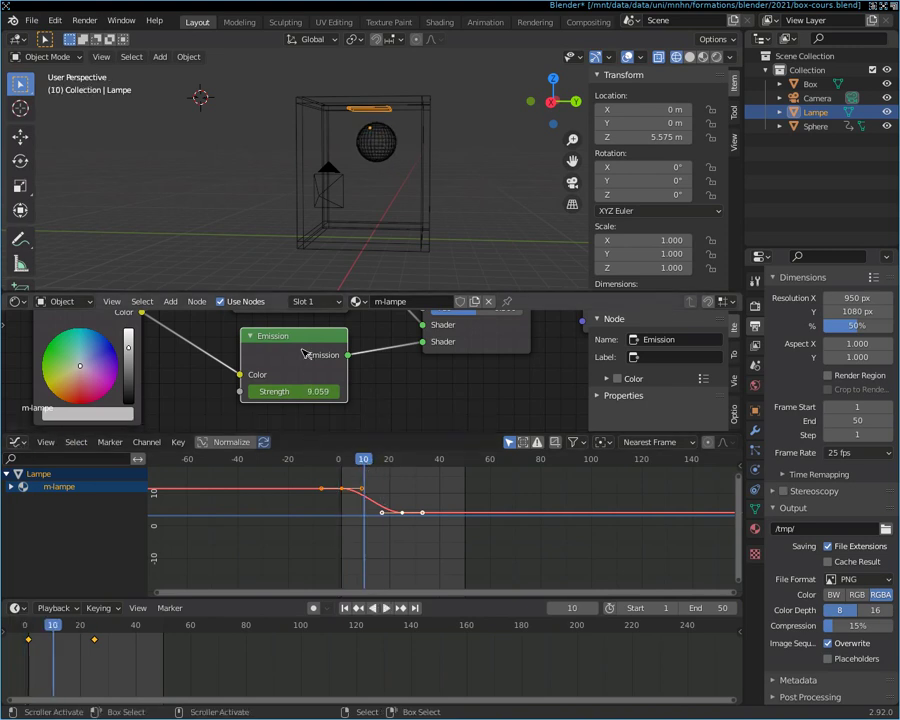
scroll(305, 353, down, 2)
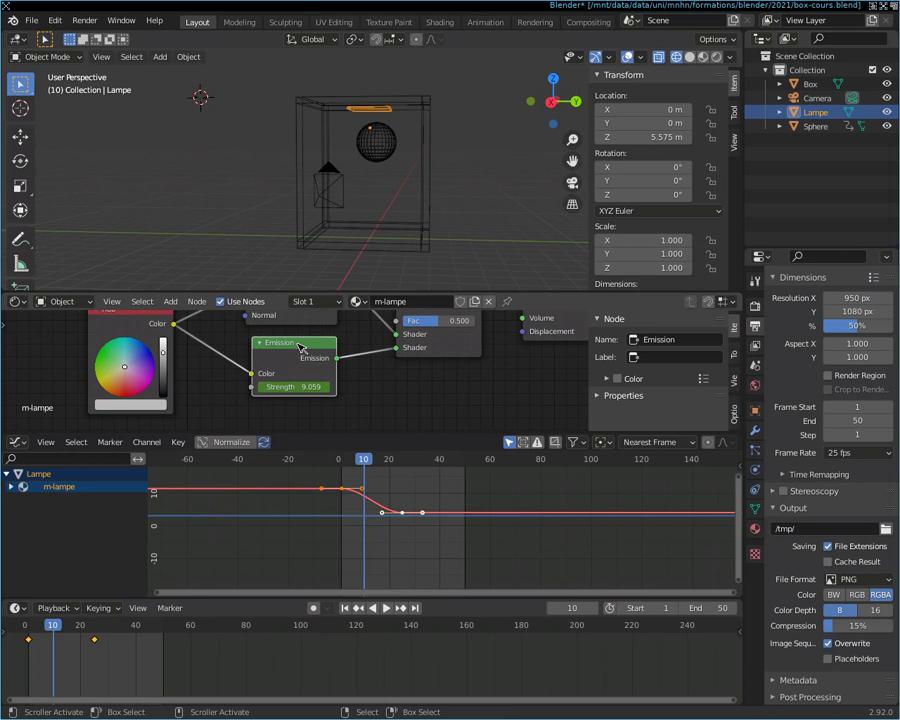
scroll(300, 346, down, 1)
scroll(296, 346, down, 1)
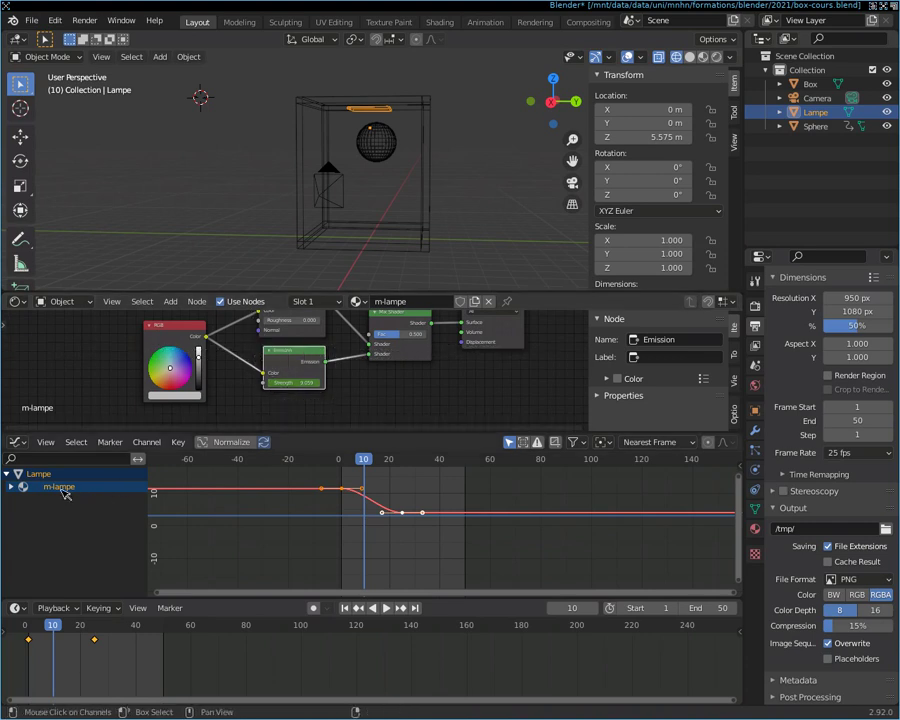
Step: Toggle the m-lampe channel and play the lamp animation, returning to frame 1
click(12, 487)
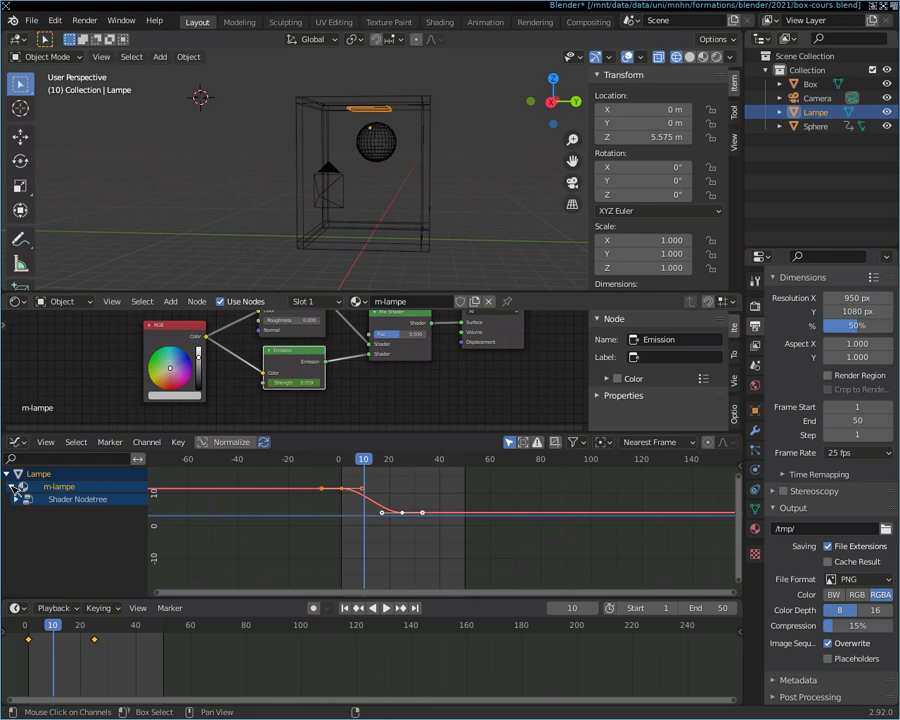
click(12, 487)
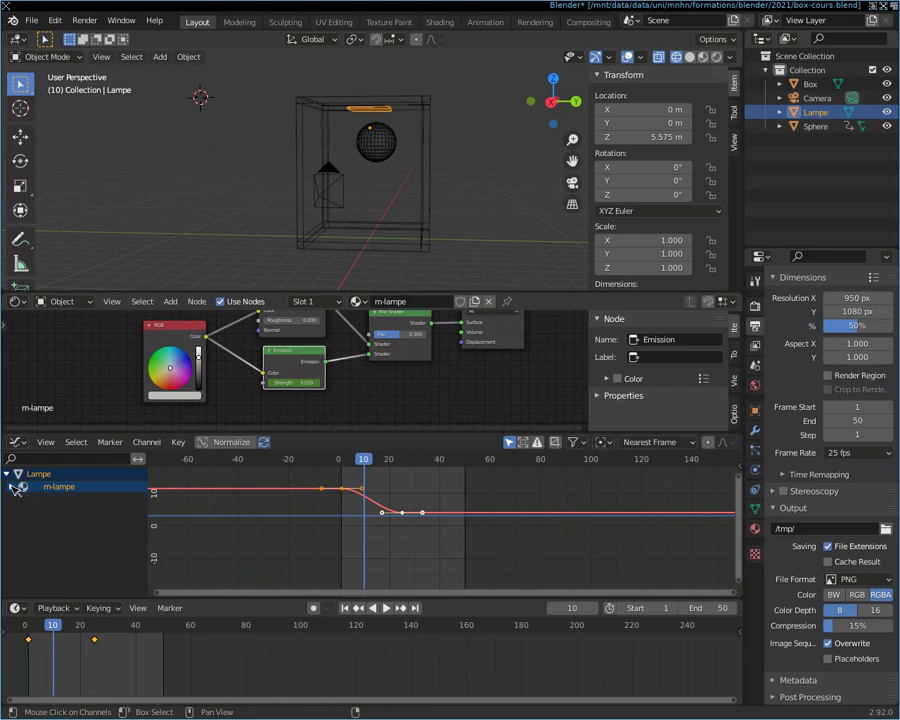
key(space)
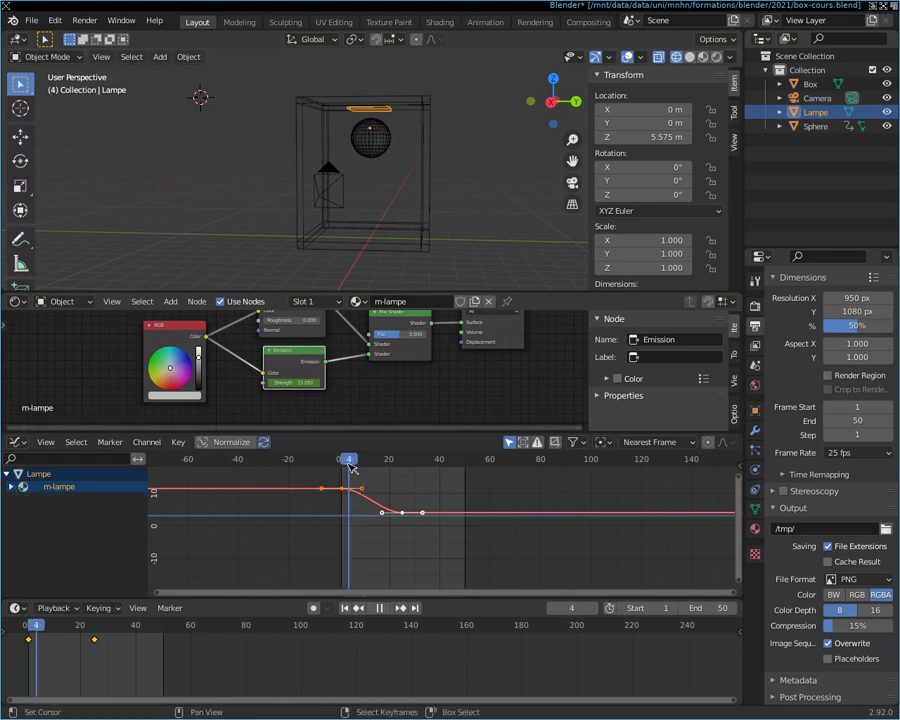
key(Escape)
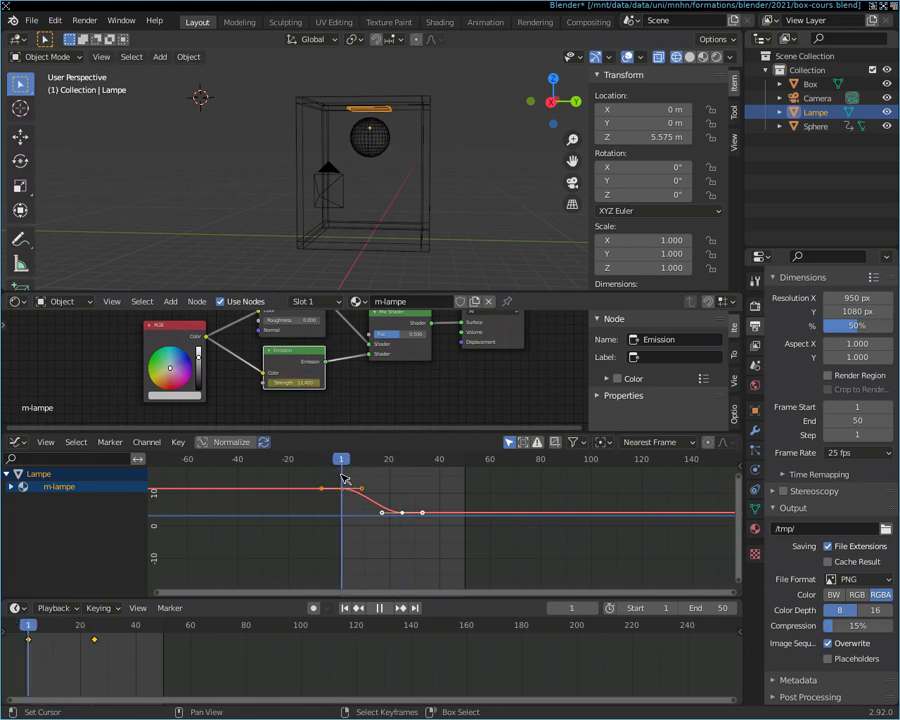
scroll(366, 499, up, 3)
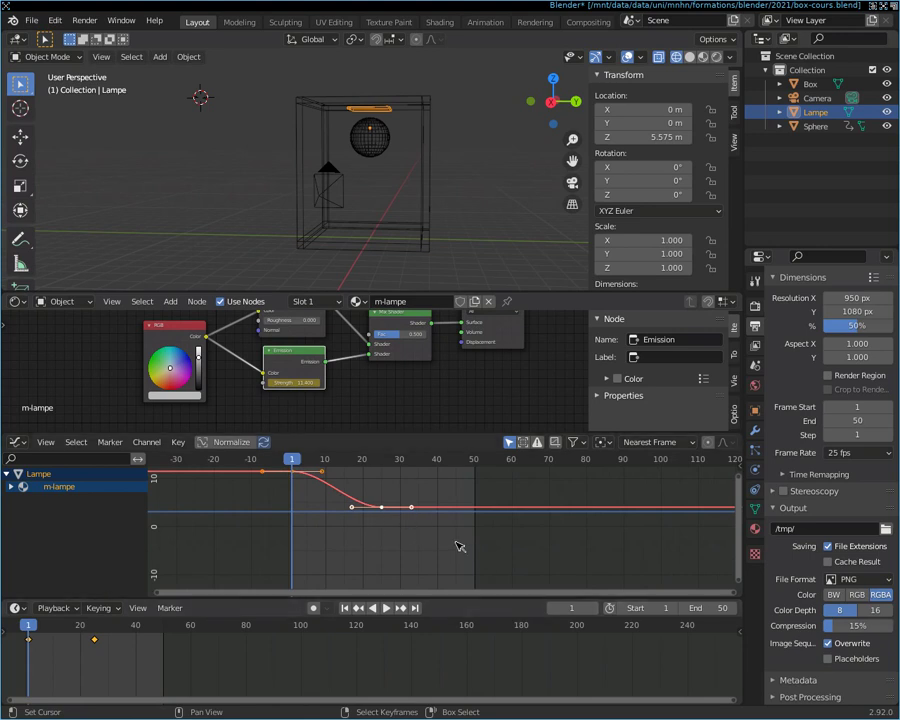
click(12, 487)
click(12, 487)
scroll(349, 525, down, 1)
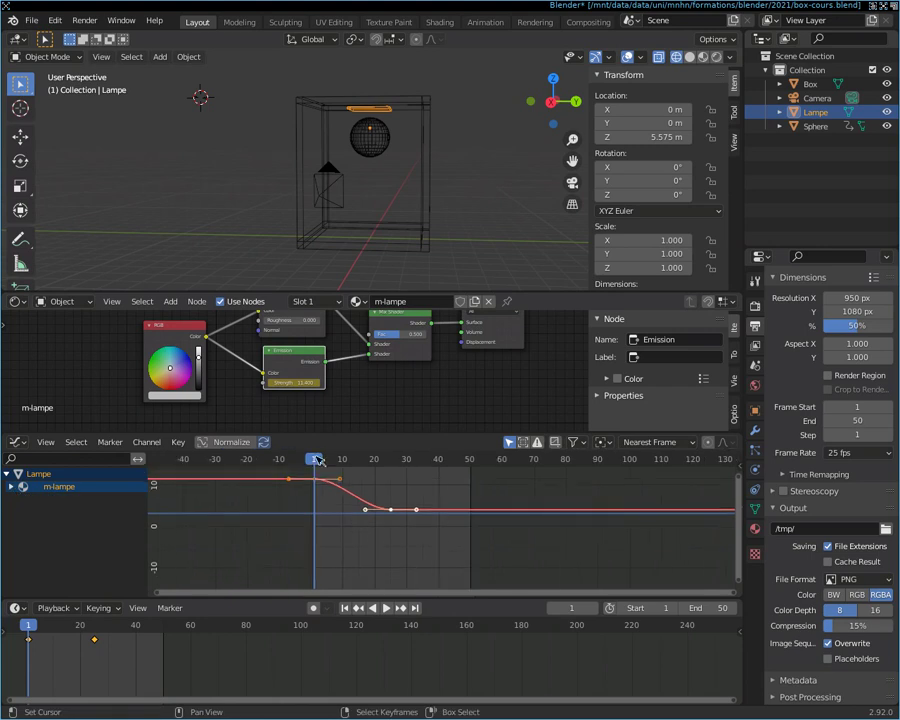
Step: Browse the Graph Editor's Channel, Key and Select menus
click(161, 446)
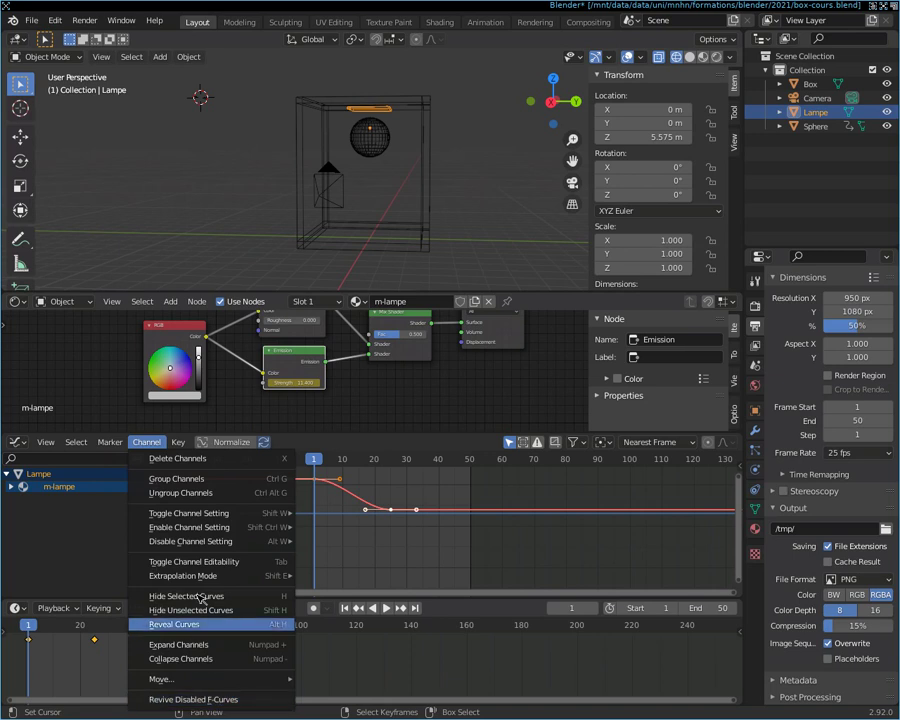
click(177, 442)
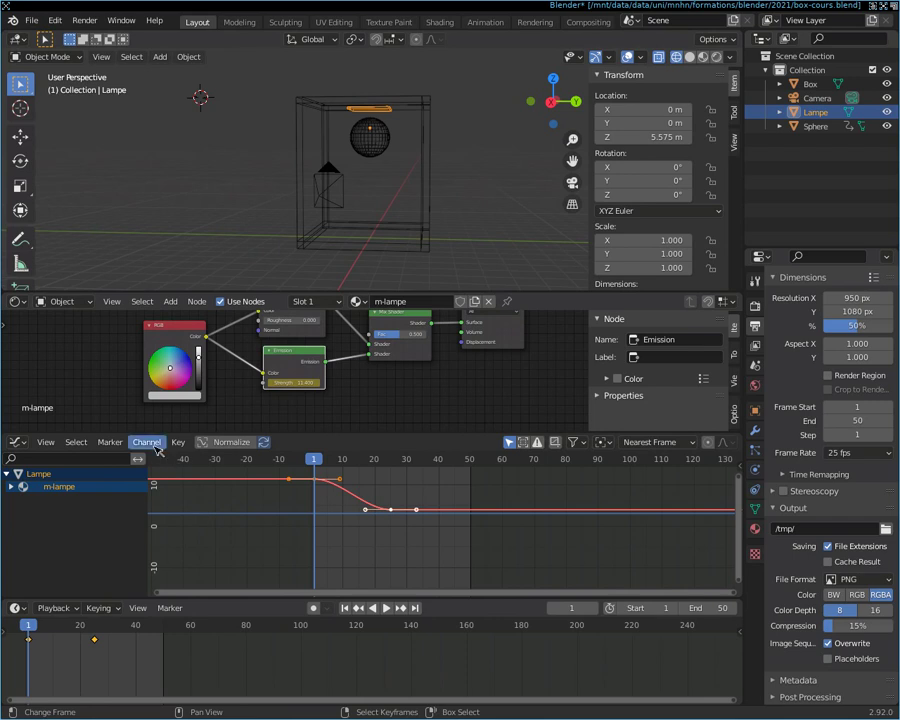
click(90, 446)
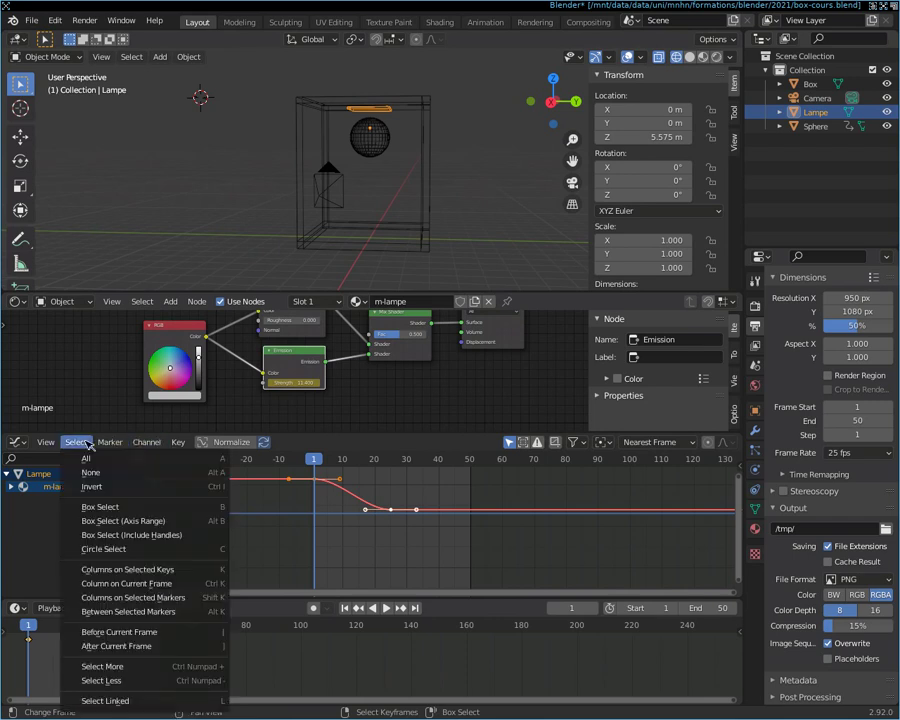
Step: Expand m-lampe and its Shader Nodetree, then select the Default Value strength channel
click(12, 486)
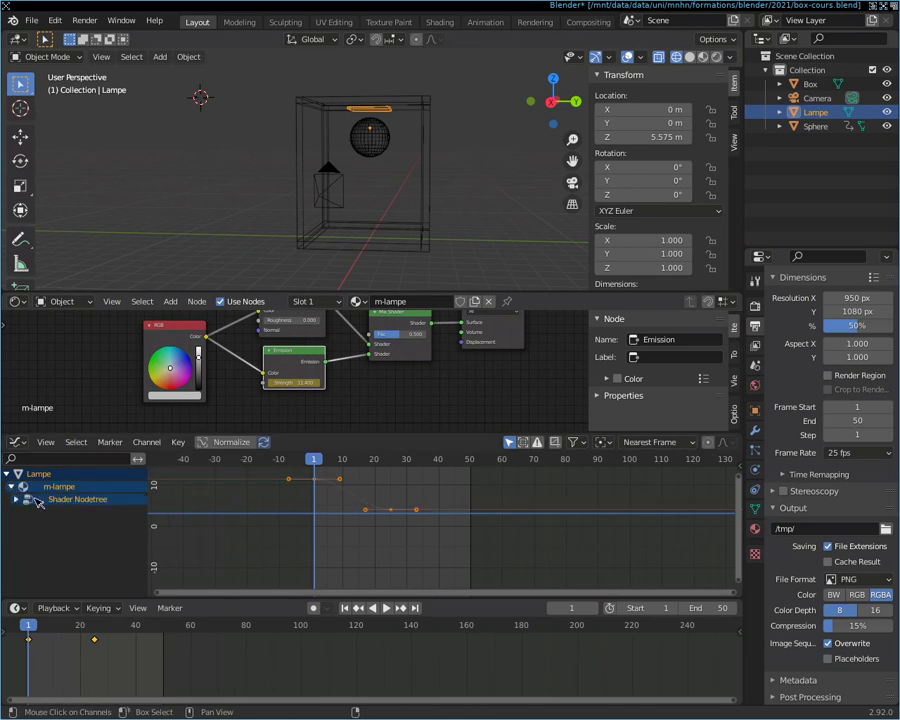
click(16, 499)
click(70, 511)
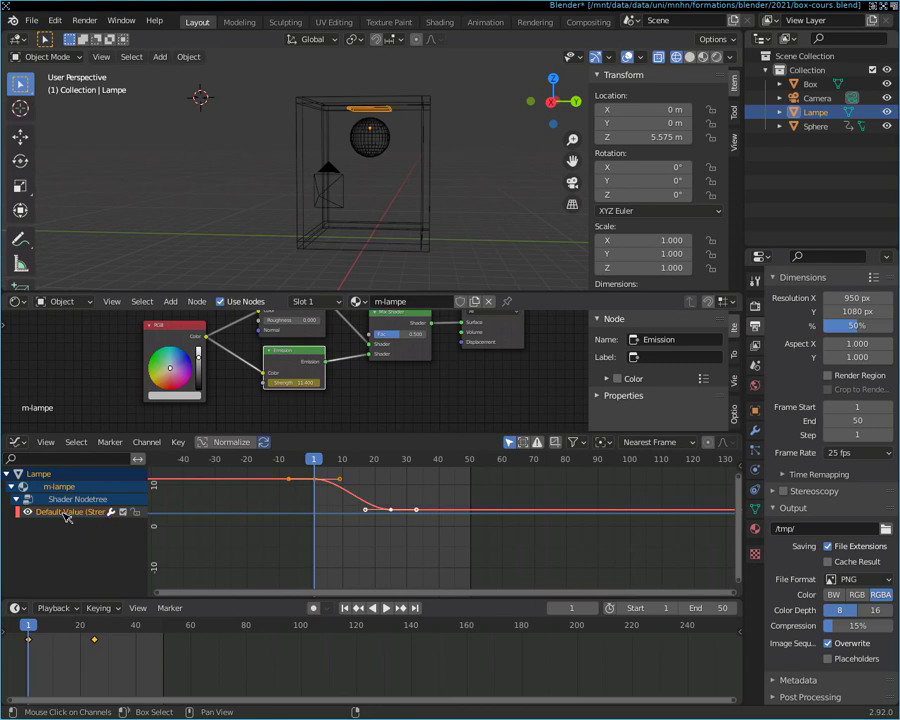
click(180, 443)
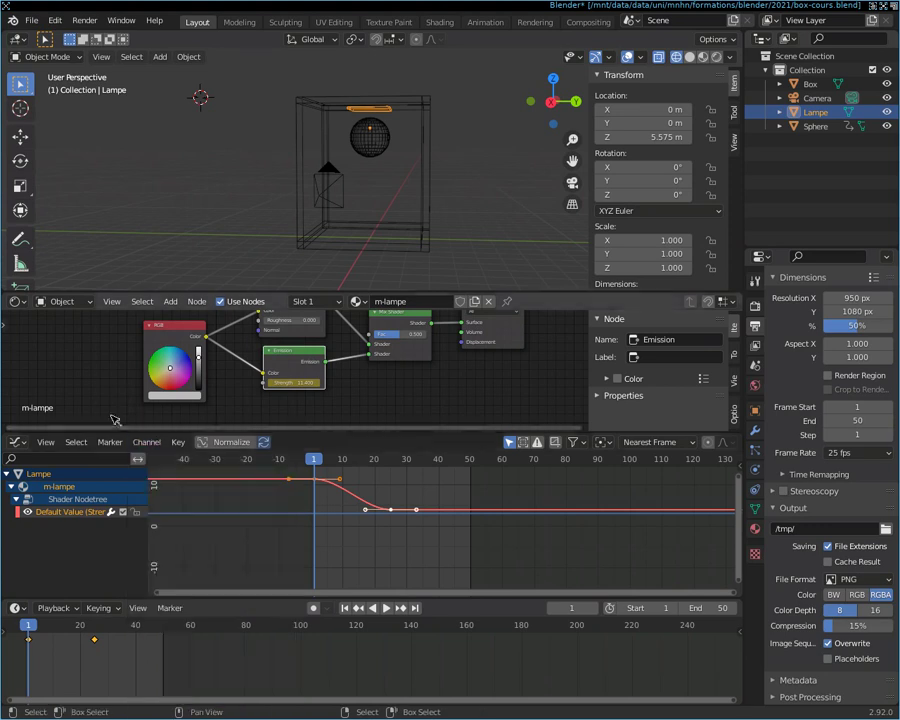
Step: Browse the Graph Editor's Marker, Select and View menus
click(110, 442)
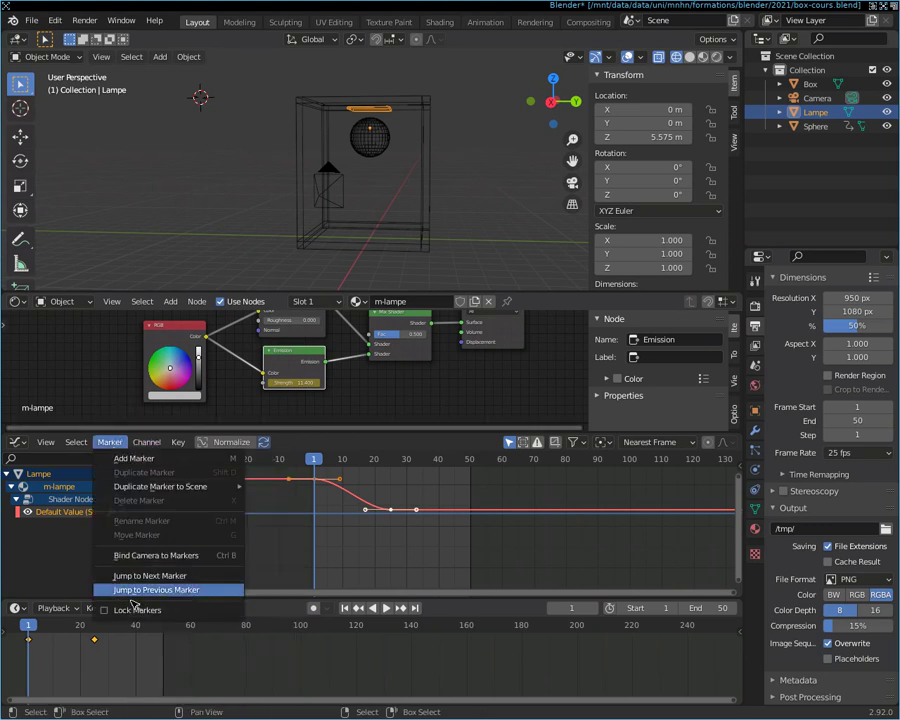
click(76, 442)
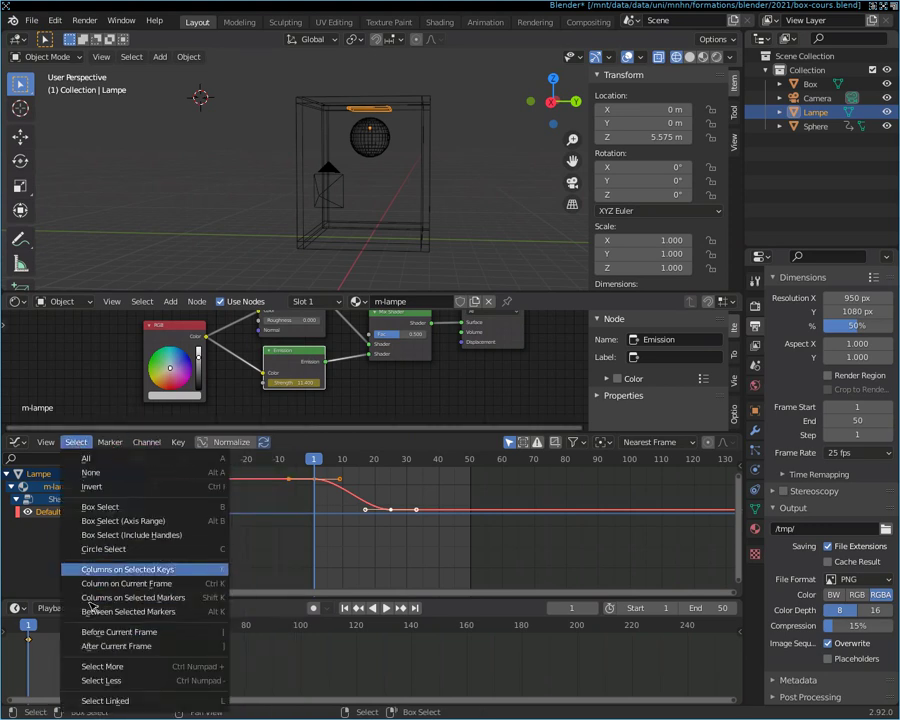
click(46, 442)
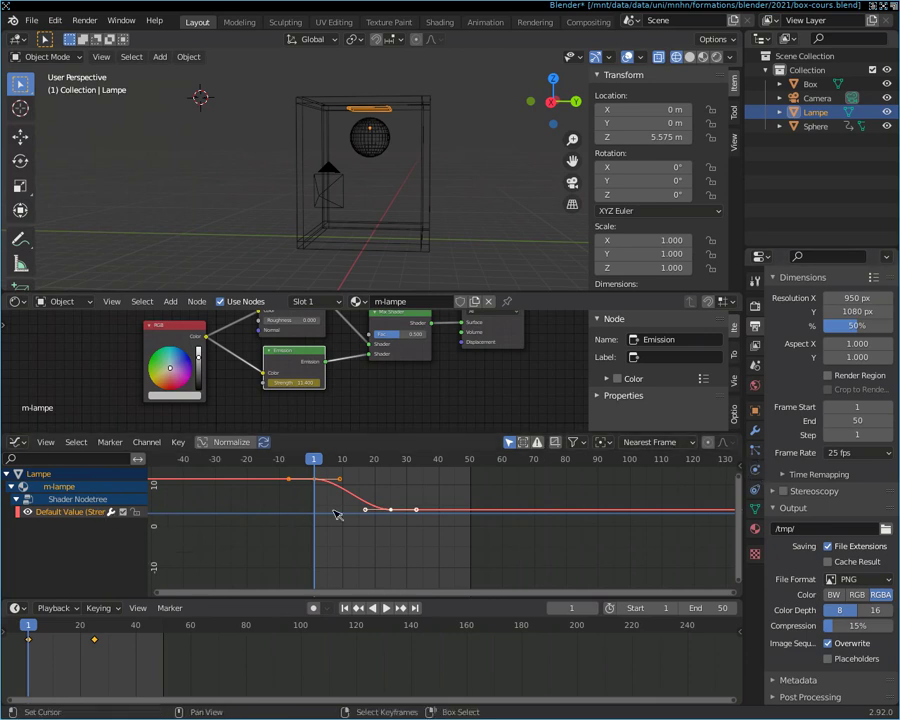
Step: Search 'curv', add a Built-In Function modifier to the strength curve, then preview from frame 1
key(F3)
text(creat)
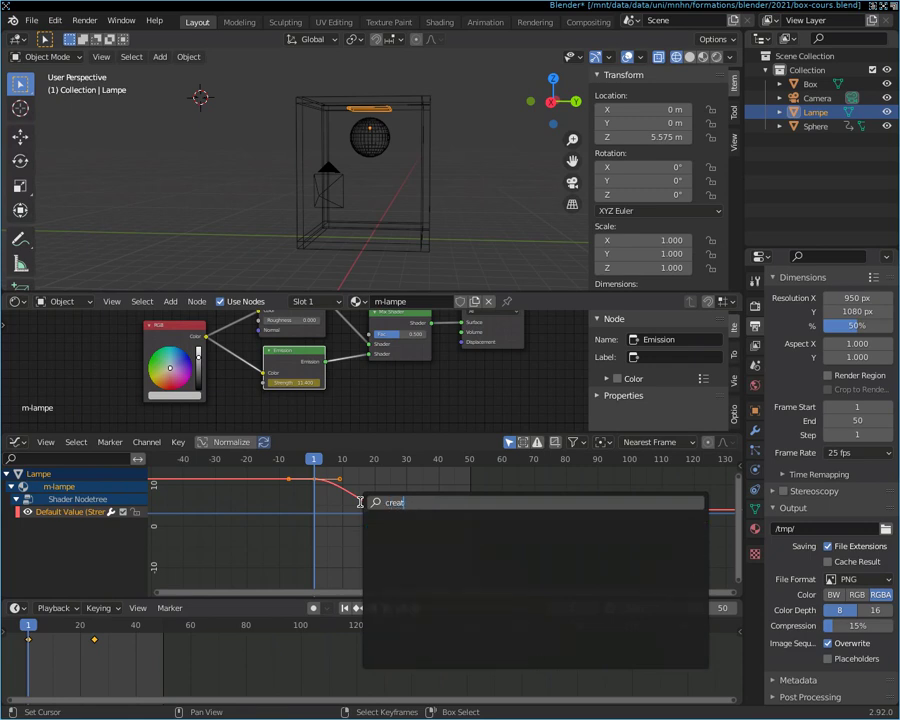
key(BackSpace)
key(BackSpace)
key(BackSpace)
key(BackSpace)
key(BackSpace)
text(curv)
key(Down)
key(Down)
key(Down)
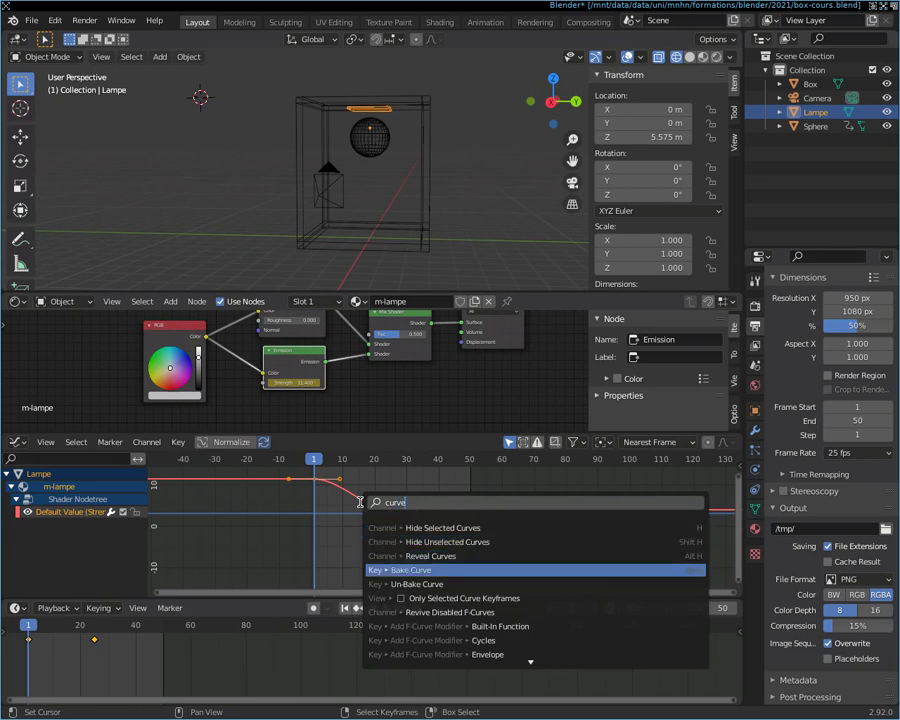
key(Down)
key(Down)
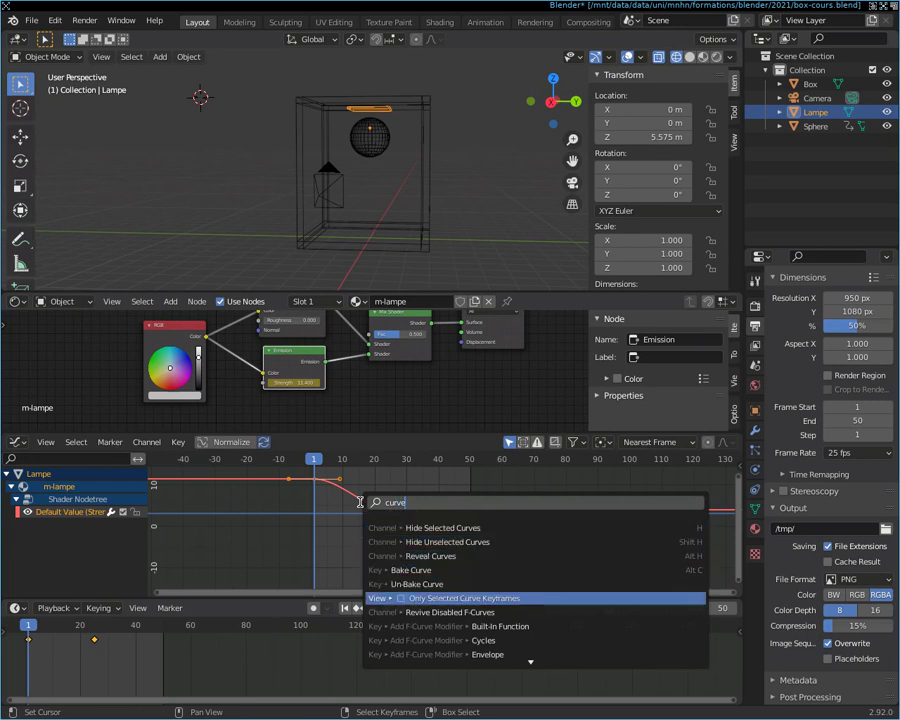
key(Down)
key(Down)
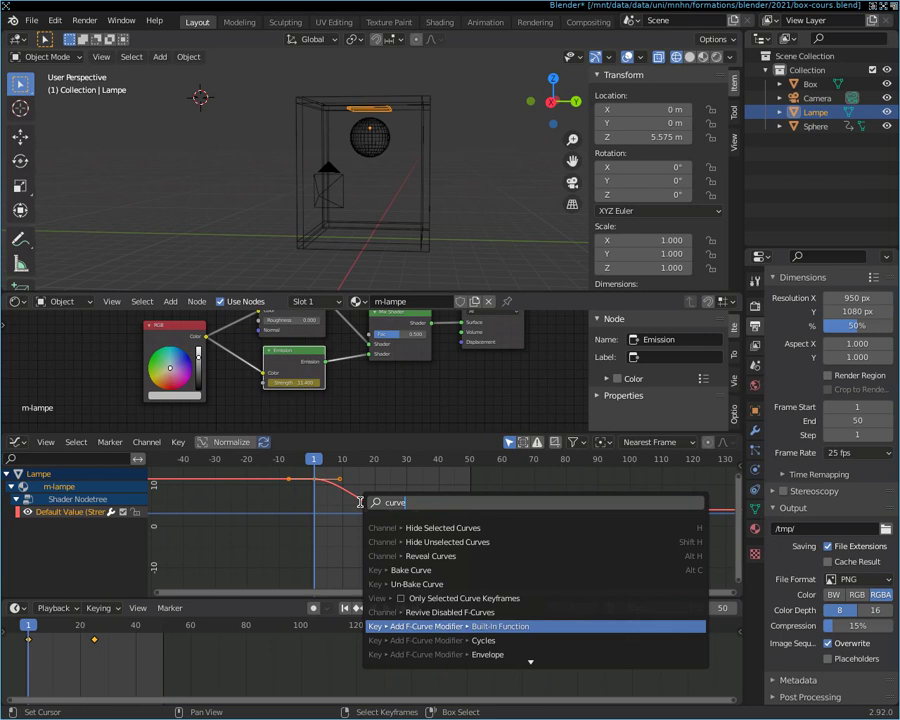
key(Return)
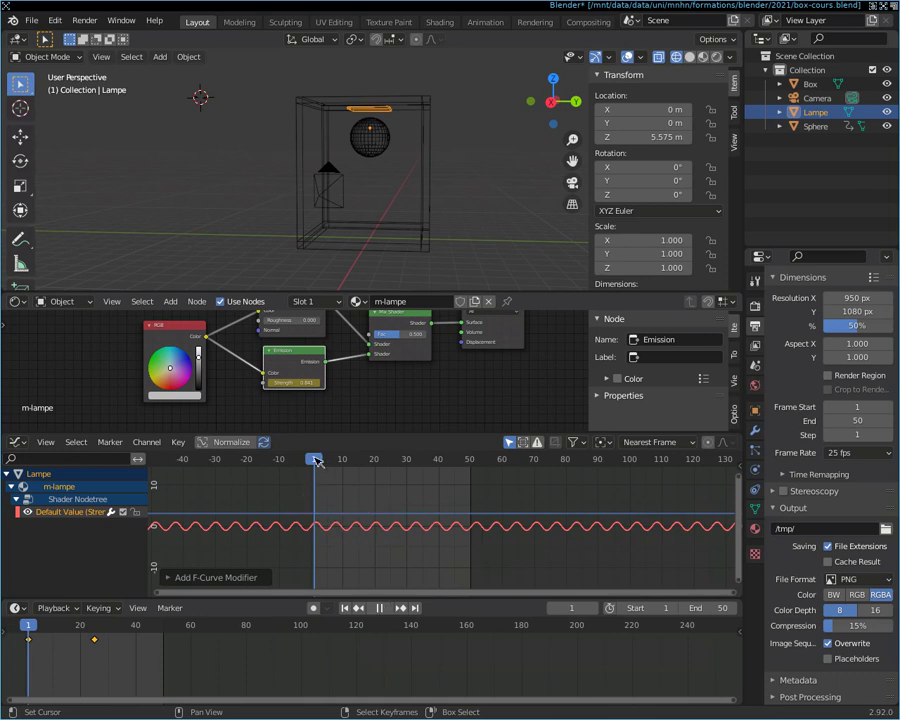
drag(313, 458, 430, 476)
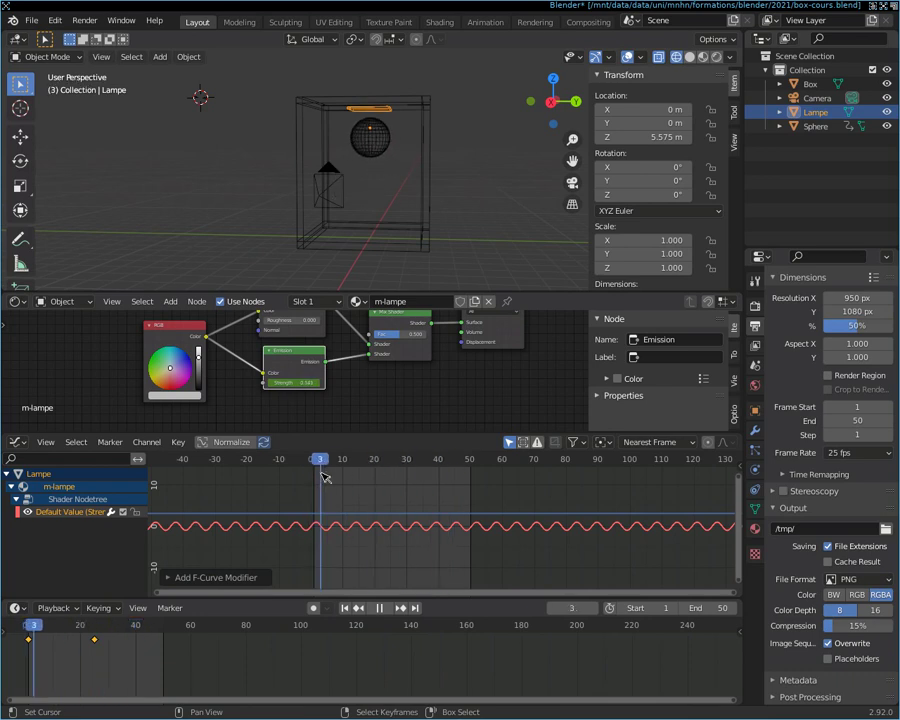
key(Escape)
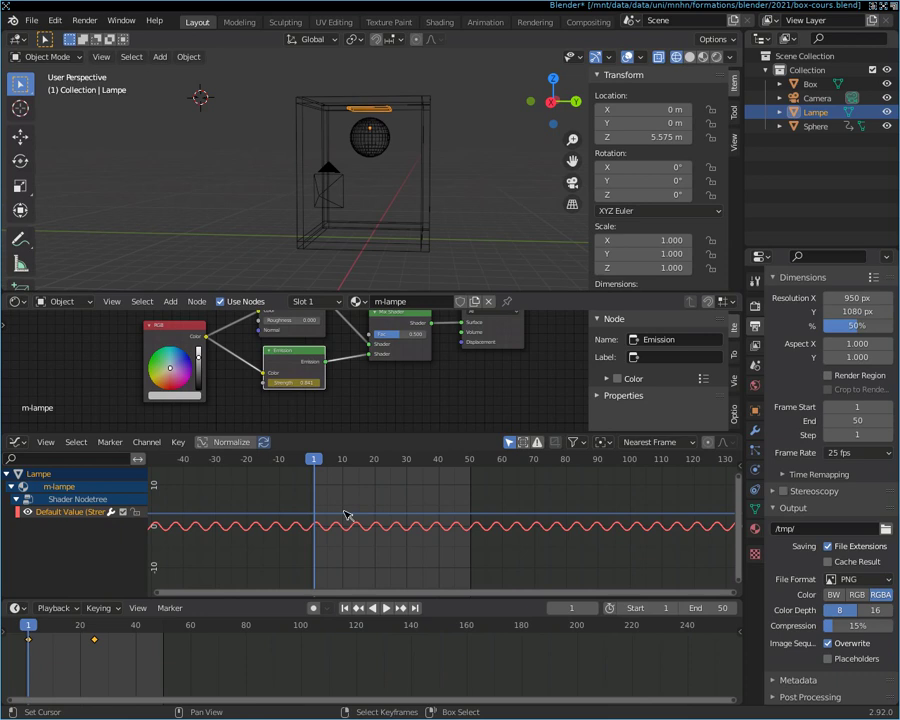
Step: Add another F-Curve modifier and switch its type from Generator to Noise
key(F3)
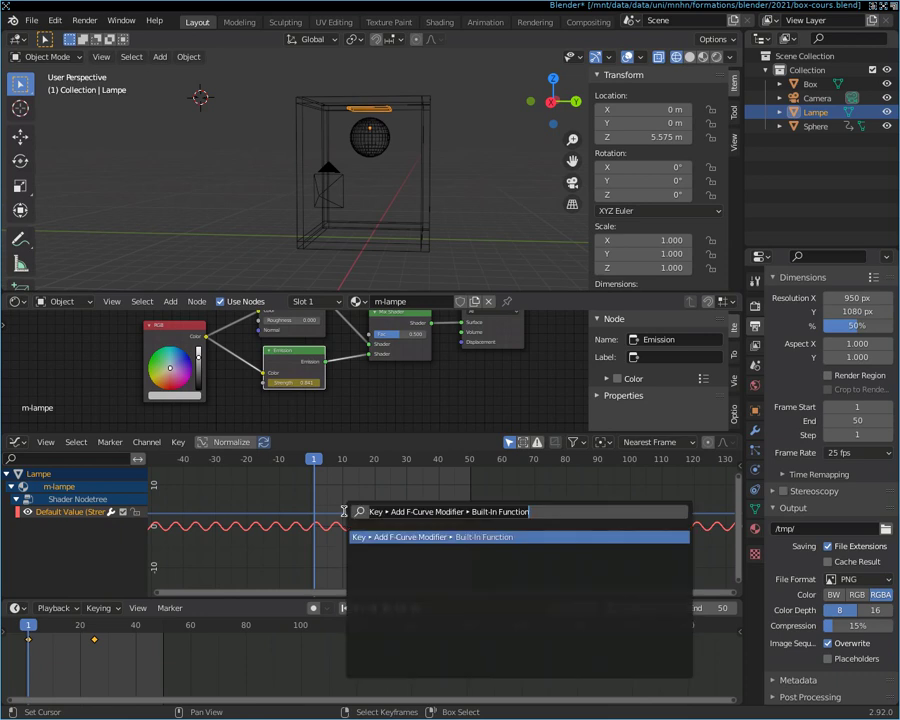
key(Return)
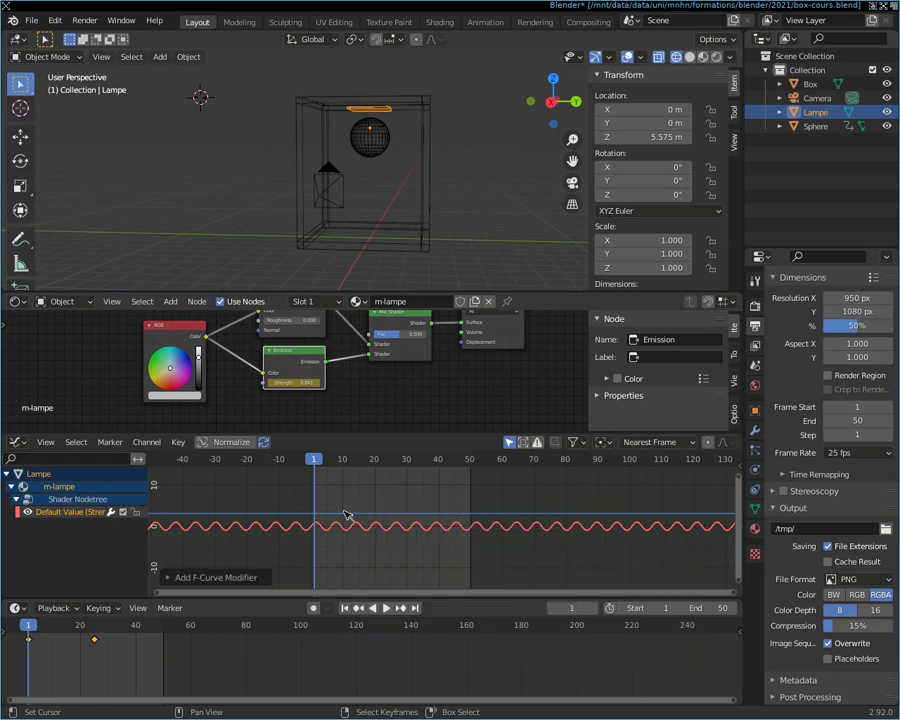
click(167, 578)
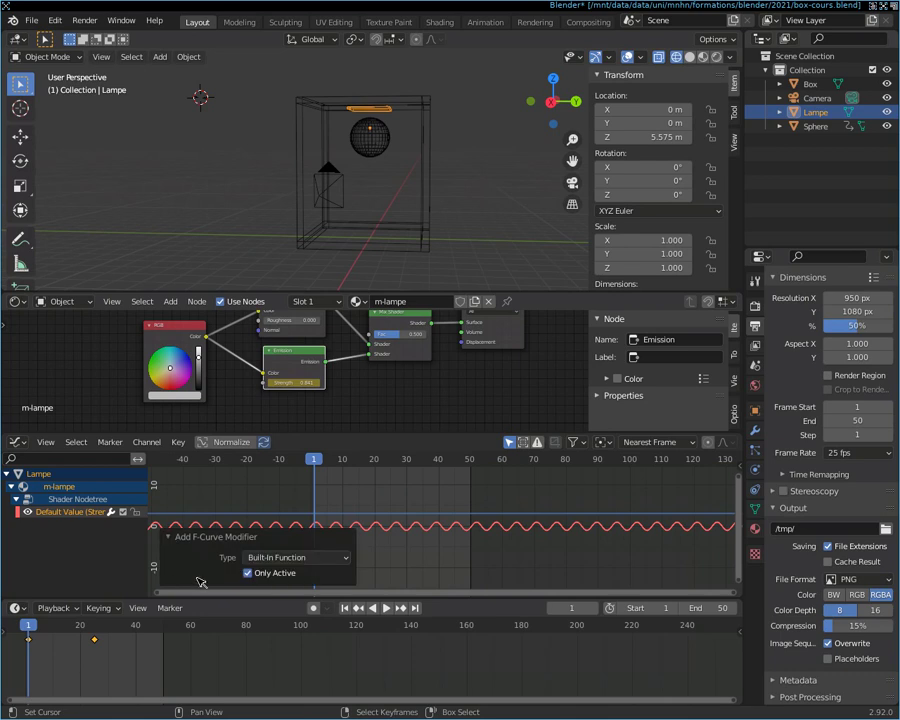
click(302, 559)
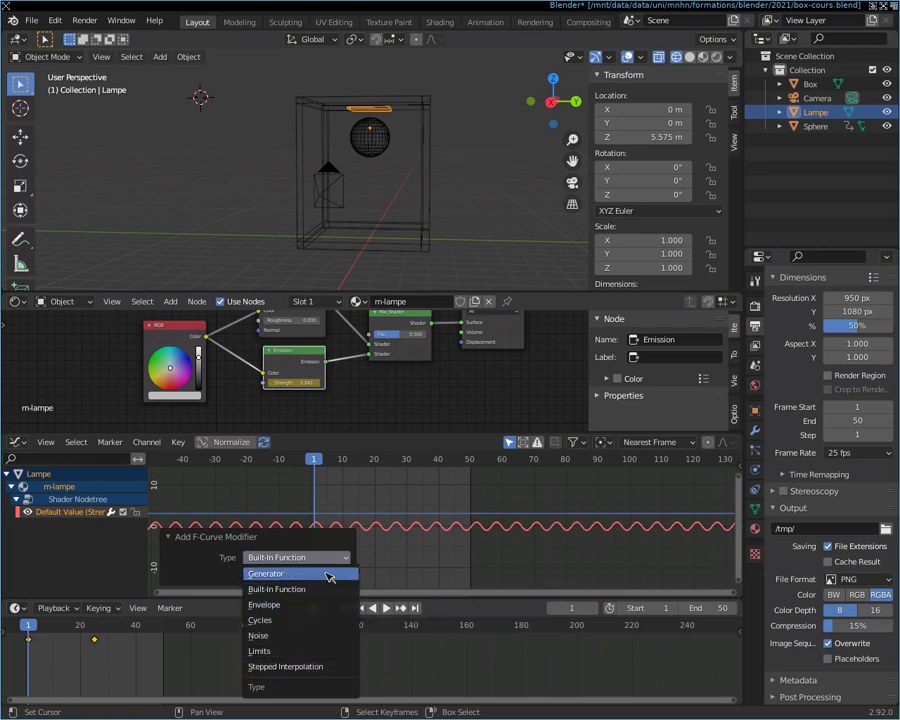
click(330, 575)
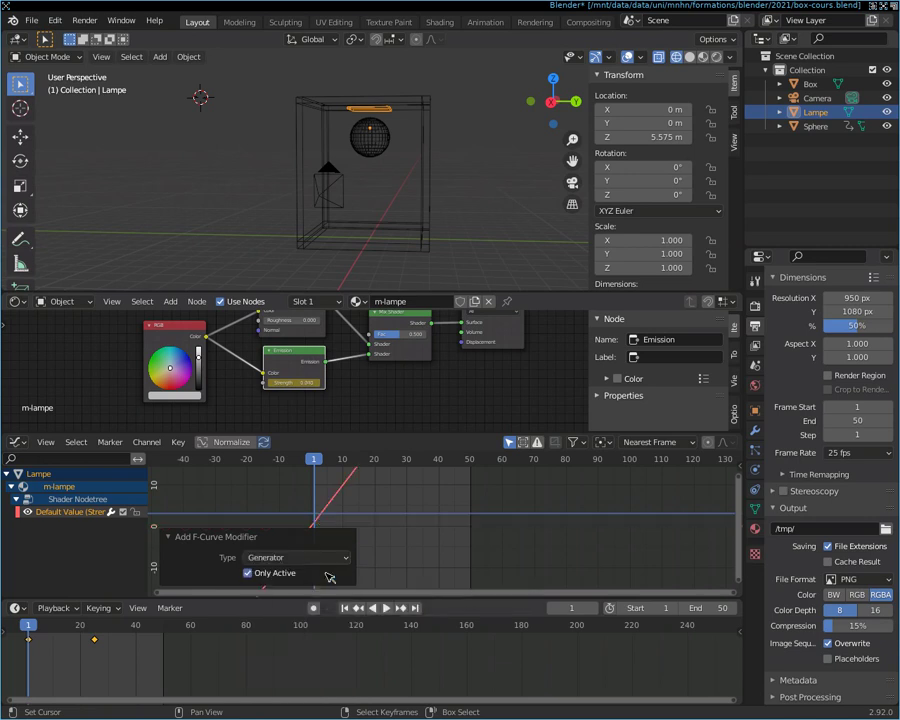
click(300, 557)
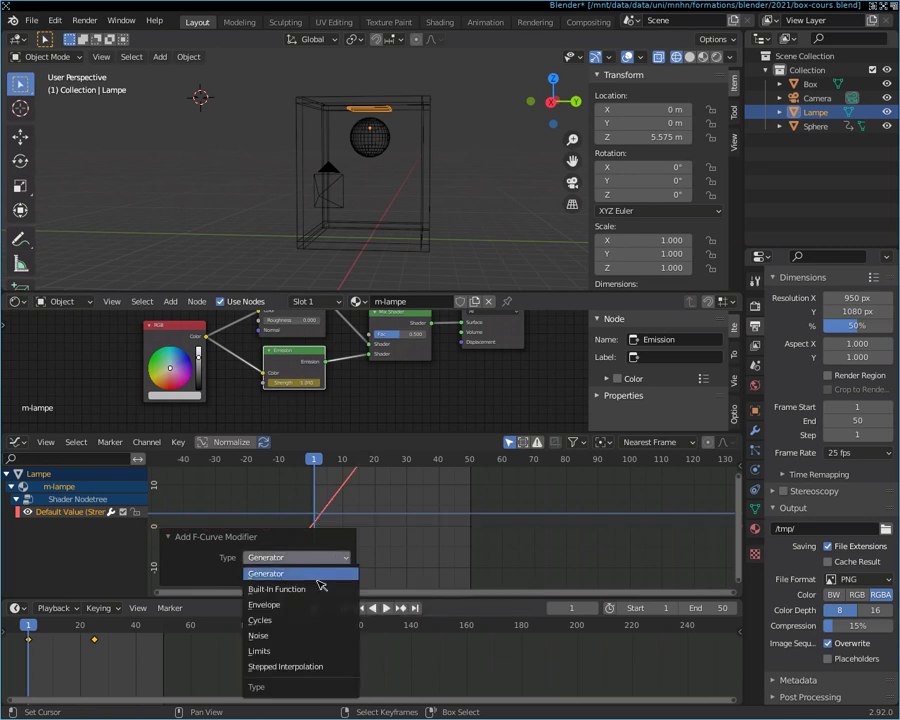
click(316, 634)
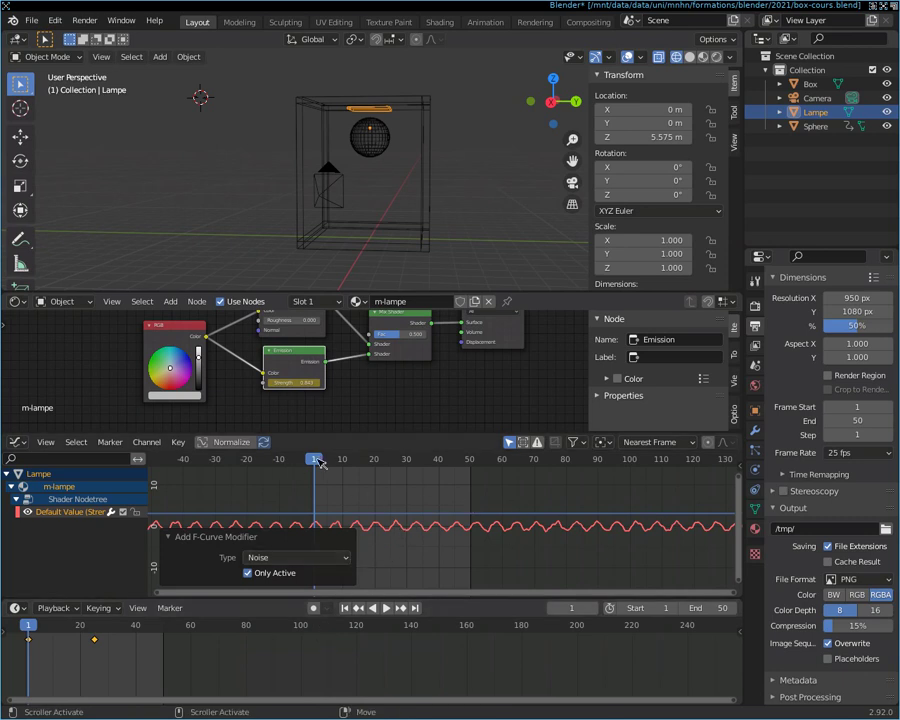
Step: Play back the flickering strength, return to frame 1, and browse the input nodes
key(space)
mouse_move(366, 467)
mouse_down()
mouse_move(315, 476)
mouse_move(393, 485)
mouse_move(313, 485)
mouse_up()
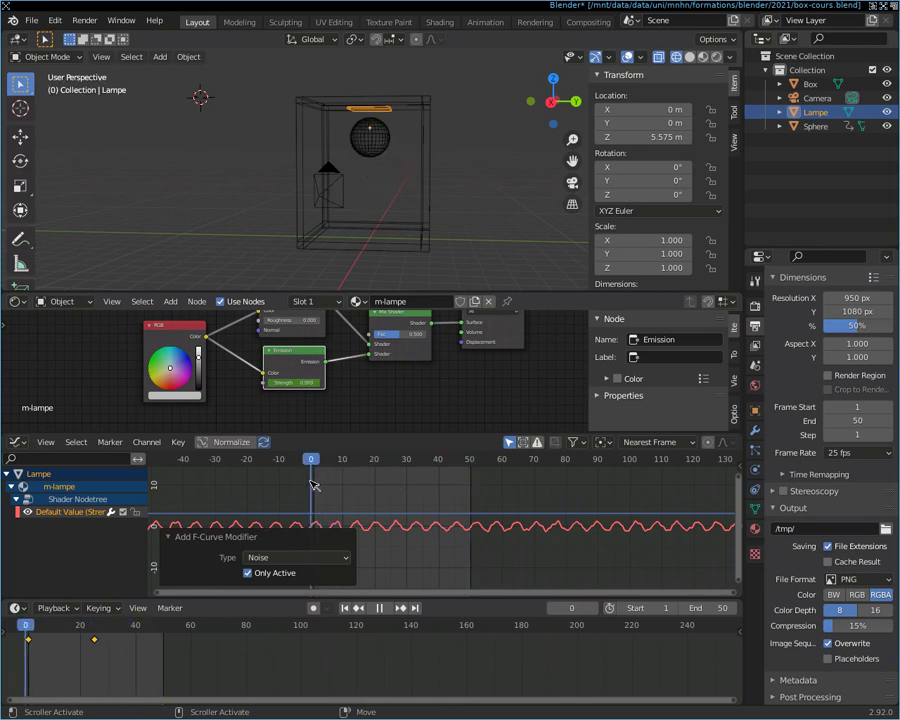
drag(311, 485, 314, 490)
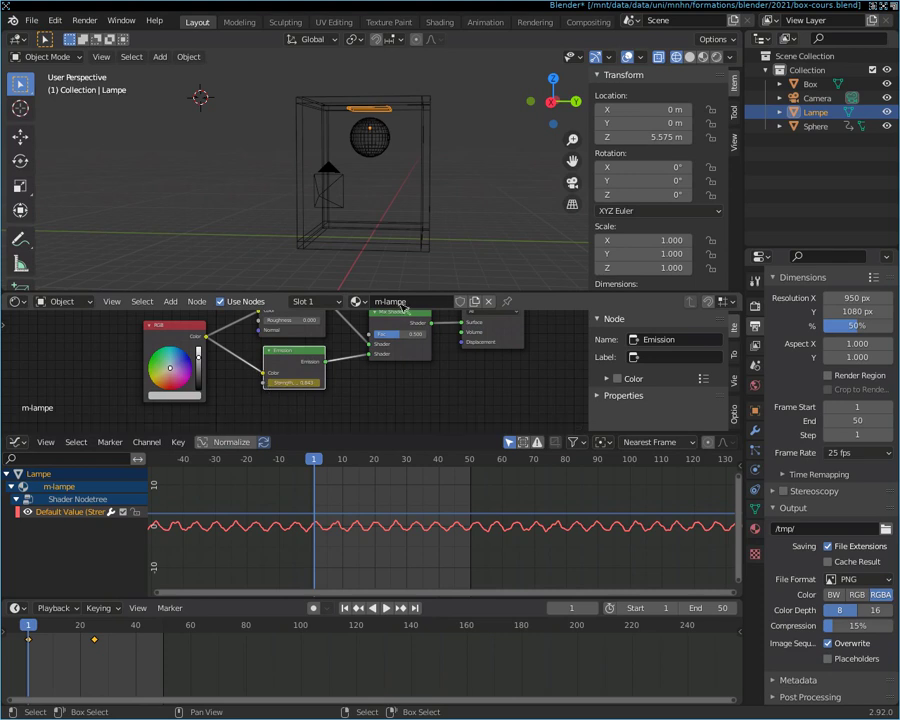
click(170, 301)
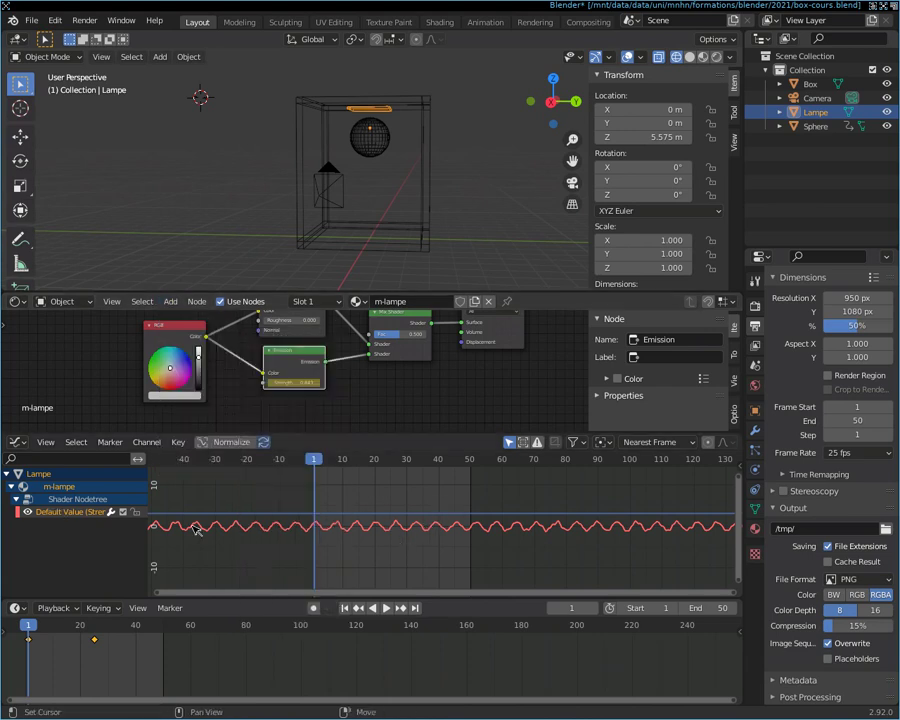
Step: Add another F-Curve modifier set to Envelope and collapse the modifier panel
key(F3)
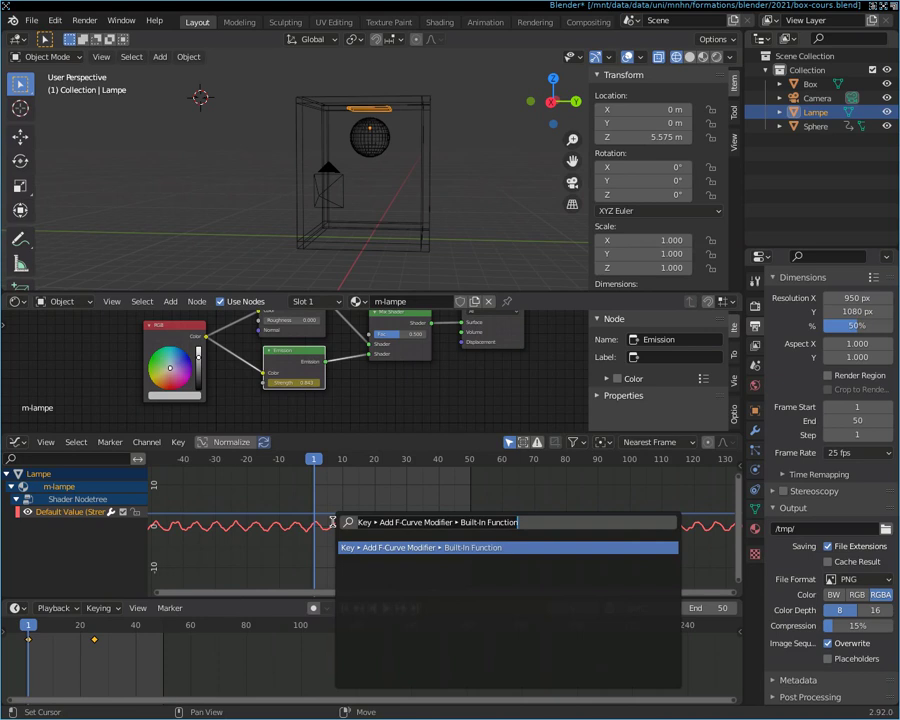
click(387, 547)
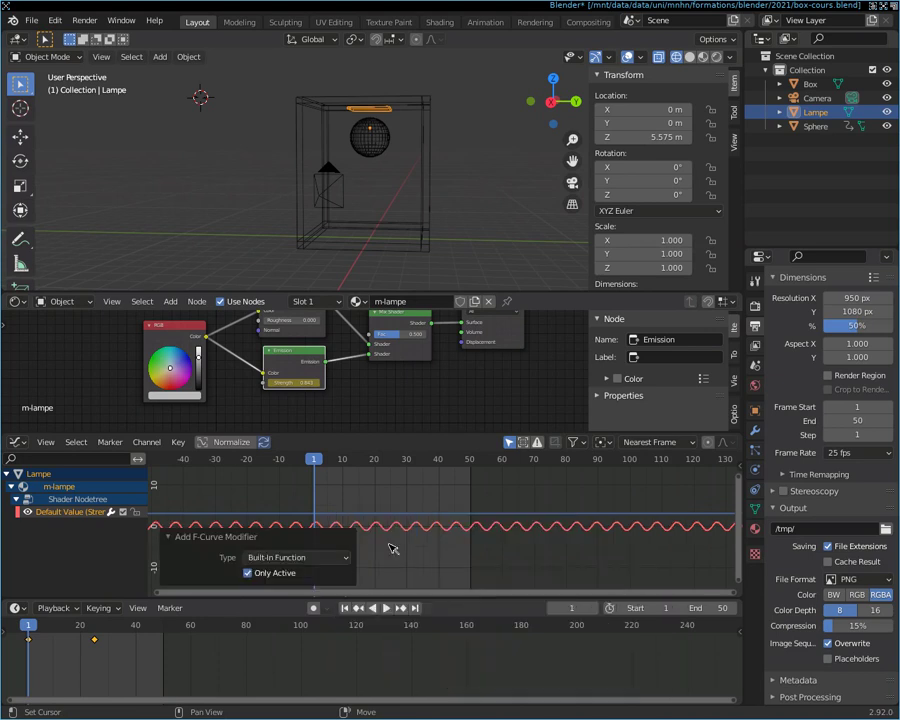
click(340, 557)
click(322, 604)
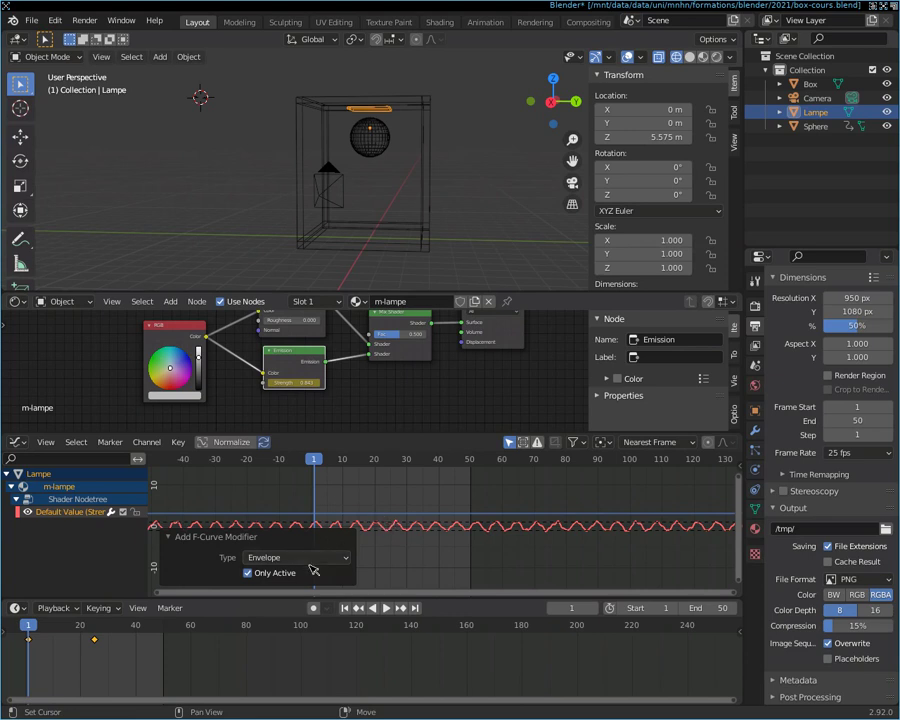
click(177, 538)
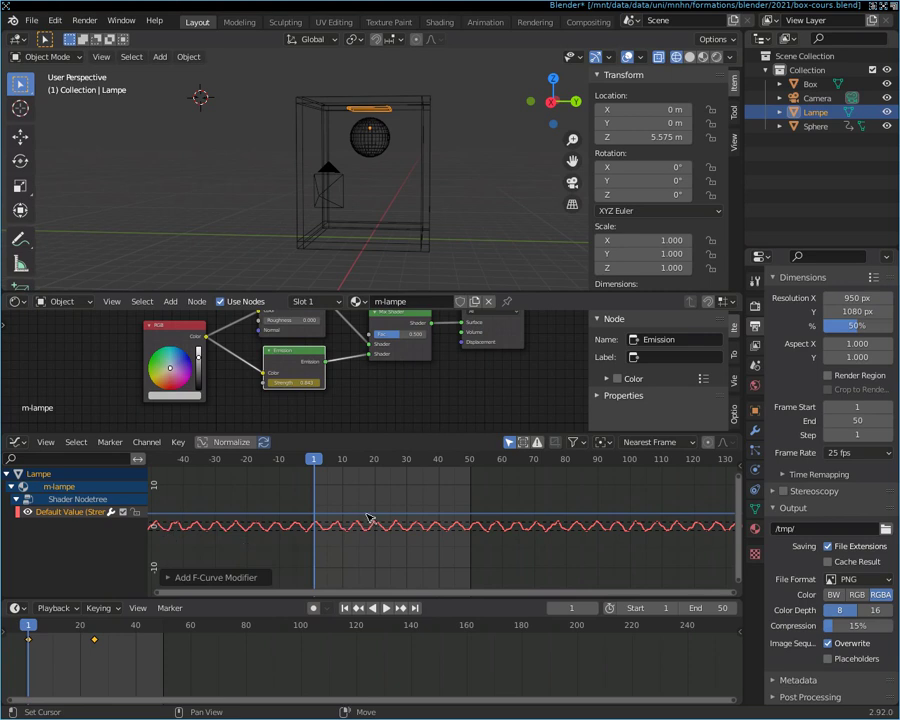
Step: Zoom the graph, scrub back to frame 0, and open Add > Input in the Shader Editor
scroll(367, 518, up, 1)
scroll(365, 520, up, 2)
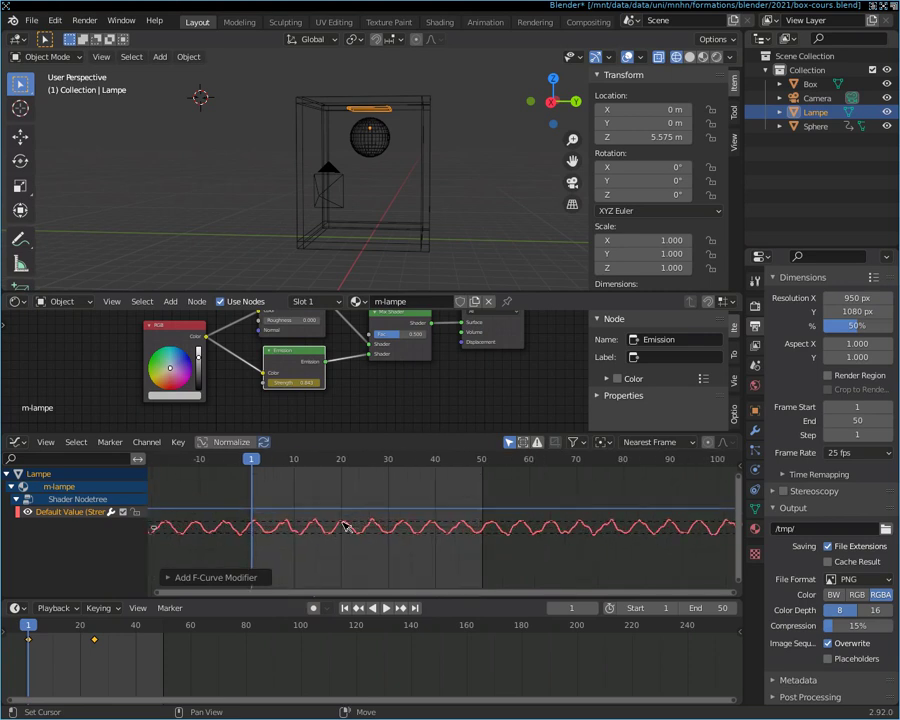
scroll(343, 526, up, 2)
mouse_move(300, 512)
mouse_down()
mouse_move(310, 524)
mouse_move(346, 524)
mouse_move(200, 524)
mouse_up()
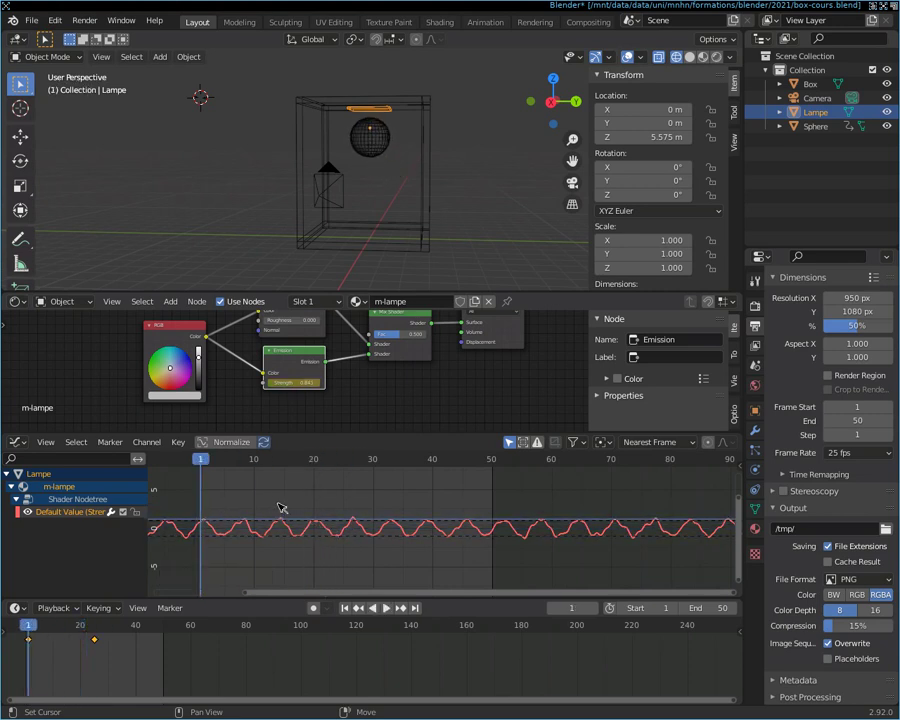
mouse_move(282, 497)
mouse_down()
mouse_move(303, 542)
mouse_move(320, 544)
mouse_move(206, 540)
mouse_up()
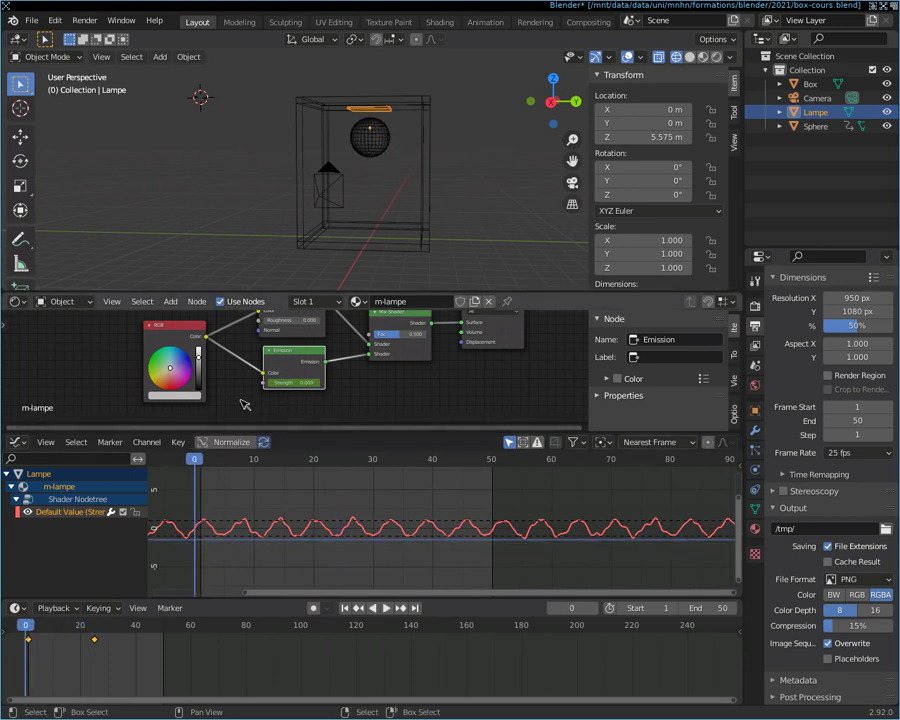
click(170, 301)
mouse_move(192, 338)
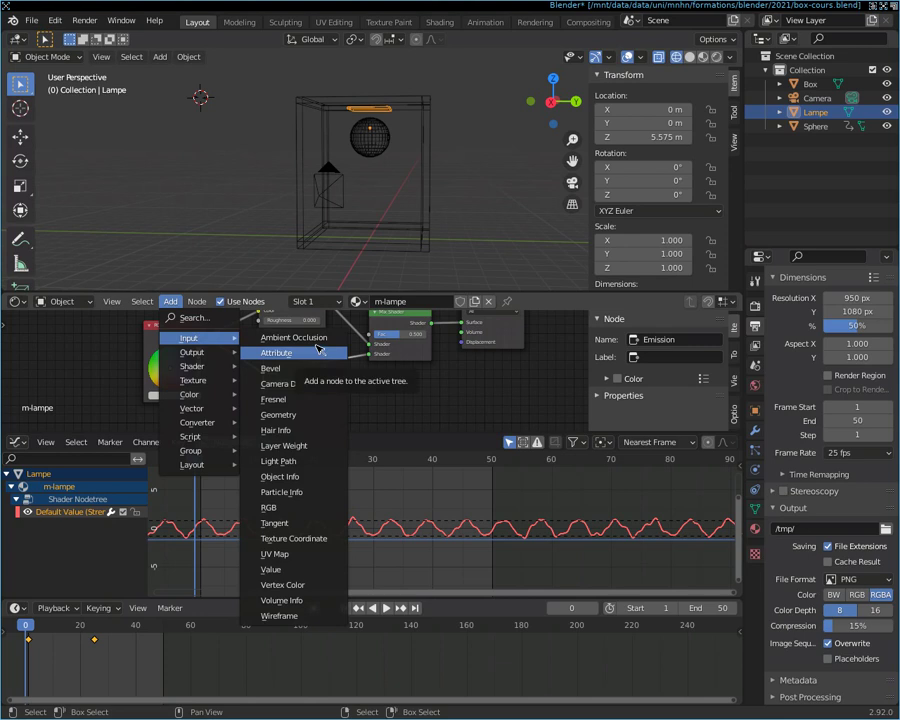
Step: Add a Value node and place it beside the RGB node
click(316, 569)
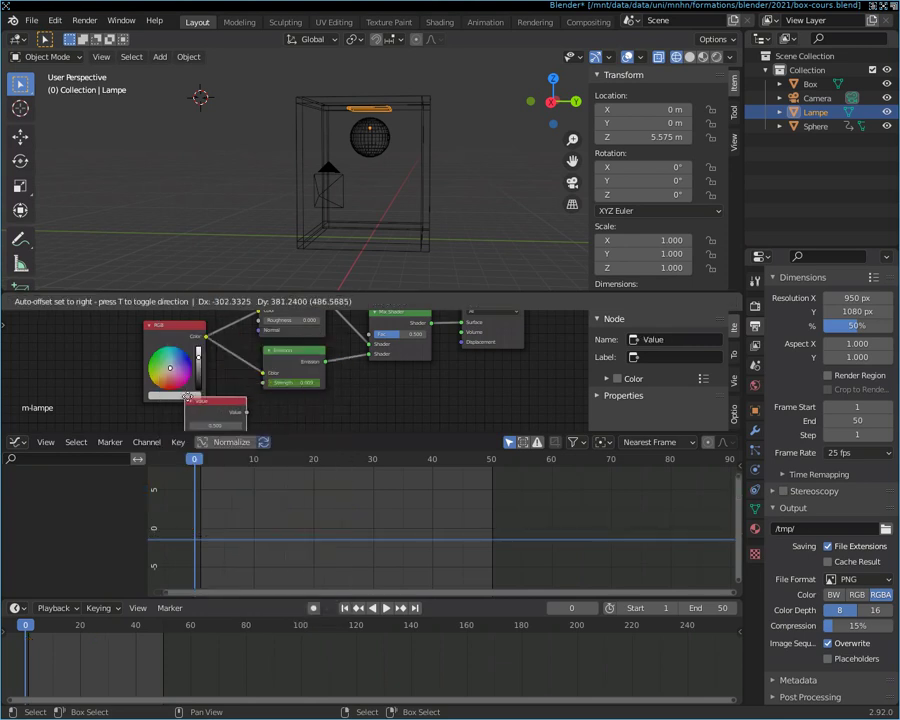
click(192, 401)
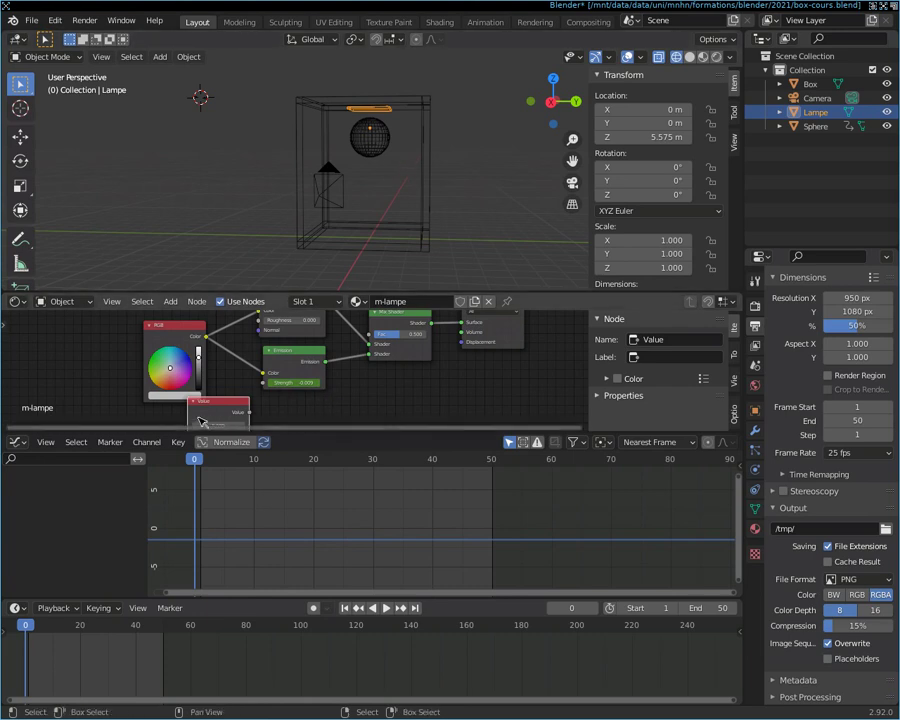
drag(204, 403, 174, 402)
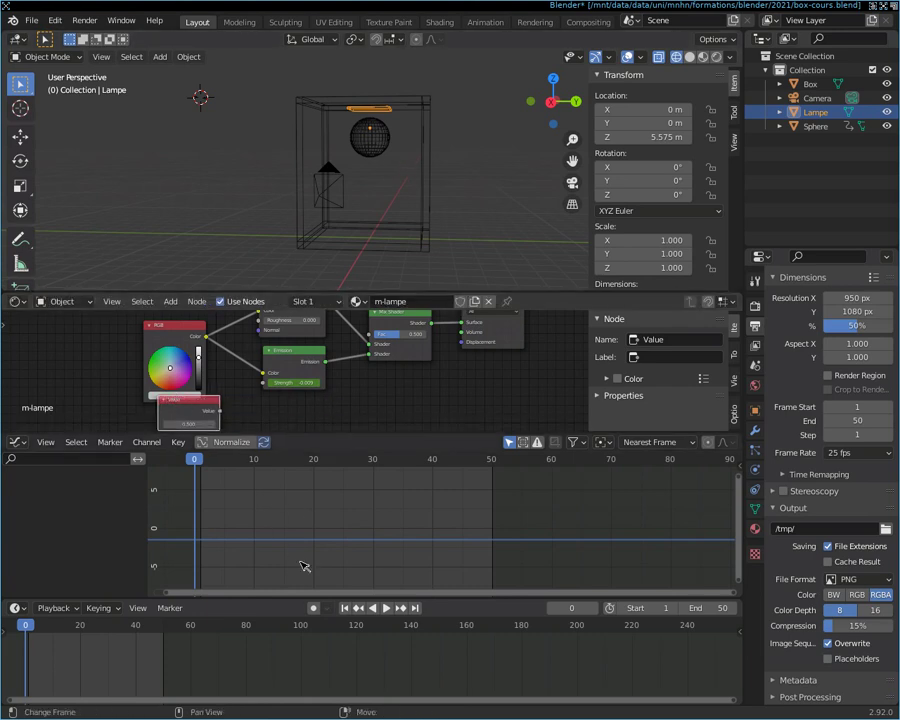
Step: Clear the keyframes on the Emission node's Strength value
click(291, 382)
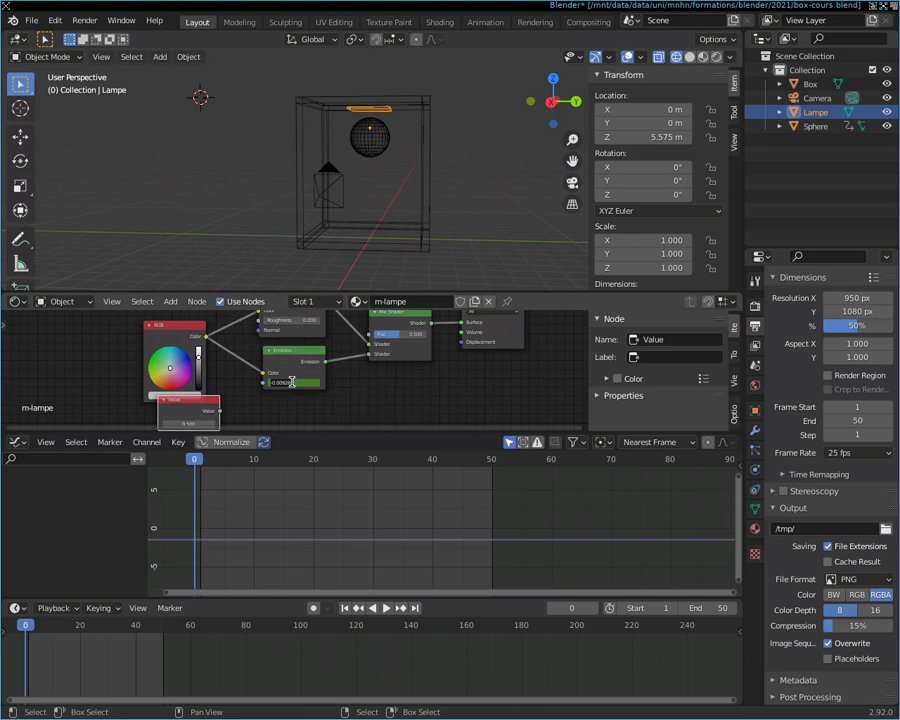
double_click(295, 382)
key(Return)
click(297, 371)
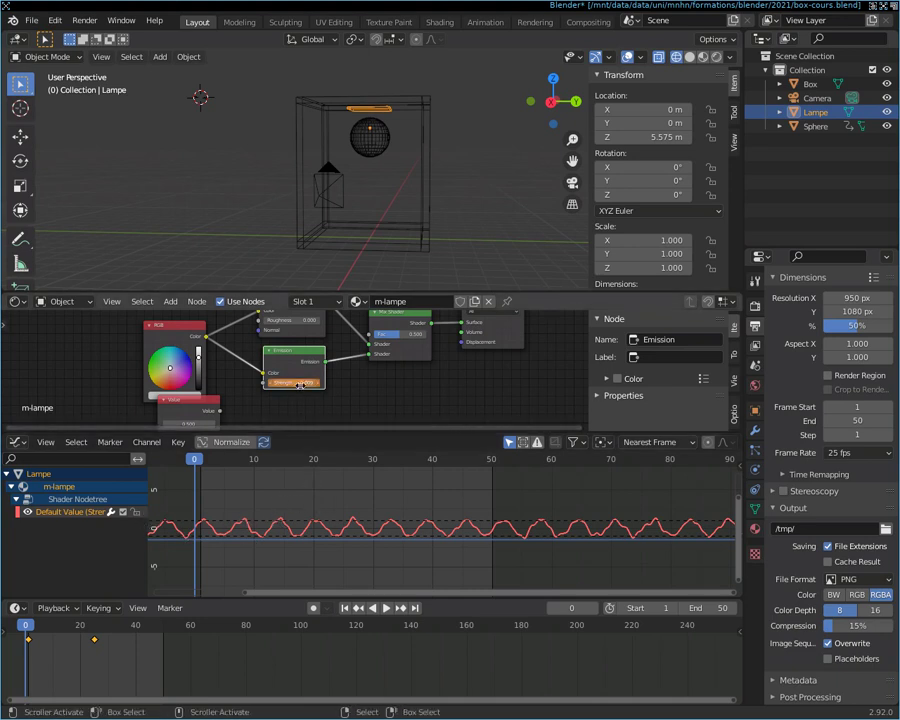
key(F3)
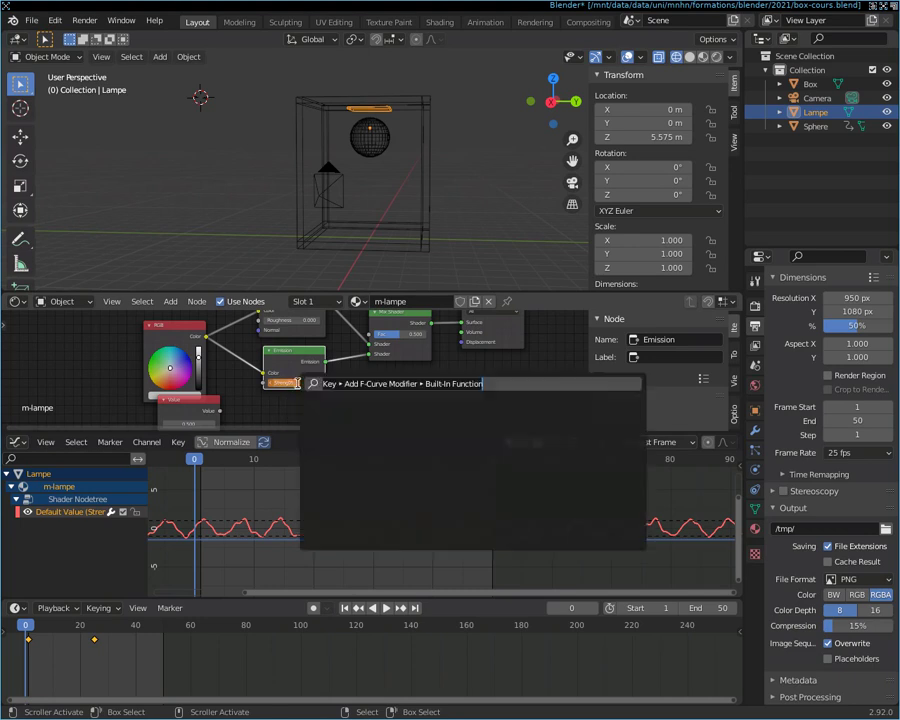
key(Escape)
right_click(297, 382)
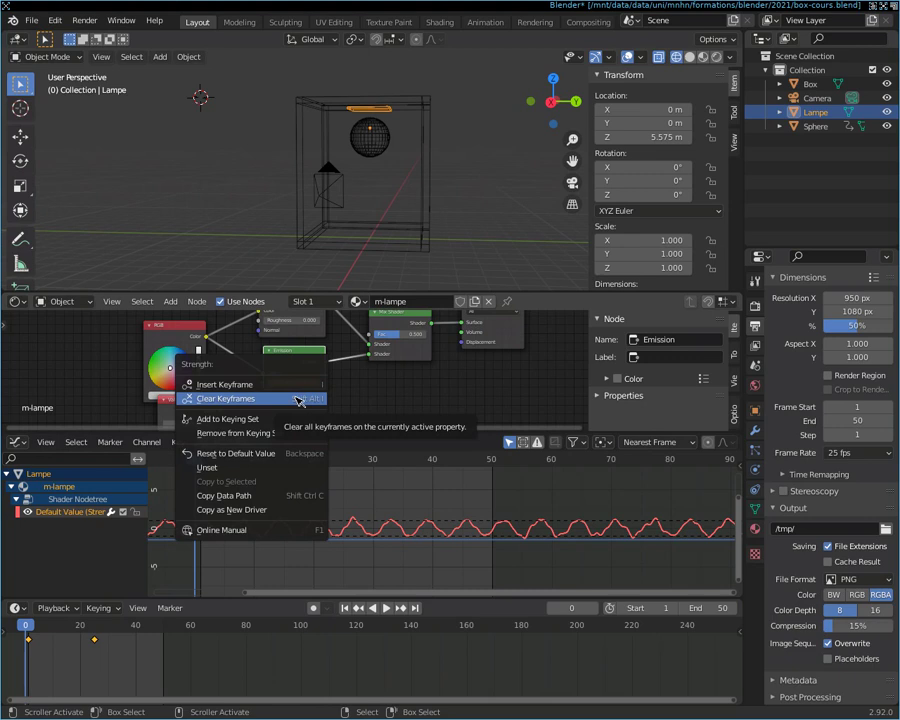
click(297, 399)
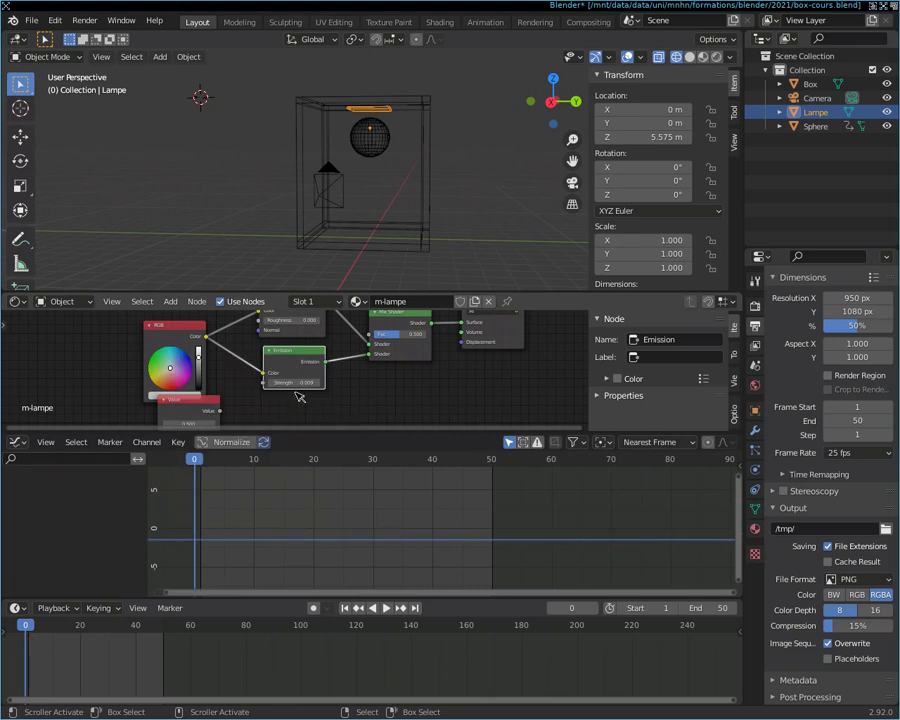
Step: On frame 1, rearrange the Value and RGB nodes and keyframe the Value at 0.500
click(198, 458)
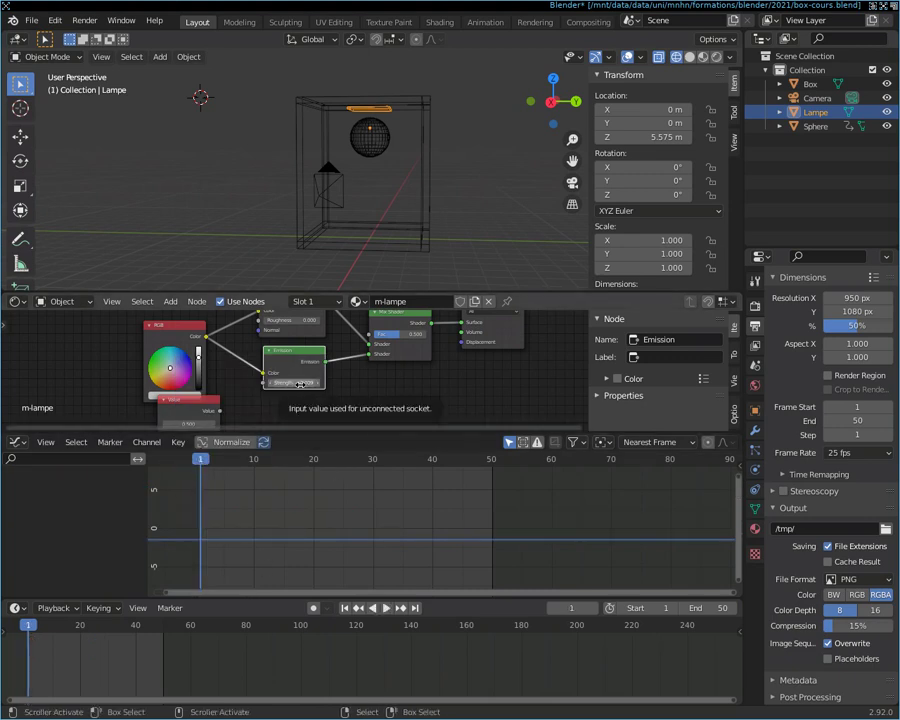
drag(197, 401, 217, 388)
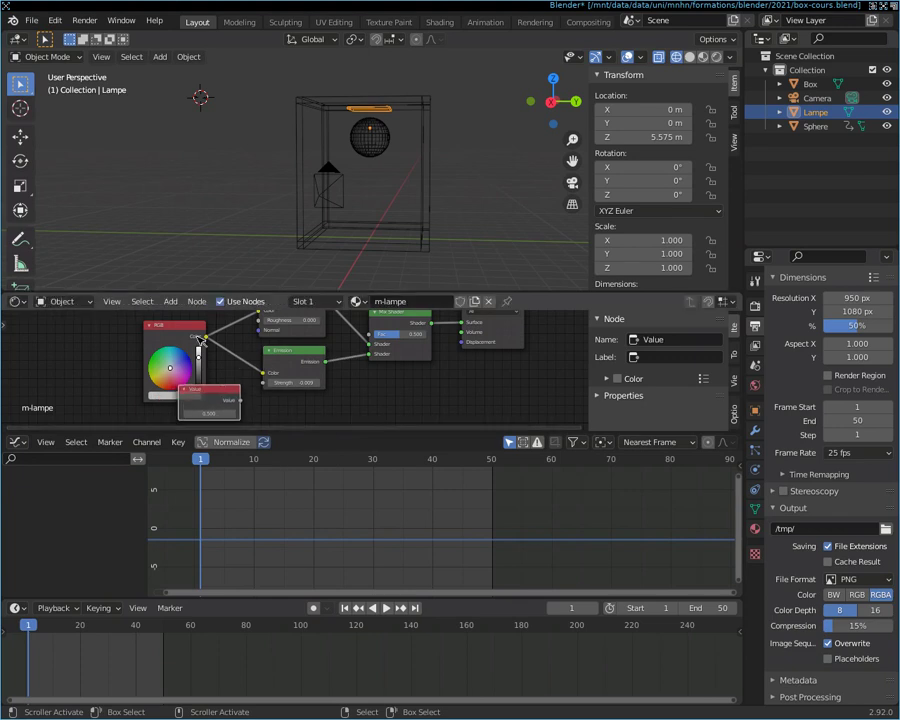
drag(180, 326, 118, 319)
drag(205, 397, 177, 400)
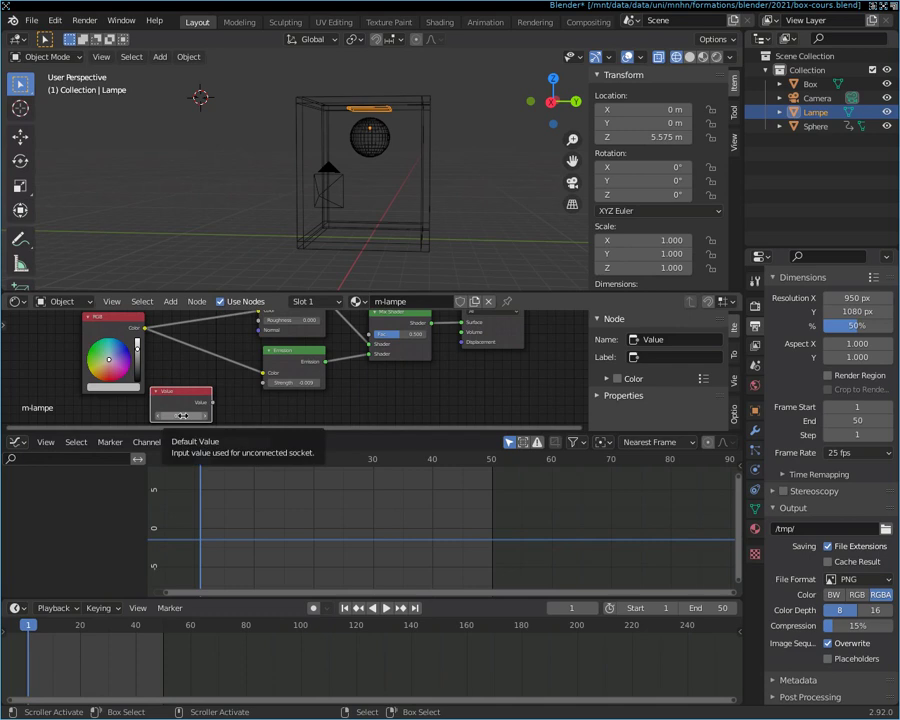
key(i)
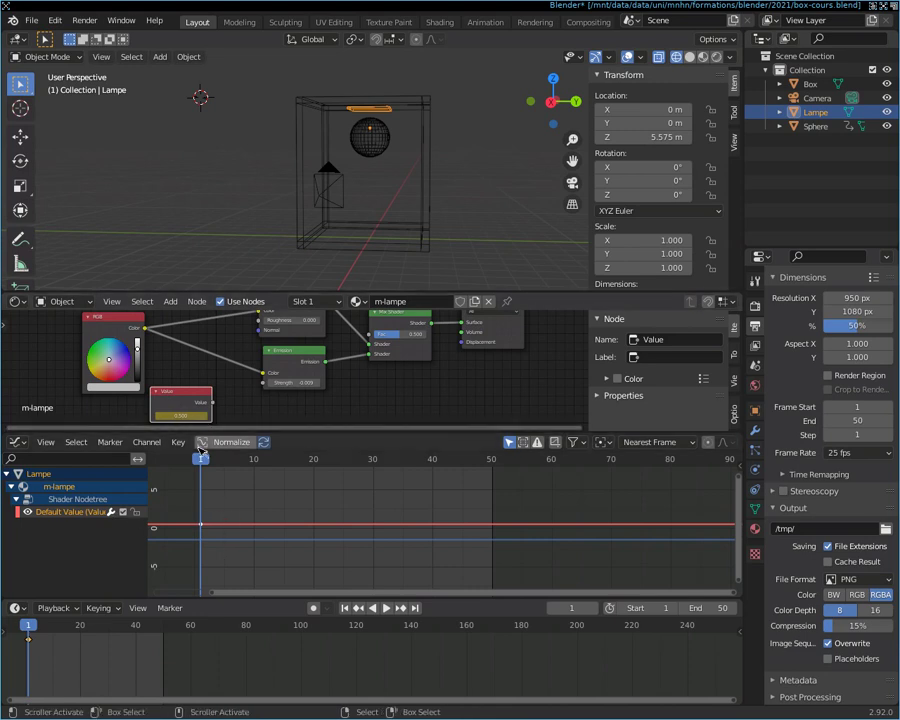
Step: Add a Noise F-Curve modifier to the Value node's 0.500 curve, then open Add > Converter
key(F3)
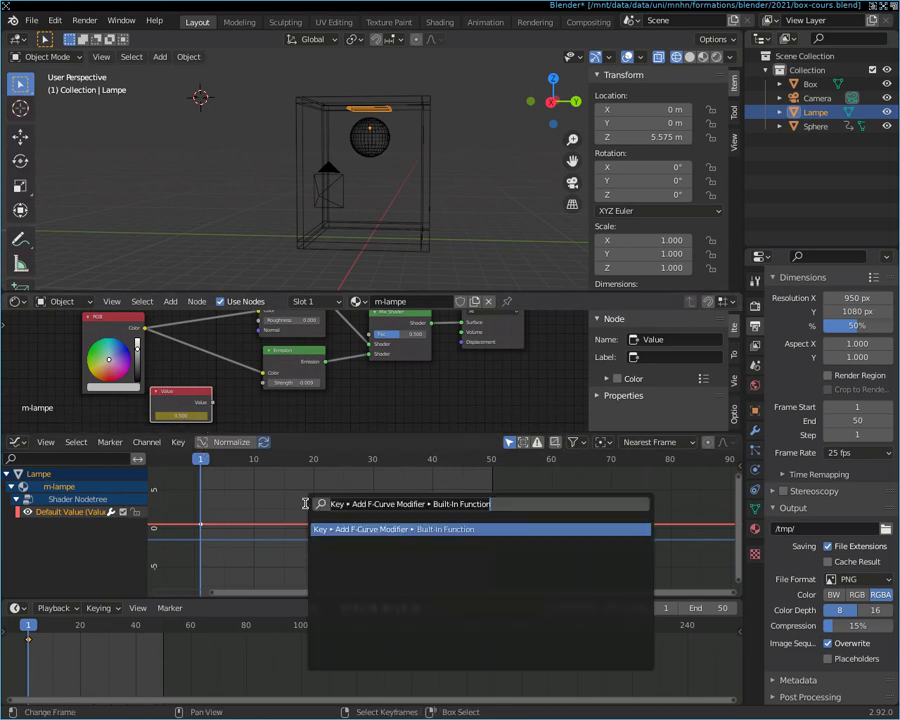
key(Return)
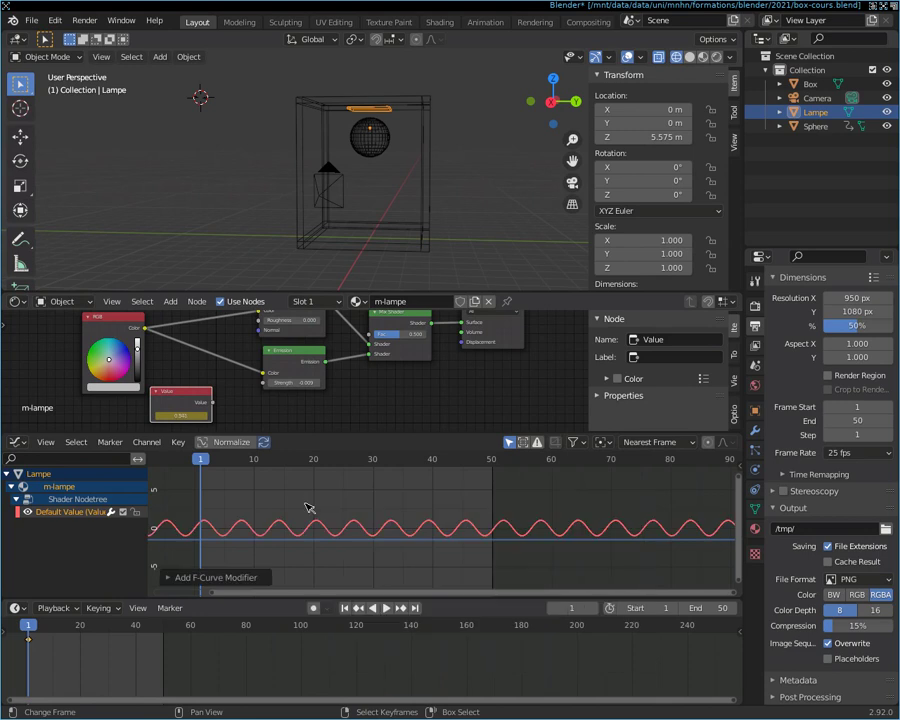
click(167, 578)
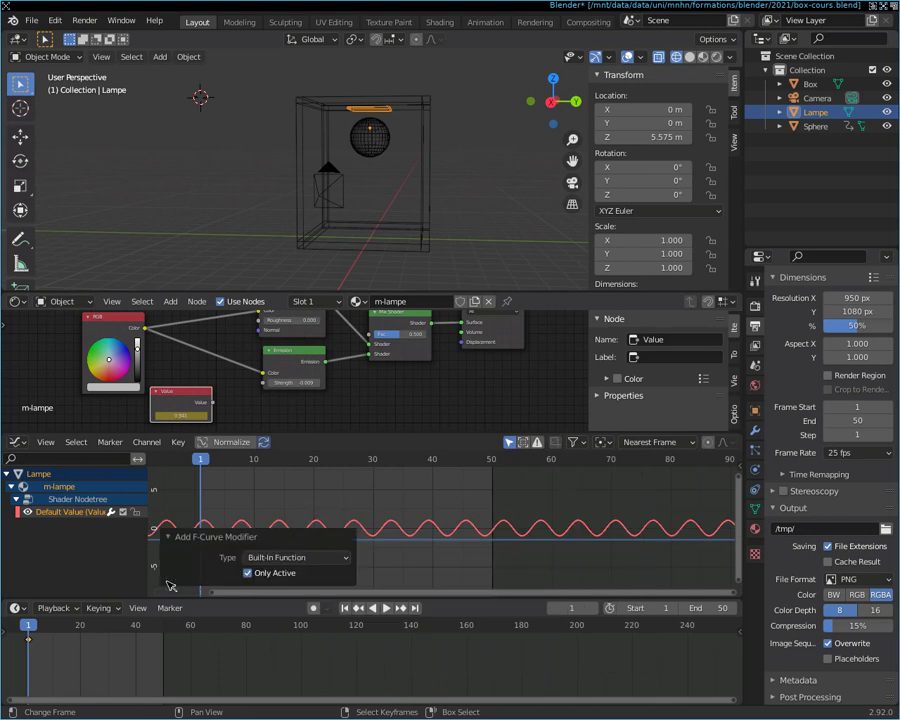
click(297, 558)
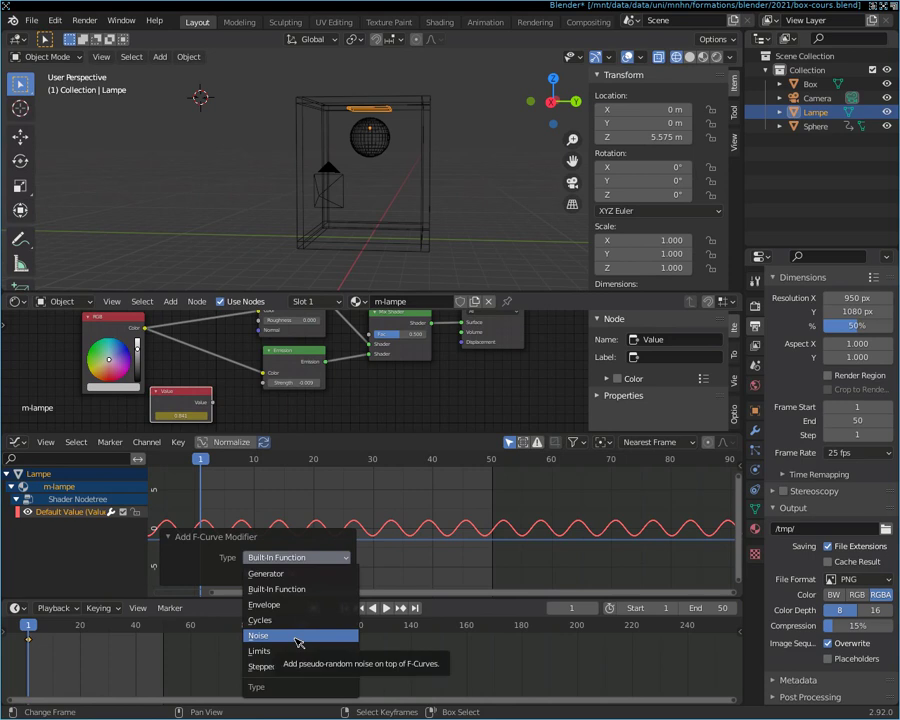
click(297, 640)
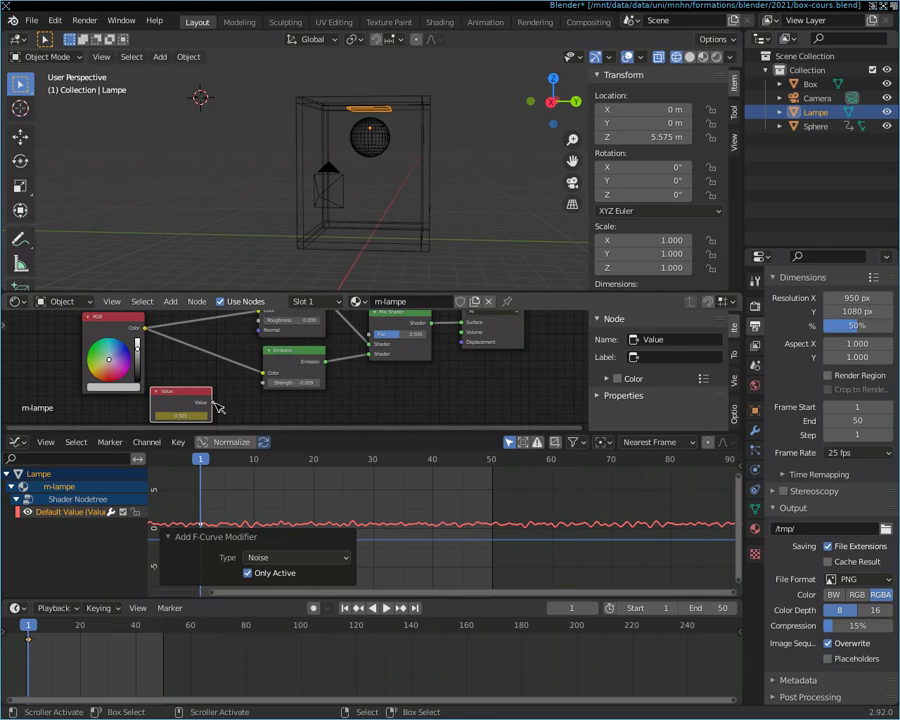
click(170, 301)
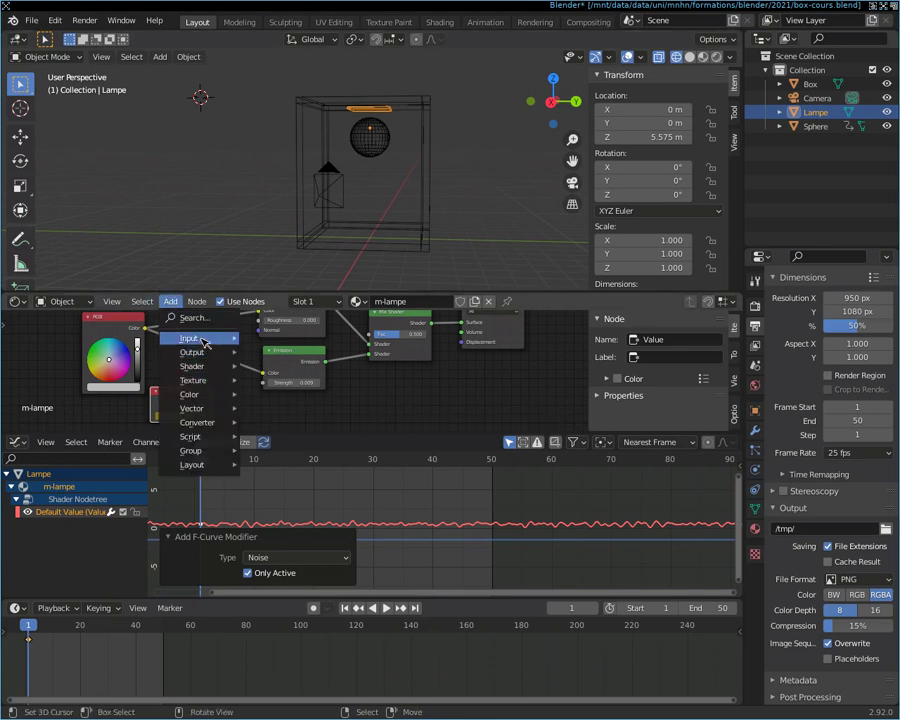
mouse_move(198, 422)
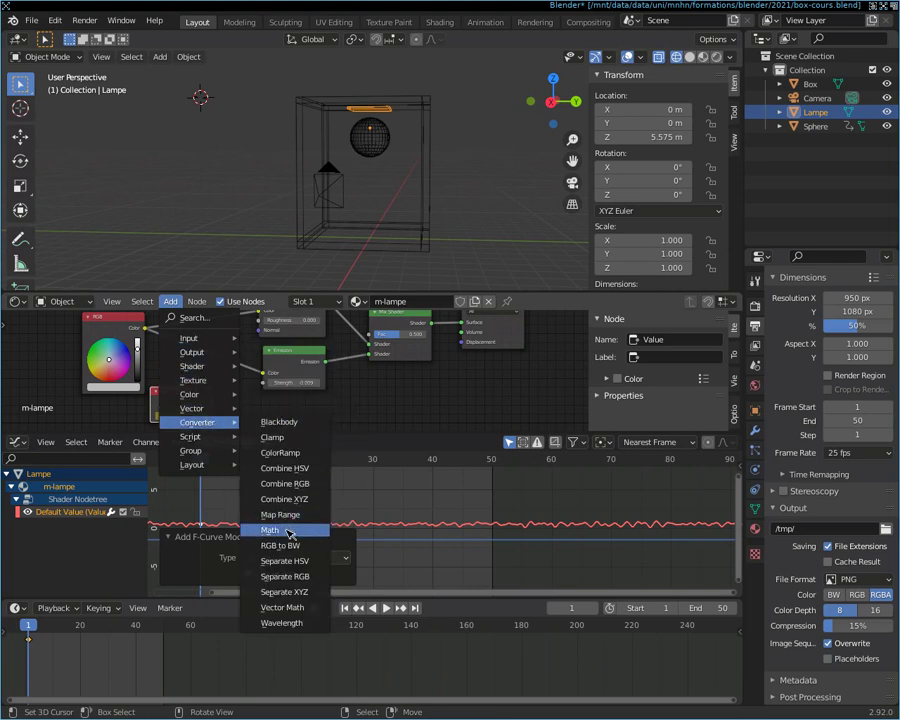
Step: Add a Math node between the shaders and connect the Value output into it
click(289, 533)
click(206, 387)
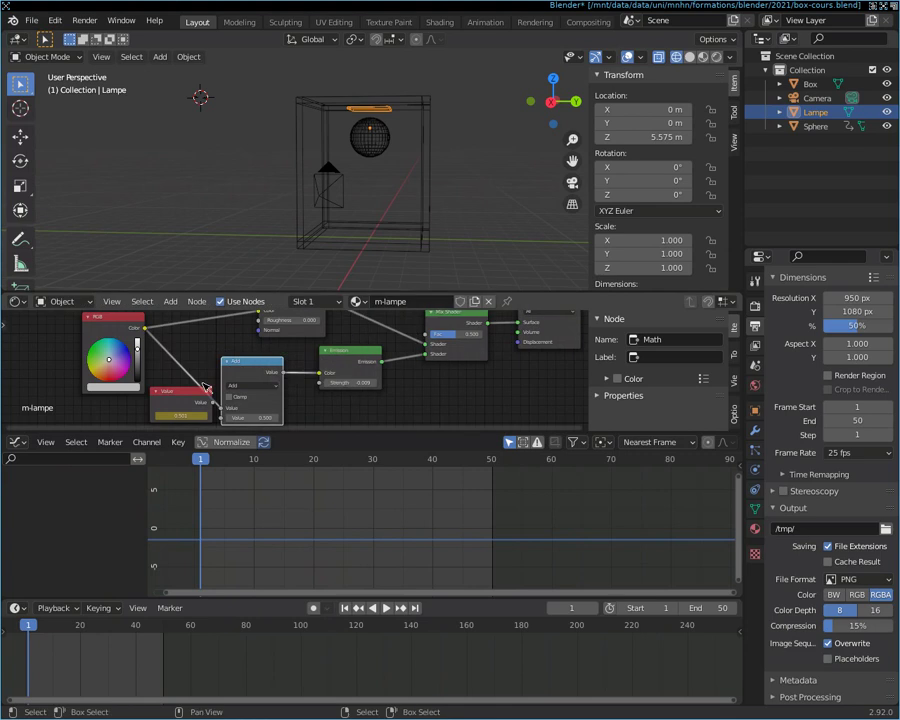
drag(180, 392, 157, 395)
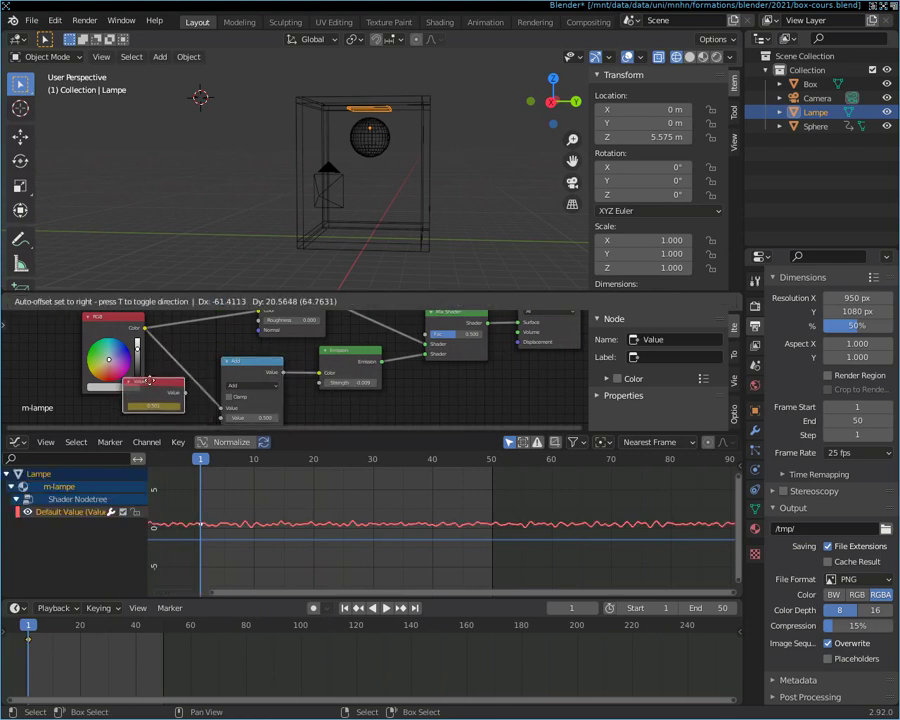
key(ctrl+z)
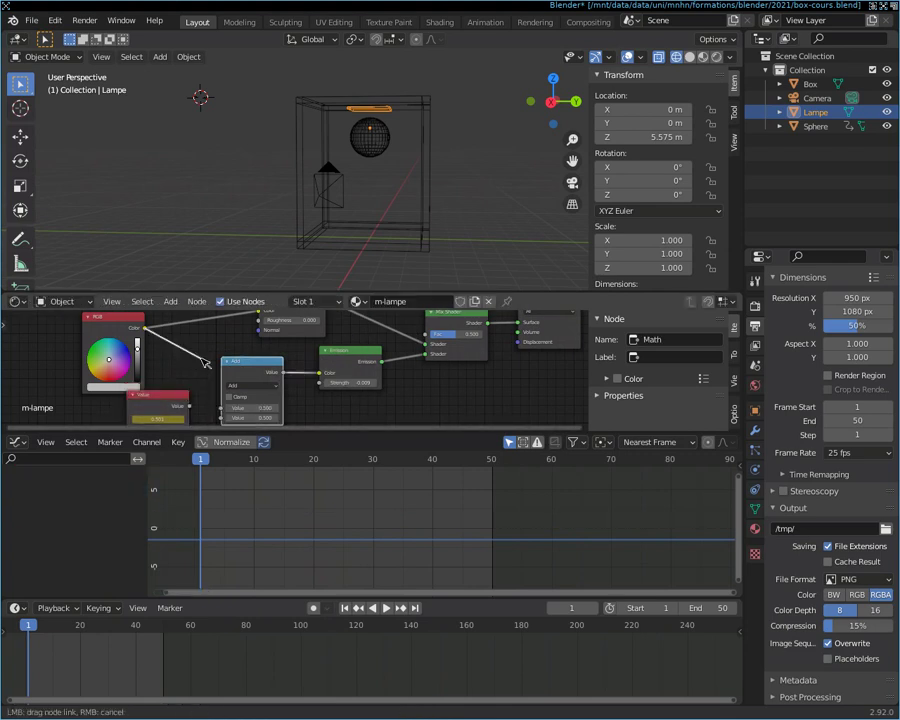
drag(189, 406, 221, 407)
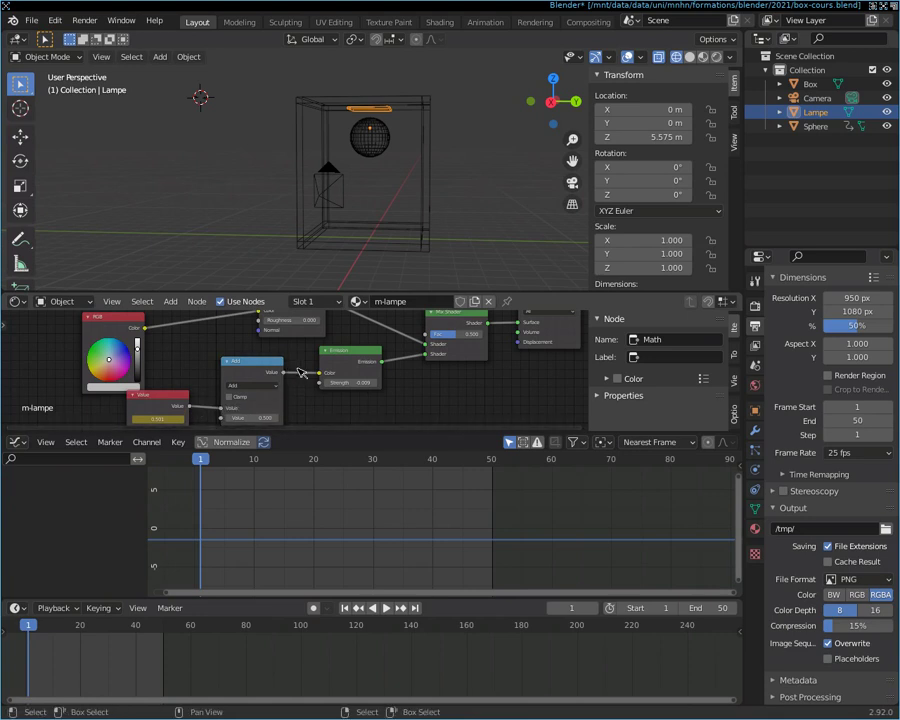
Step: Route the Add output into Emission Strength, reconnect RGB to Emission Color, and open the operations list
mouse_move(323, 378)
mouse_down()
mouse_move(140, 330)
mouse_move(323, 372)
mouse_up()
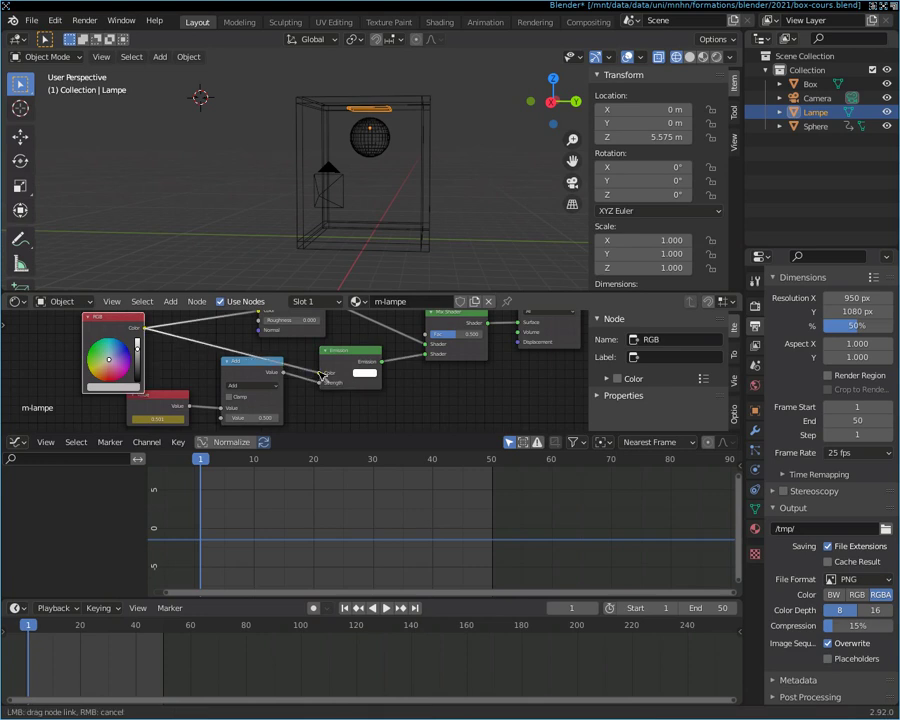
click(251, 367)
drag(251, 367, 251, 375)
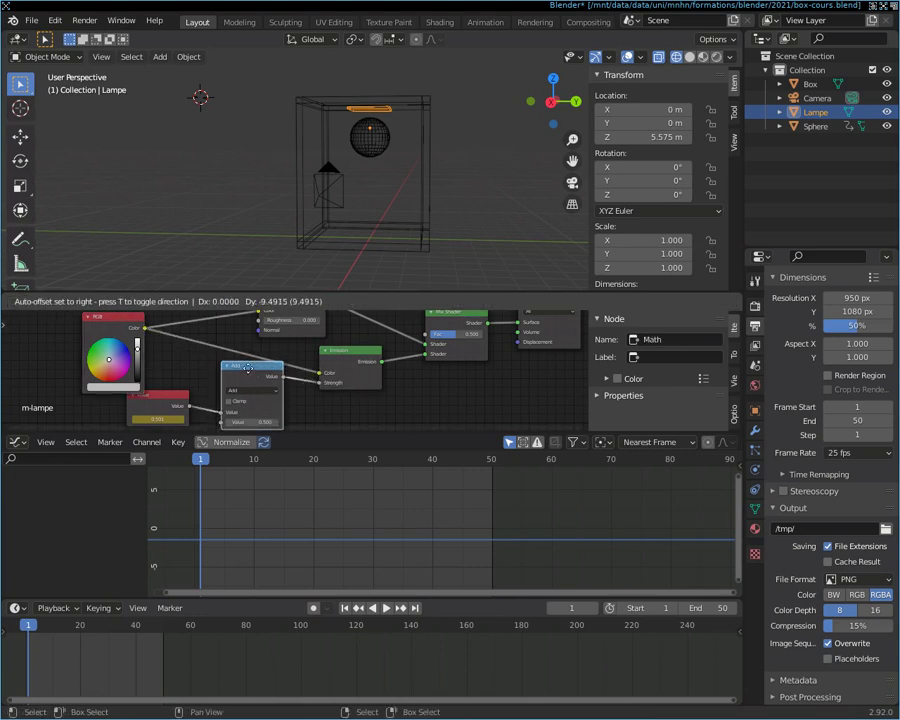
scroll(268, 397, down, 1)
click(267, 389)
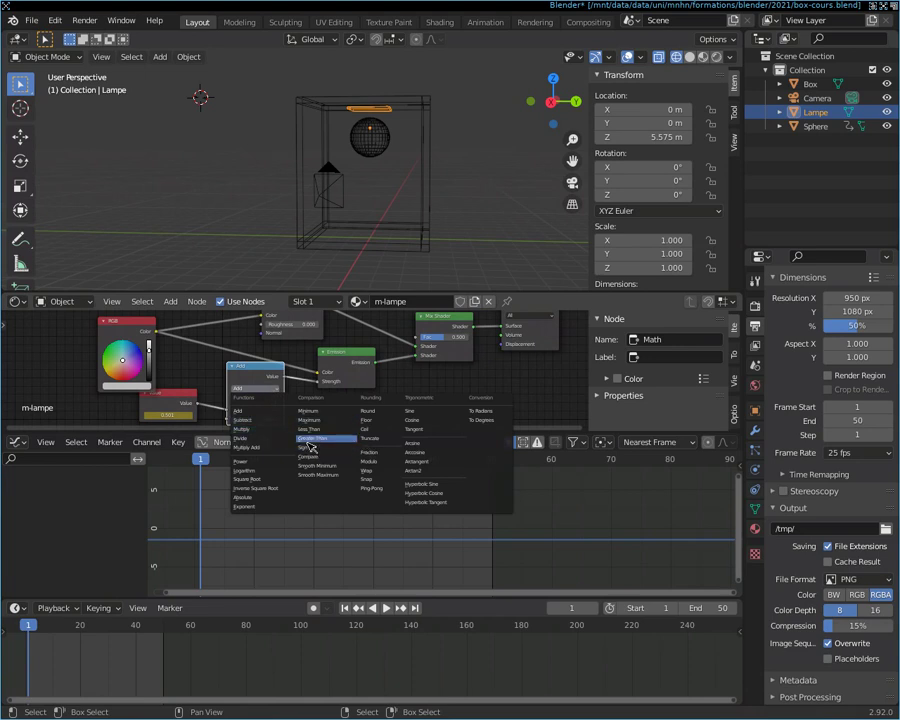
Step: Switch the Math node to Multiply and position the Value node beneath it
click(266, 429)
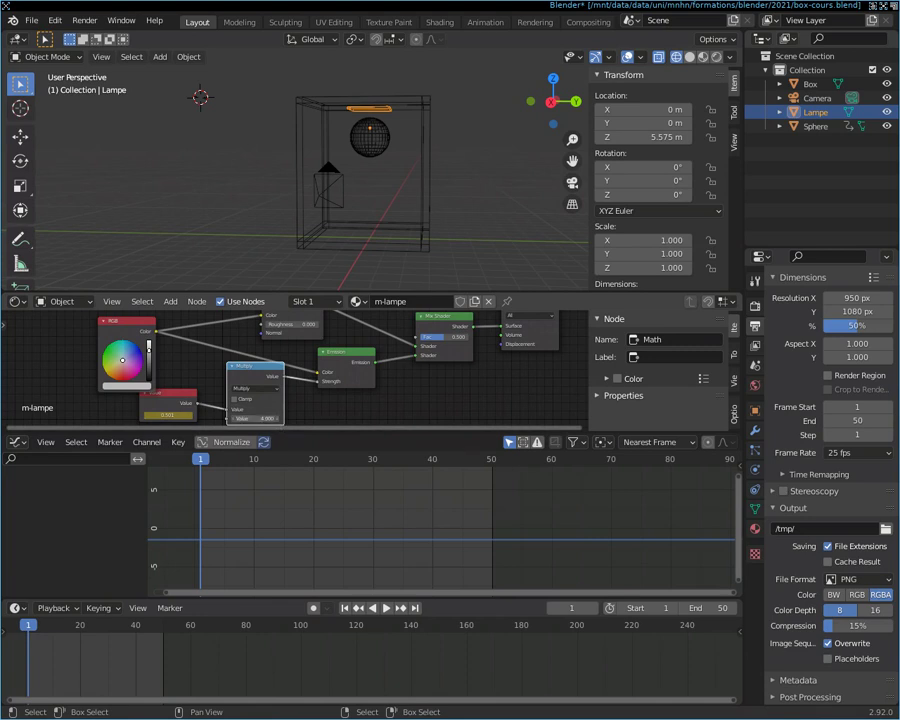
drag(184, 395, 185, 404)
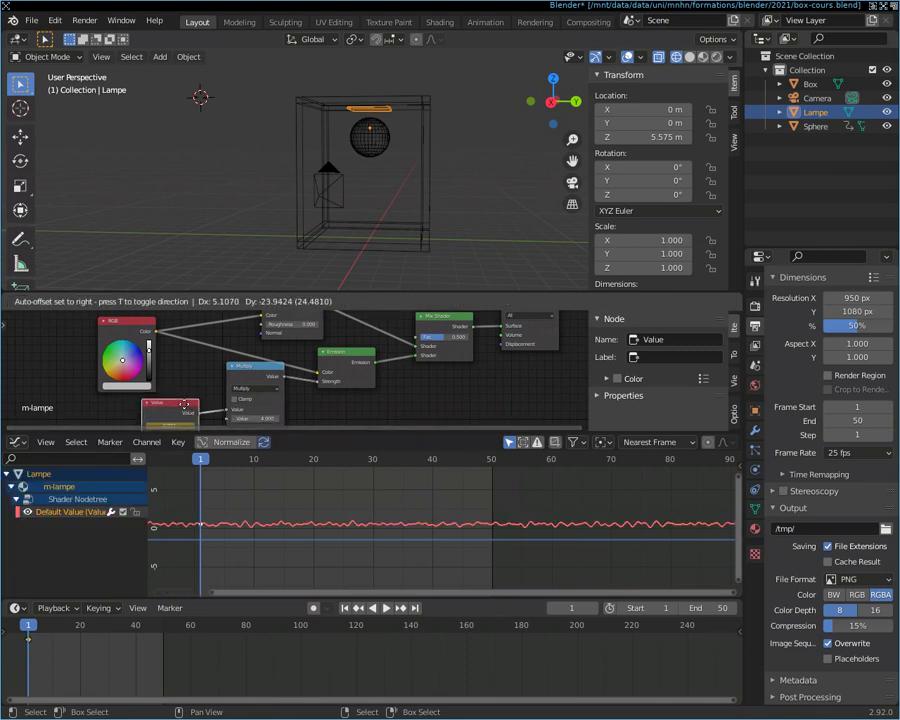
drag(250, 367, 252, 373)
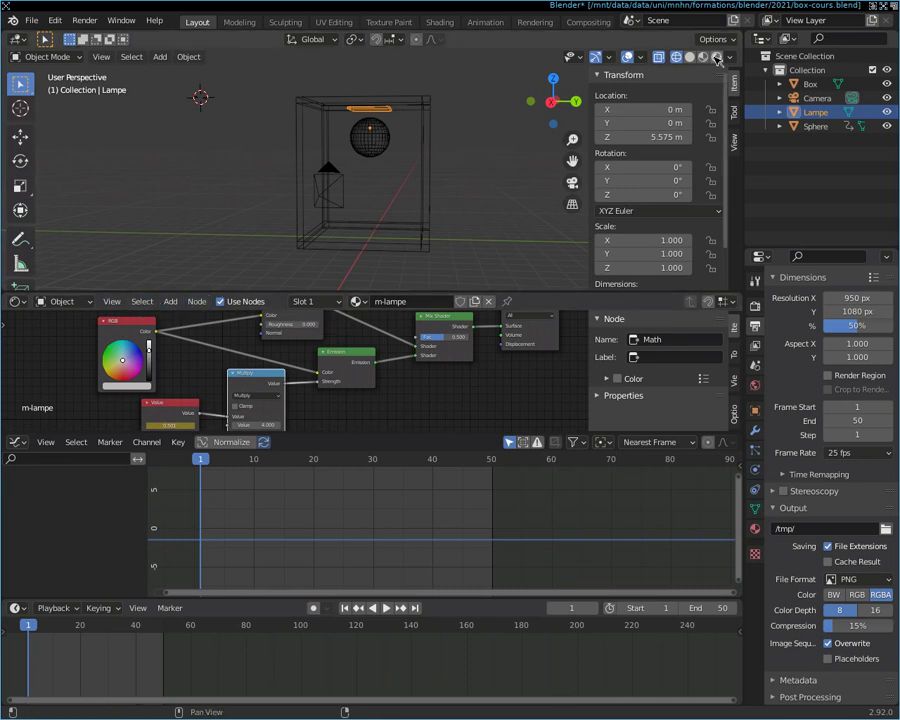
Step: Preview the lamp flicker in Rendered shading and move the Value node up out of the way
click(717, 57)
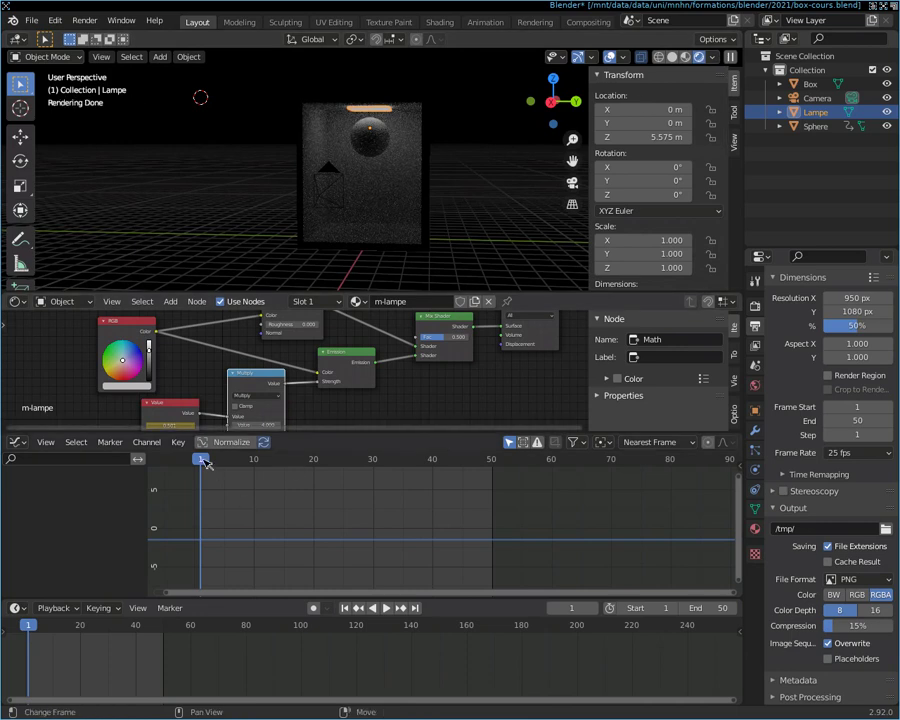
mouse_move(30, 627)
mouse_down()
mouse_move(36, 636)
mouse_move(128, 640)
mouse_move(33, 638)
mouse_up()
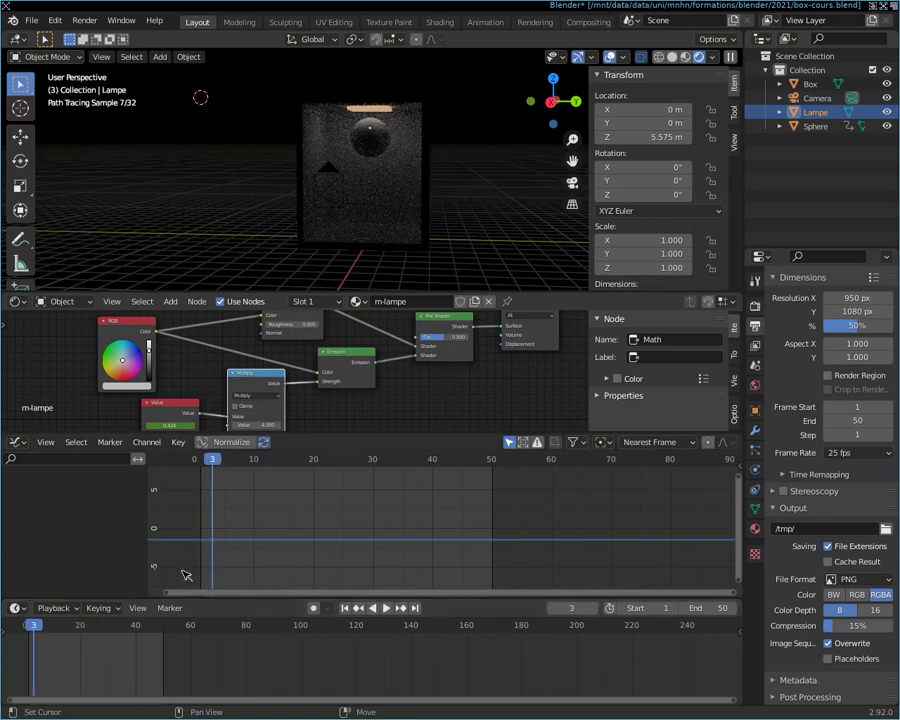
click(183, 406)
drag(183, 406, 187, 390)
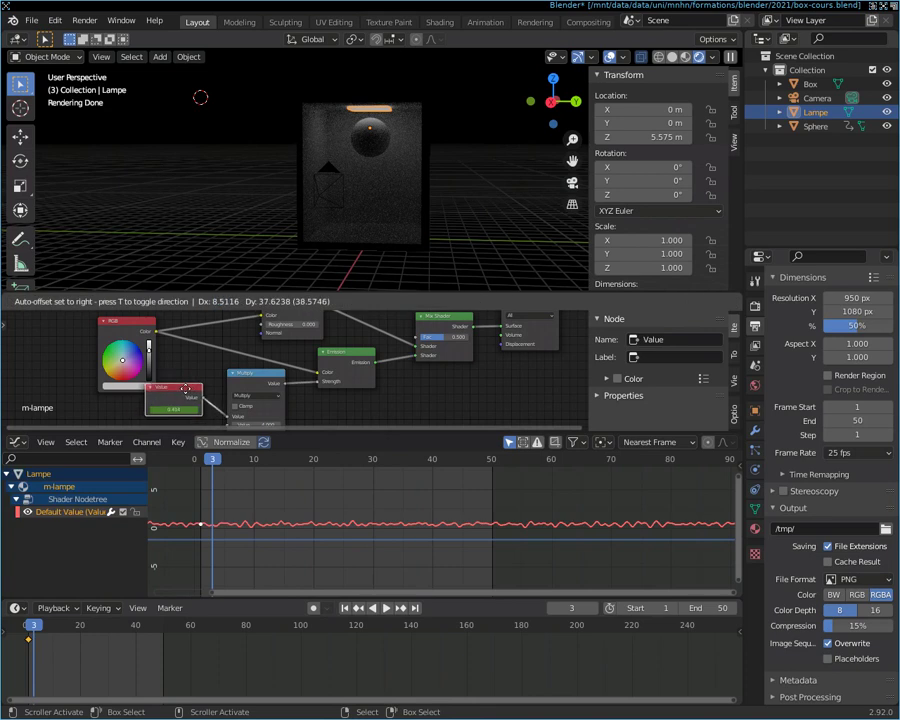
Step: Select the Value node's Default Value flicker curve and shift it in the Graph Editor
shift+right_click(263, 521)
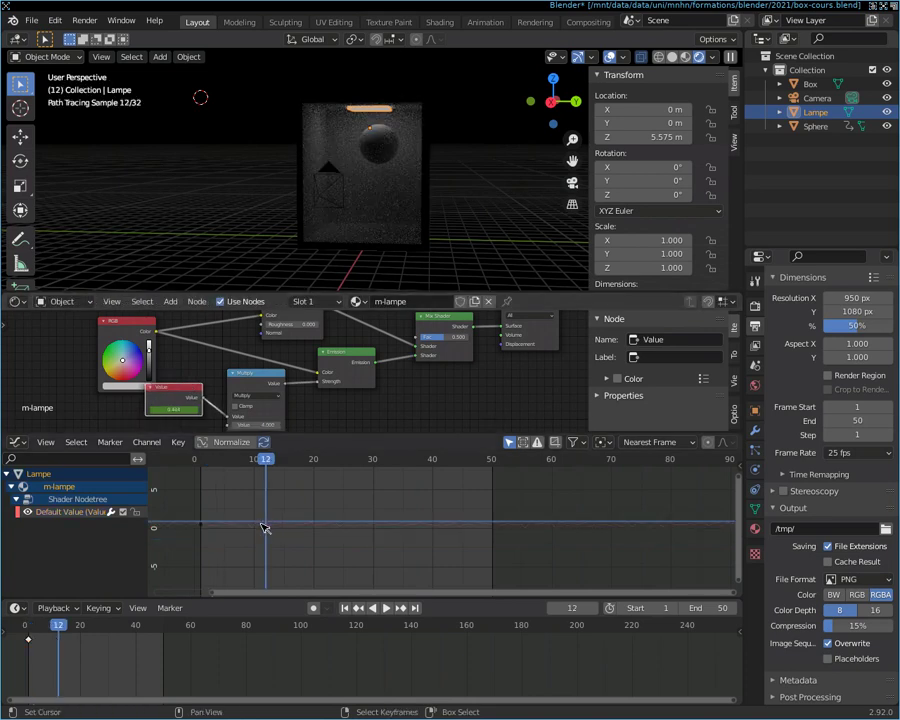
key(ctrl+shift+m)
click(204, 527)
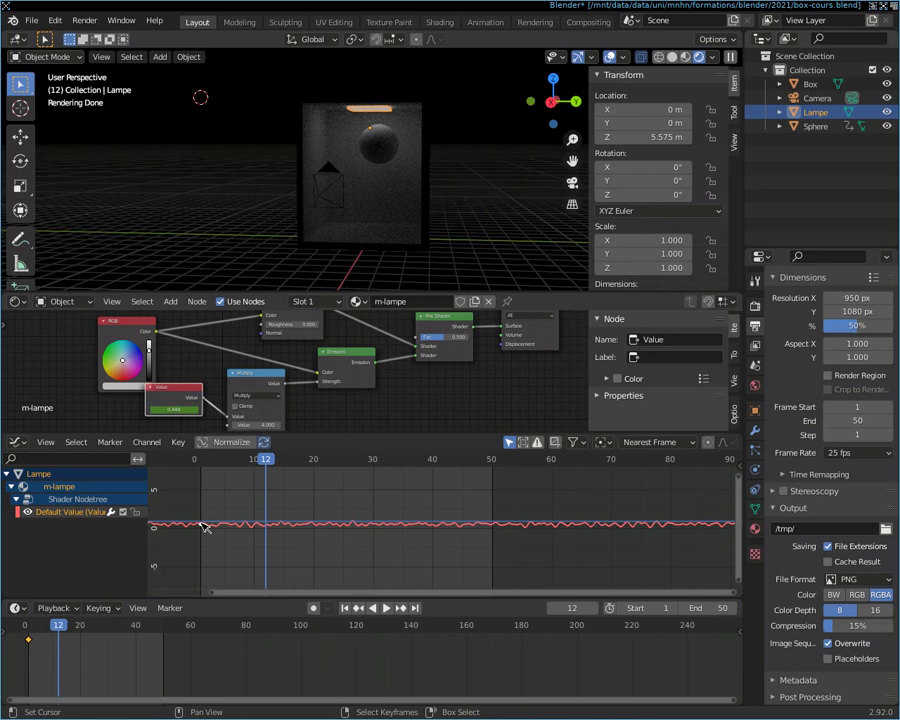
key(g)
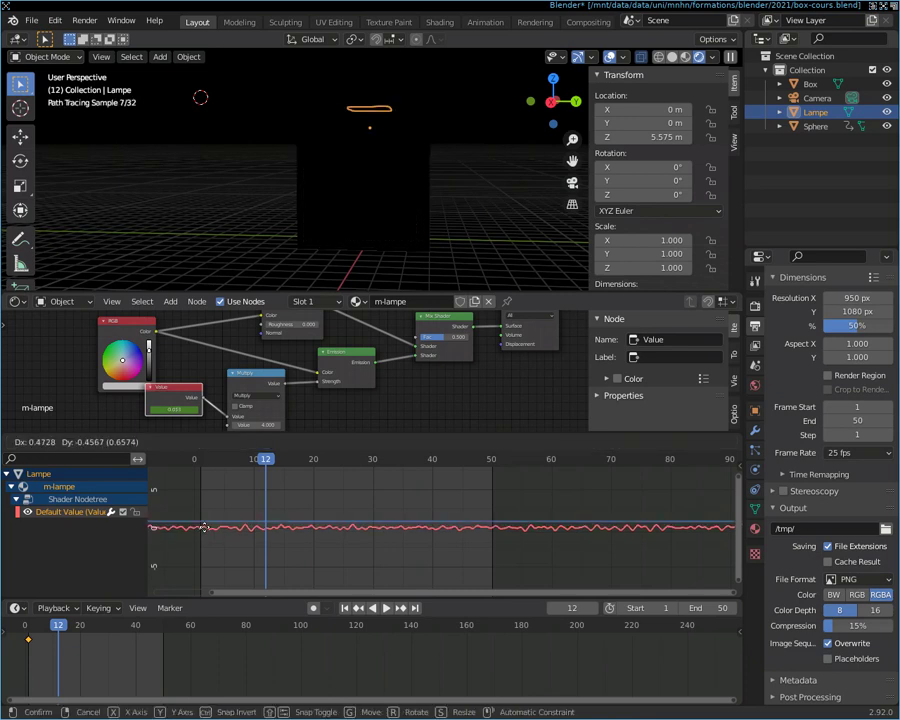
click(204, 527)
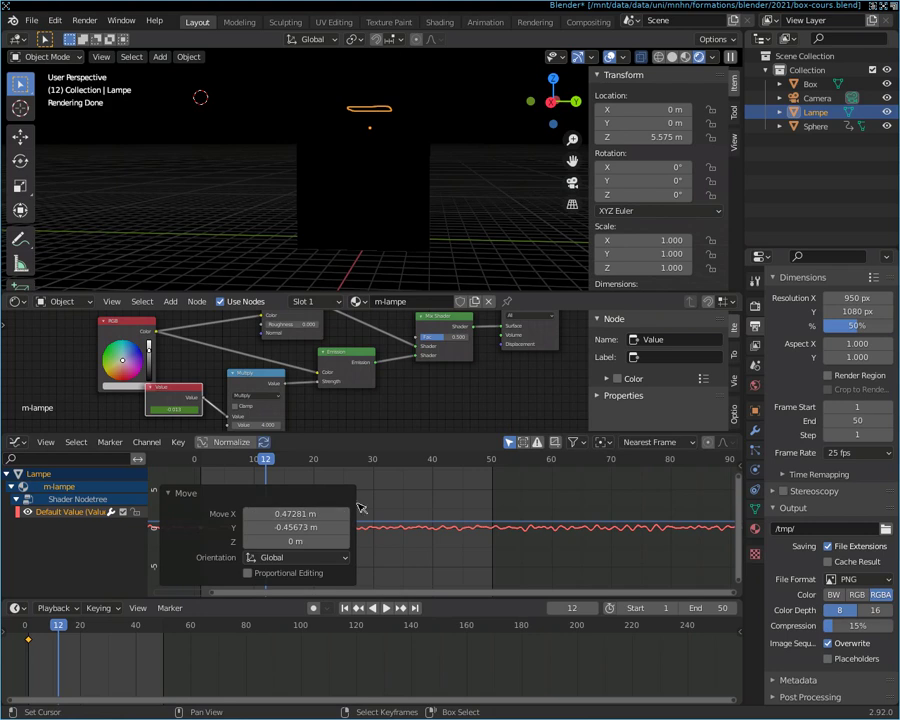
Step: Scale the flicker curve down to 0.862
click(408, 530)
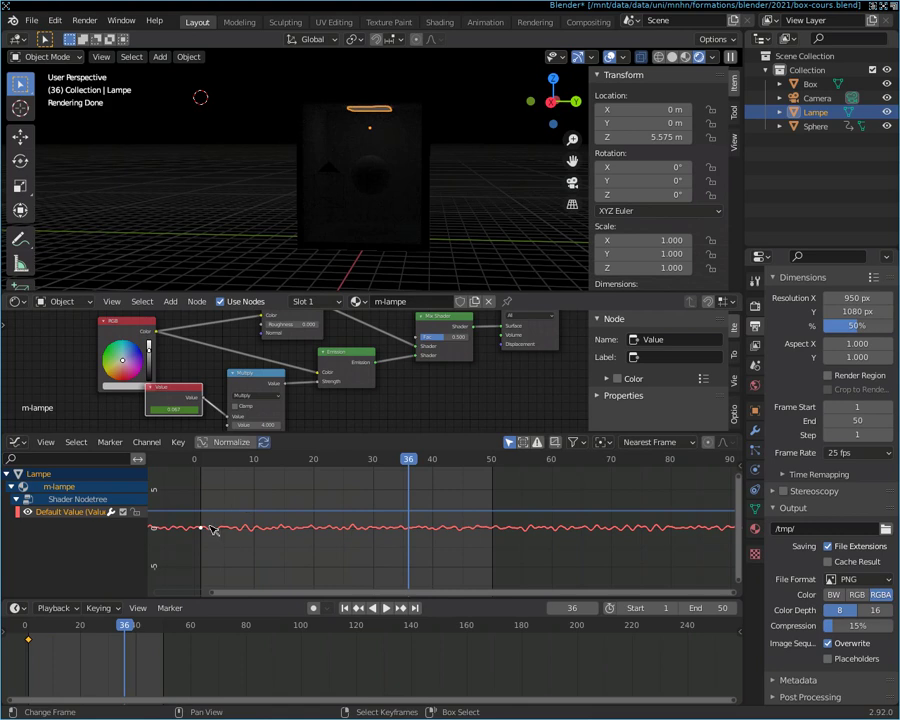
key(s)
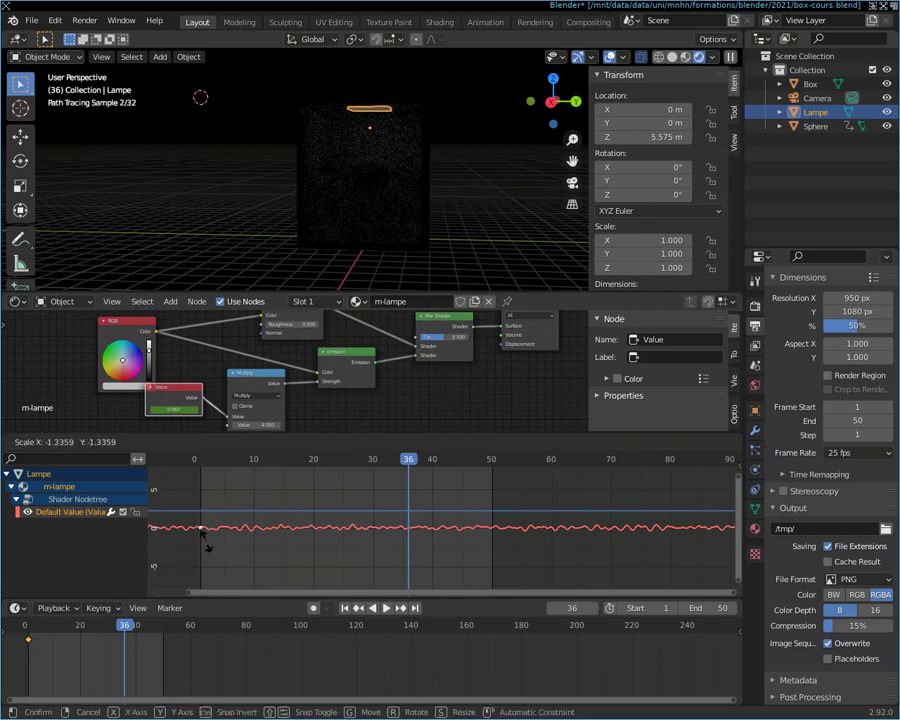
click(203, 535)
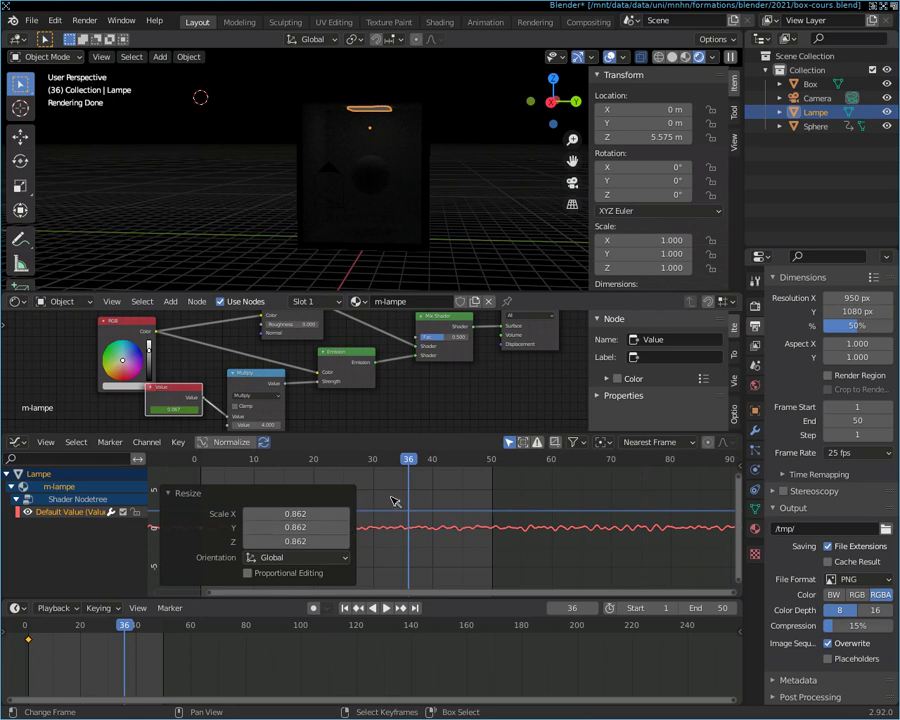
click(170, 494)
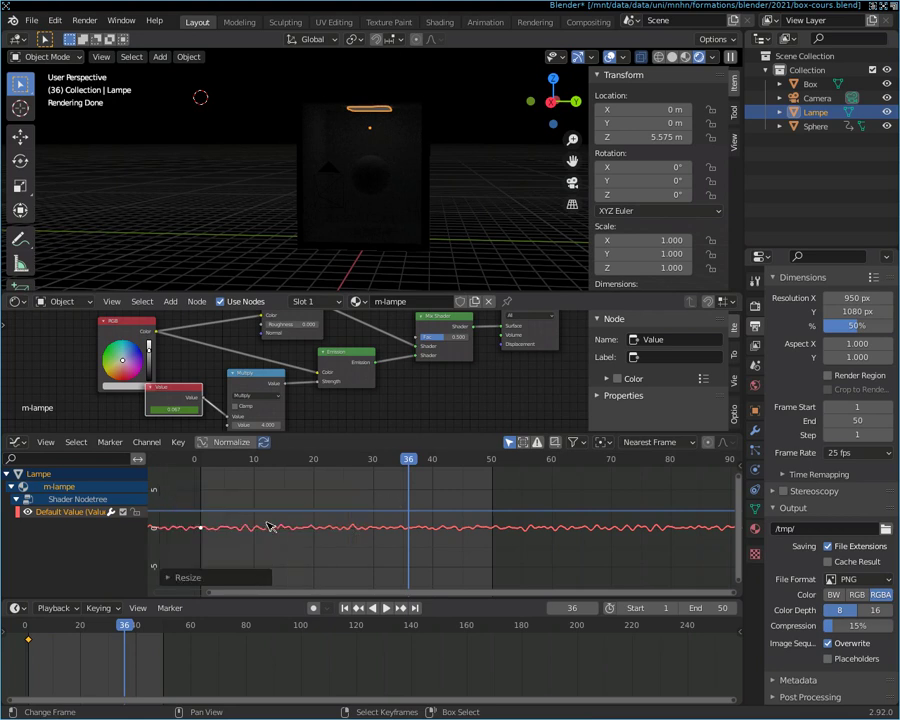
Step: Scrub the timeline back through the frames to frame 5
scroll(268, 527, up, 2)
click(351, 460)
drag(351, 465, 175, 477)
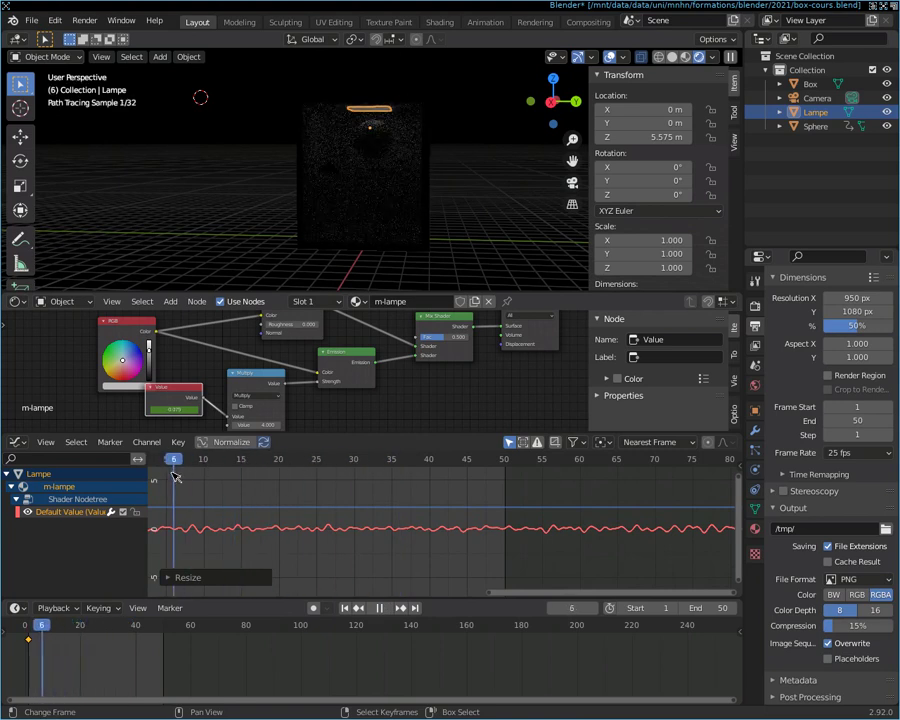
key(Left)
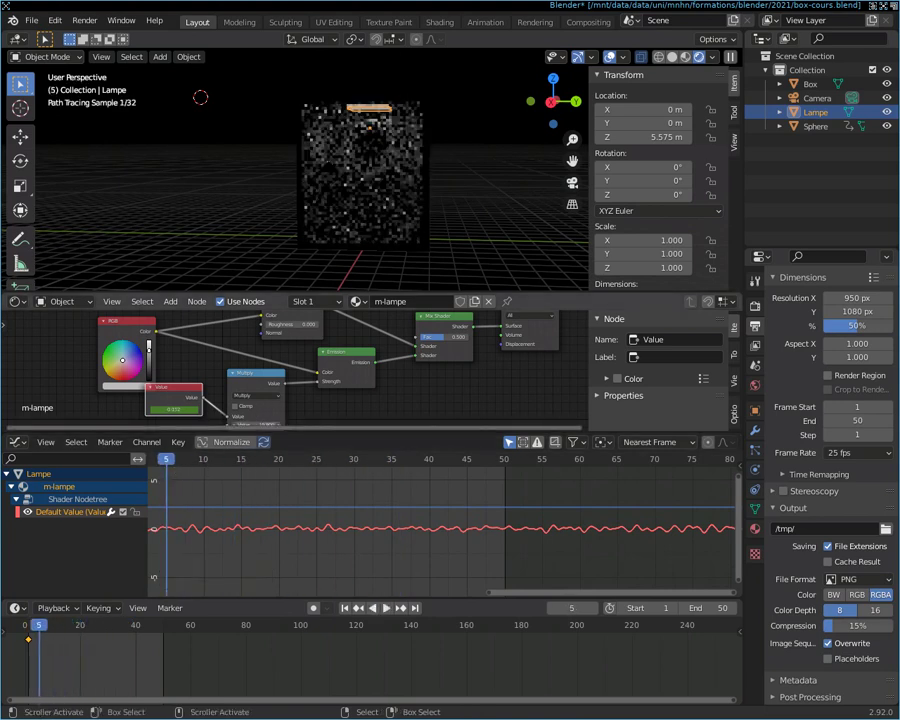
Step: Play the animation, scrub to frame 12, and show the m-lampe material's surface settings
key(space)
mouse_move(190, 460)
mouse_down()
mouse_move(320, 466)
mouse_move(176, 466)
mouse_move(271, 468)
mouse_up()
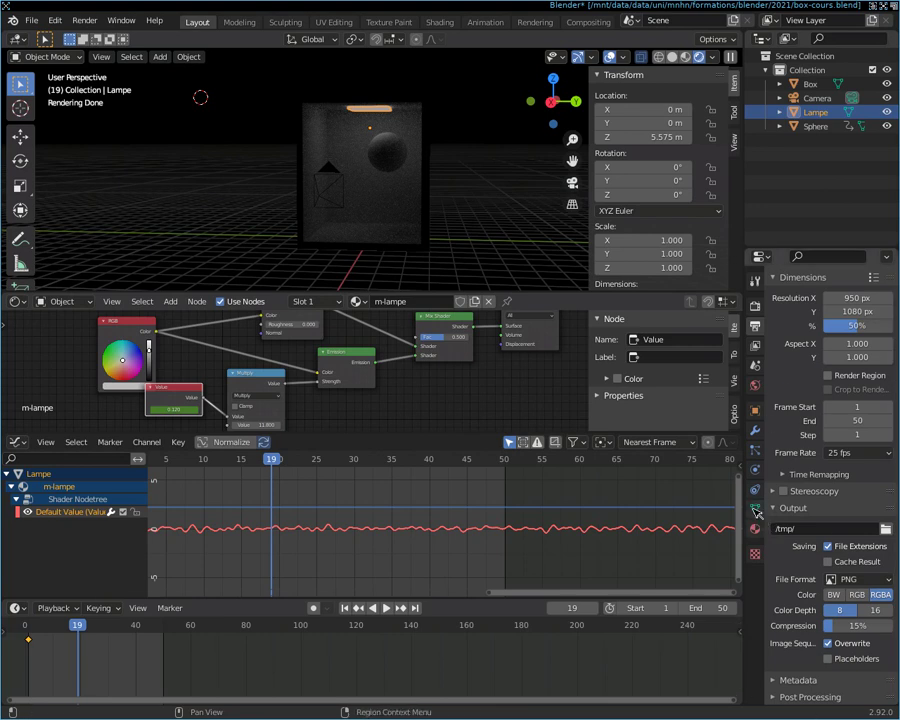
click(757, 510)
click(757, 527)
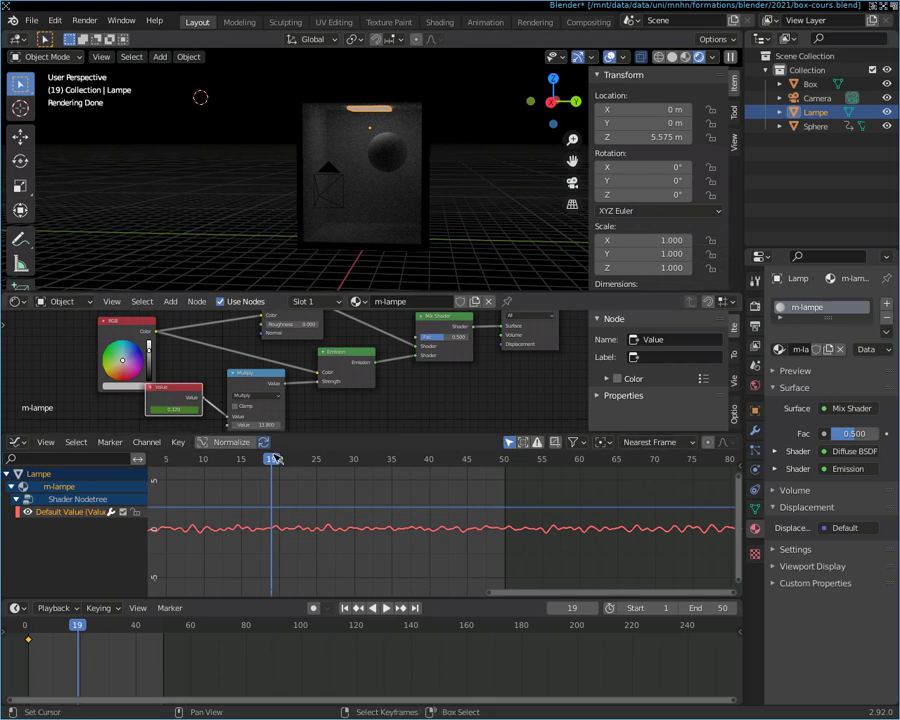
Step: Replay the flicker animation, stop on frame 25, and orbit to face the box
key(space)
drag(349, 472, 165, 474)
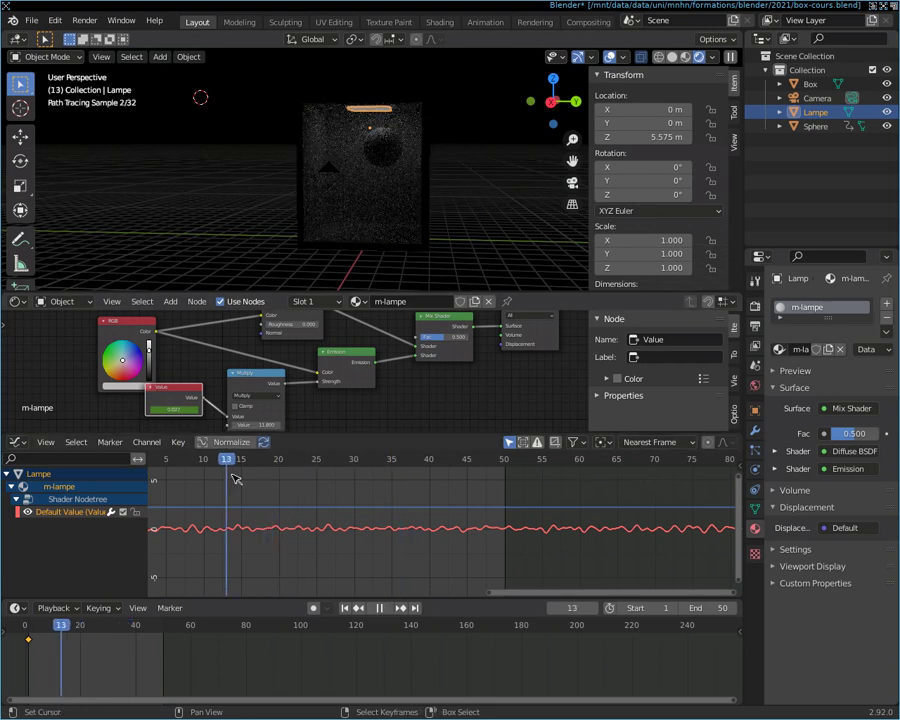
drag(165, 474, 316, 474)
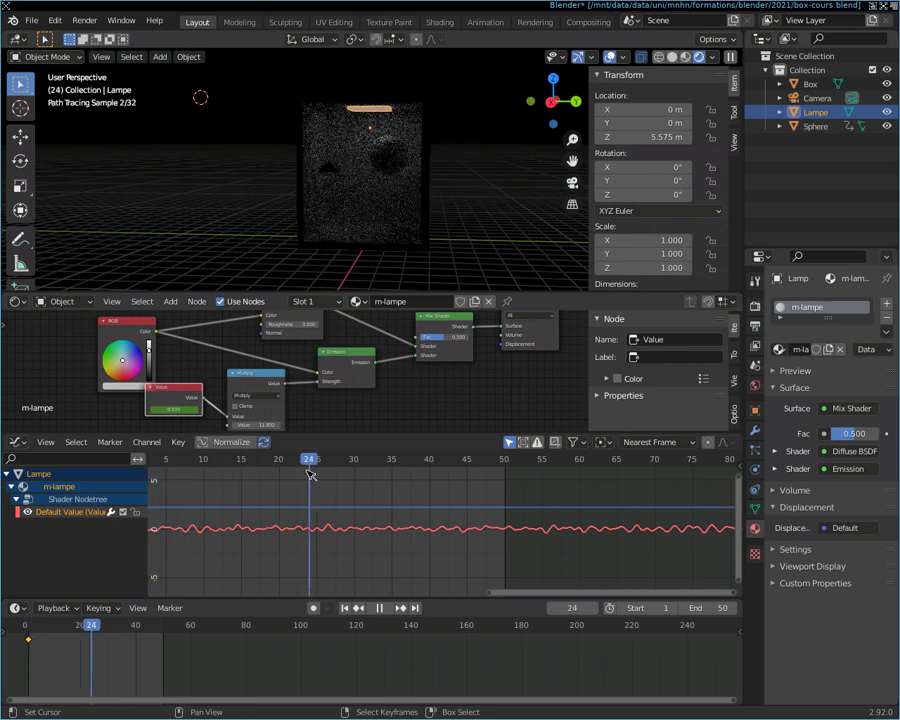
scroll(352, 212, down, 2)
mouse_move(352, 212)
middle_down()
mouse_move(452, 209)
mouse_move(466, 200)
mouse_move(466, 180)
mouse_move(460, 190)
middle_up()
scroll(460, 190, up, 2)
scroll(458, 190, up, 3)
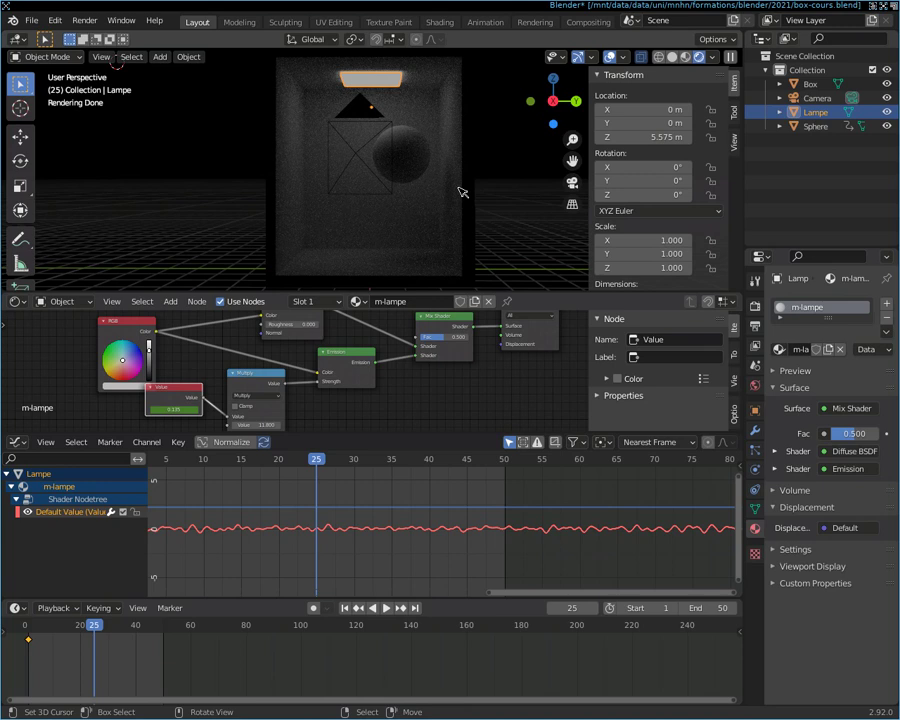
scroll(464, 111, down, 1)
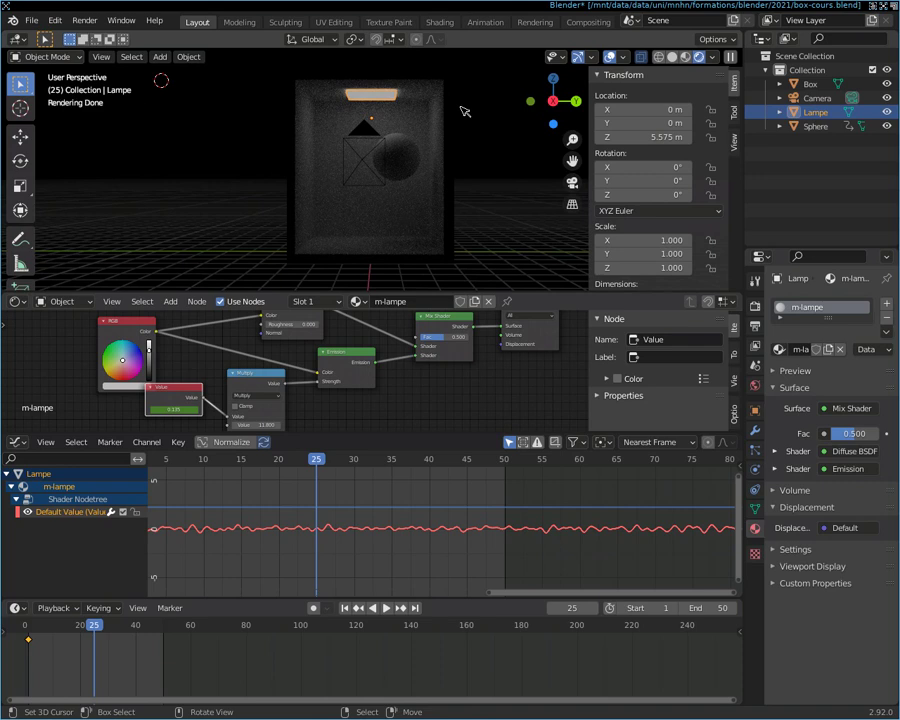
middle_drag(460, 104, 454, 92)
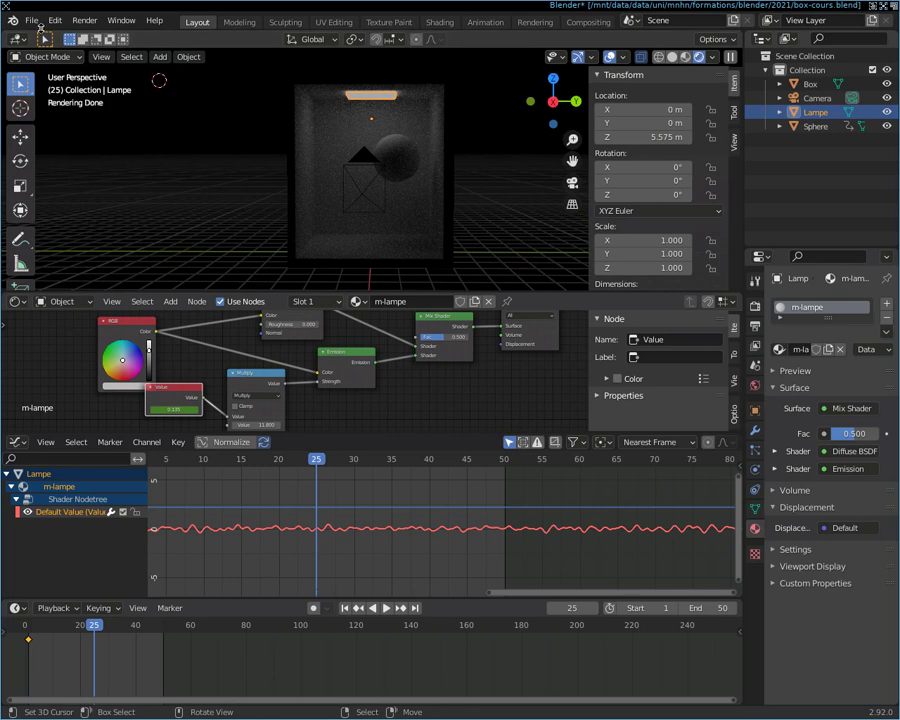
Step: Look over the available formats in the File > Import menu
click(32, 20)
mouse_move(57, 212)
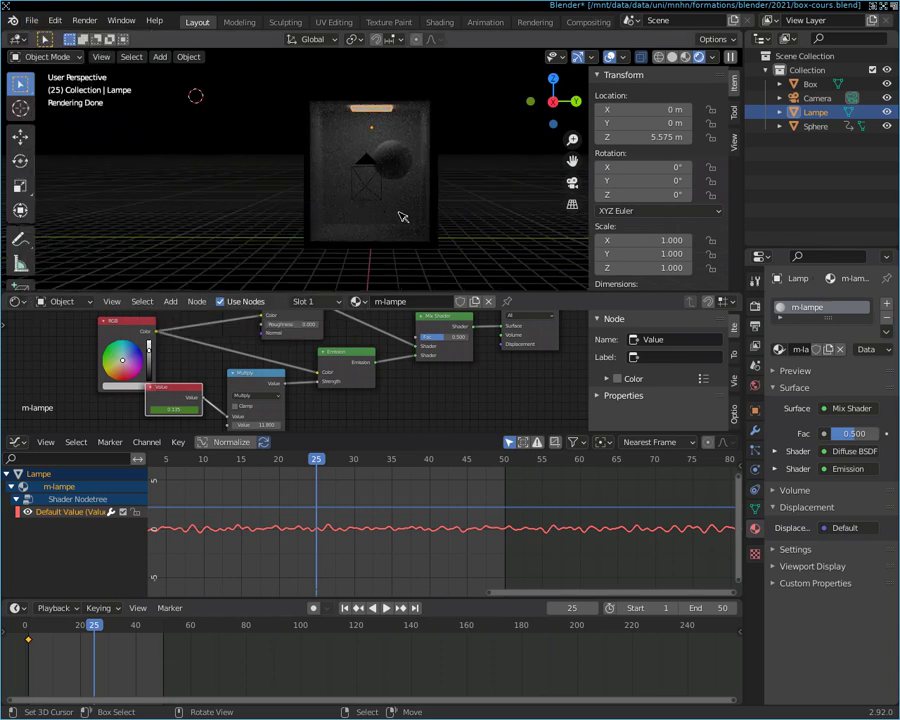
scroll(403, 217, up, 2)
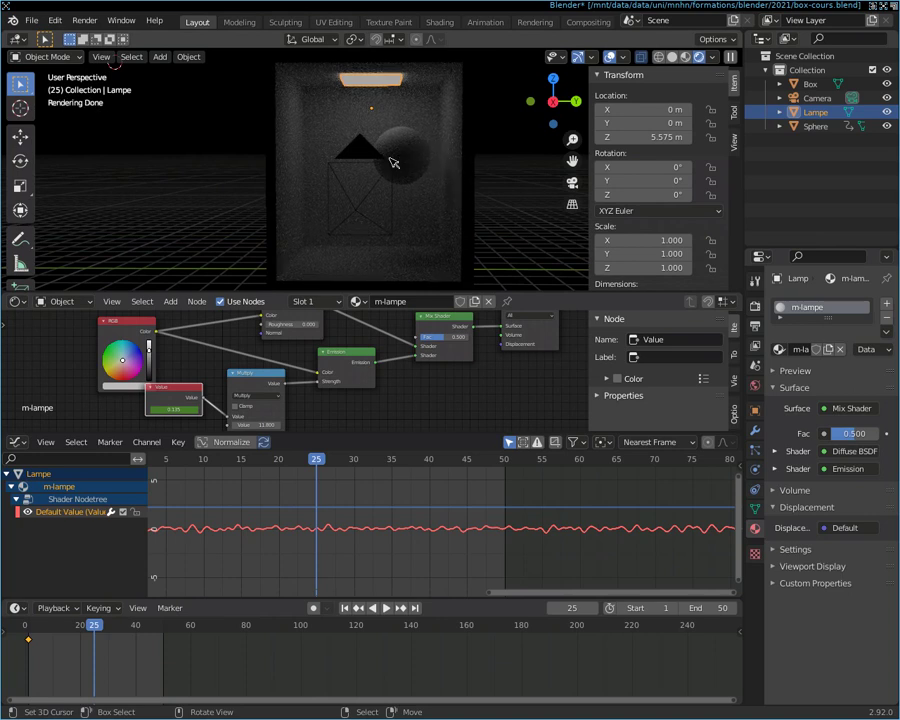
scroll(352, 207, down, 1)
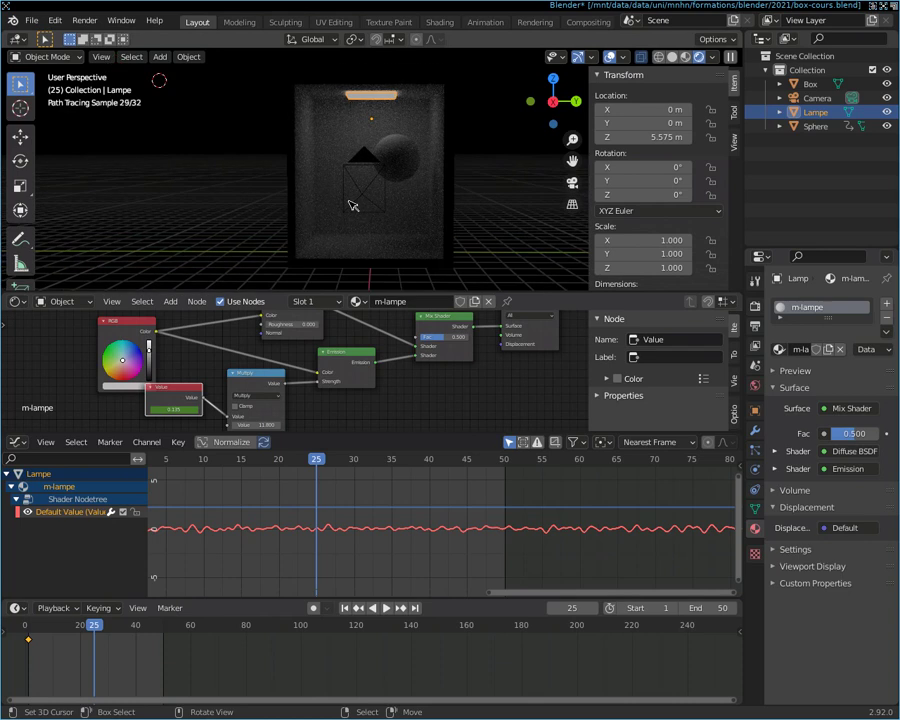
scroll(350, 205, down, 3)
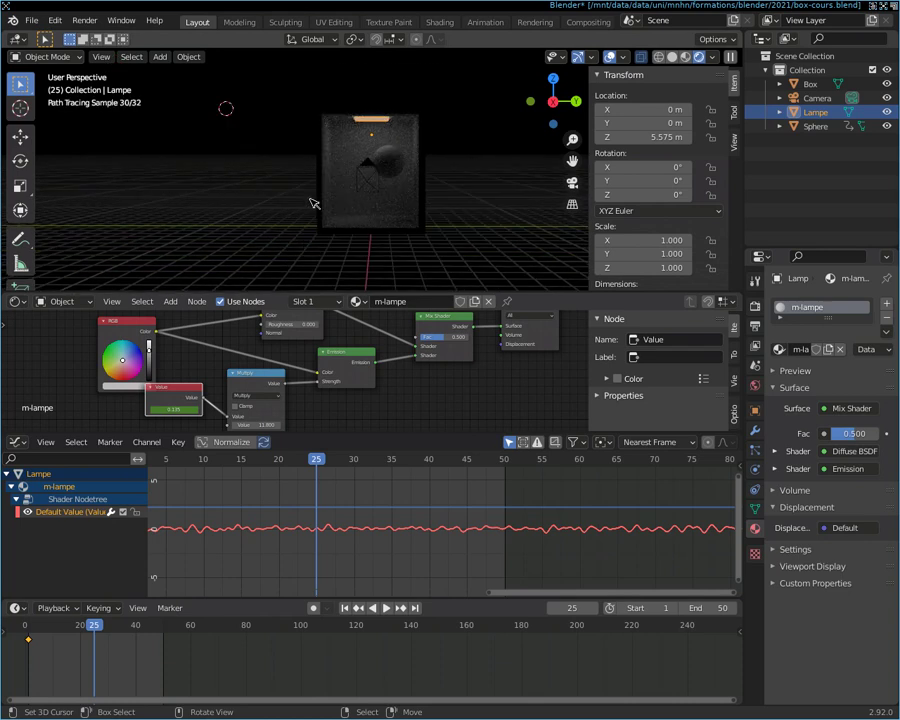
Step: Switch the viewport to wireframe, then solid shading, and orbit around the box
click(659, 58)
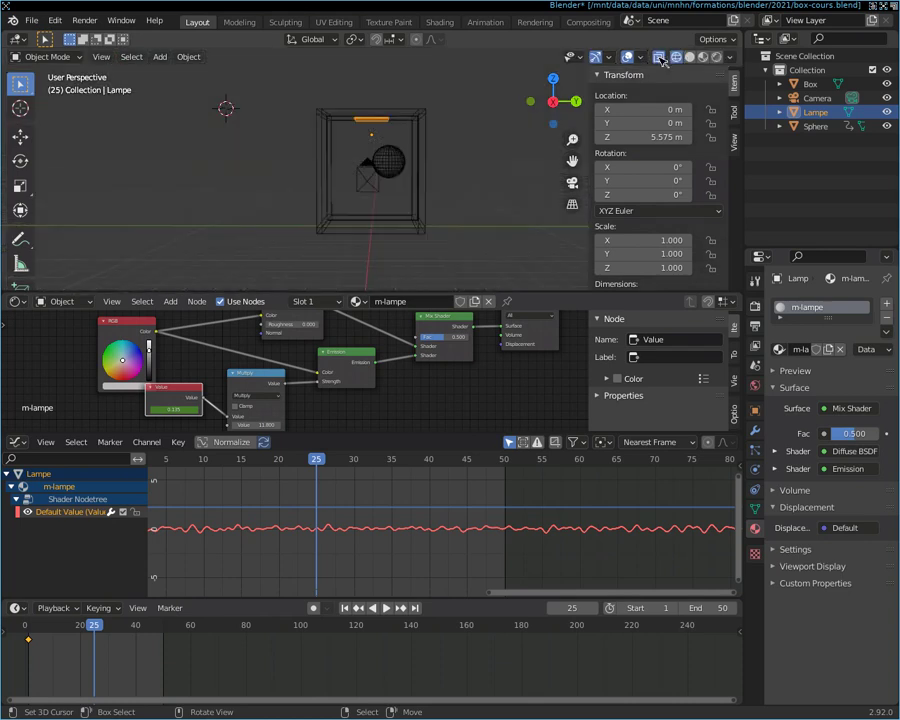
click(690, 57)
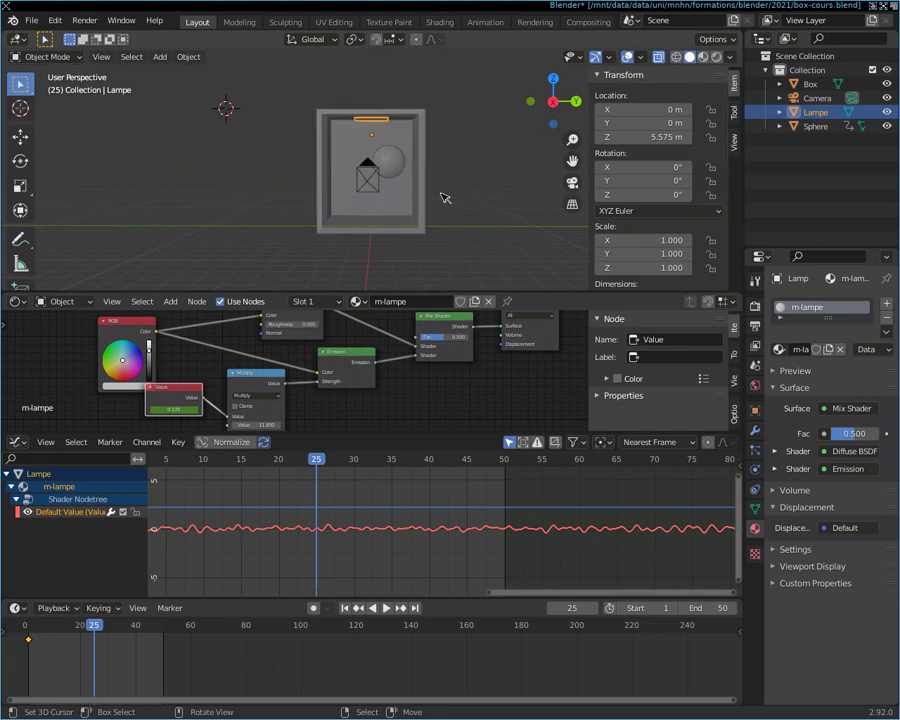
scroll(445, 197, up, 4)
scroll(457, 194, down, 2)
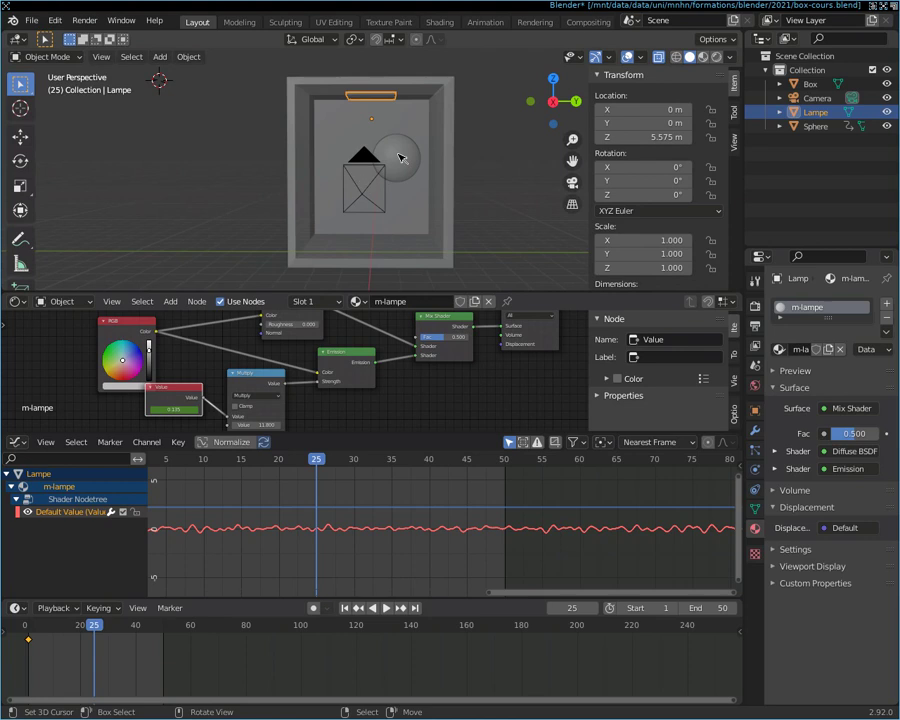
scroll(402, 157, down, 1)
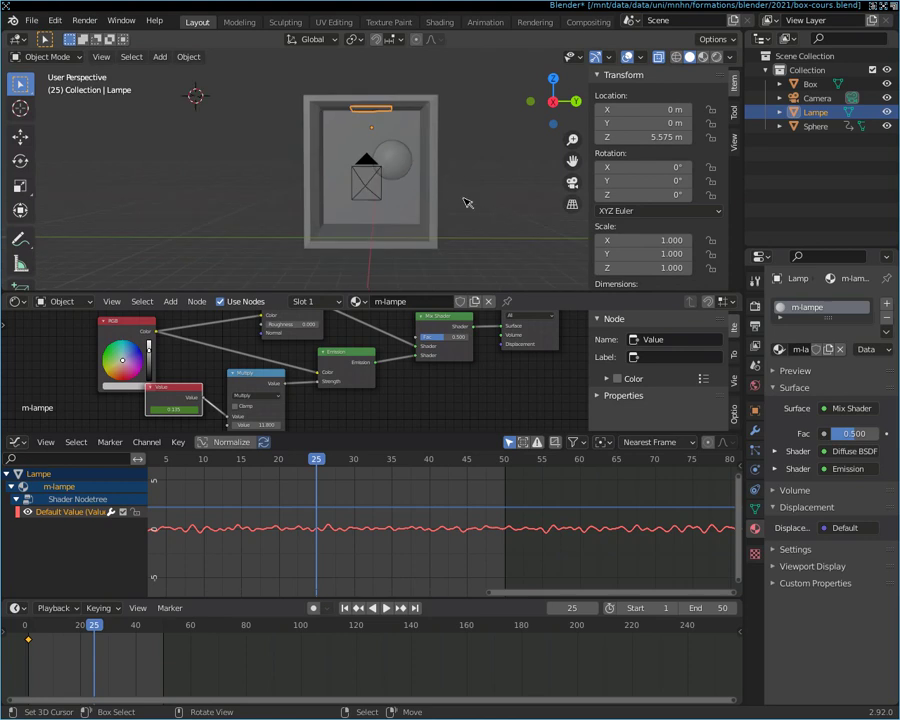
mouse_move(482, 195)
middle_down()
mouse_move(446, 195)
mouse_move(466, 185)
mouse_move(467, 197)
mouse_move(476, 177)
mouse_move(480, 195)
middle_up()
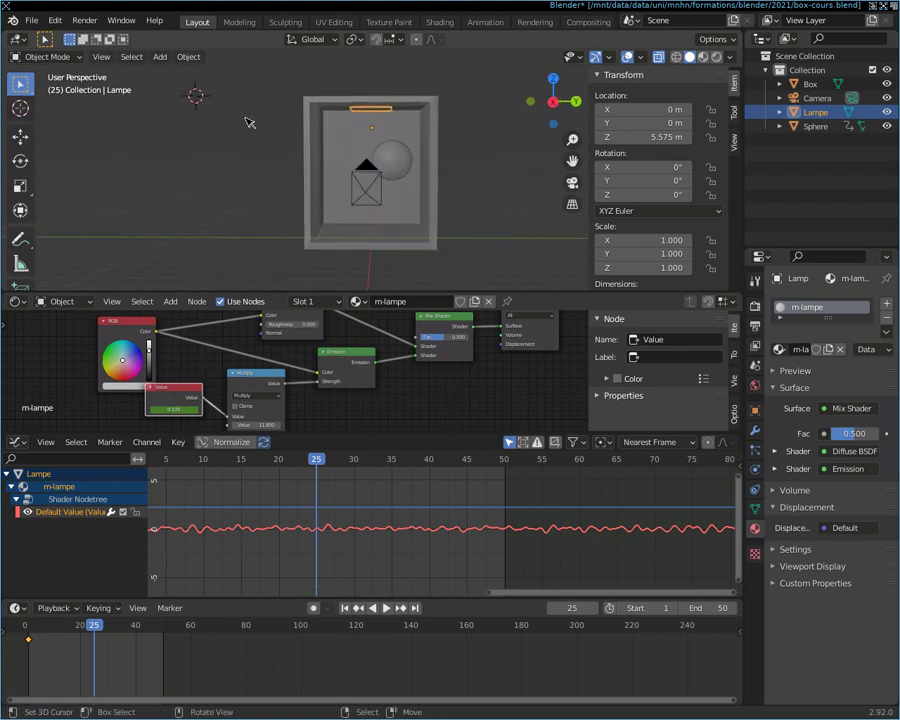
Step: Snap the 3D cursor to the world origin via F3 'snap cur' and select the sphere
key(F3)
text(snap)
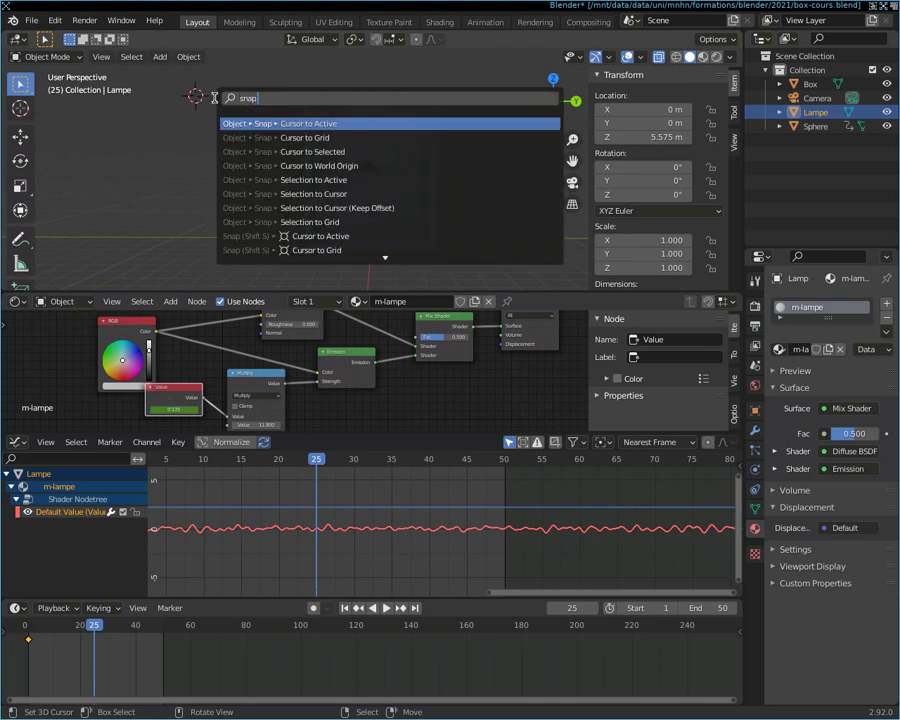
text( cur)
key(Down)
key(Down)
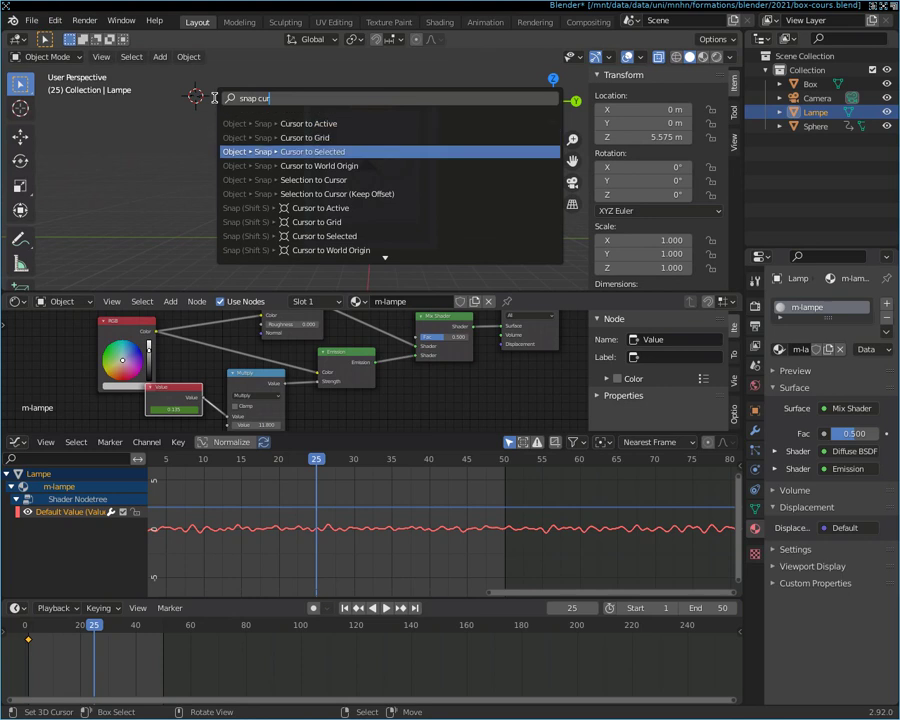
key(Return)
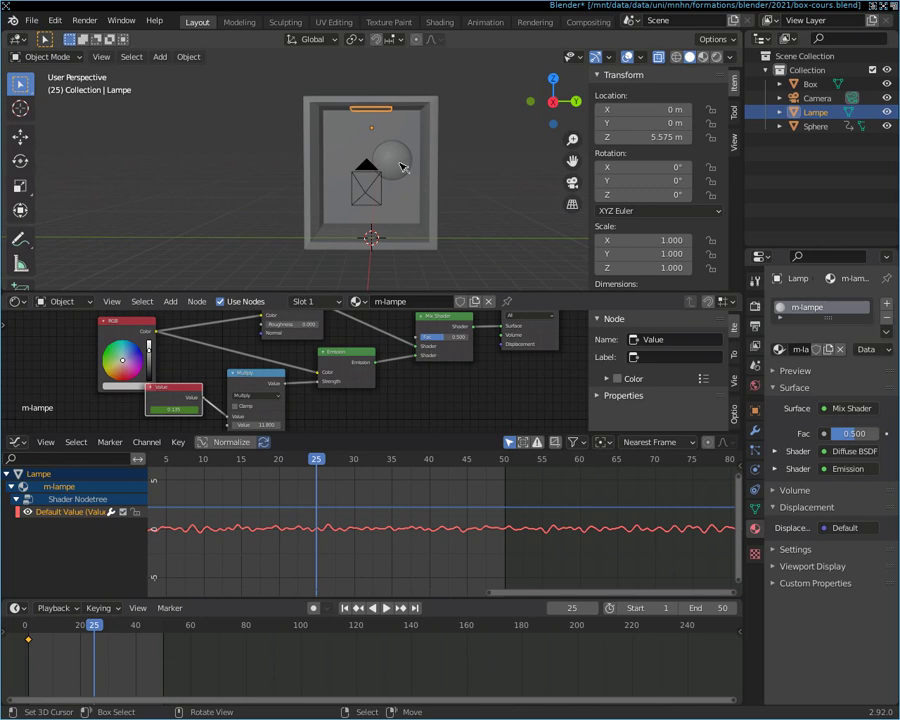
click(403, 167)
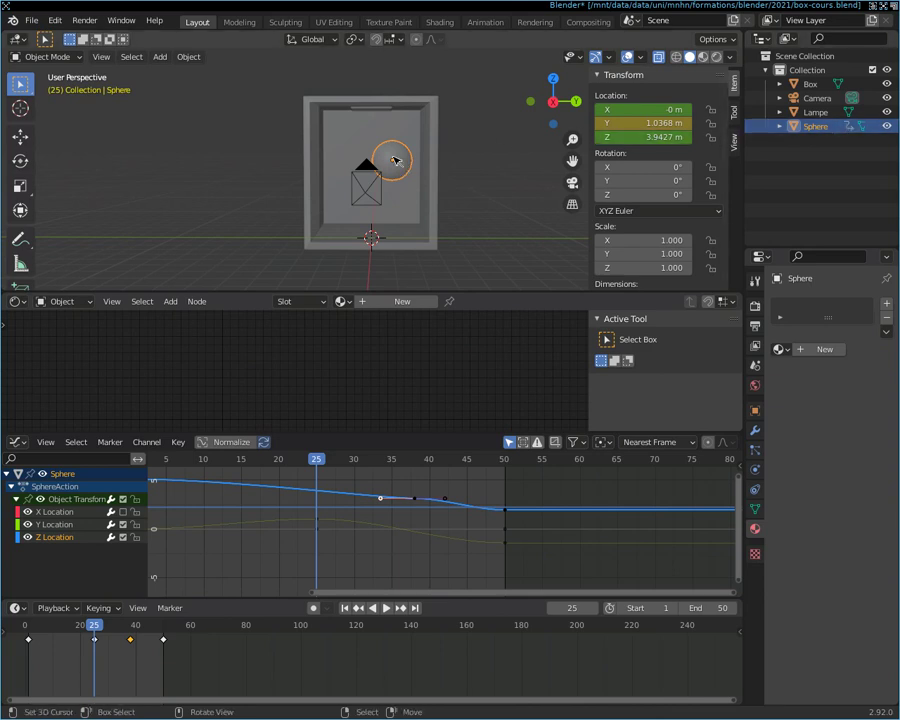
Step: Delete the selected sphere with X and confirm the deletion
key(x)
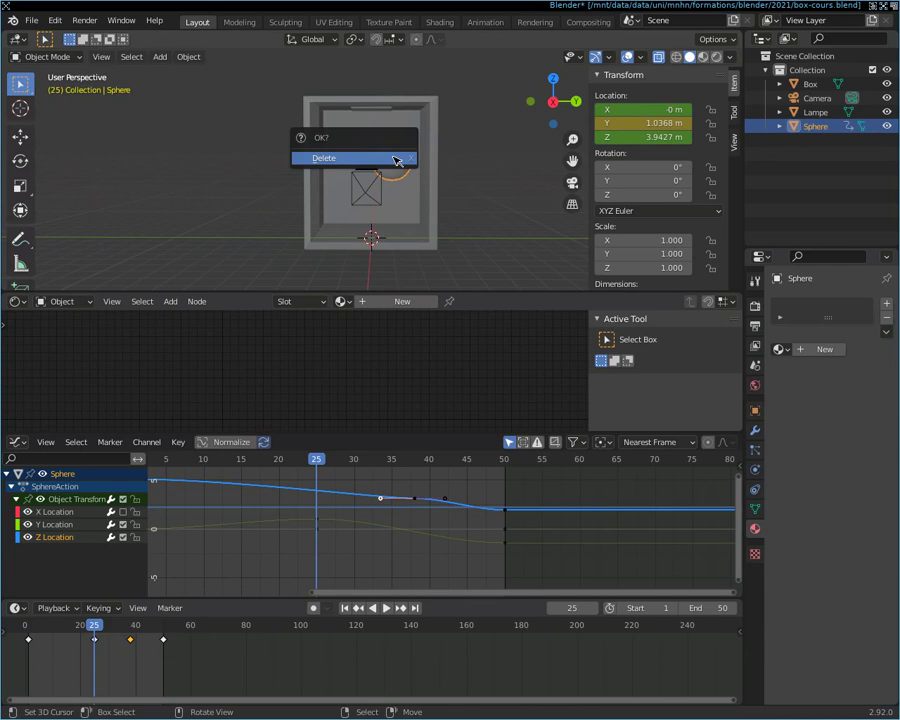
click(396, 160)
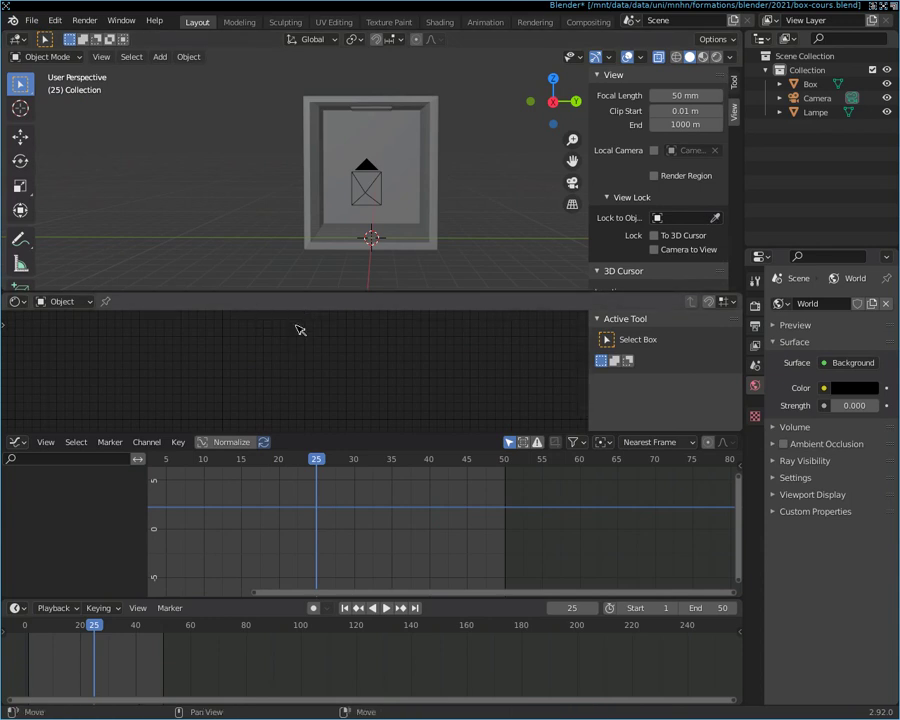
Step: Join the empty node editor and the graph editor into the 3D viewport
right_click(385, 295)
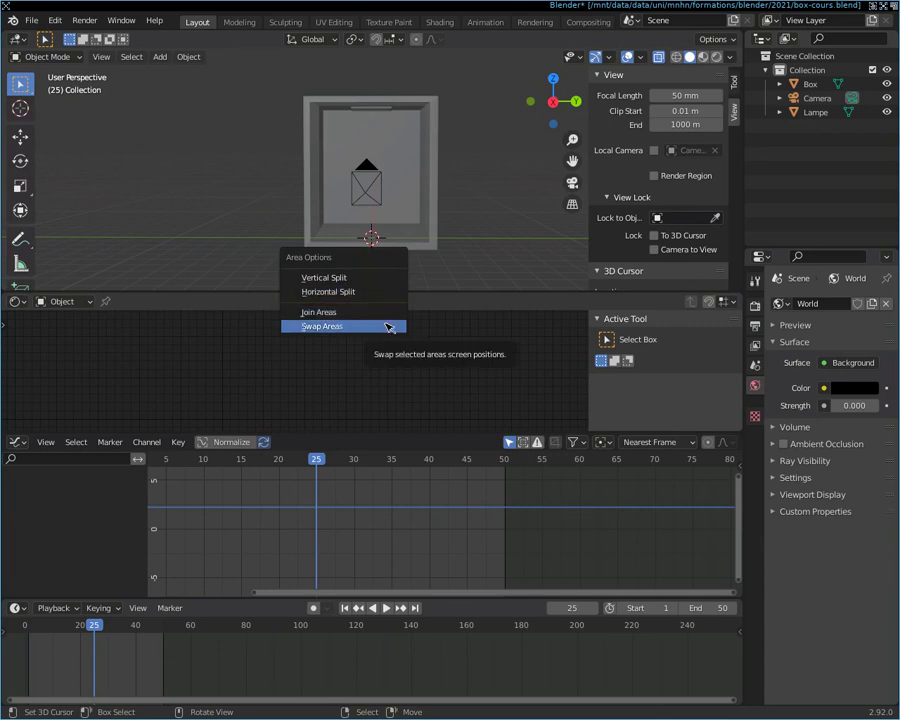
click(388, 312)
click(377, 340)
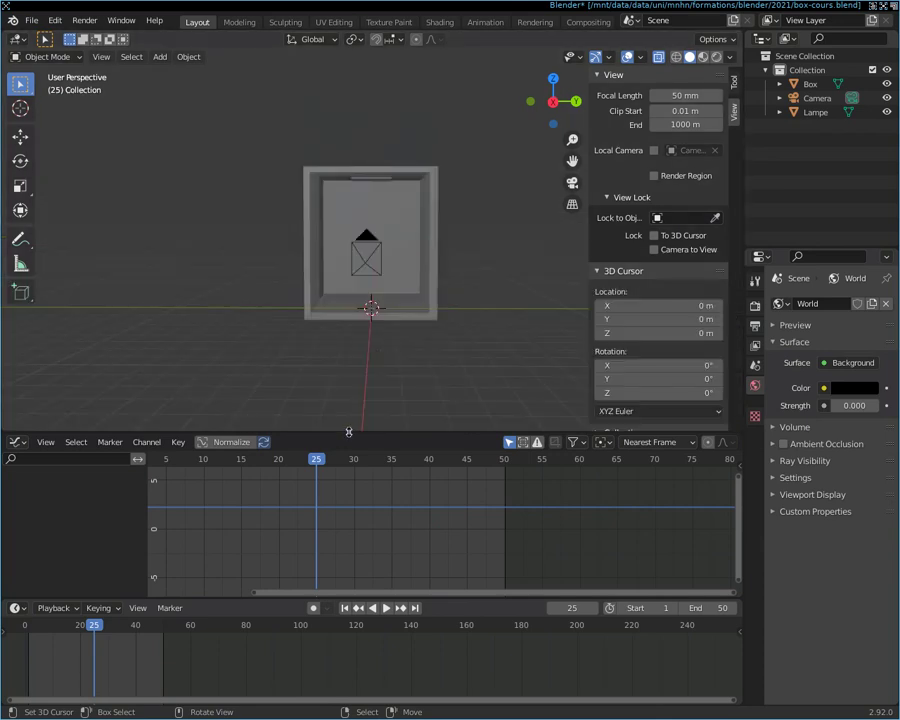
right_click(350, 431)
click(355, 430)
click(354, 440)
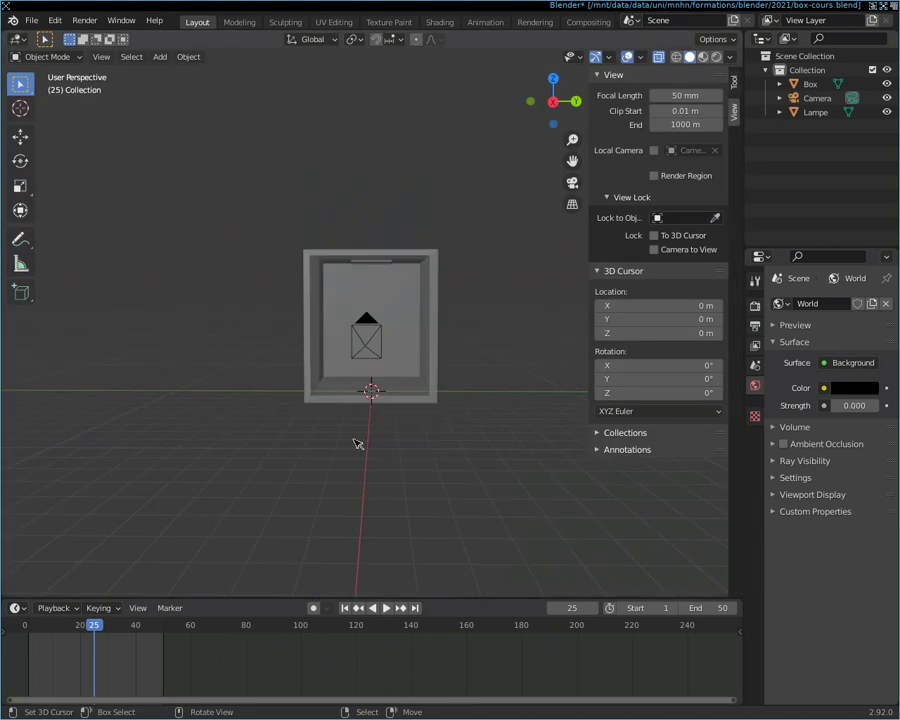
Step: Set the 3D cursor's Z location to 1.5 m and orbit back to a frontal view
scroll(492, 360, up, 1)
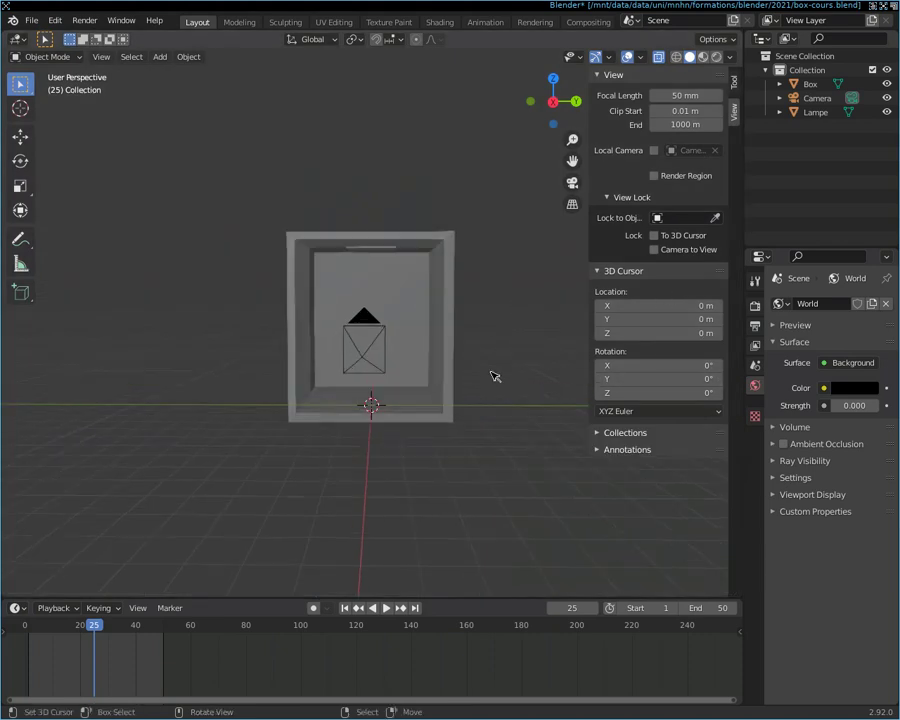
scroll(492, 372, up, 3)
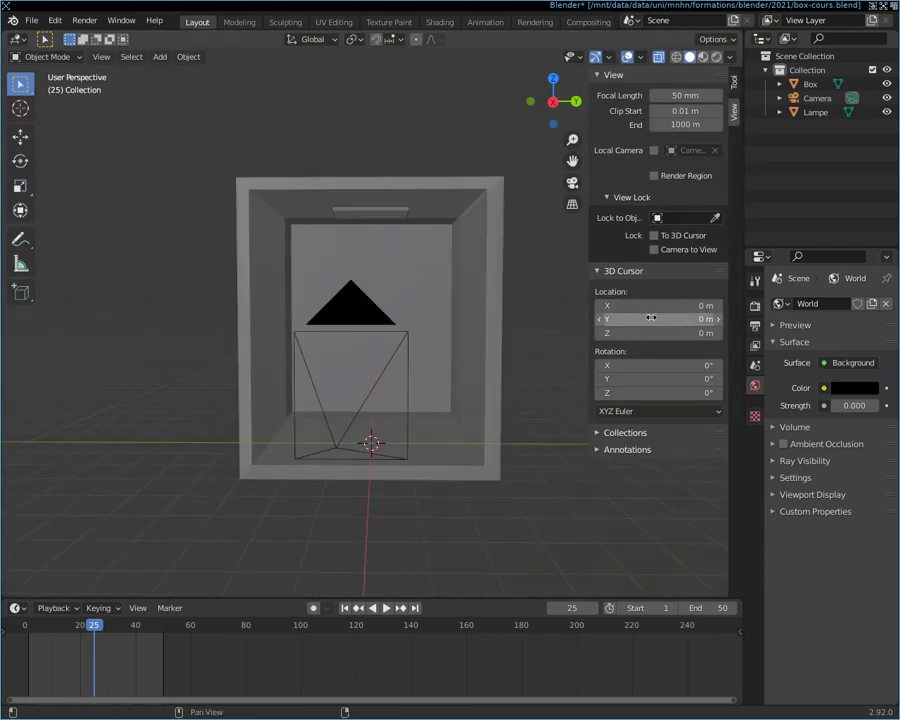
drag(647, 334, 680, 334)
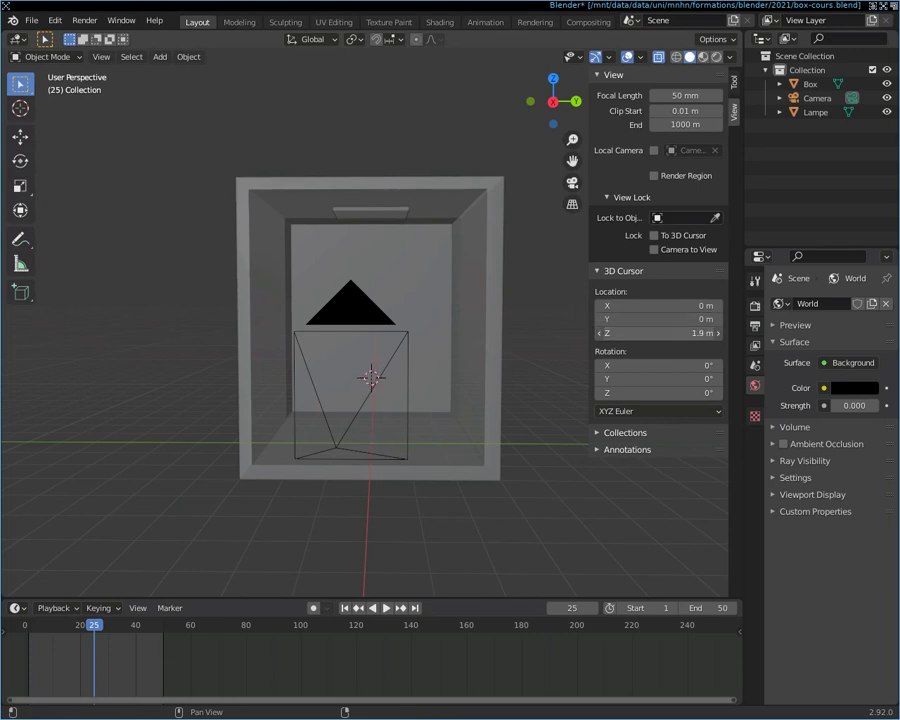
drag(680, 334, 660, 334)
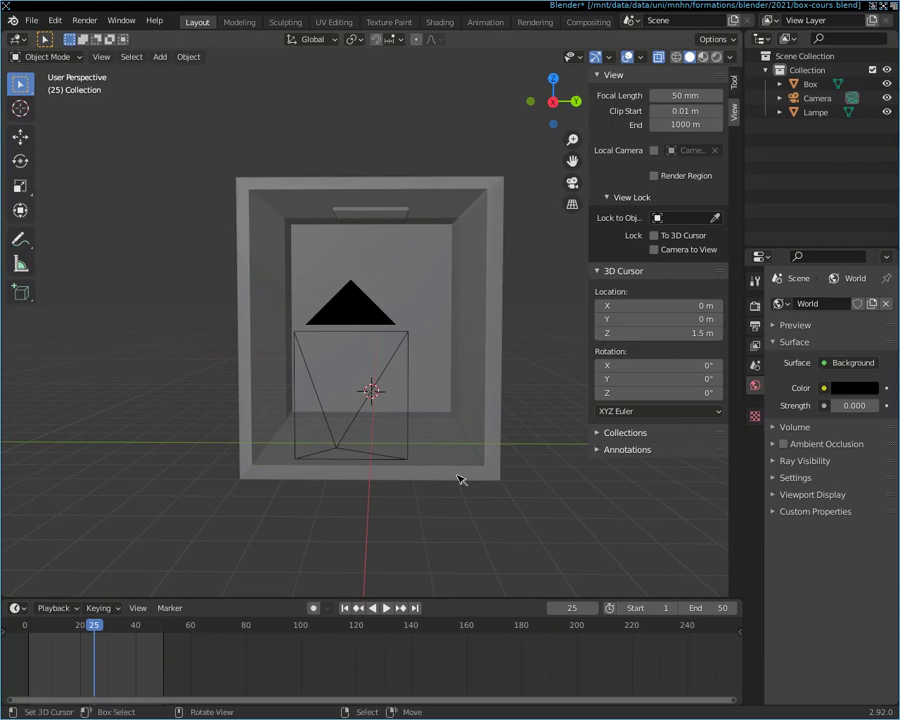
middle_drag(569, 513, 549, 513)
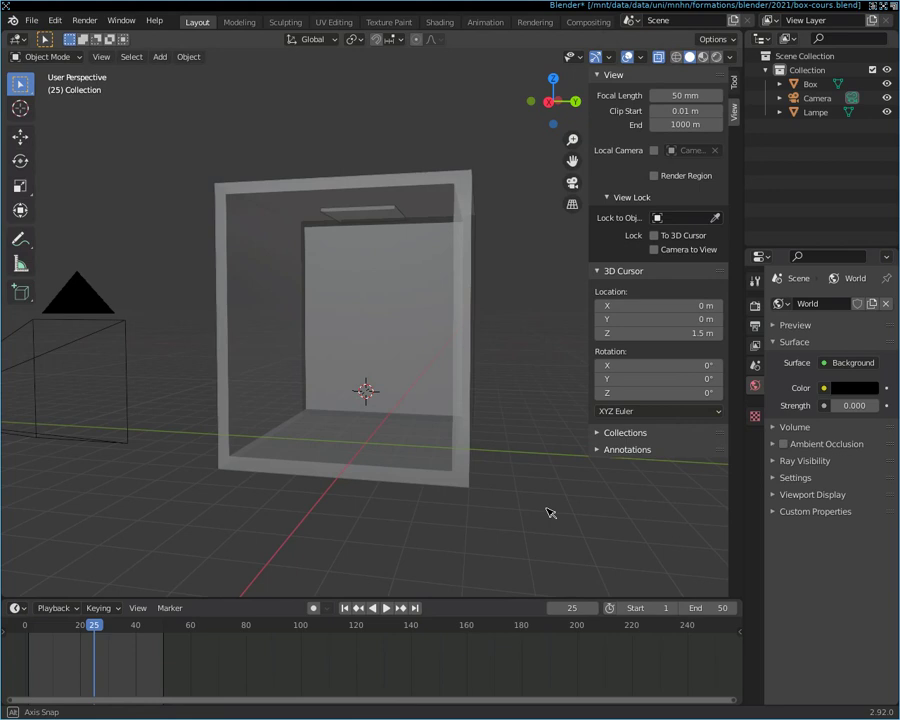
middle_drag(549, 513, 560, 562)
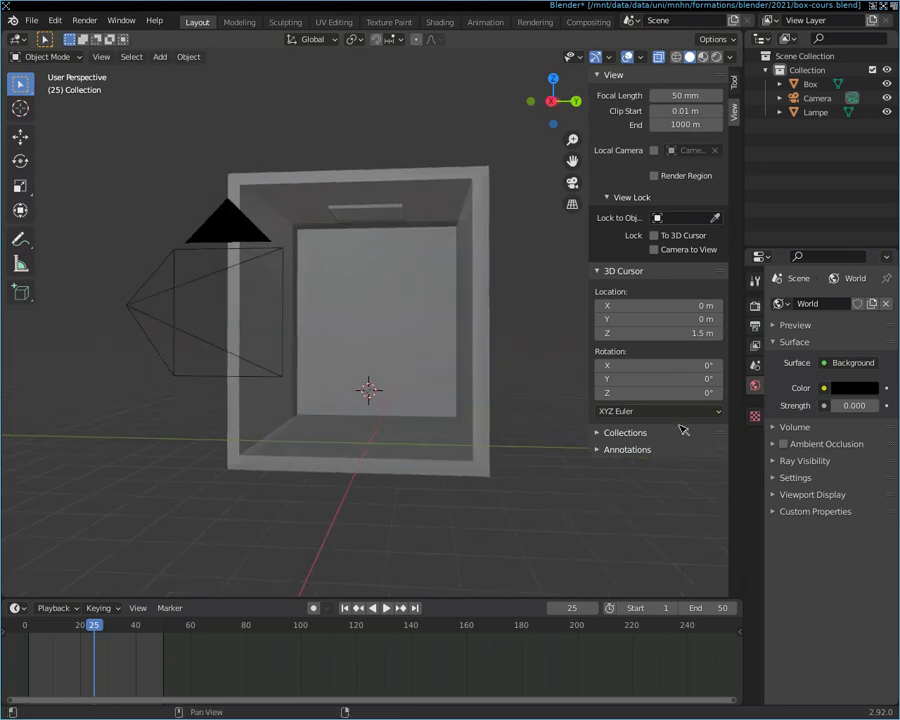
Step: Split the viewport horizontally into two stacked views, then join them back
right_click(745, 368)
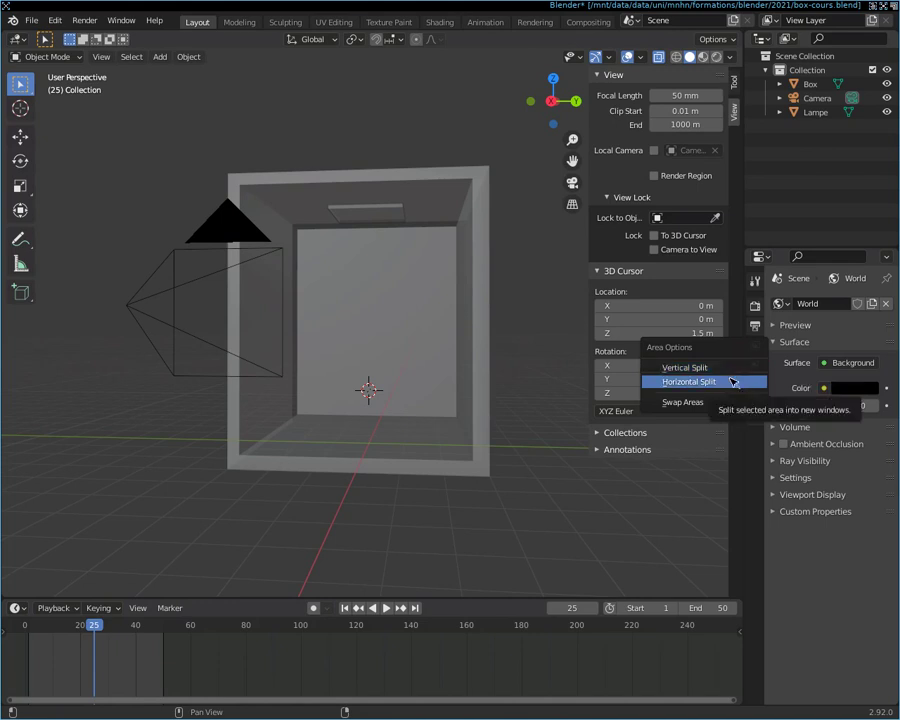
click(733, 382)
click(538, 378)
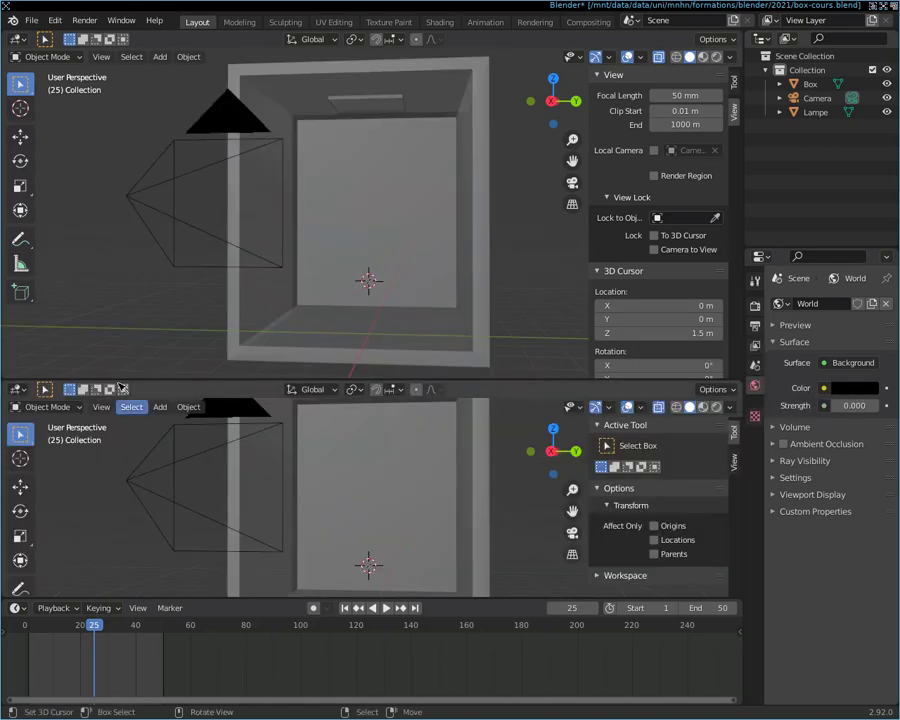
right_click(248, 380)
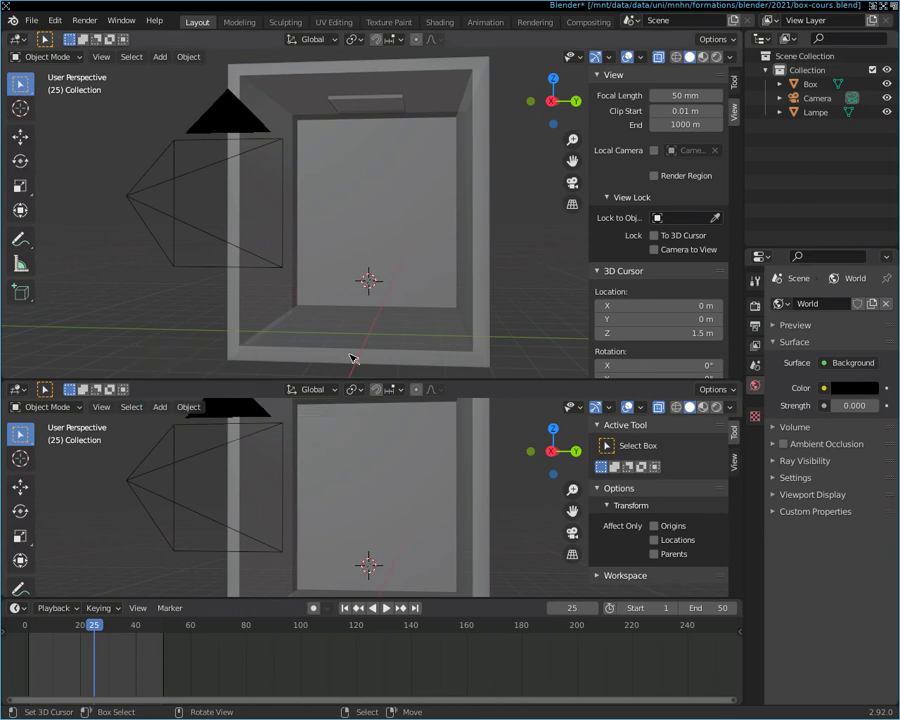
right_click(279, 381)
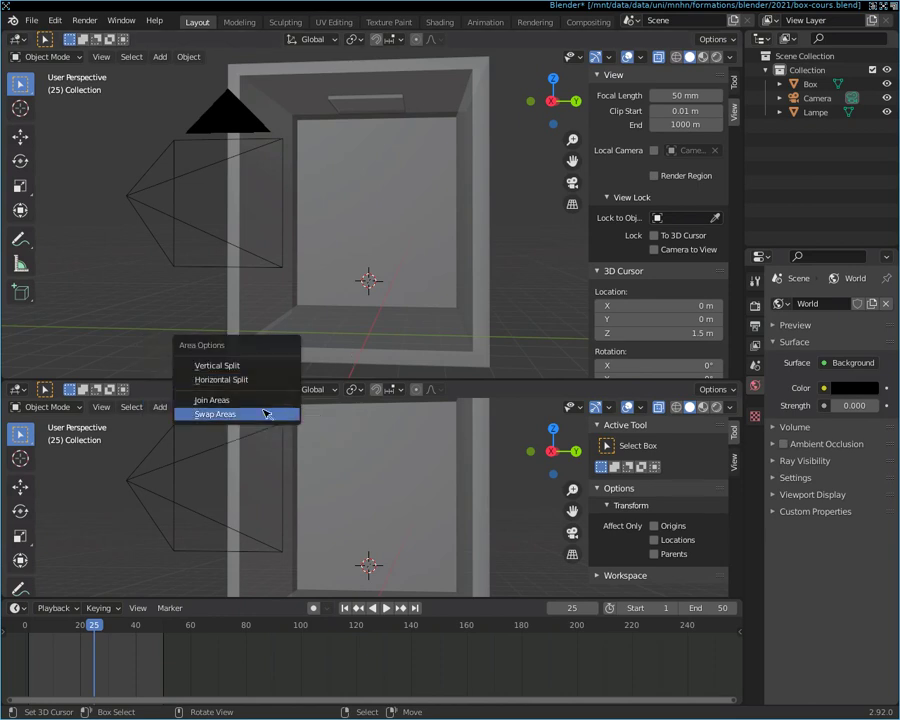
click(264, 399)
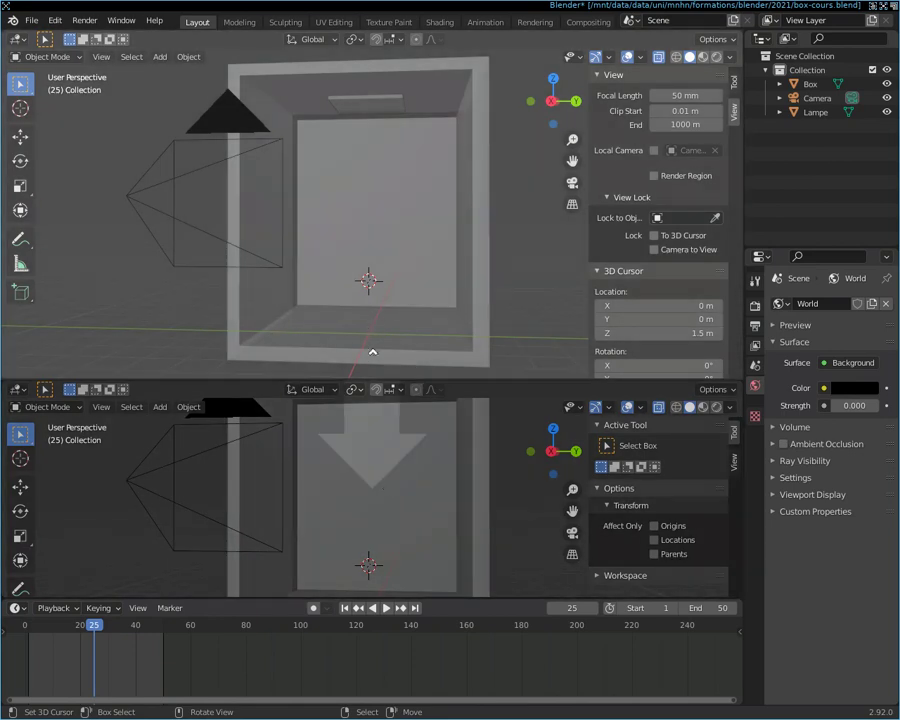
click(388, 489)
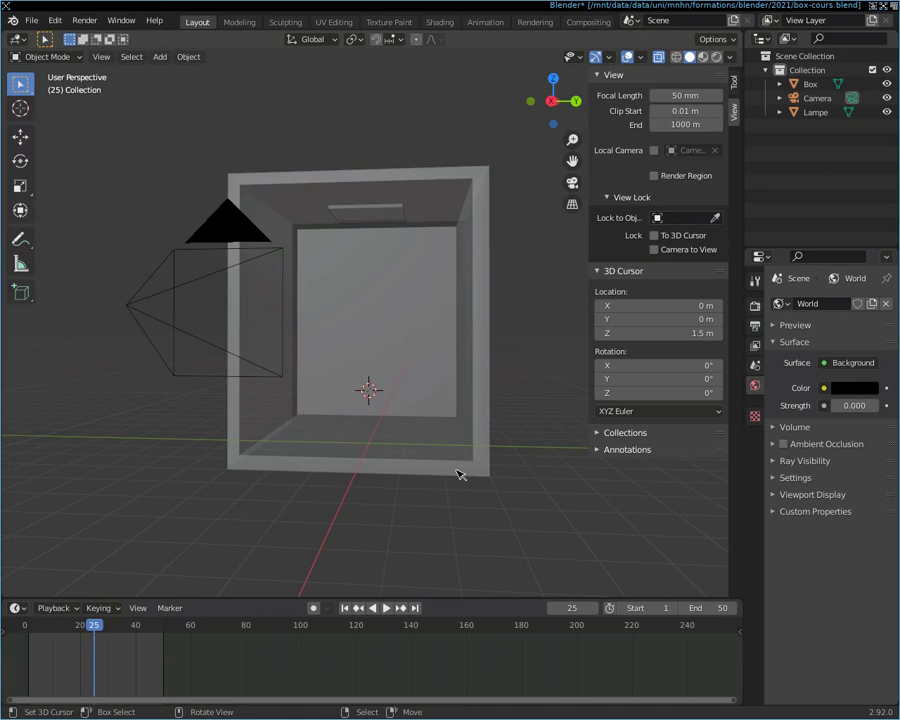
Step: Repeat the horizontal split and rejoin into one full-height viewport
right_click(745, 362)
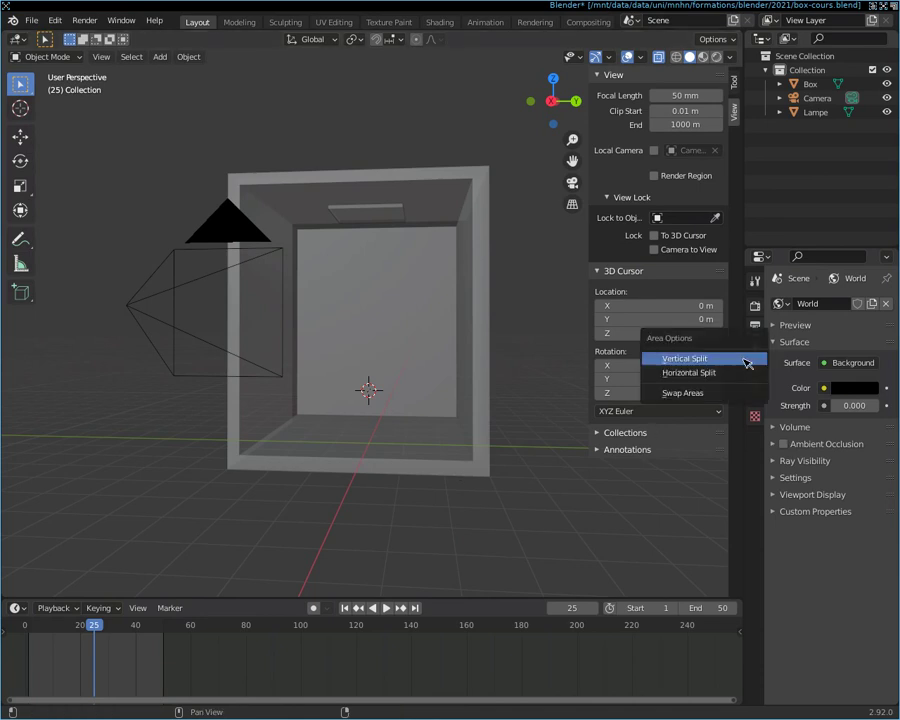
click(735, 372)
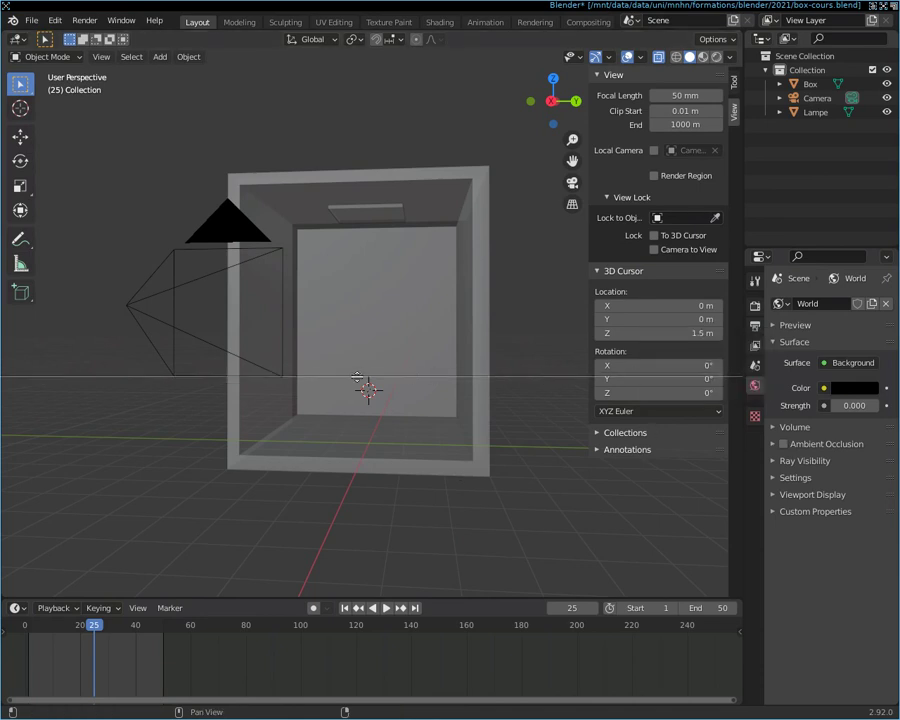
click(357, 377)
right_click(364, 376)
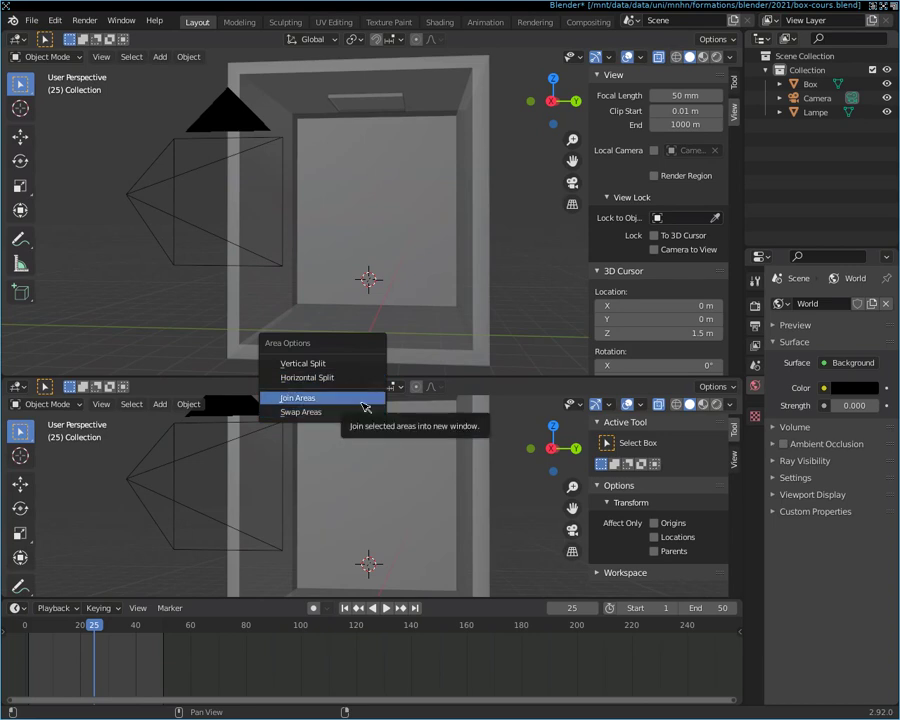
click(363, 405)
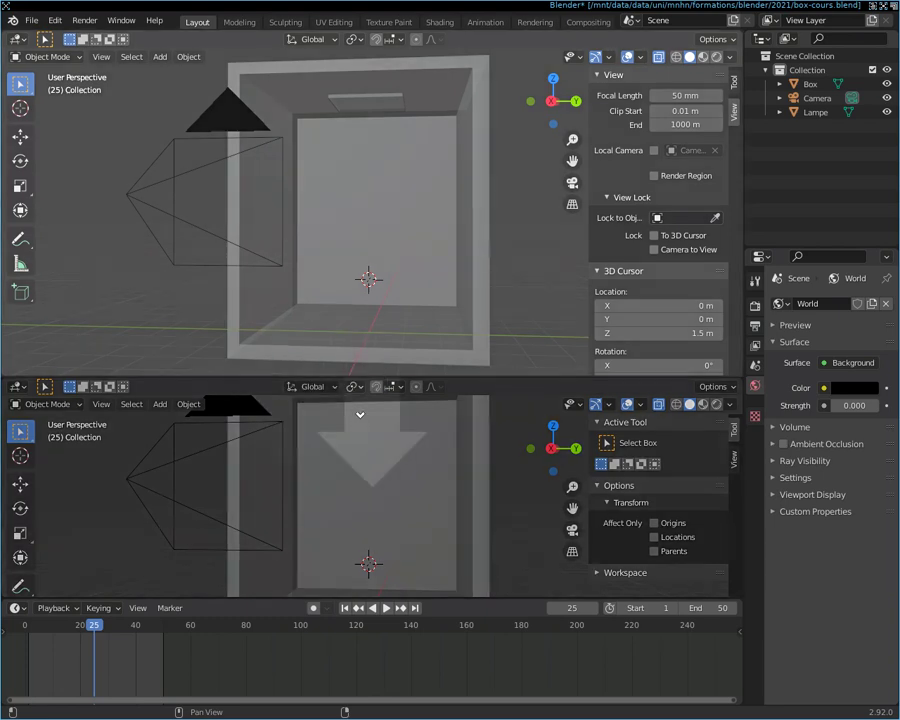
click(362, 420)
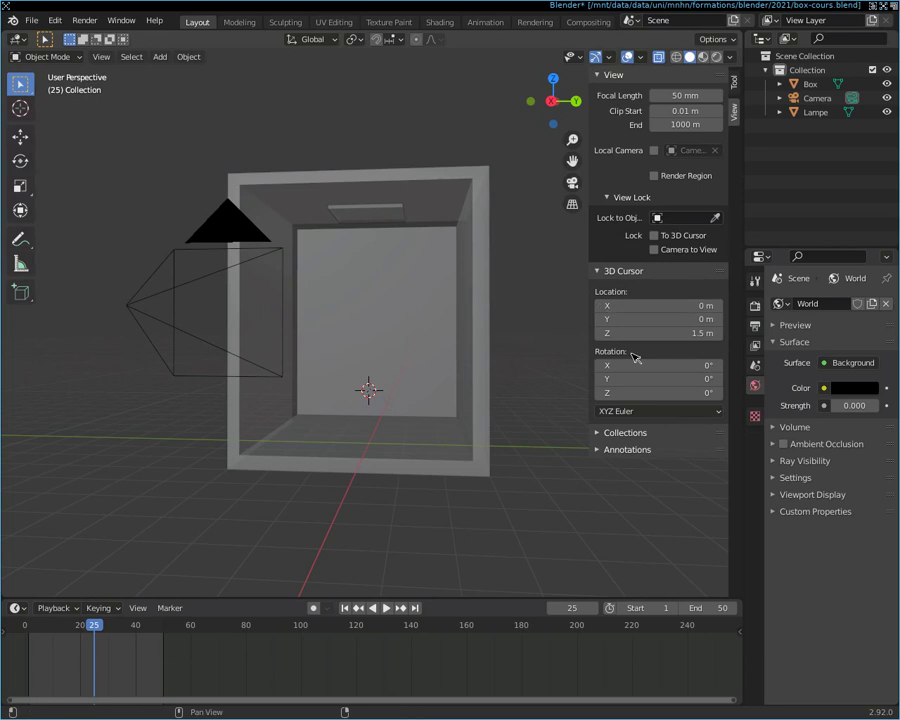
Step: Adjust the 3D cursor's Z height to about 1.7 m and orbit around the Cornell box
drag(657, 333, 700, 333)
drag(700, 333, 680, 333)
drag(660, 333, 638, 333)
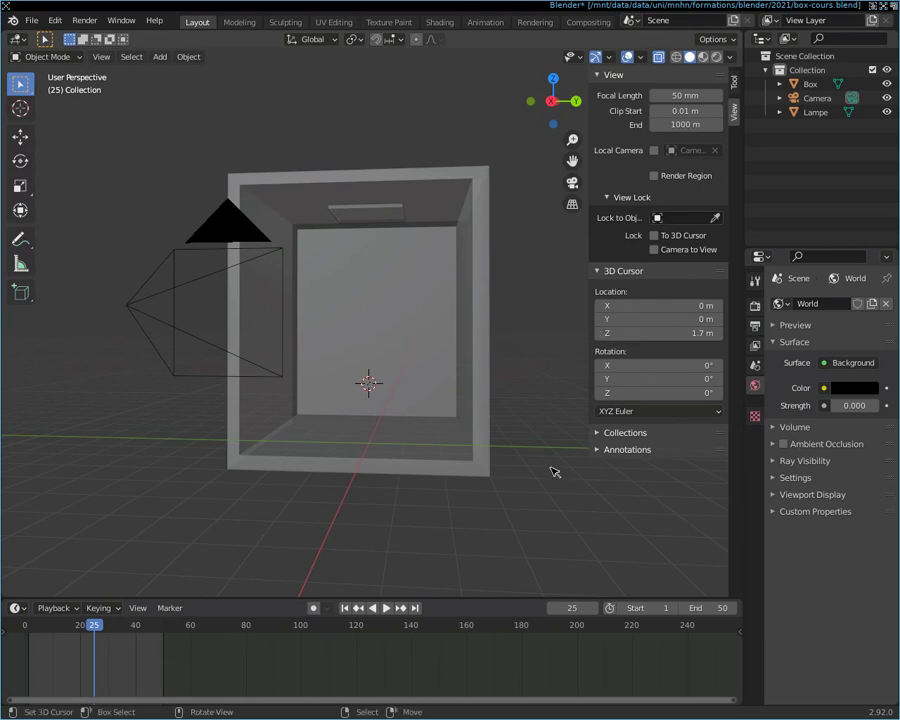
middle_drag(564, 486, 546, 480)
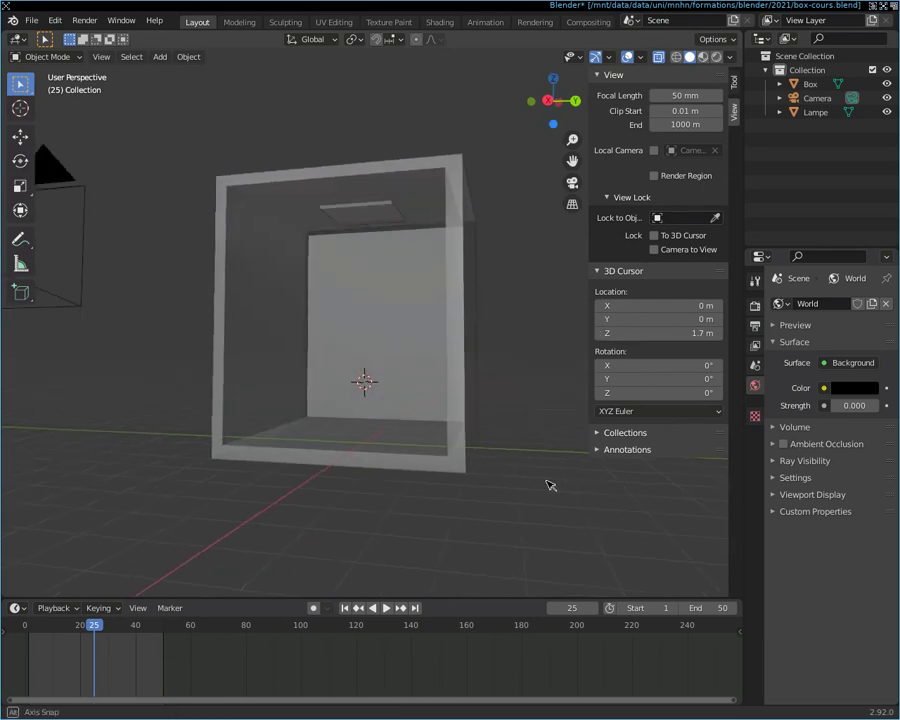
Step: Add a 2 m cube at the 3D cursor via F3 'add cube' and frame it in view
key(F3)
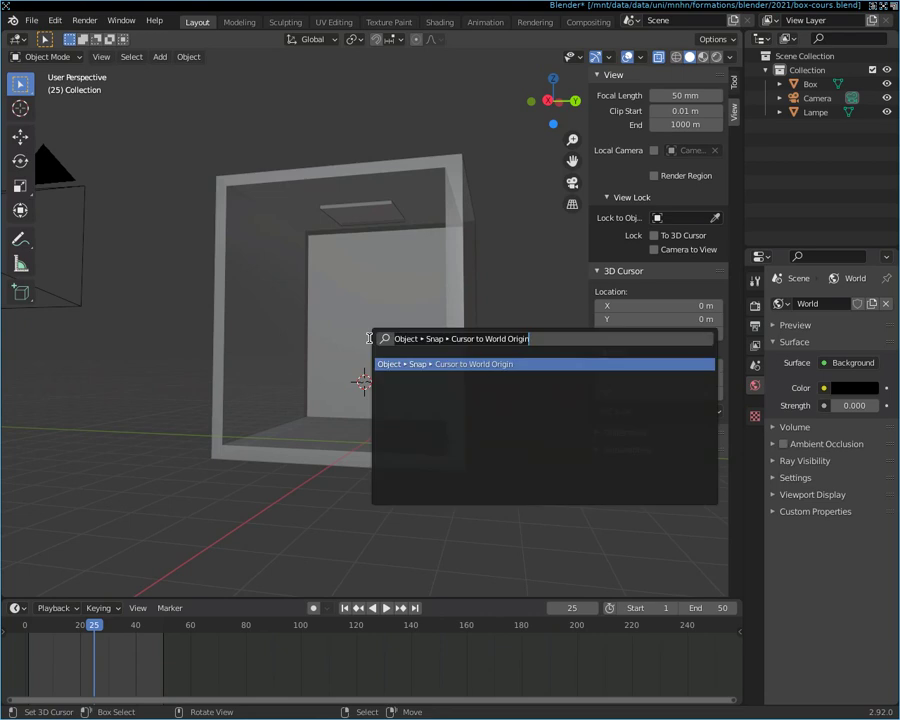
text(add cube)
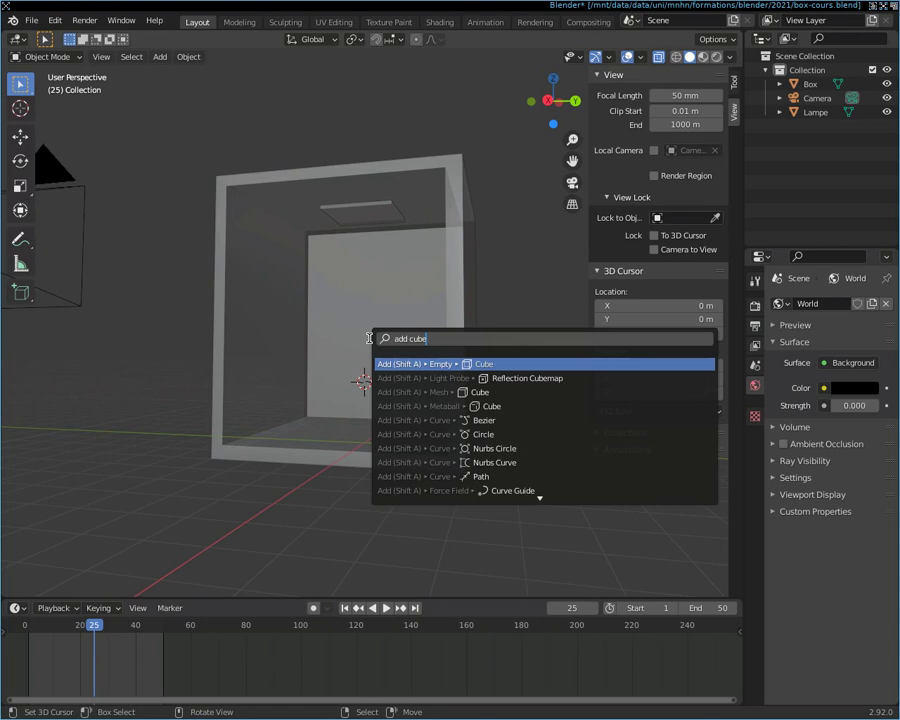
click(484, 392)
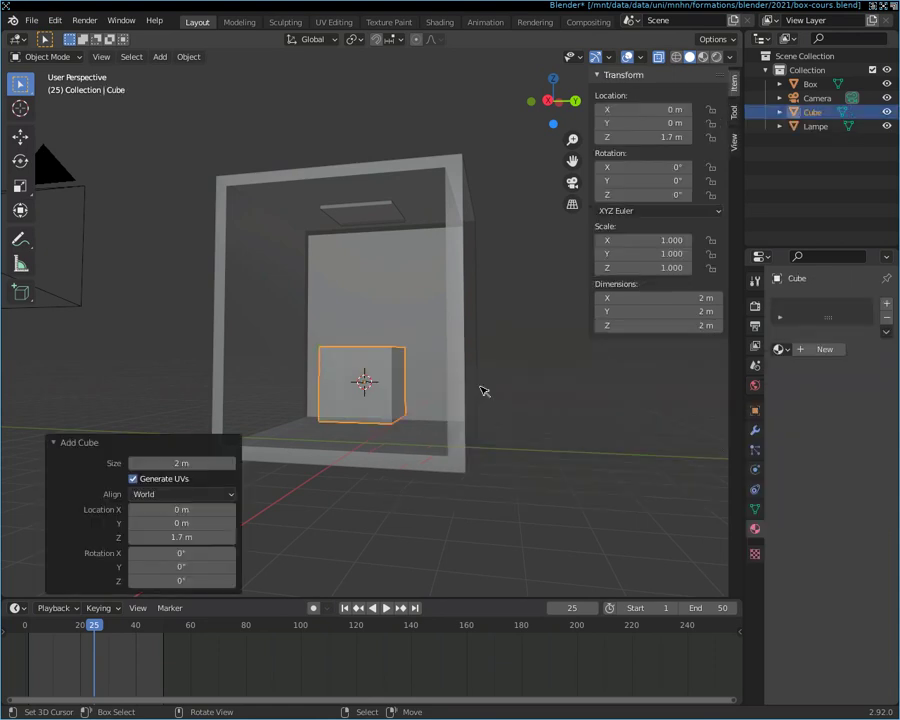
scroll(398, 382, down, 3)
scroll(406, 379, up, 3)
scroll(420, 395, up, 3)
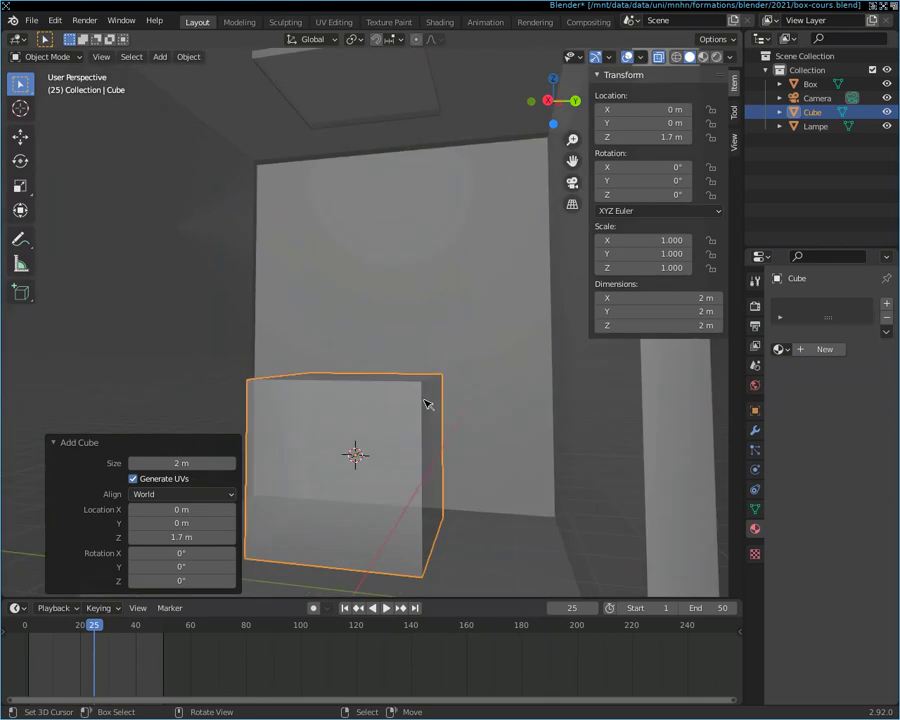
scroll(463, 402, down, 1)
mouse_move(463, 402)
middle_down()
mouse_move(516, 432)
mouse_move(492, 432)
middle_up()
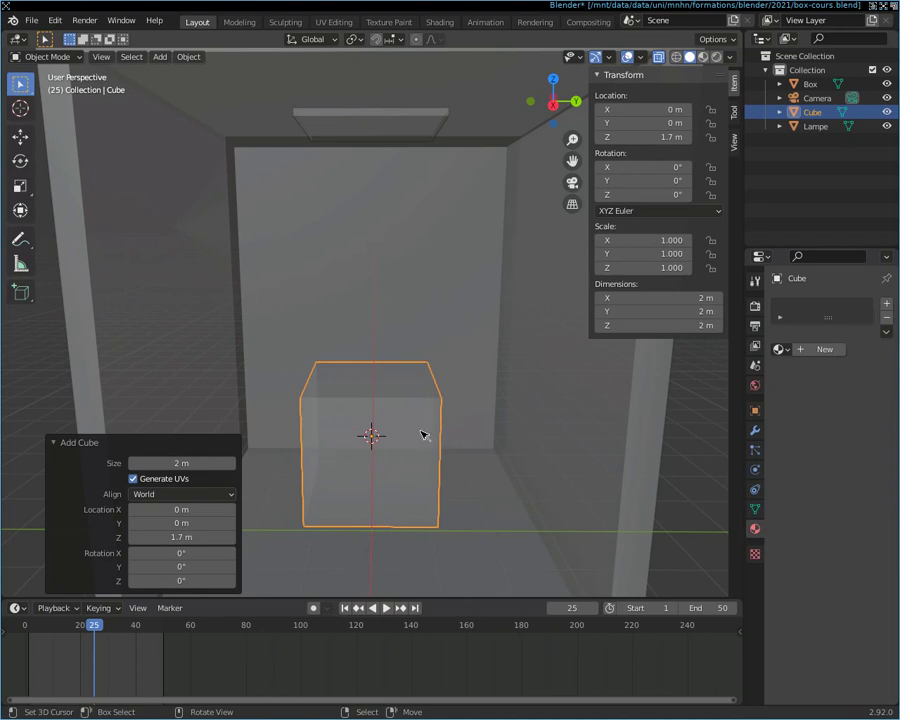
scroll(423, 433, down, 2)
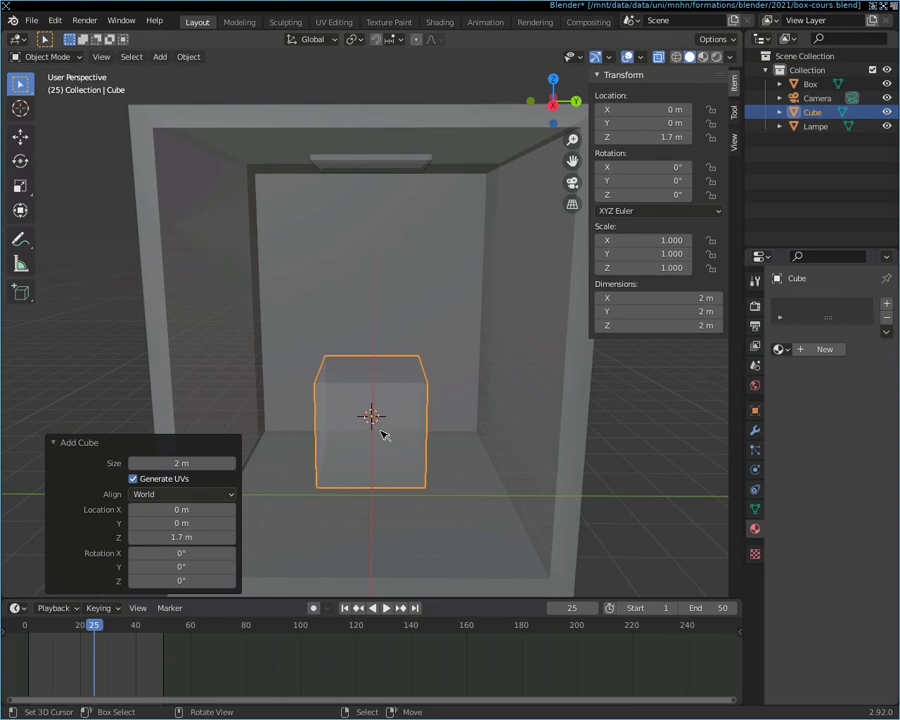
scroll(397, 425, down, 3)
scroll(397, 425, up, 3)
Step: Enter Edit Mode on the cube and deselect all its geometry
key(Tab)
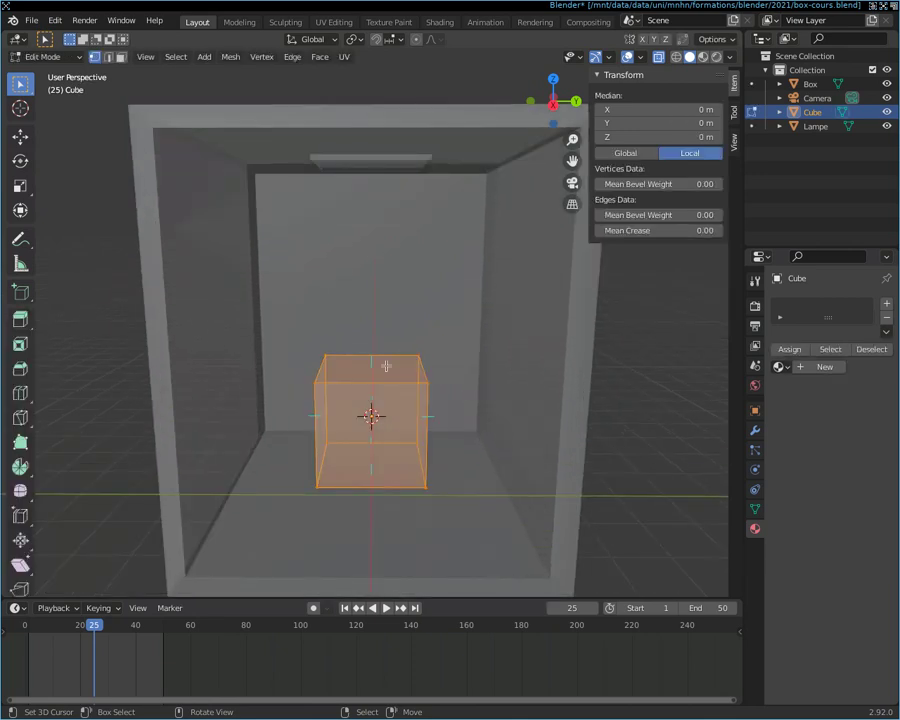
scroll(483, 407, down, 1)
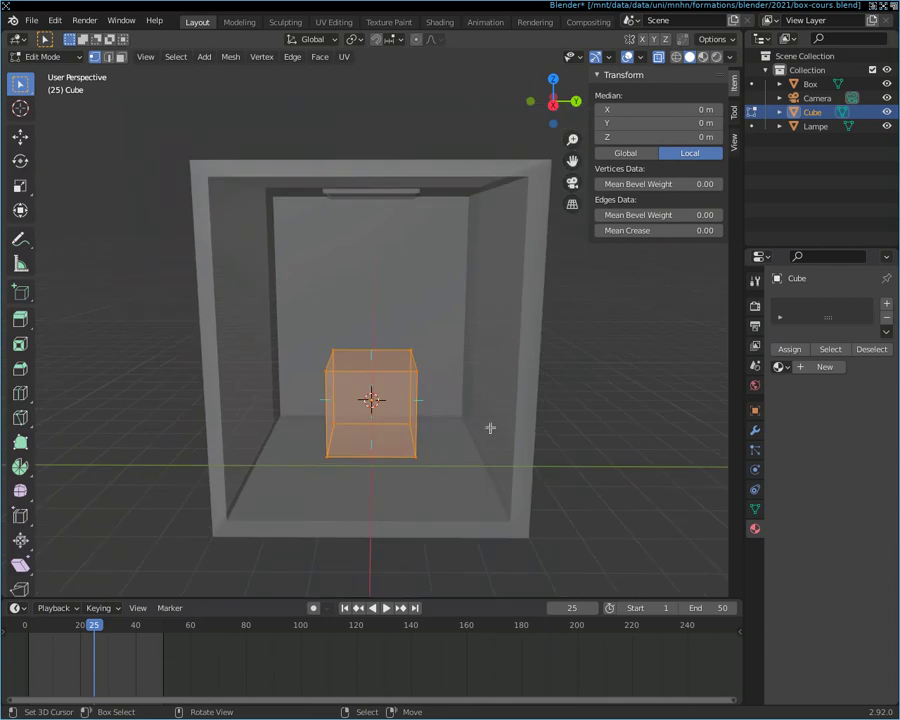
mouse_move(647, 388)
middle_down()
mouse_move(606, 387)
mouse_move(657, 362)
middle_up()
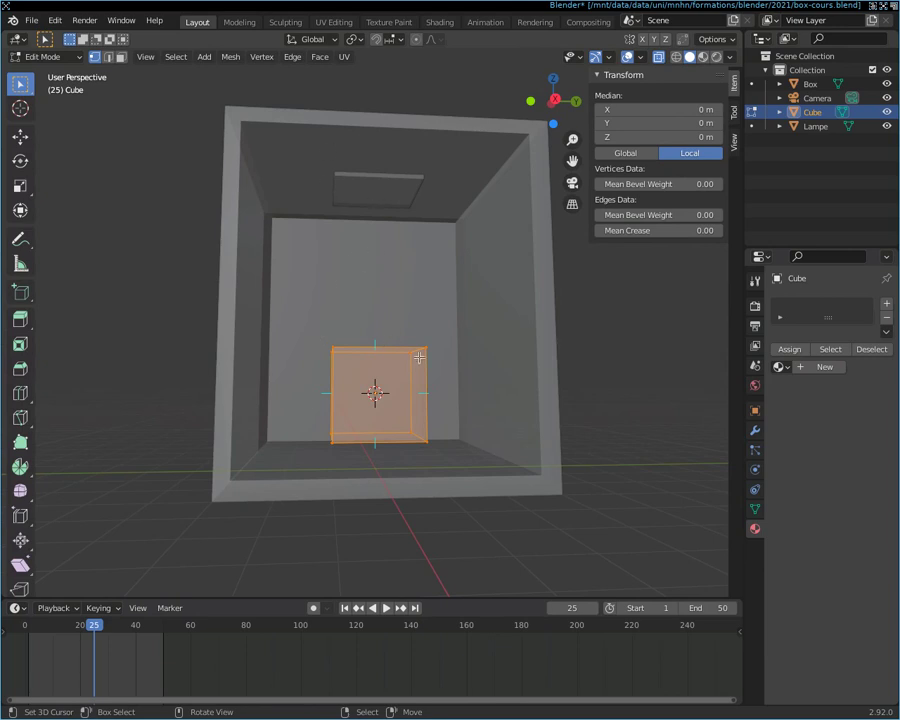
mouse_move(608, 321)
middle_down()
mouse_move(616, 319)
mouse_move(606, 350)
middle_up()
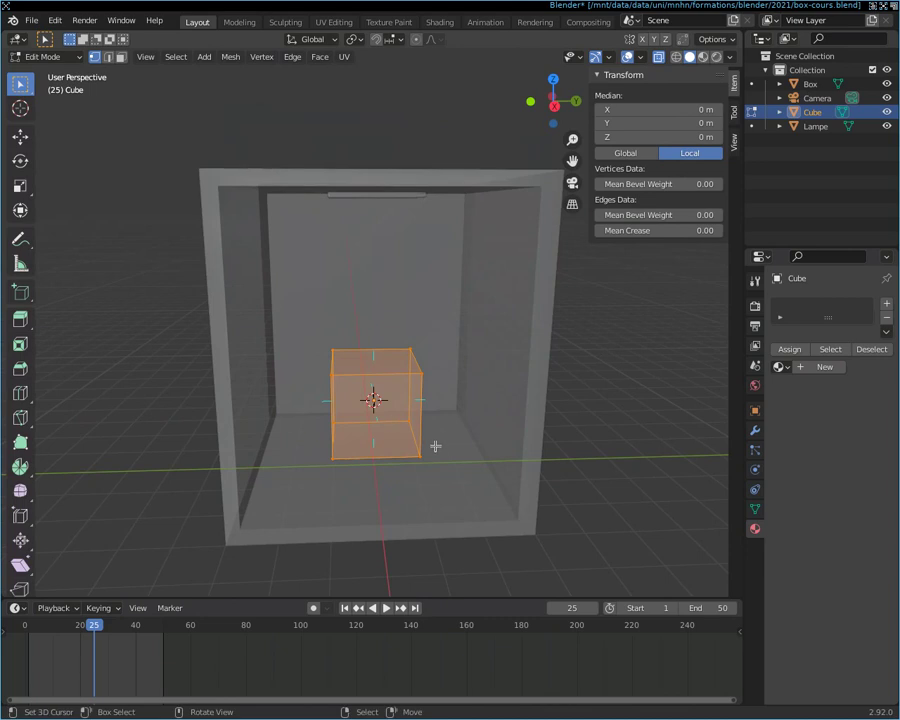
key(alt)
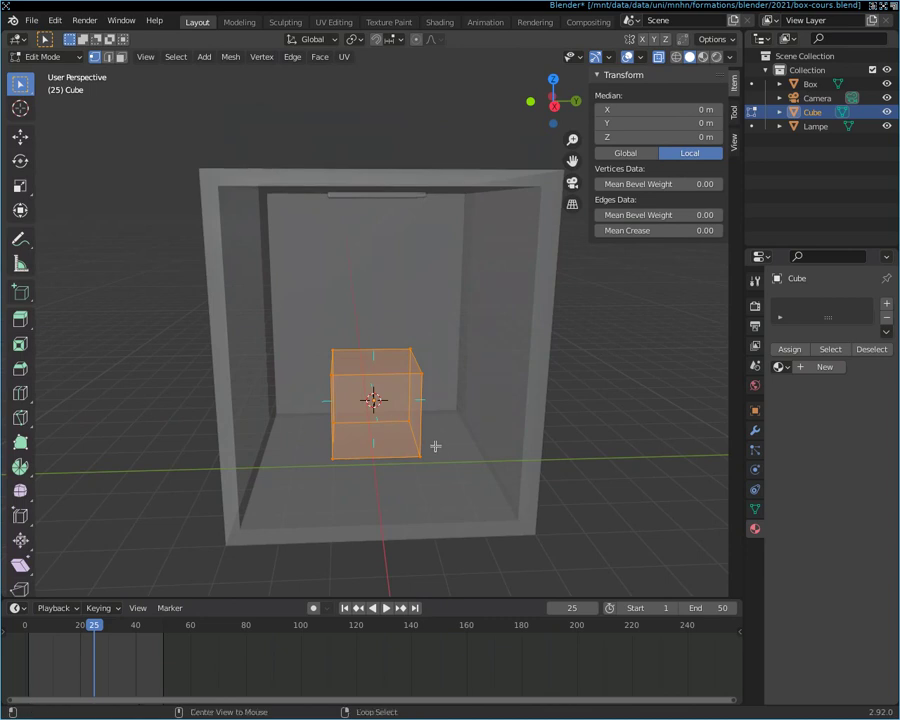
key(alt+a)
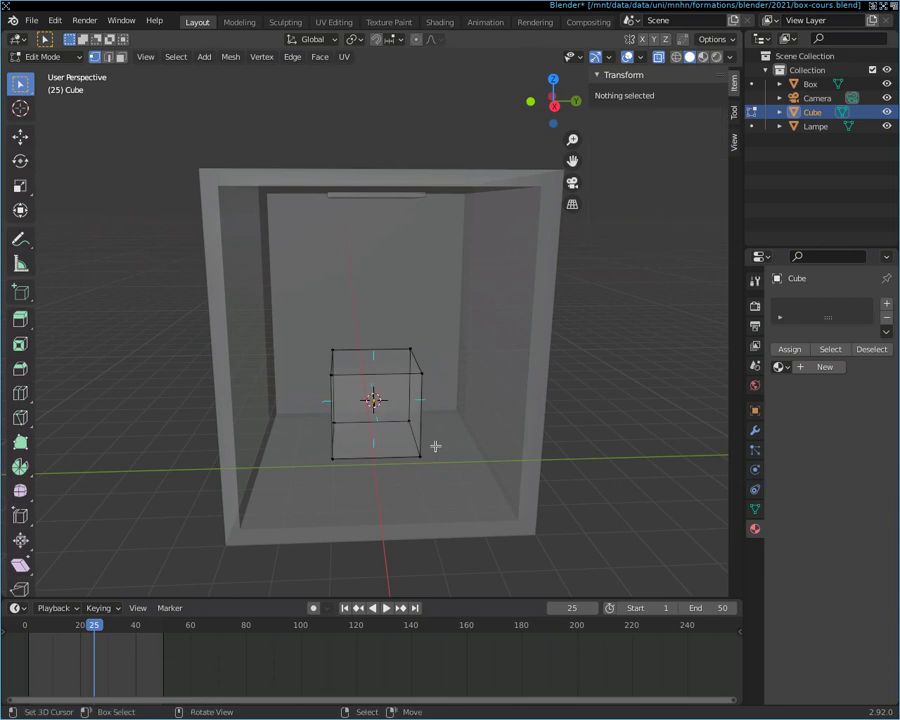
Step: From a straight front view, box-select the cube's top face
alt+middle_drag(665, 273, 667, 243)
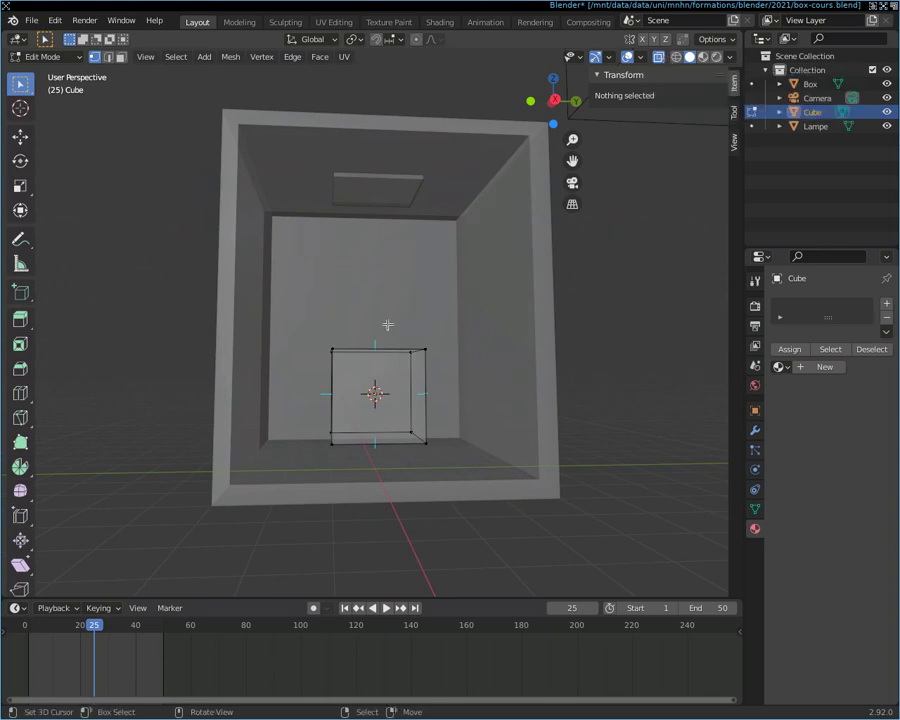
key(b)
drag(317, 341, 450, 370)
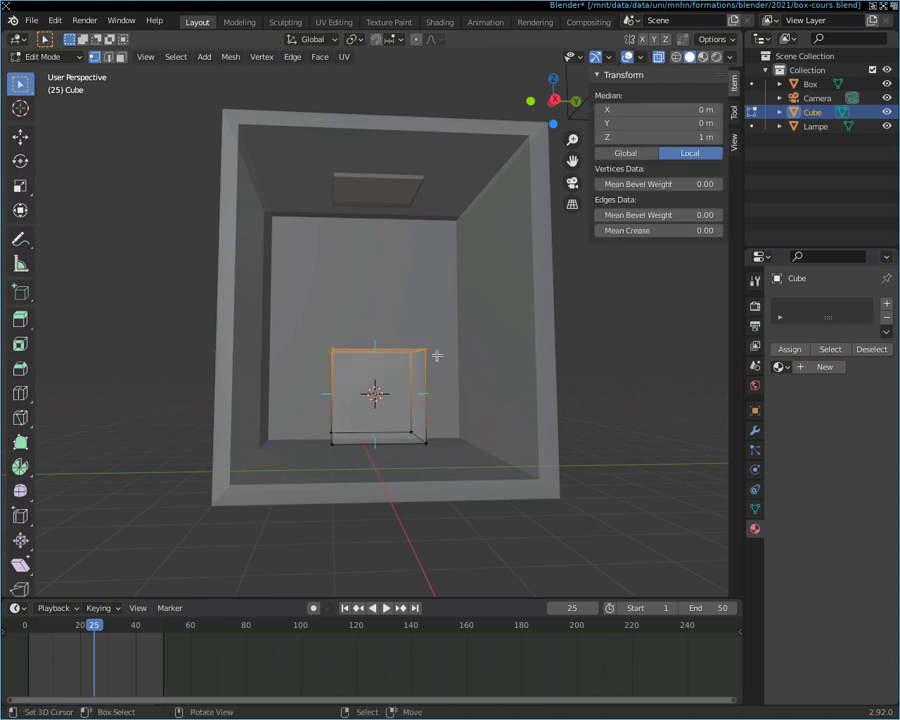
middle_drag(627, 331, 617, 356)
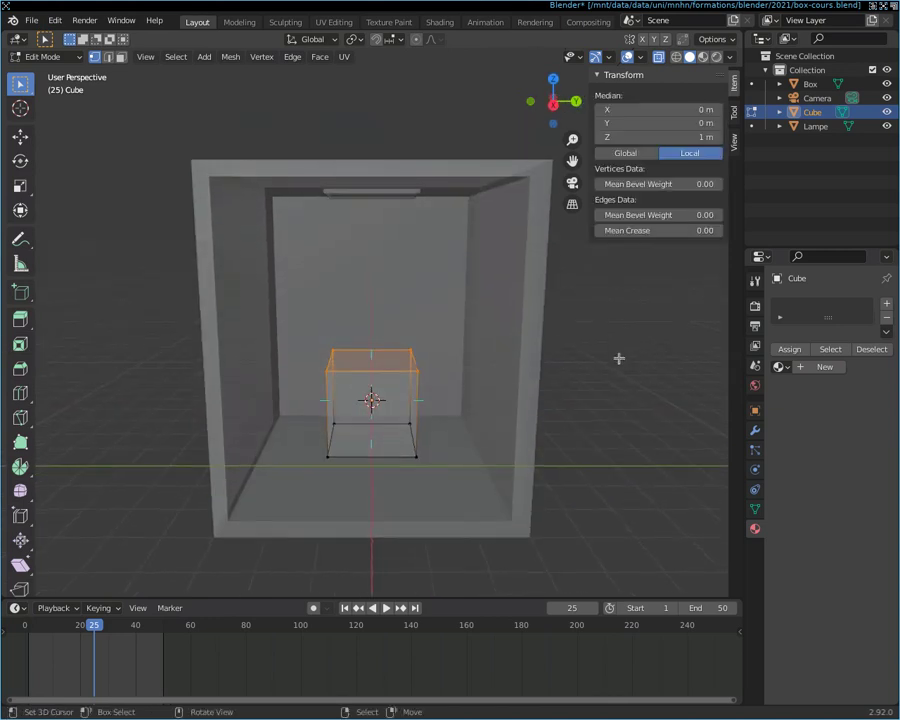
Step: Extrude the Cube's top face upward five times, about 0.5 m each, reaching local Z 3.5336 m
key(e)
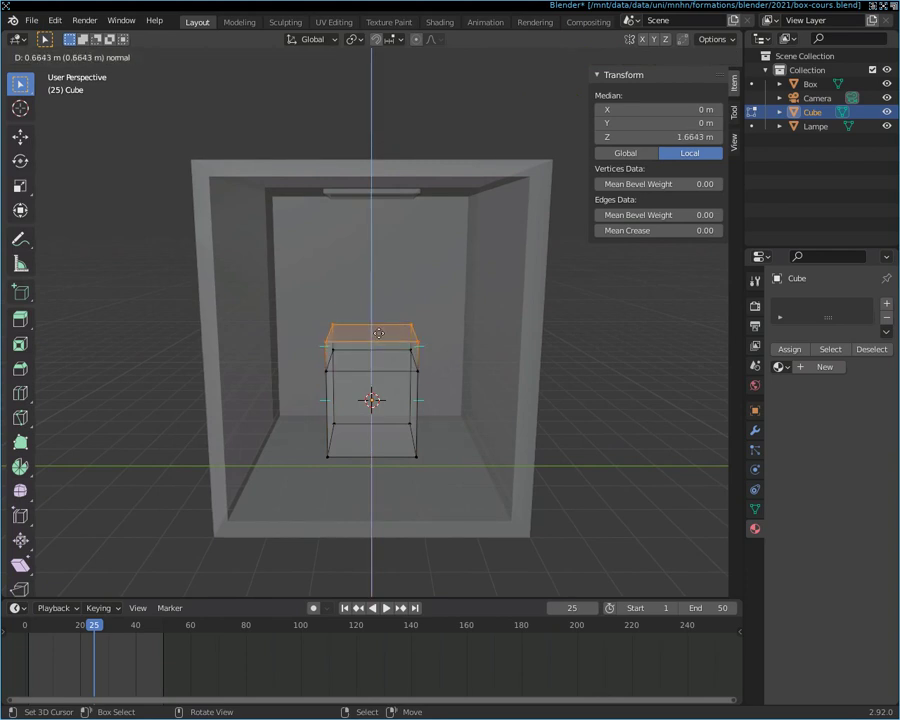
click(379, 337)
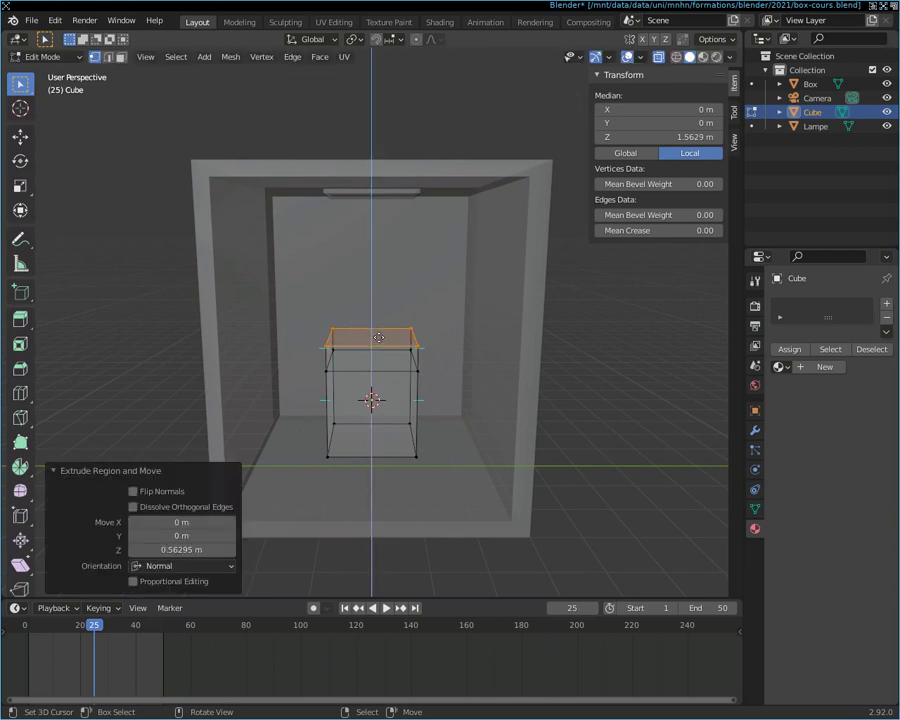
key(e)
click(377, 309)
key(e)
click(379, 293)
key(e)
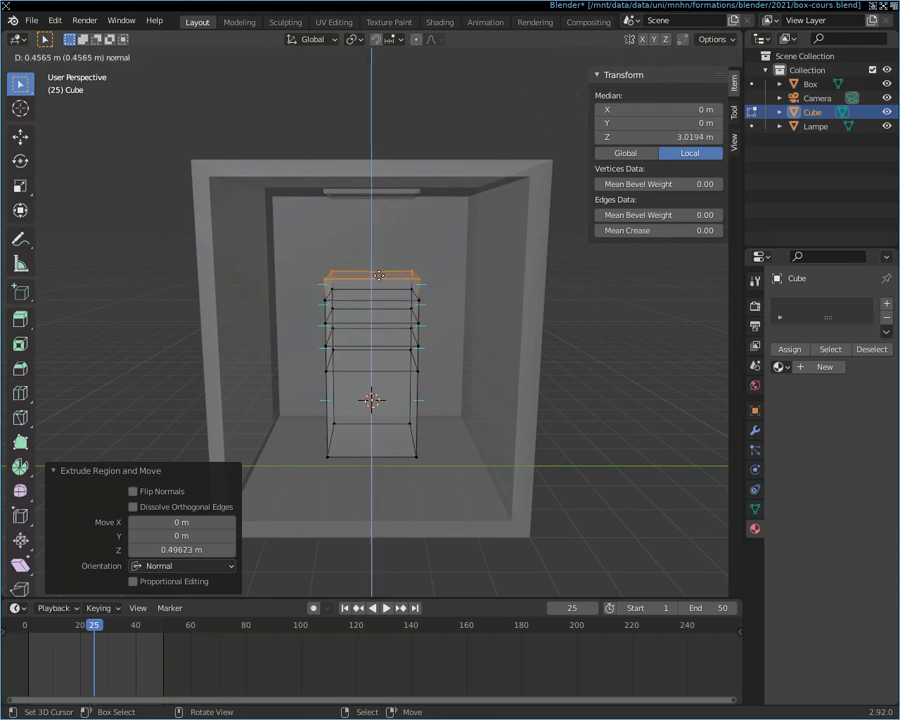
click(379, 275)
key(e)
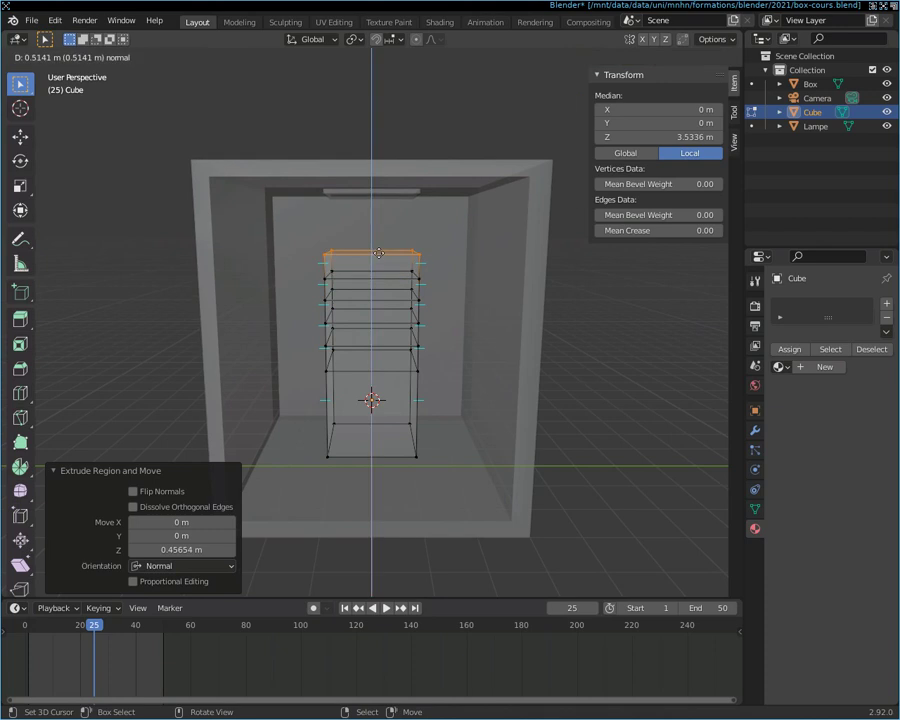
click(379, 253)
mouse_move(583, 430)
middle_down()
mouse_move(588, 399)
mouse_move(582, 406)
middle_up()
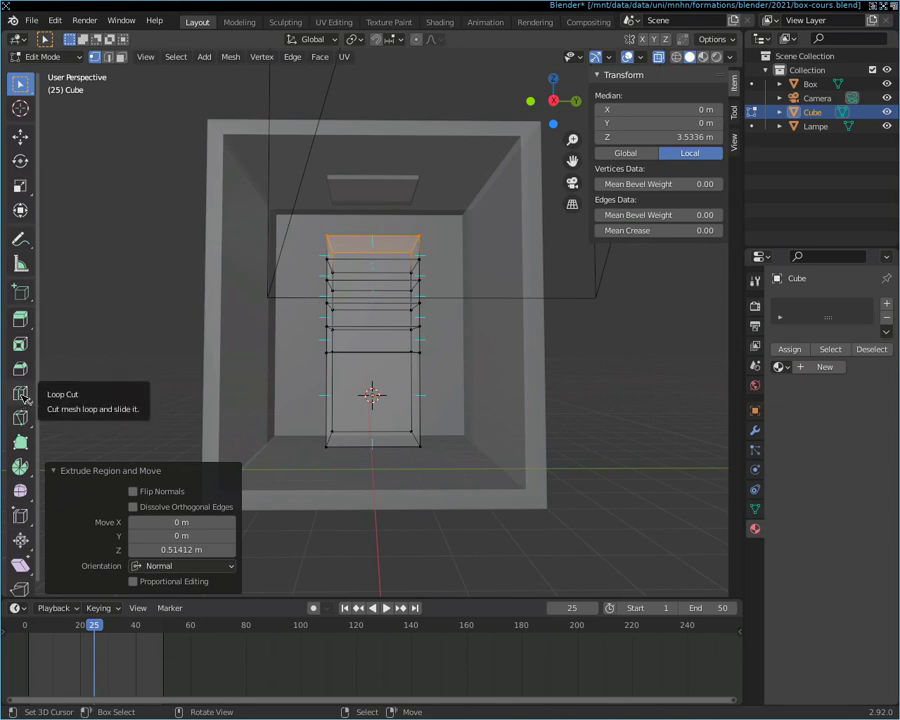
Step: Cut and slide several horizontal edge loops near the column's base
click(23, 398)
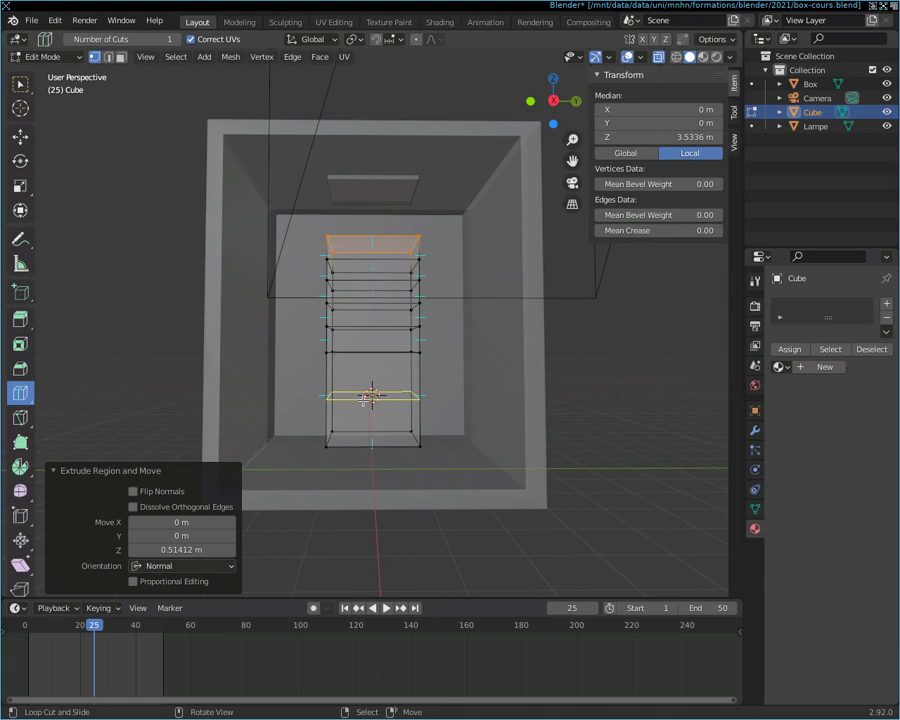
drag(370, 397, 370, 390)
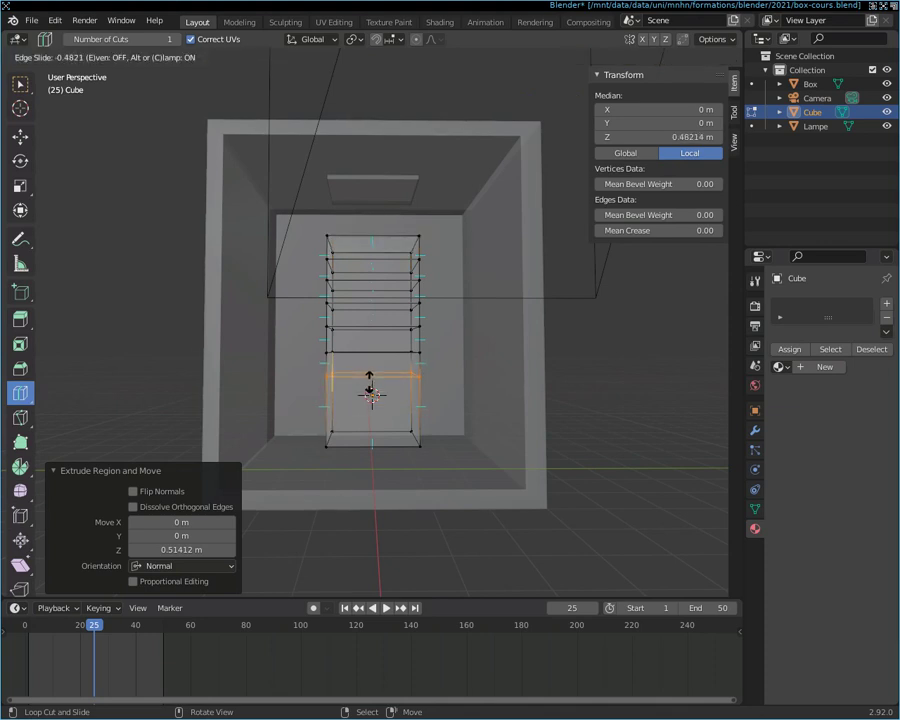
drag(371, 396, 371, 398)
click(370, 396)
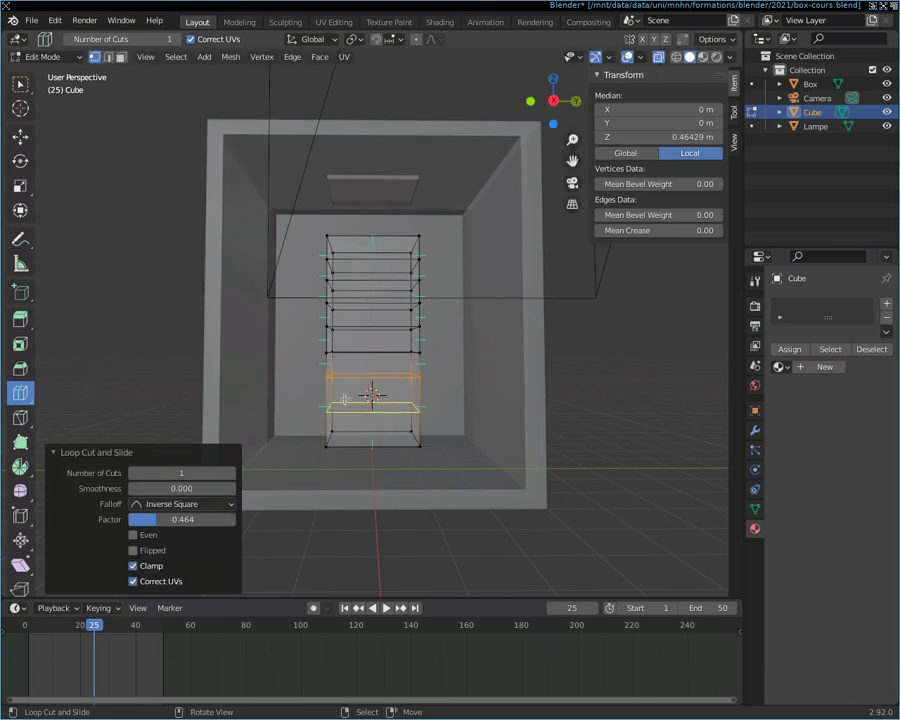
drag(349, 412, 350, 403)
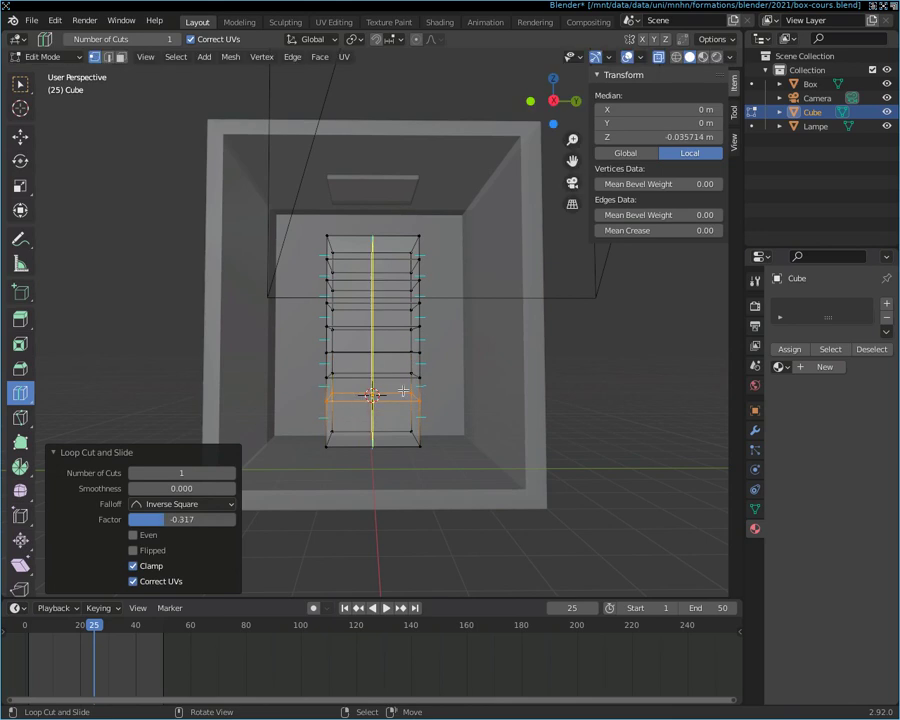
click(404, 421)
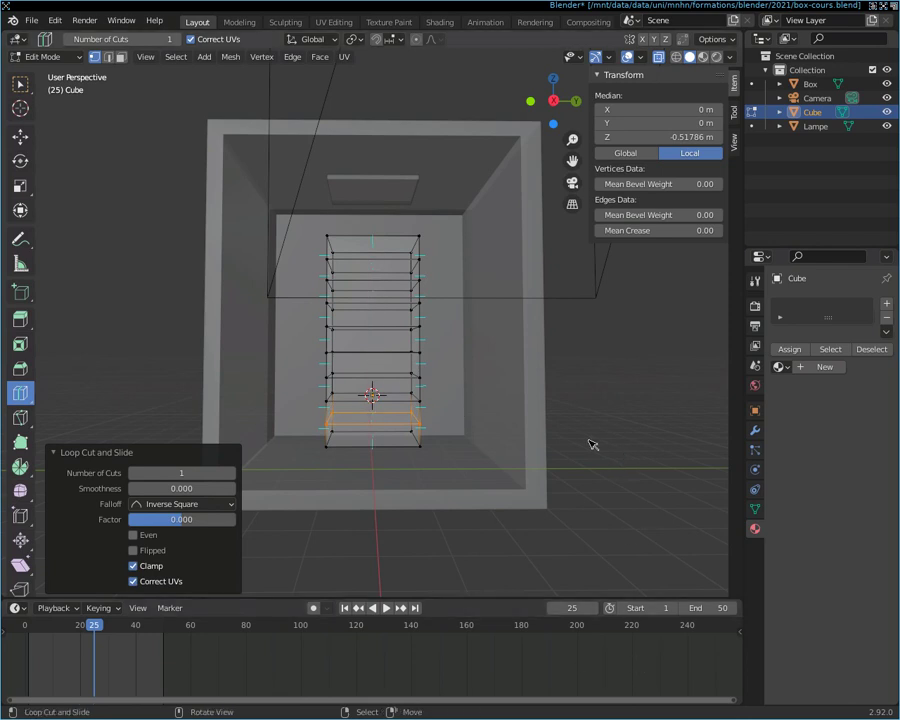
Step: Cut a vertical edge loop down the column's middle and return to Object Mode
click(370, 353)
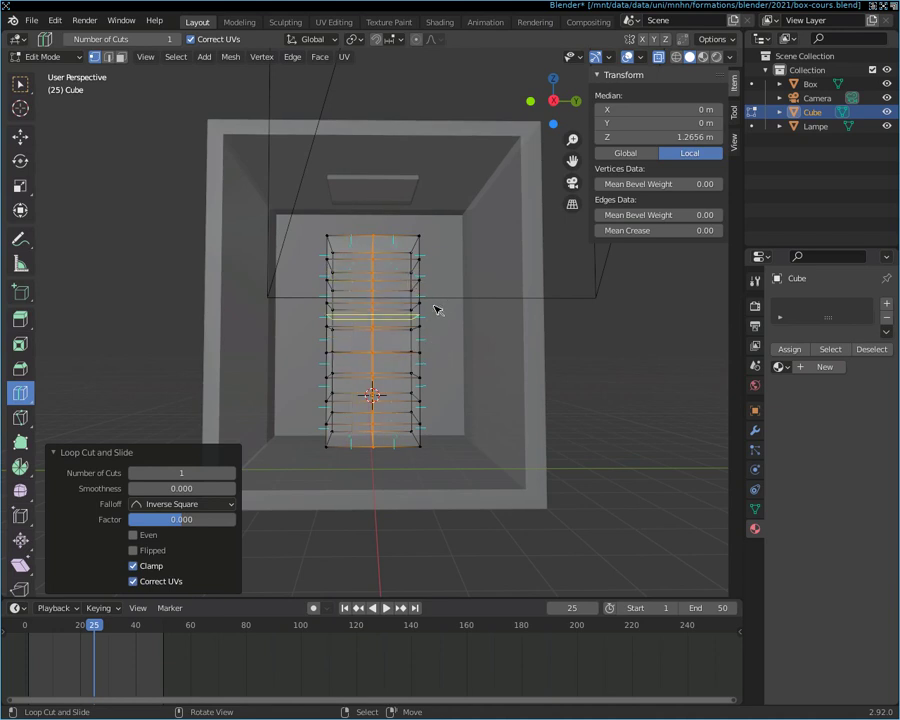
mouse_move(528, 417)
middle_down()
mouse_move(550, 418)
mouse_move(430, 428)
middle_up()
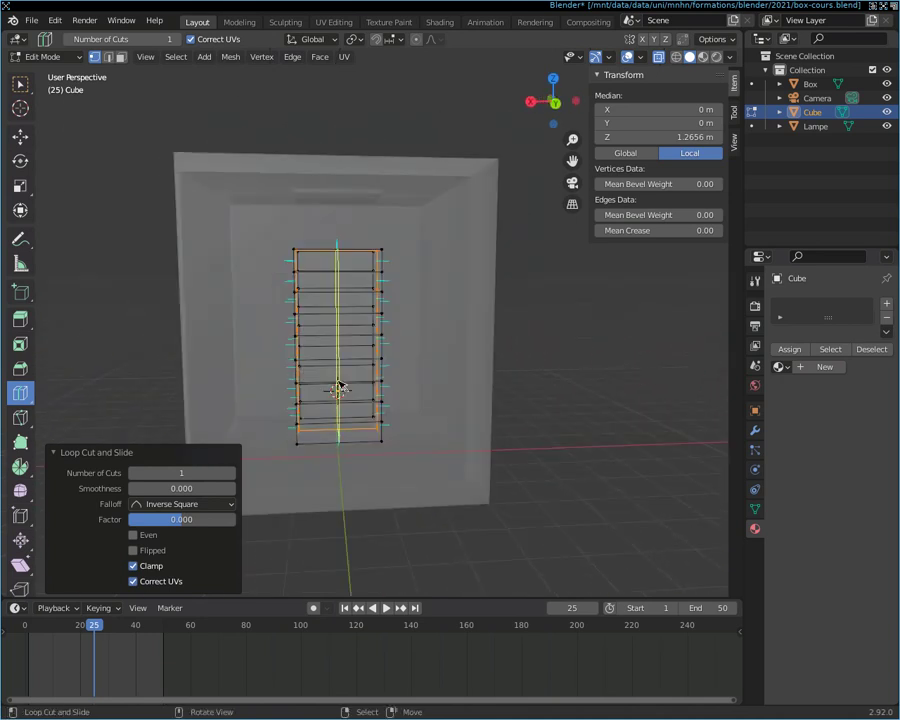
mouse_move(526, 414)
middle_down()
mouse_move(612, 399)
mouse_move(651, 378)
mouse_move(699, 392)
mouse_move(673, 394)
mouse_move(660, 373)
mouse_move(672, 390)
mouse_move(666, 410)
middle_up()
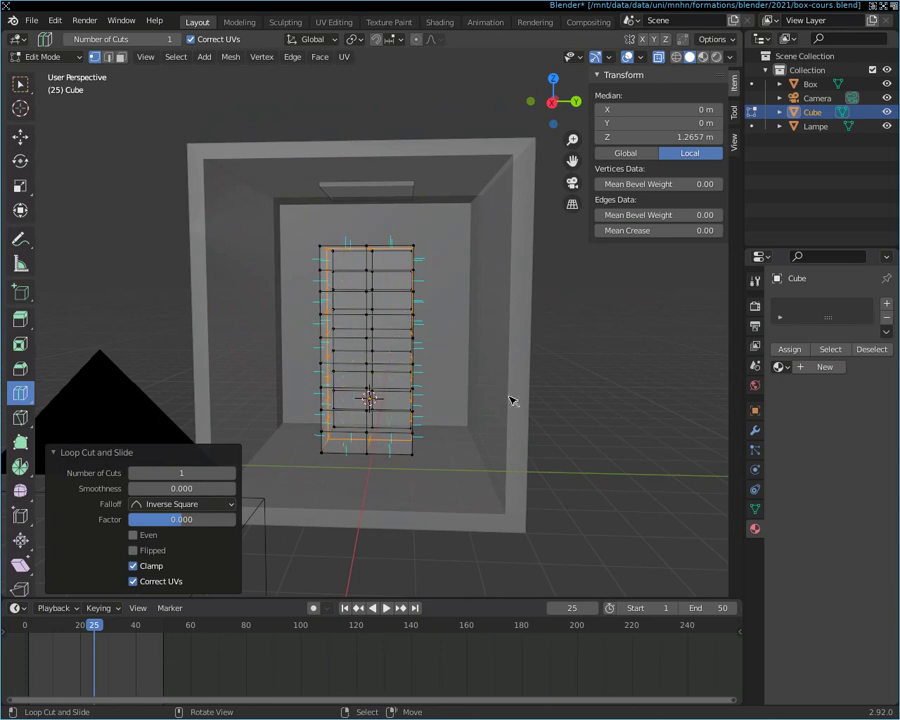
scroll(472, 408, down, 3)
scroll(424, 377, up, 3)
key(Tab)
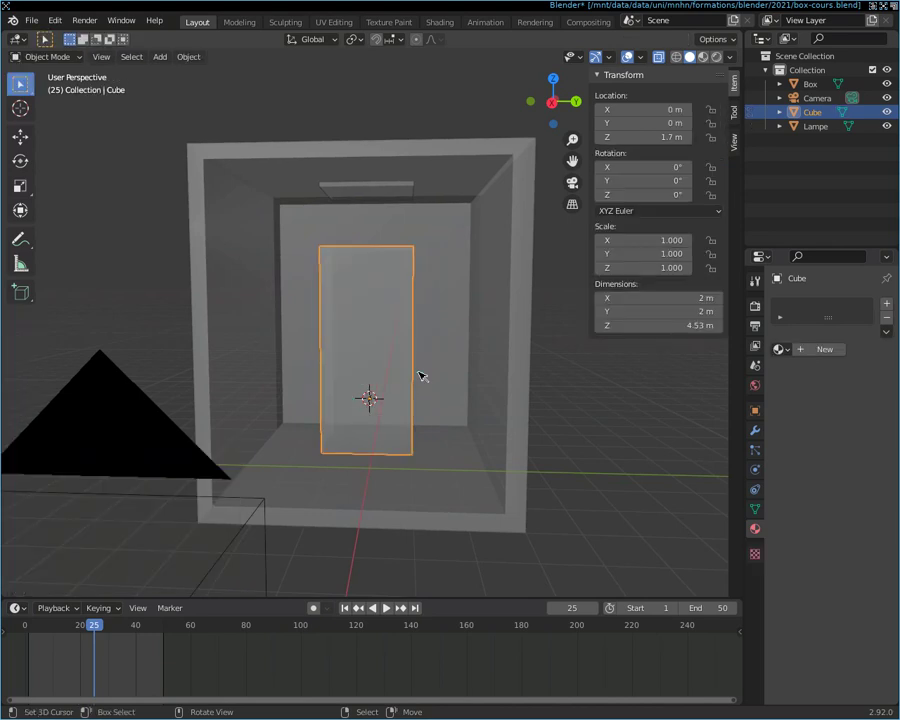
mouse_move(404, 362)
middle_down()
mouse_move(373, 364)
mouse_move(368, 380)
mouse_move(372, 336)
mouse_move(360, 344)
mouse_move(371, 354)
middle_up()
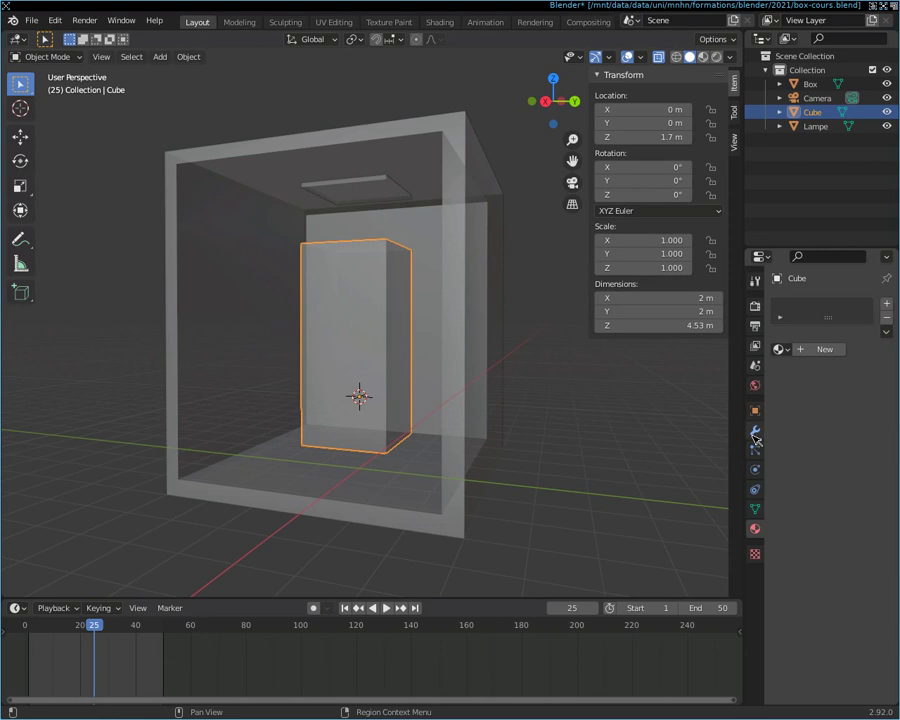
Step: Show the Cube's empty modifier stack, then deselect the column by clicking empty space
click(755, 433)
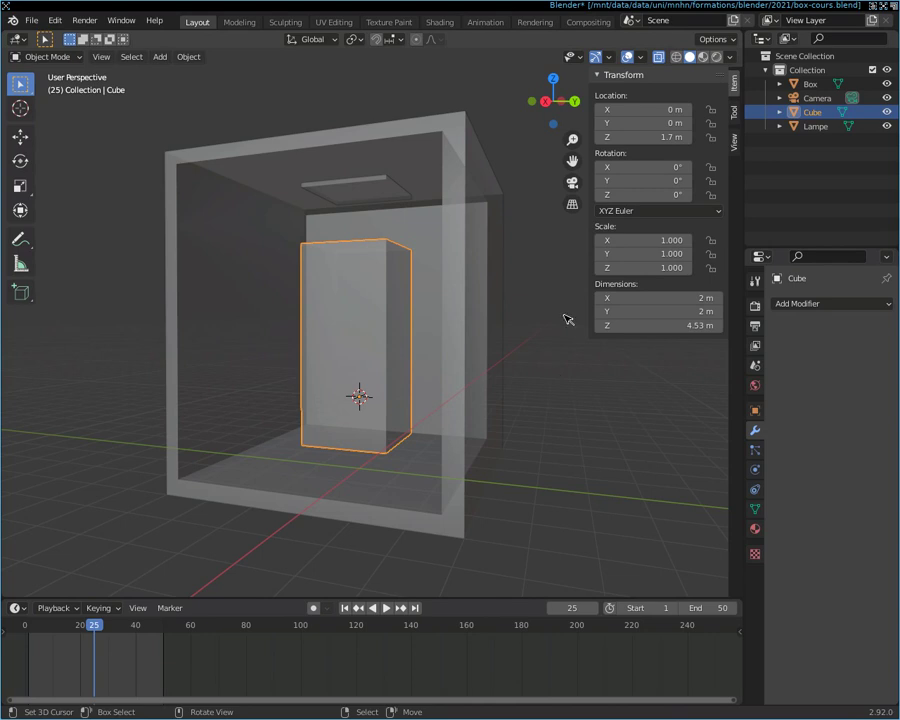
middle_drag(553, 370, 558, 366)
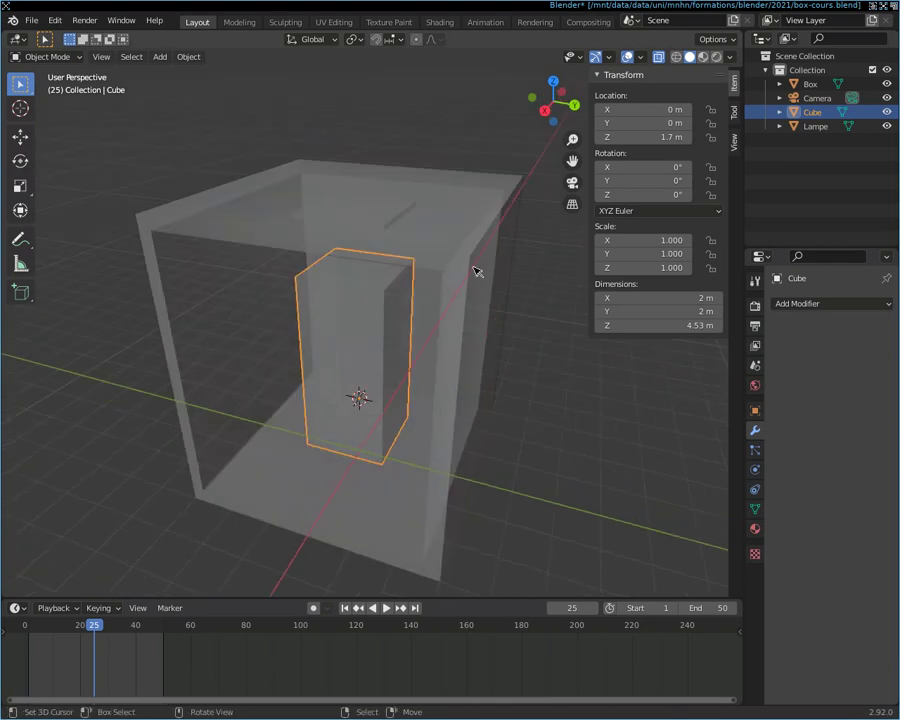
scroll(478, 360, up, 3)
scroll(478, 360, down, 5)
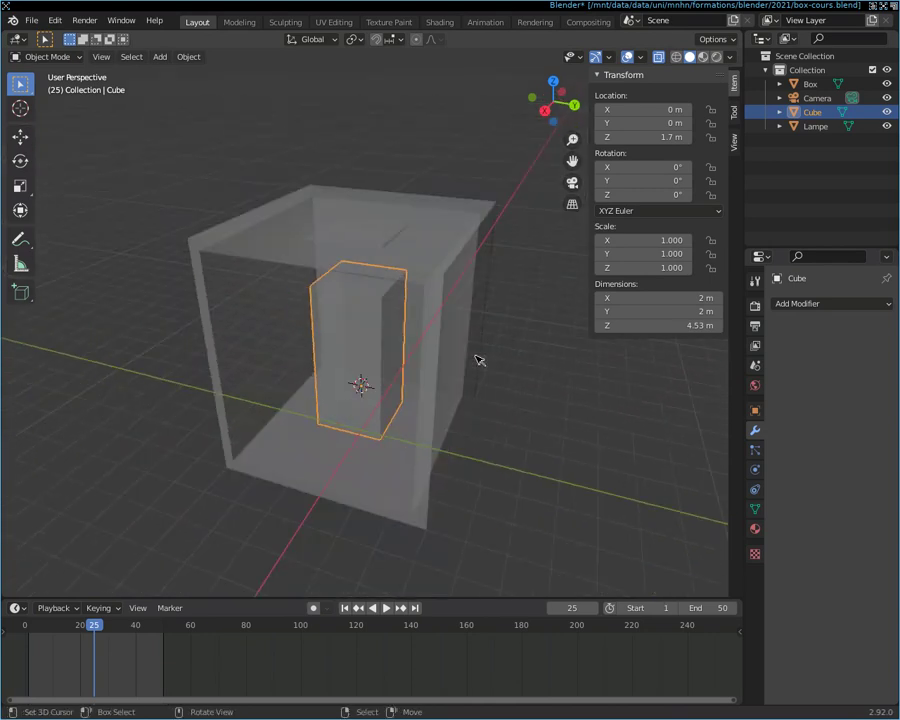
middle_drag(510, 358, 512, 326)
click(597, 402)
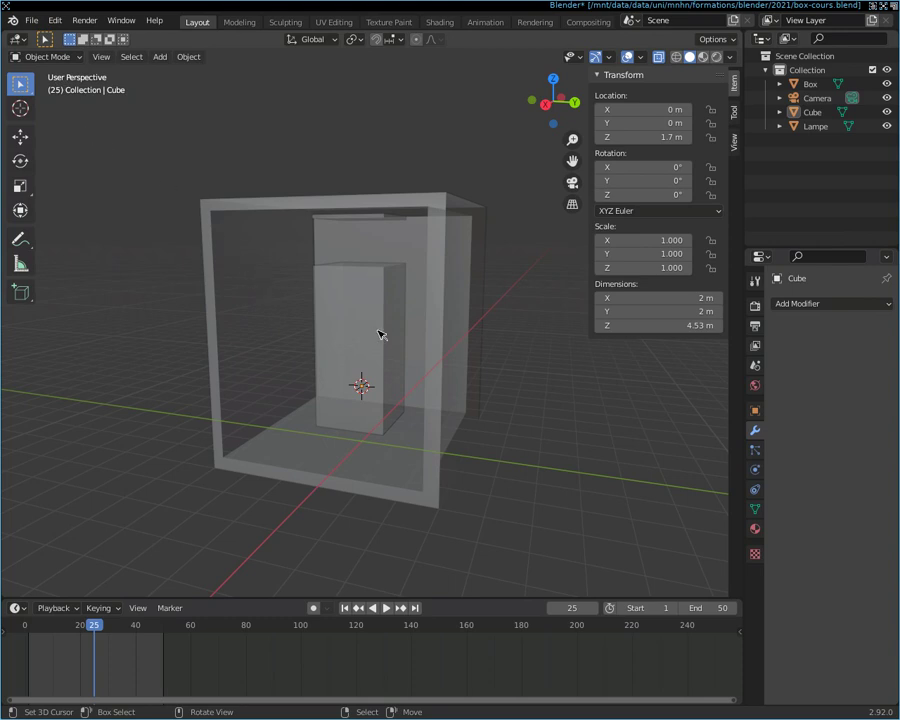
Step: Orbit and zoom the viewport to a front-facing view of the box
mouse_move(390, 318)
middle_down()
mouse_move(350, 328)
mouse_move(378, 287)
mouse_move(442, 301)
middle_up()
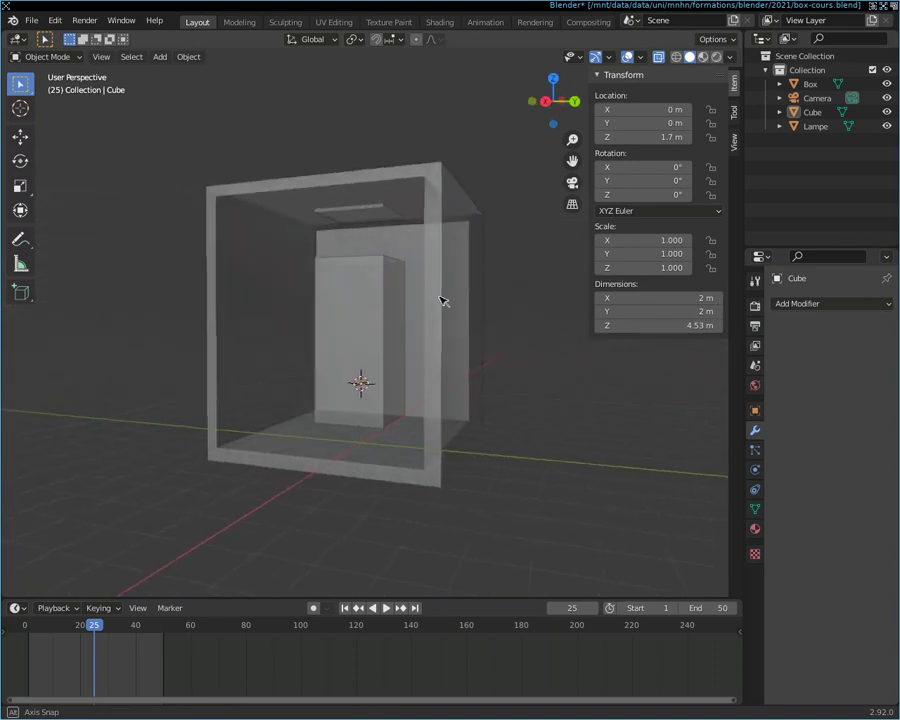
scroll(381, 305, up, 3)
scroll(381, 305, up, 2)
scroll(381, 305, down, 2)
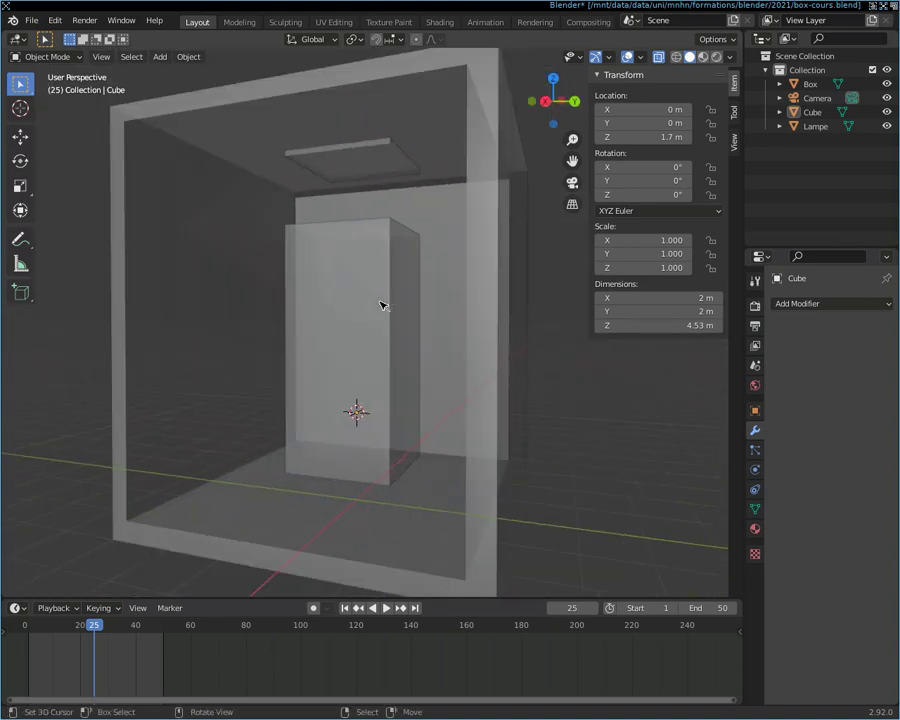
scroll(381, 305, down, 2)
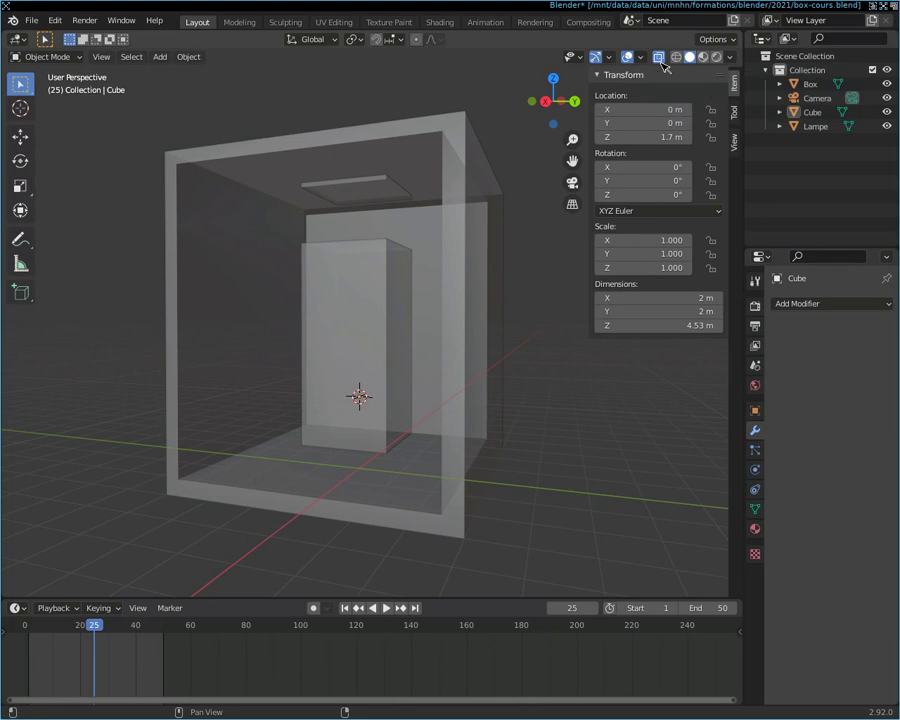
mouse_move(384, 320)
middle_down()
mouse_move(396, 326)
mouse_move(364, 368)
mouse_move(438, 327)
mouse_move(404, 334)
middle_up()
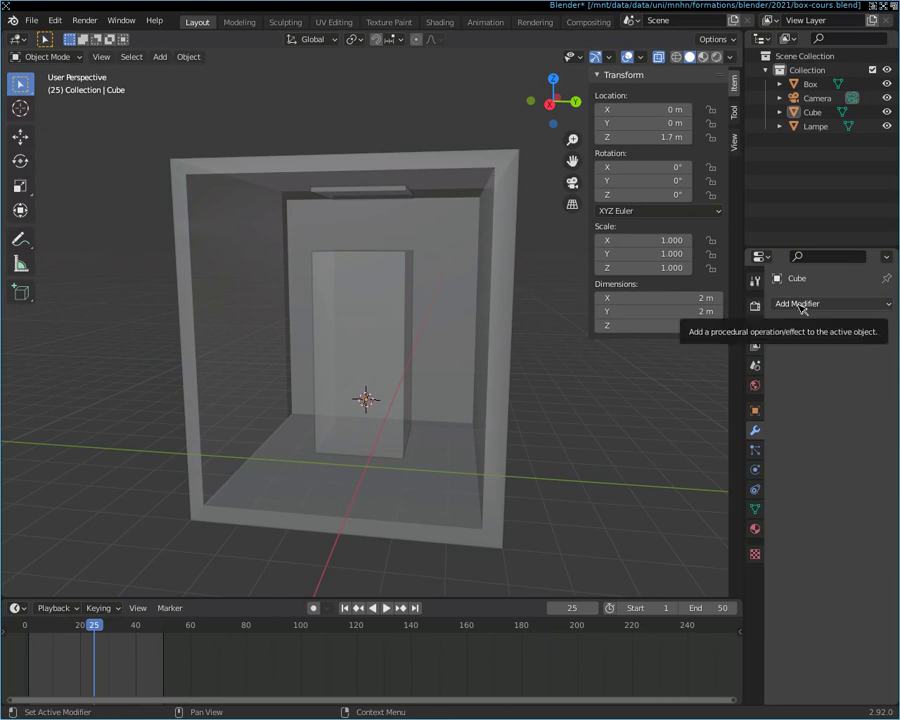
Step: Reselect the Cube column, toggle Edit Mode in and out, and show the Add Modifier list
click(390, 343)
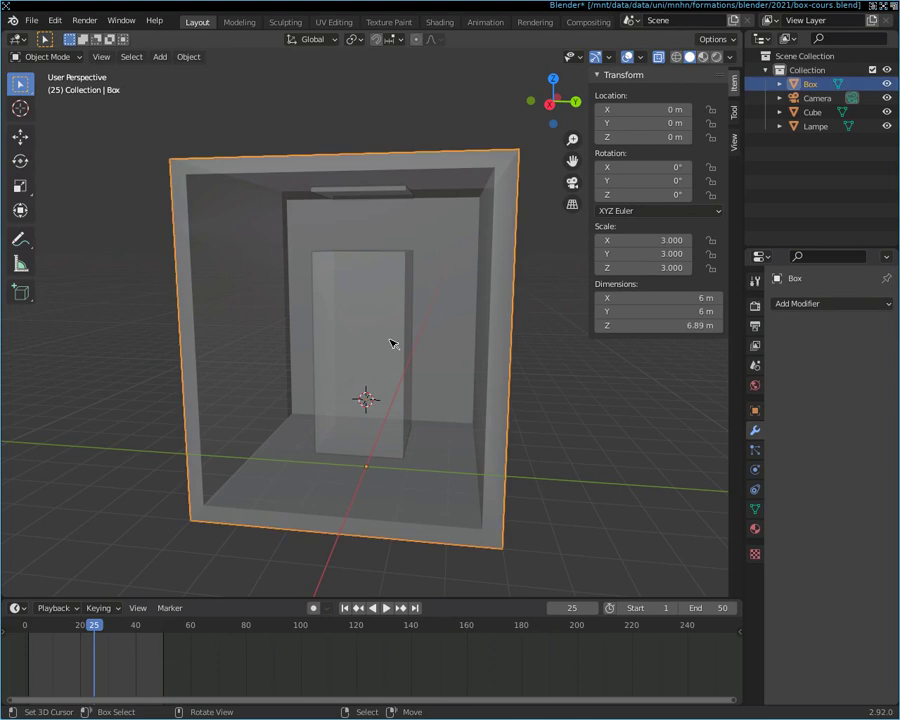
click(390, 343)
key(Tab)
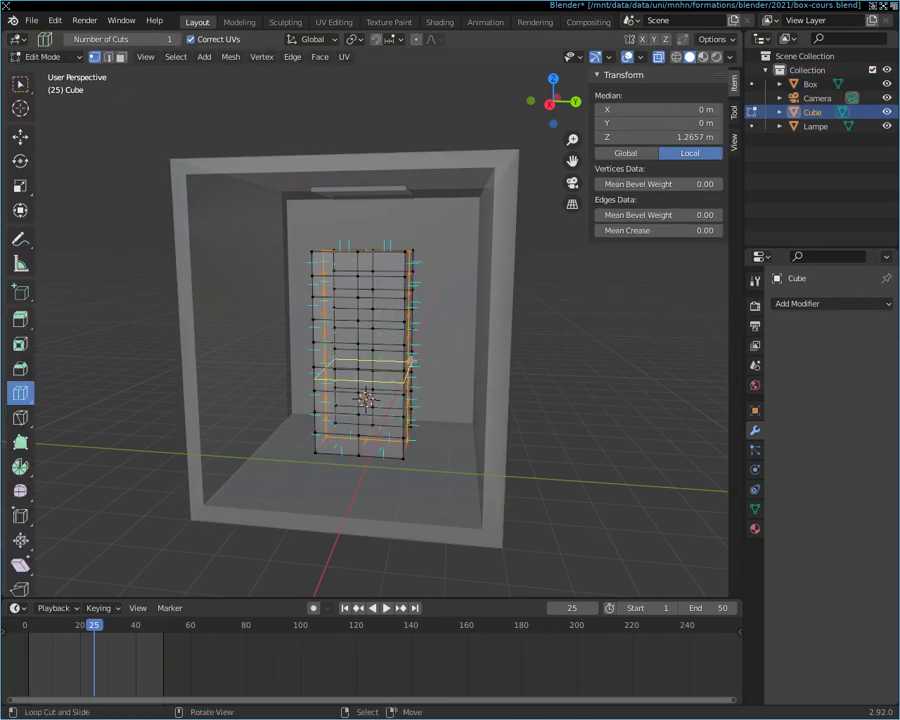
key(Tab)
click(801, 306)
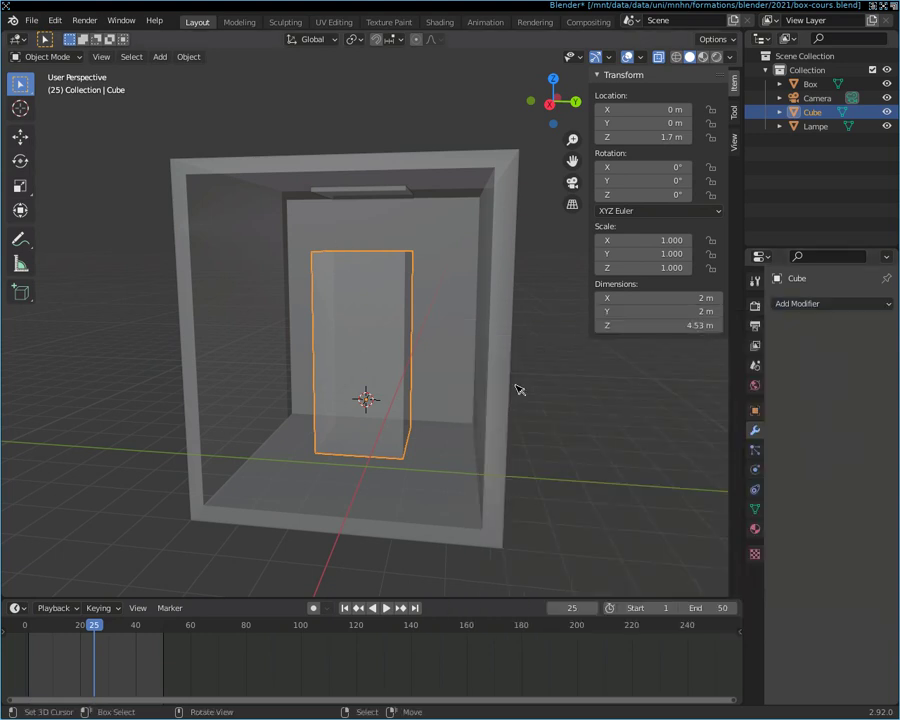
click(827, 305)
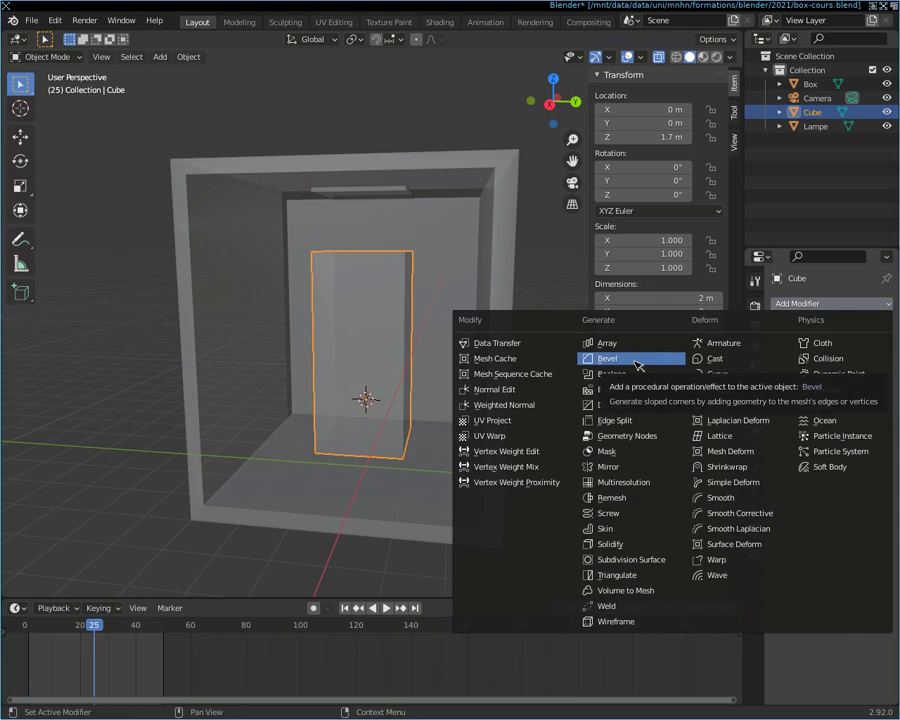
Step: Add a Bevel modifier with 0.13 m amount and 20 segments, then check it in Edit Mode
click(637, 366)
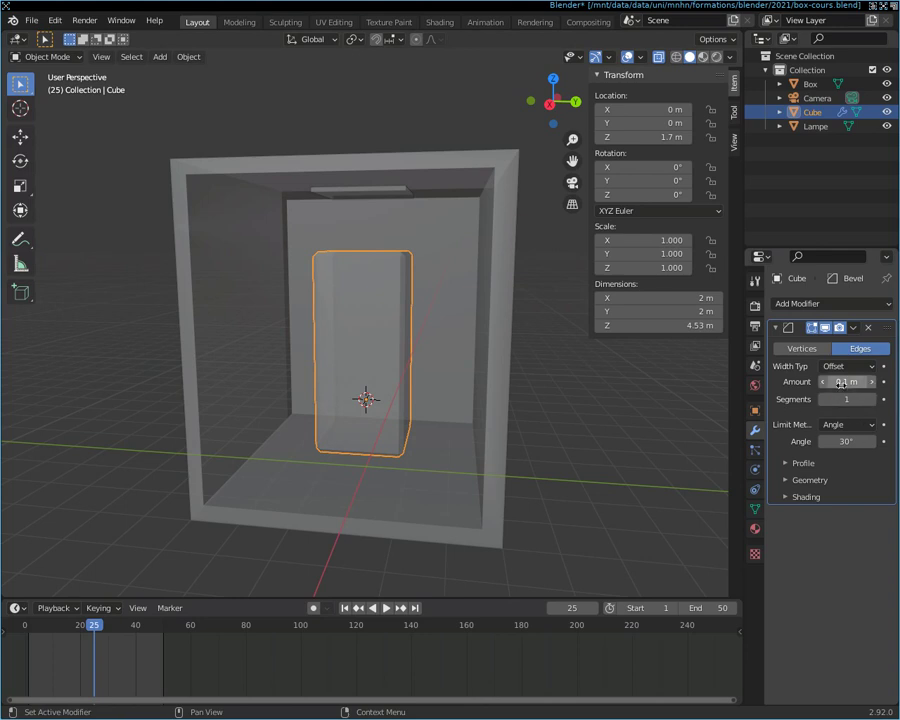
drag(845, 381, 865, 381)
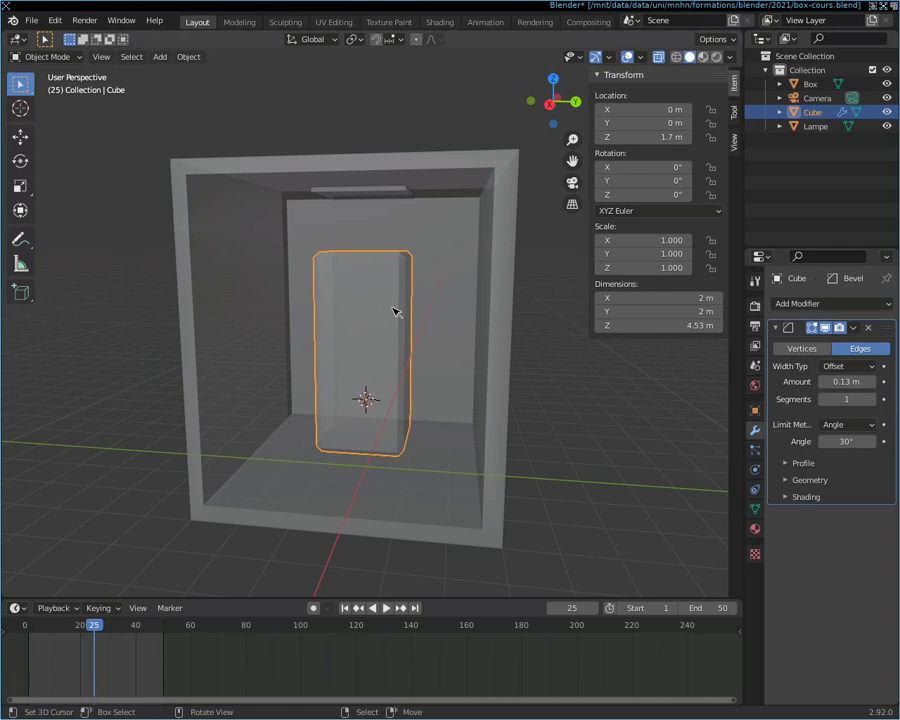
drag(847, 399, 870, 399)
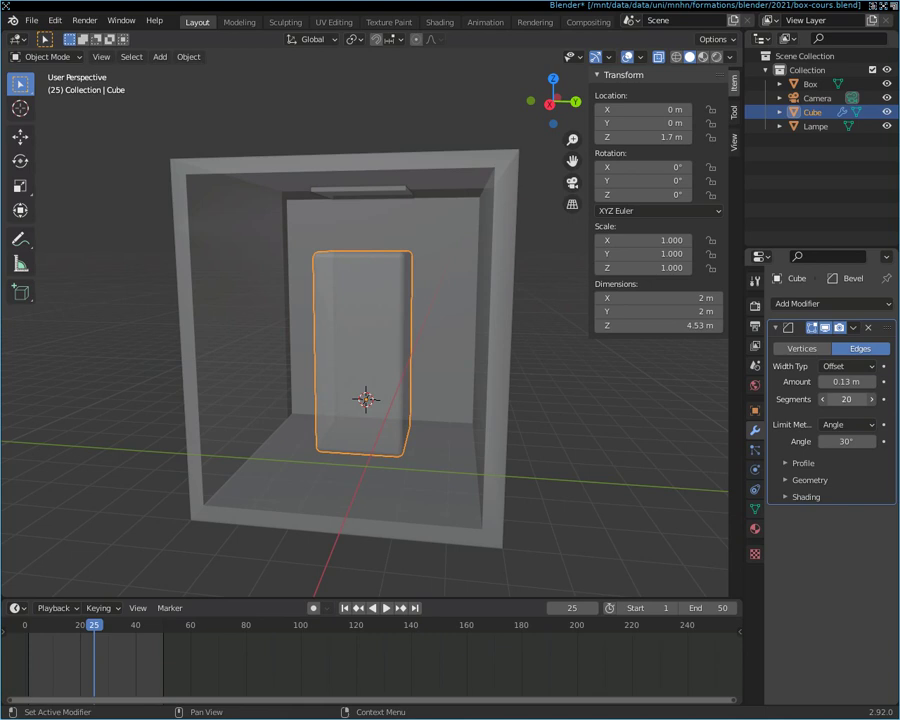
scroll(450, 362, up, 4)
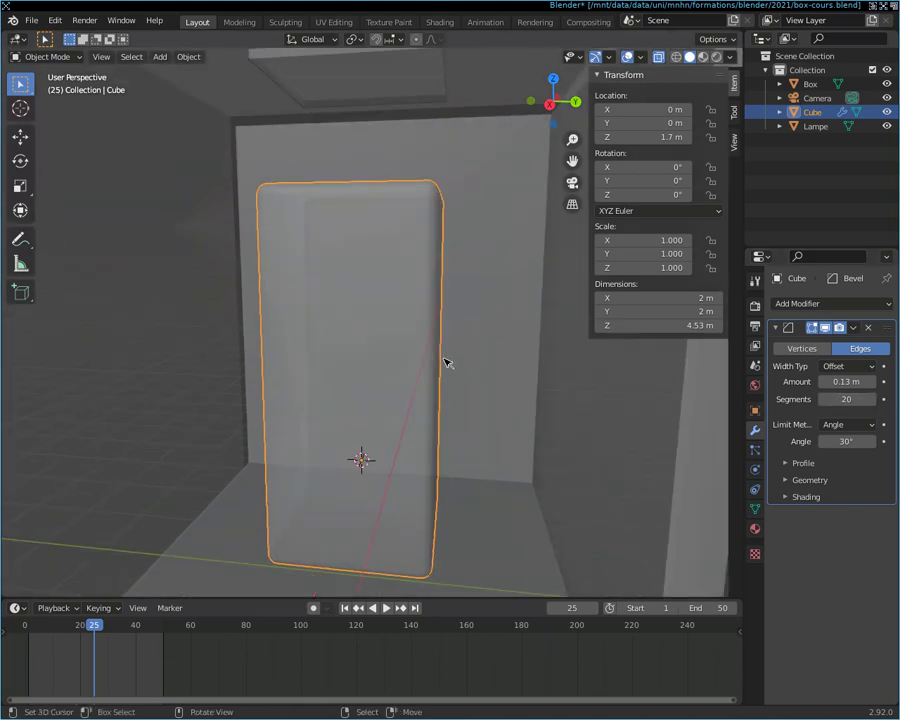
scroll(422, 418, down, 2)
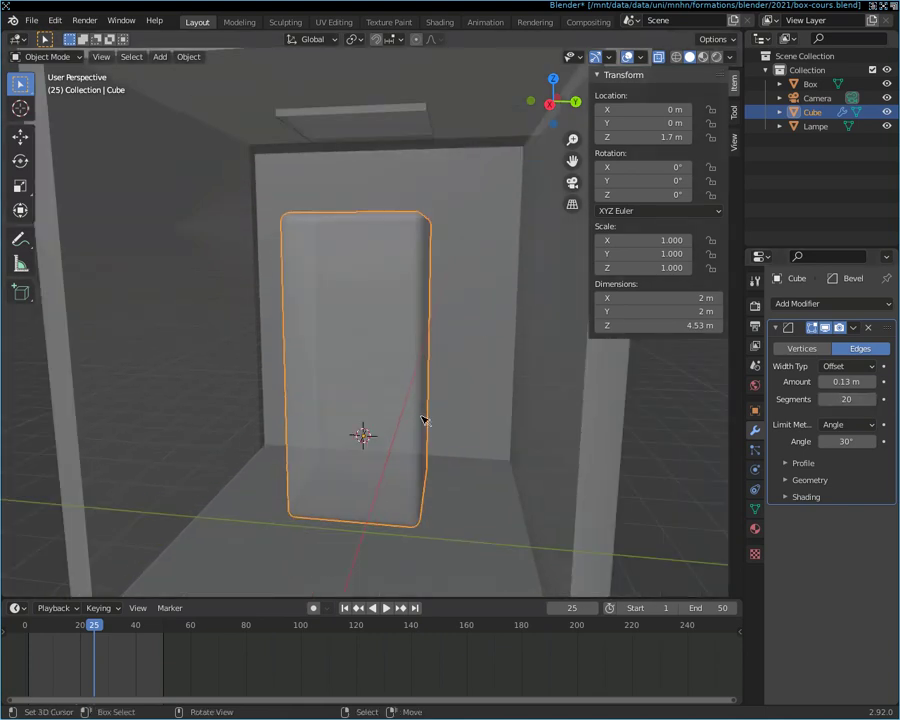
scroll(420, 310, down, 1)
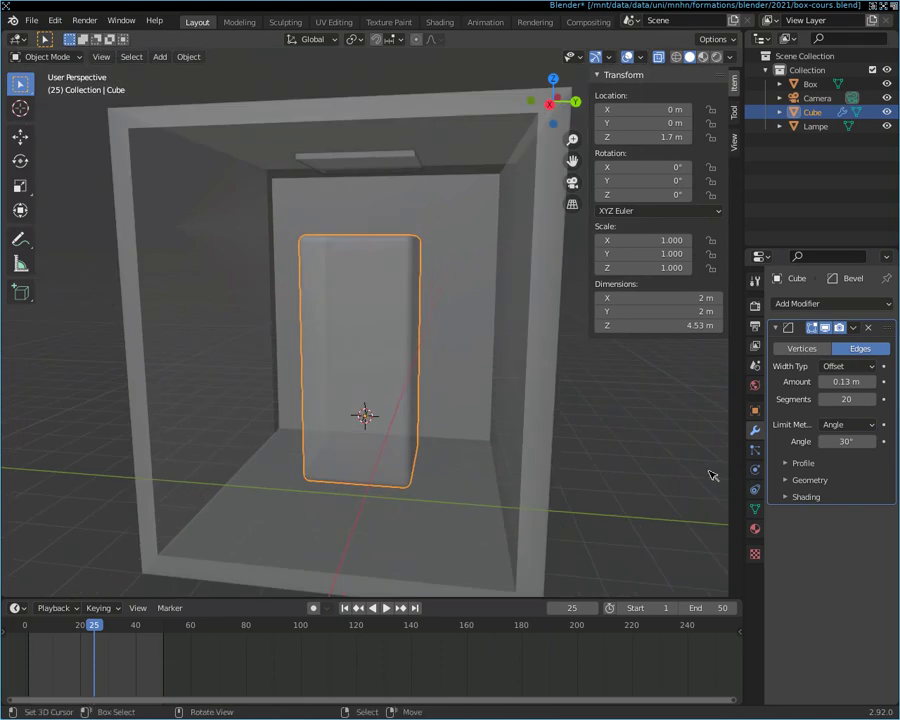
key(Tab)
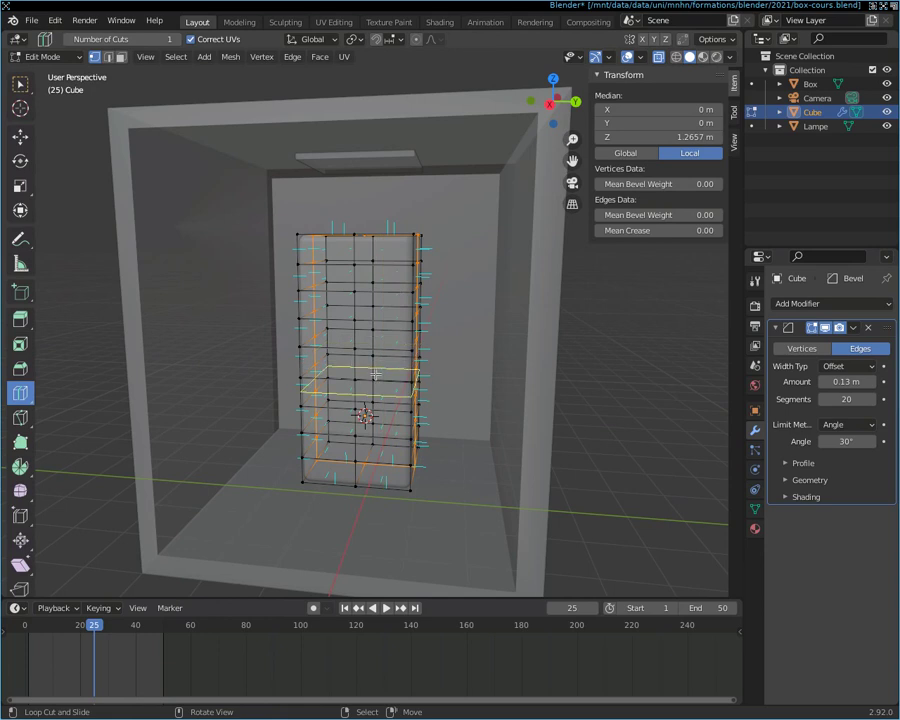
key(Tab)
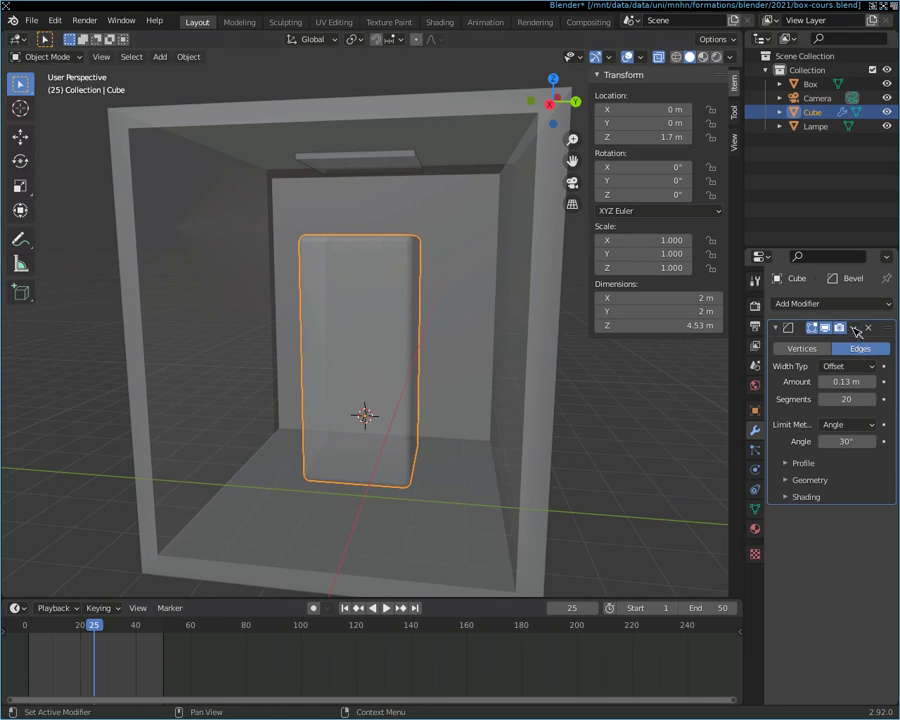
Step: Apply the Bevel modifier and inspect the resulting rounded mesh in Edit Mode
click(855, 328)
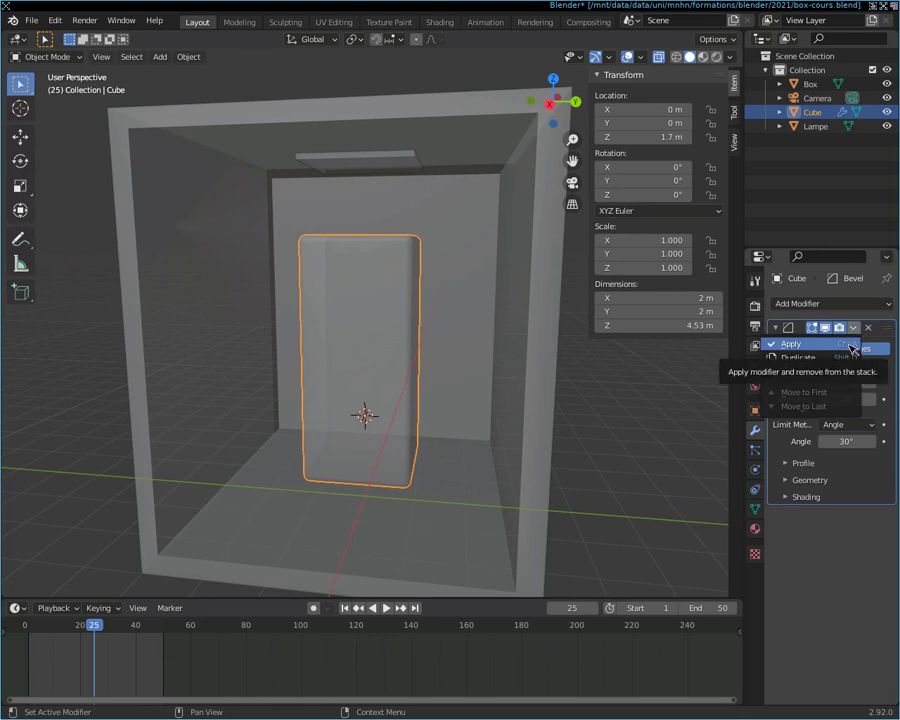
click(853, 348)
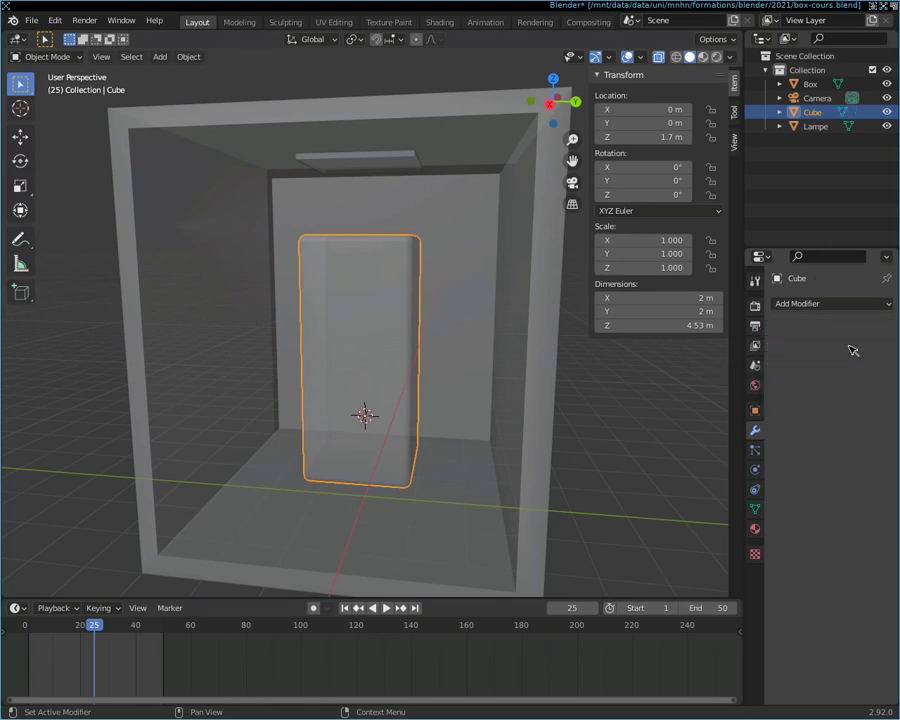
key(grave)
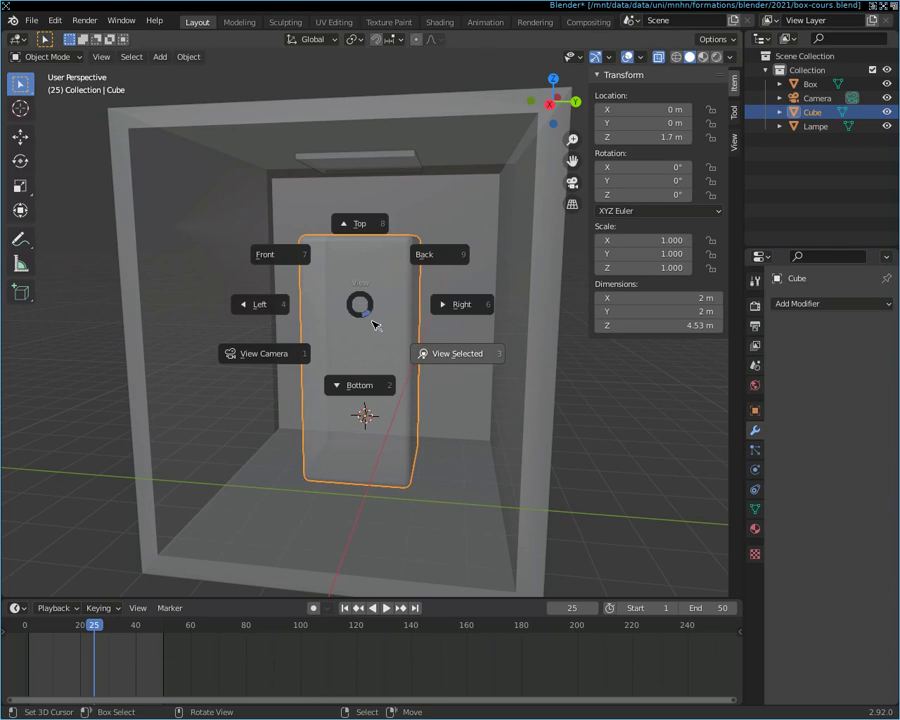
key(Escape)
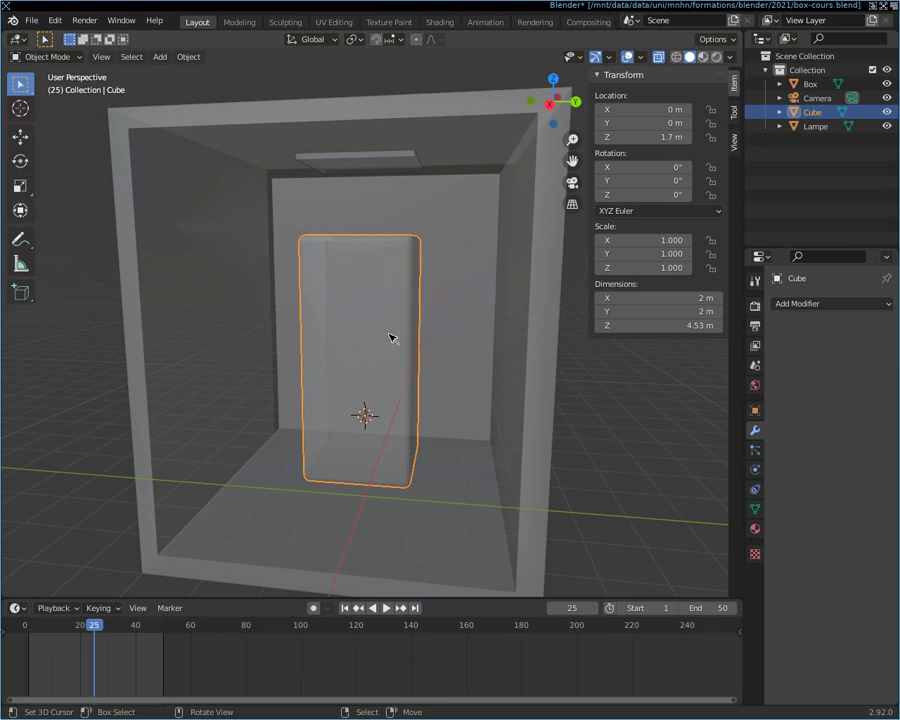
key(Tab)
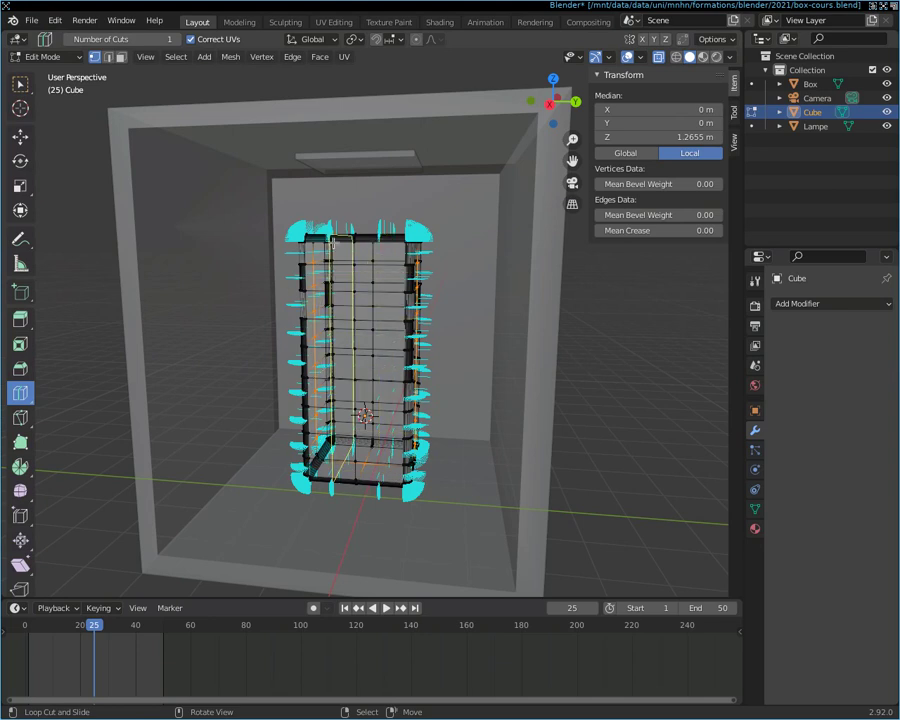
mouse_move(497, 378)
middle_down()
mouse_move(470, 410)
mouse_move(392, 370)
mouse_move(496, 382)
mouse_move(504, 345)
mouse_move(500, 396)
middle_up()
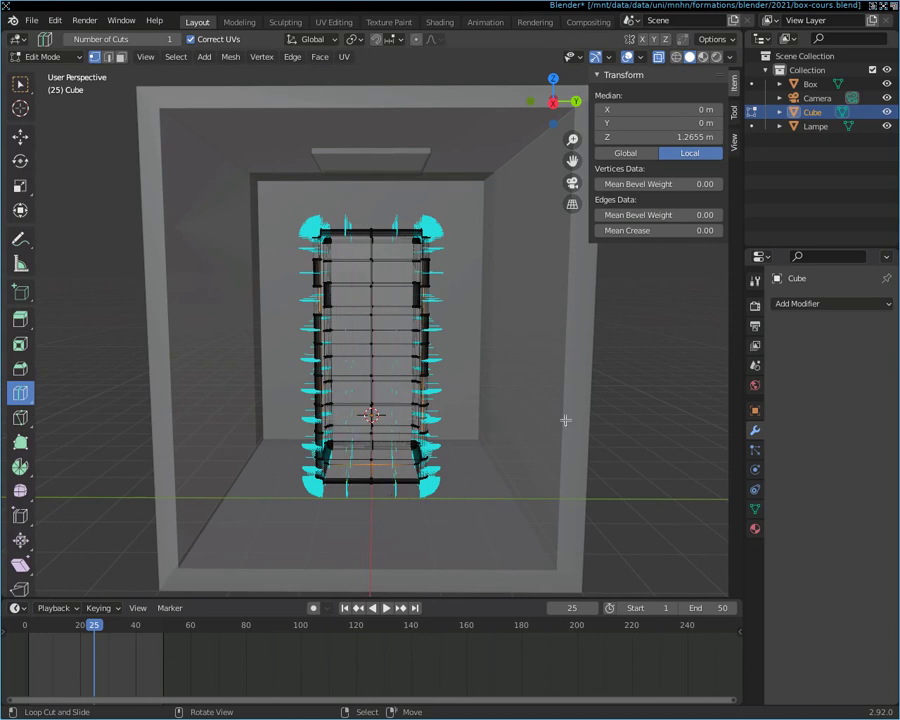
mouse_move(637, 436)
middle_down()
mouse_move(607, 478)
mouse_move(640, 416)
mouse_move(630, 426)
mouse_move(638, 424)
mouse_move(690, 490)
mouse_move(631, 454)
mouse_move(643, 390)
mouse_move(635, 418)
mouse_move(609, 428)
mouse_move(608, 417)
mouse_move(629, 420)
mouse_move(619, 426)
middle_up()
key(ctrl+r)
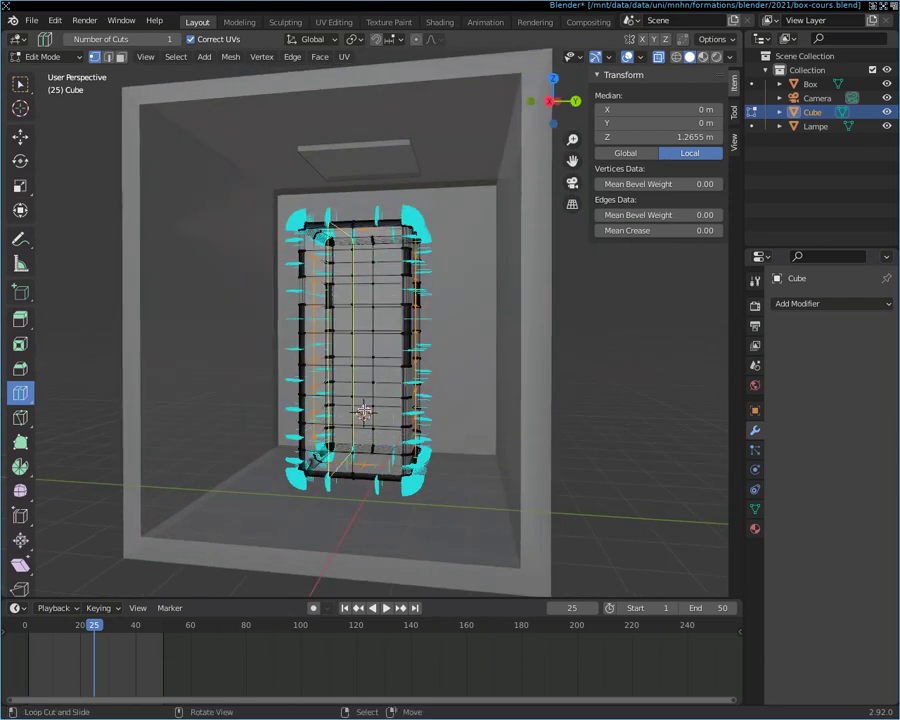
key(Tab)
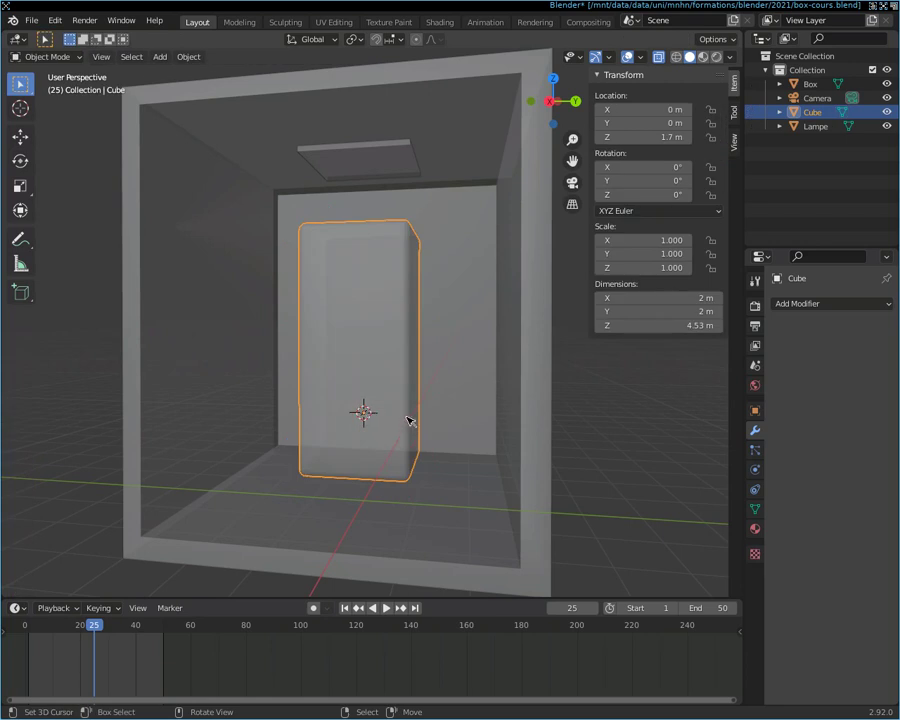
Step: Snap the 3D cursor to the world origin and raise it to Z 0.9 m
mouse_move(378, 435)
middle_down()
mouse_move(340, 452)
mouse_move(365, 445)
mouse_move(380, 400)
mouse_move(374, 430)
middle_up()
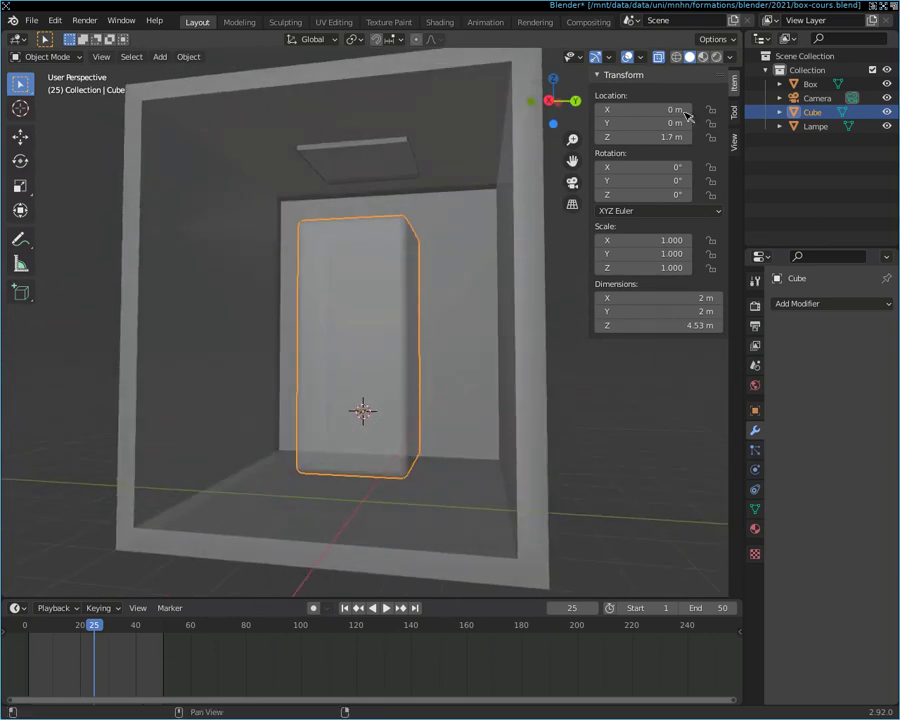
click(736, 143)
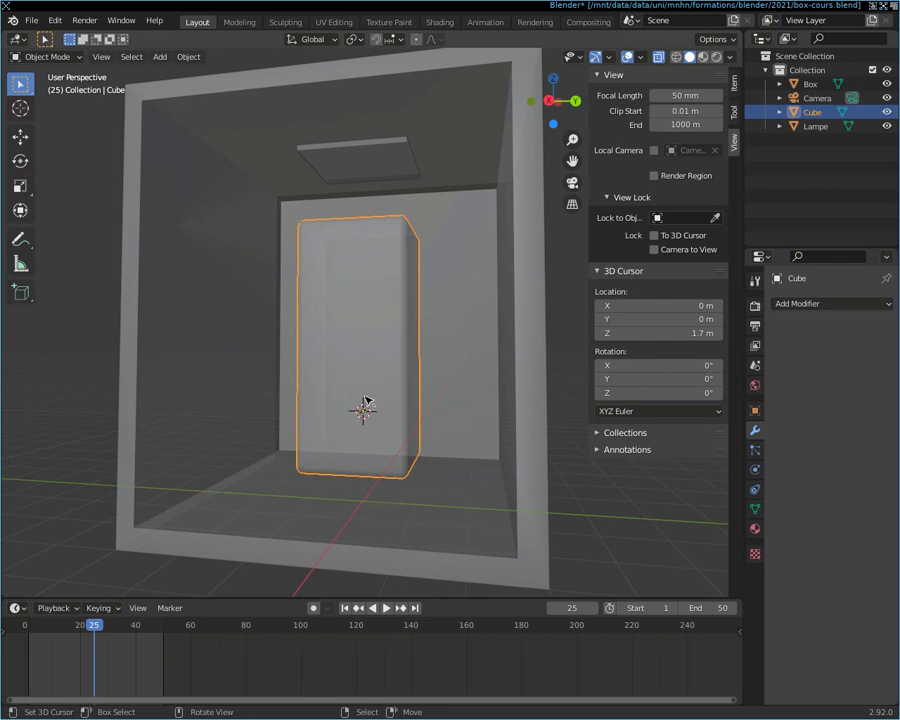
key(F3)
text(snap)
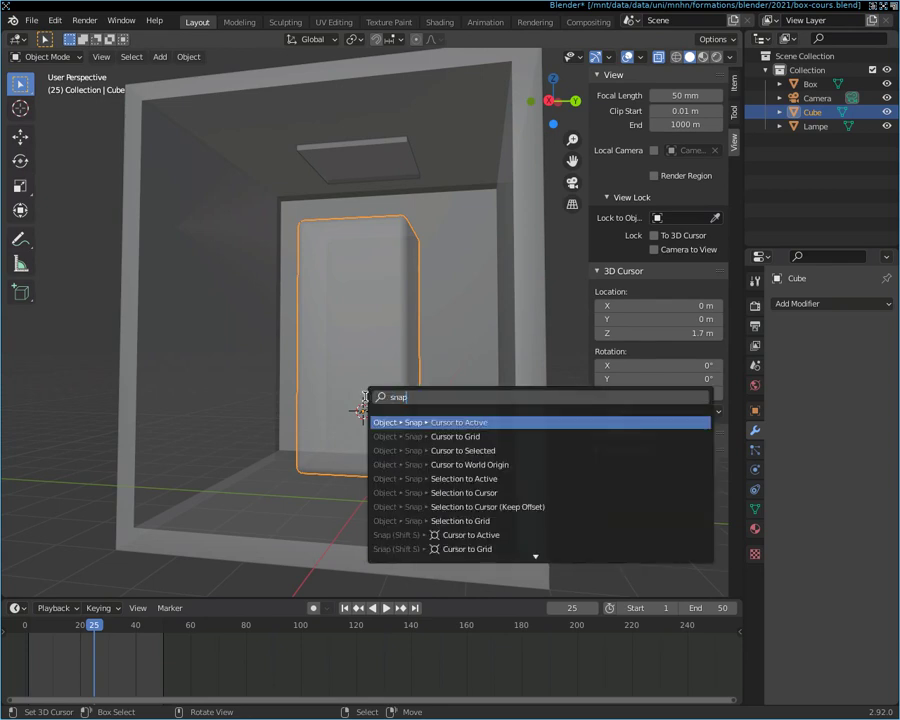
text( cu)
key(Down)
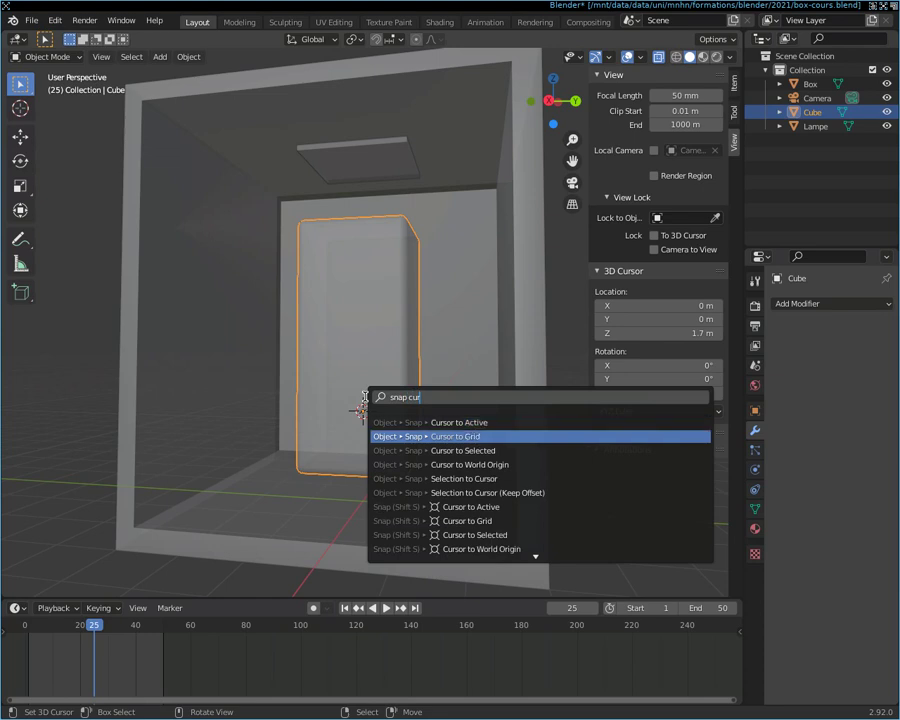
key(Down)
key(Down)
key(Return)
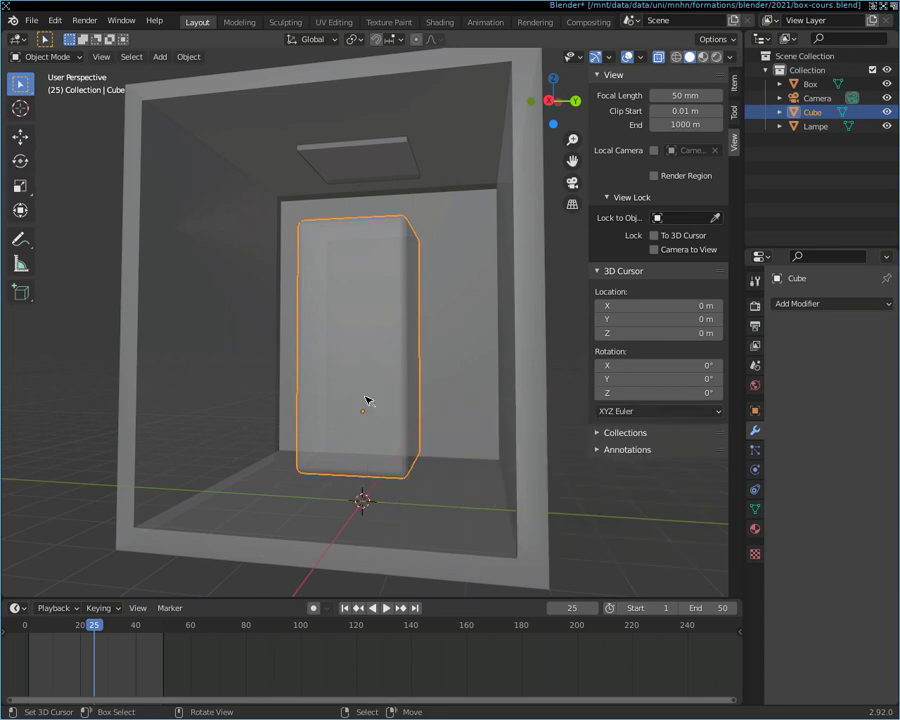
drag(637, 333, 655, 333)
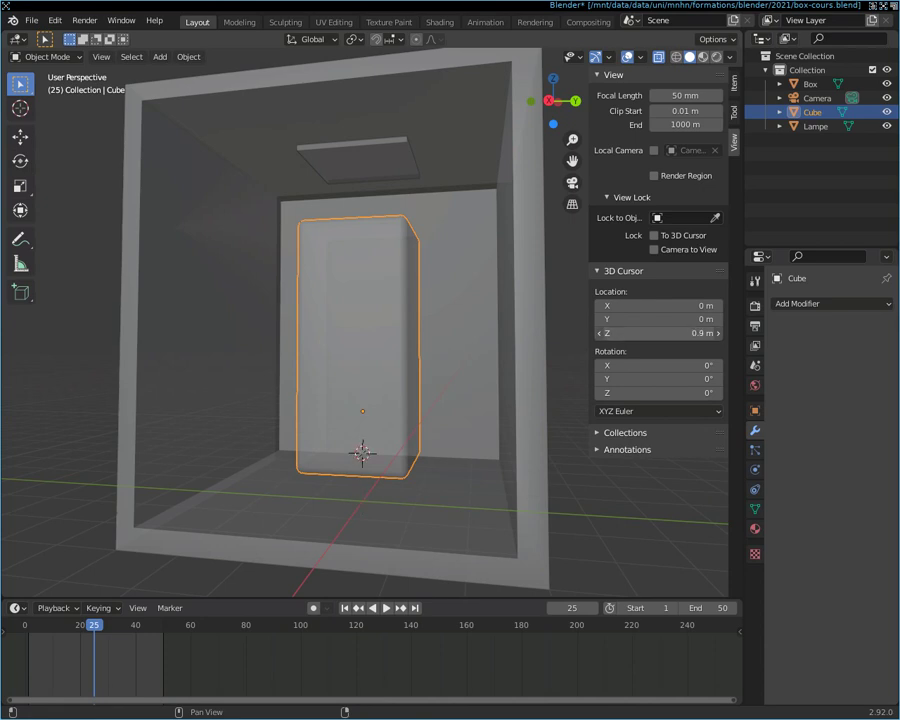
Step: Deselect the cube and search the command list for 'a' to find Add commands
mouse_move(464, 520)
middle_down()
mouse_move(383, 441)
mouse_move(357, 371)
mouse_move(397, 463)
mouse_move(486, 449)
mouse_move(478, 508)
middle_up()
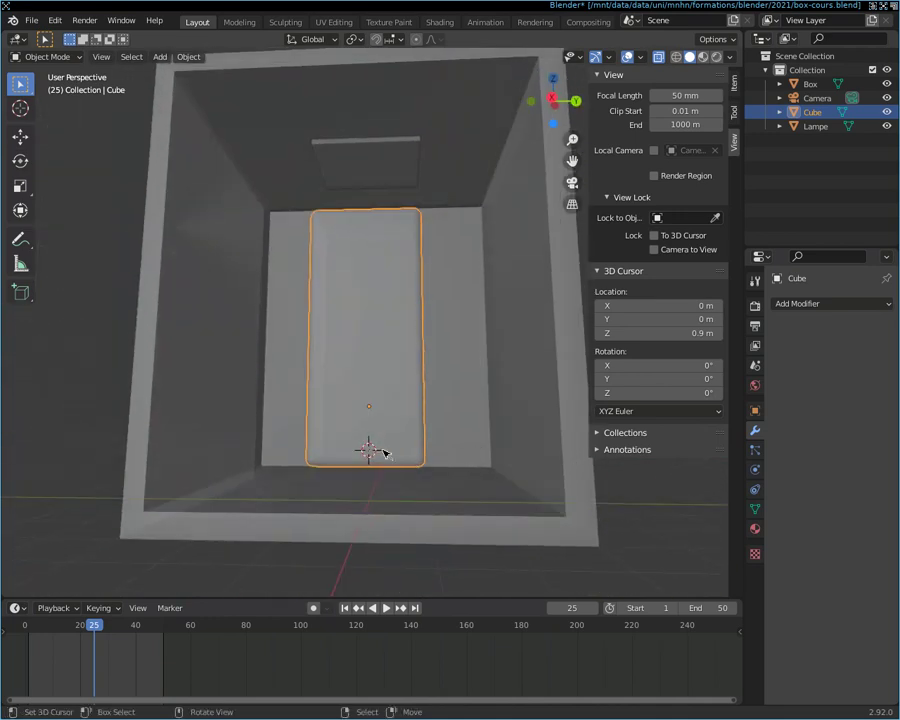
mouse_move(490, 438)
middle_down()
mouse_move(498, 441)
mouse_move(481, 430)
mouse_move(498, 428)
mouse_move(490, 489)
mouse_move(498, 433)
middle_up()
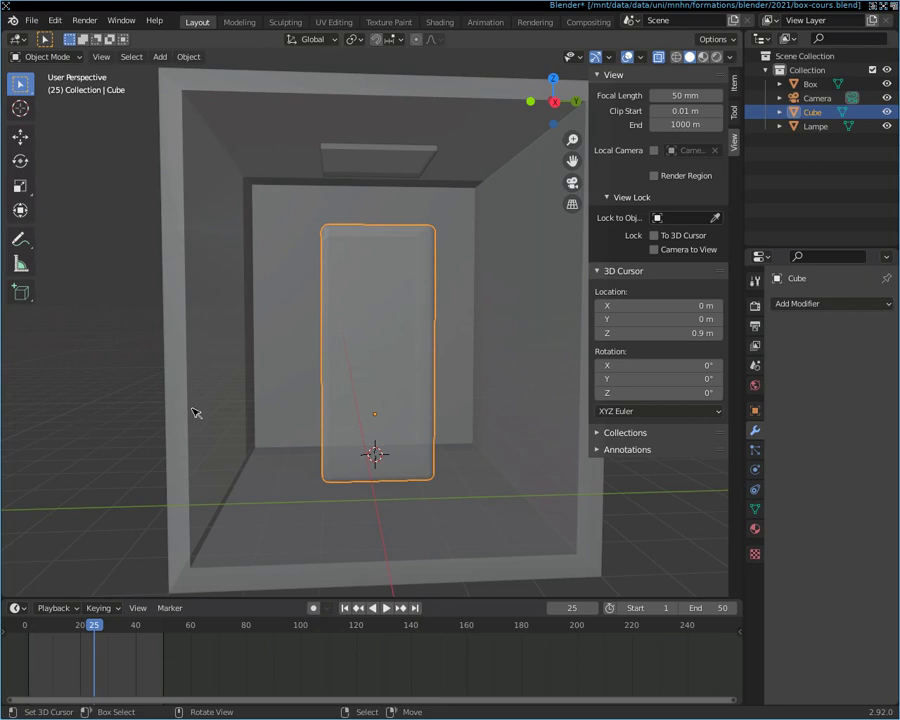
key(alt)
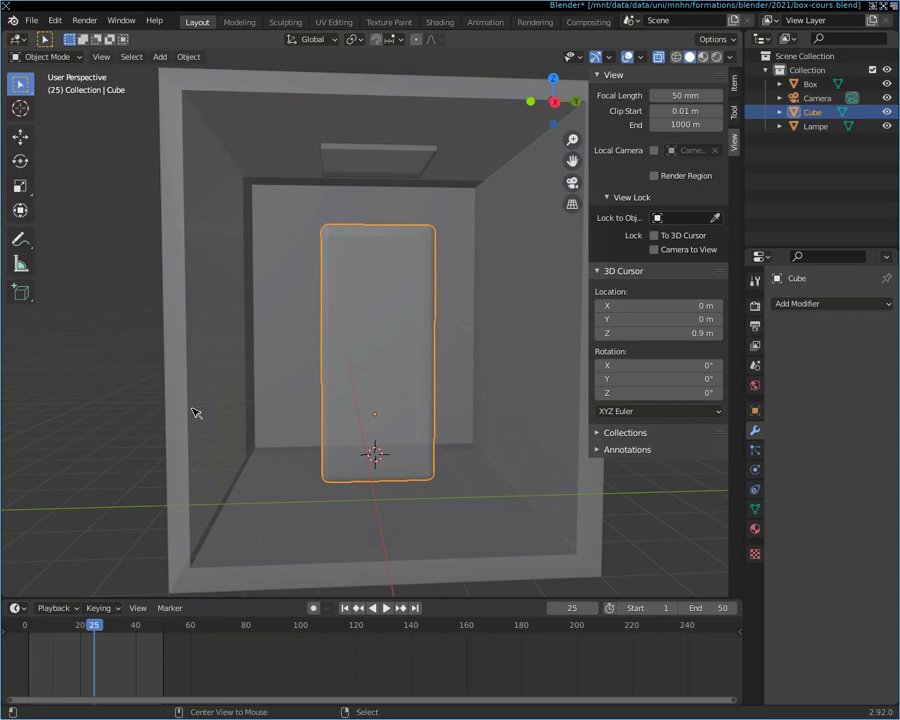
key(alt+a)
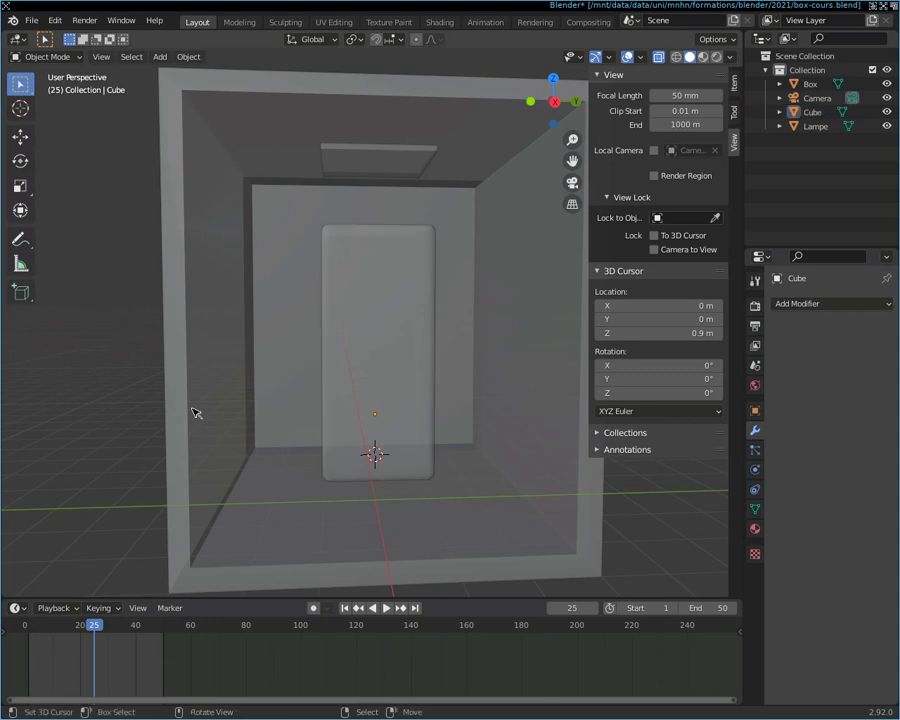
key(F3)
text(add)
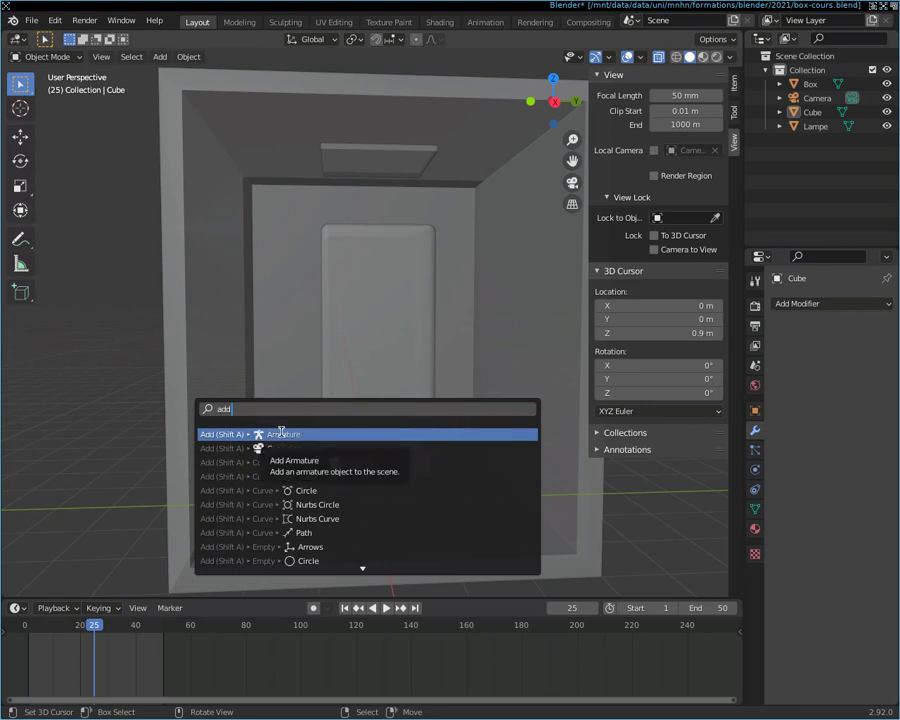
Step: Add a single-bone Armature at the 3D cursor, 0.9 m up inside the column
click(281, 432)
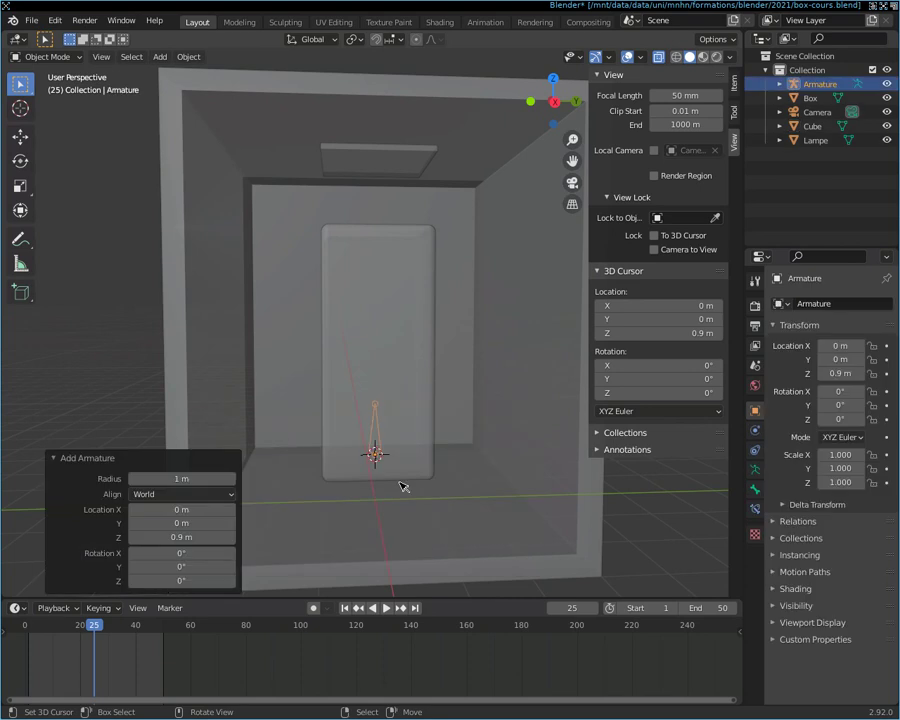
scroll(403, 485, up, 3)
scroll(403, 487, up, 1)
scroll(400, 486, down, 1)
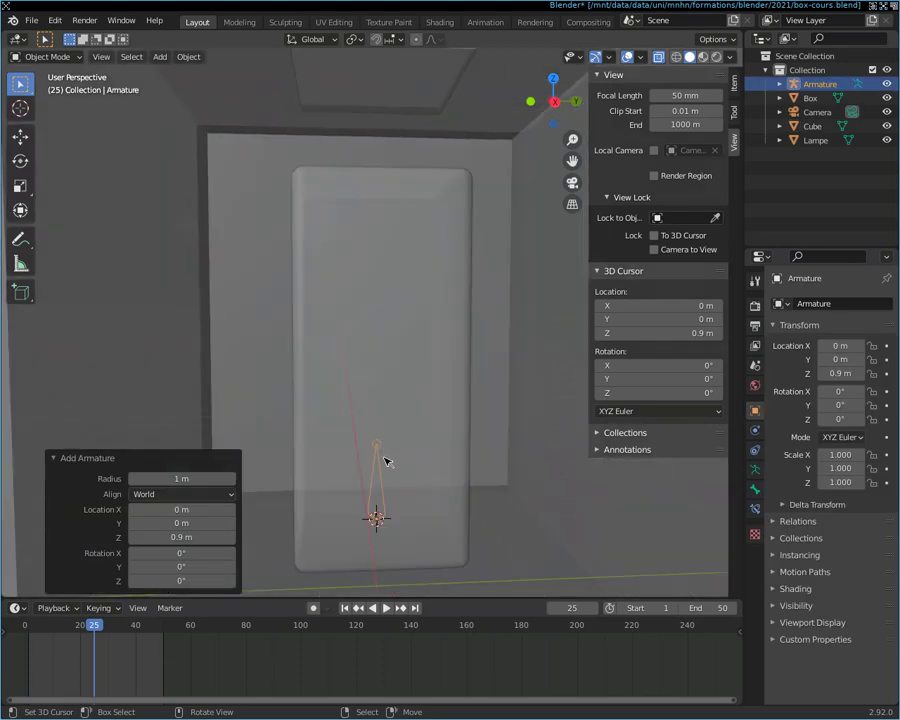
scroll(415, 445, down, 1)
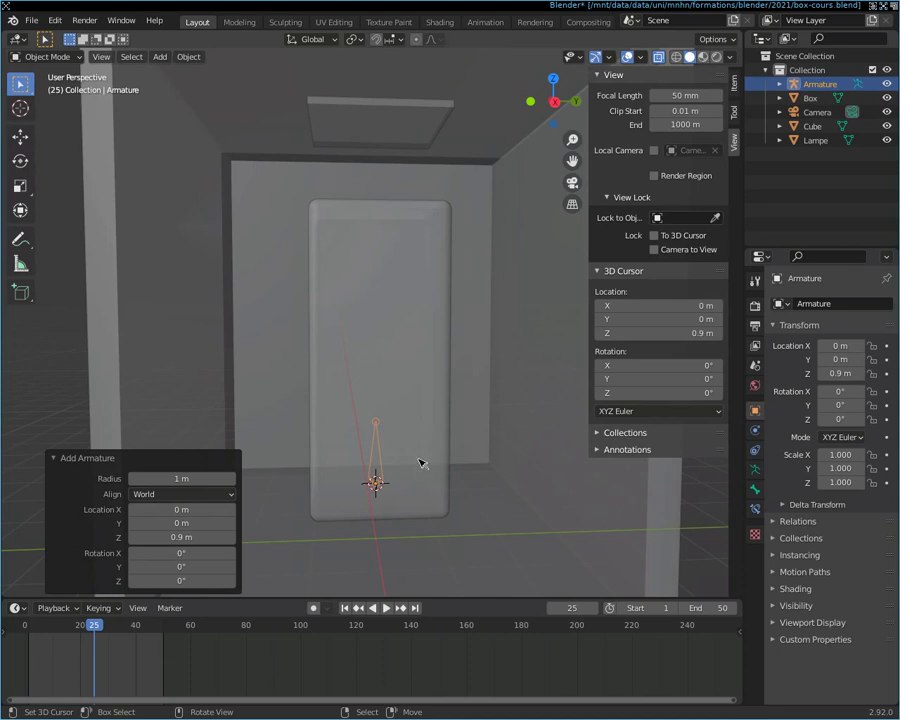
scroll(400, 428, up, 4)
scroll(402, 426, down, 3)
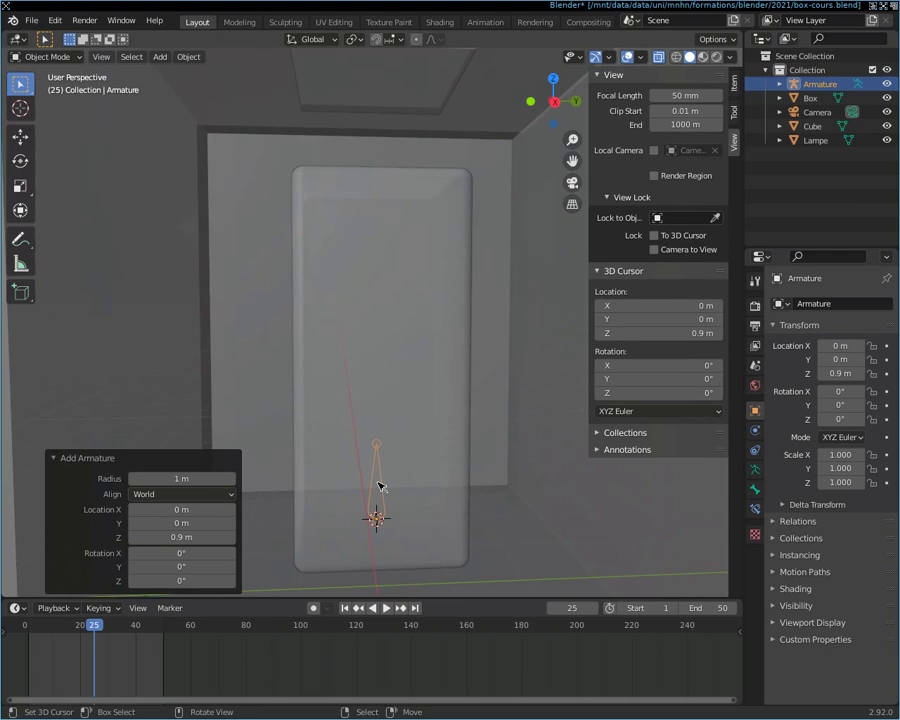
Step: Make the Armature the active object by selecting it in the Outliner
click(378, 486)
click(378, 486)
click(378, 484)
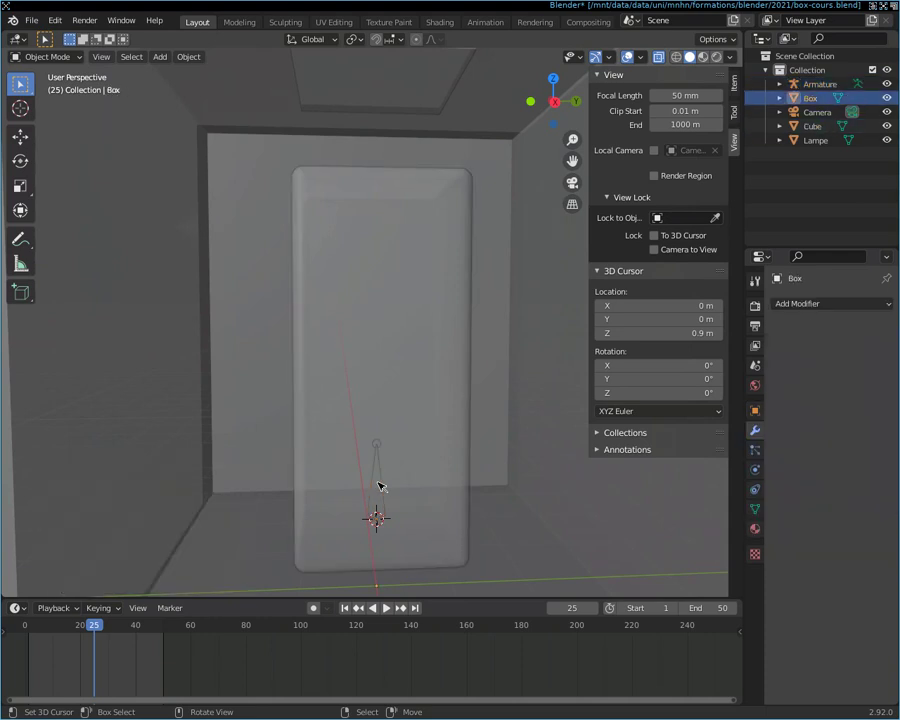
click(807, 85)
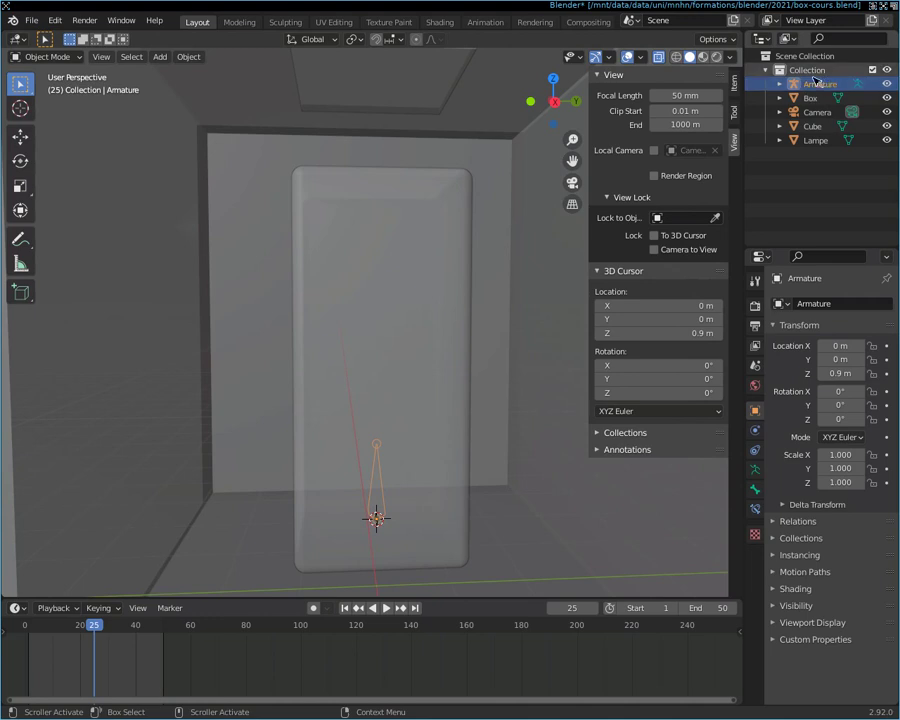
Step: Enter Edit Mode on the Armature and switch the viewport to wireframe shading
scroll(418, 472, down, 1)
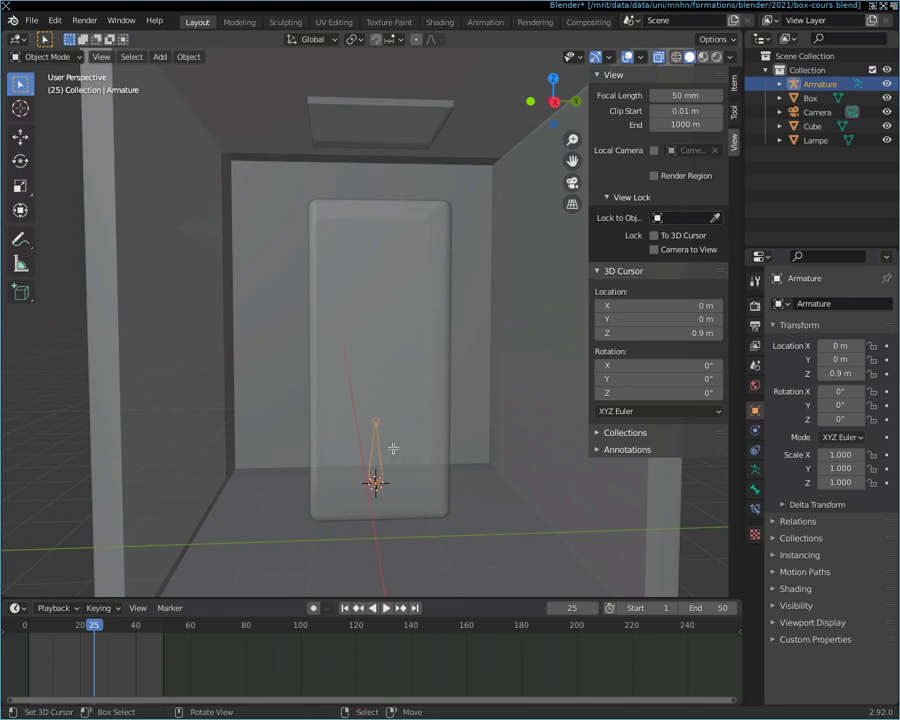
key(Tab)
scroll(393, 448, up, 3)
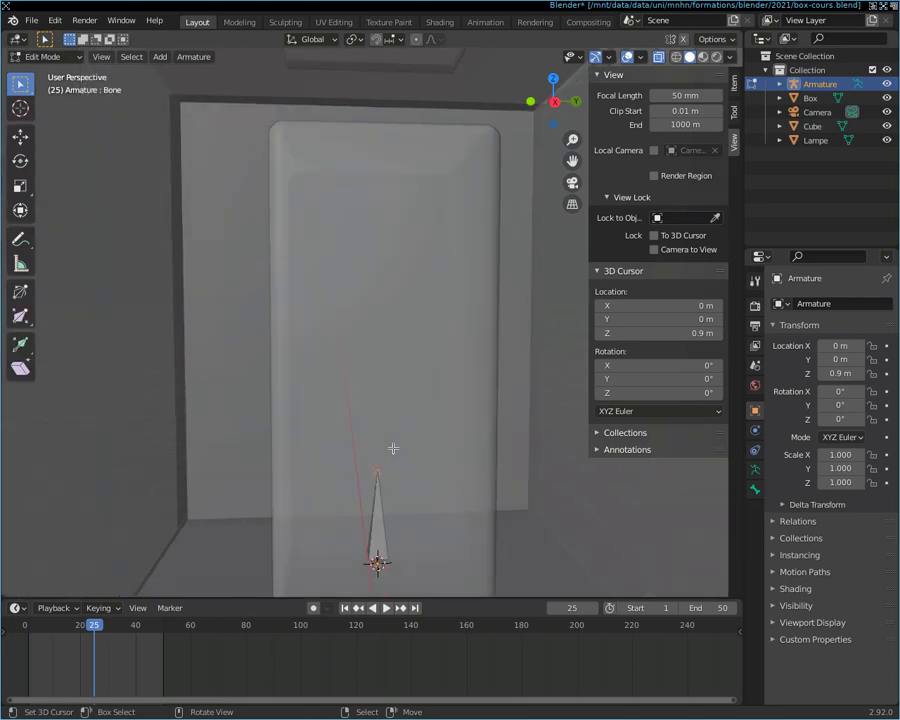
scroll(393, 448, down, 3)
scroll(393, 449, down, 3)
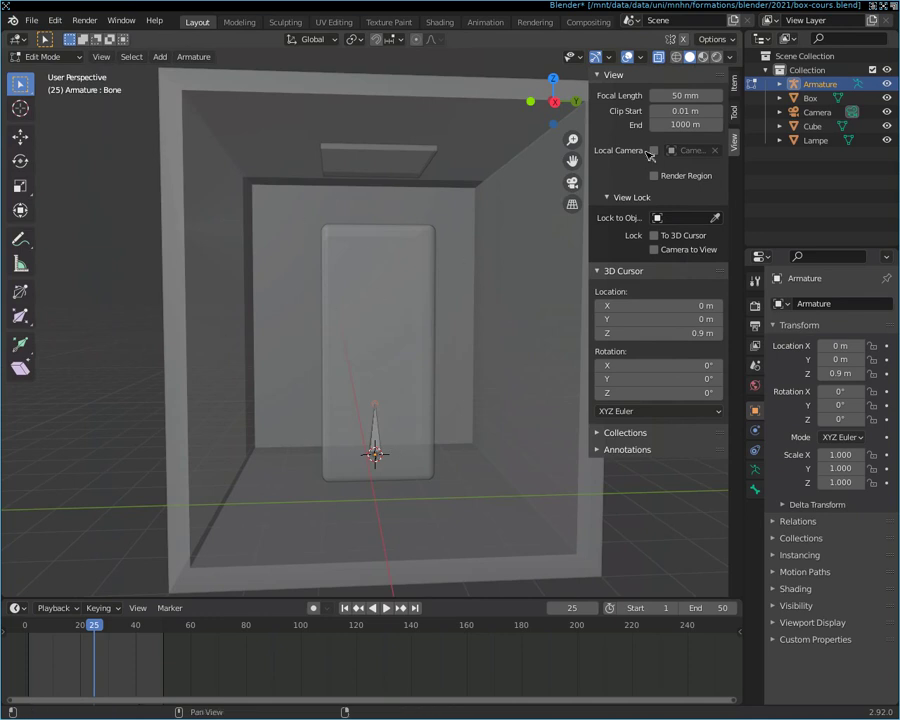
click(676, 57)
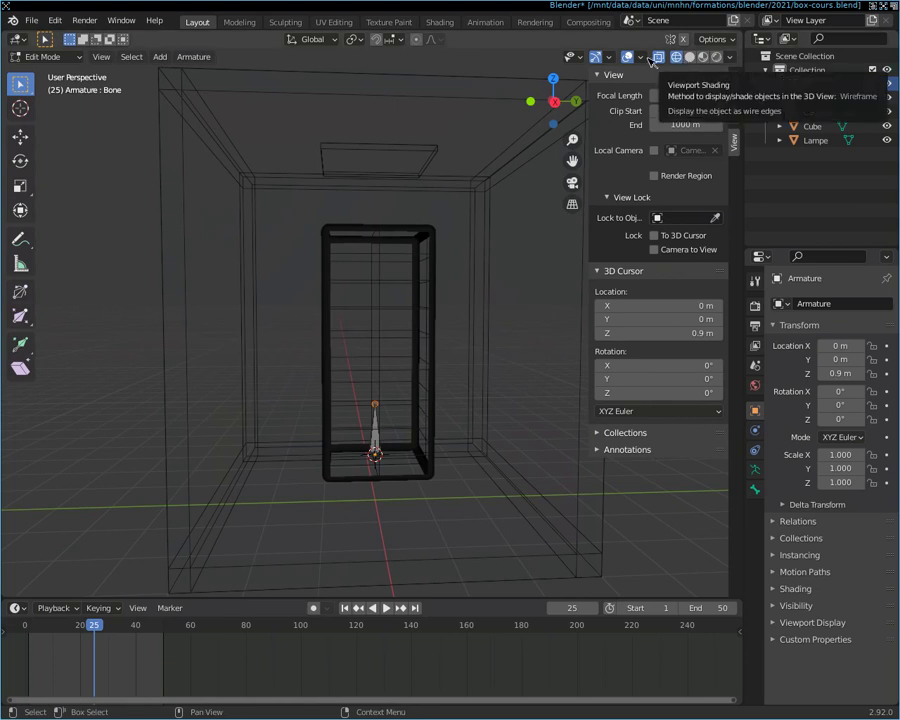
scroll(370, 497, up, 4)
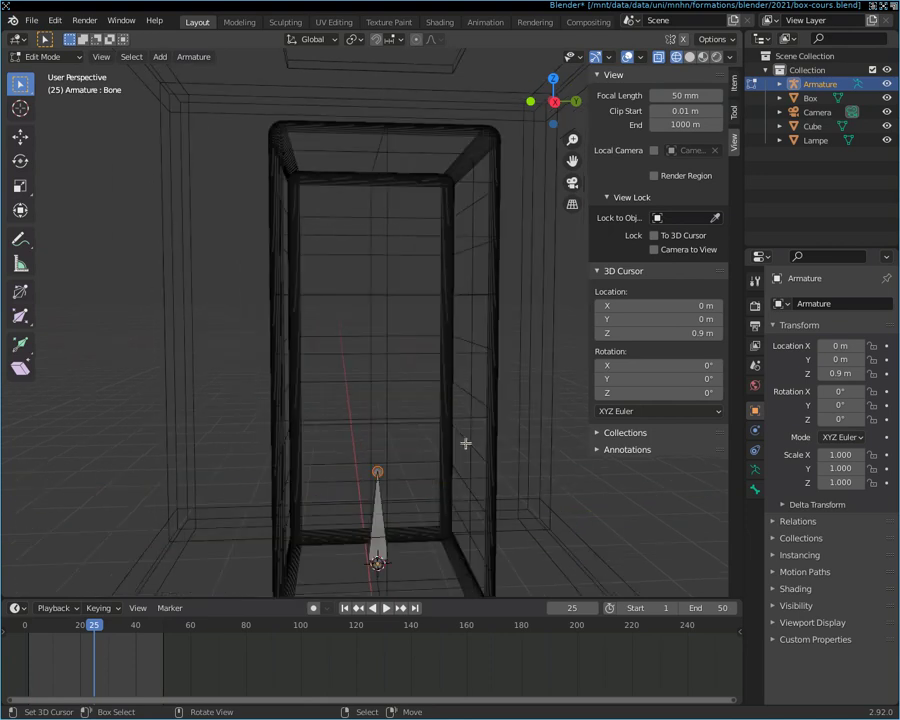
mouse_move(462, 497)
middle_down()
mouse_move(474, 386)
mouse_move(457, 415)
middle_up()
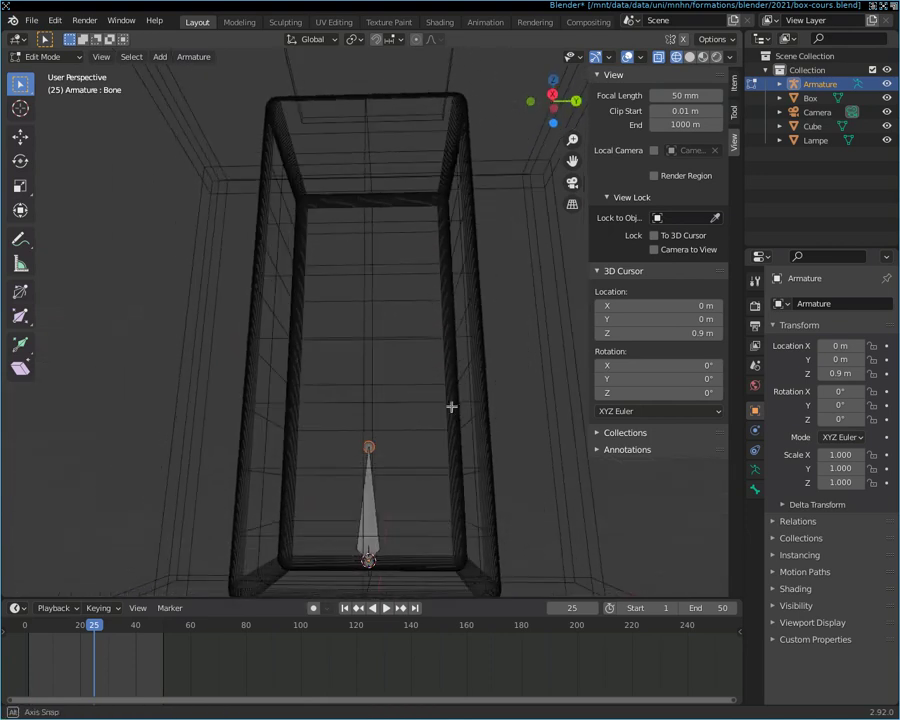
middle_drag(457, 415, 463, 425)
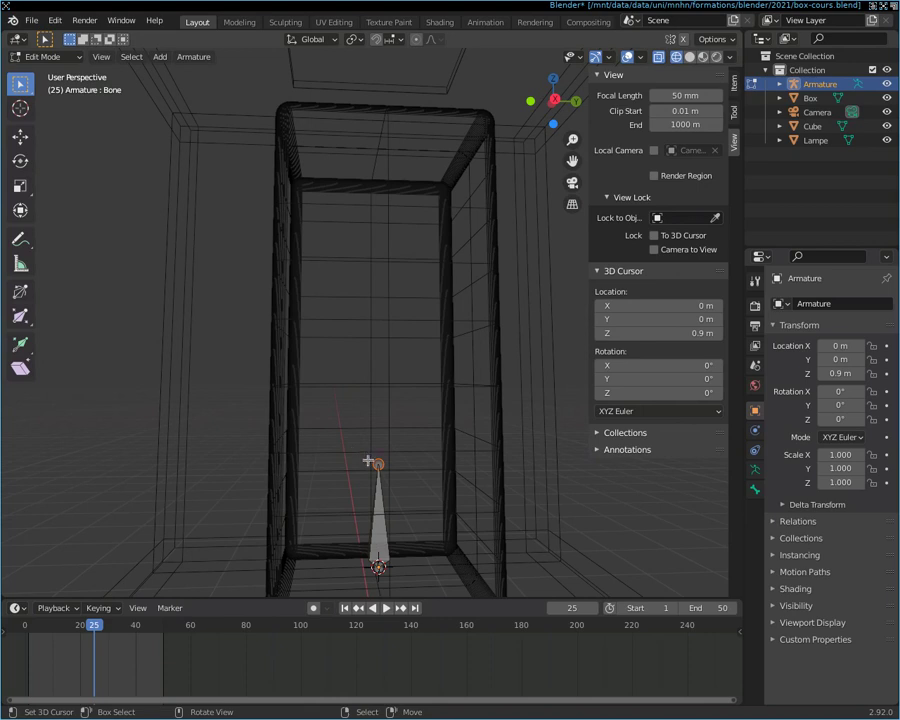
key(b)
drag(367, 445, 380, 465)
Step: Extrude the second and third bones straight up along Z from the chain's tip
key(e)
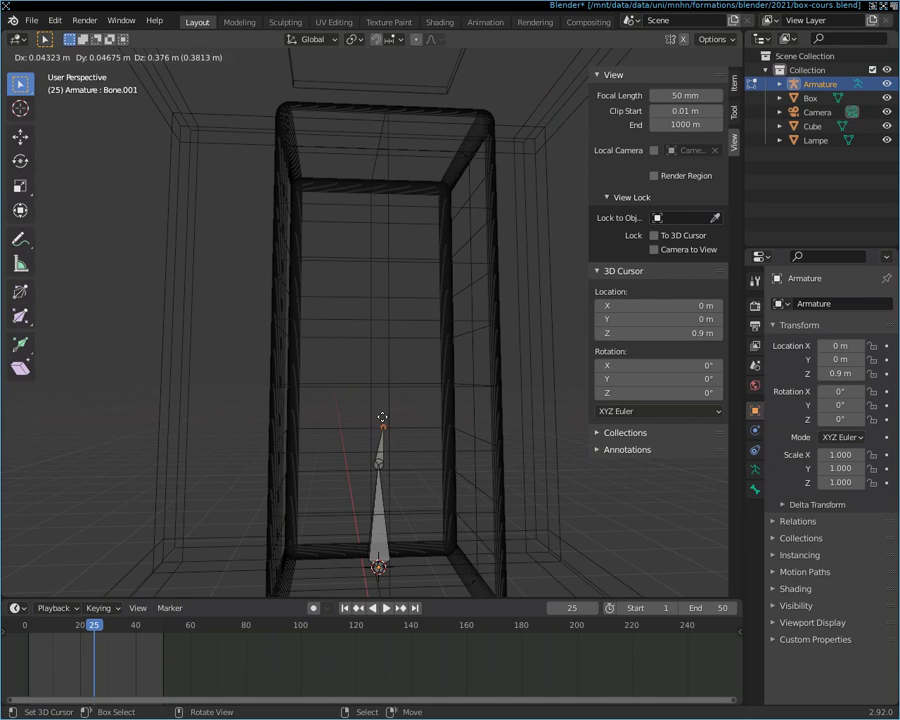
key(z)
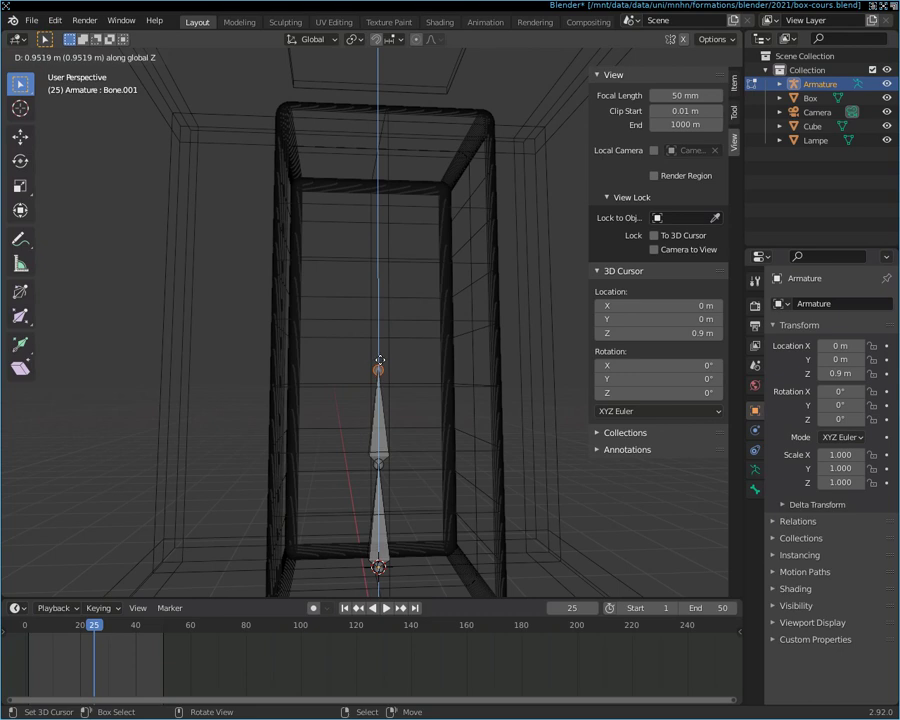
click(380, 360)
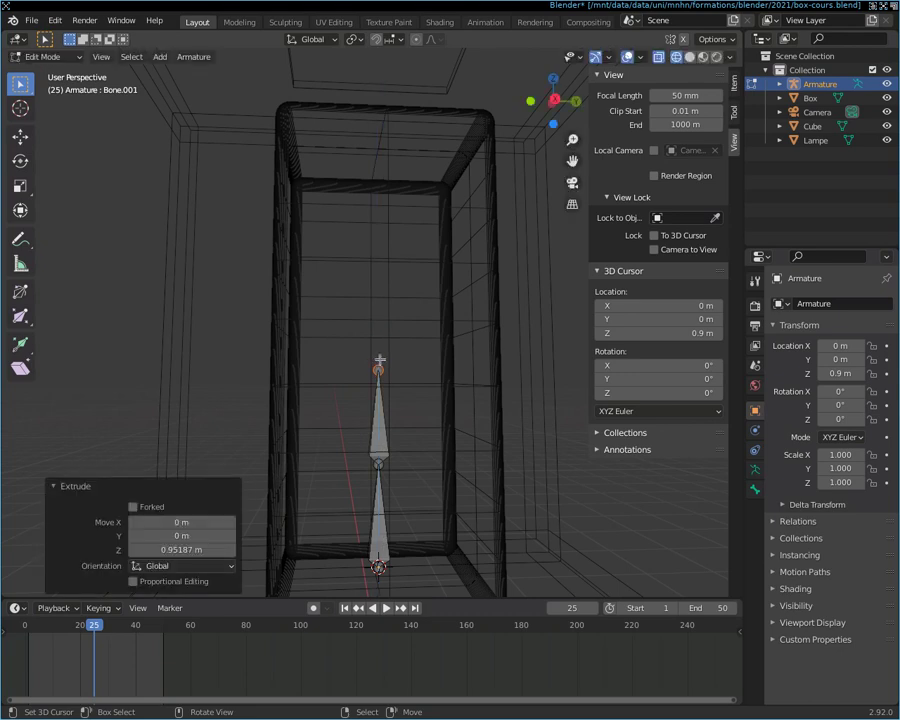
key(e)
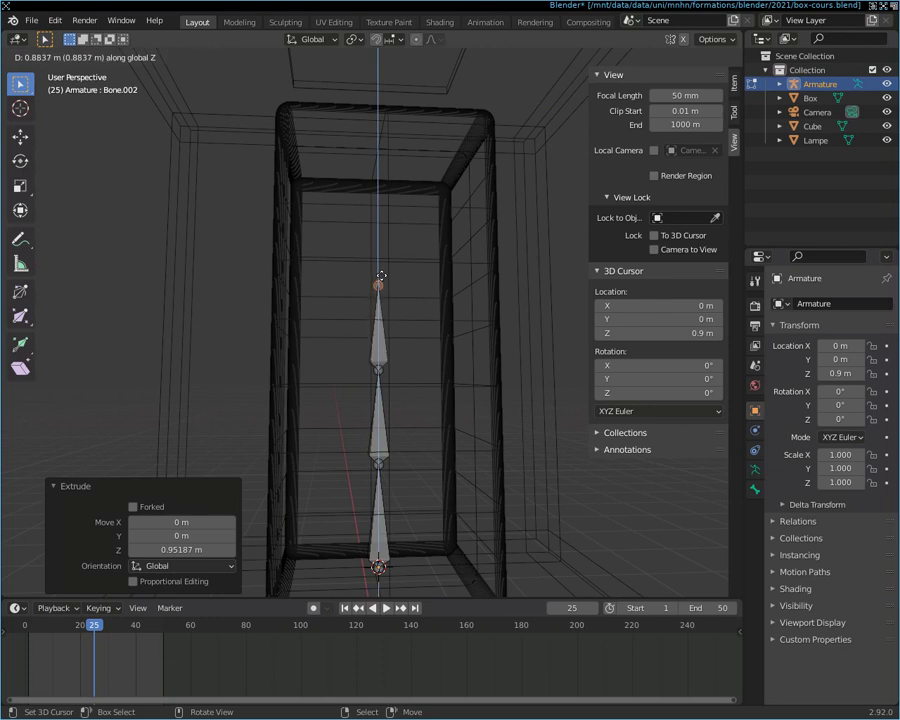
click(380, 267)
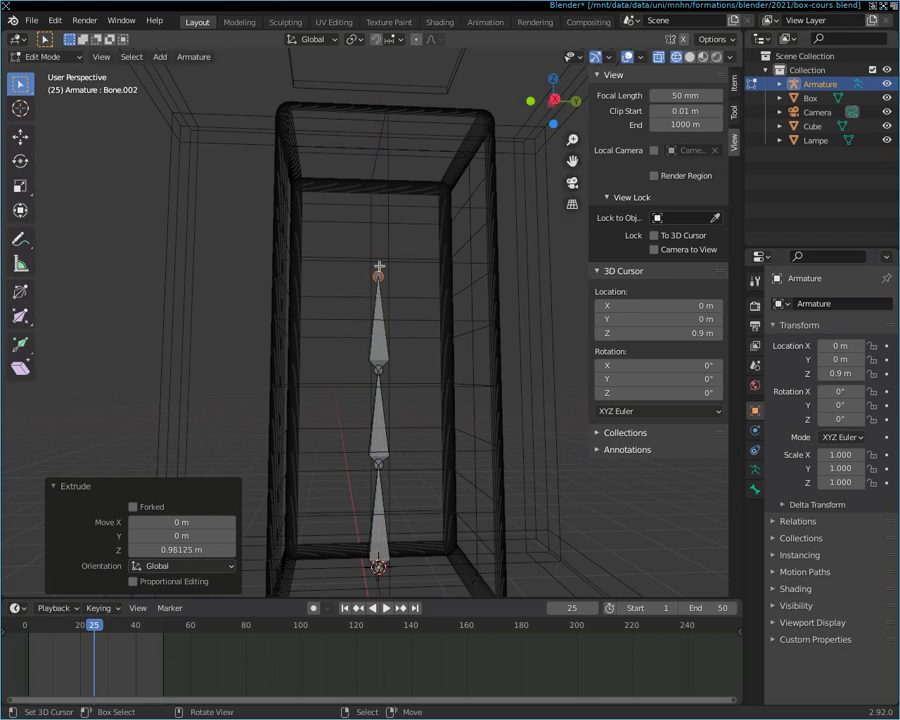
Step: Extrude a fourth bone, Bone.003, 1.1759 m up along Z, and view the column from the front
key(e)
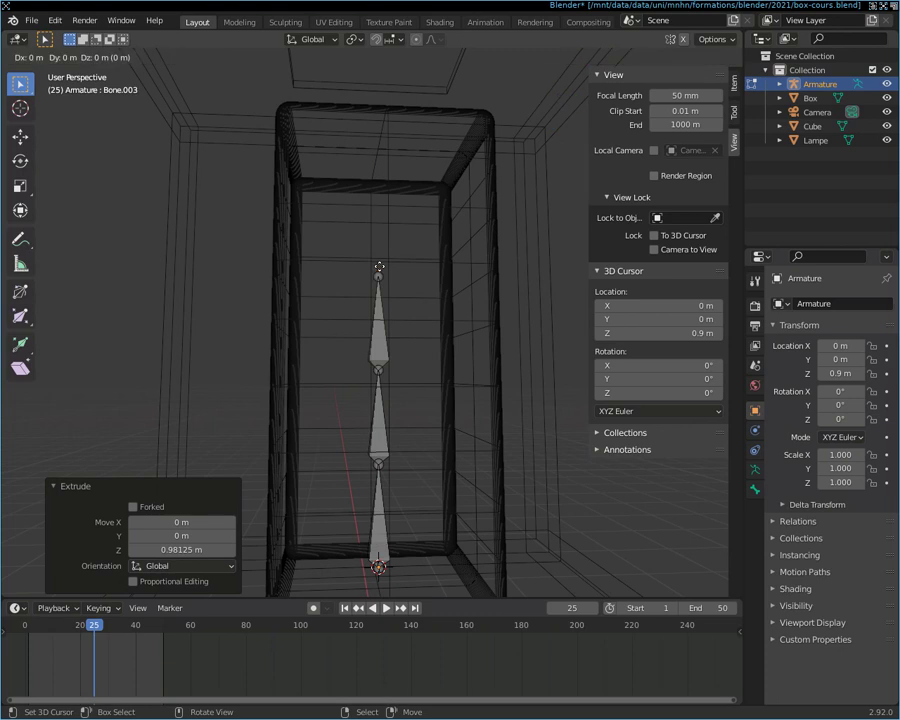
key(z)
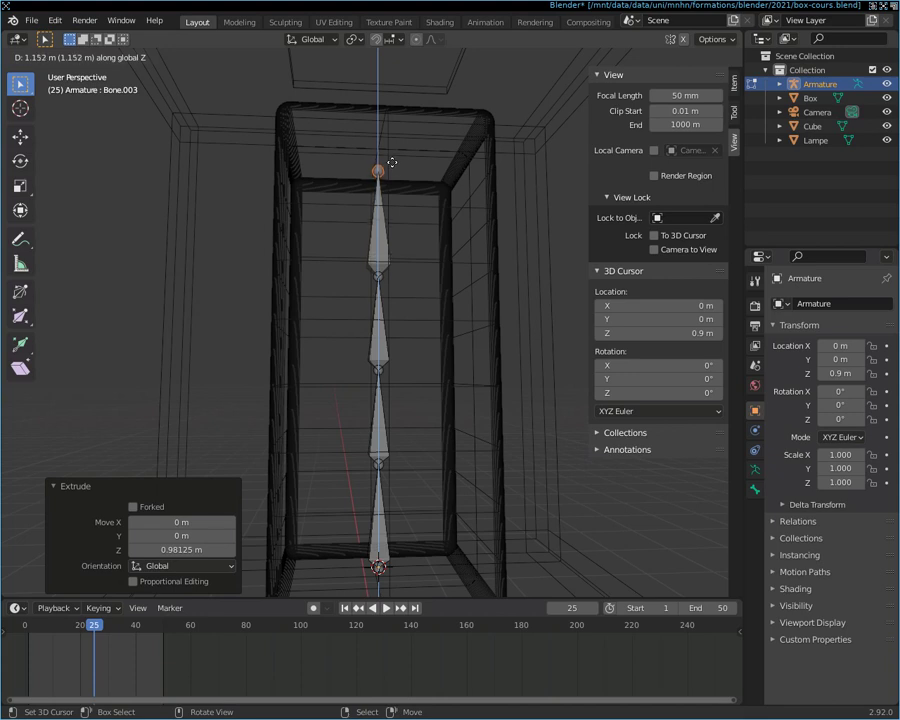
click(392, 159)
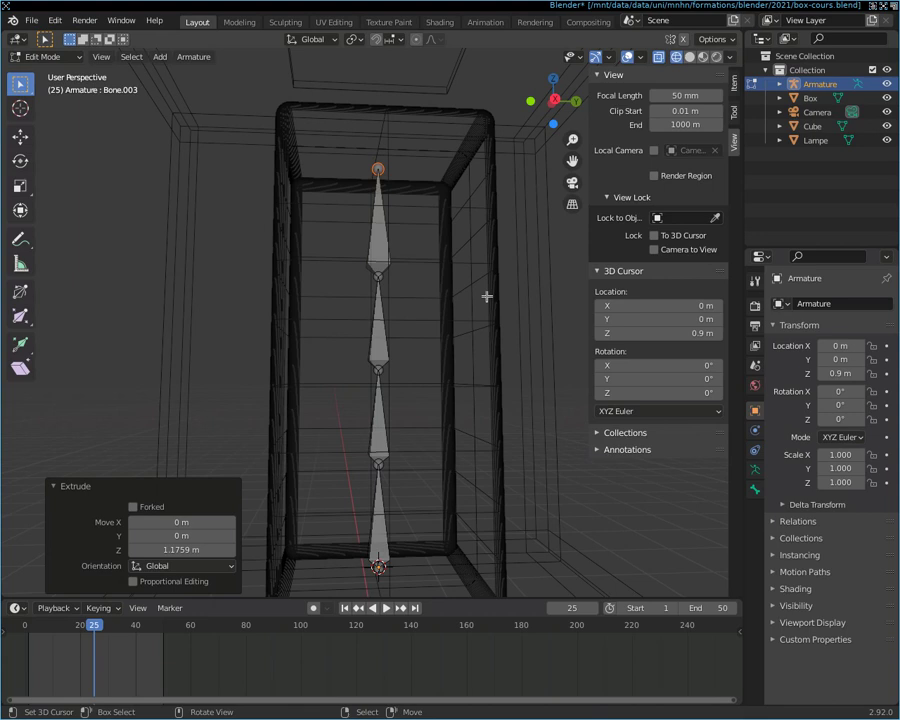
scroll(466, 260, down, 2)
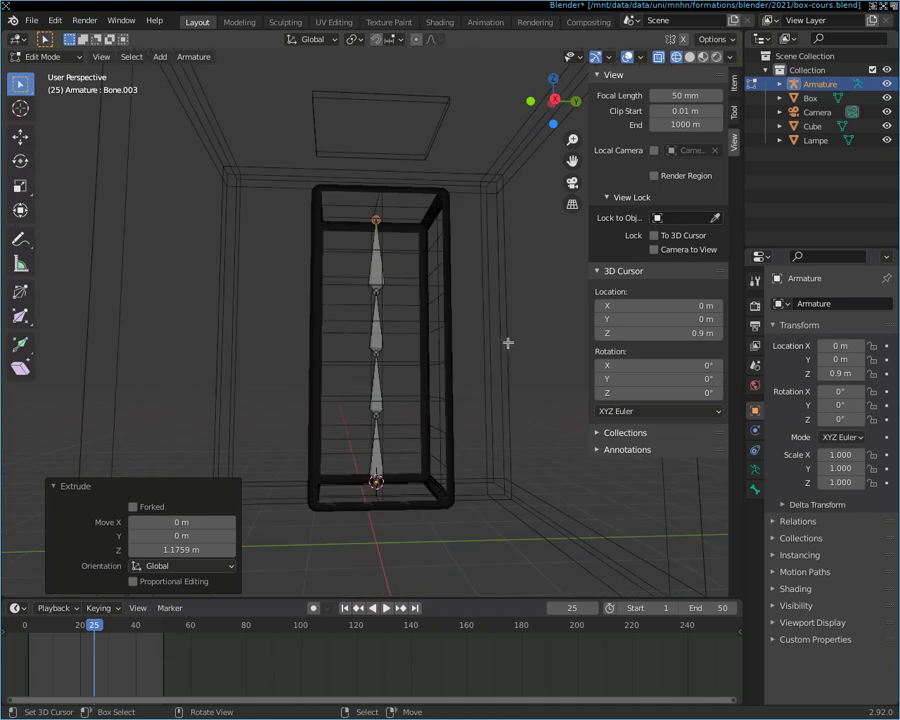
middle_drag(529, 317, 521, 324)
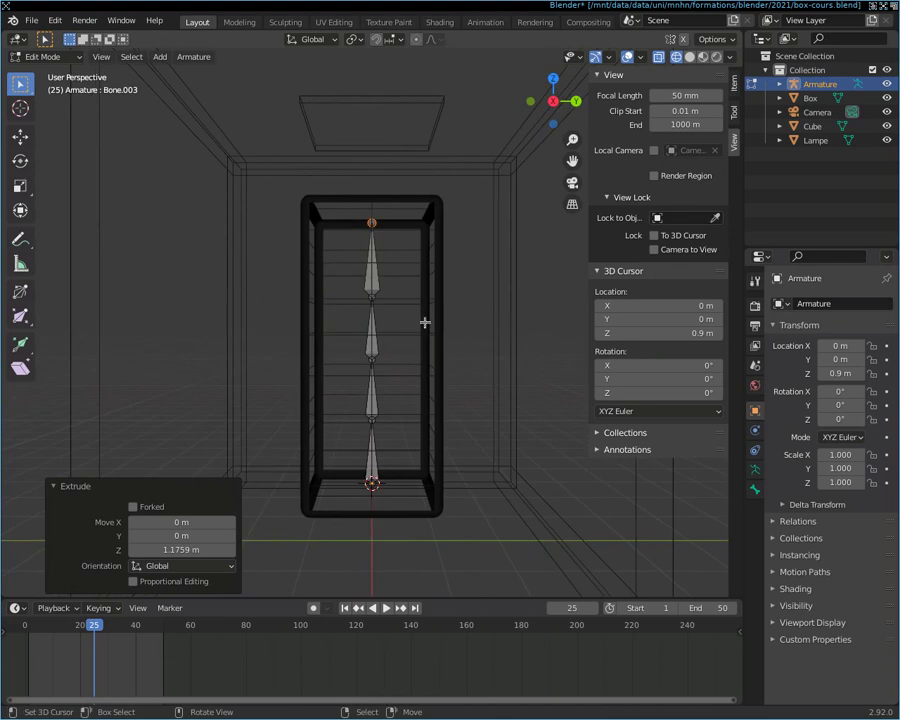
Step: Return the armature to Object Mode and deselect everything
key(Tab)
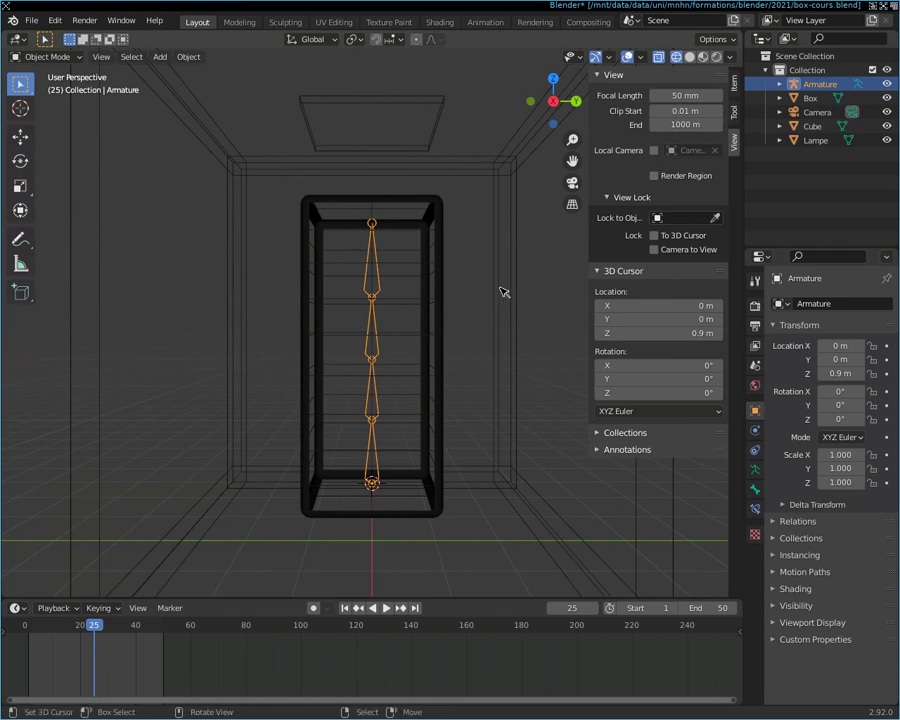
key(alt)
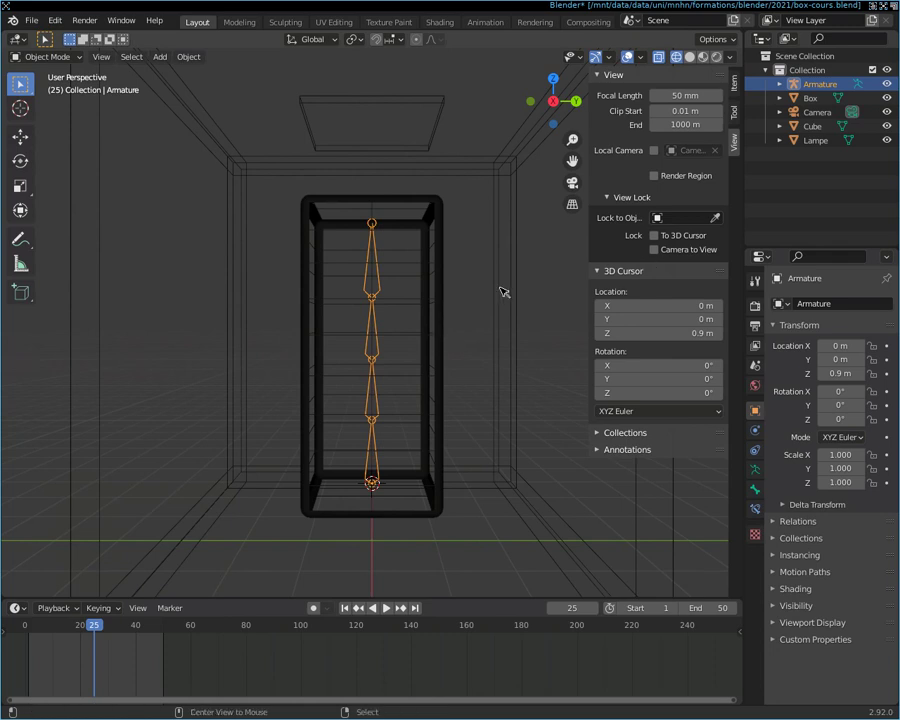
key(alt+a)
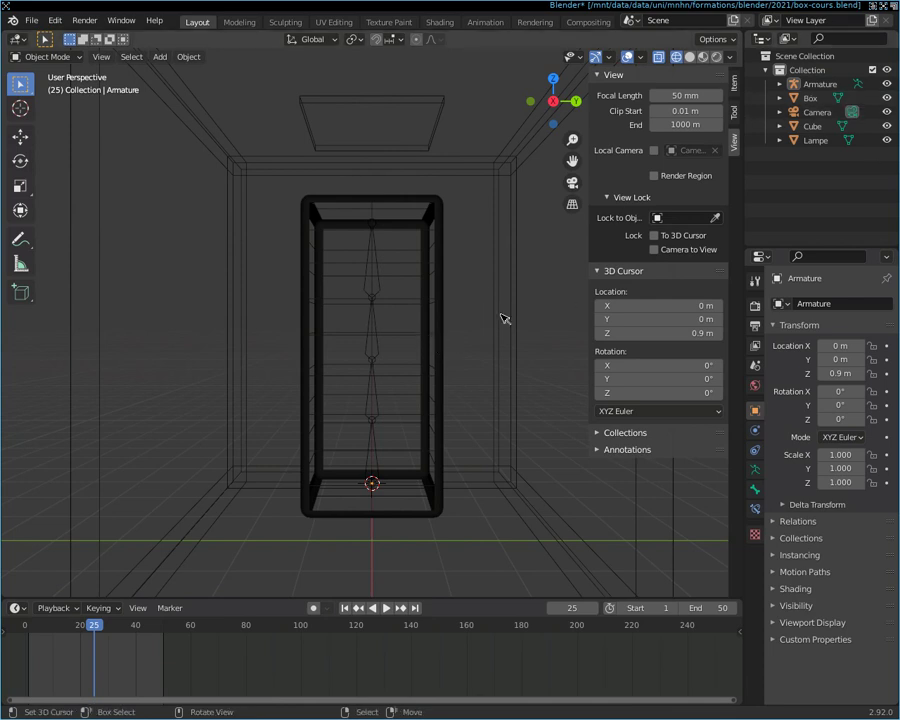
Step: Select the Armature, then add the Cube column to the selection
click(813, 126)
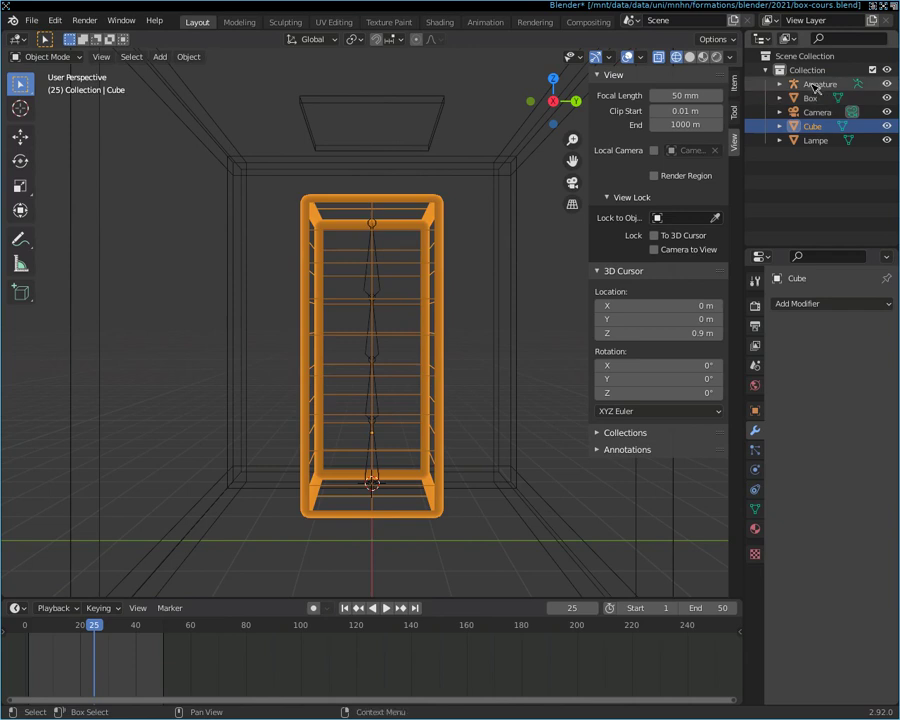
click(816, 86)
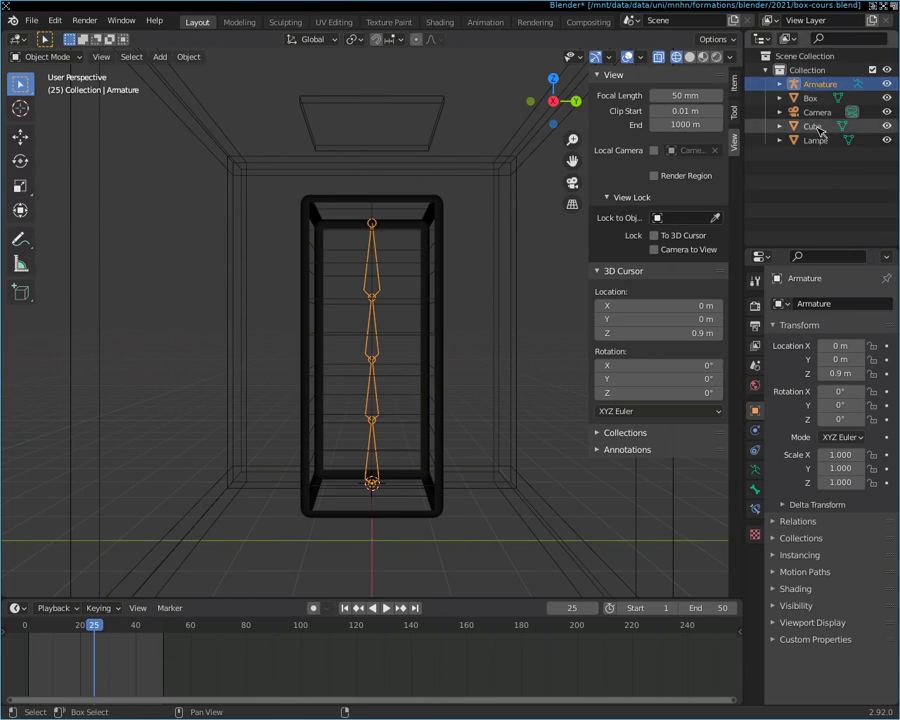
shift+click(816, 126)
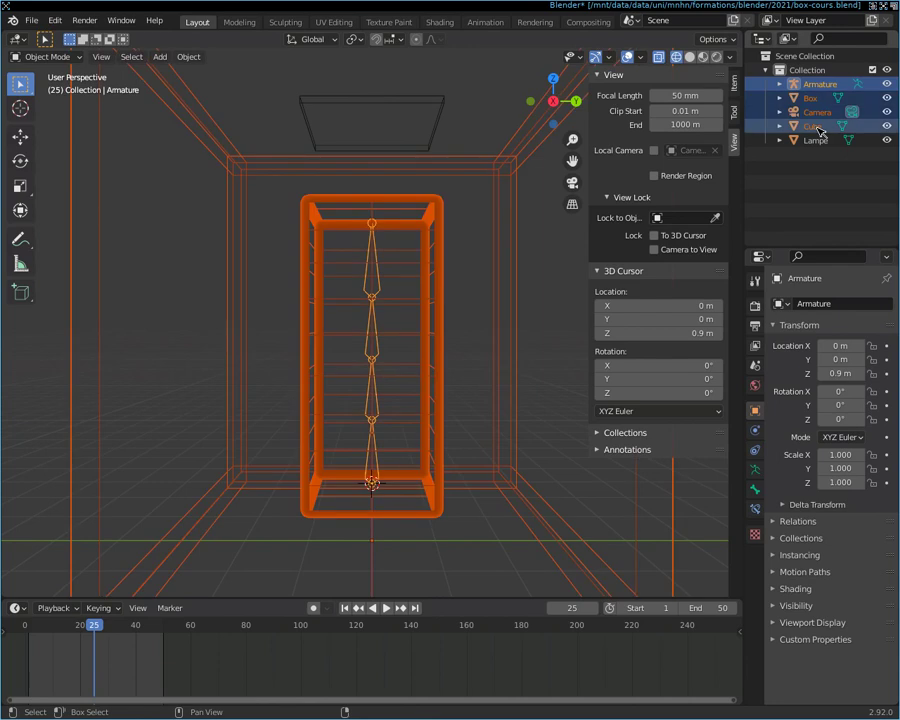
click(819, 112)
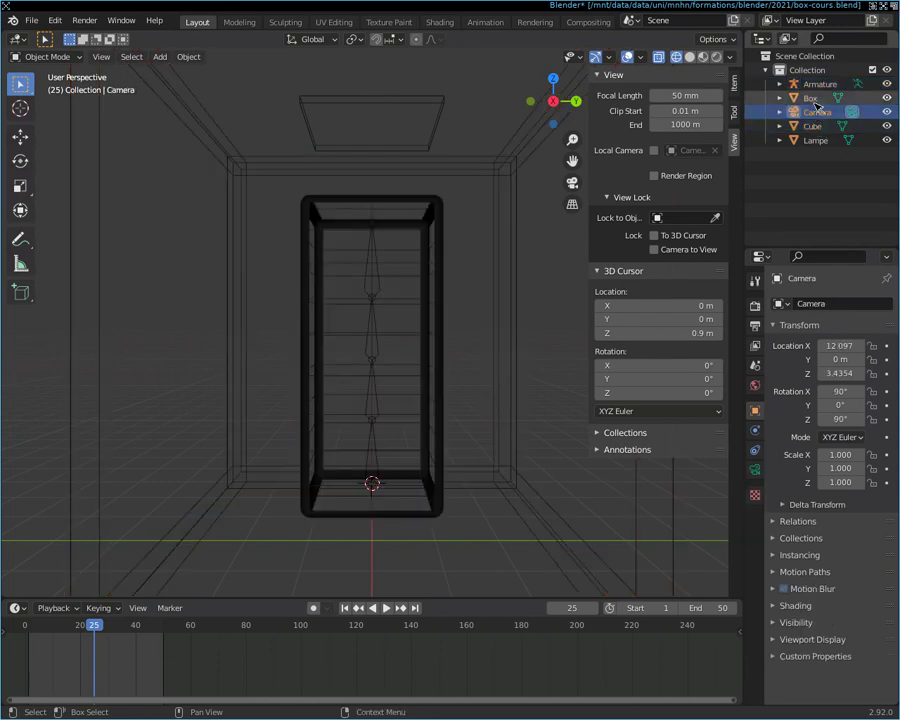
click(819, 85)
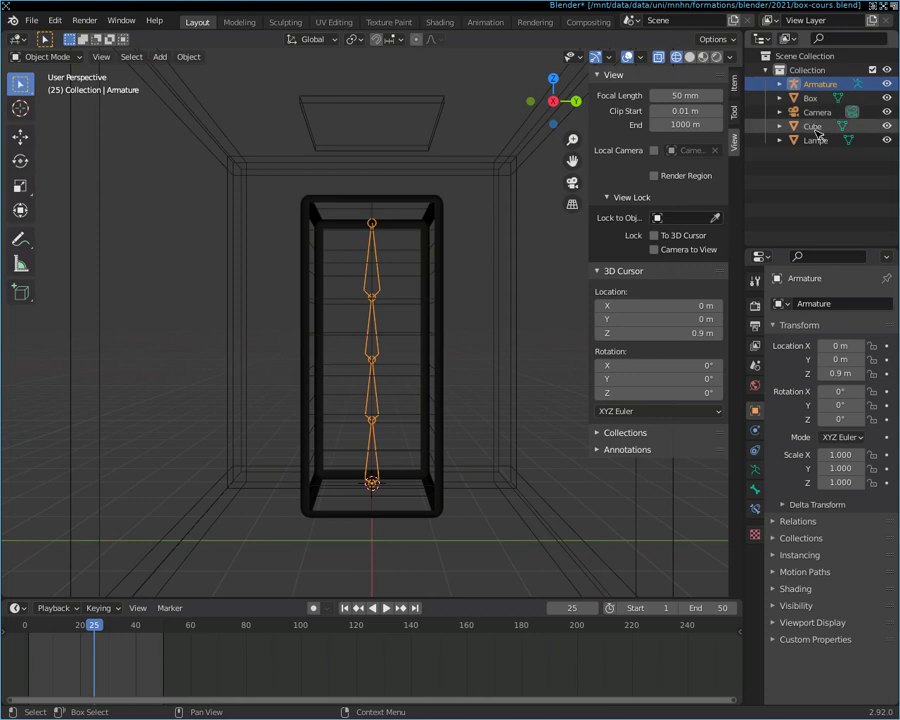
shift+click(437, 319)
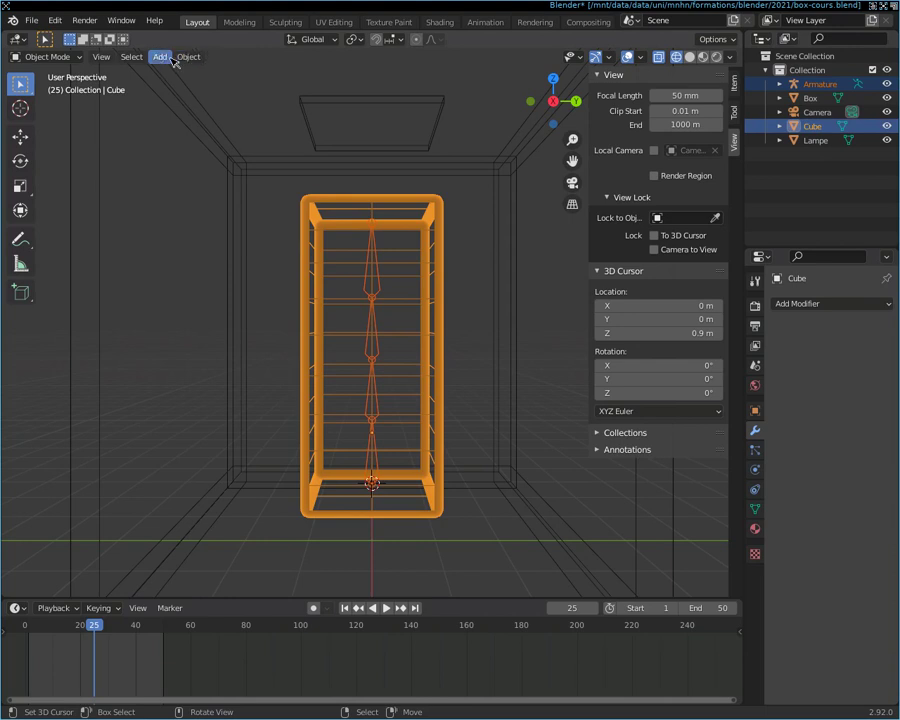
Step: Parent the Cube column to the Armature using With Automatic Weights
click(181, 57)
mouse_move(210, 246)
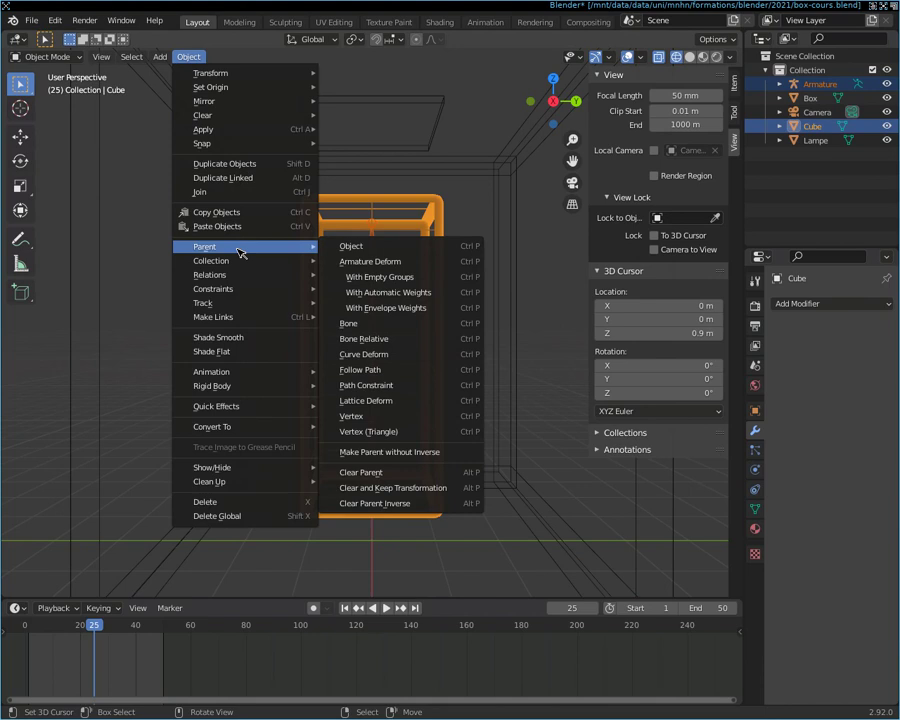
click(405, 298)
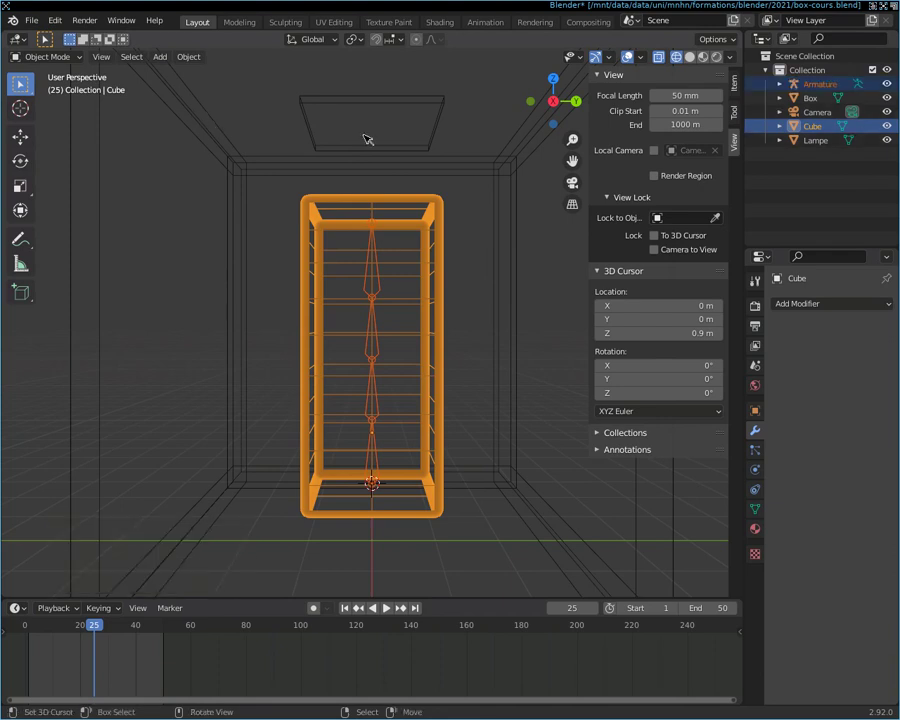
click(815, 128)
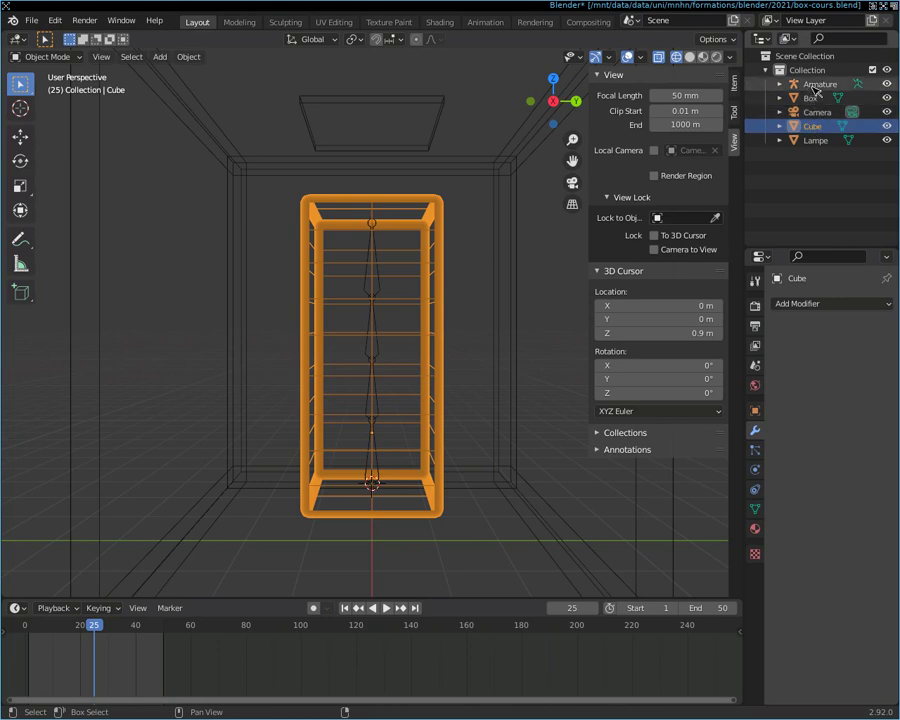
shift+click(380, 289)
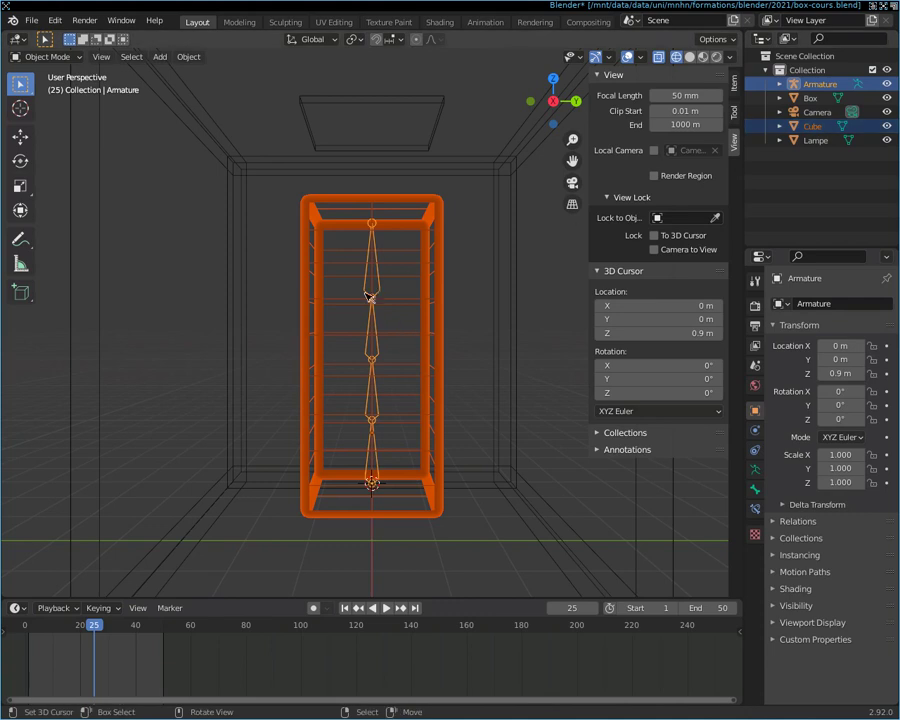
click(189, 57)
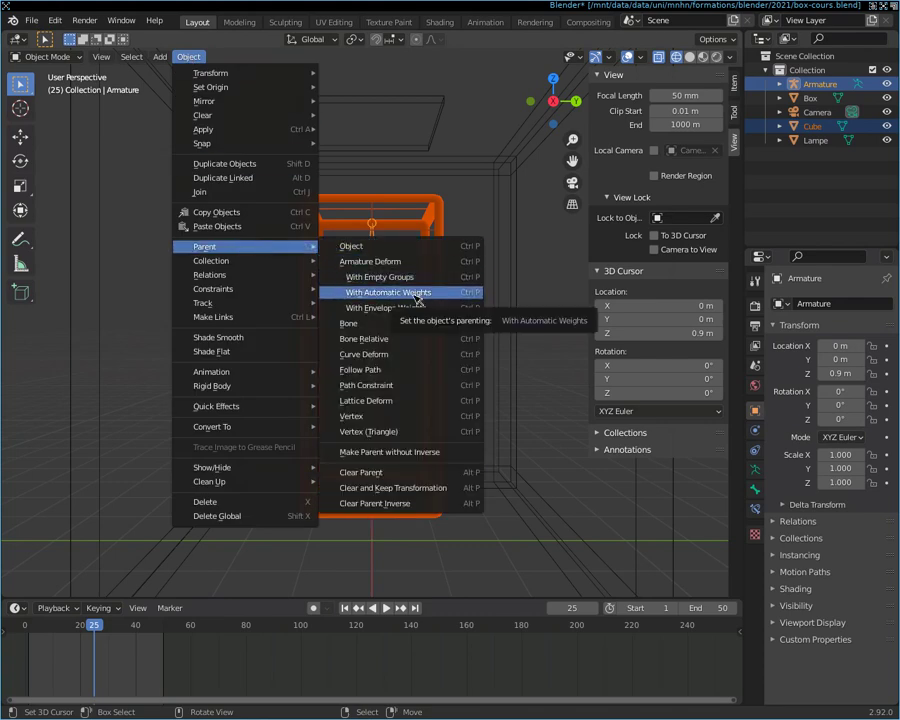
click(417, 299)
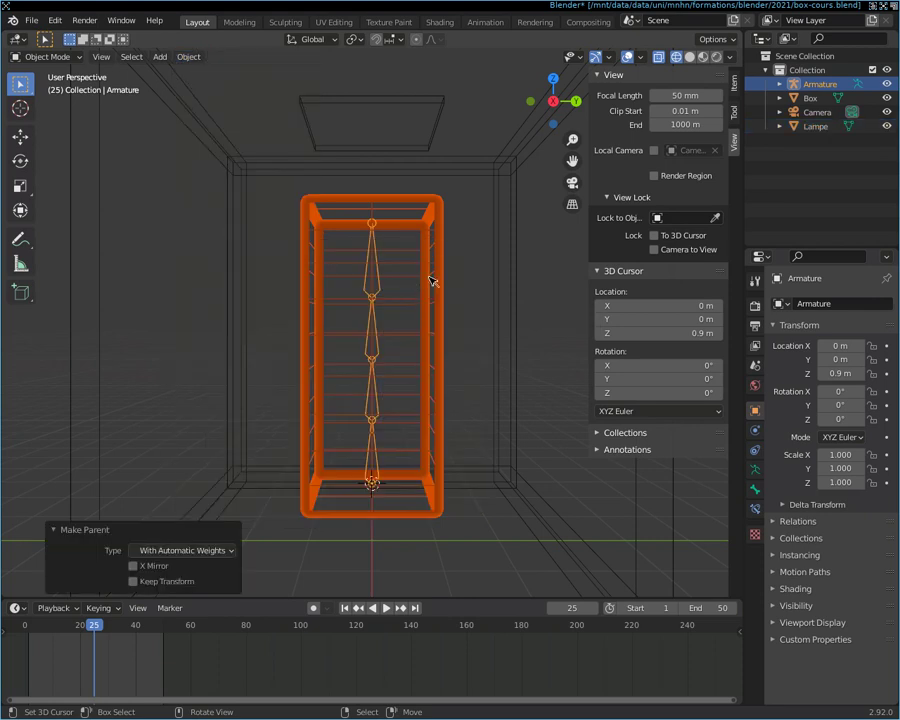
Step: Expand the Armature in the outliner to confirm Cube is nested as its child
click(781, 84)
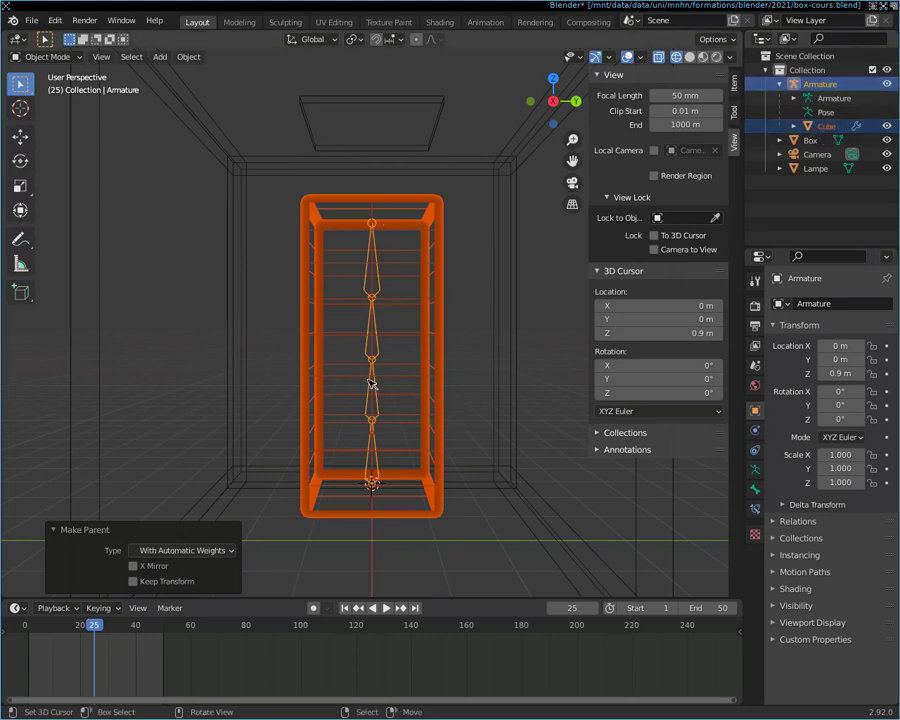
scroll(446, 304, up, 1)
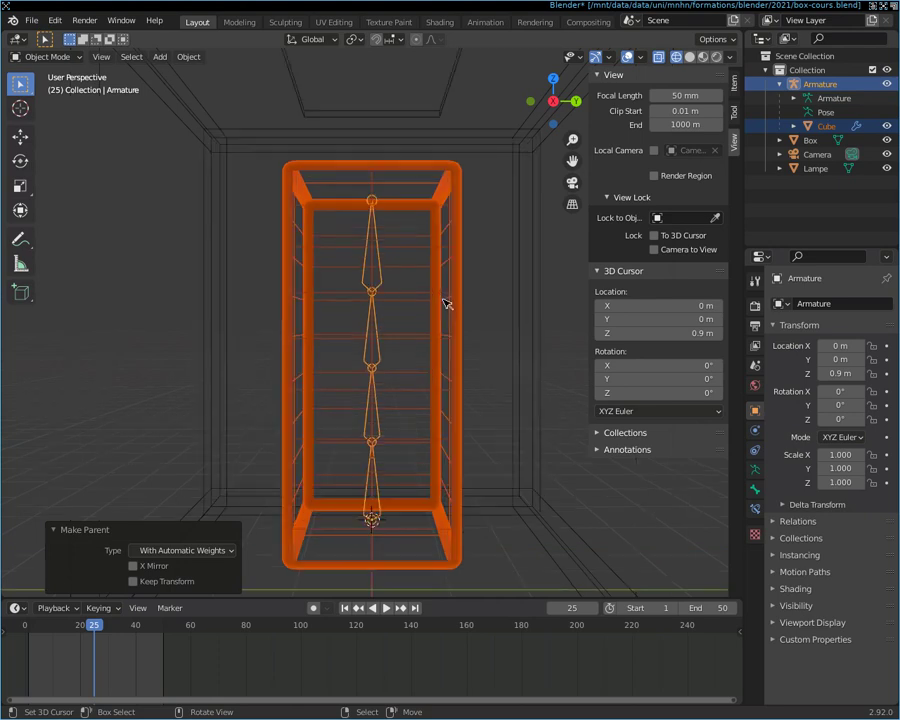
scroll(444, 302, up, 2)
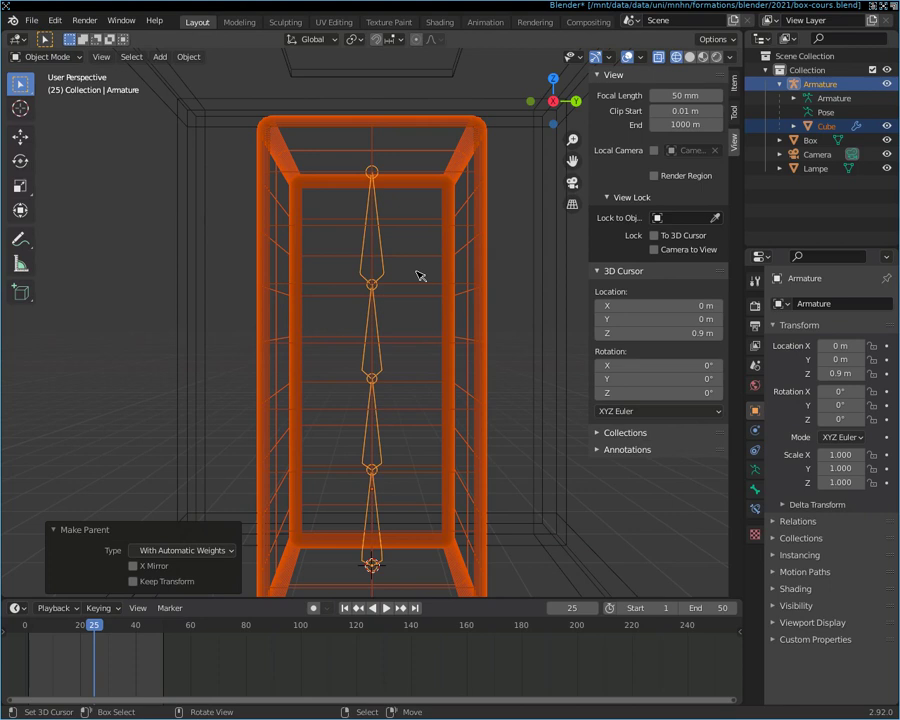
scroll(420, 276, down, 1)
scroll(419, 276, down, 2)
scroll(417, 276, up, 1)
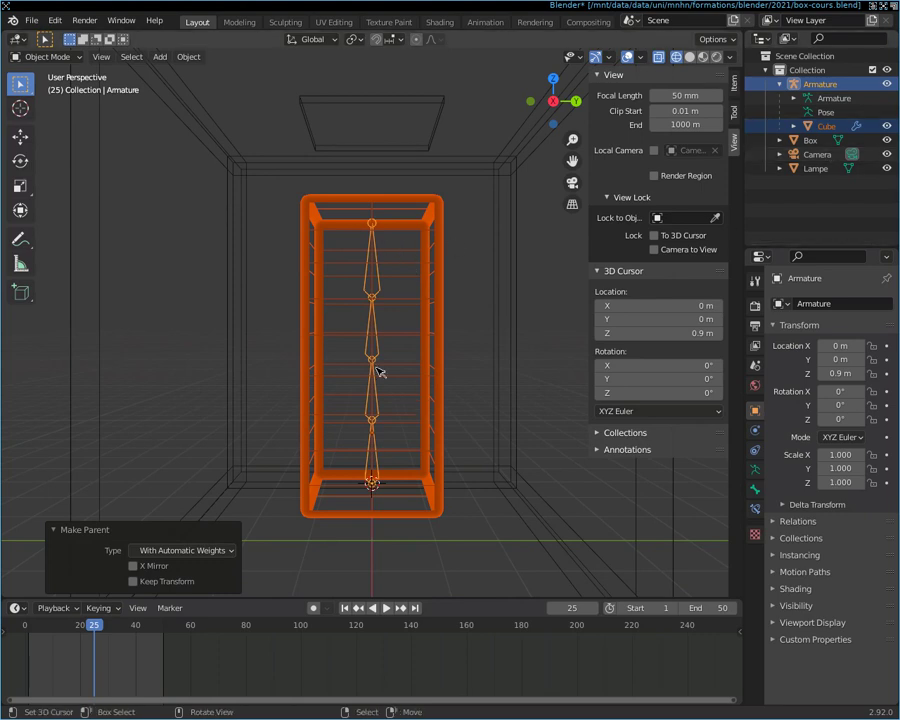
key(Tab)
key(Tab)
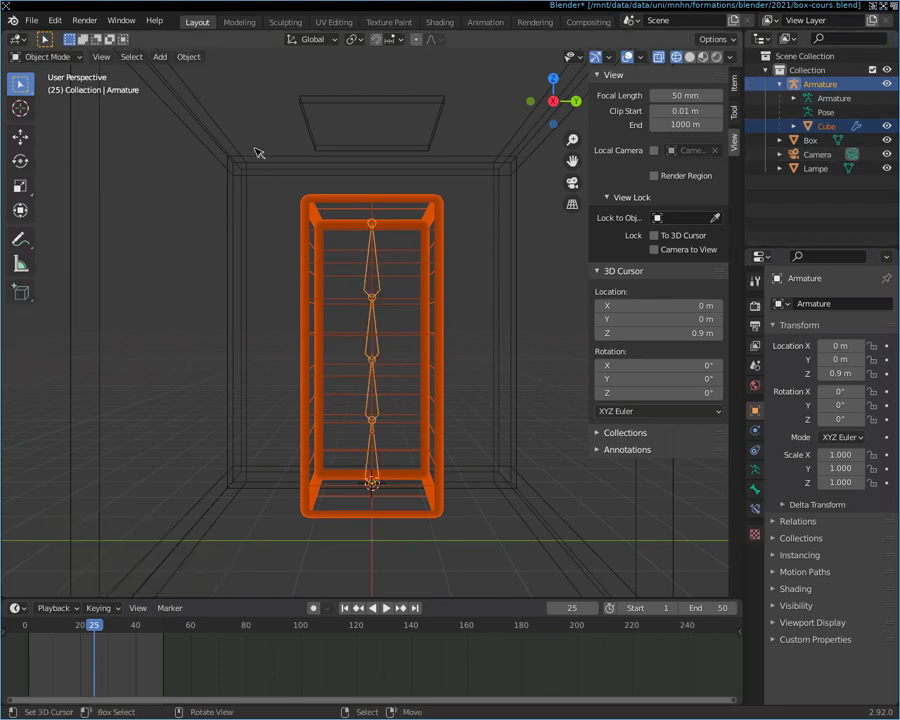
click(794, 86)
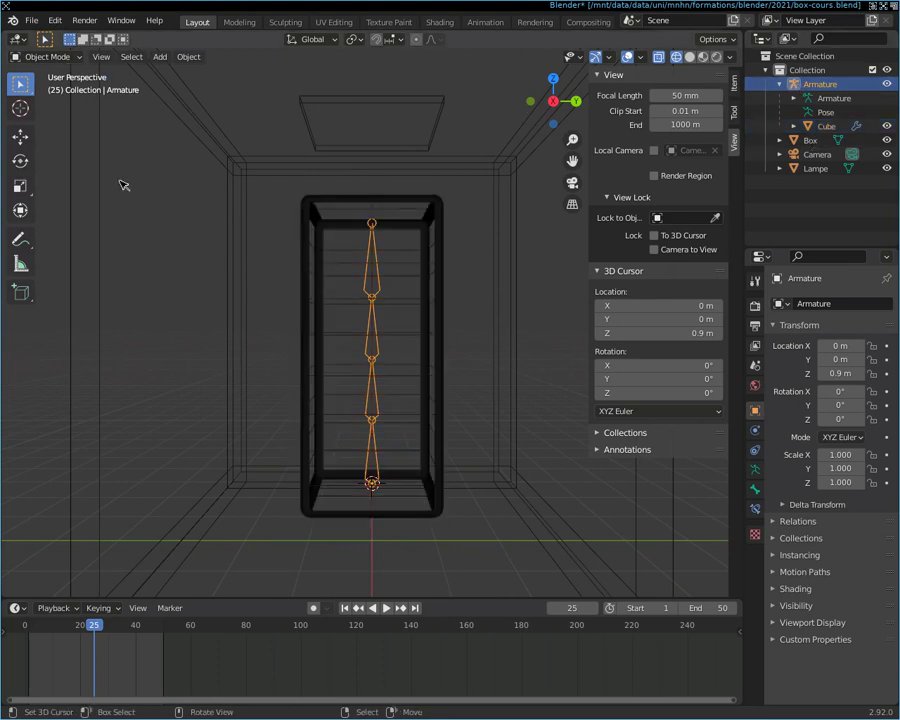
Step: In Pose Mode, rotate the top bone Bone.003 to bend the column's upper section sideways
click(66, 58)
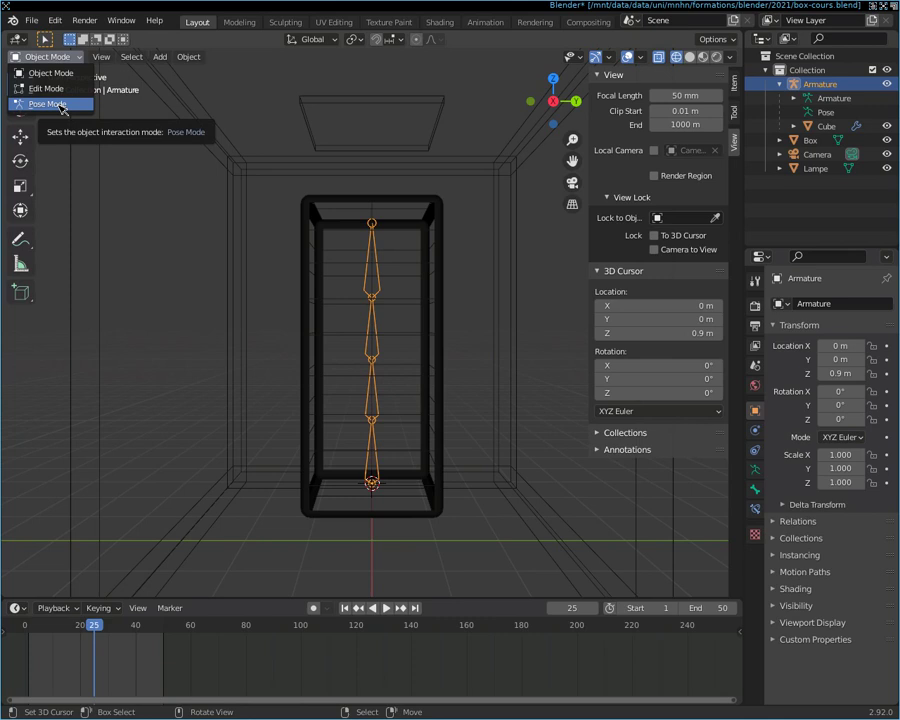
click(63, 105)
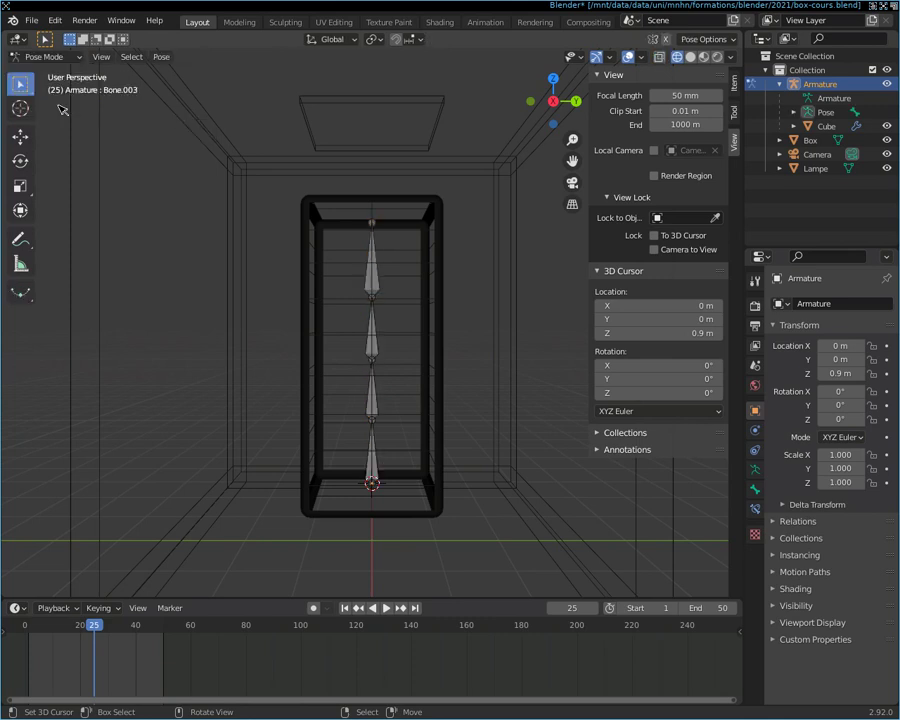
click(372, 226)
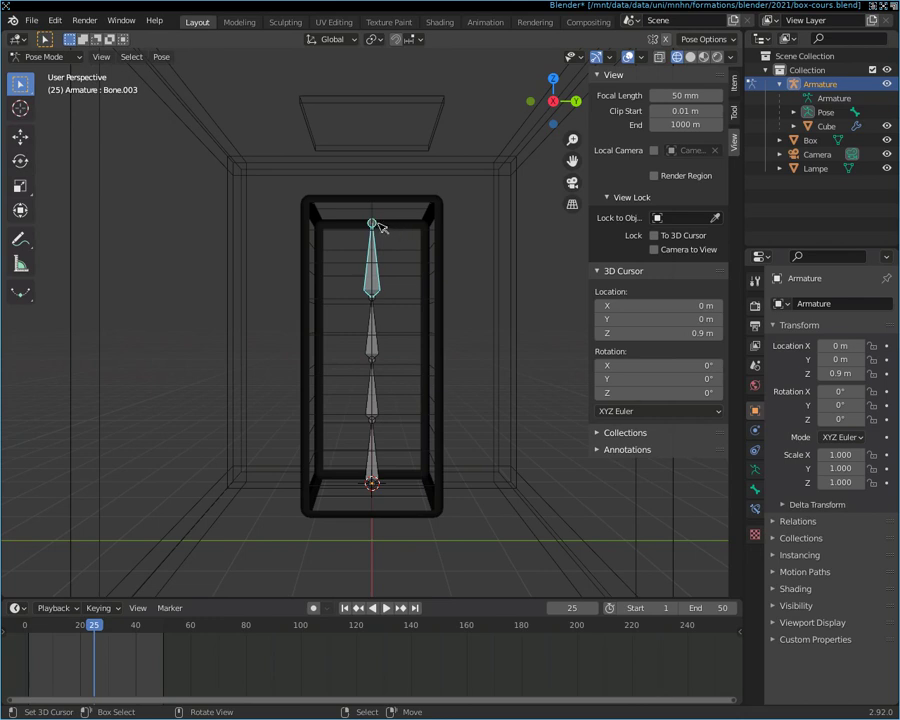
key(r)
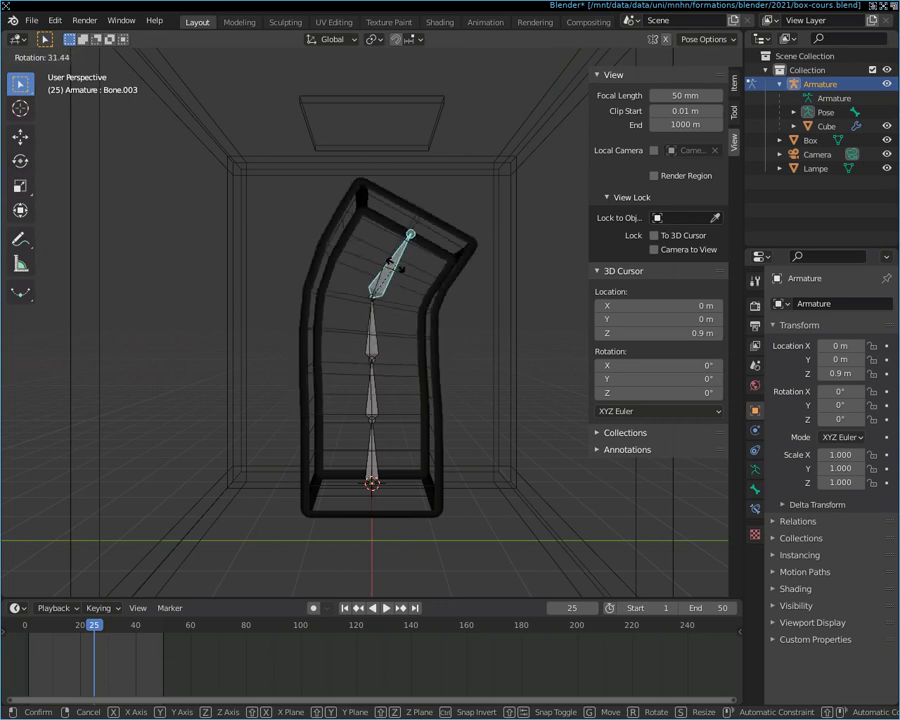
key(g)
click(401, 268)
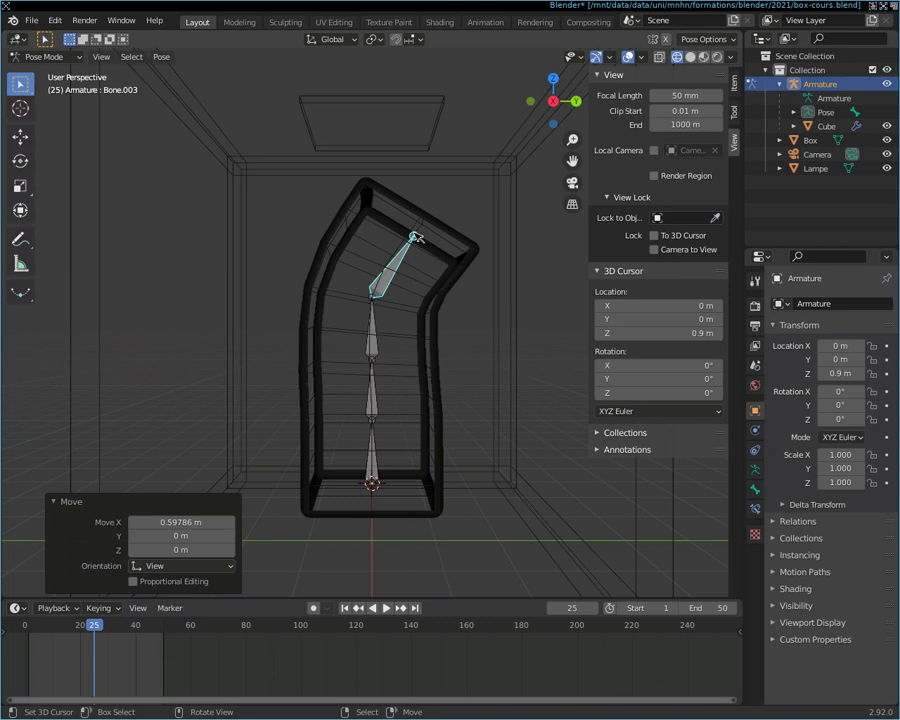
Step: Rotate the top bone back to vertical at frame 25 so the box no longer bends right
click(415, 239)
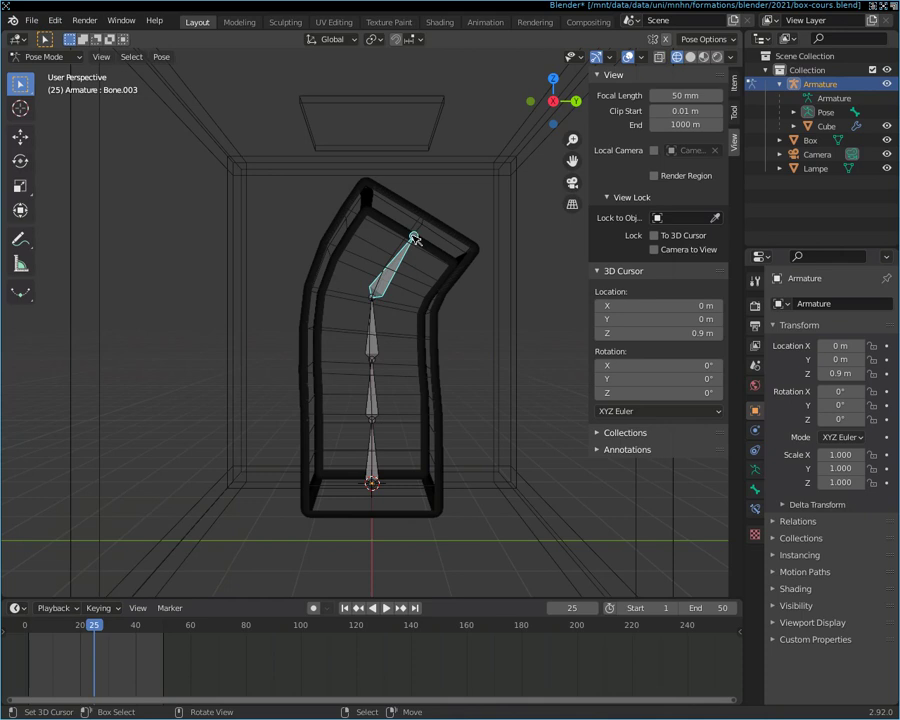
key(r)
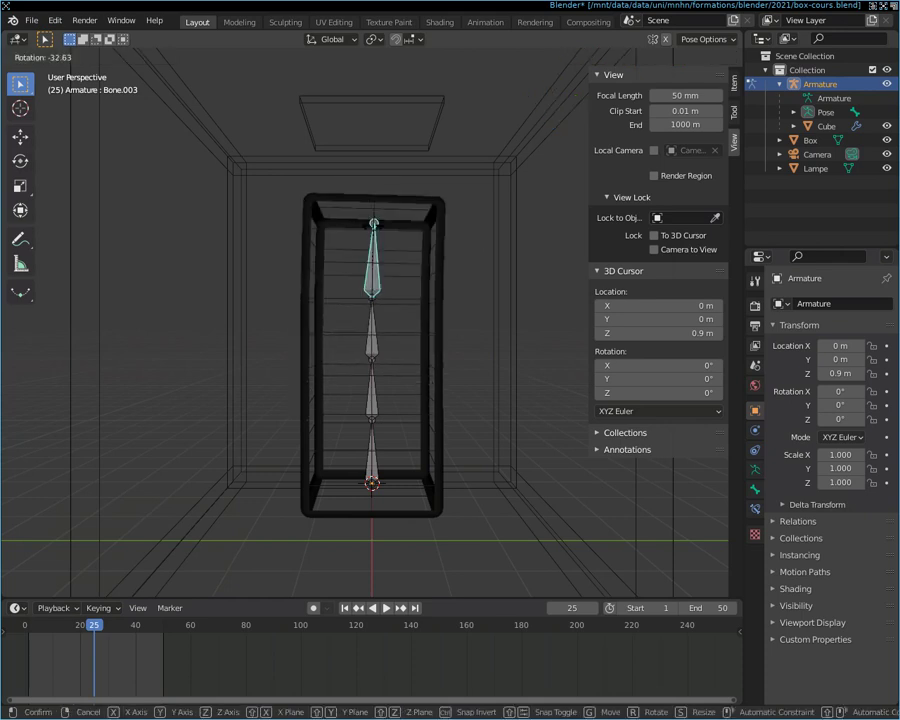
click(374, 228)
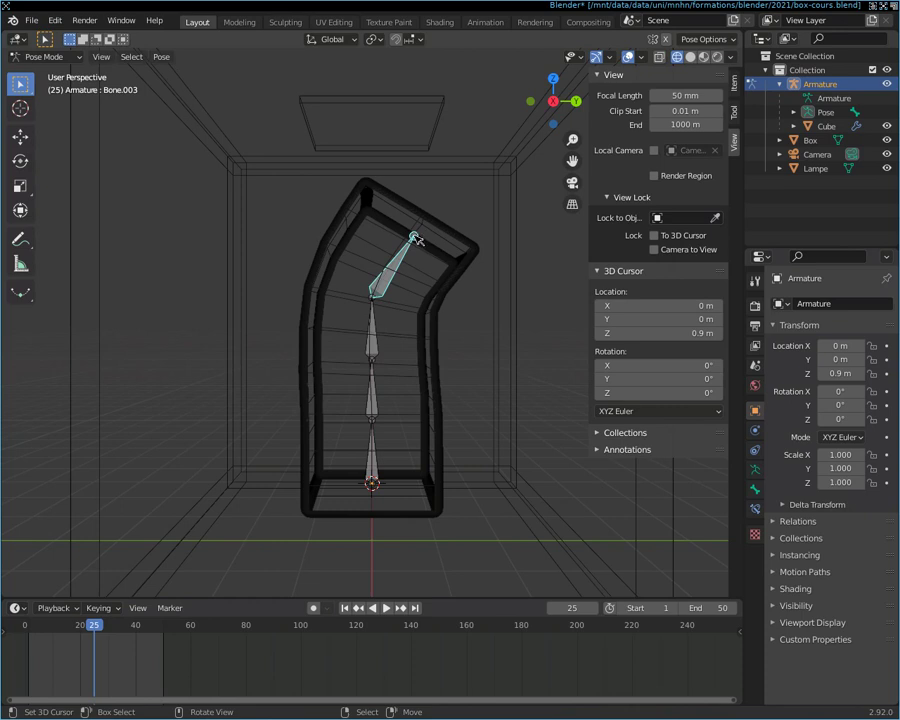
key(r)
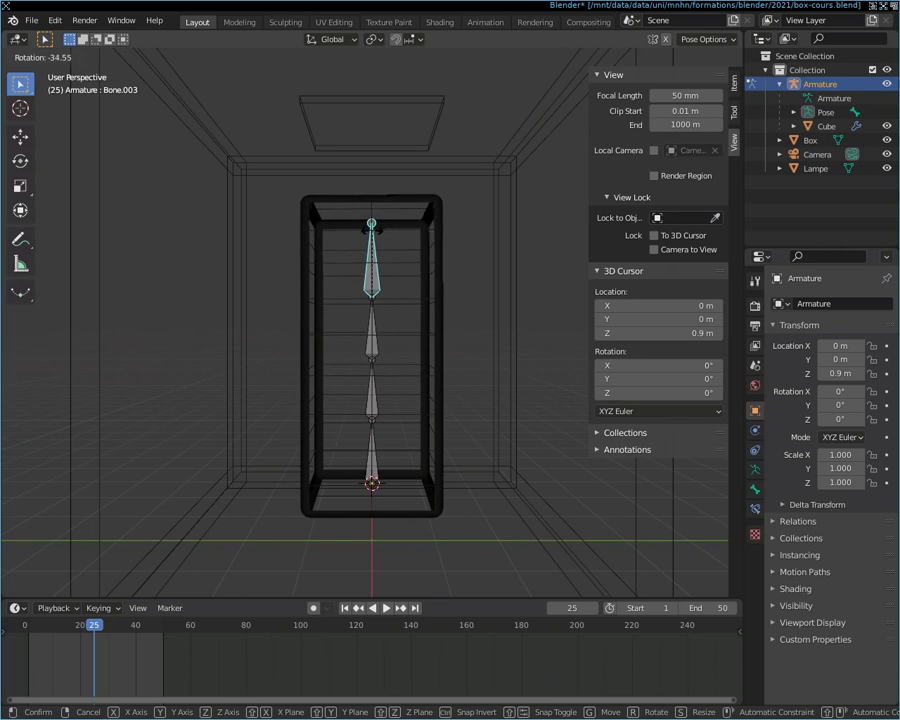
key(Return)
scroll(448, 340, down, 2)
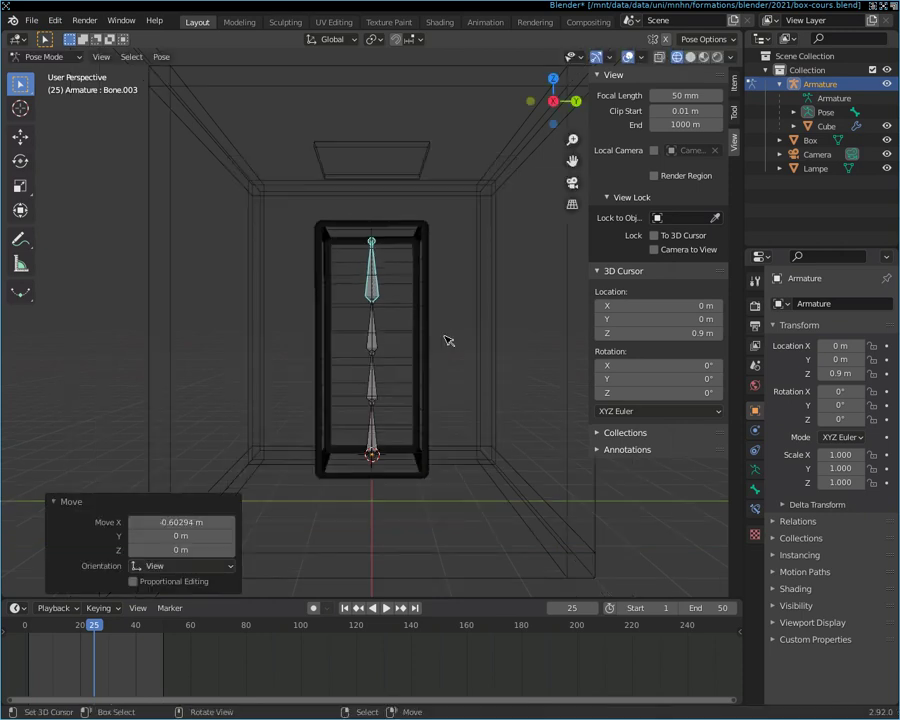
scroll(448, 340, down, 2)
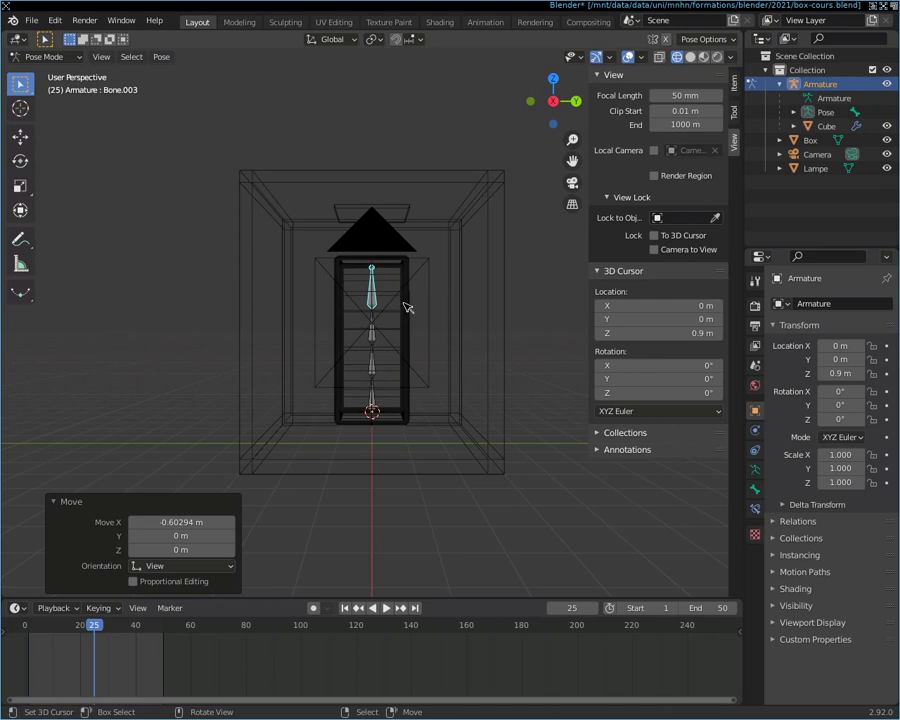
scroll(405, 307, up, 2)
scroll(405, 307, up, 1)
scroll(405, 307, down, 1)
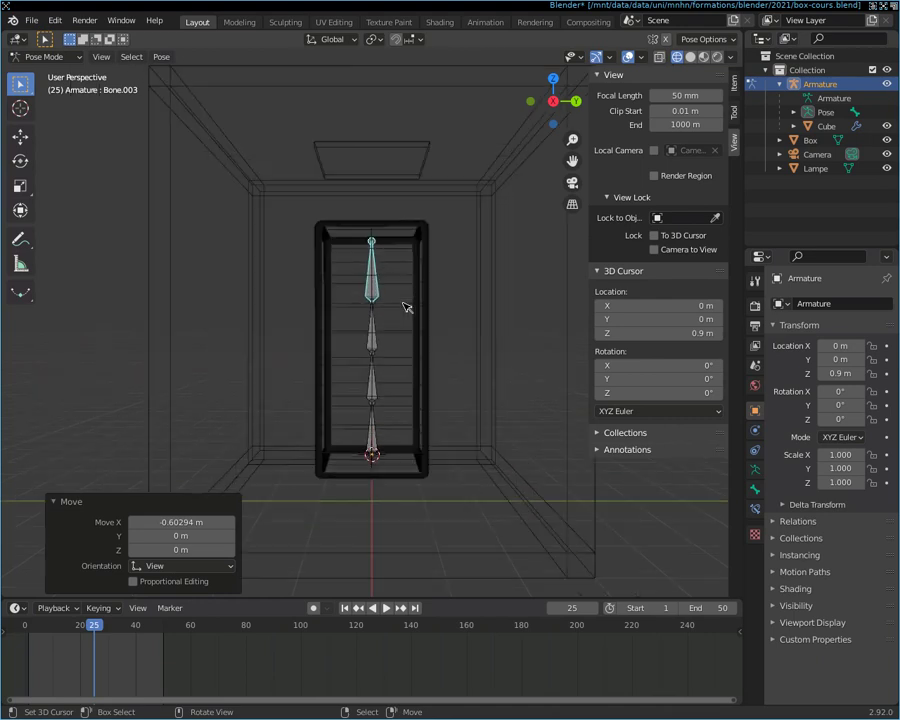
scroll(405, 307, down, 1)
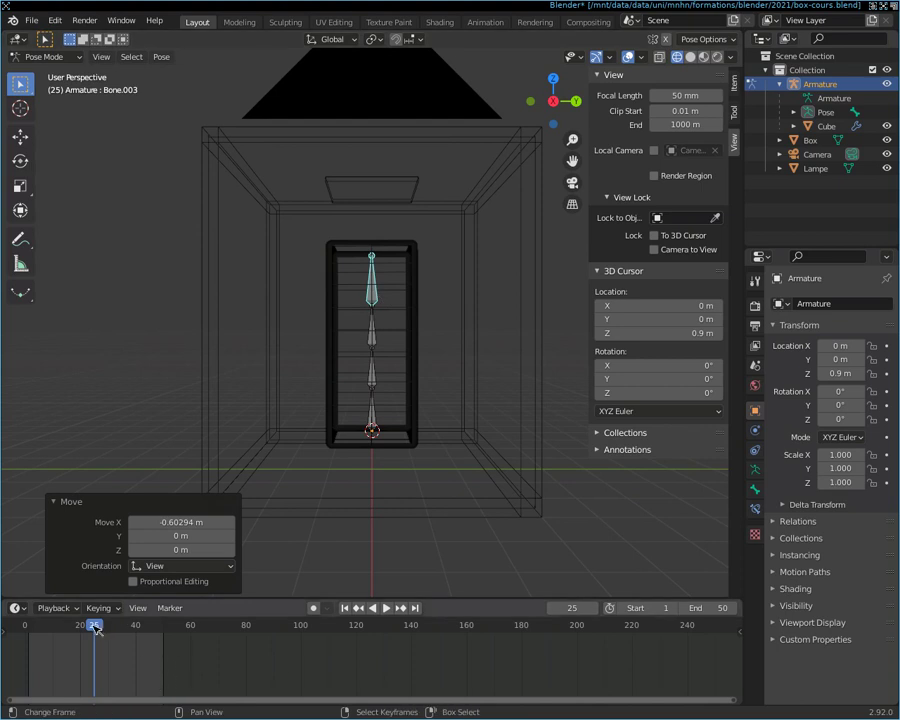
Step: Scrub the timeline back to frame 1 and stop playback
drag(97, 628, 84, 631)
drag(52, 631, 31, 628)
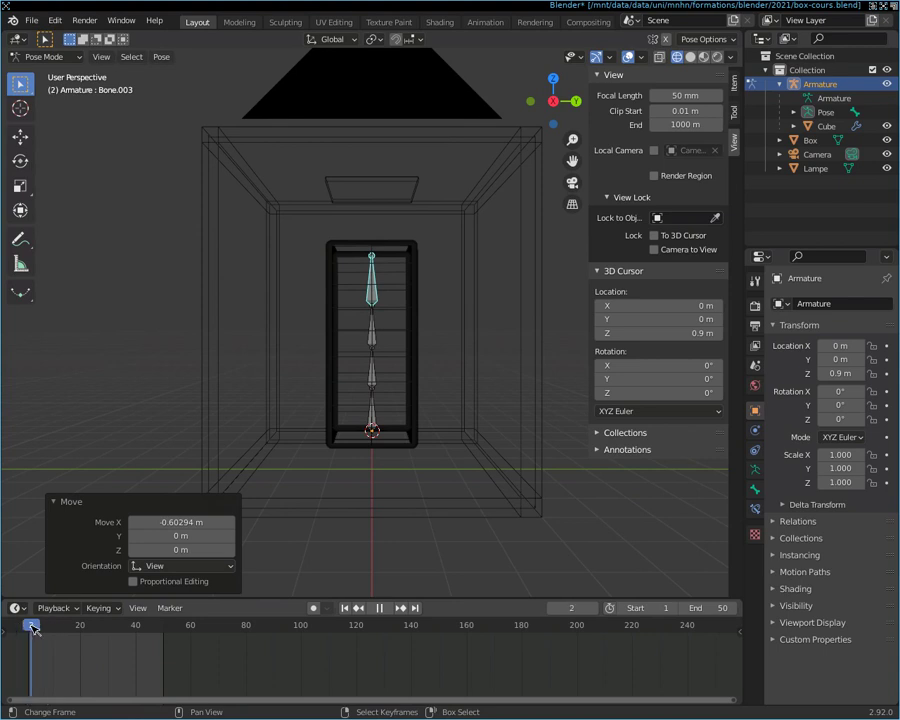
key(space)
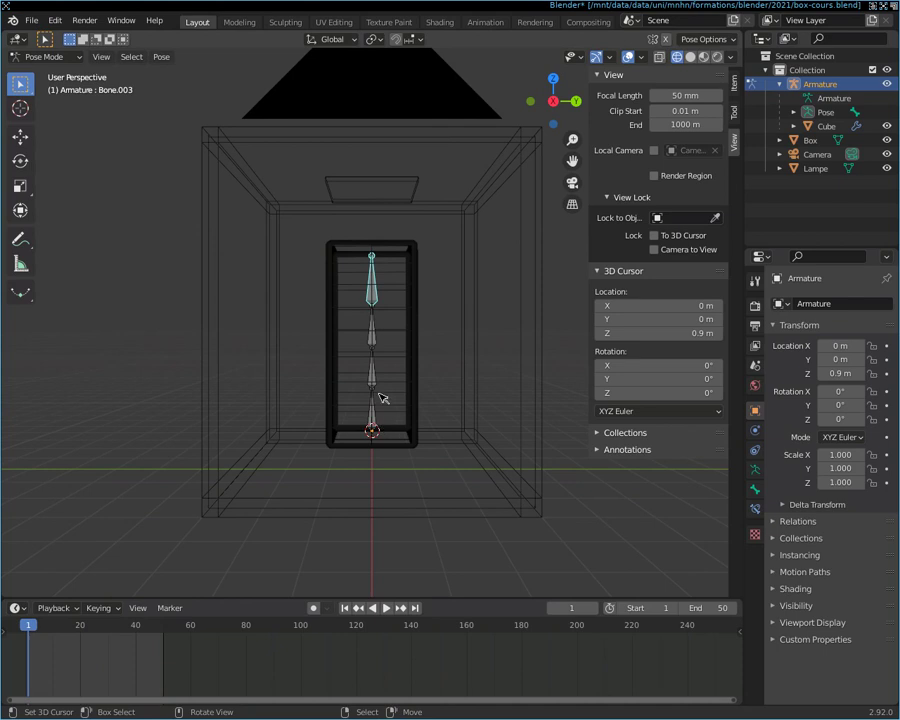
Step: Select each bone of the chain in turn, from the bottom bone up to Bone.003, to inspect them
click(375, 389)
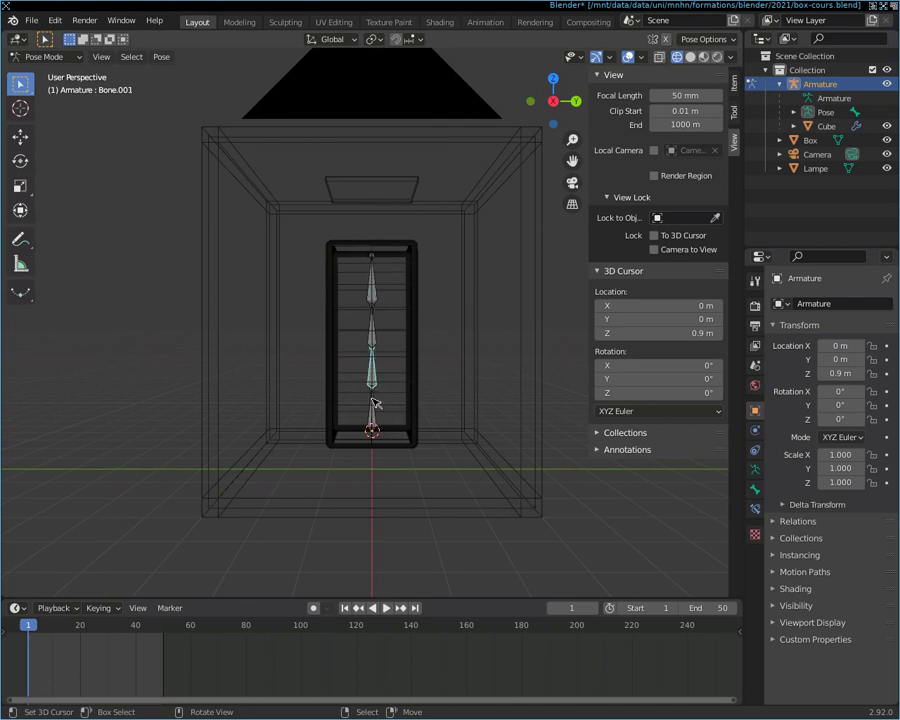
click(373, 412)
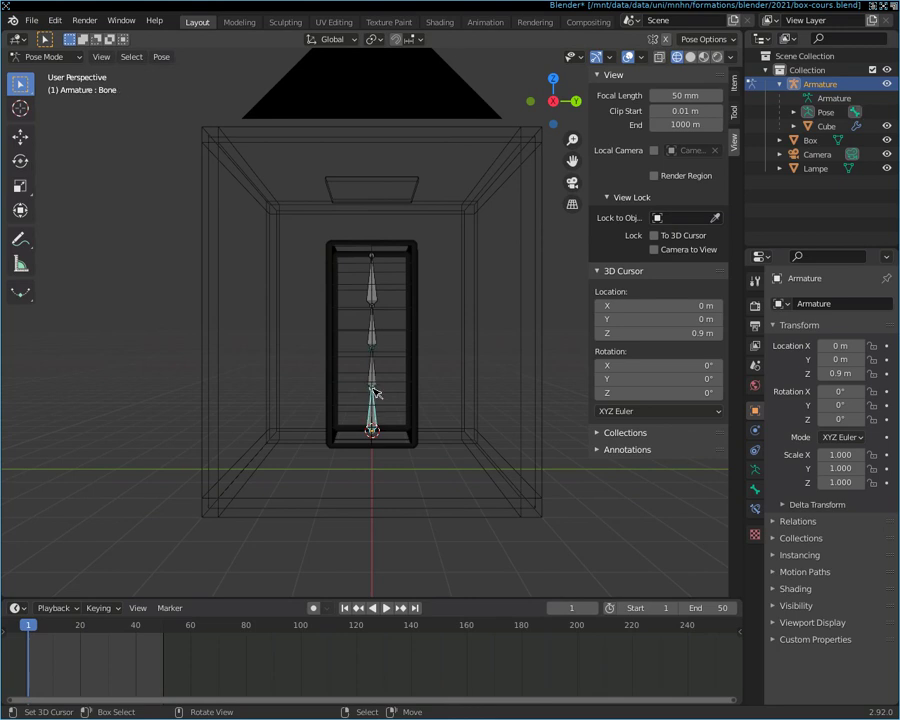
key(g)
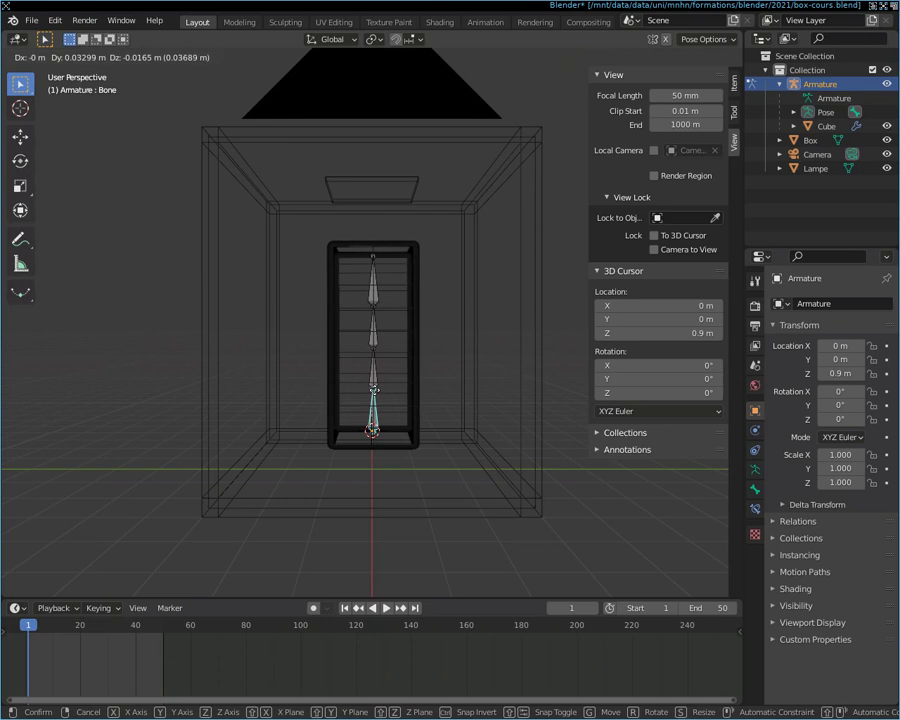
key(Escape)
click(374, 378)
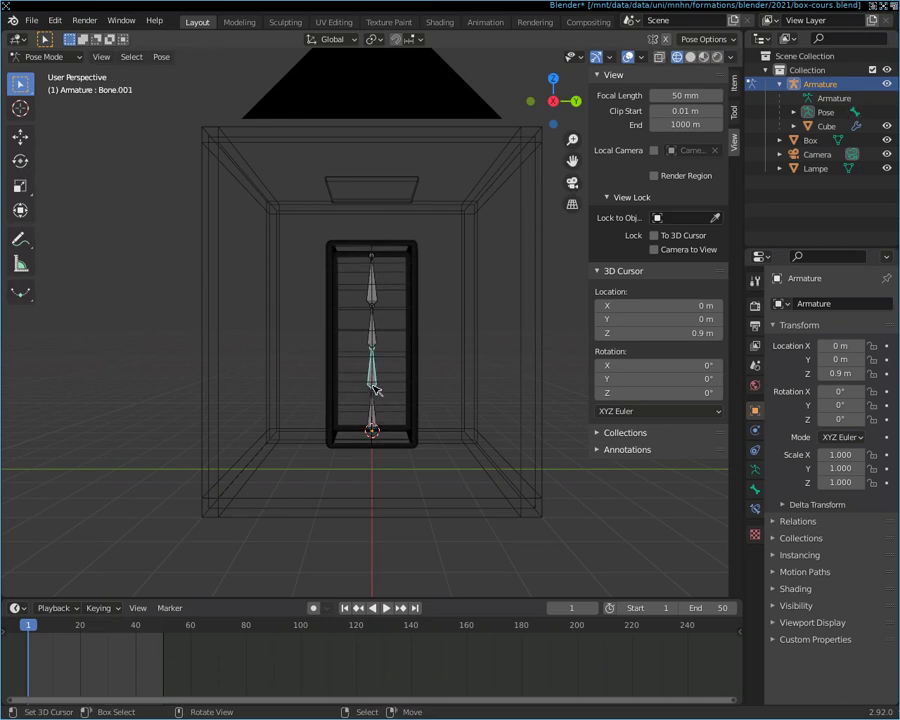
scroll(378, 393, up, 3)
scroll(378, 393, up, 3)
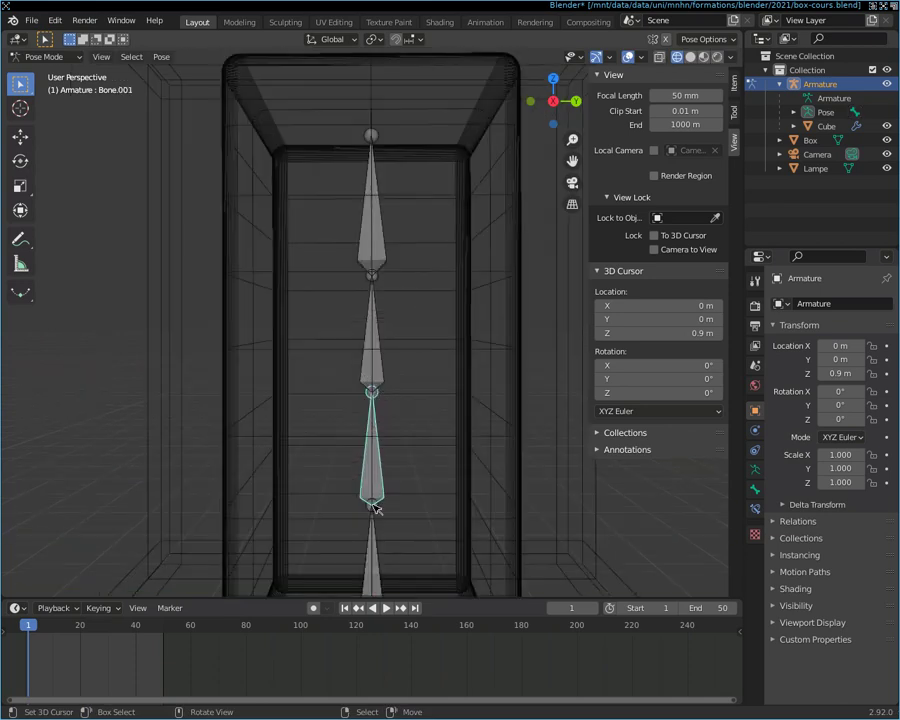
click(375, 508)
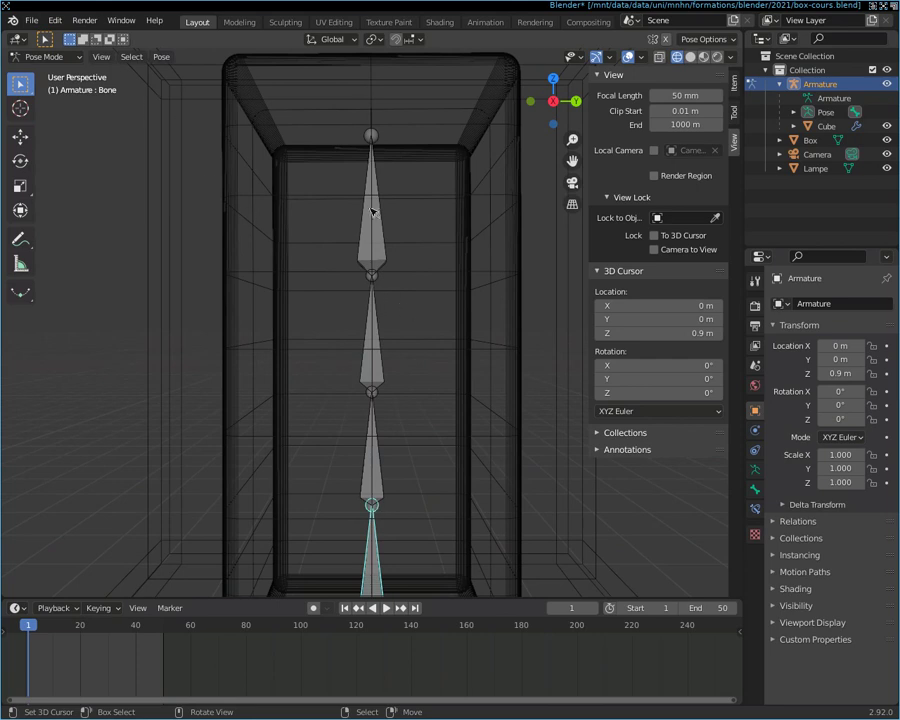
click(371, 136)
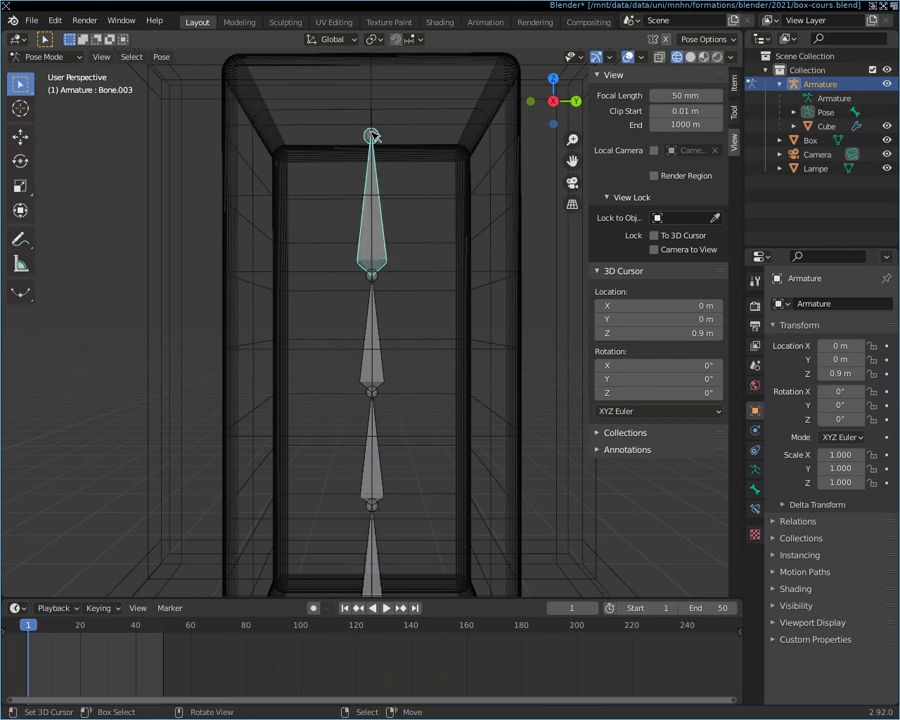
Step: Rotate Bone.002 to bend the box to one side
key(r)
key(Escape)
click(372, 276)
key(r)
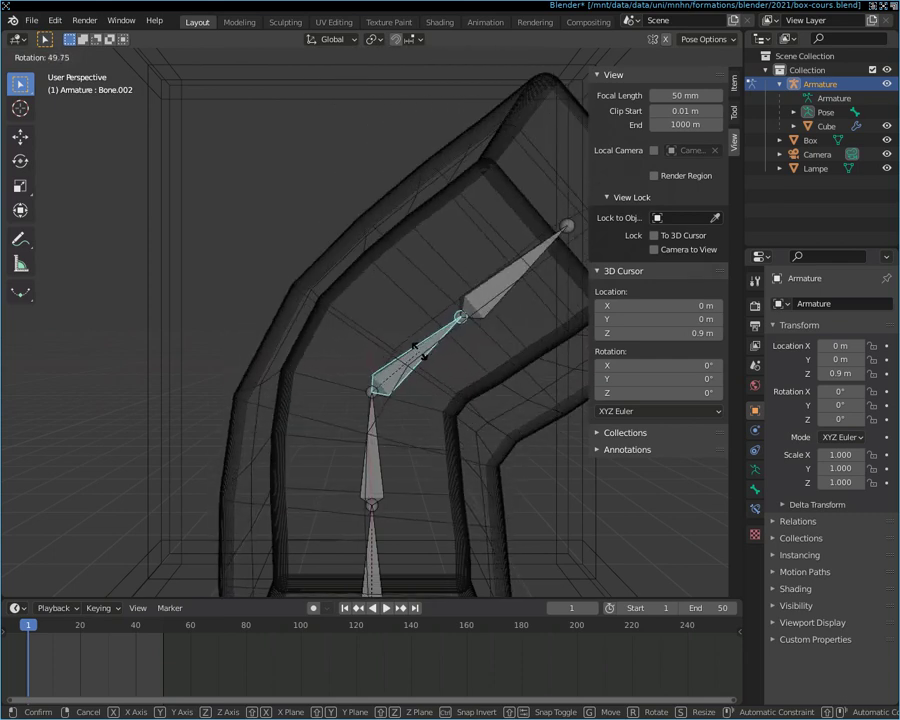
click(420, 351)
Step: Rotate the top bone Bone.003 the opposite way so the box forms an S-curve
click(566, 229)
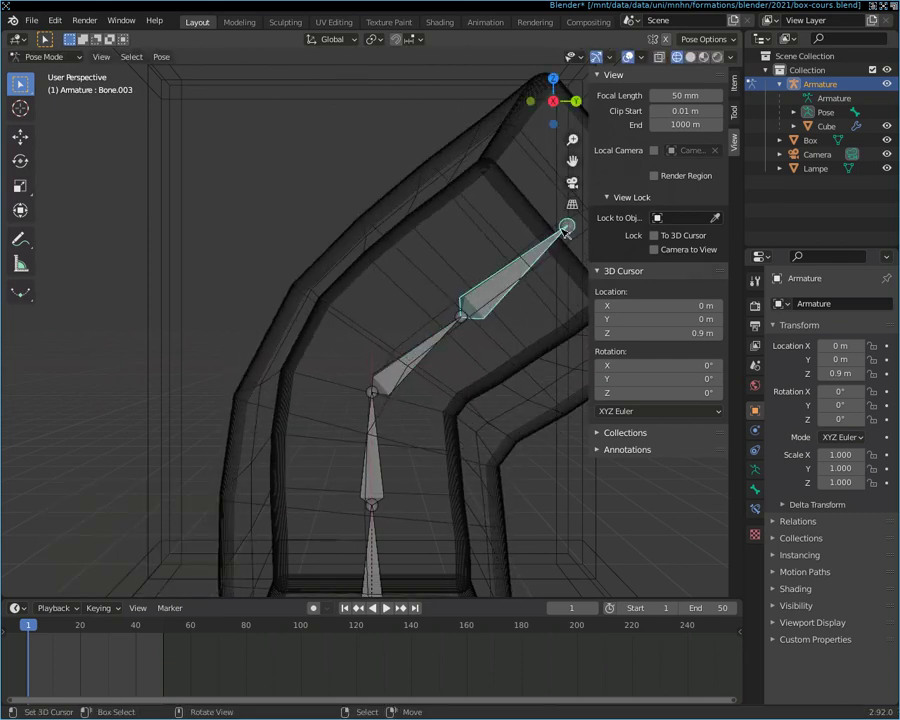
key(r)
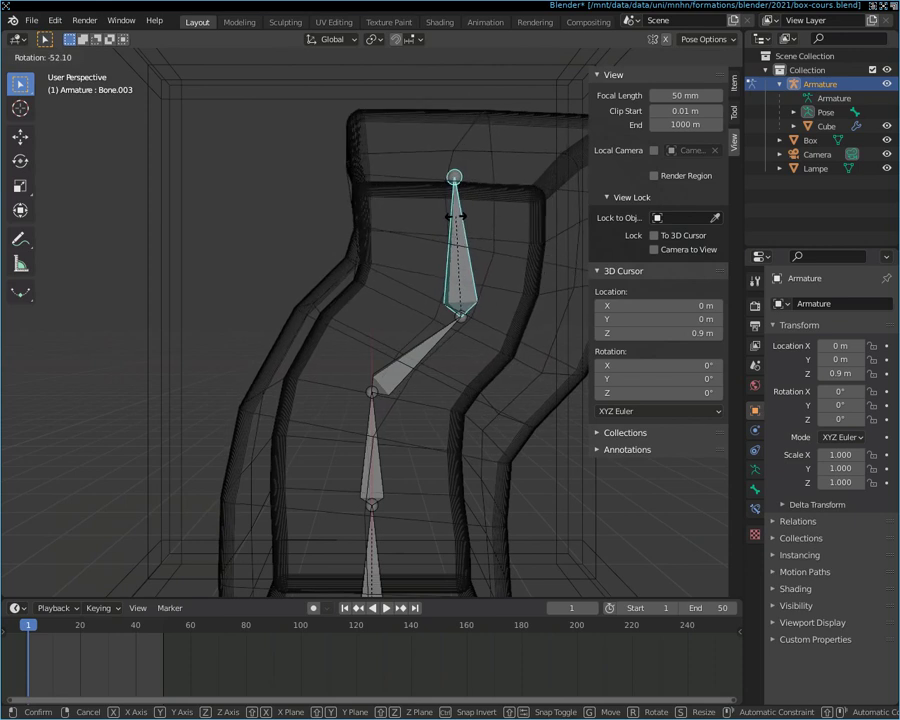
click(455, 215)
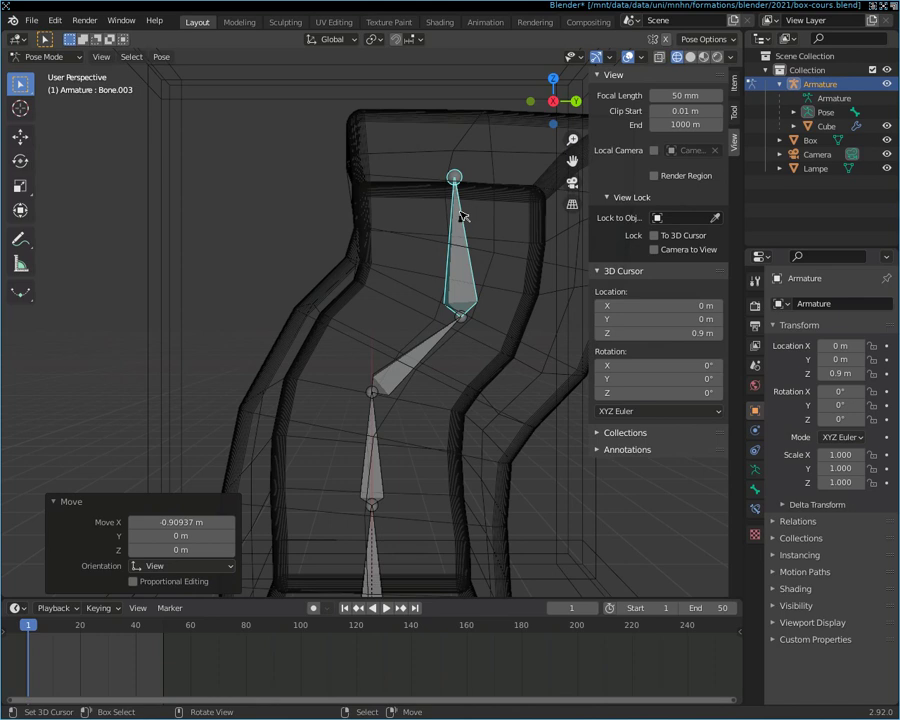
key(s)
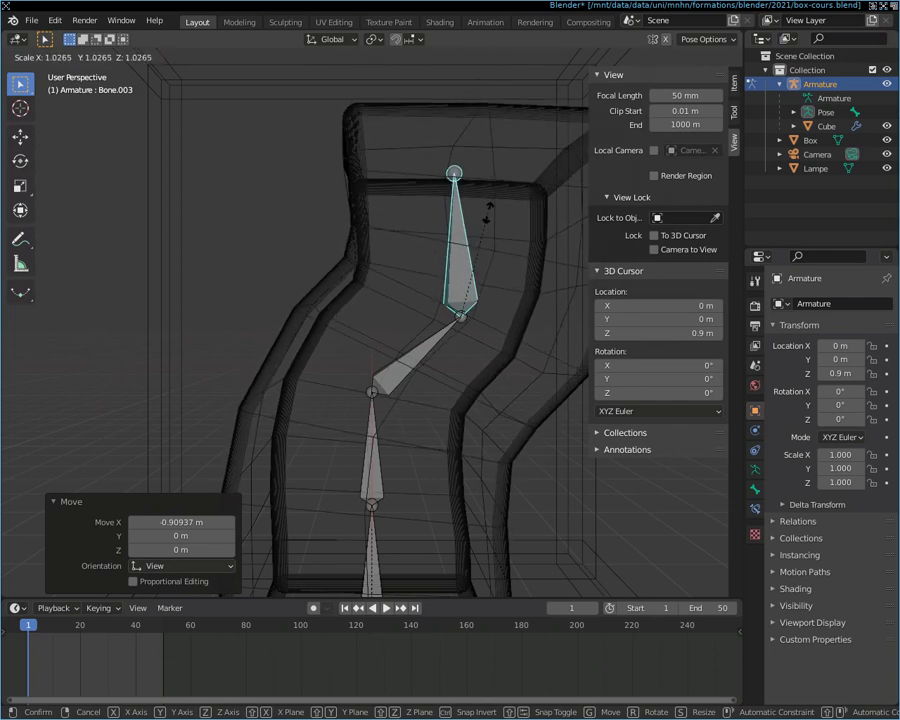
key(Escape)
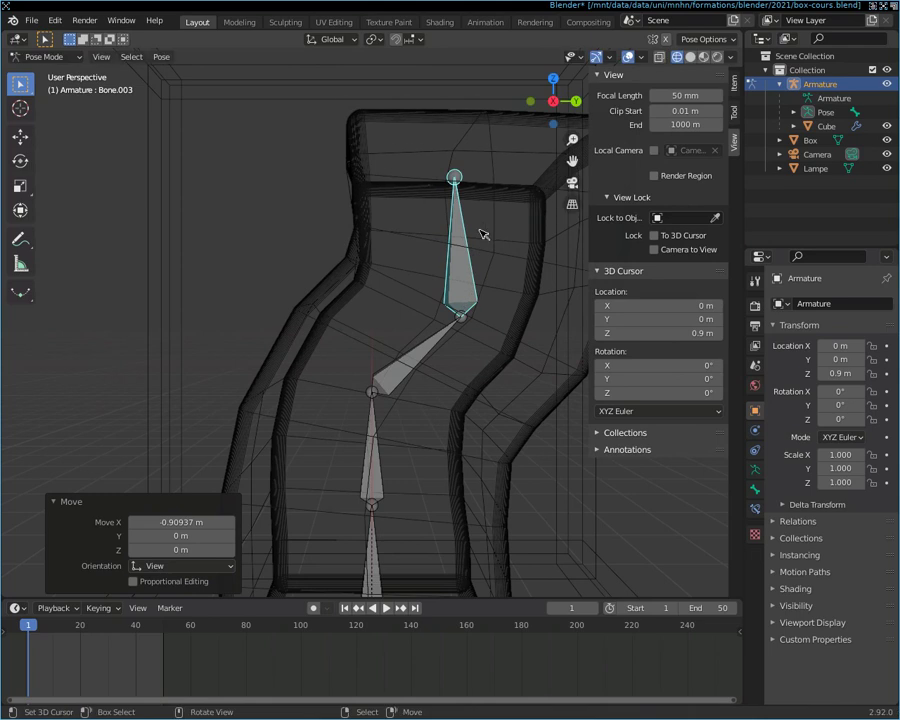
scroll(480, 288, down, 4)
scroll(480, 286, down, 1)
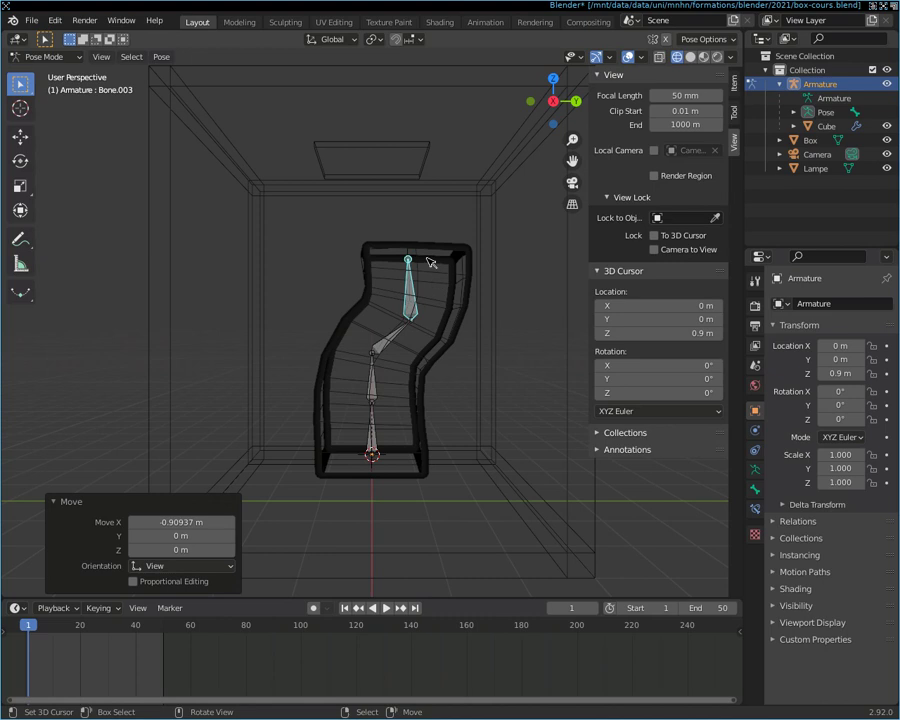
Step: Undo the bends with Ctrl+Z to straighten the bone chain, then bring up the Insert Keyframe menu
key(minus)
key(ctrl)
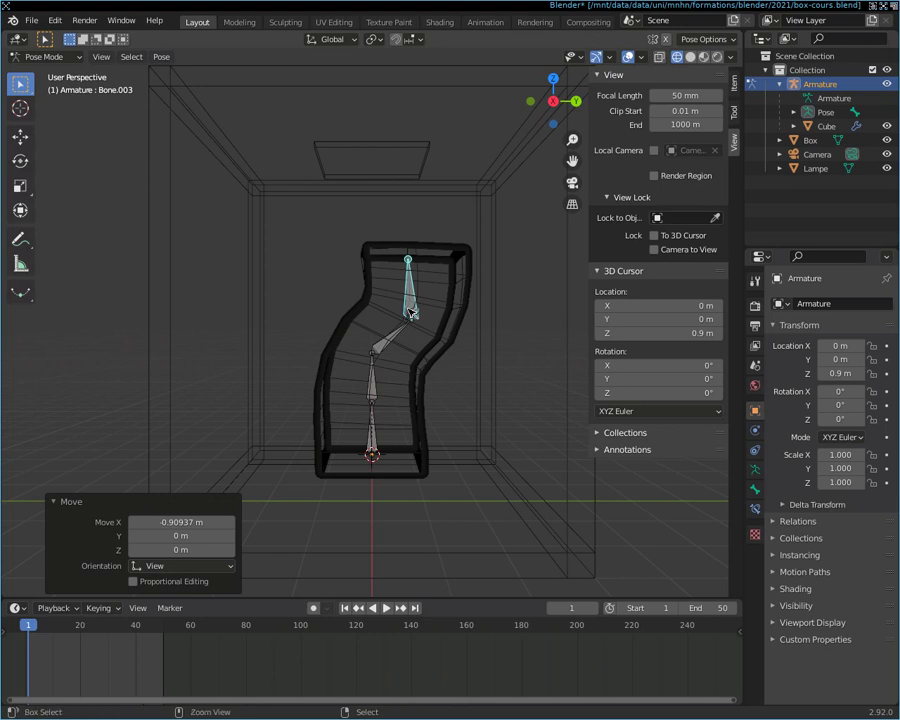
key(ctrl+z)
key(ctrl+z)
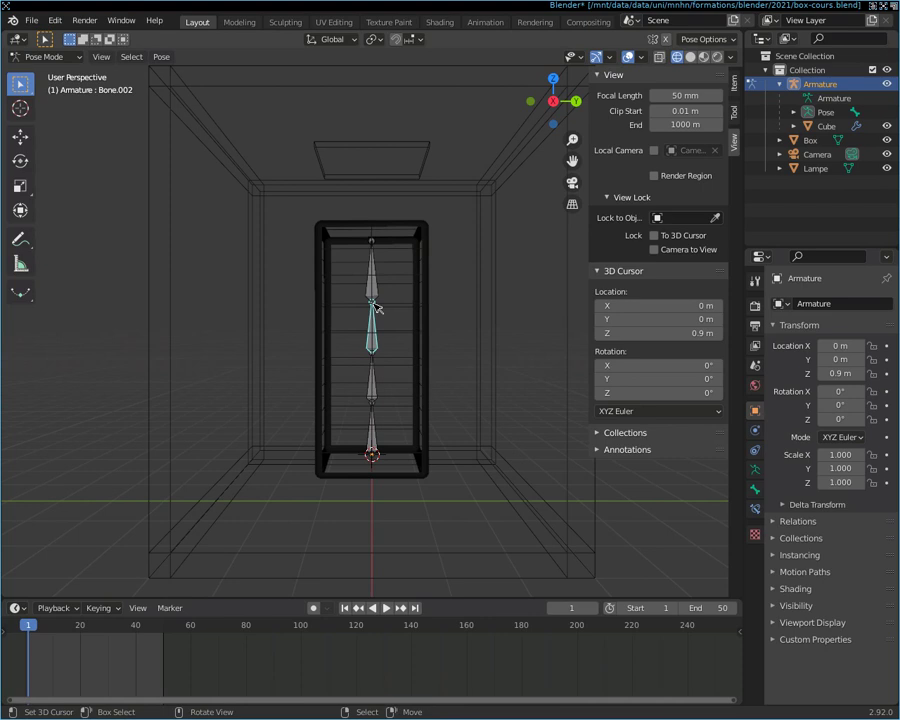
key(r)
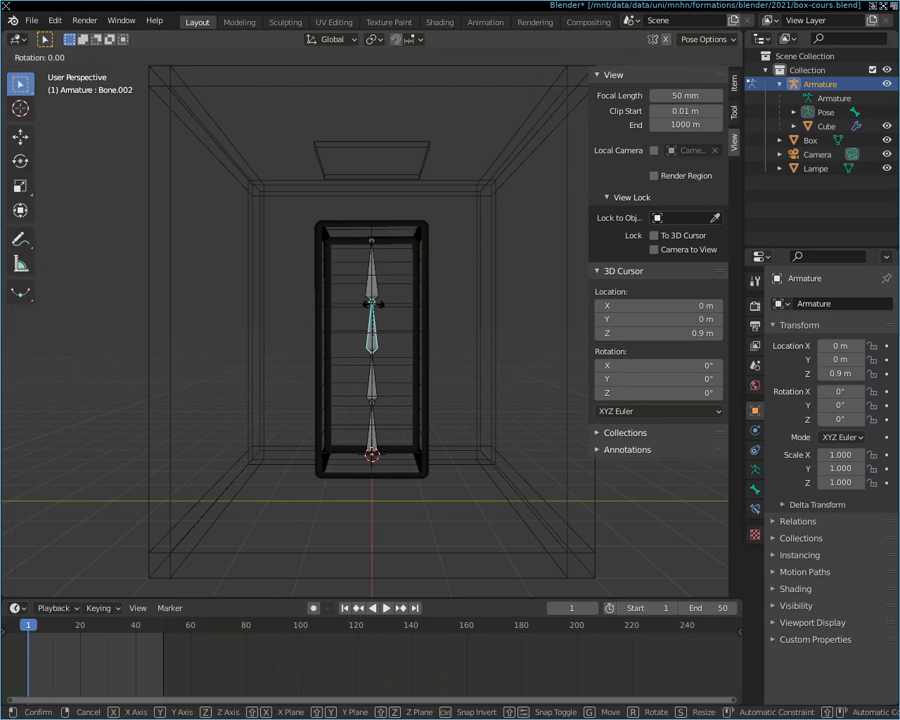
key(Escape)
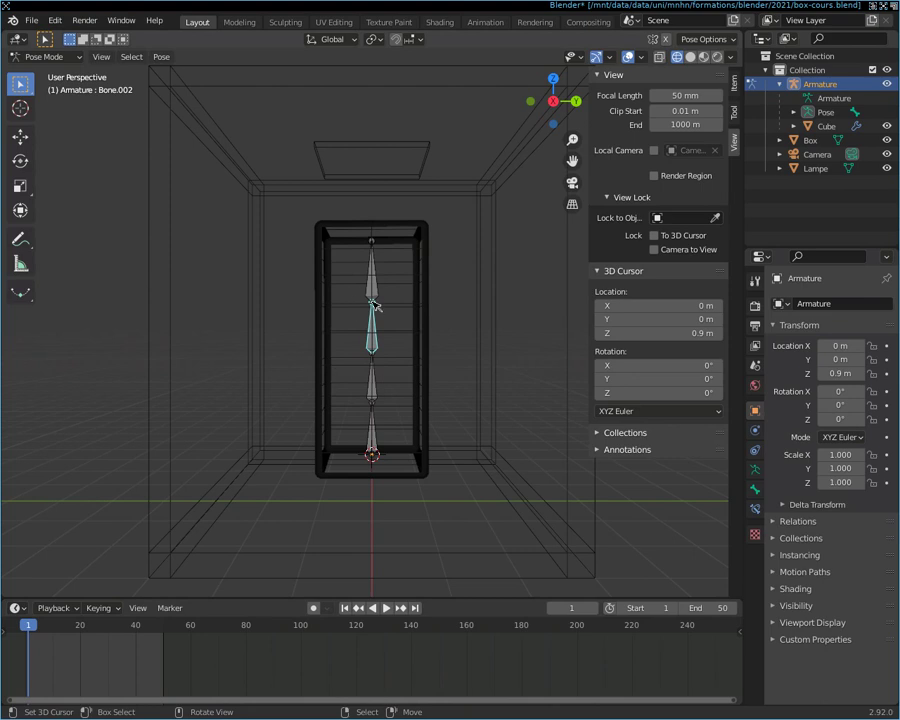
key(i)
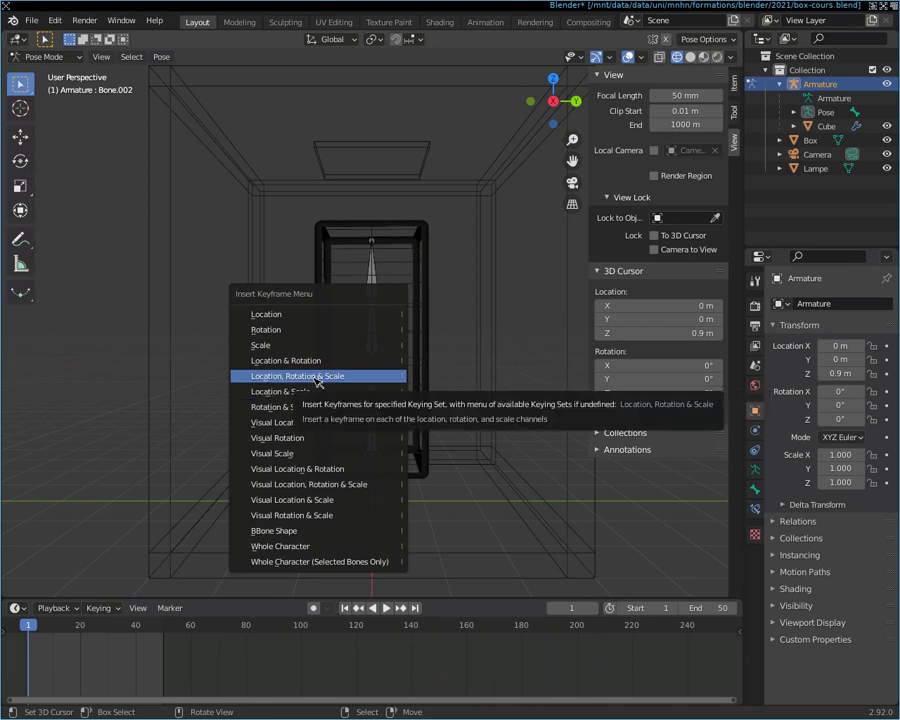
Step: Keyframe Bone.003's straight pose with Location, Rotation & Scale at frame 1, then go to frame 25
click(317, 381)
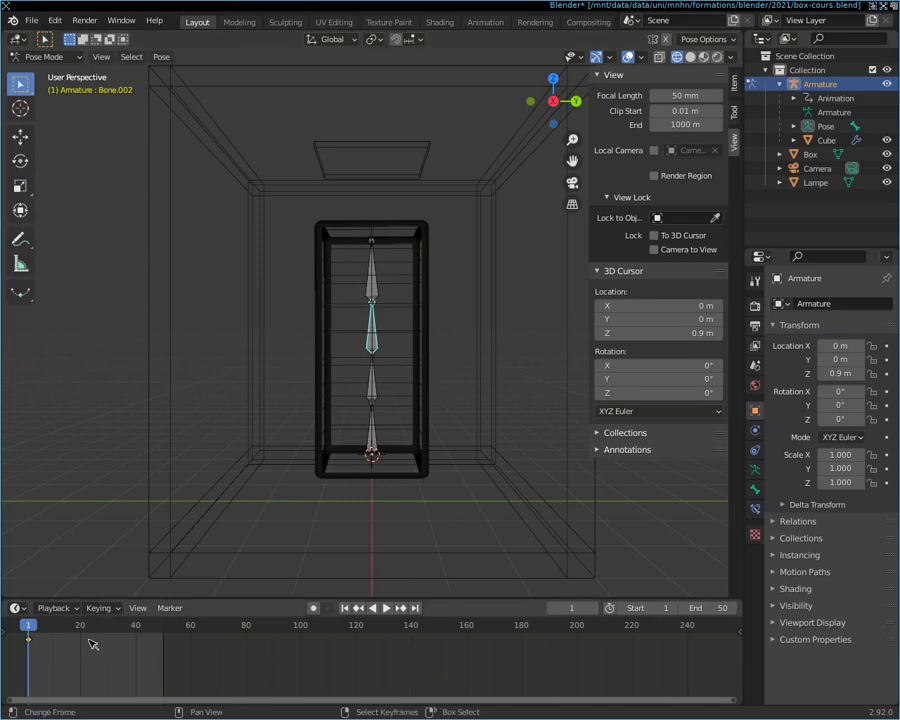
click(372, 243)
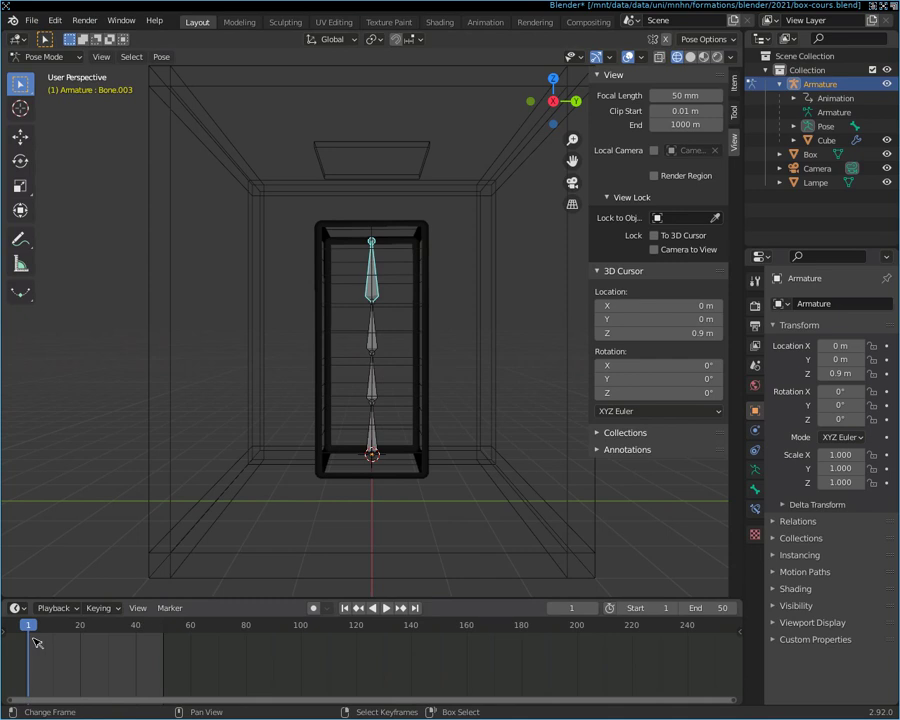
key(i)
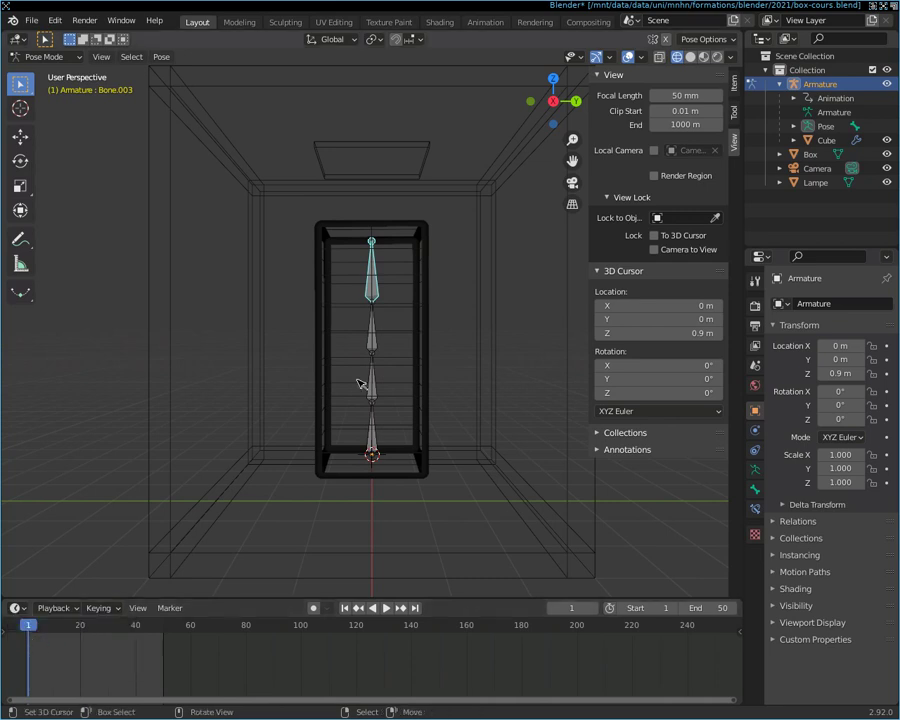
key(i)
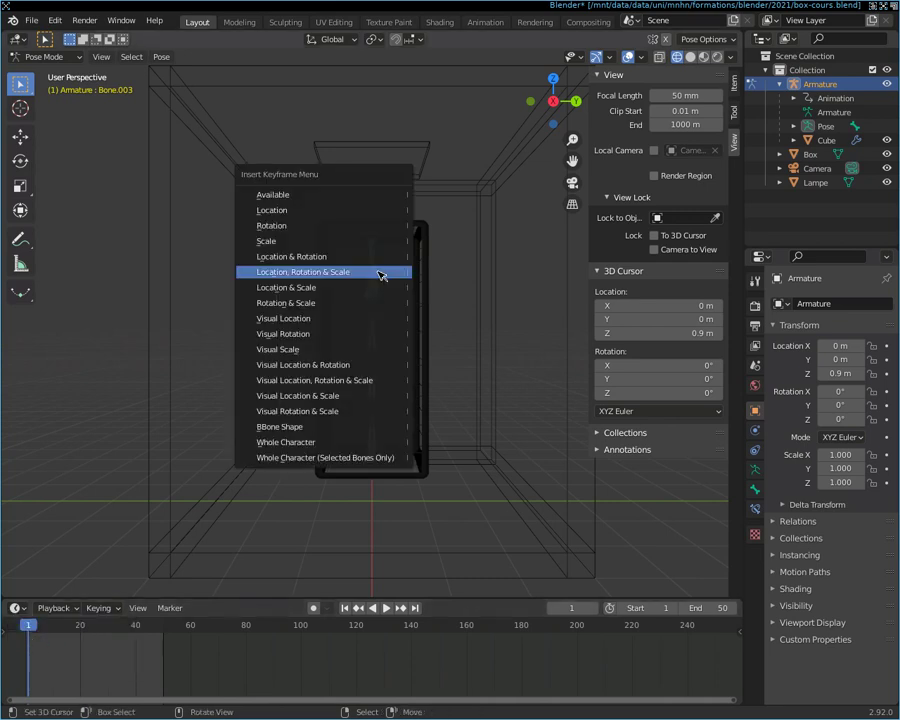
click(380, 273)
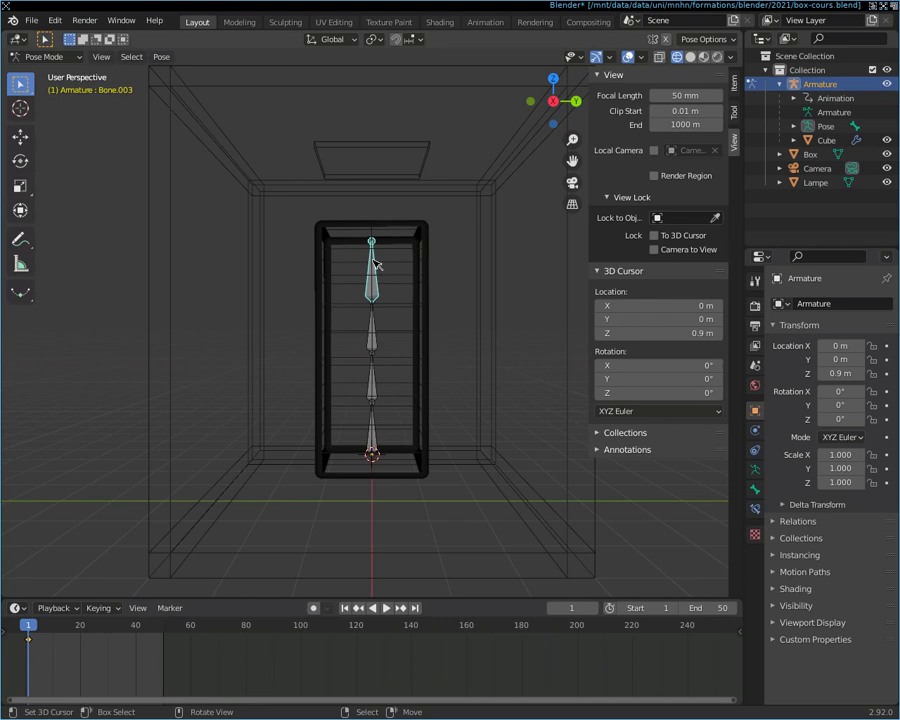
mouse_move(28, 626)
mouse_down()
mouse_move(109, 629)
mouse_move(94, 627)
mouse_up()
Step: Rotate Bone.002 by 38.8° and key its Location, Rotation & Scale at frame 25
click(376, 317)
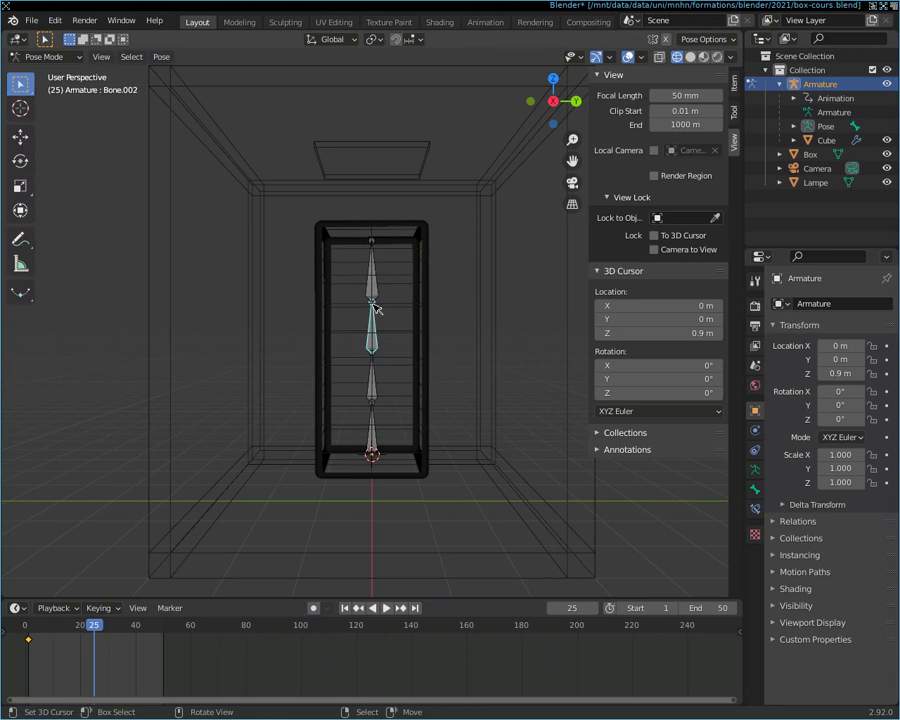
key(r)
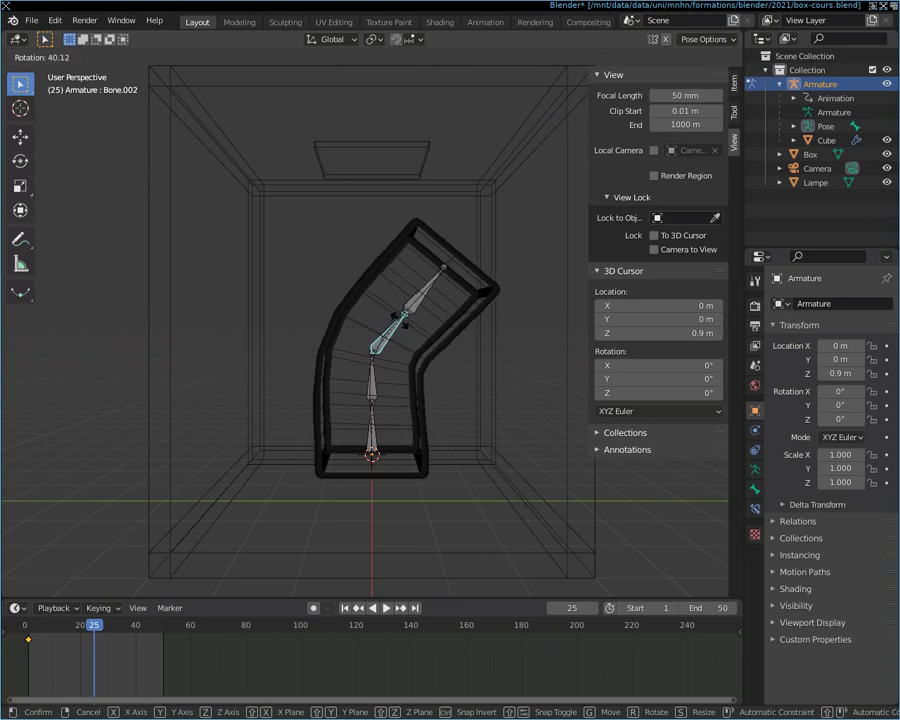
click(404, 318)
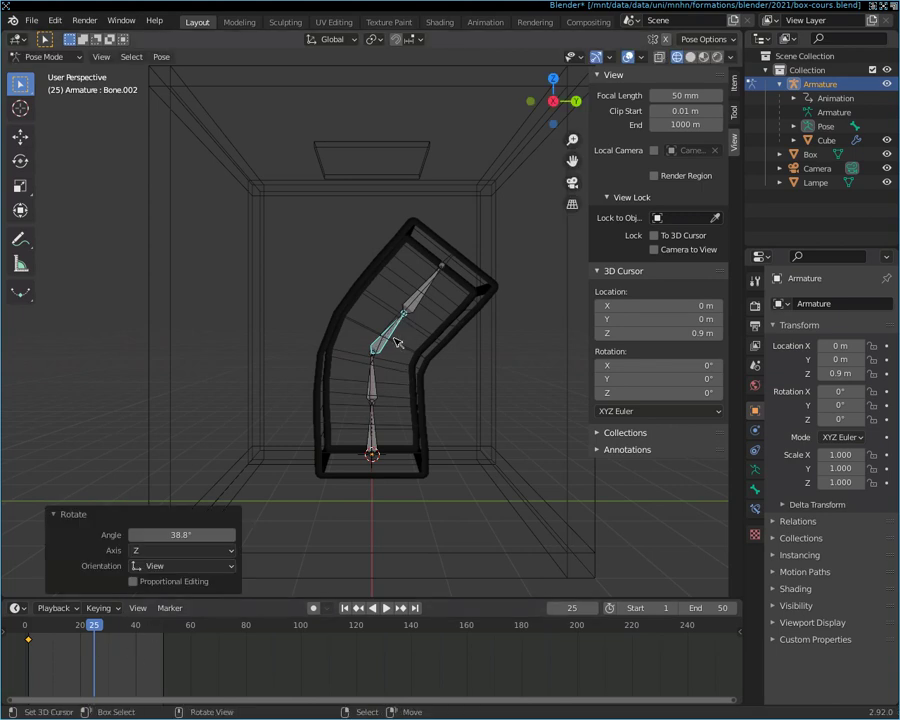
key(i)
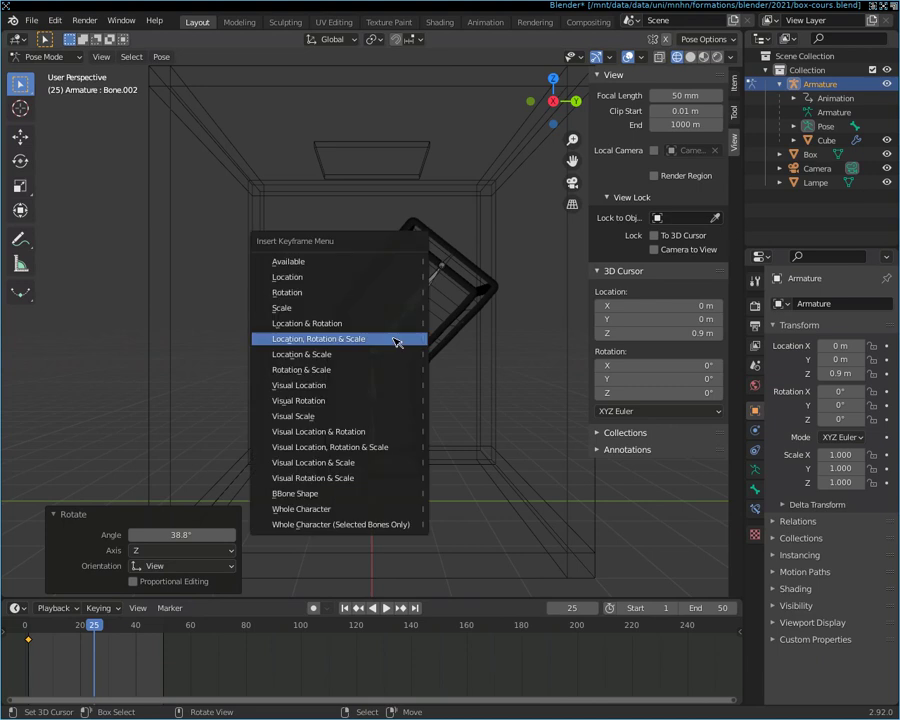
click(398, 340)
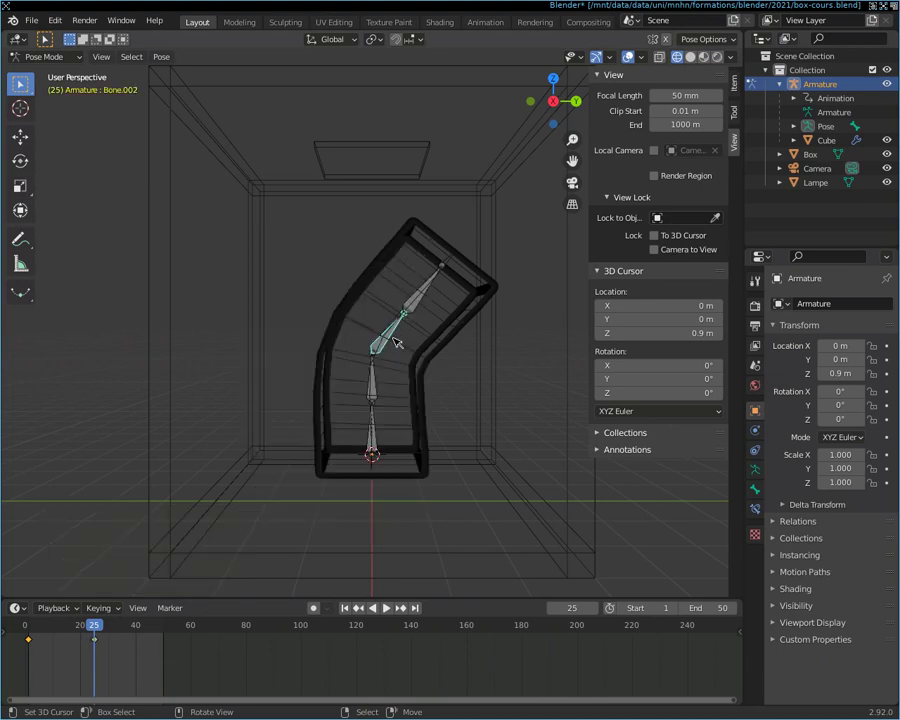
Step: Rotate the top bone -53.5°, scale it to 1.151, keyframe it, and scrub back toward frame 1
click(432, 285)
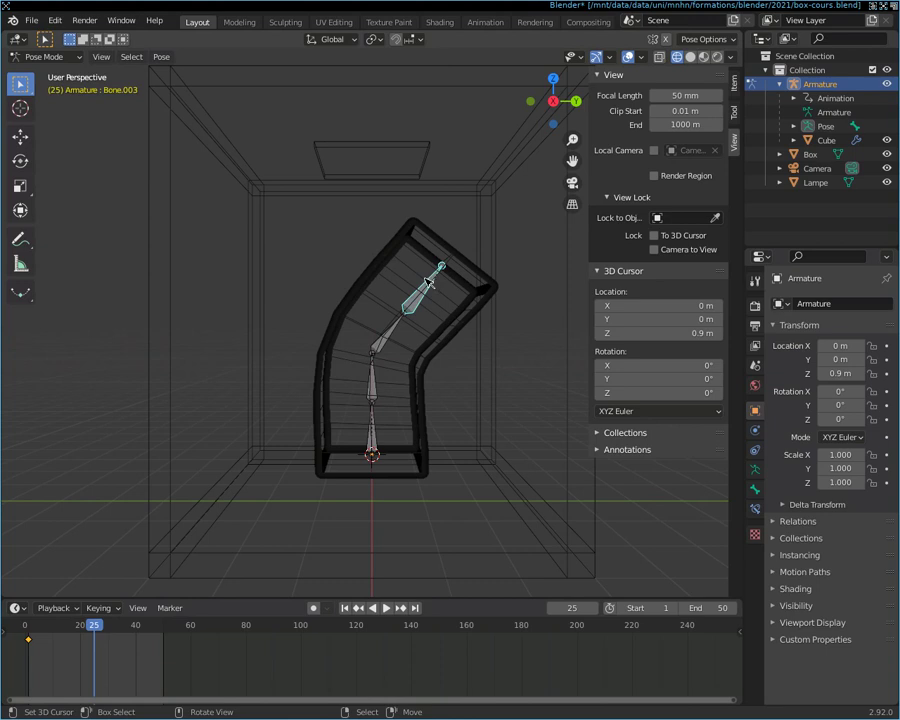
key(r)
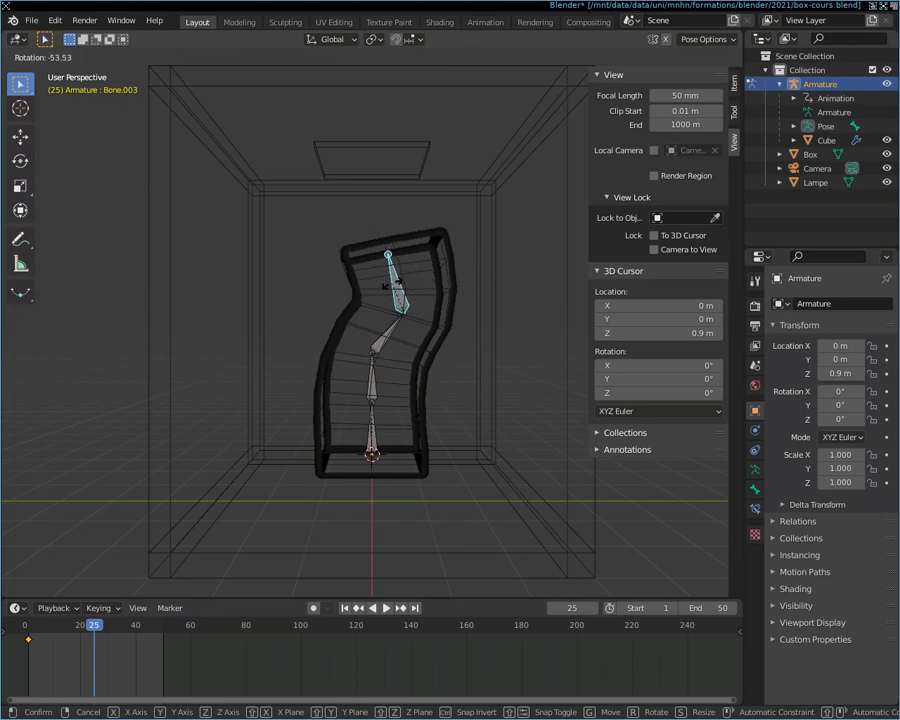
click(395, 287)
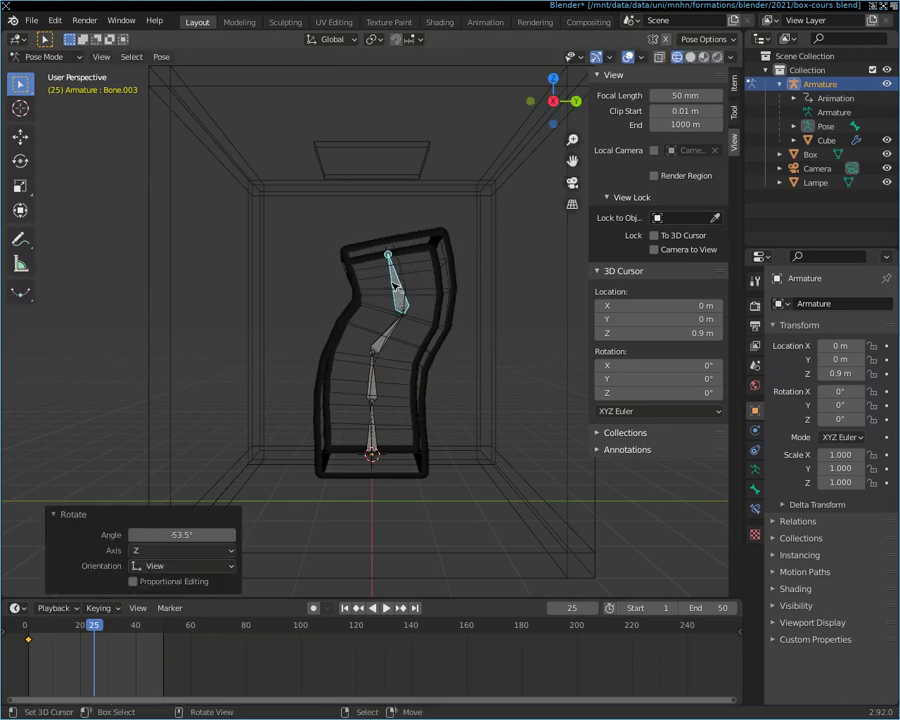
key(s)
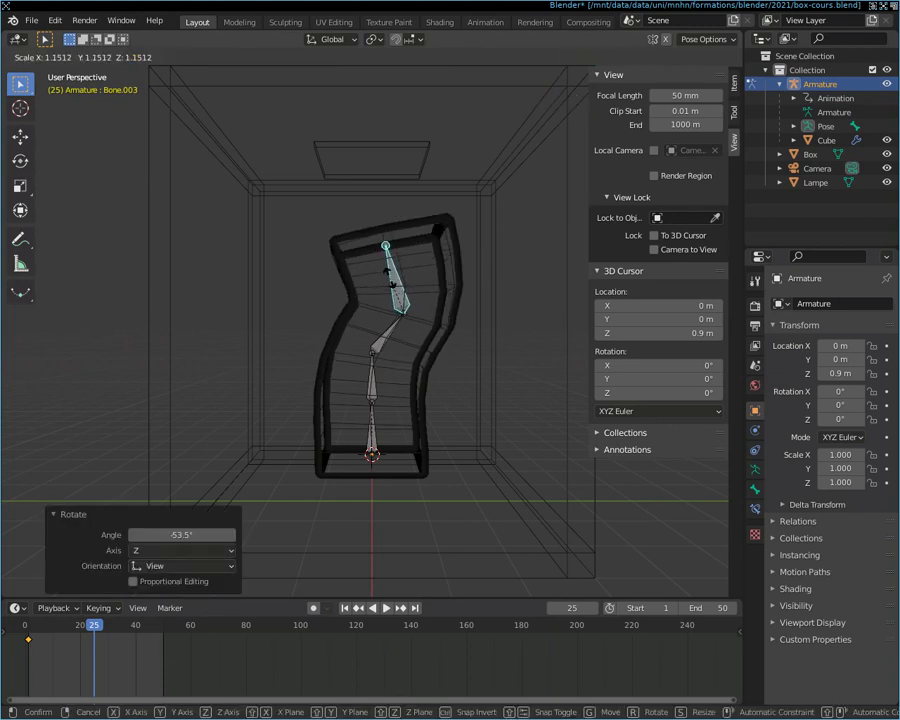
click(391, 285)
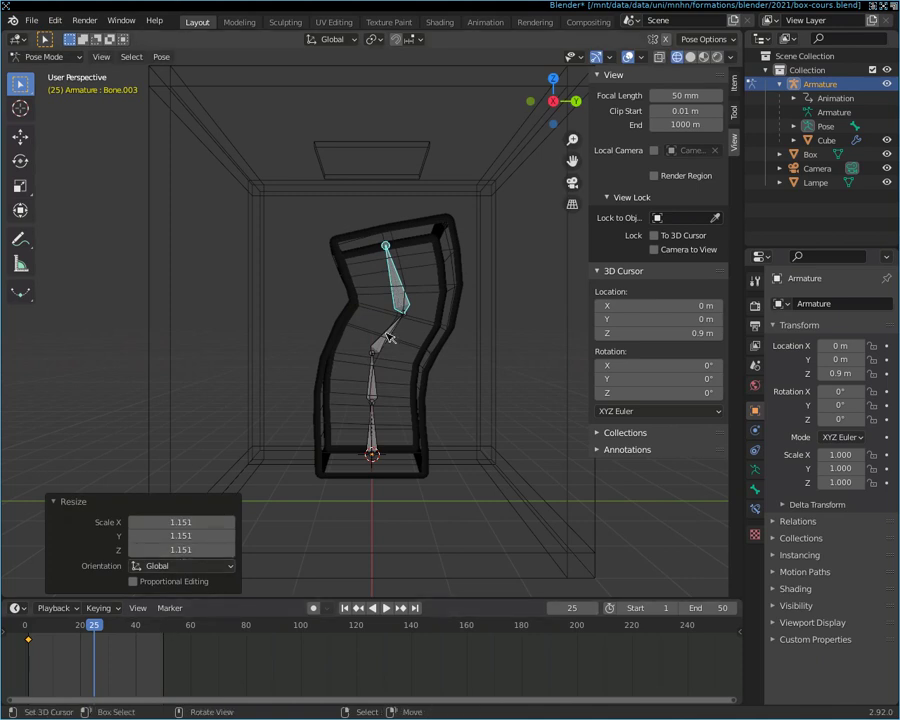
key(i)
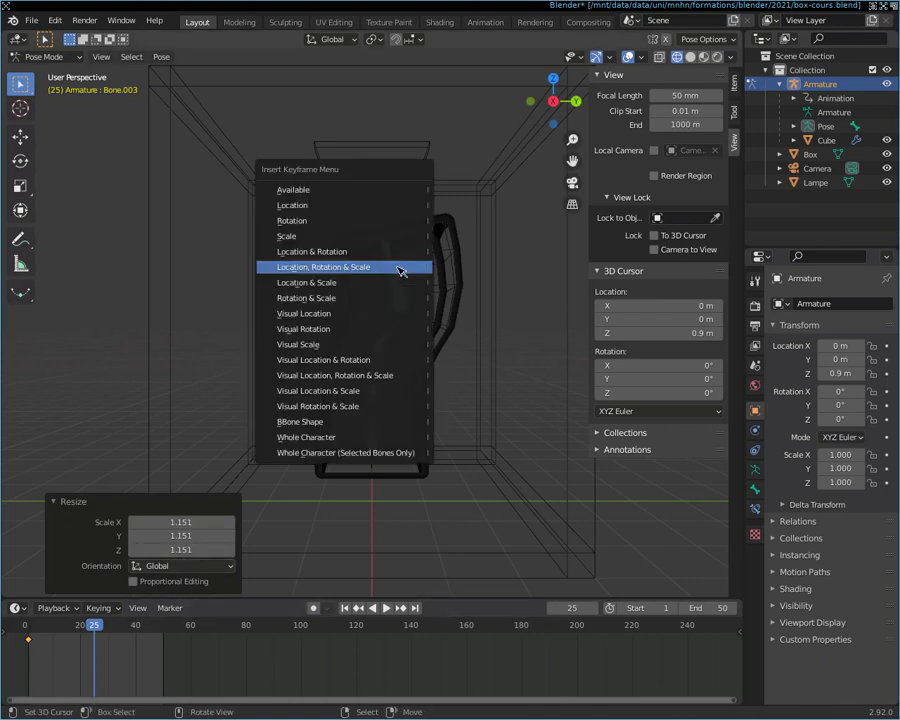
click(400, 268)
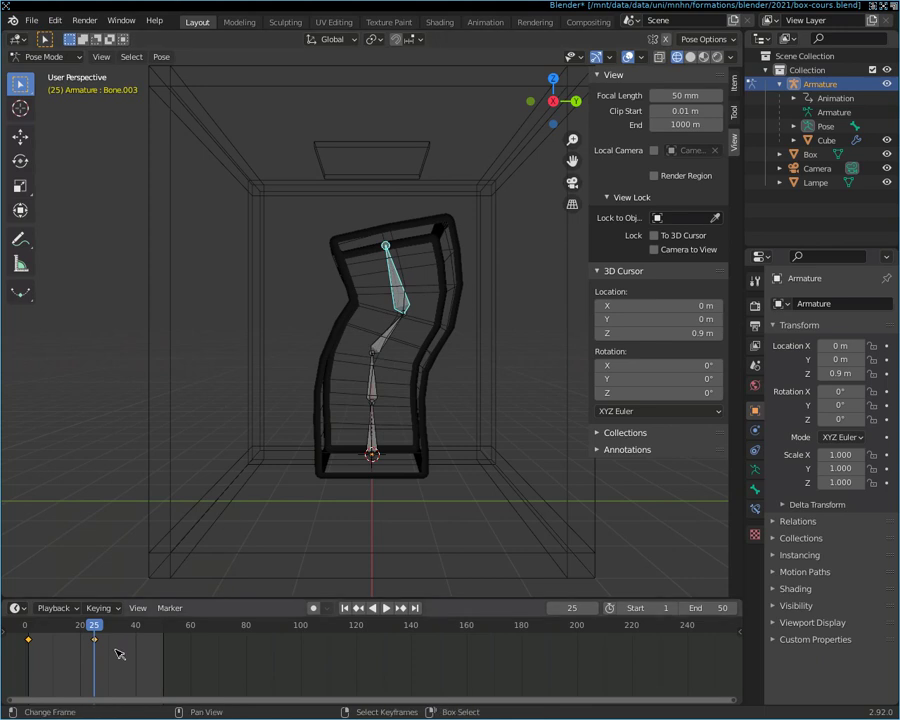
mouse_move(95, 640)
mouse_down()
mouse_move(45, 633)
mouse_move(93, 643)
mouse_move(34, 646)
mouse_up()
Step: From frame 1, play the animation through to frame 50, watching the box bend into its S-shape
drag(31, 641, 28, 638)
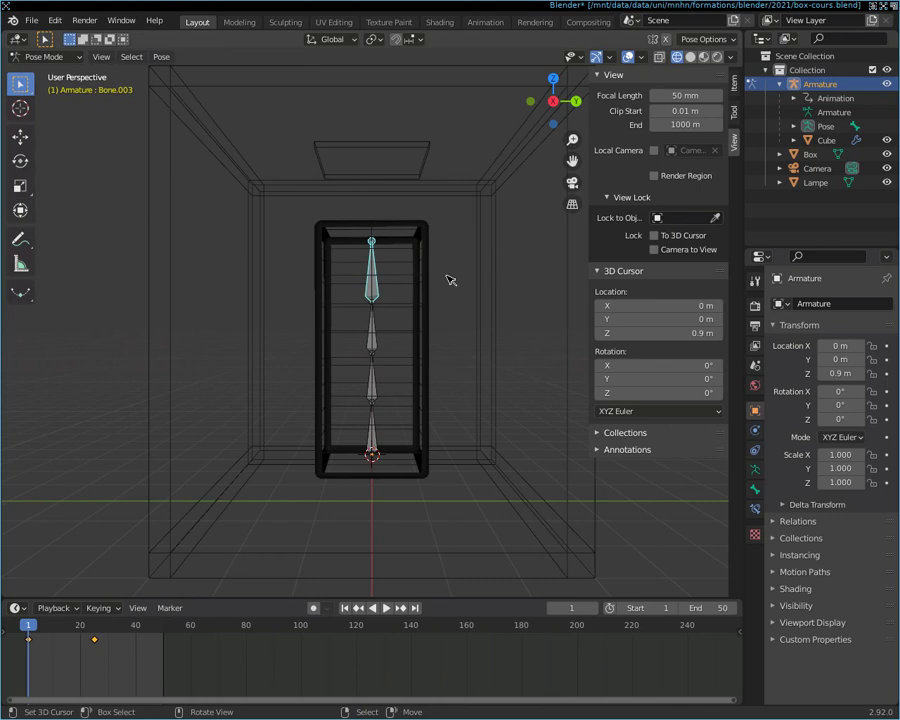
scroll(396, 324, down, 3)
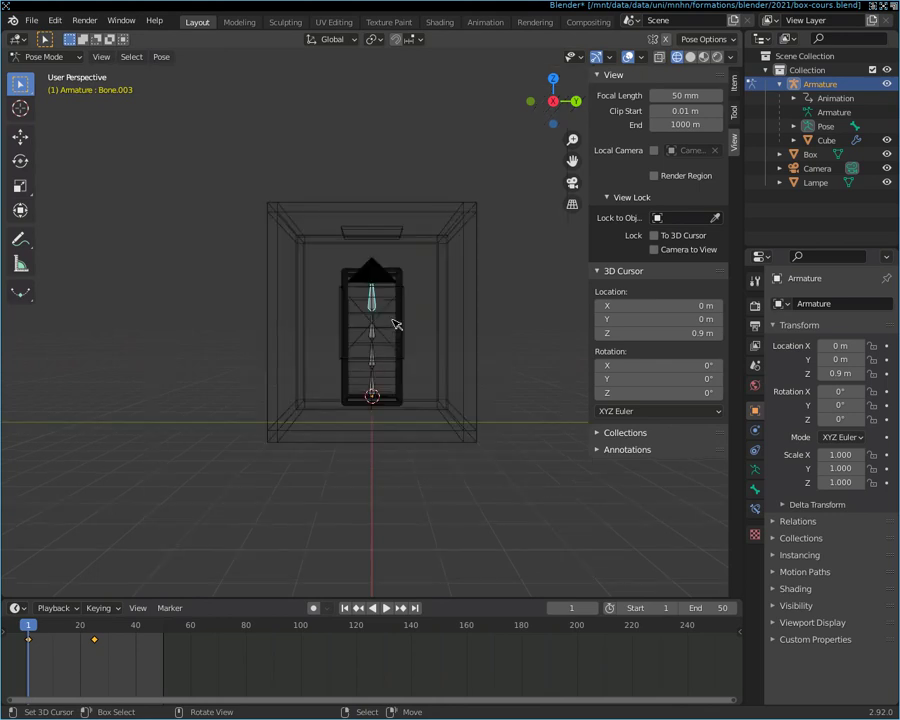
scroll(396, 324, up, 3)
mouse_move(416, 330)
middle_down()
mouse_move(430, 354)
mouse_move(404, 346)
mouse_move(416, 336)
mouse_move(411, 344)
middle_up()
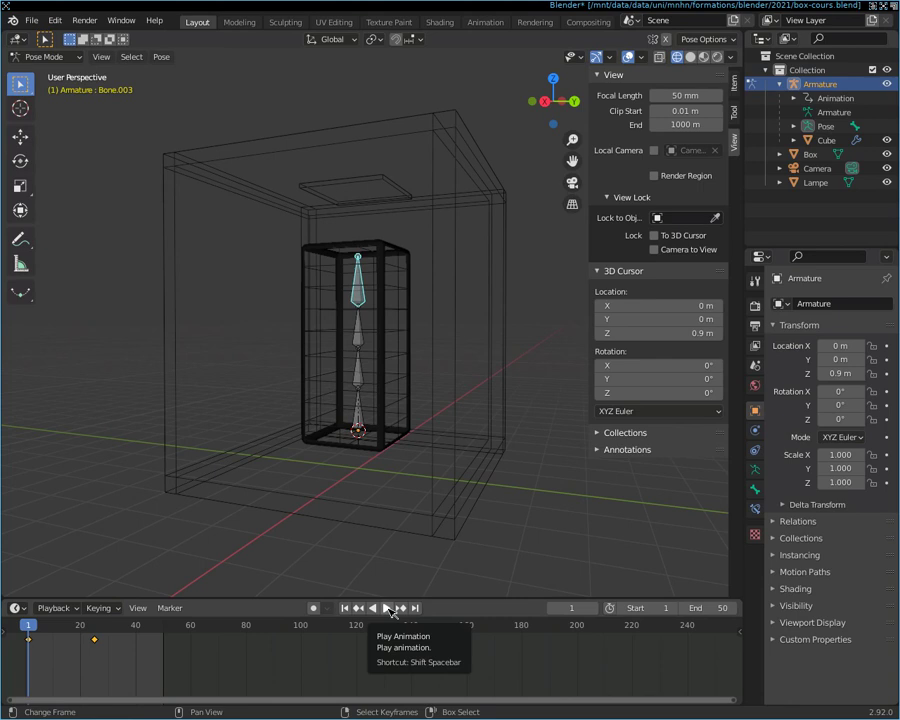
click(389, 609)
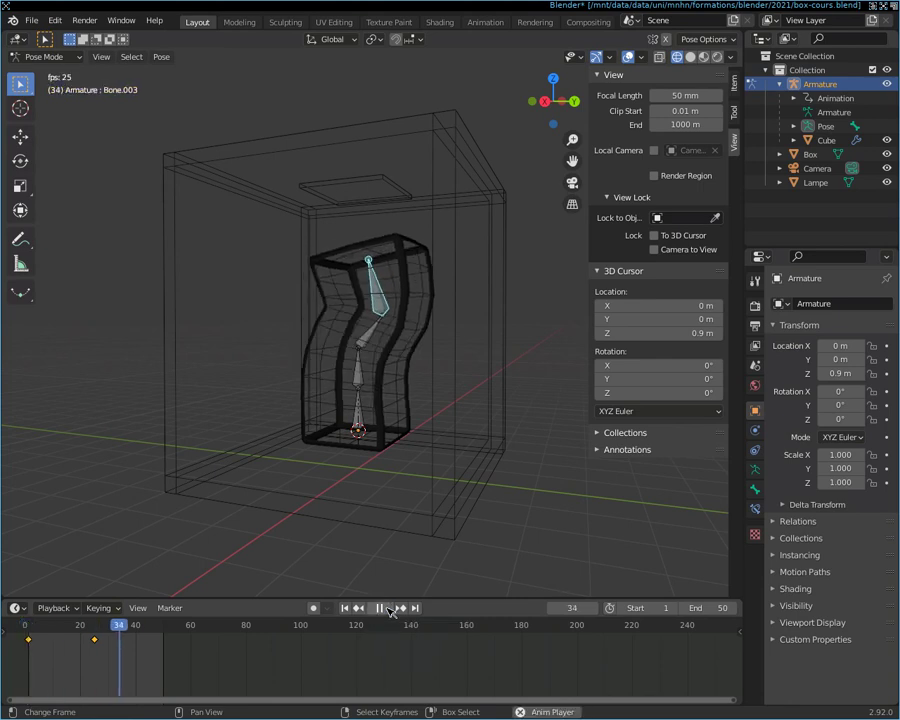
key(space)
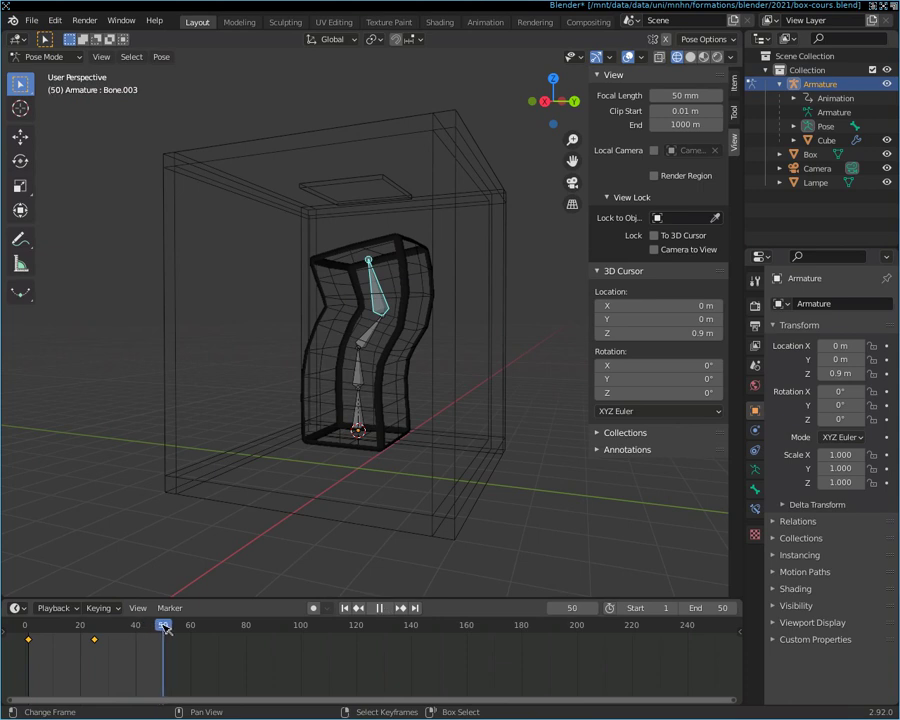
key(space)
scroll(440, 408, up, 1)
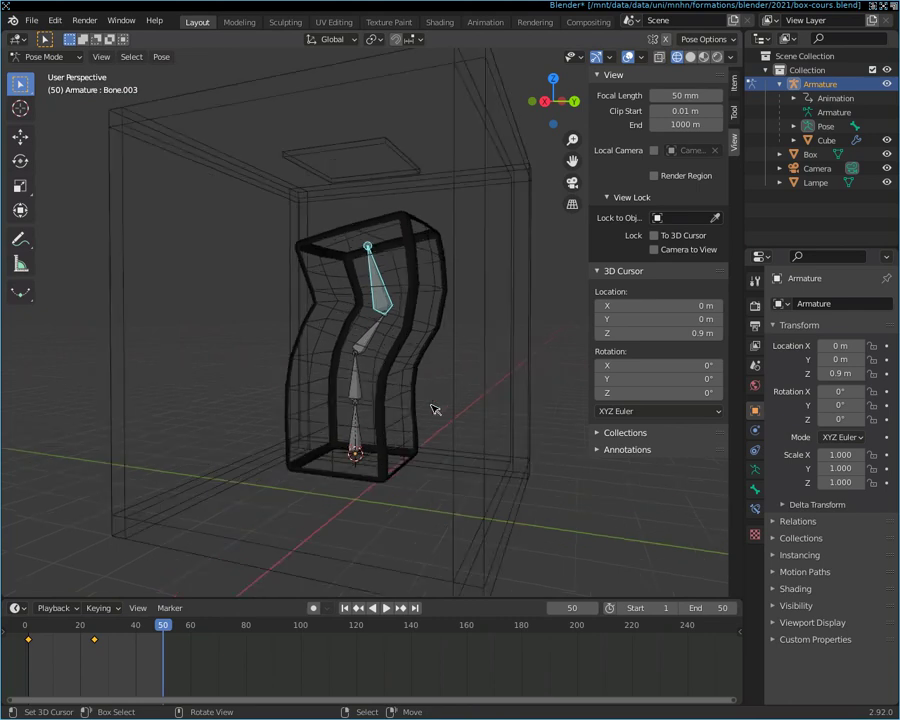
scroll(400, 420, up, 2)
Step: Tilt the bottom bone slightly and bend Bone.001 above it
click(352, 425)
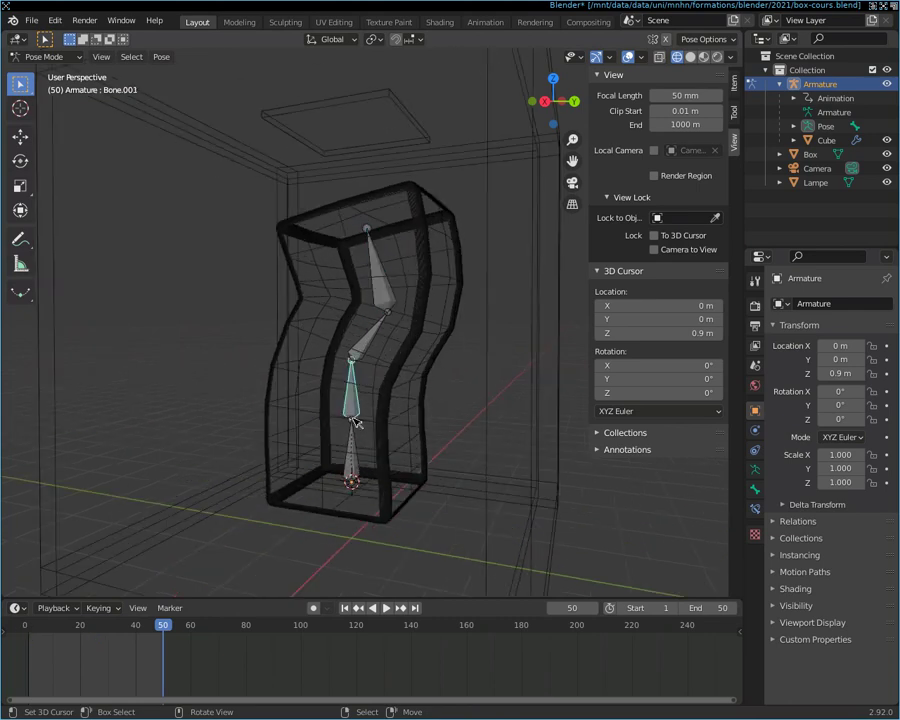
key(r)
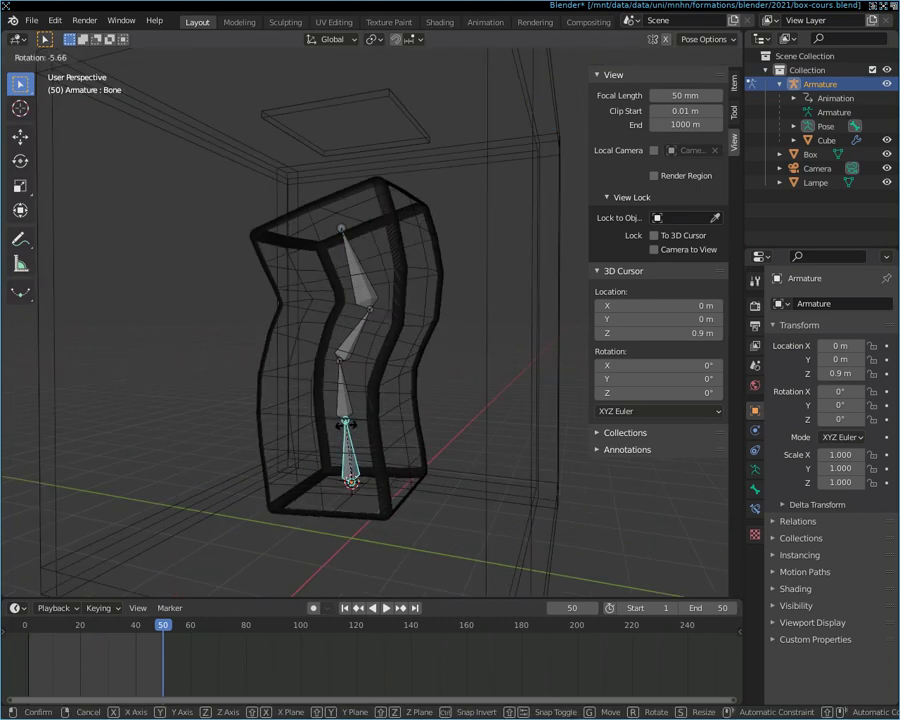
click(353, 428)
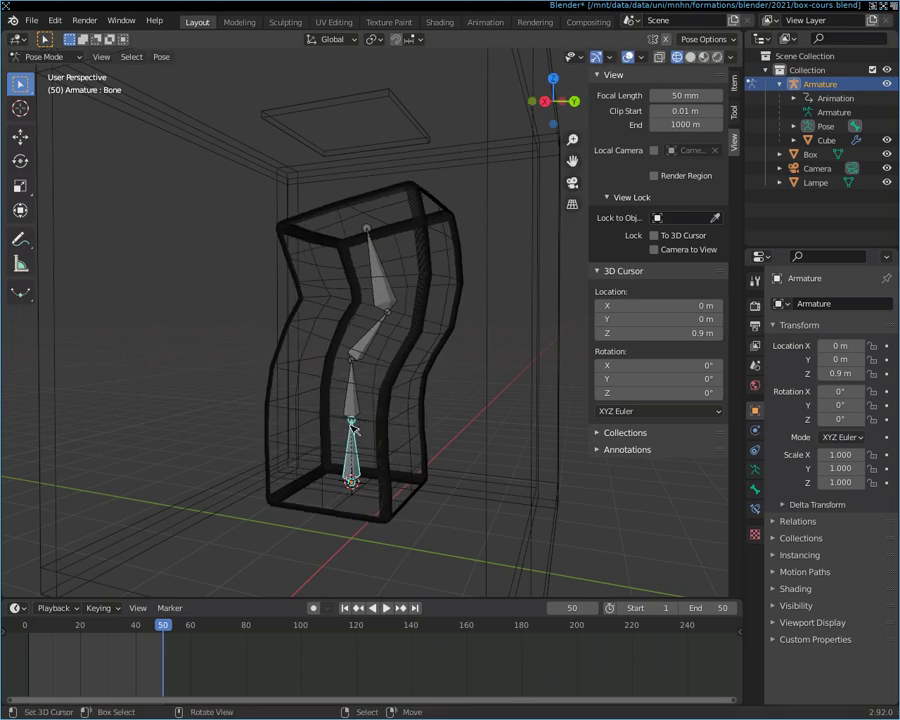
click(355, 379)
key(r)
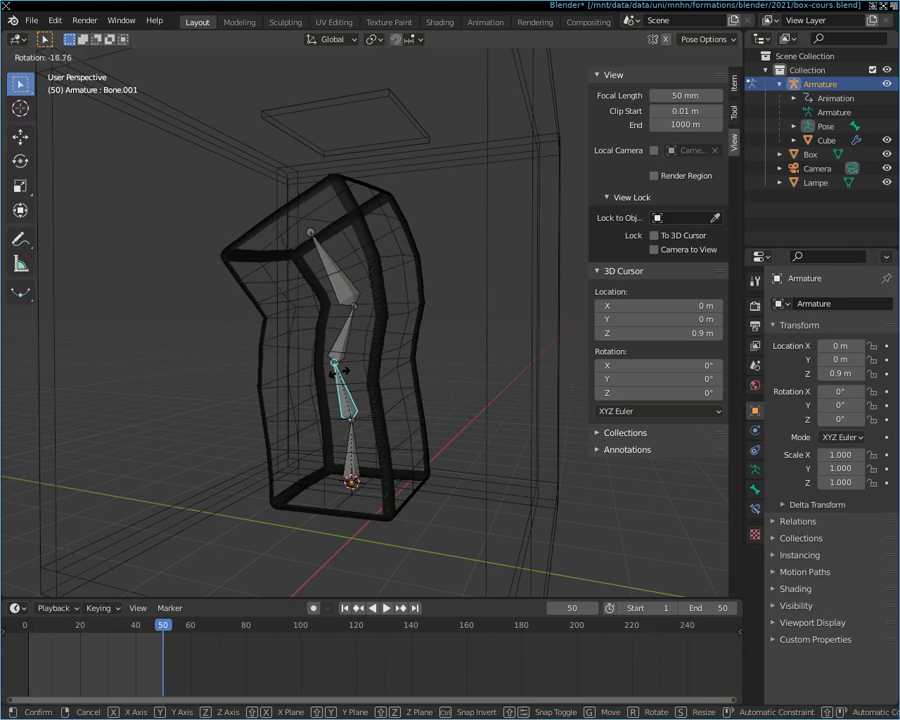
click(331, 394)
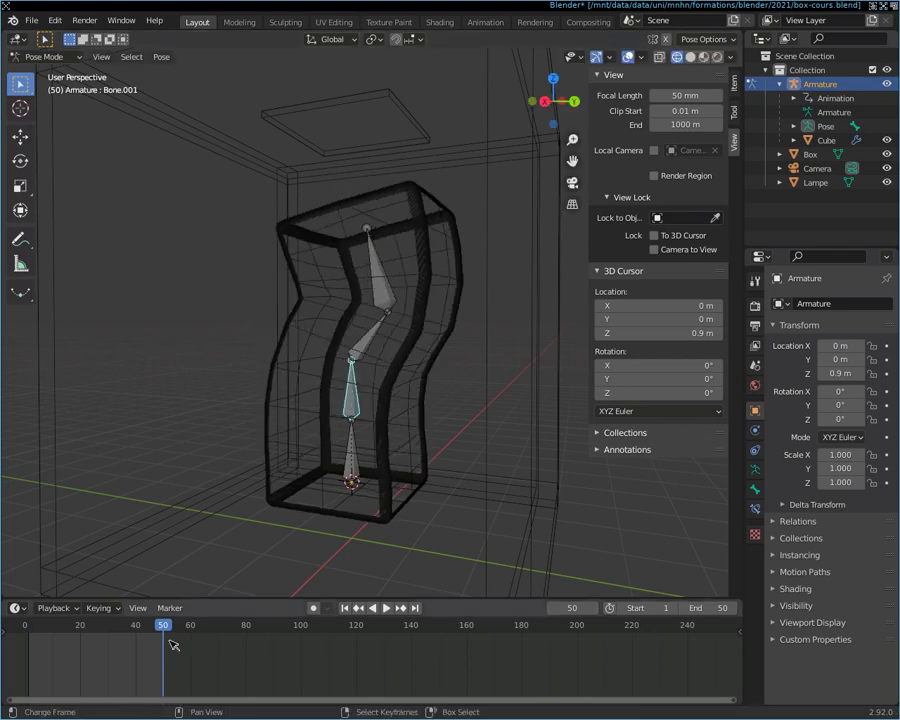
Step: Key Bone.001's Location, Rotation & Scale at frame 25, then move to frame 50
mouse_move(167, 628)
mouse_down()
mouse_move(88, 628)
mouse_move(97, 630)
mouse_up()
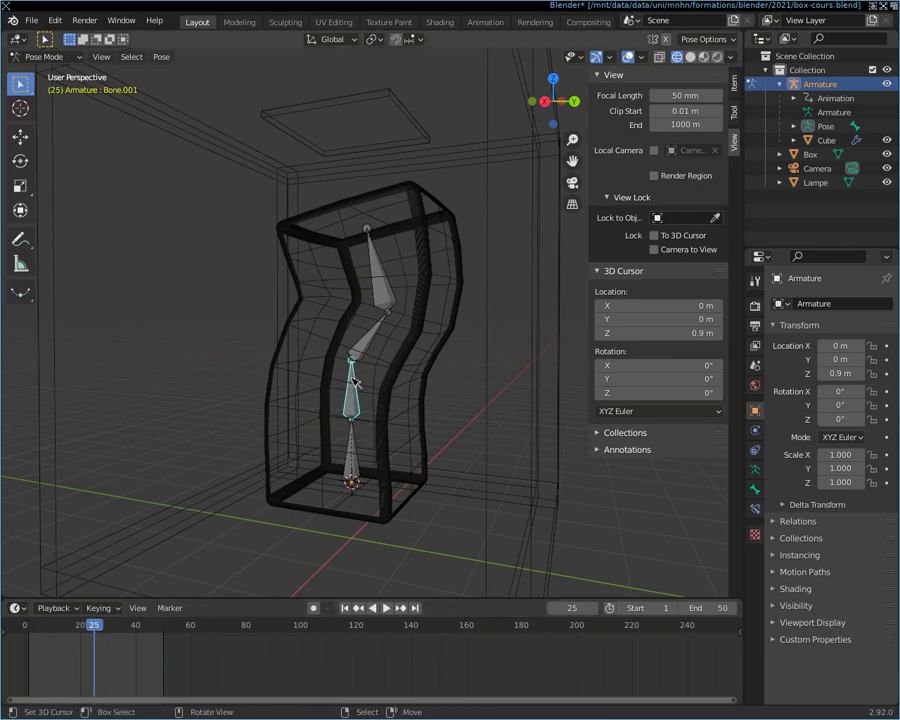
key(i)
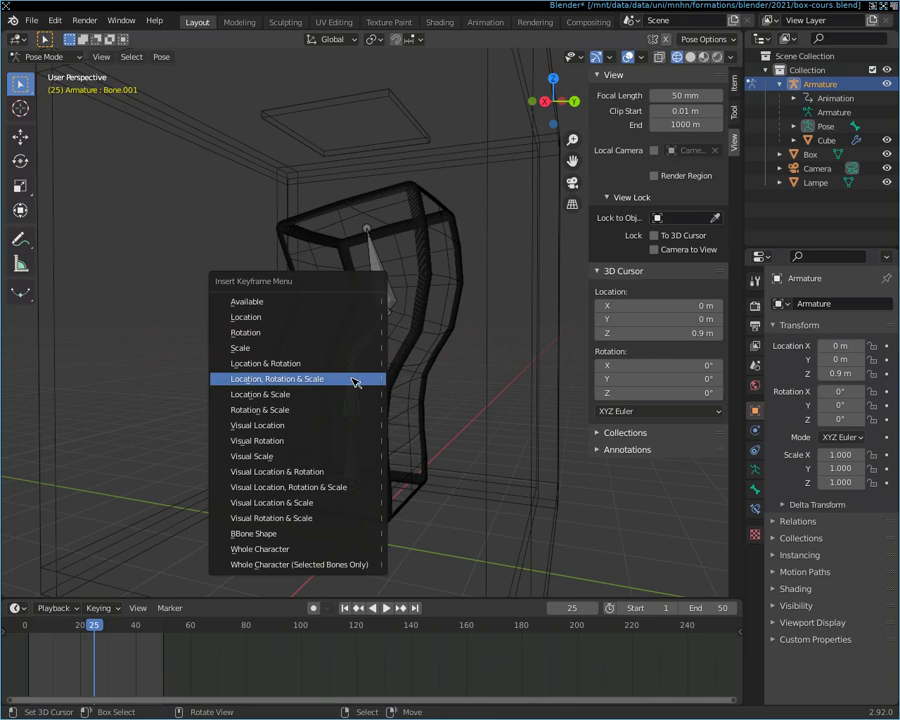
click(352, 381)
drag(94, 628, 162, 628)
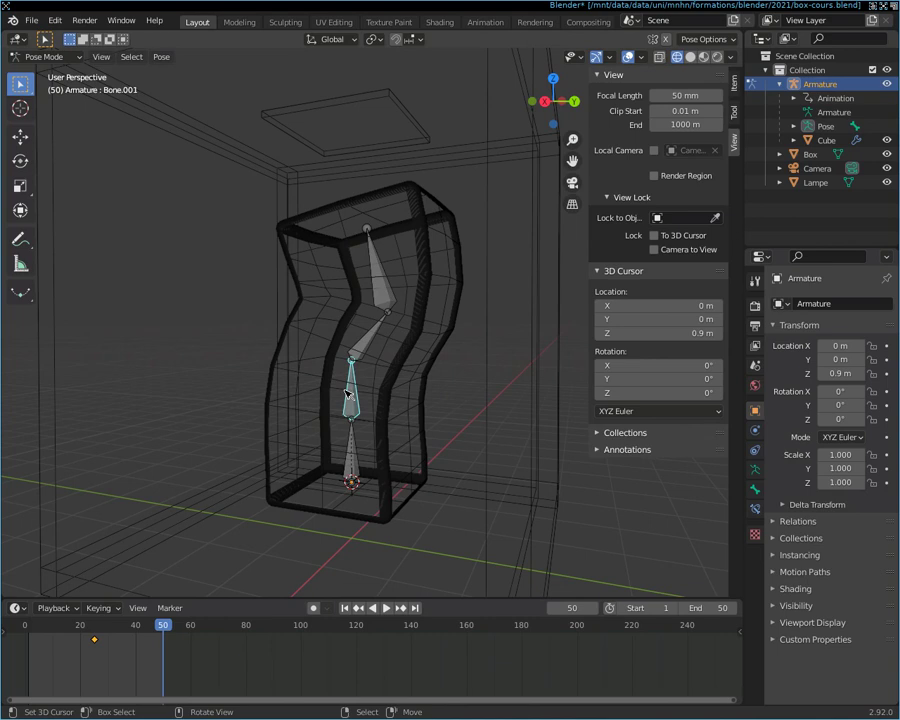
Step: Bend Bone.001 by -25.8° and keyframe its pose at frame 50
key(r)
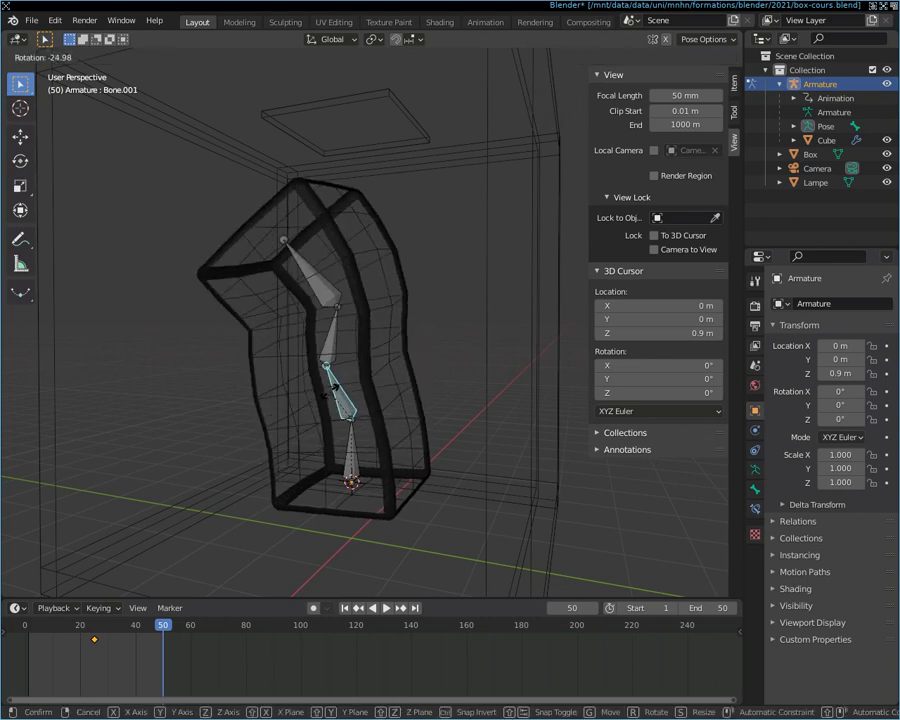
click(323, 395)
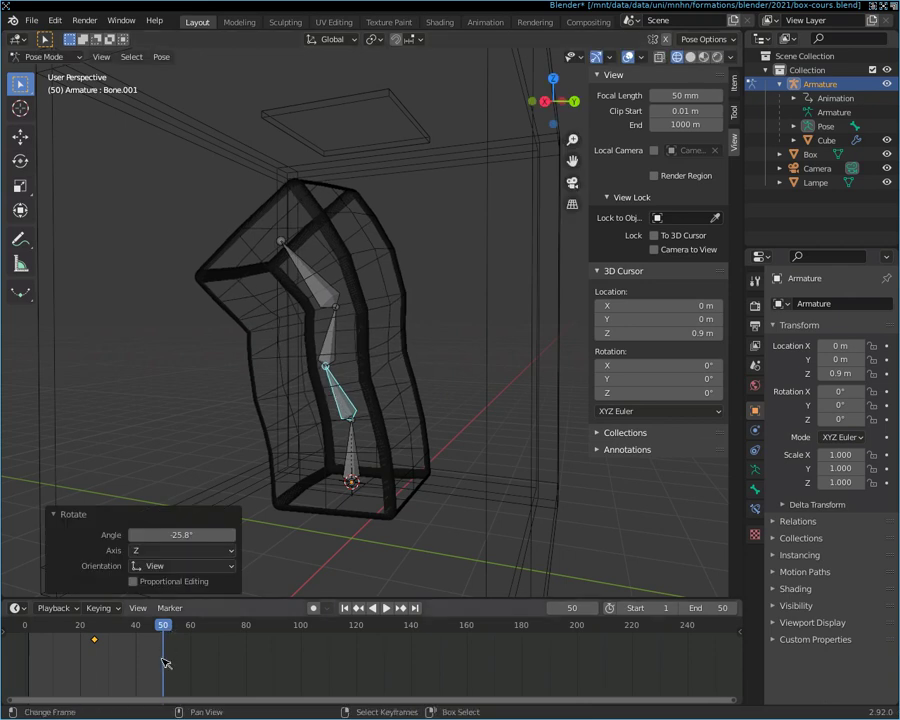
key(i)
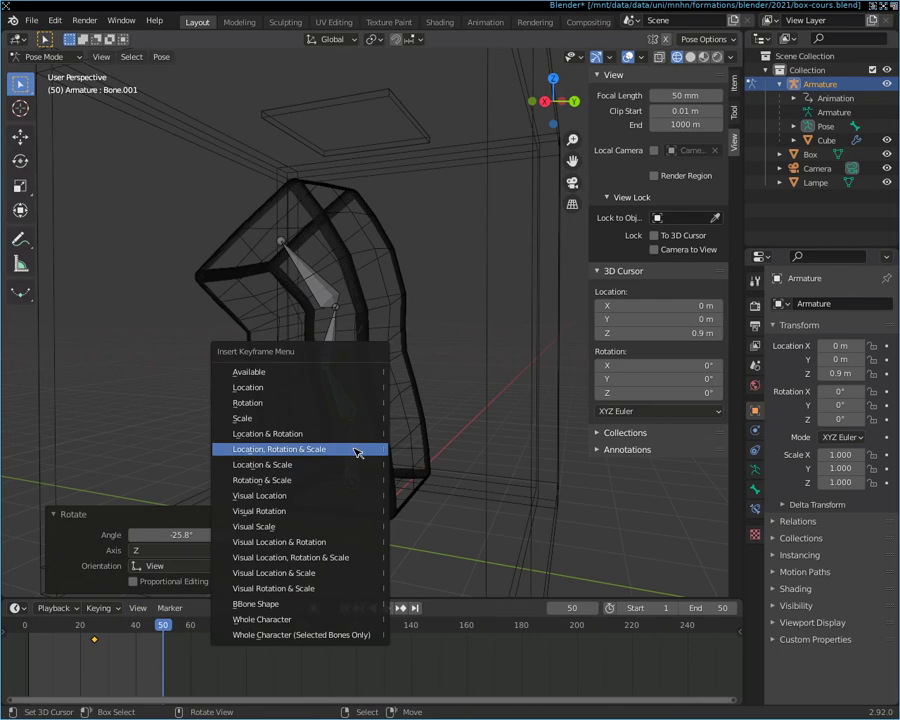
click(357, 451)
Step: Rotate the top bone about 70.5°, keyframe it at frame 50, and scrub back to frame 1
click(286, 239)
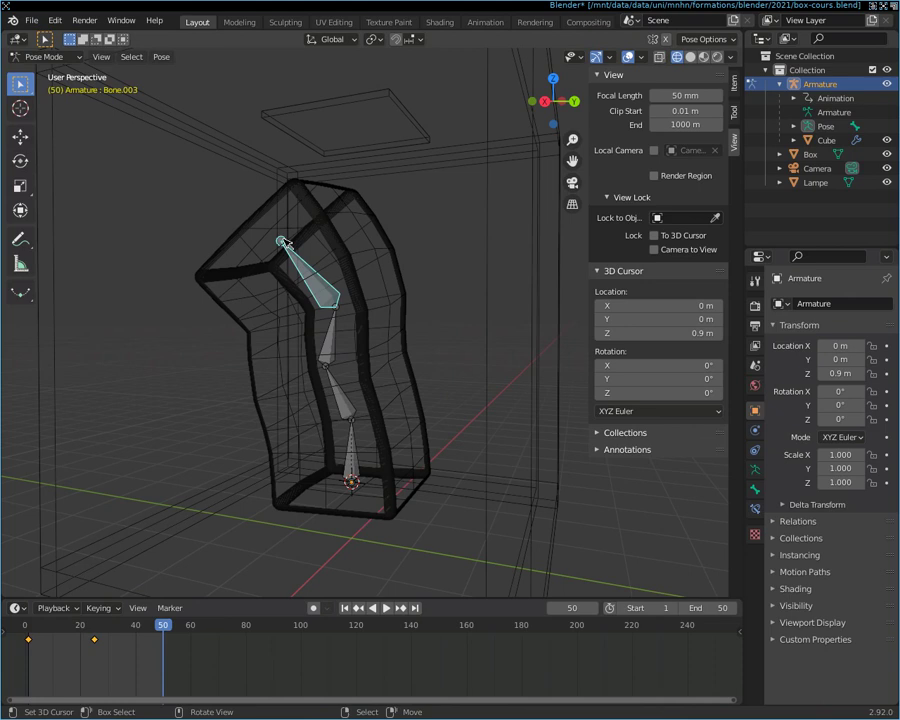
key(r)
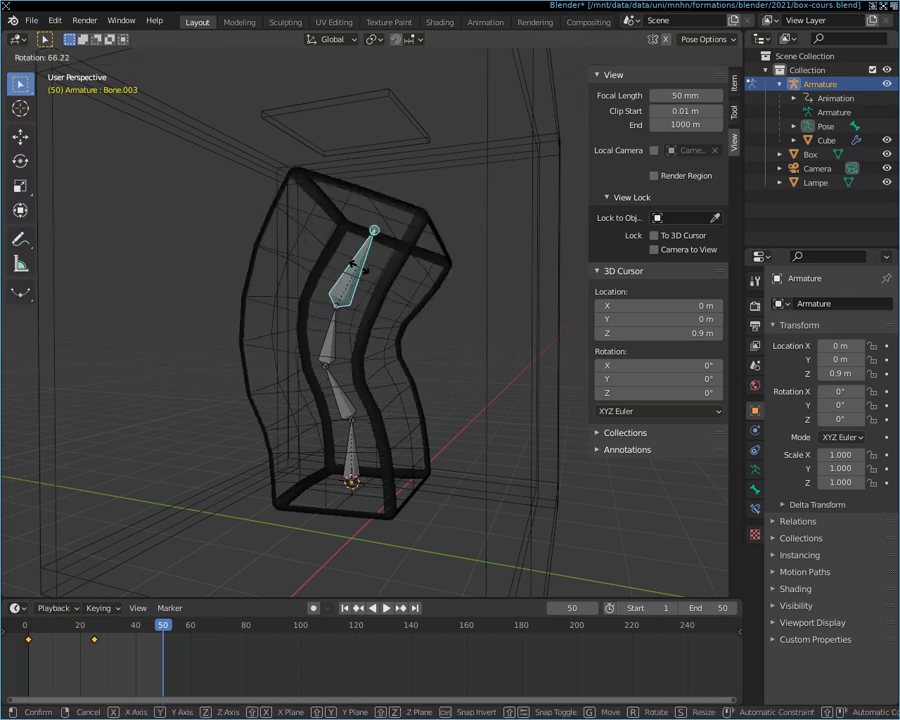
click(362, 270)
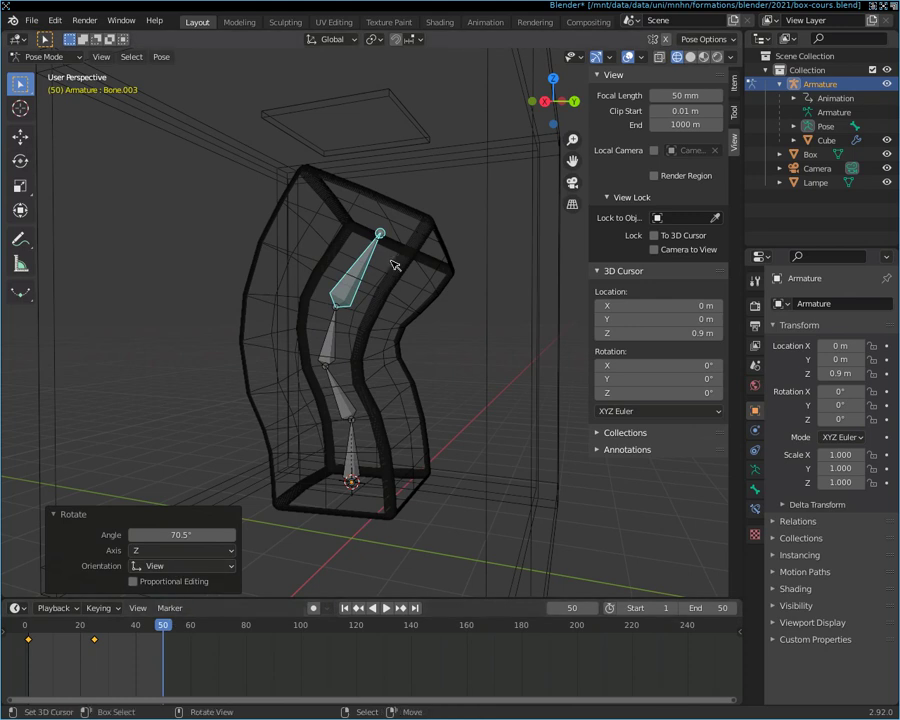
key(i)
click(395, 262)
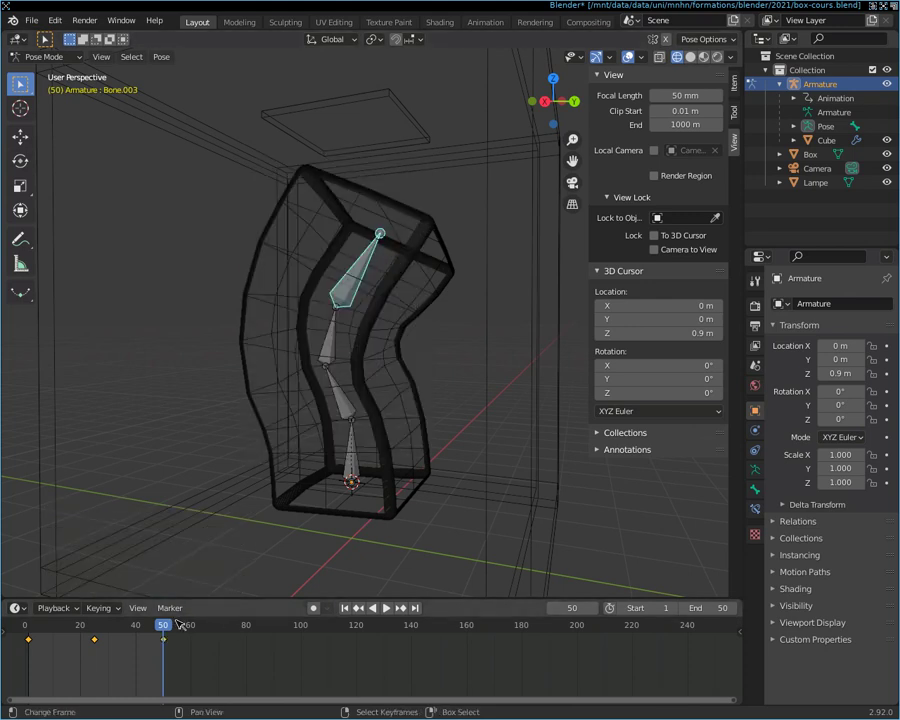
click(144, 625)
key(space)
mouse_move(43, 641)
mouse_down()
mouse_move(33, 640)
mouse_move(163, 640)
mouse_move(28, 624)
mouse_up()
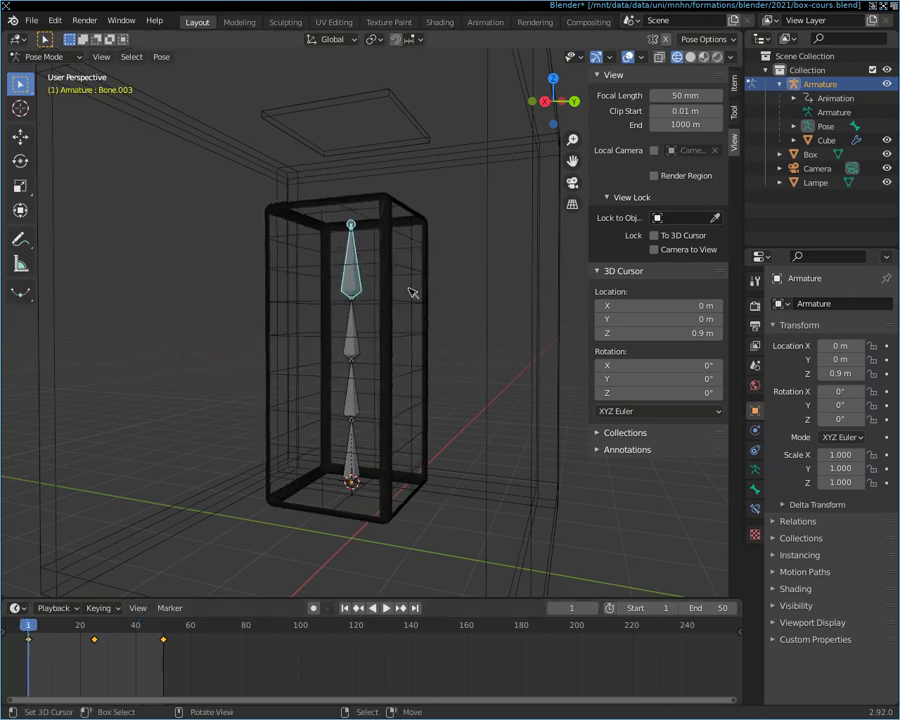
Step: Switch the viewport to Rendered shading, play the bending animation, then scrub back to frame 1
scroll(414, 293, down, 4)
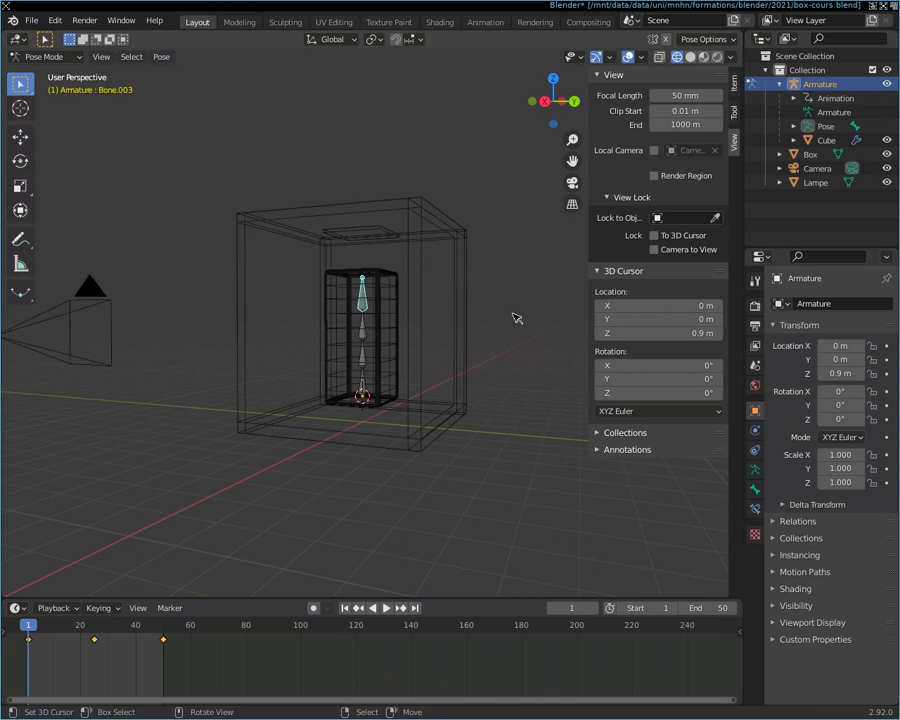
click(718, 58)
mouse_move(462, 282)
middle_down()
mouse_move(388, 350)
mouse_move(424, 378)
mouse_move(486, 373)
mouse_move(498, 345)
mouse_move(505, 395)
mouse_move(502, 374)
middle_up()
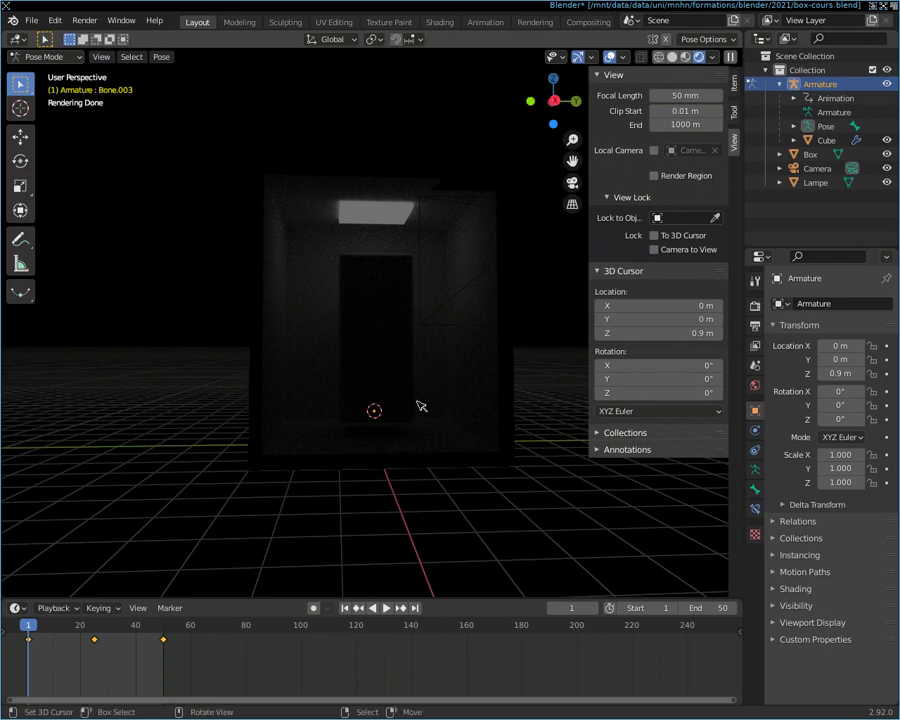
click(386, 609)
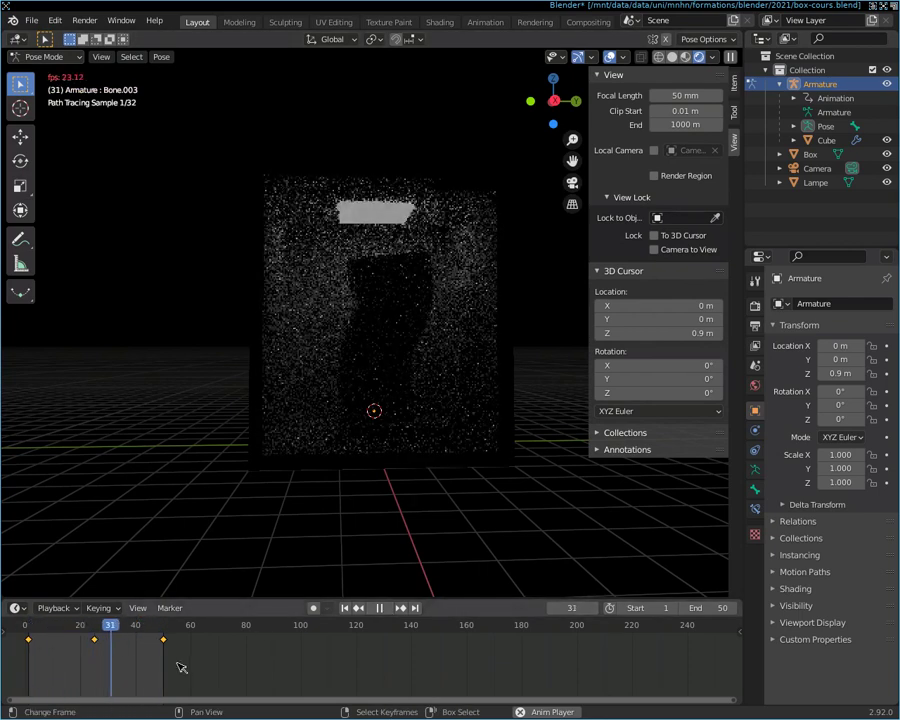
key(space)
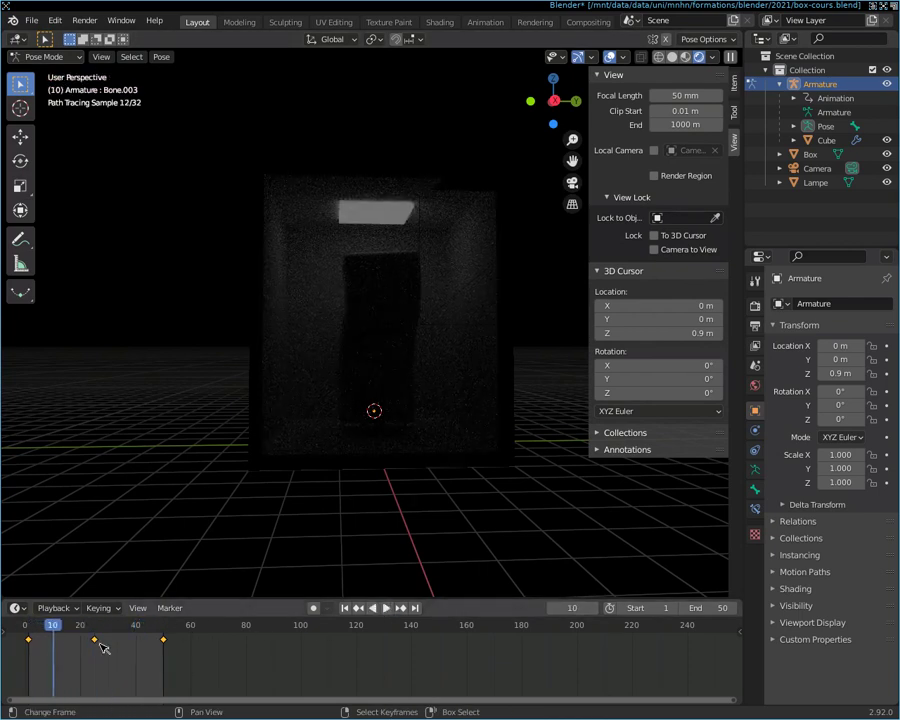
click(62, 626)
drag(62, 626, 28, 628)
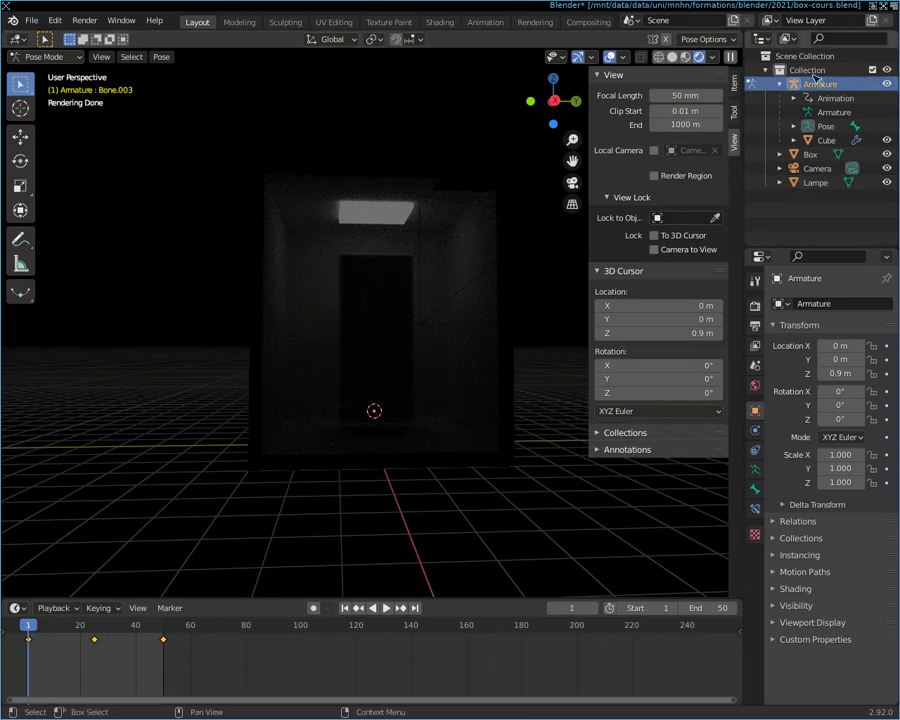
Step: Select the Lampe object in the Outliner and switch to Object Mode
click(816, 183)
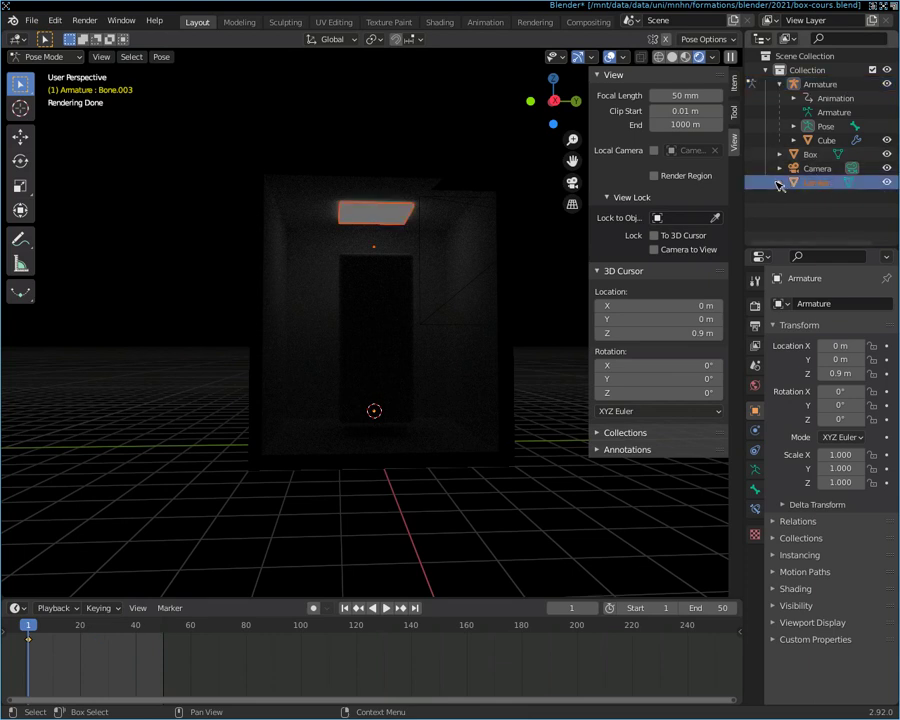
click(781, 185)
click(782, 184)
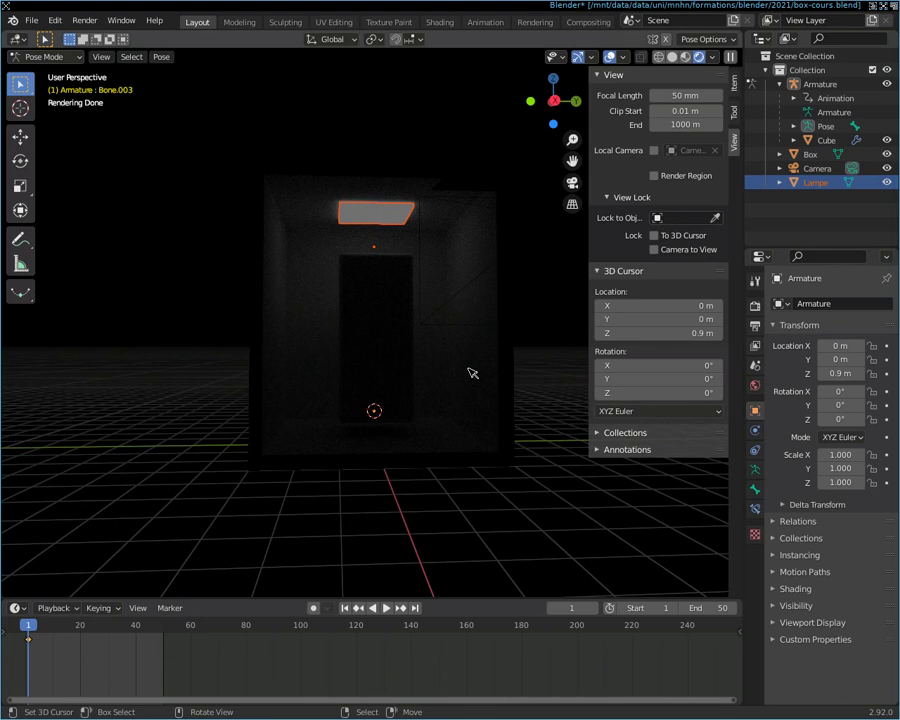
click(45, 57)
click(38, 67)
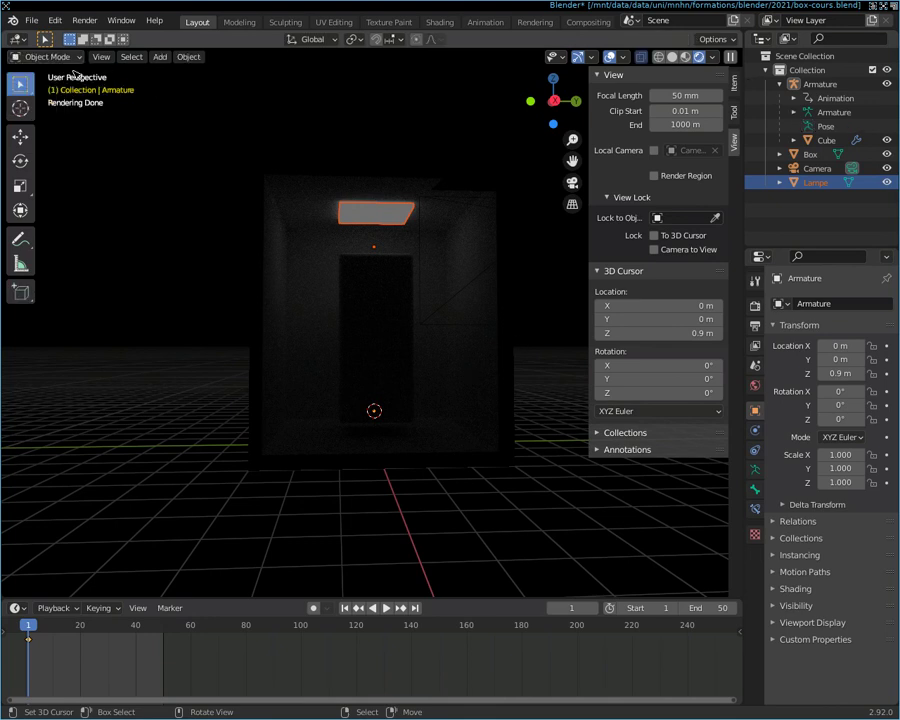
Step: Make Lampe active, show its m-lampe material, and choose Horizontal Split for the area
click(795, 182)
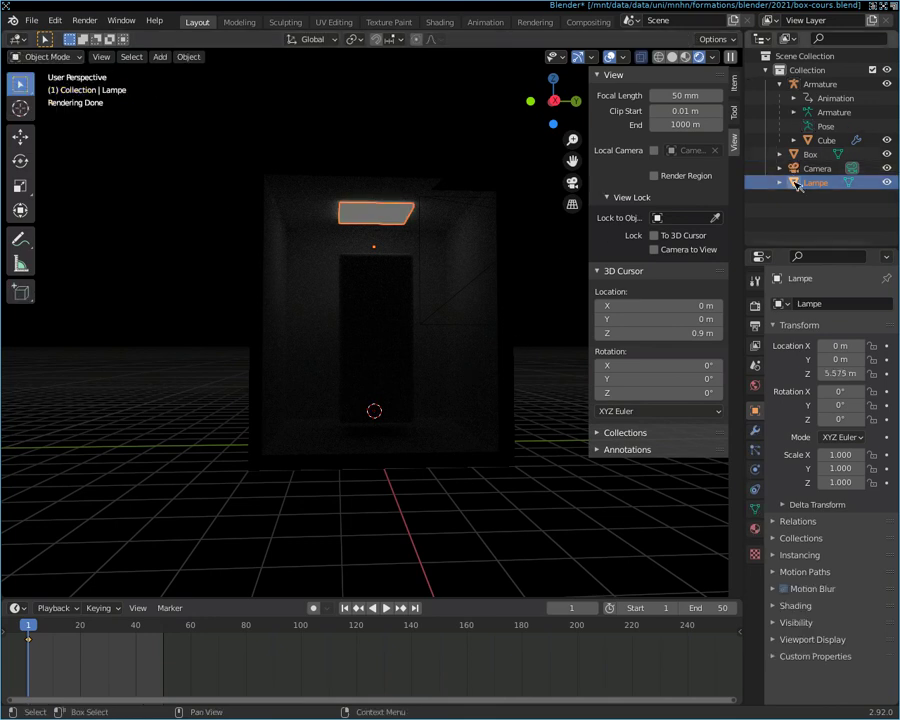
click(756, 529)
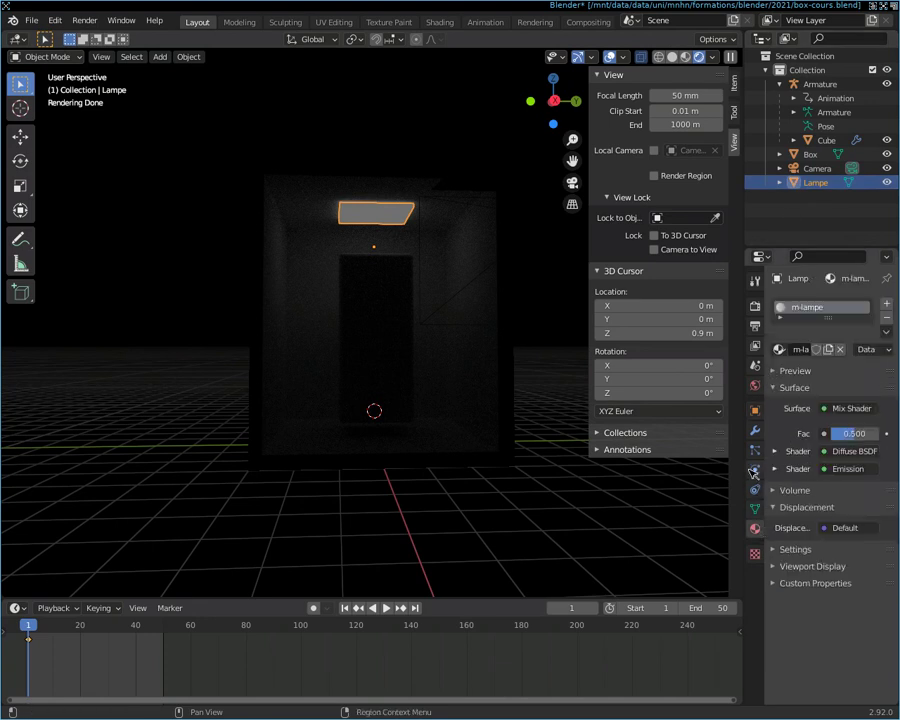
right_click(745, 401)
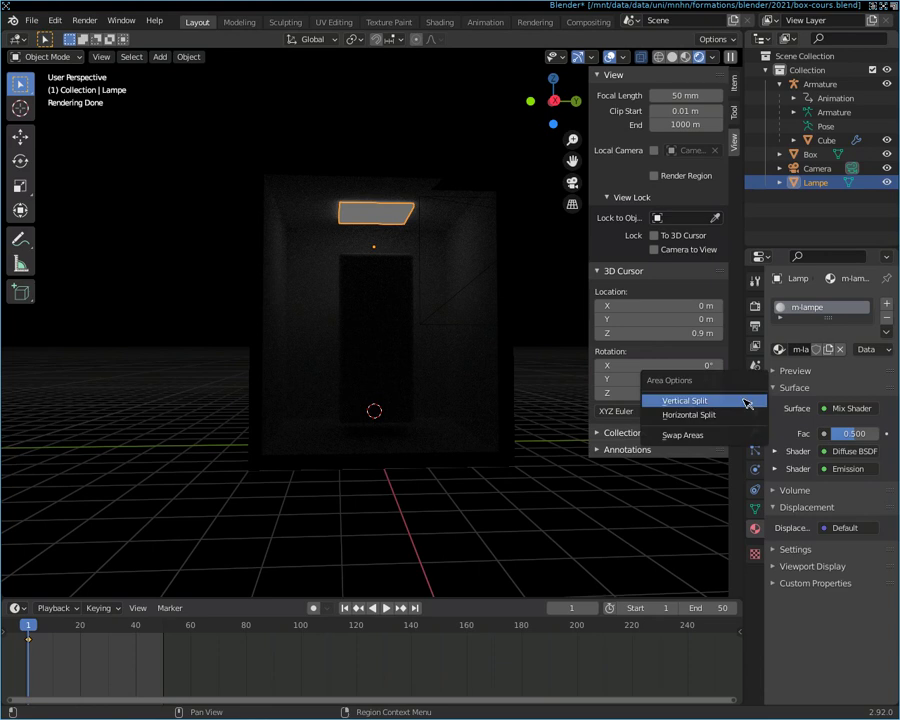
click(738, 414)
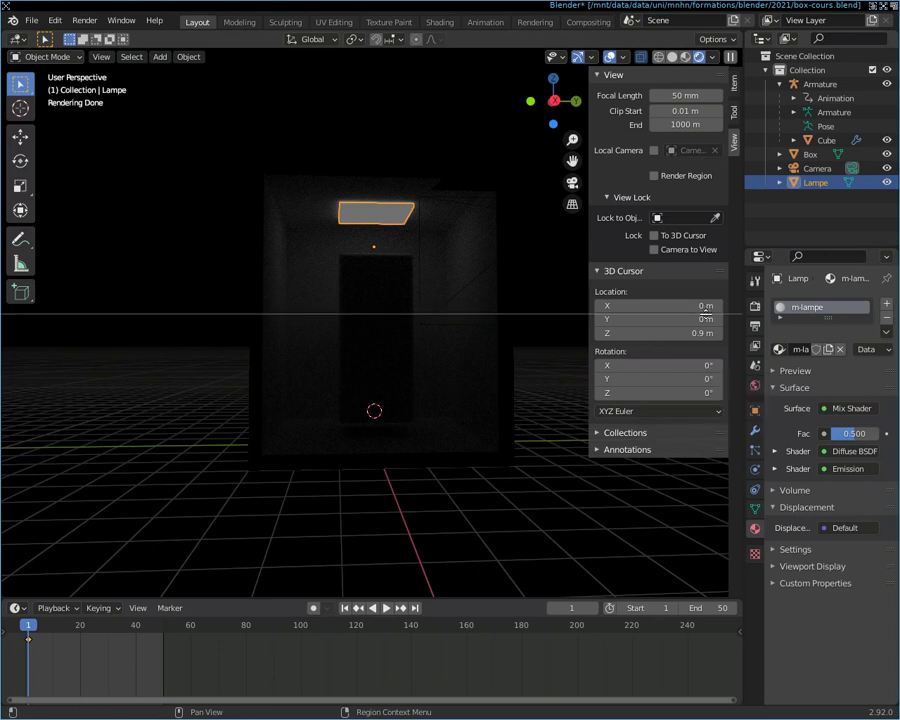
Step: Split the view into two stacked areas and set the lower one to the Graph Editor
click(705, 315)
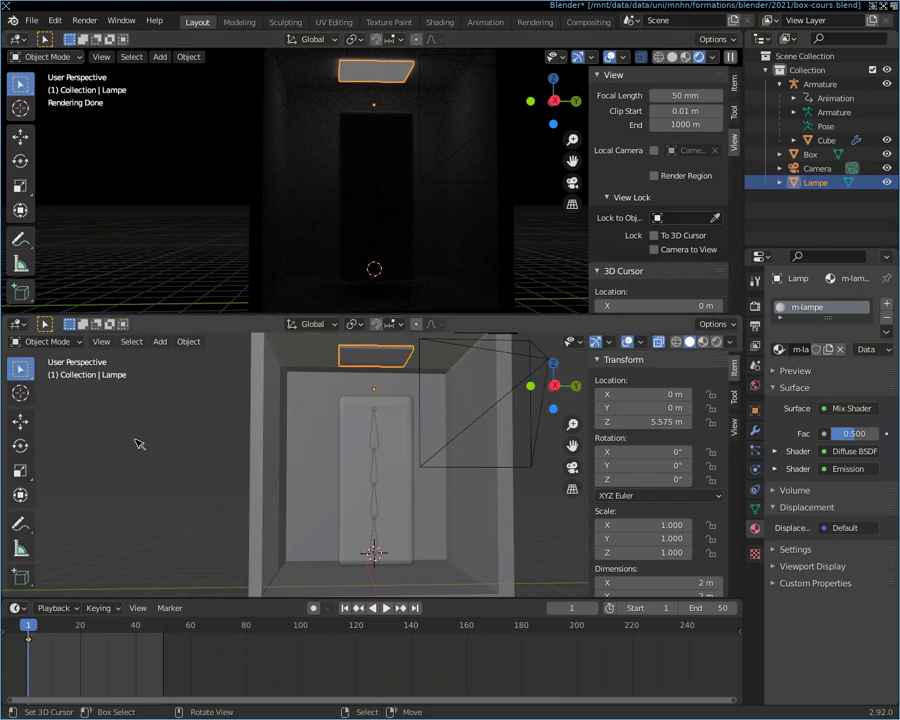
click(18, 324)
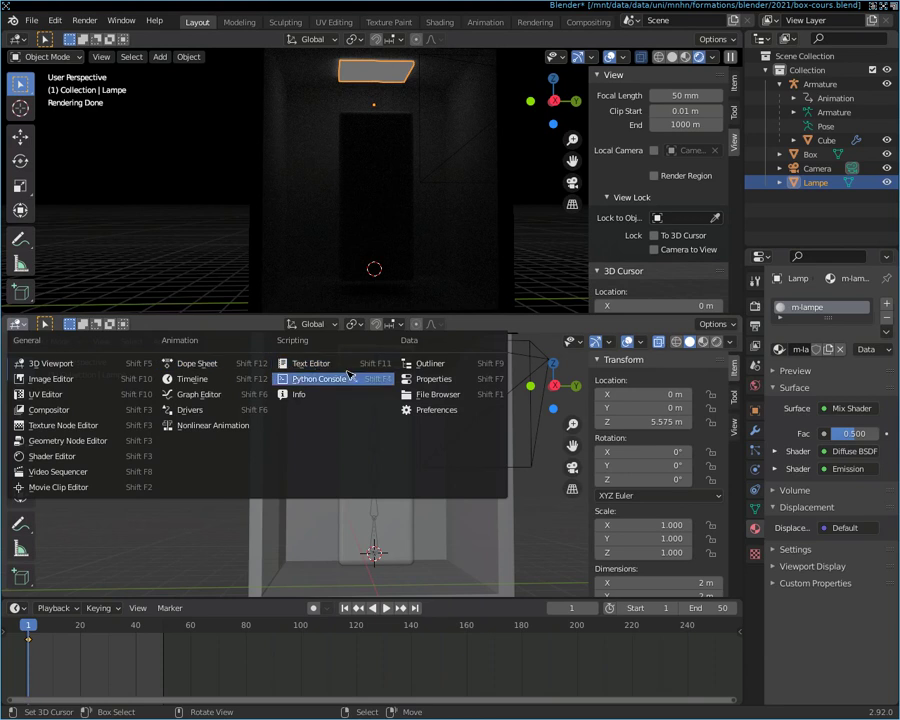
click(219, 396)
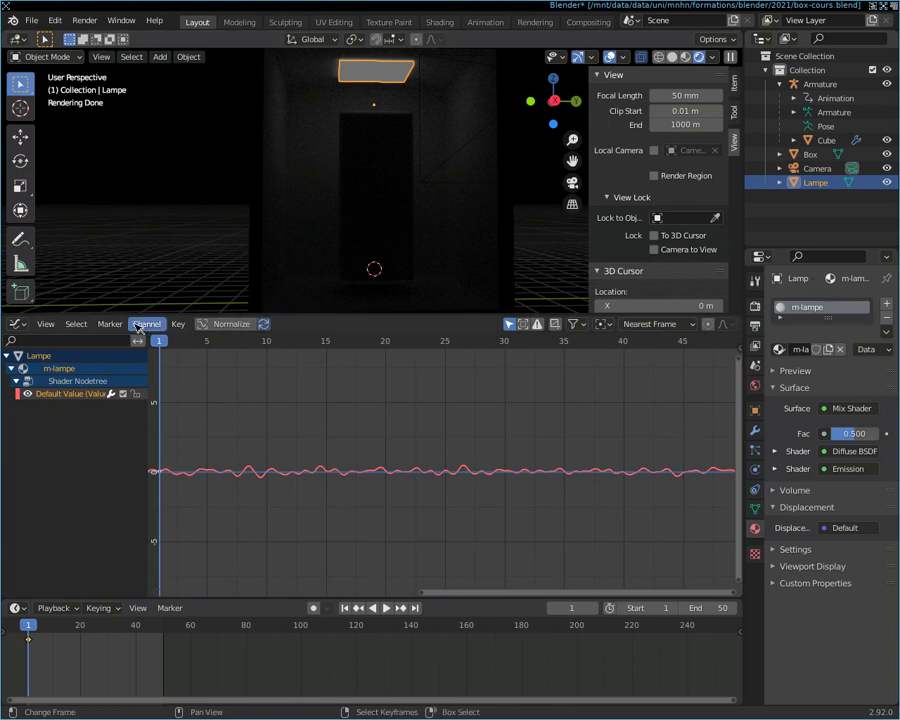
click(18, 324)
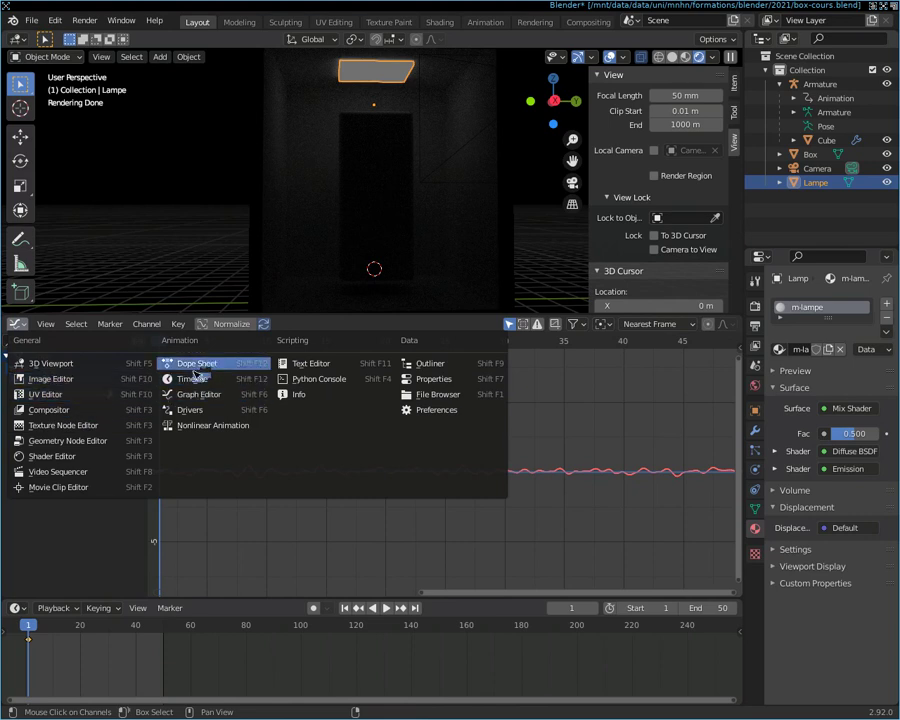
Step: Show the lamp's nodes in the Shader Editor and move the RGB node up-left
click(60, 456)
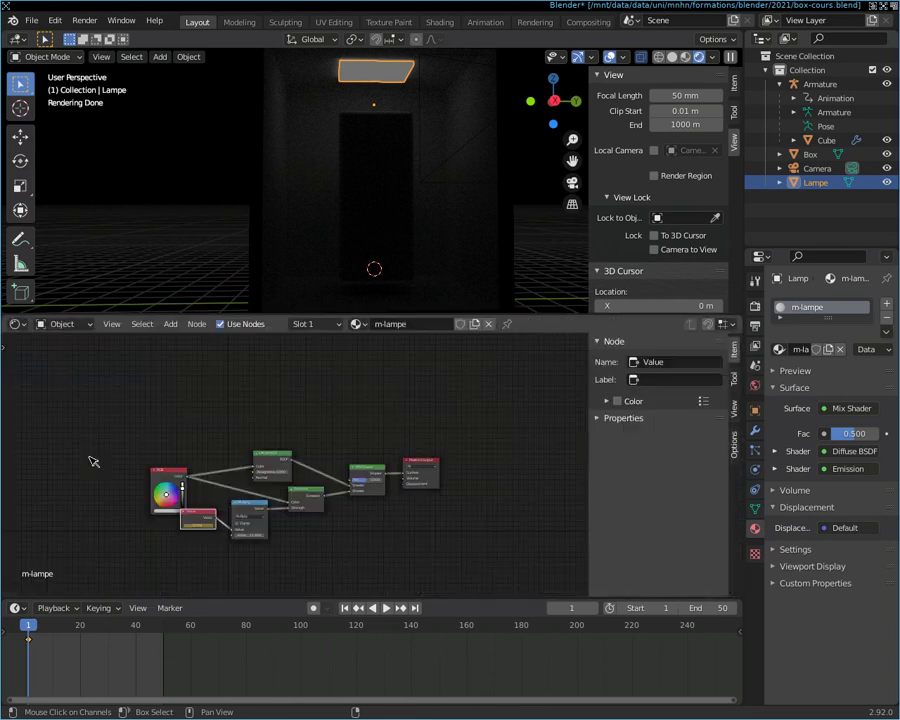
scroll(238, 485, up, 2)
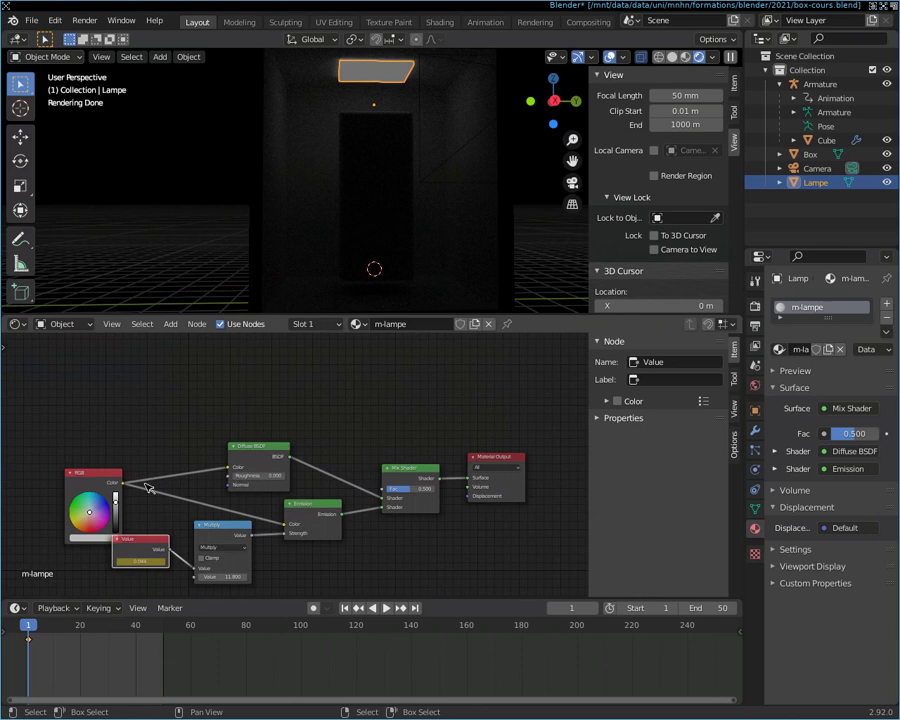
click(80, 471)
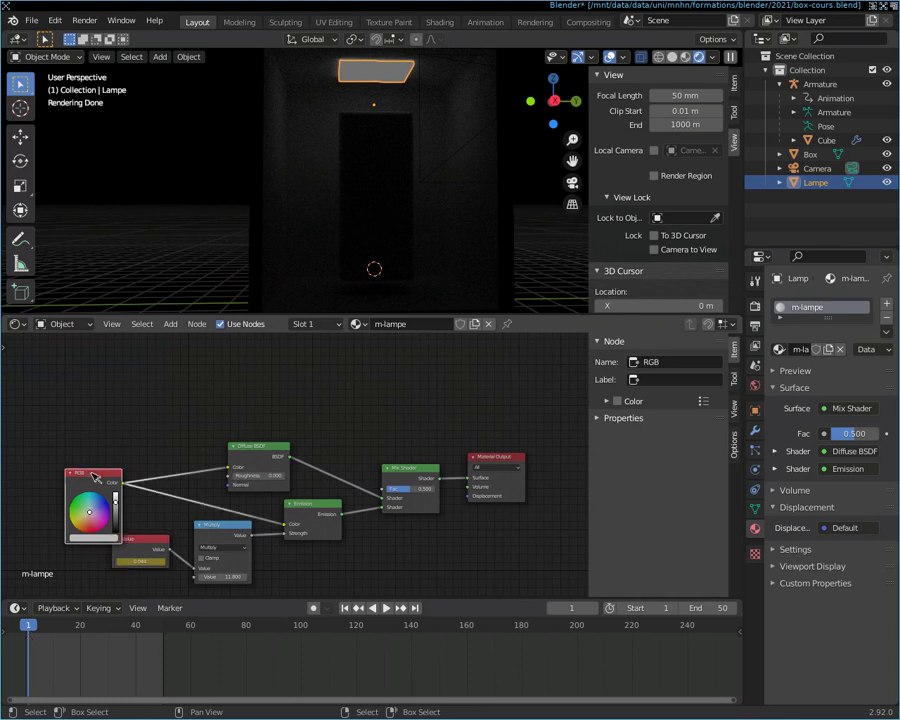
drag(95, 476, 88, 444)
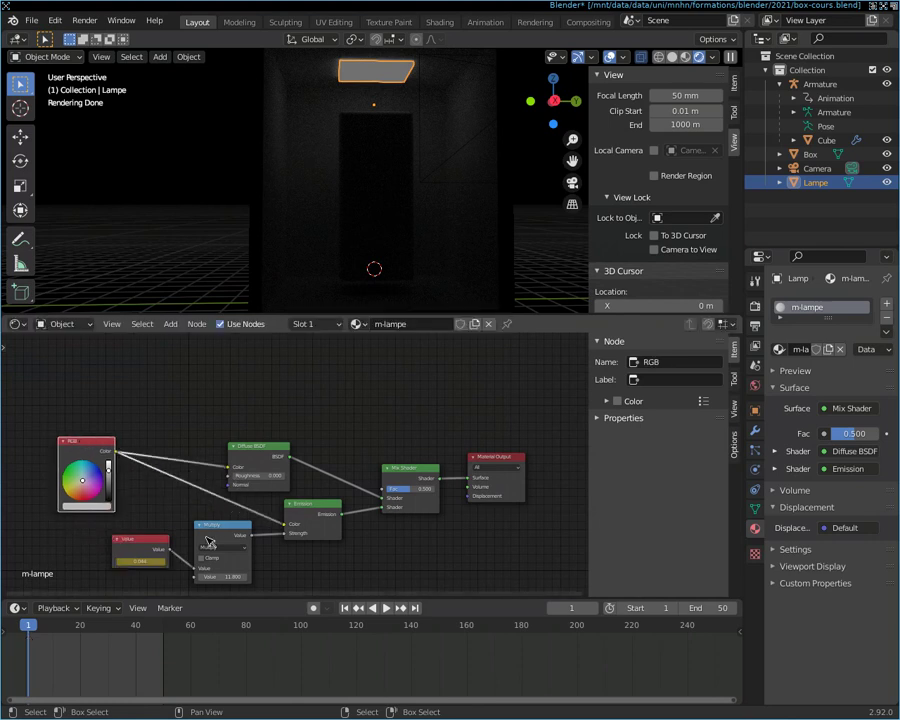
Step: Set the Multiply node's value to 100 and play the animation to see the brighter lamp
click(217, 527)
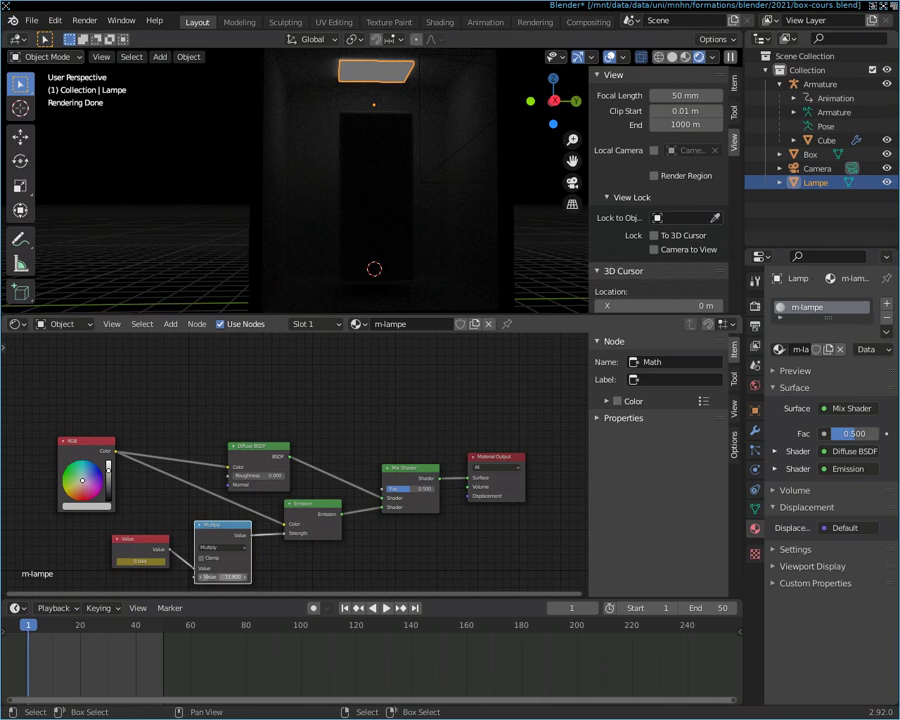
drag(205, 577, 185, 577)
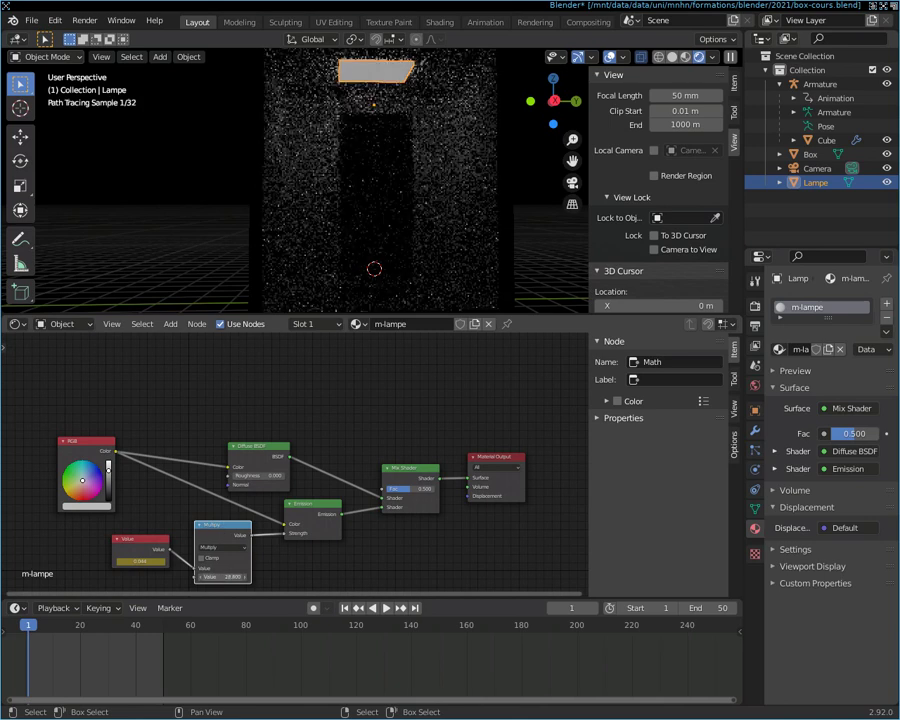
drag(222, 577, 250, 577)
double_click(220, 577)
key(BackSpace)
text(1)
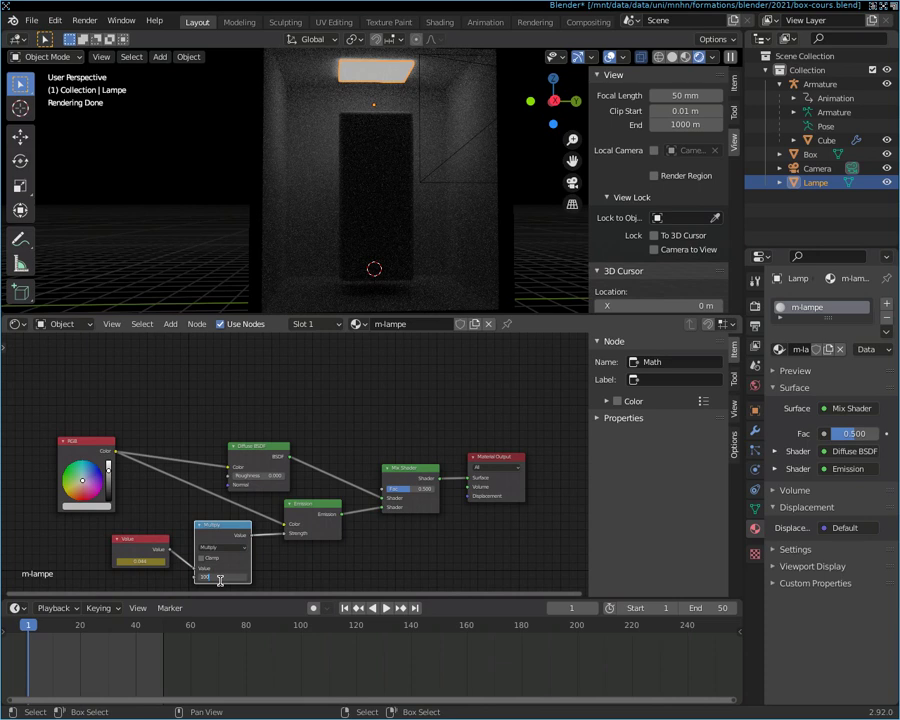
key(Return)
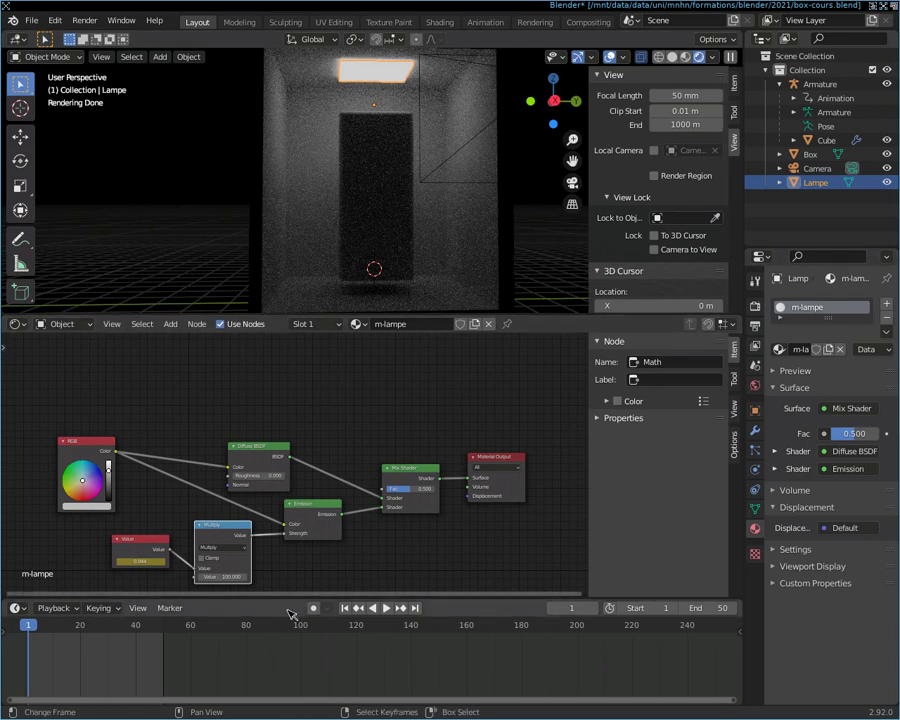
click(386, 608)
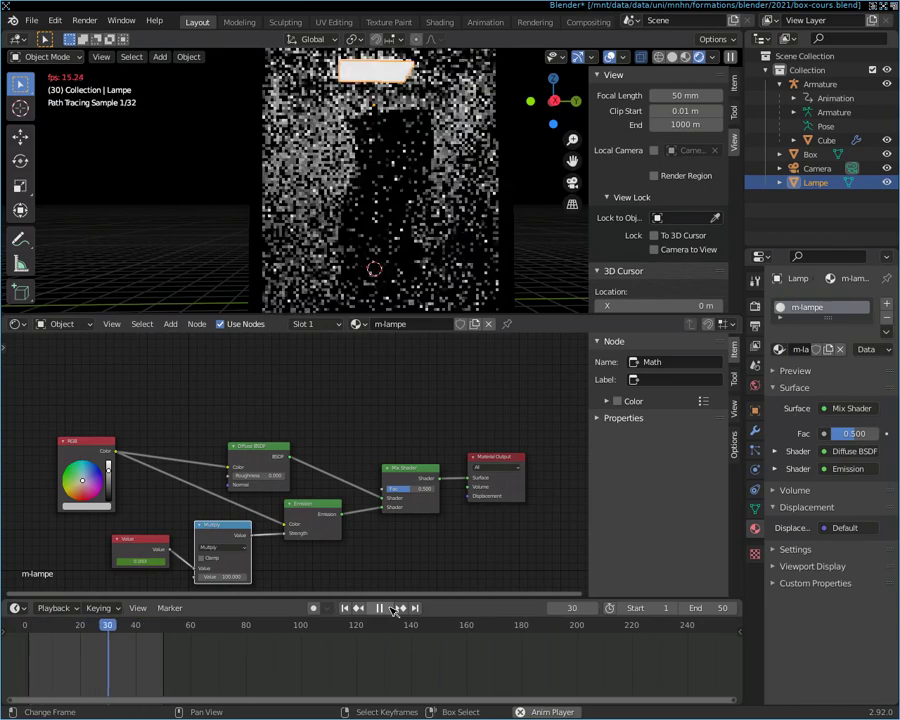
click(380, 608)
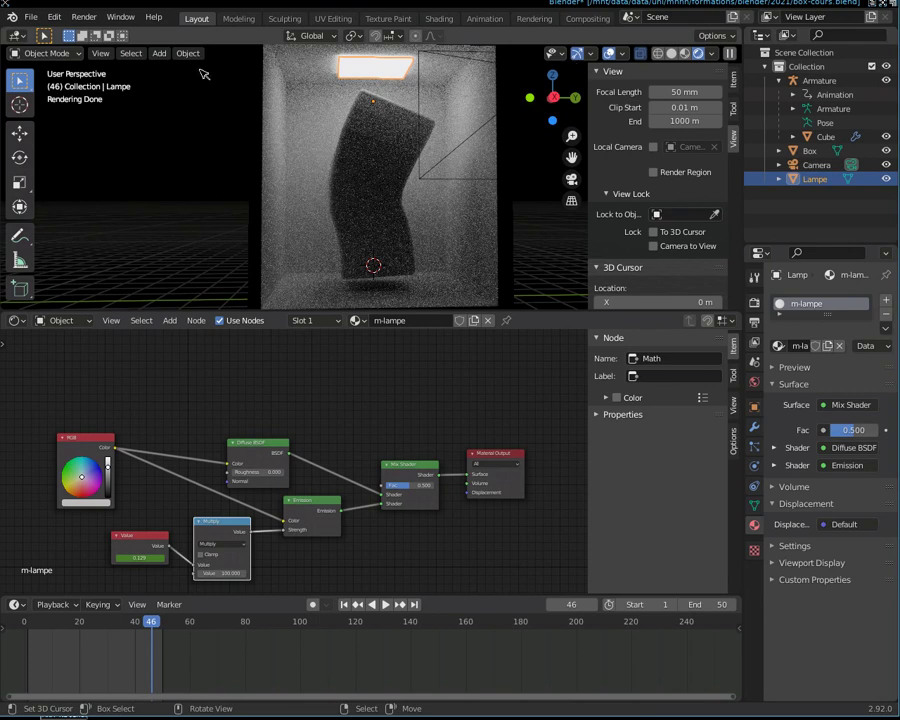
Step: Return to Solid shading and select the Cube together with the Armature
click(671, 53)
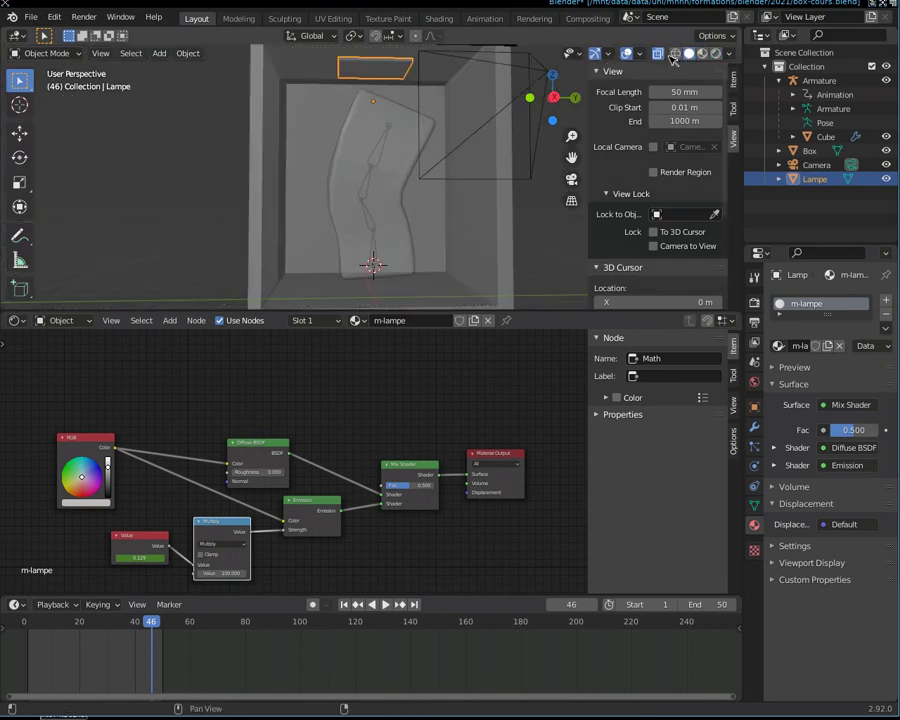
click(367, 185)
click(369, 185)
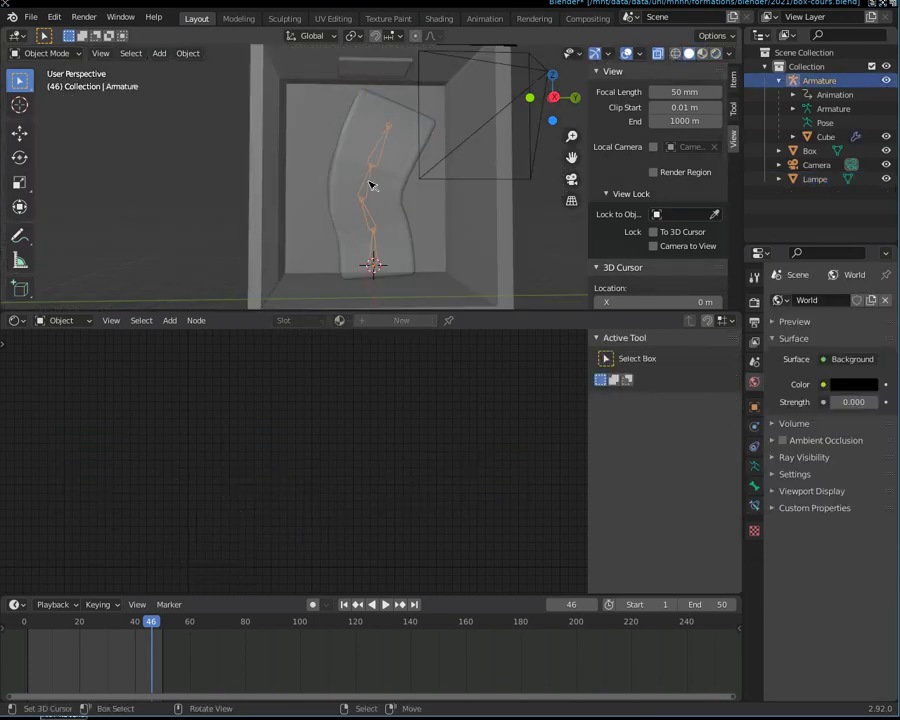
click(396, 194)
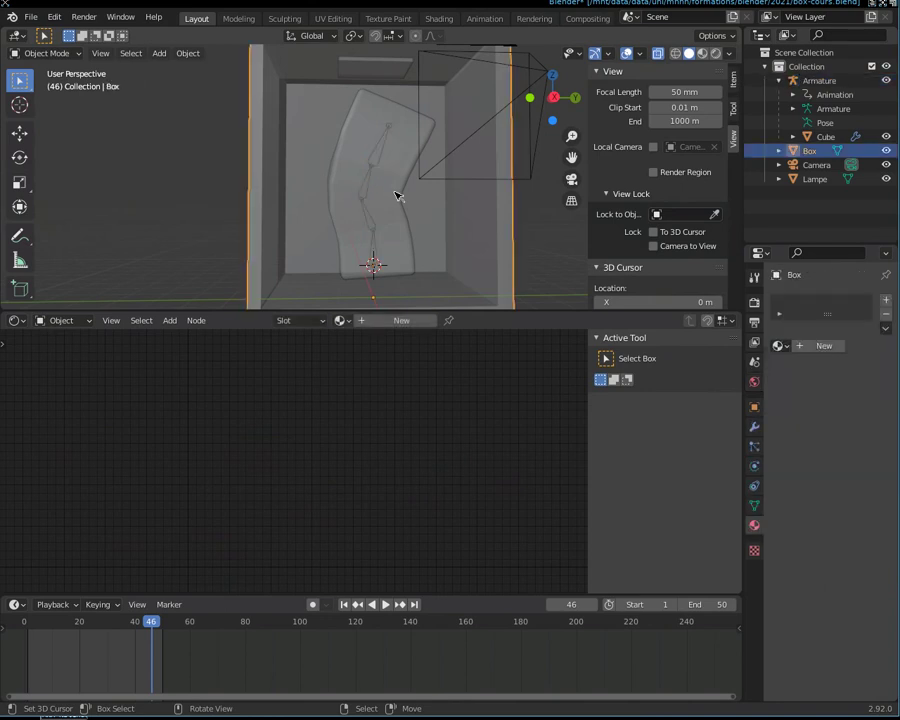
click(399, 195)
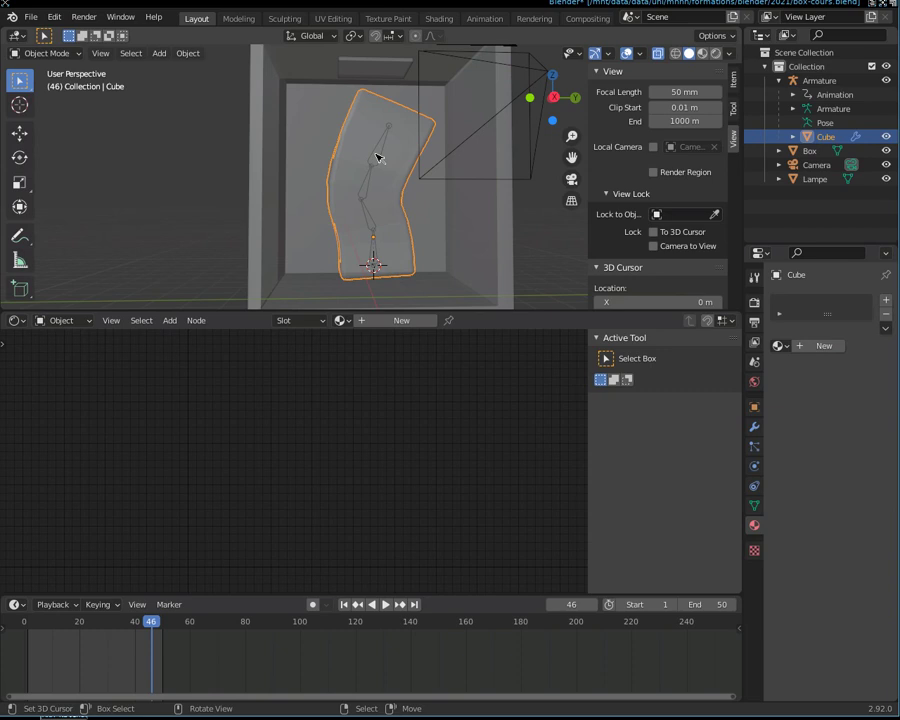
click(378, 158)
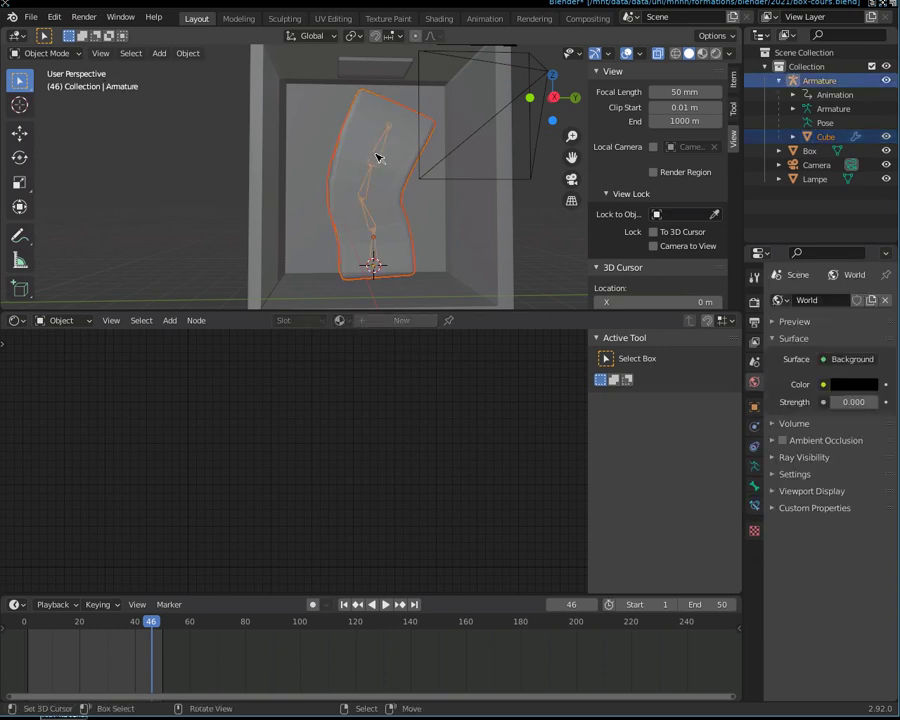
Step: Parent the Cube to the Armature and zoom the view out
click(186, 55)
scroll(490, 205, down, 3)
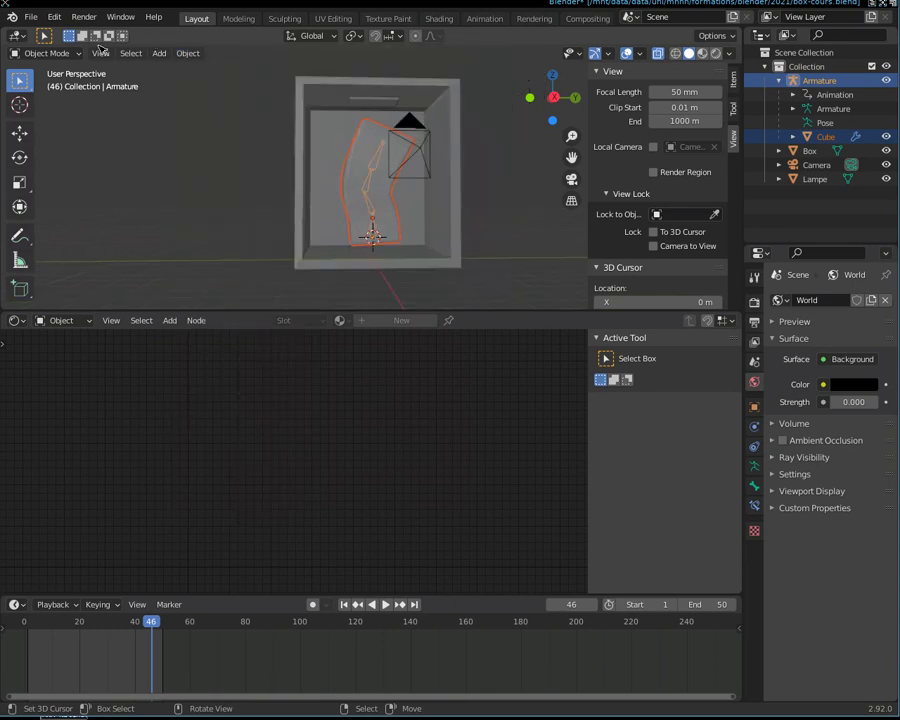
click(31, 17)
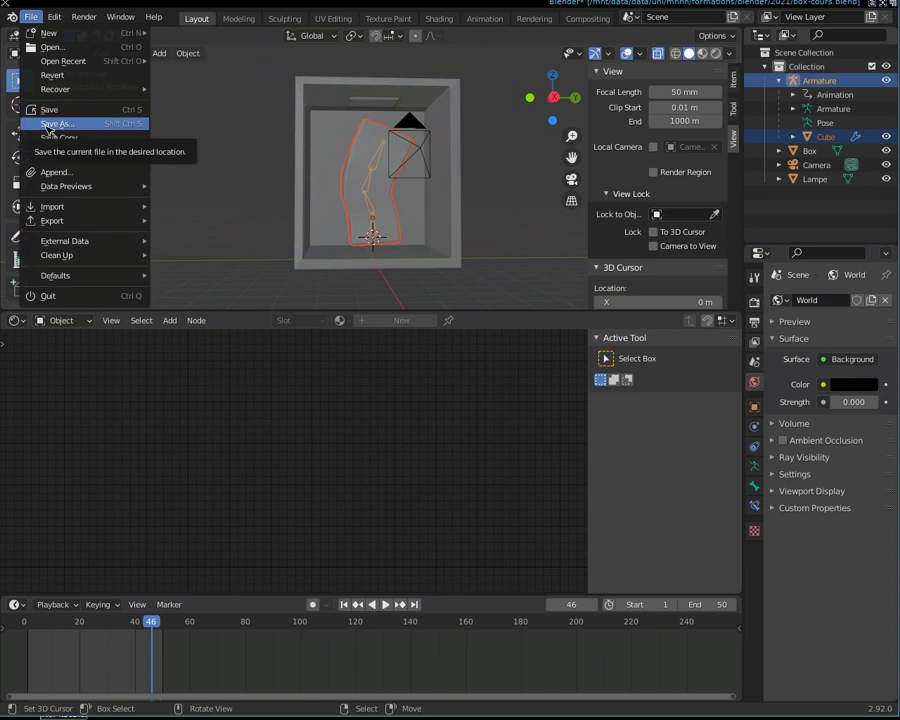
Step: Save the scene as a new file named box-cours2.blend
click(52, 124)
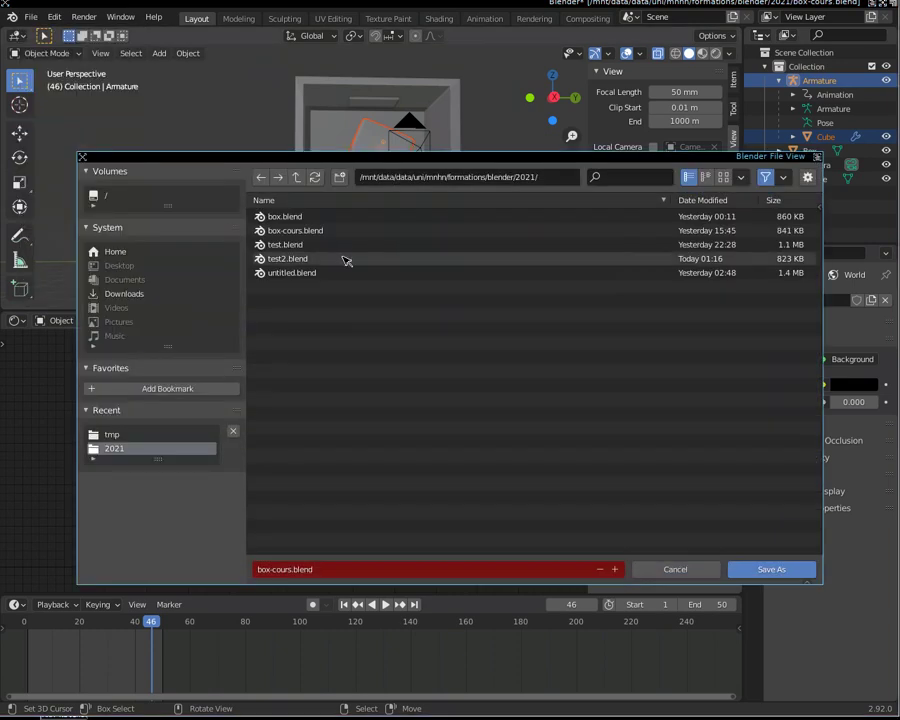
click(294, 569)
click(294, 569)
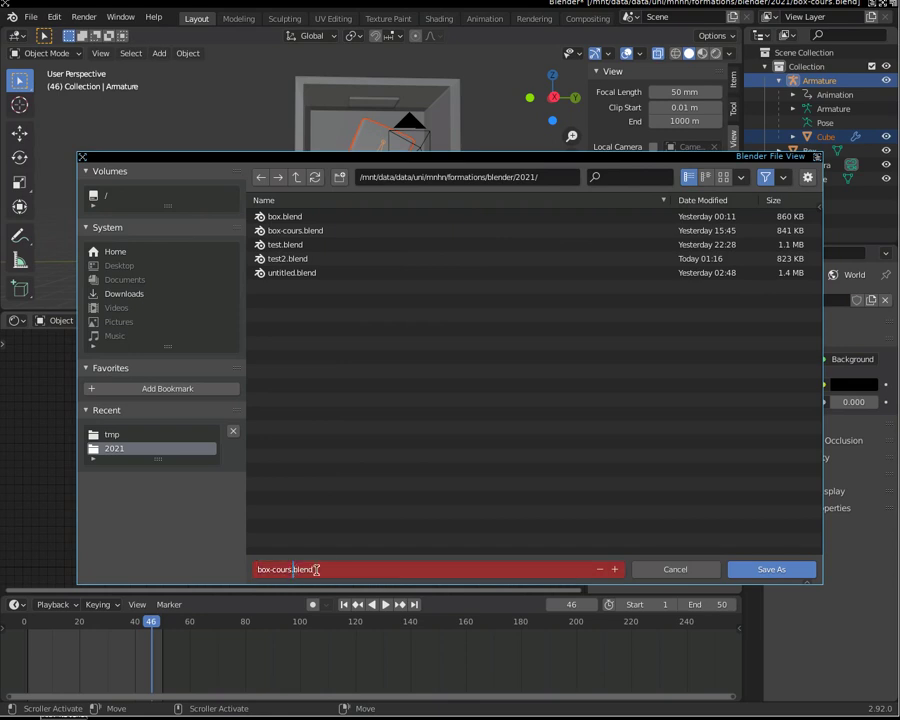
key(BackSpace)
key(BackSpace)
key(BackSpace)
key(BackSpace)
key(BackSpace)
key(BackSpace)
key(BackSpace)
key(BackSpace)
text(box-cours2)
key(Return)
click(765, 569)
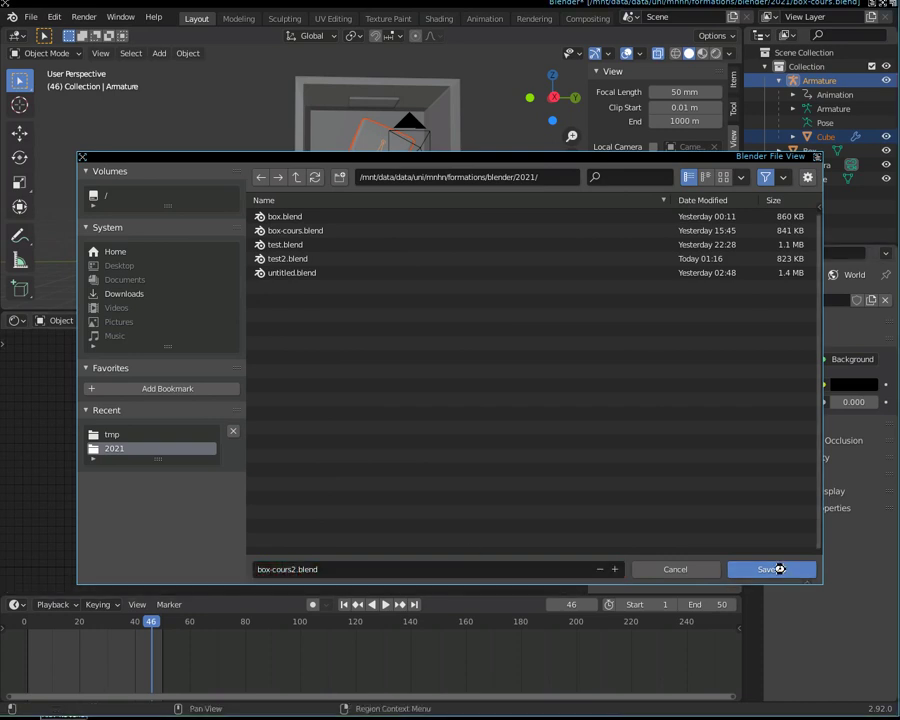
click(32, 17)
mouse_move(48, 33)
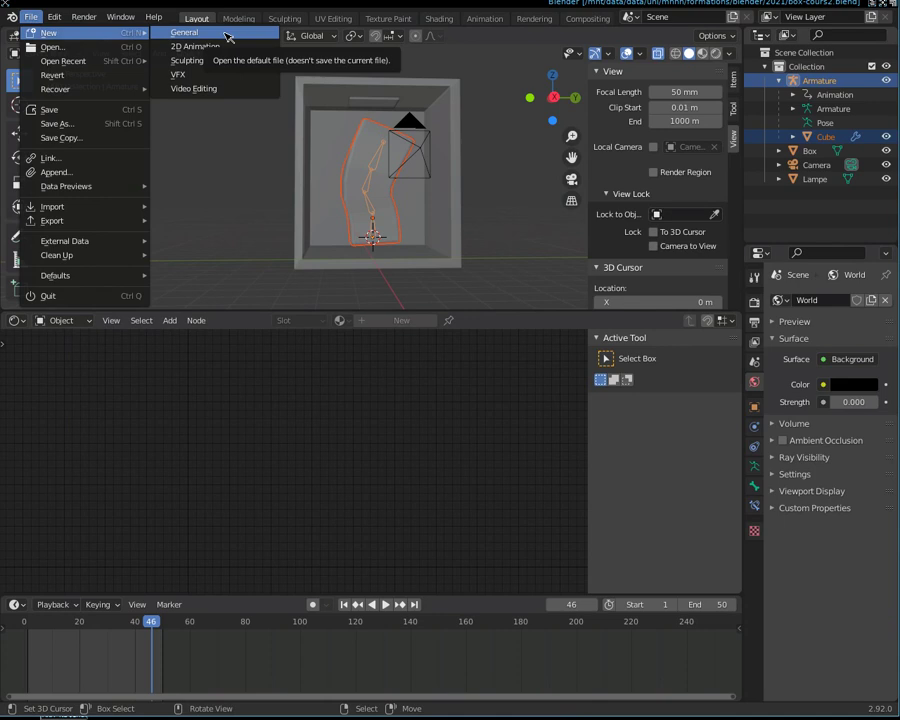
Step: Start a new General file and show the default Cube's modifier settings
click(226, 37)
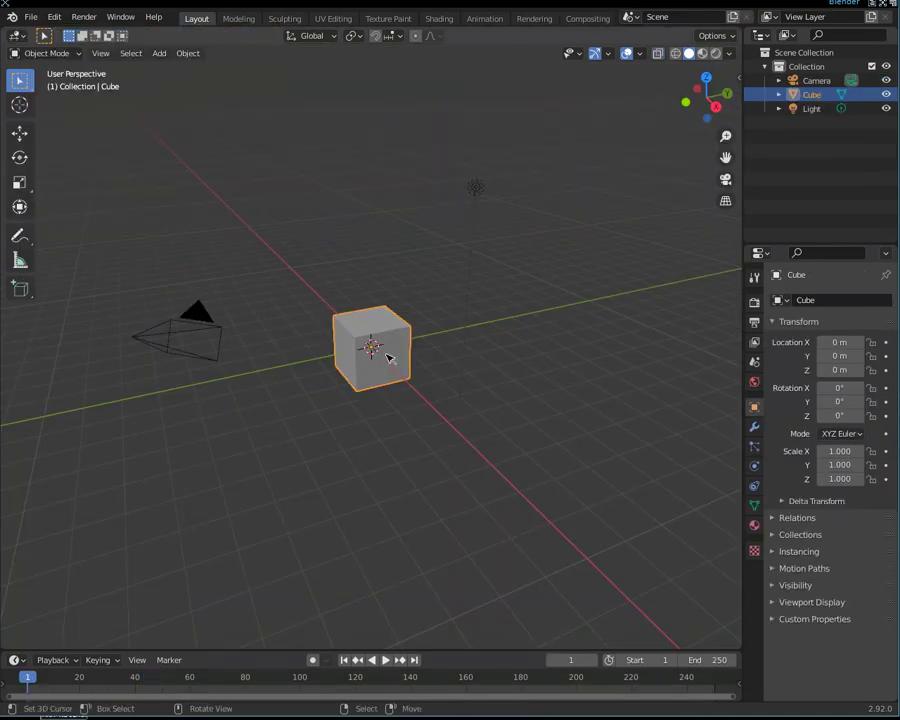
scroll(452, 352, down, 2)
scroll(452, 352, up, 5)
scroll(445, 356, up, 1)
scroll(420, 348, down, 3)
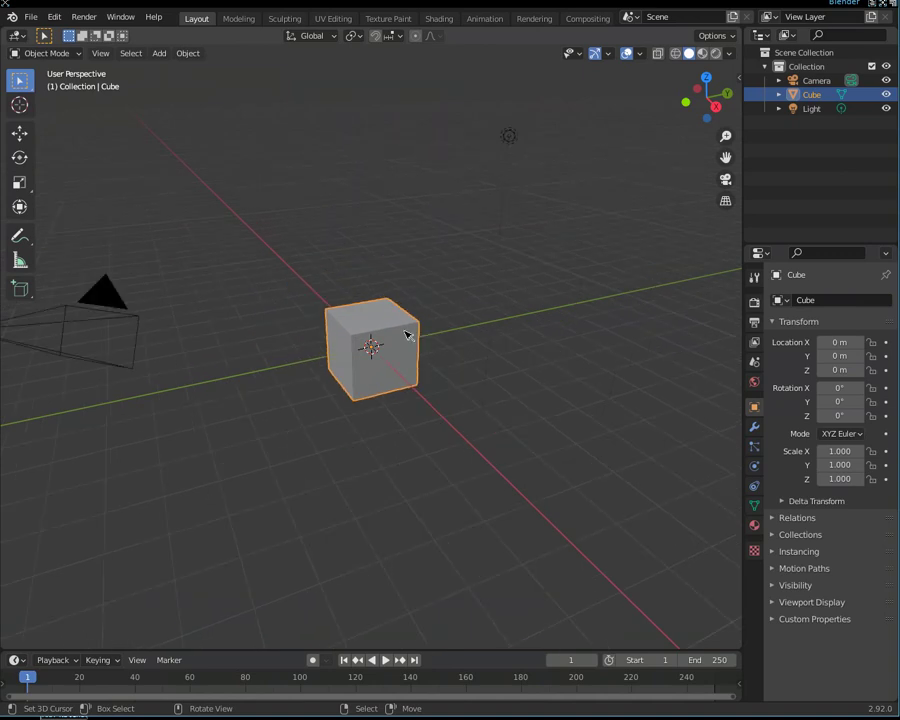
scroll(405, 338, down, 1)
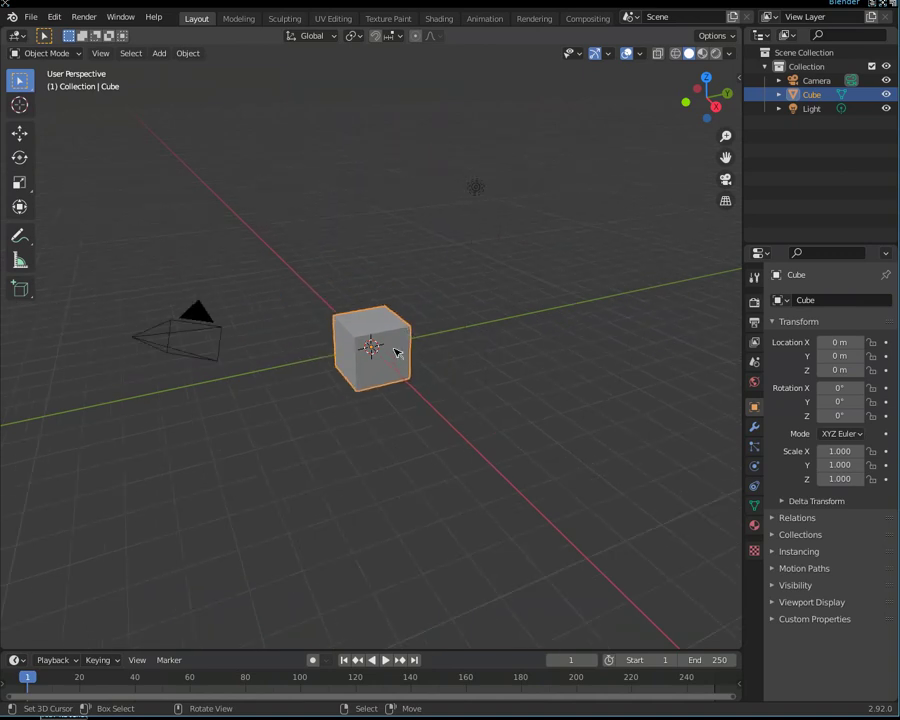
scroll(397, 350, down, 2)
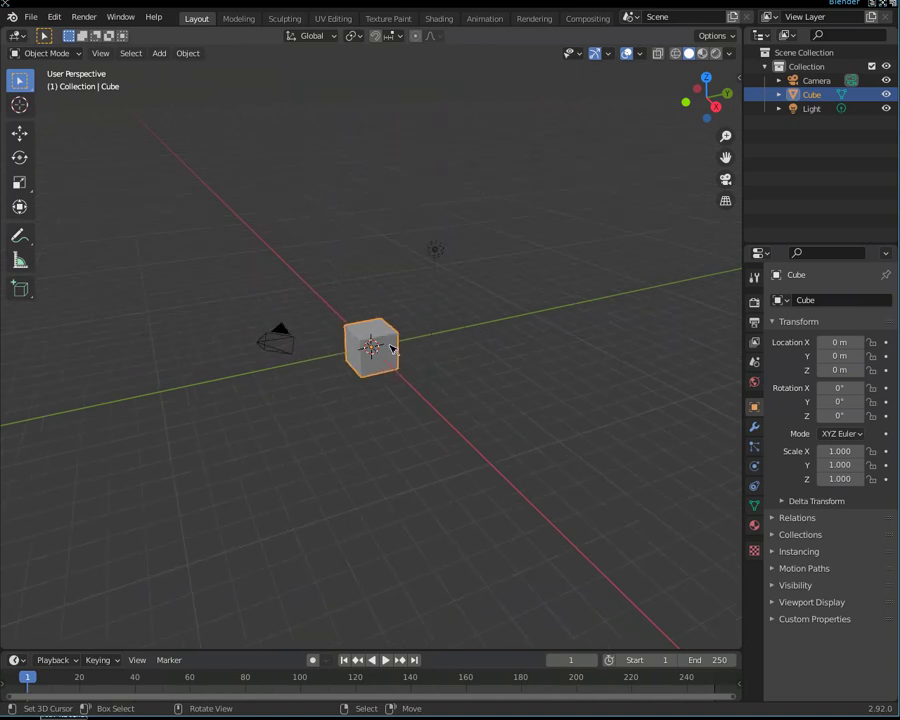
click(754, 426)
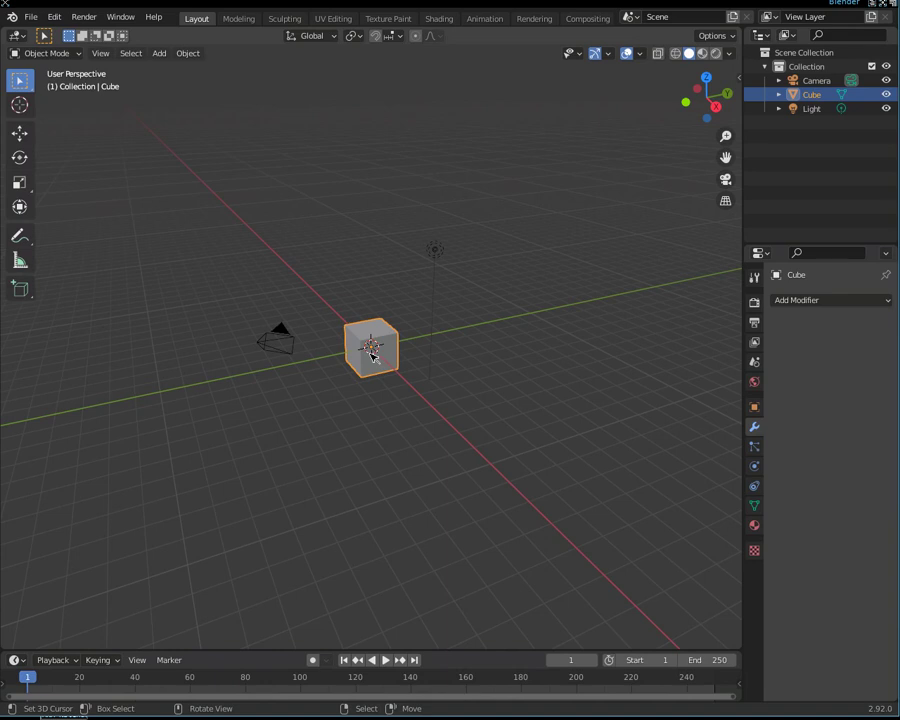
Step: Add an Arrows empty at the origin via the F3 search 'add em', adding no modifier
click(843, 300)
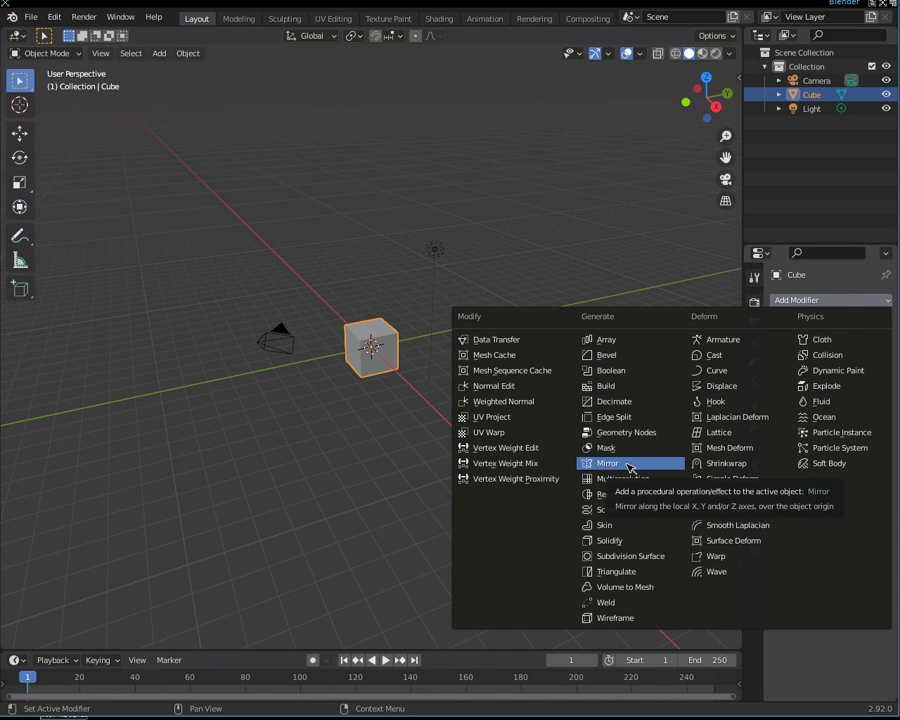
key(Escape)
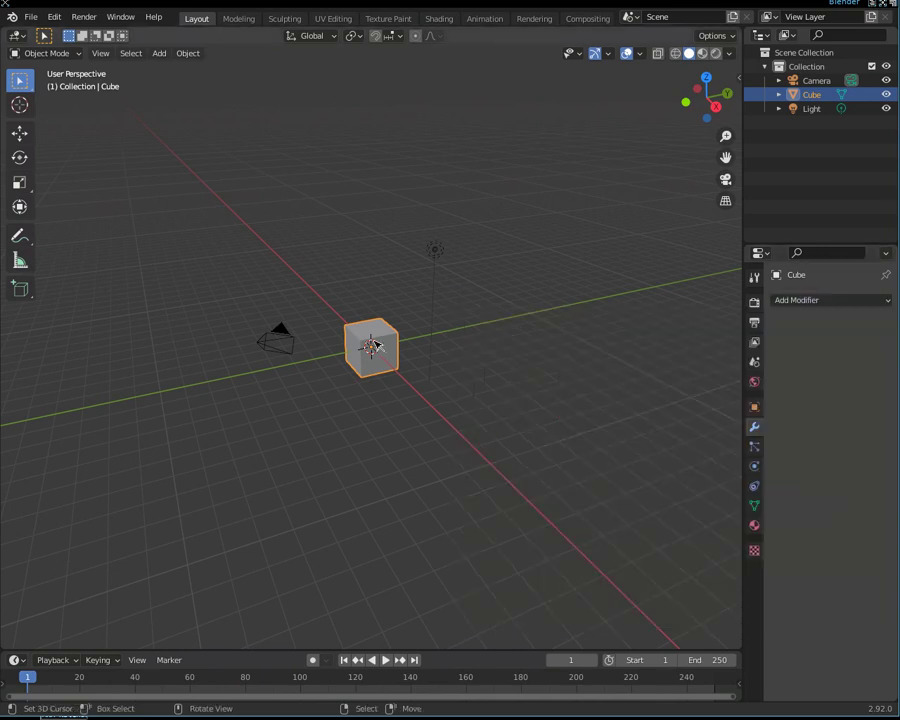
key(F3)
text(add em)
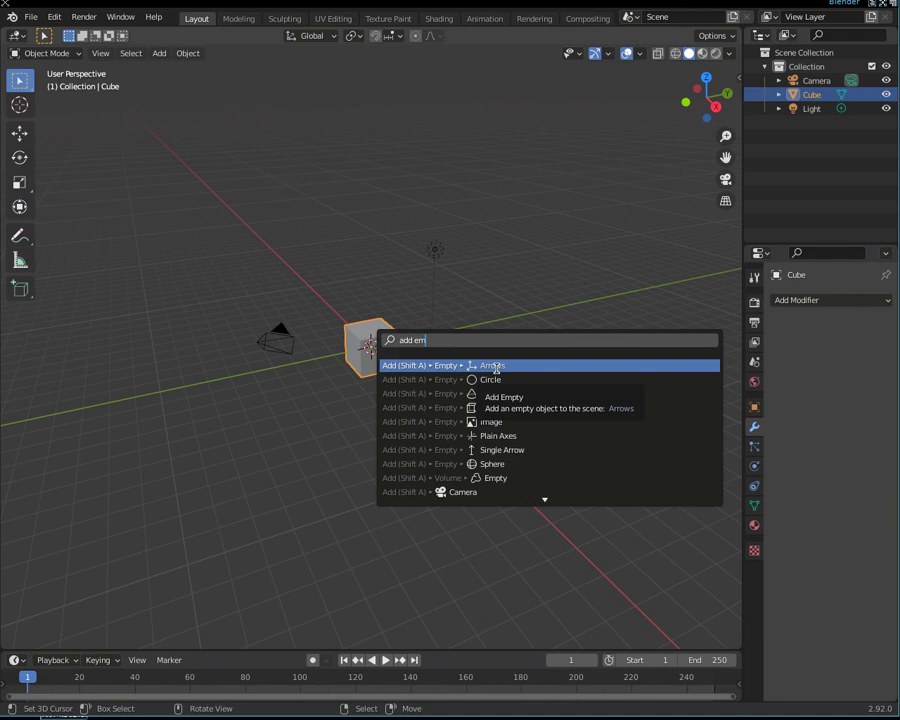
click(495, 366)
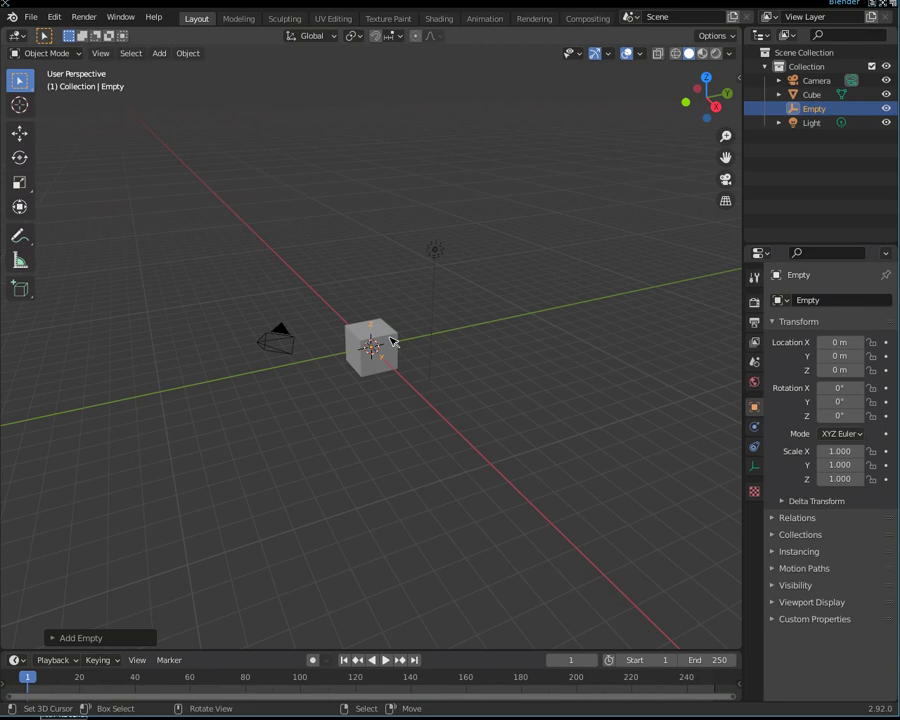
Step: Give the Cube a Mirror modifier with X axis off and the Empty as mirror object
click(391, 342)
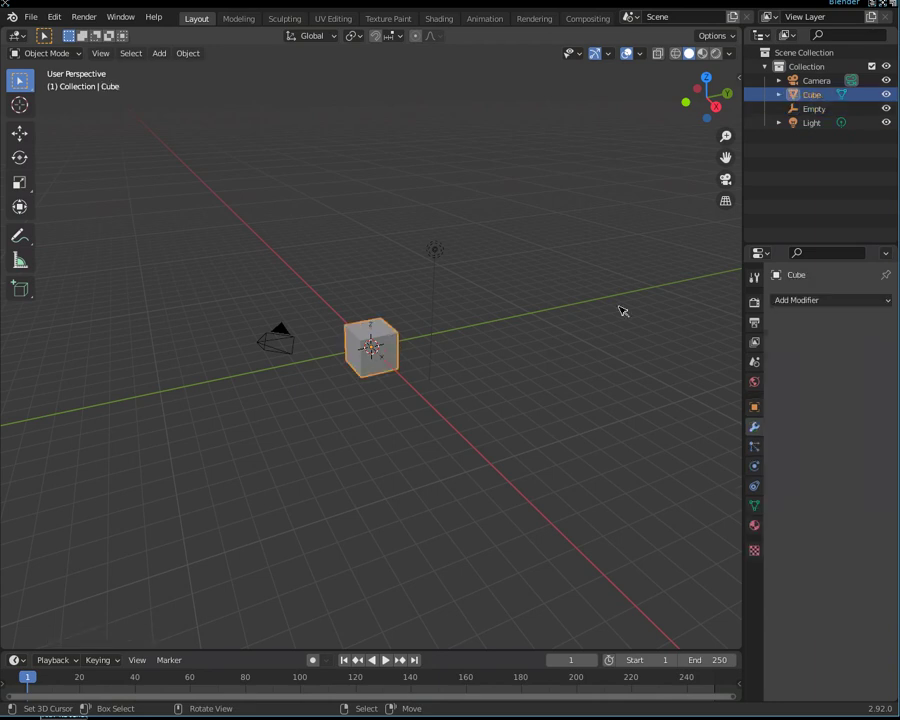
click(847, 300)
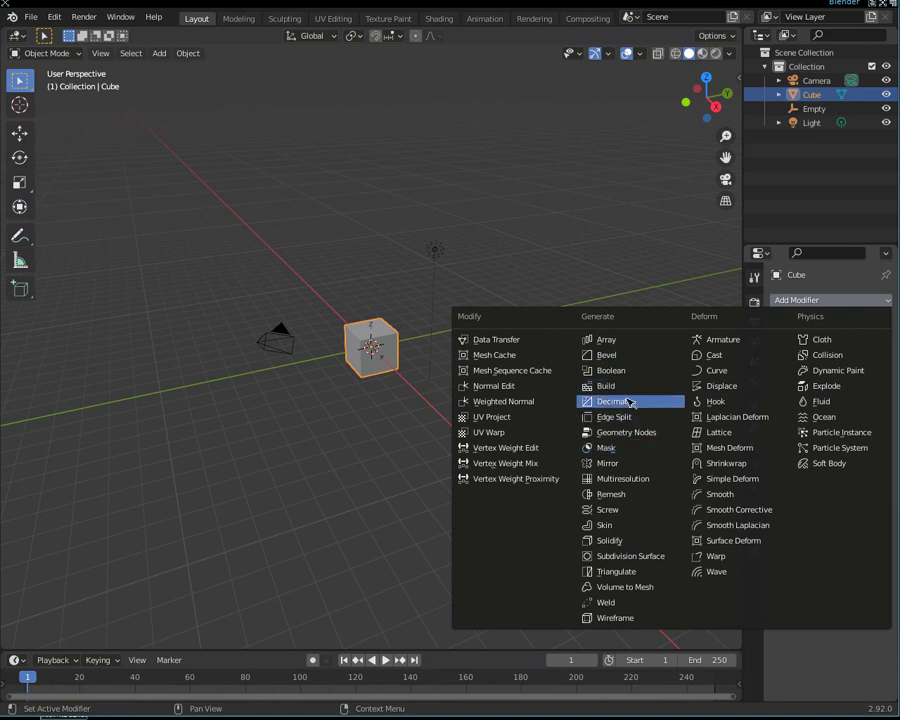
click(630, 465)
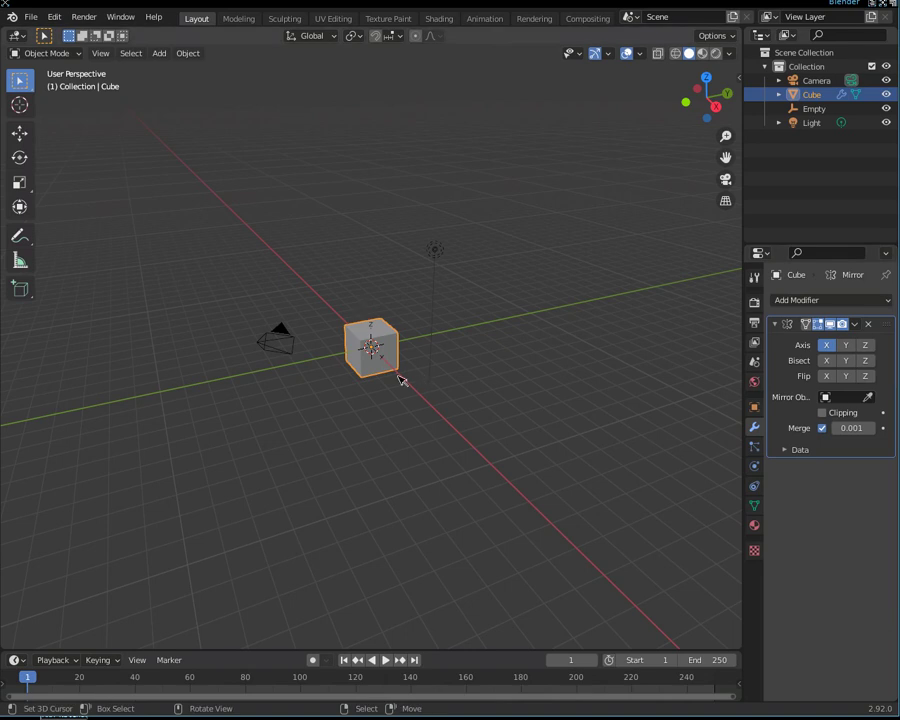
click(833, 346)
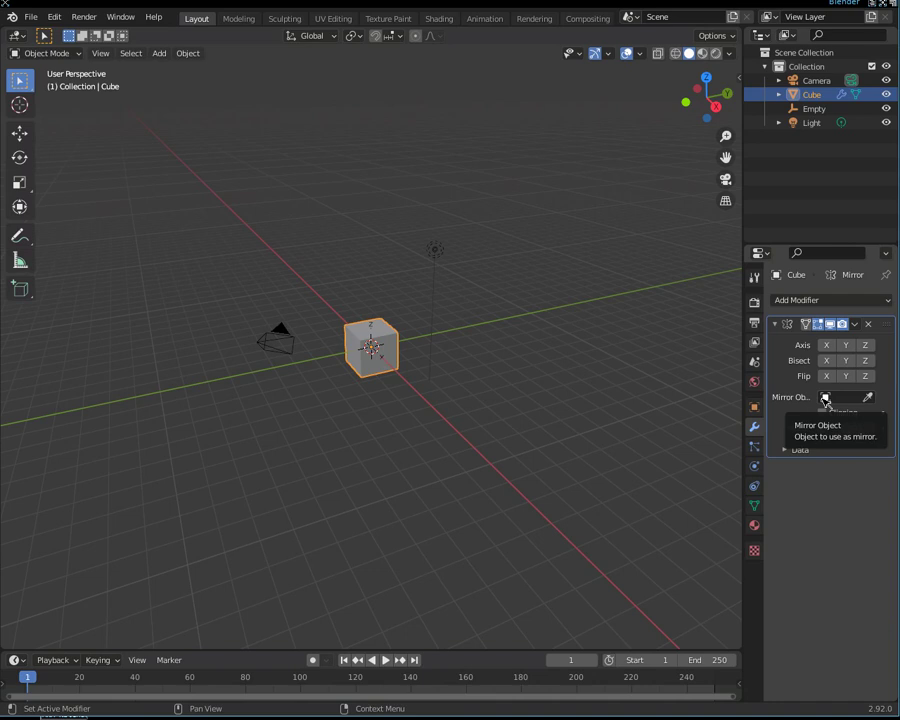
click(825, 398)
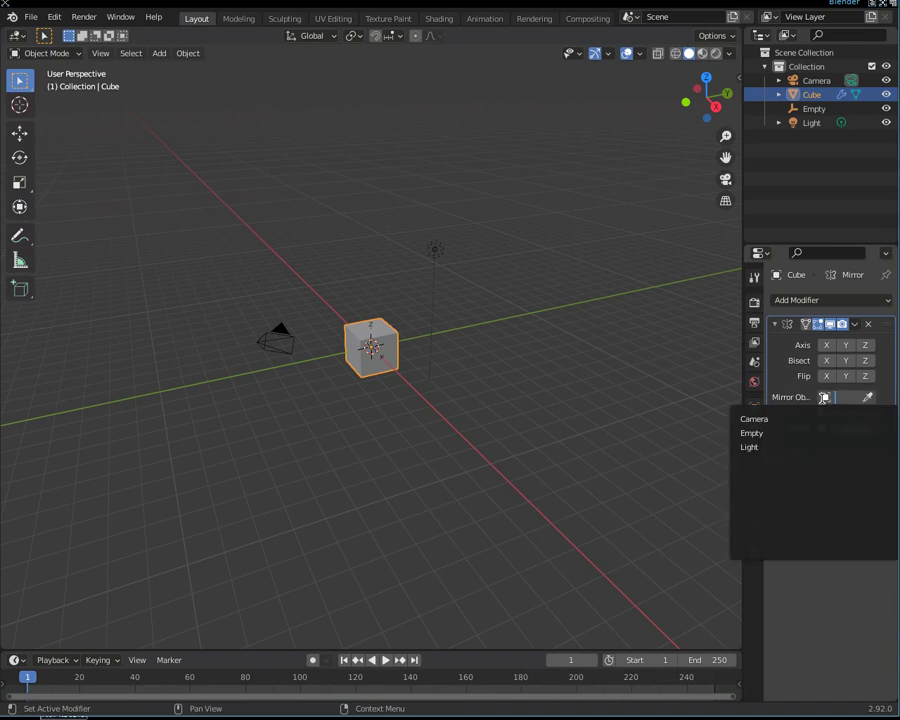
click(775, 433)
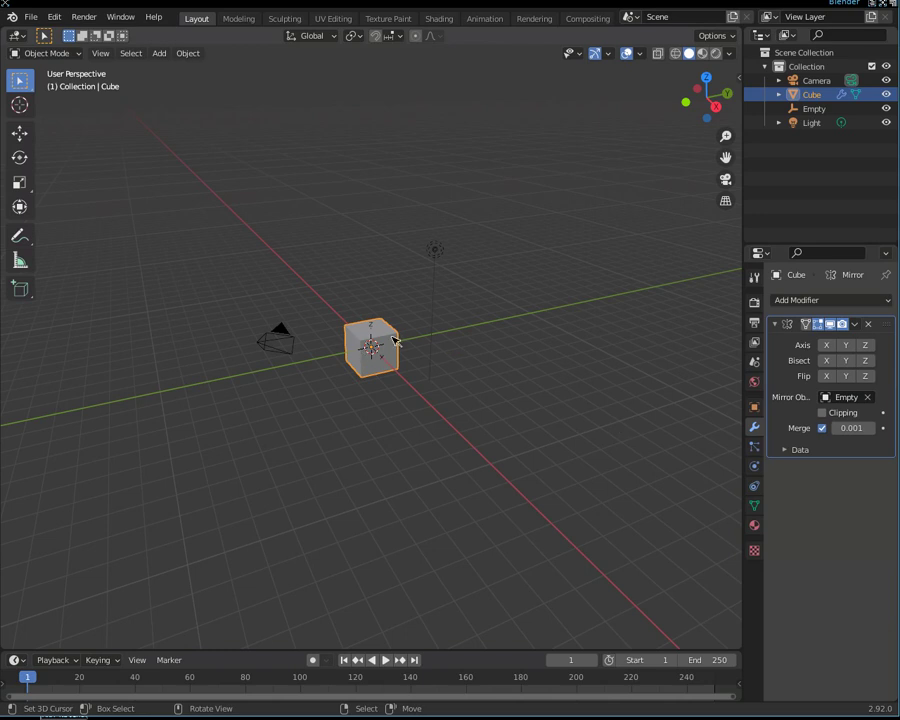
Step: Move the cube left of the origin and re-enable X mirroring across the Empty
key(g)
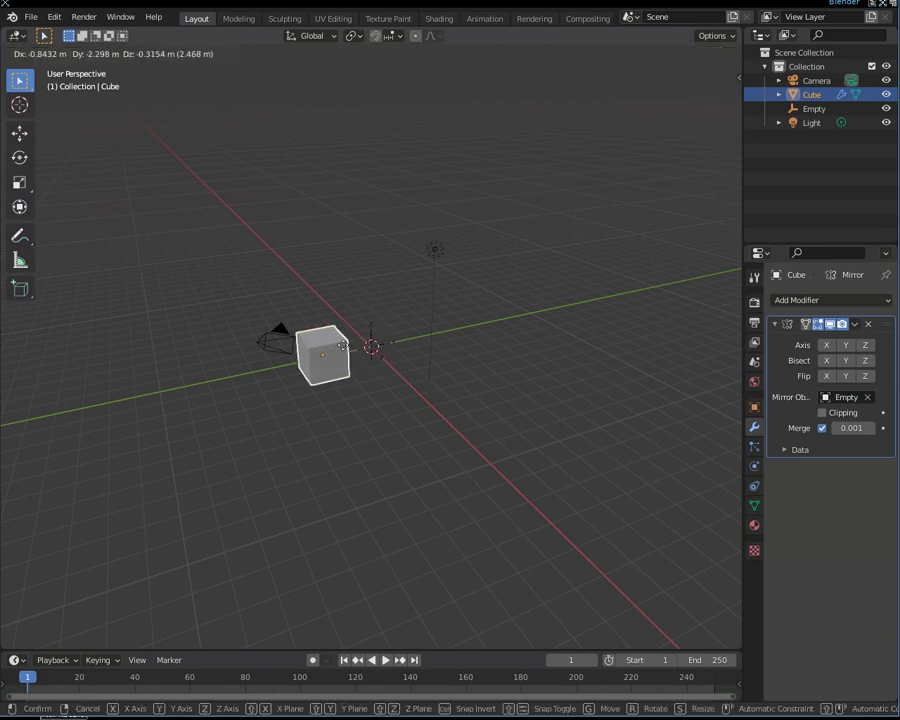
key(Escape)
key(g)
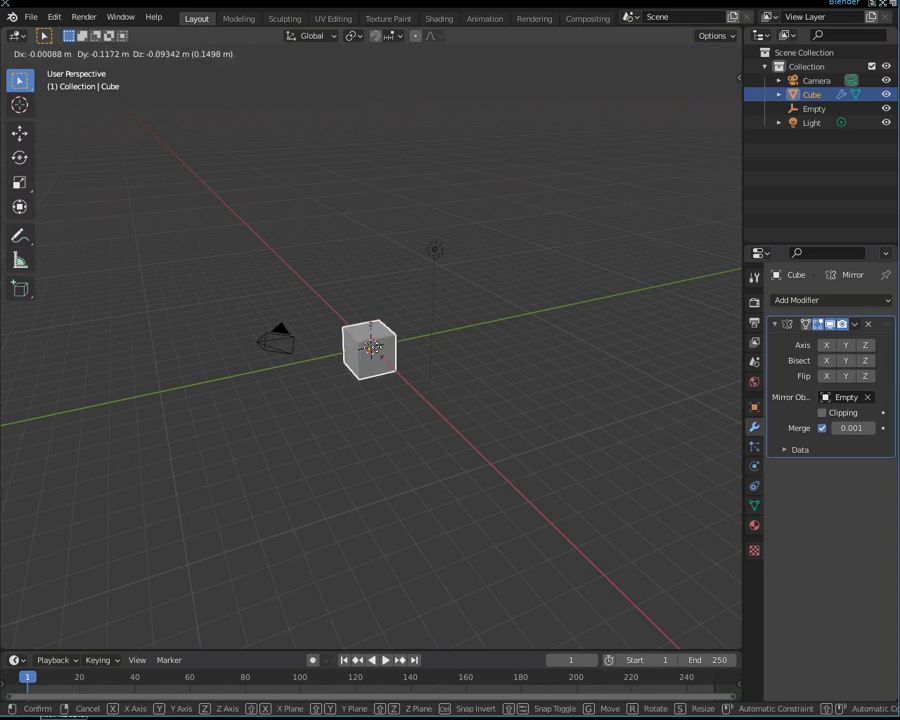
click(394, 334)
click(368, 346)
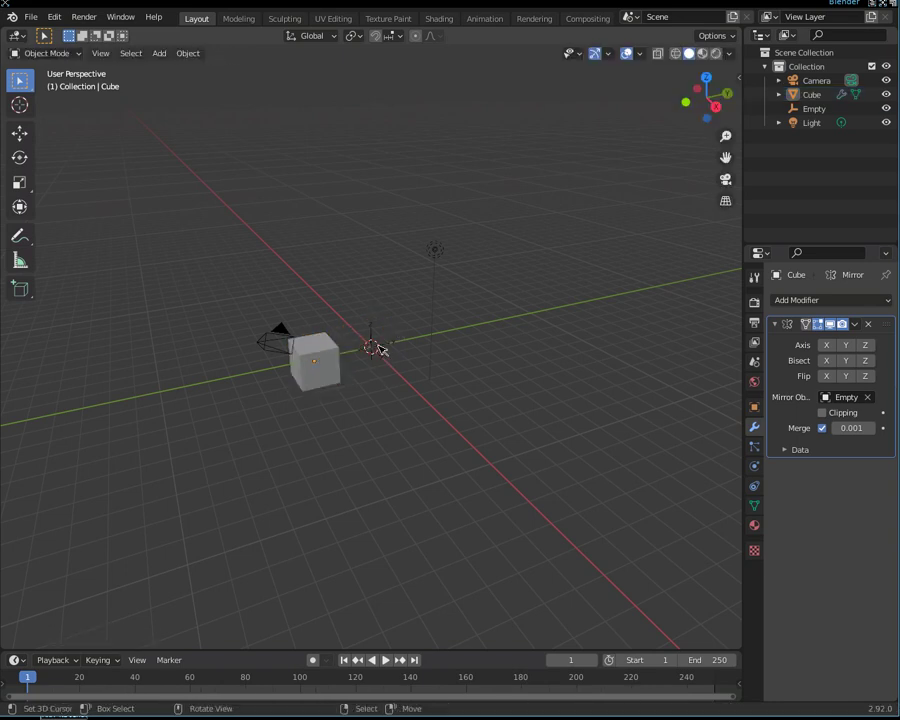
click(370, 344)
click(324, 362)
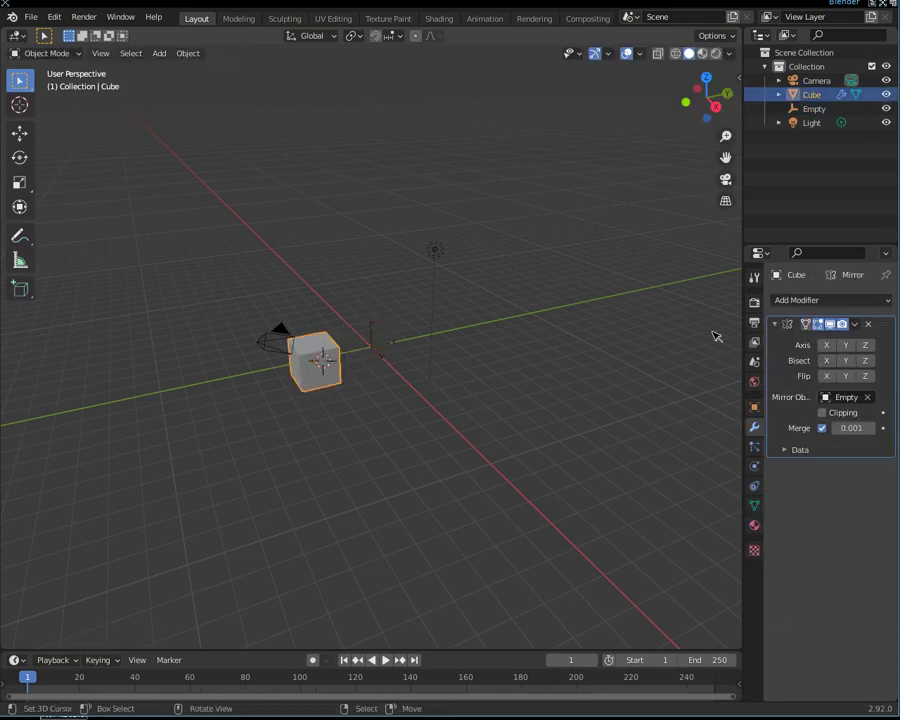
click(829, 346)
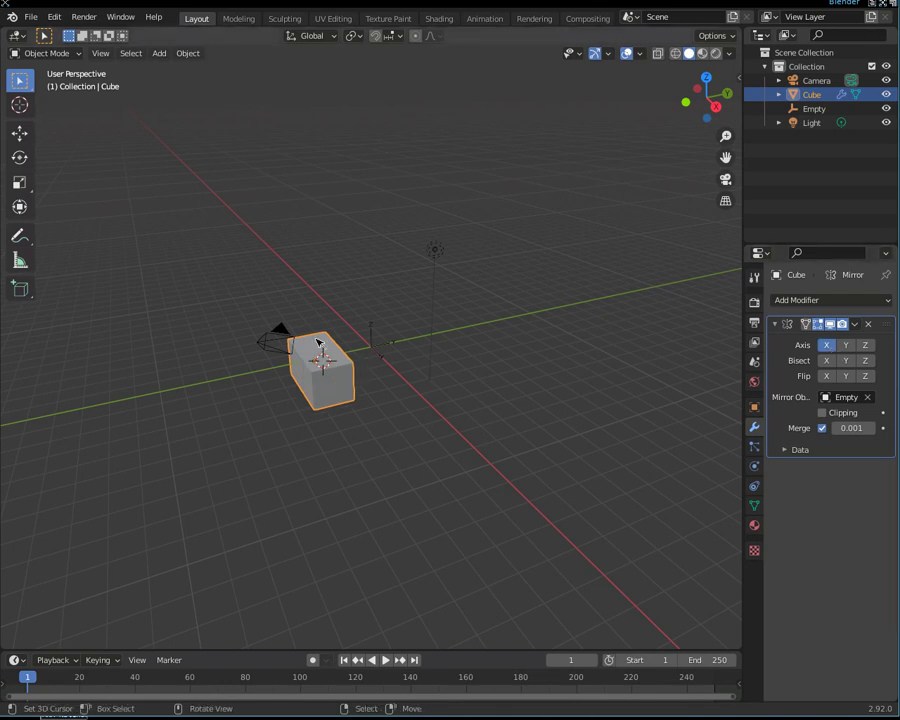
Step: Switch the mirror to Y only and move the resulting cube pair to the left
key(g)
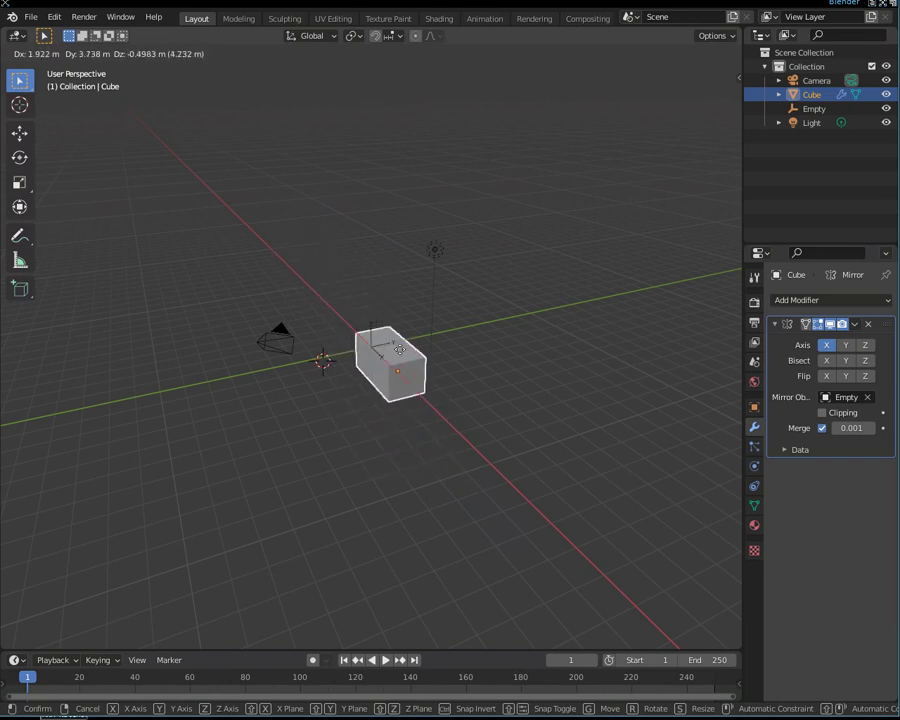
click(322, 226)
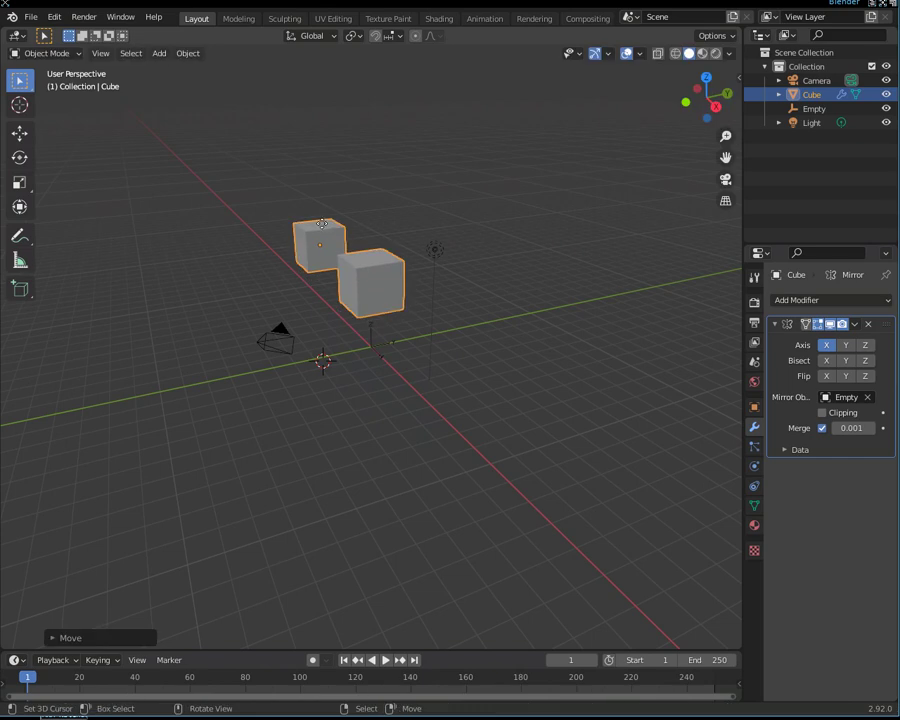
click(845, 344)
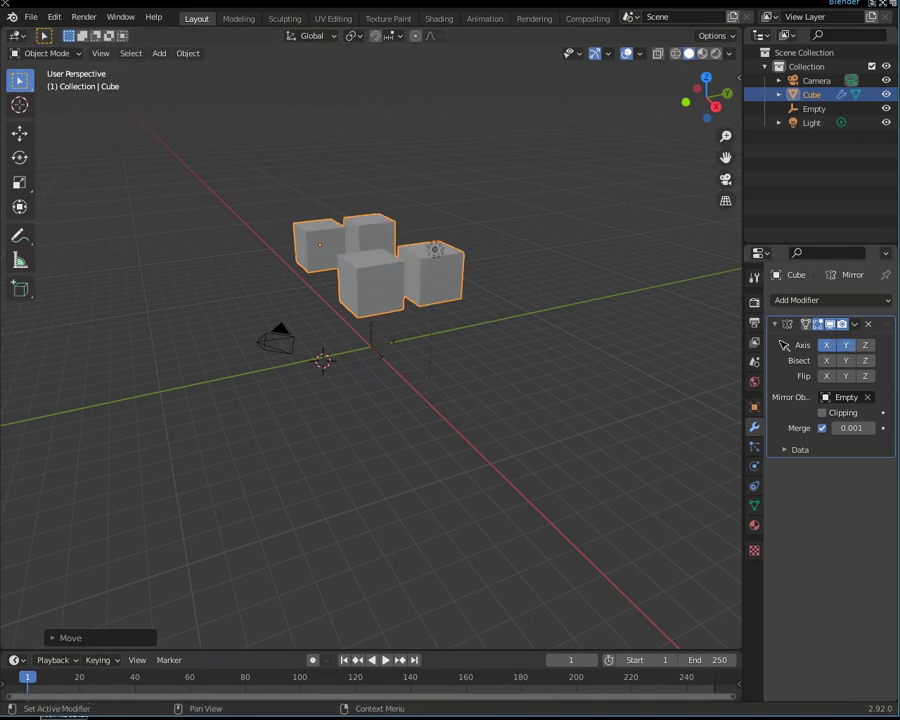
click(826, 344)
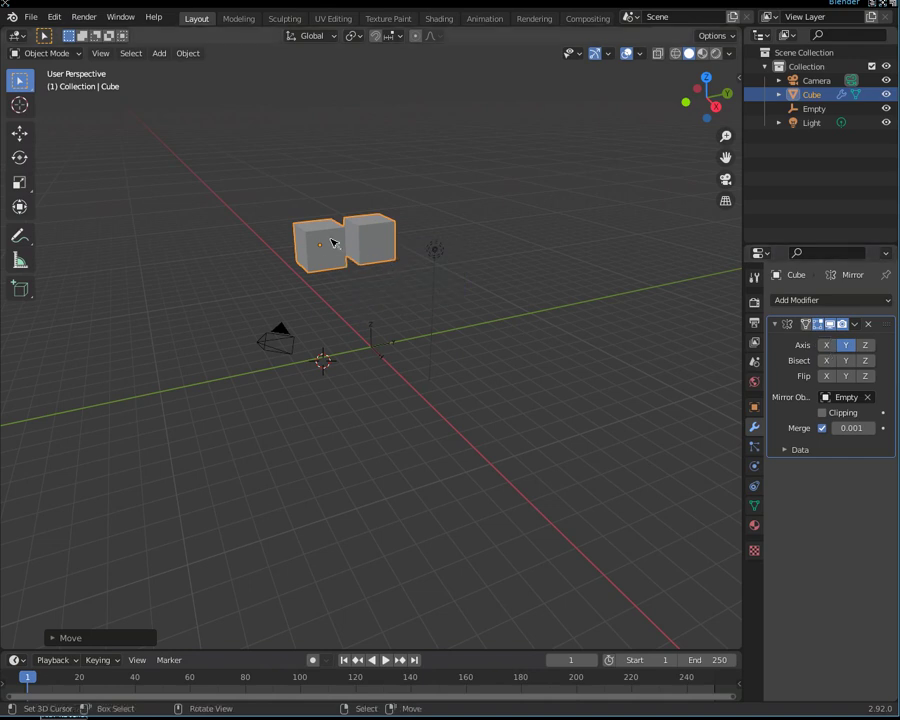
key(g)
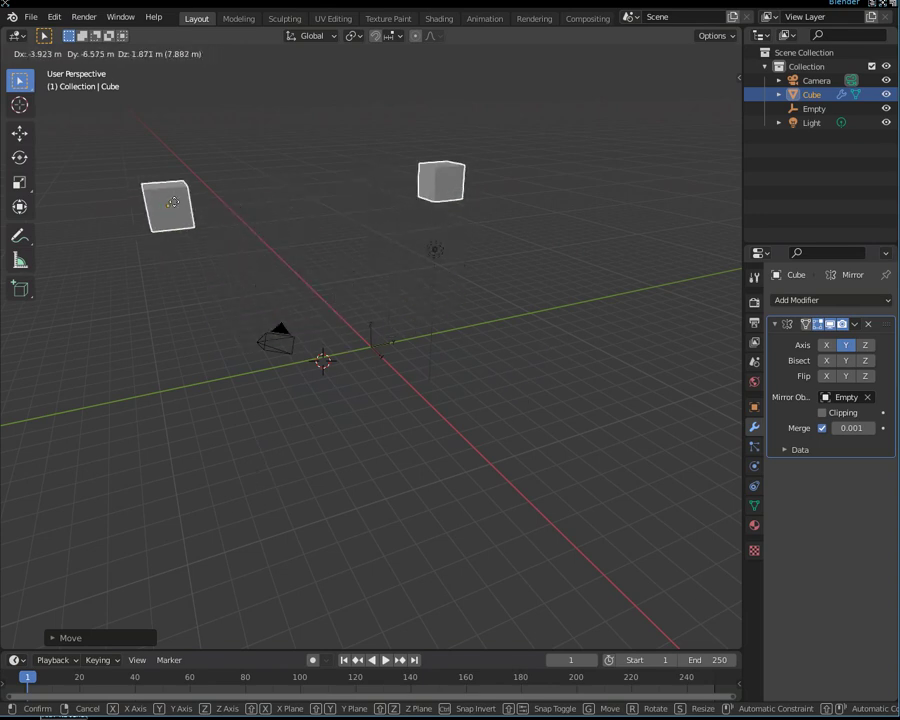
click(168, 205)
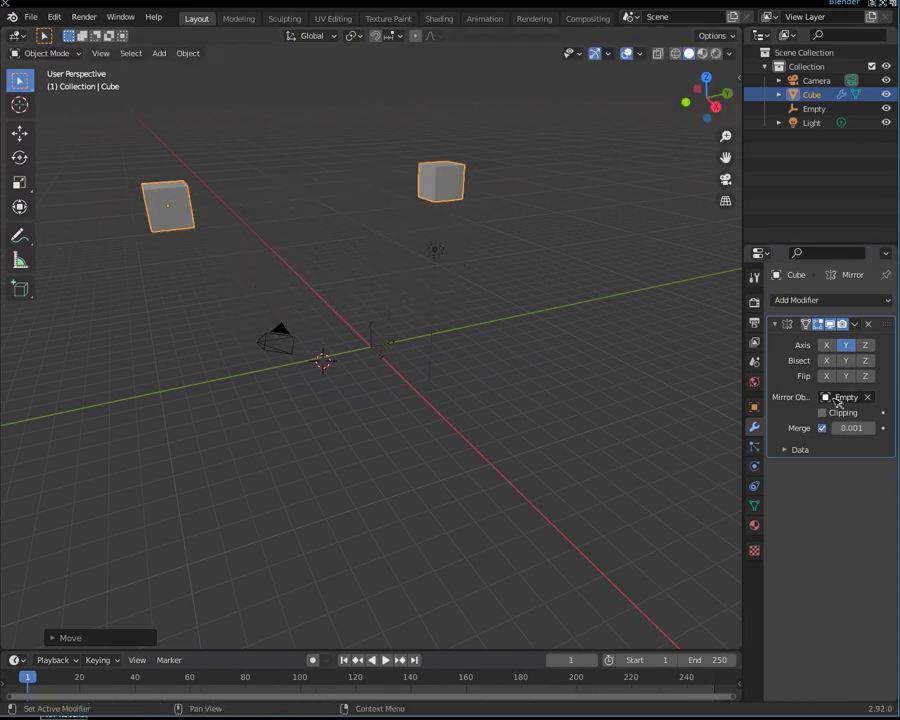
click(378, 350)
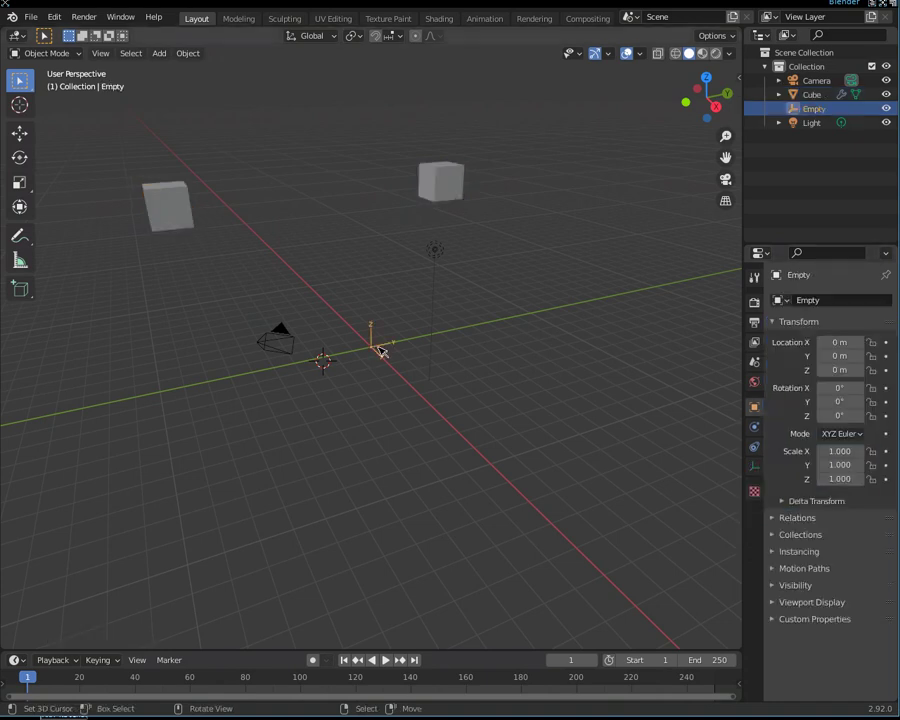
Step: Move the Empty along Y to -4.83 m and reposition the cube pair
key(g)
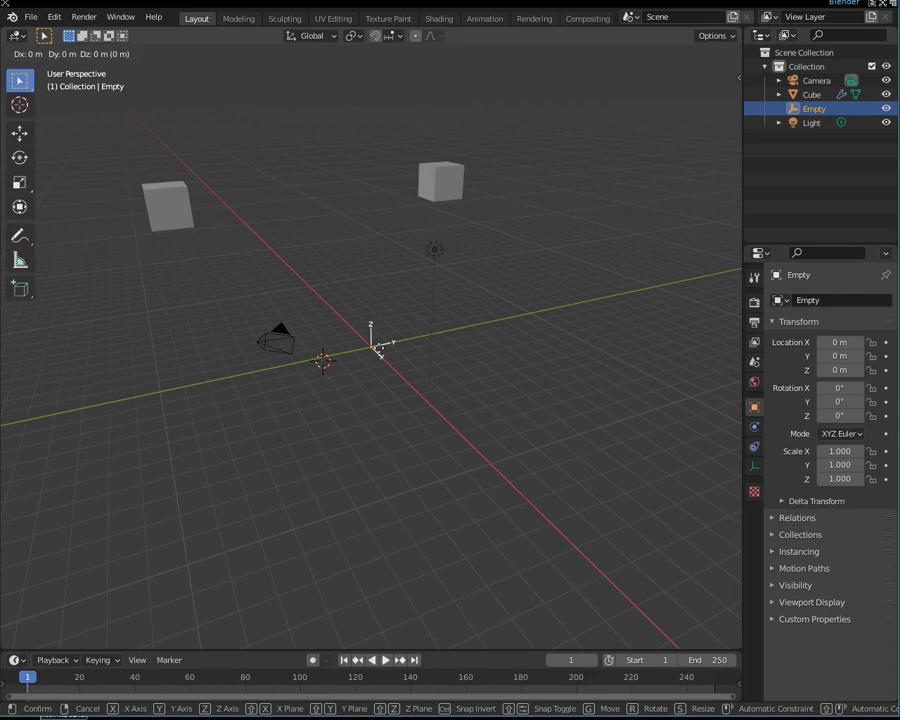
key(y)
click(285, 360)
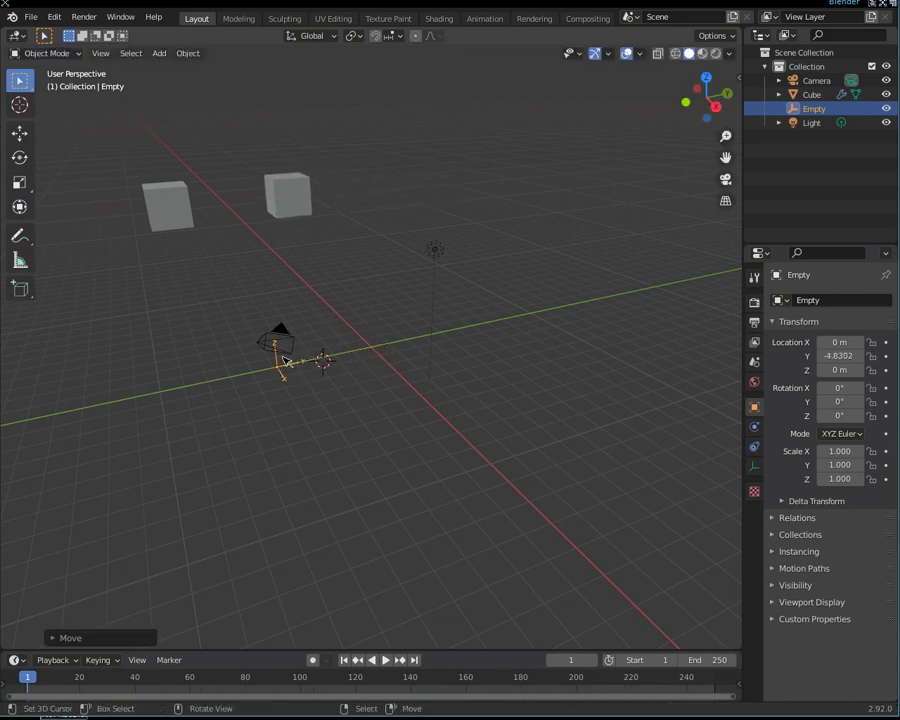
click(178, 214)
key(g)
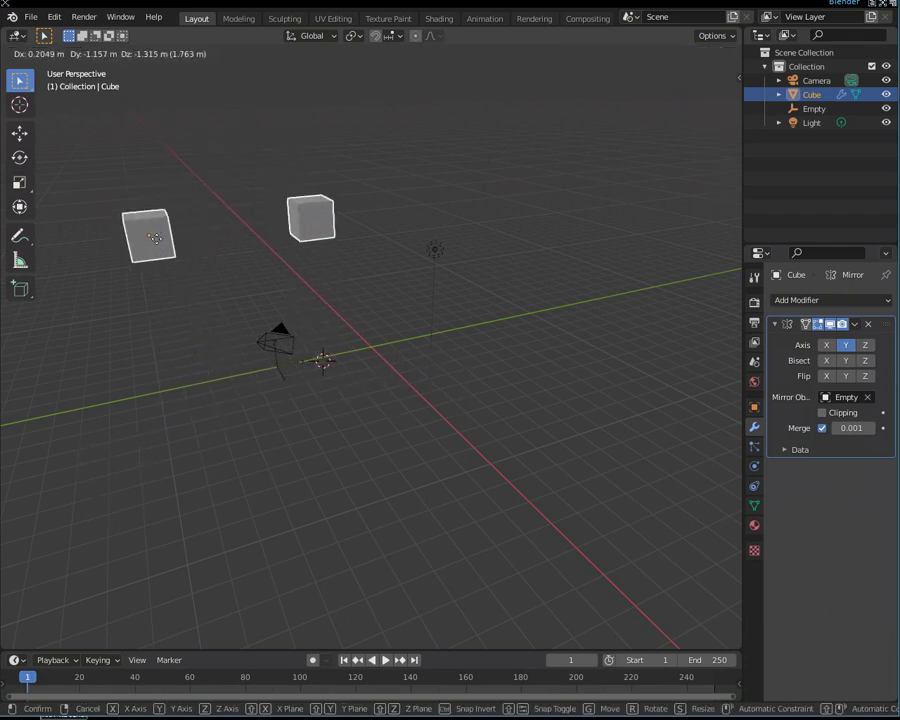
click(157, 262)
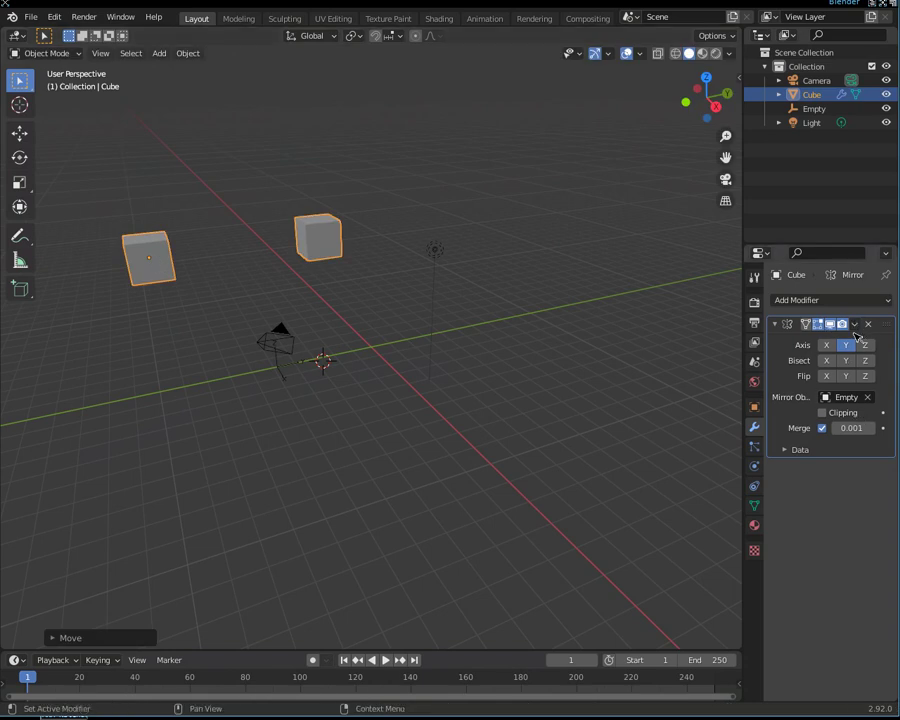
Step: Apply the Mirror modifier so the mirrored copy becomes real geometry
click(855, 325)
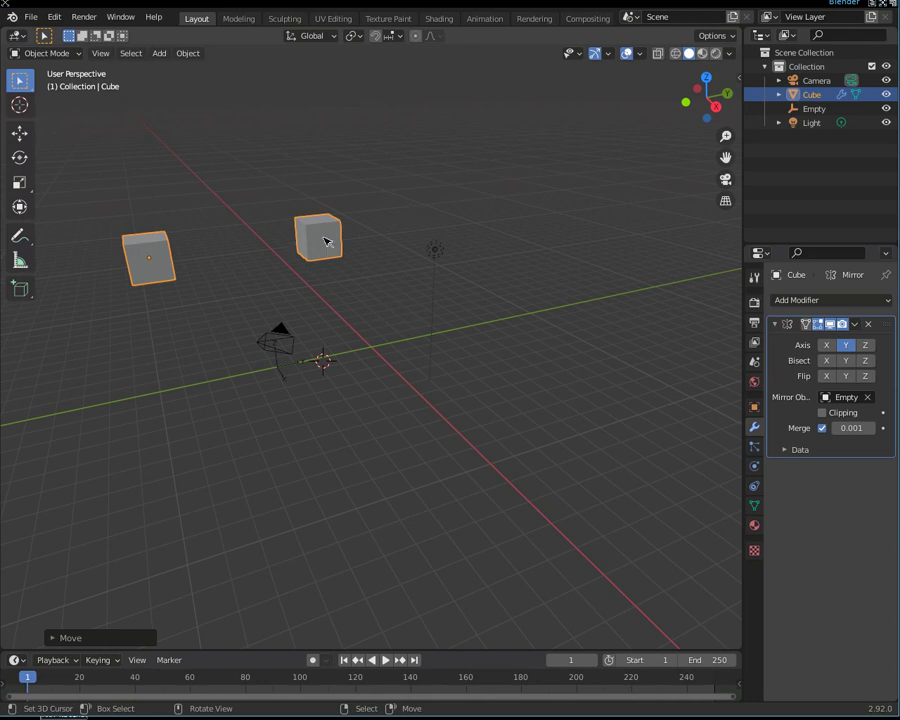
key(b)
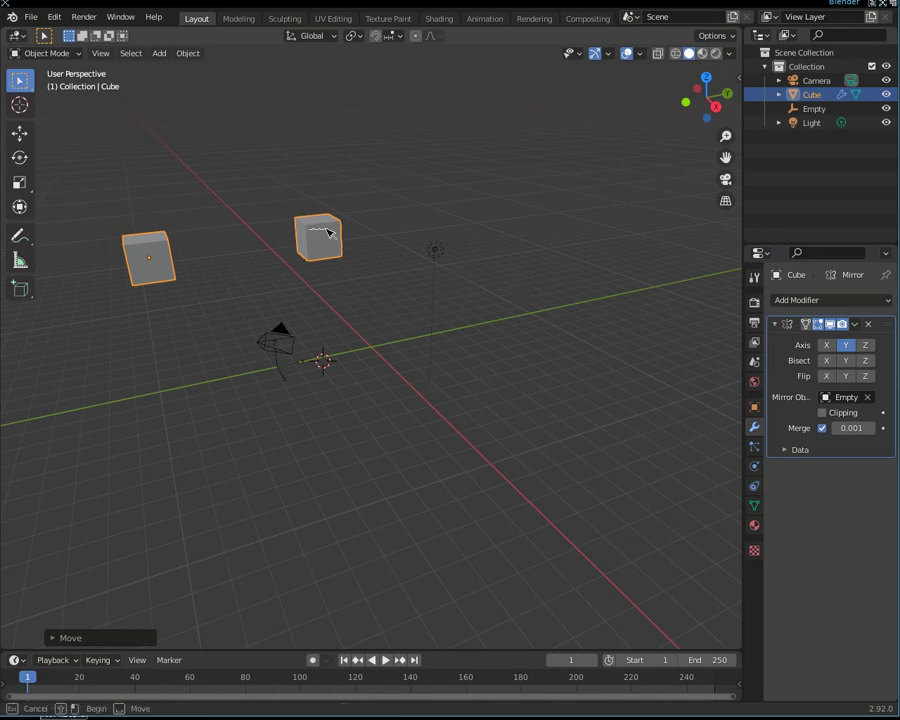
key(Escape)
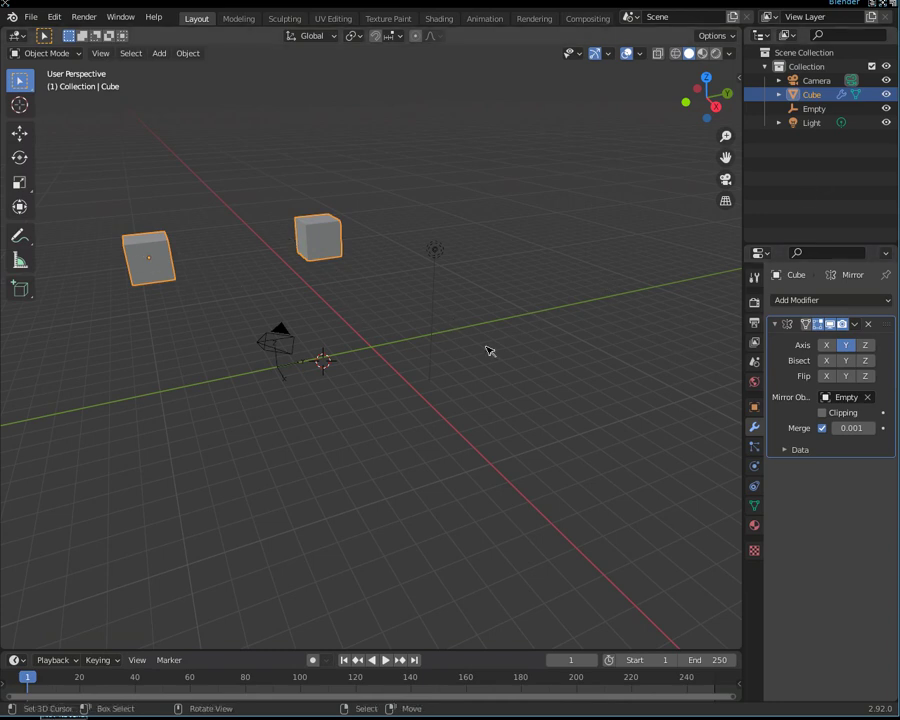
click(855, 324)
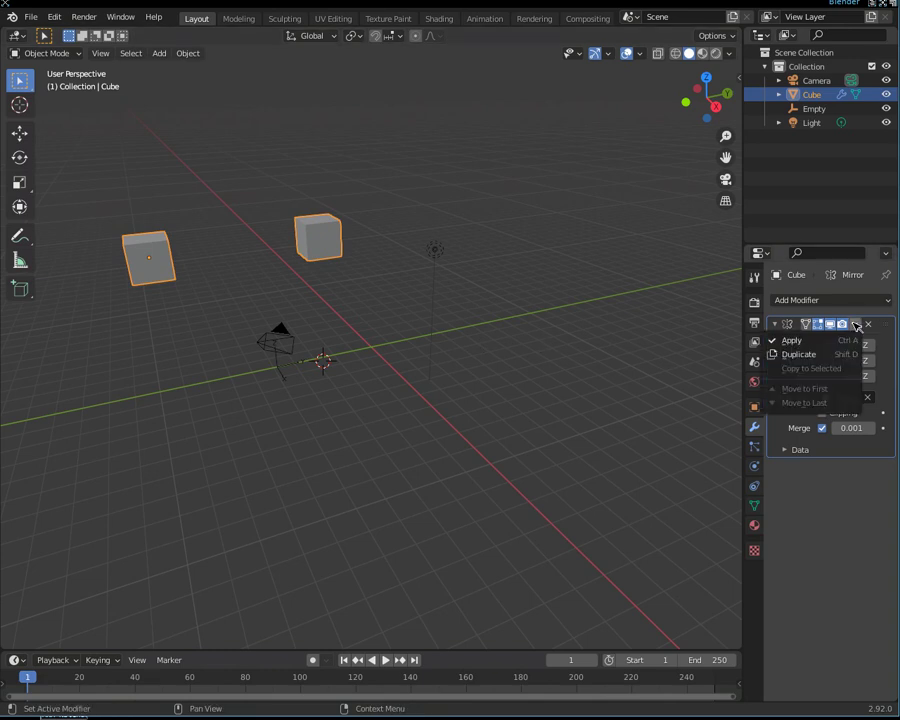
click(834, 343)
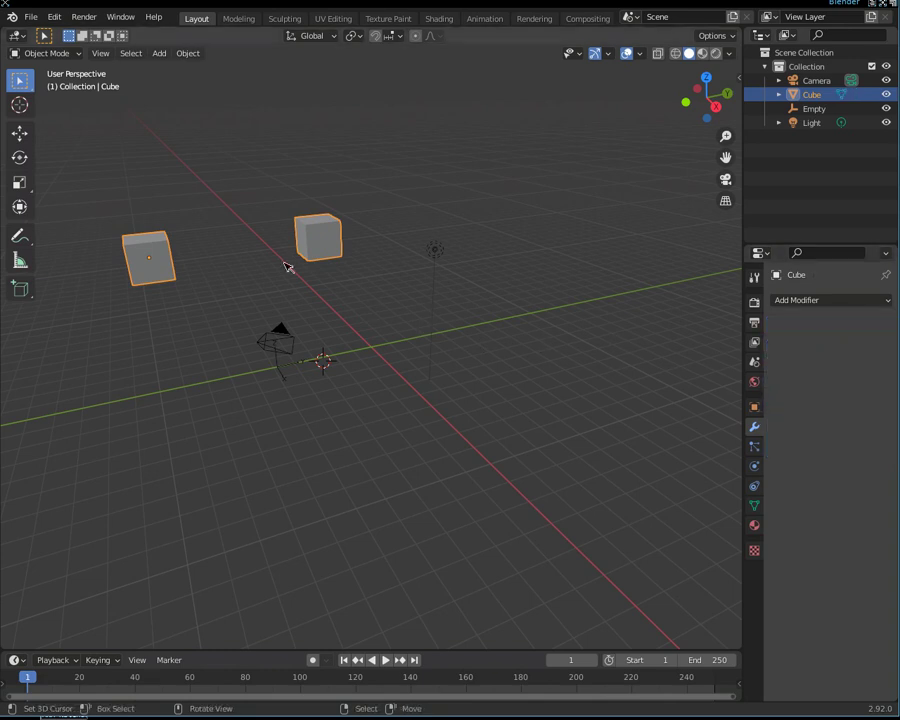
Step: Move both cubes near the scene centre and enter Edit Mode
shift+right_click(198, 244)
shift+click(155, 257)
shift+click(148, 260)
key(g)
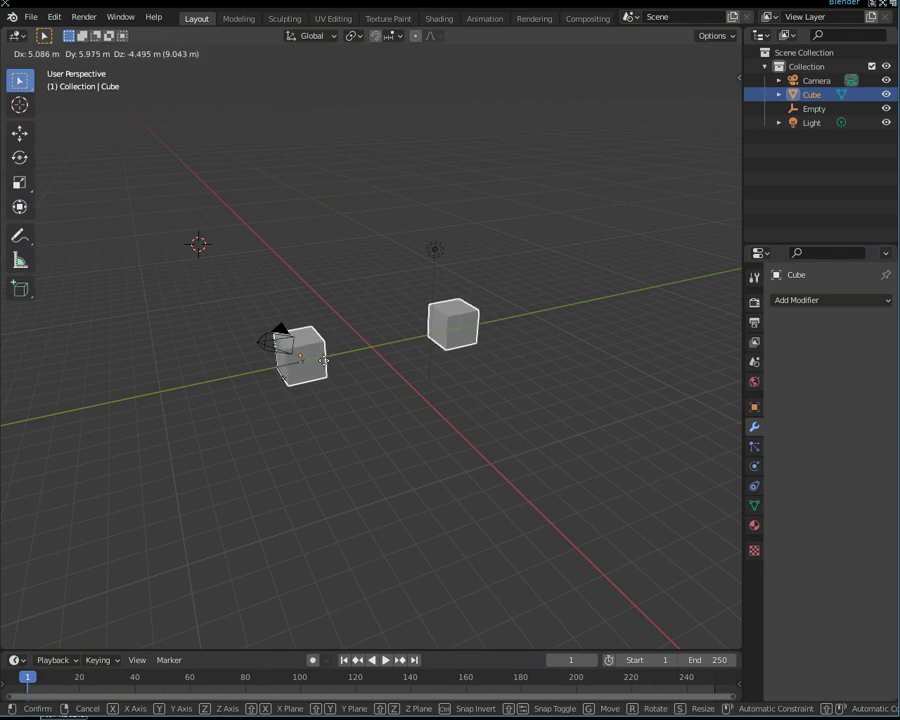
click(388, 352)
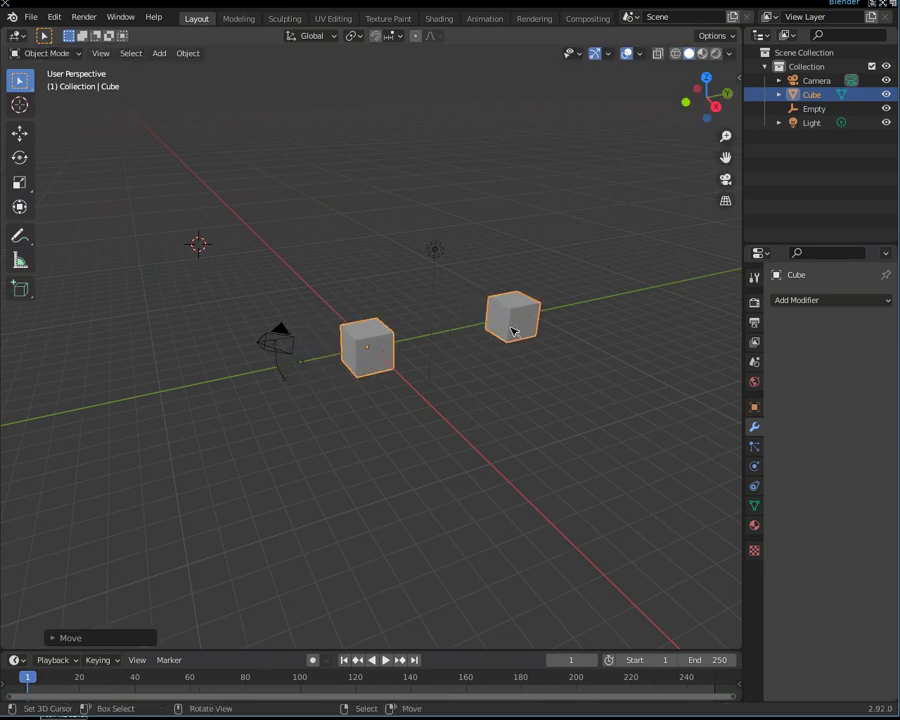
key(Tab)
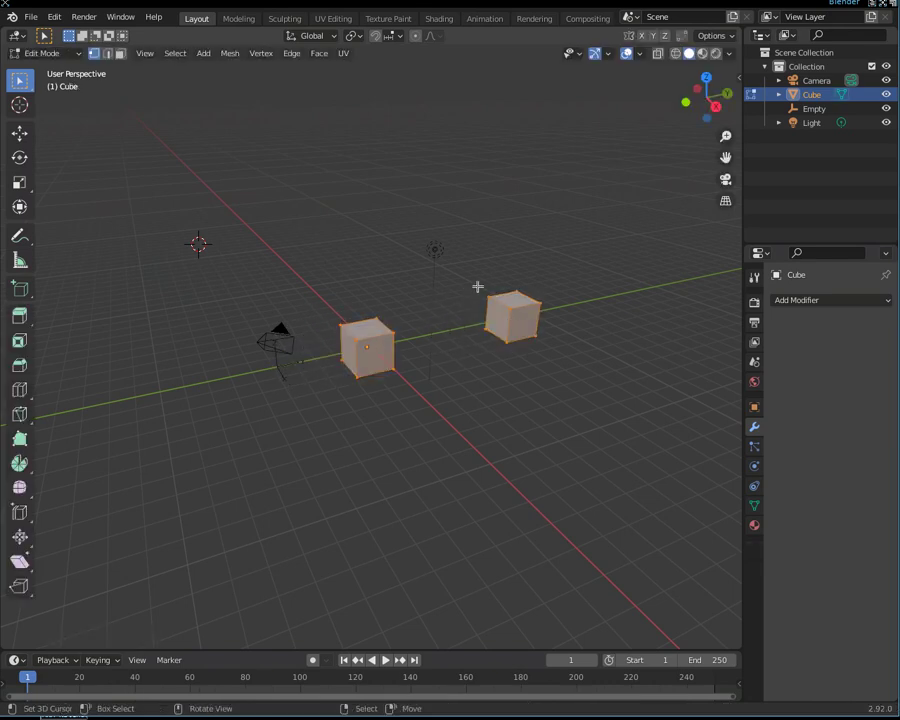
Step: In Edit Mode, clear the selection and box-select the right cube's vertices
key(b)
drag(473, 281, 578, 376)
key(Tab)
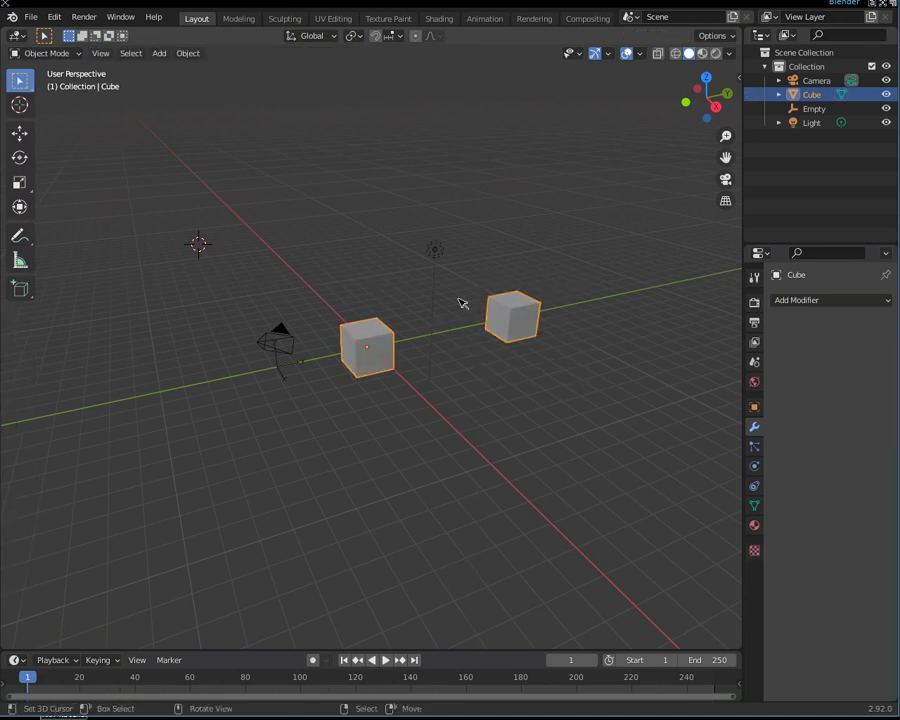
key(Tab)
key(alt)
key(alt+a)
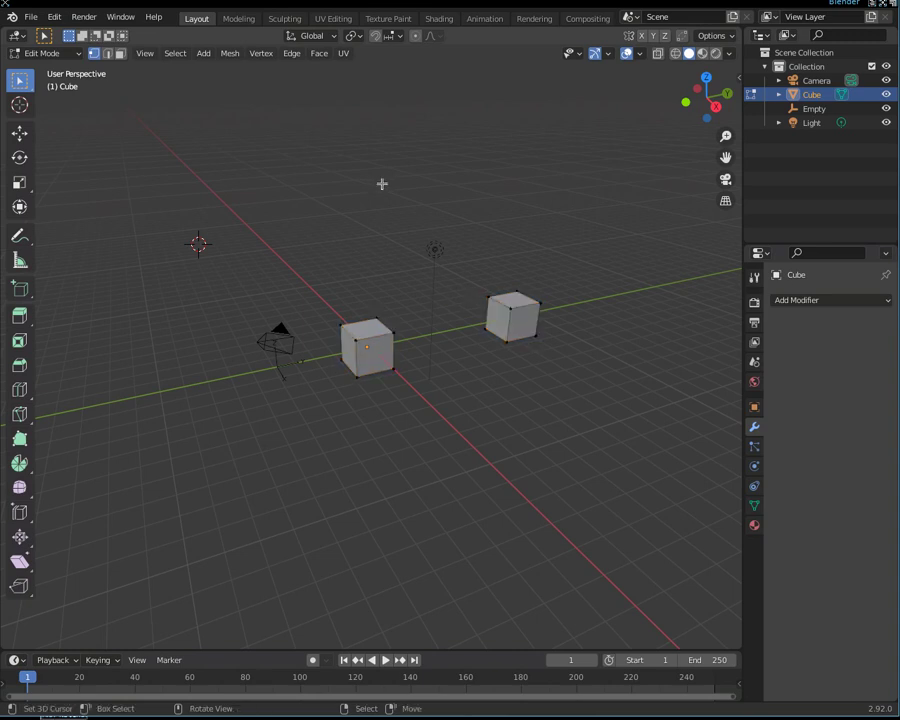
key(b)
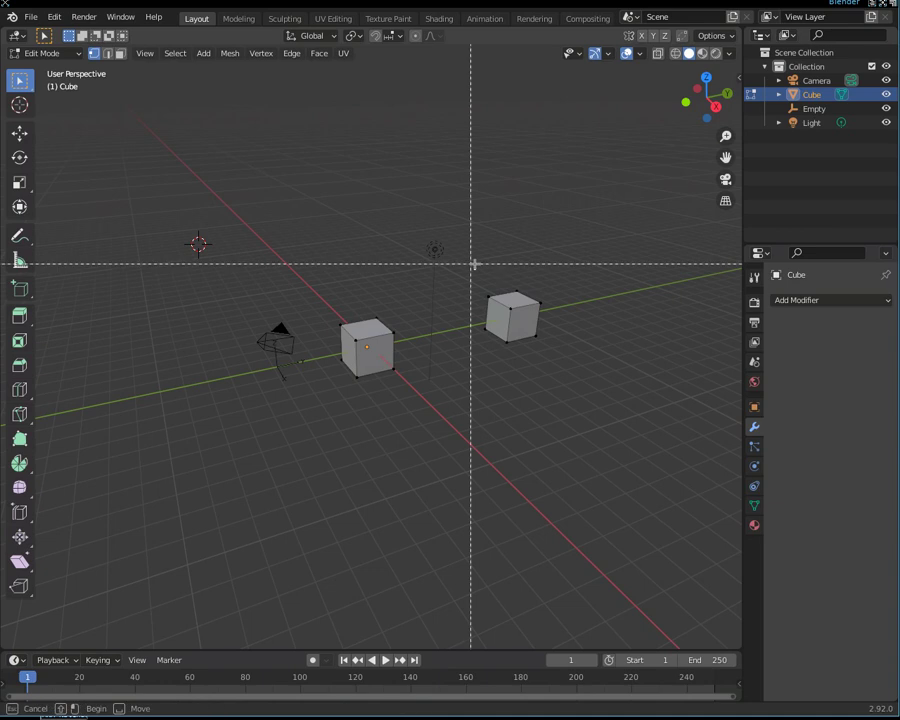
mouse_move(481, 263)
mouse_down()
mouse_move(509, 317)
mouse_move(593, 377)
mouse_up()
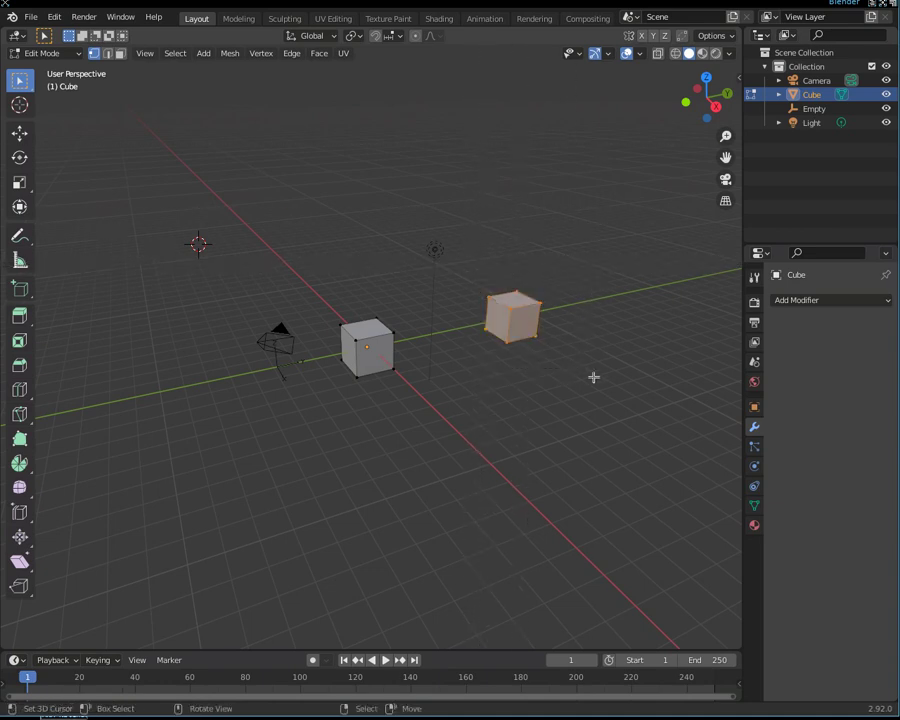
Step: Turn on X-ray, box-select every vertex of the right cube, and delete them as Vertices
click(658, 53)
key(b)
mouse_move(464, 293)
mouse_down()
mouse_move(498, 341)
mouse_move(570, 327)
mouse_up()
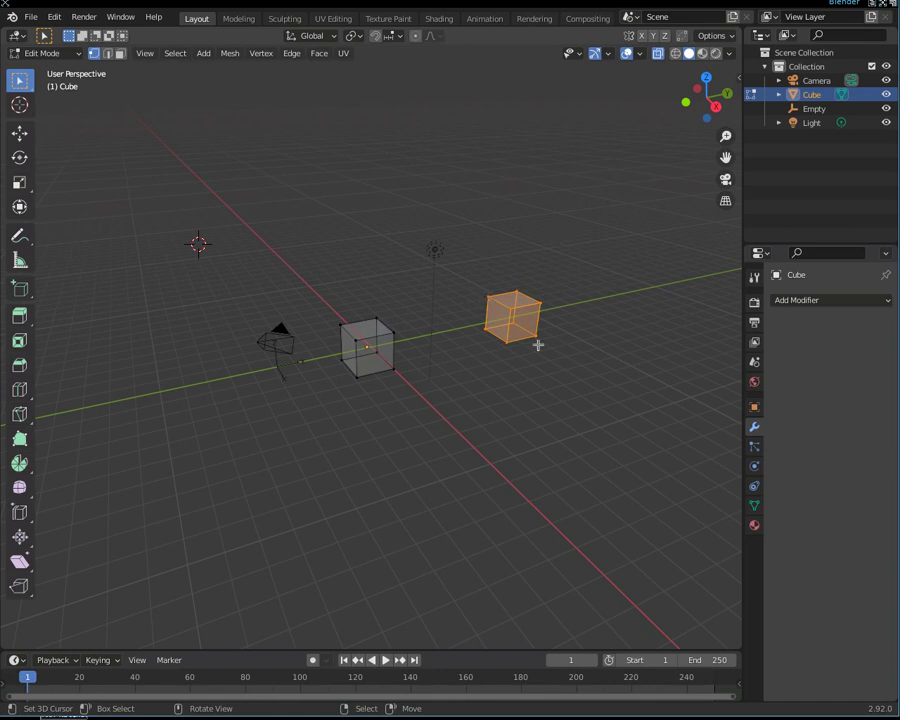
key(x)
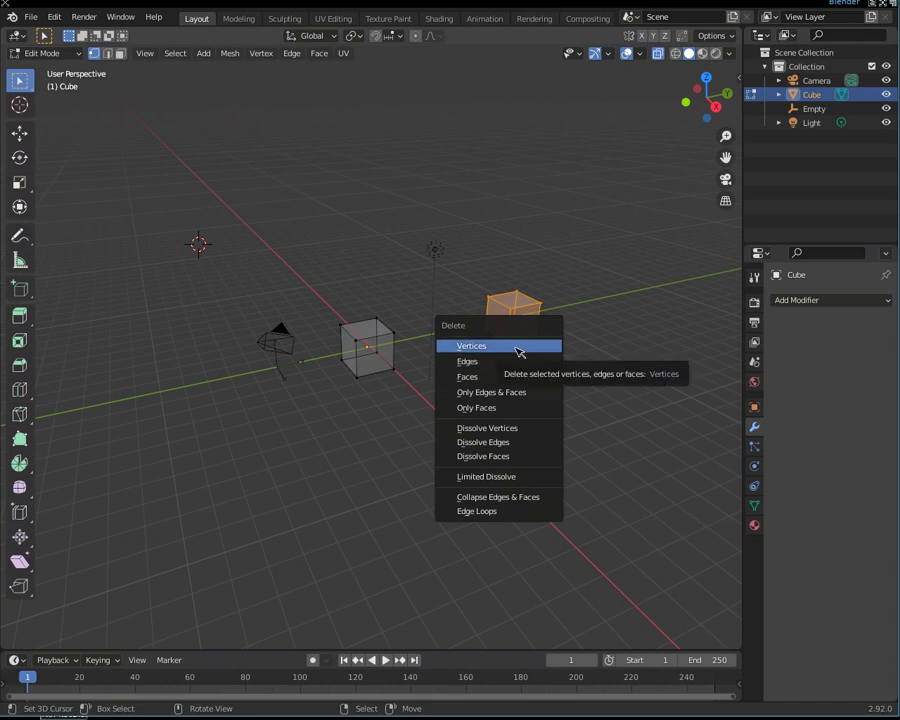
click(518, 350)
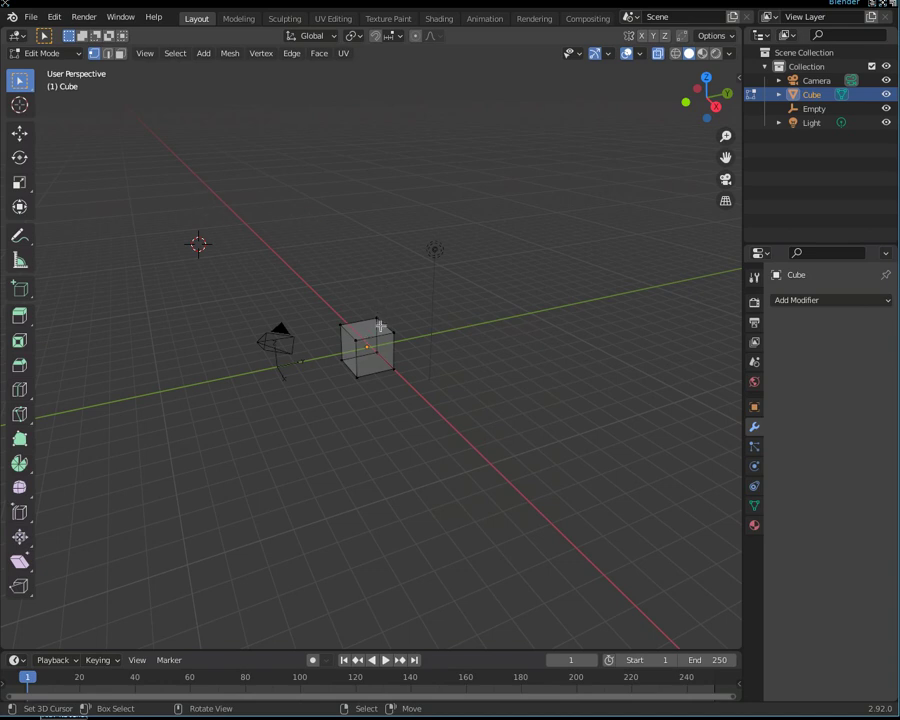
key(F3)
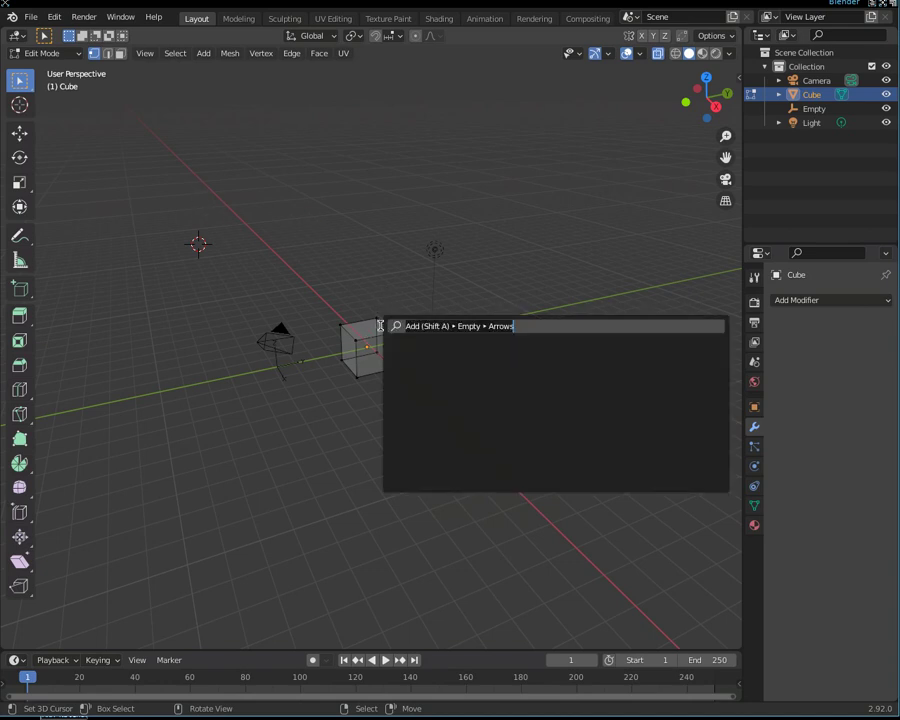
Step: Snap the 3D cursor to the world origin and return to Object Mode
text(snap)
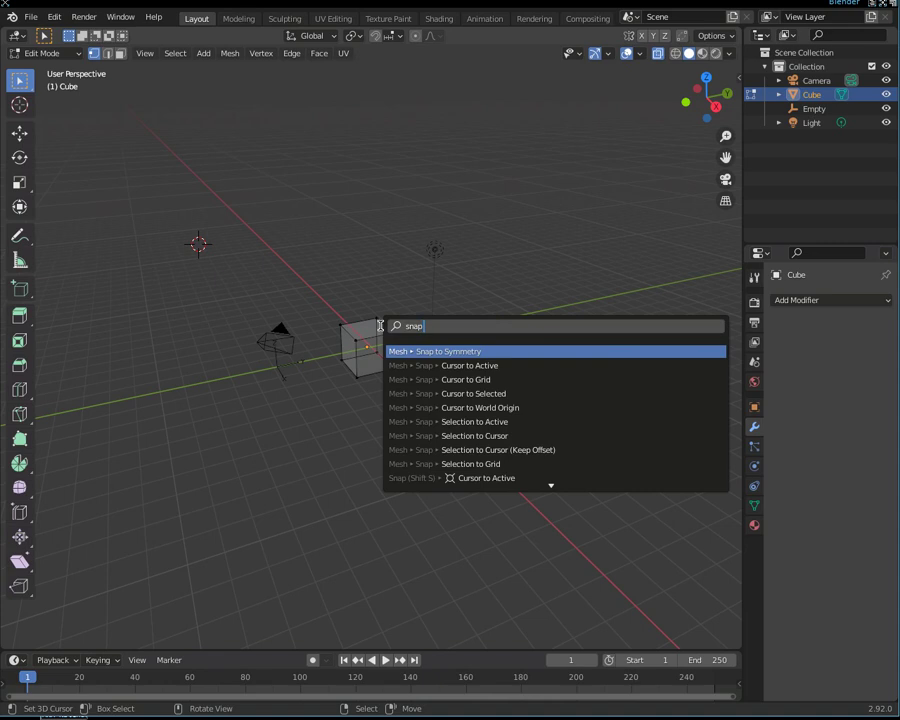
key(Down)
key(Down)
key(Down)
key(Down)
key(Return)
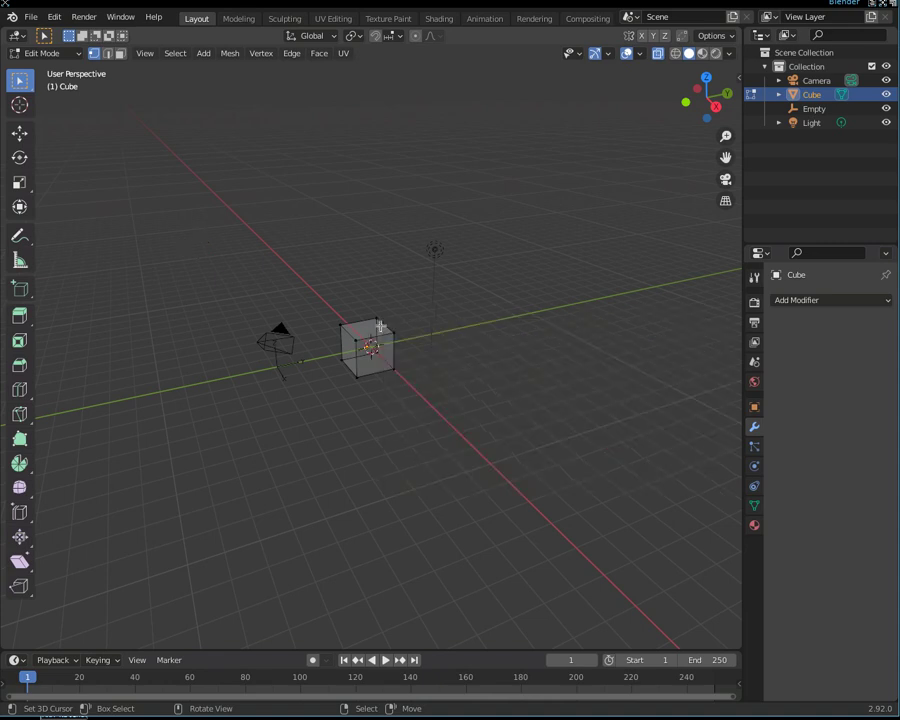
key(F3)
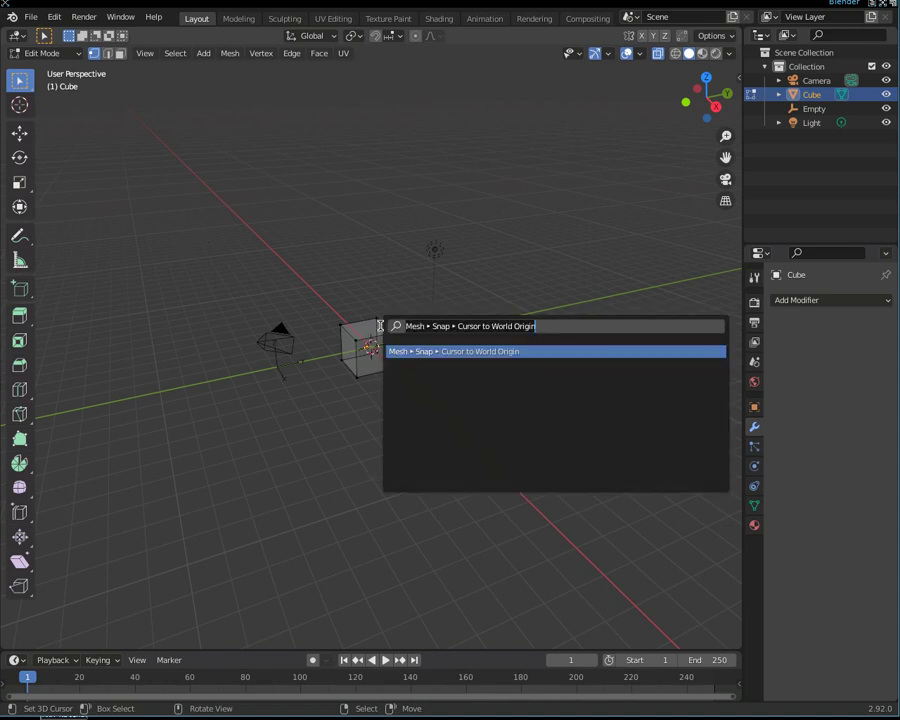
text(a)
key(Escape)
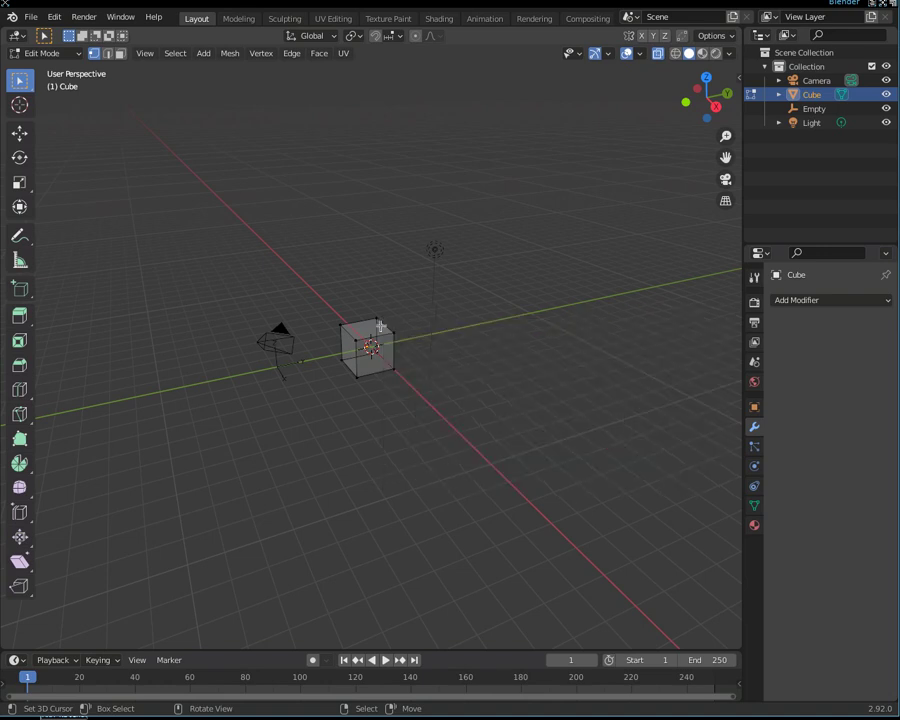
key(Tab)
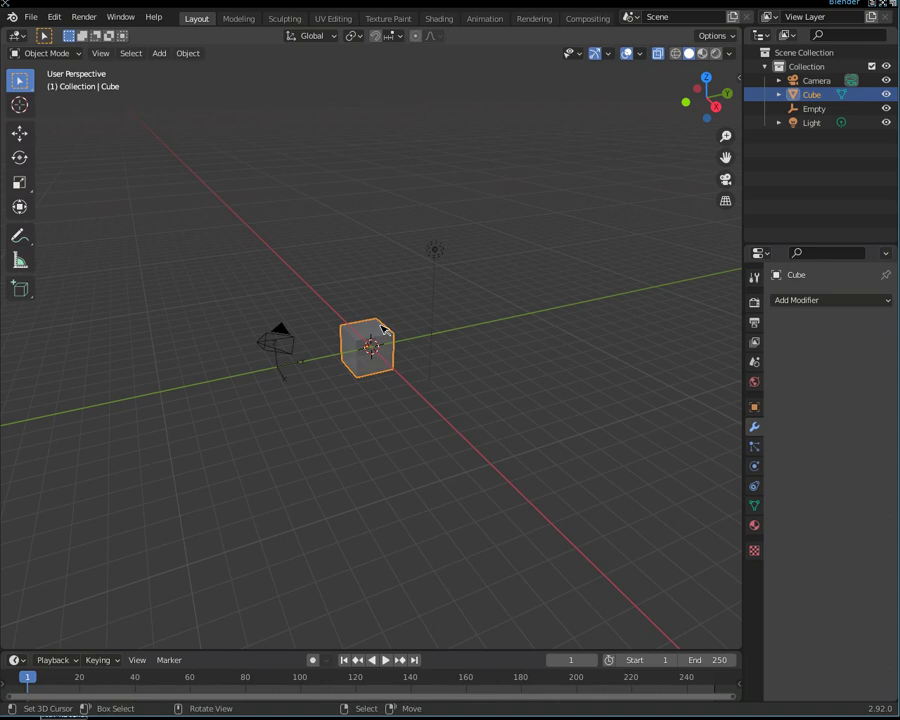
Step: Add a mesh cube at the origin through the 'add cube' search
key(F3)
text(add cube)
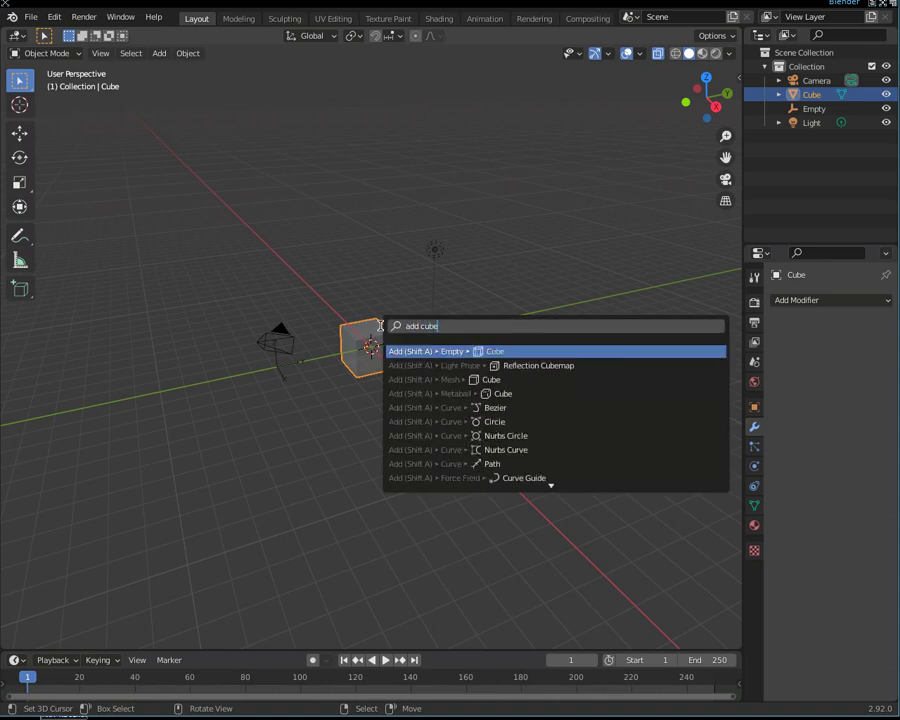
key(Down)
key(Down)
key(Down)
key(Down)
key(Up)
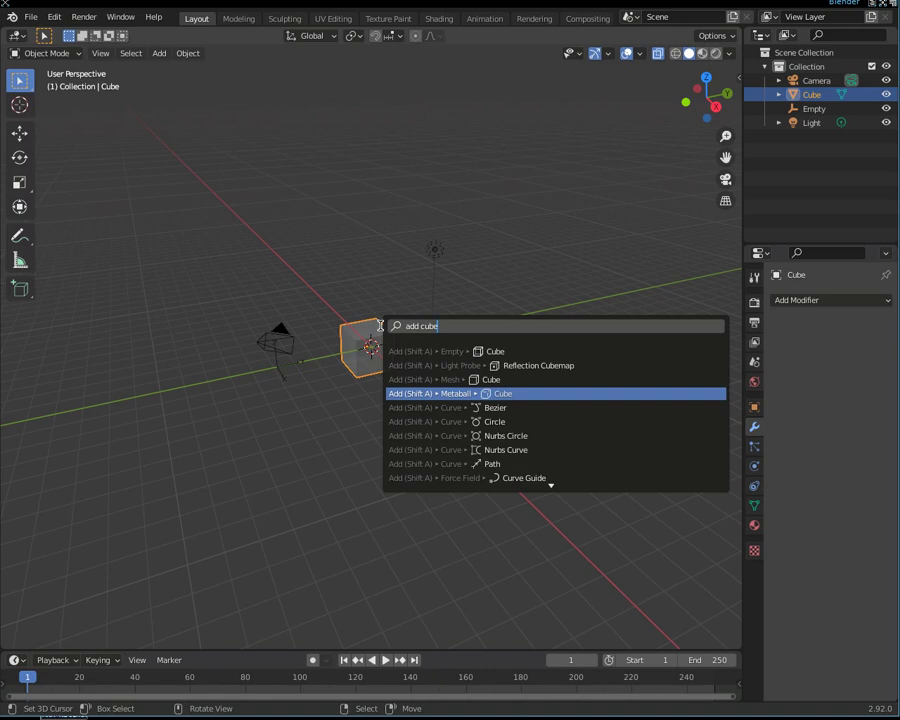
key(Up)
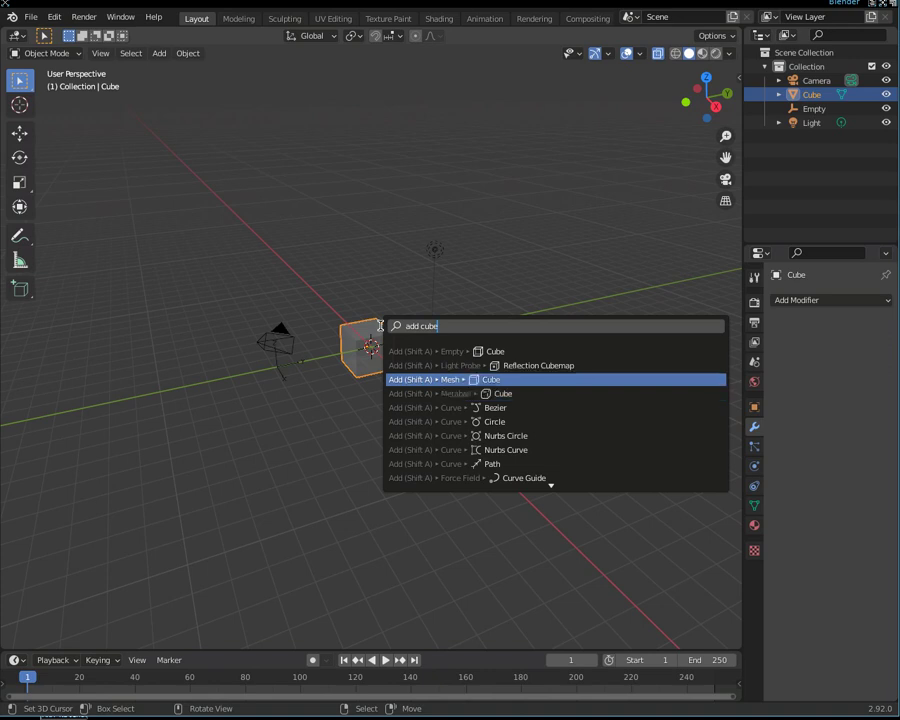
key(Return)
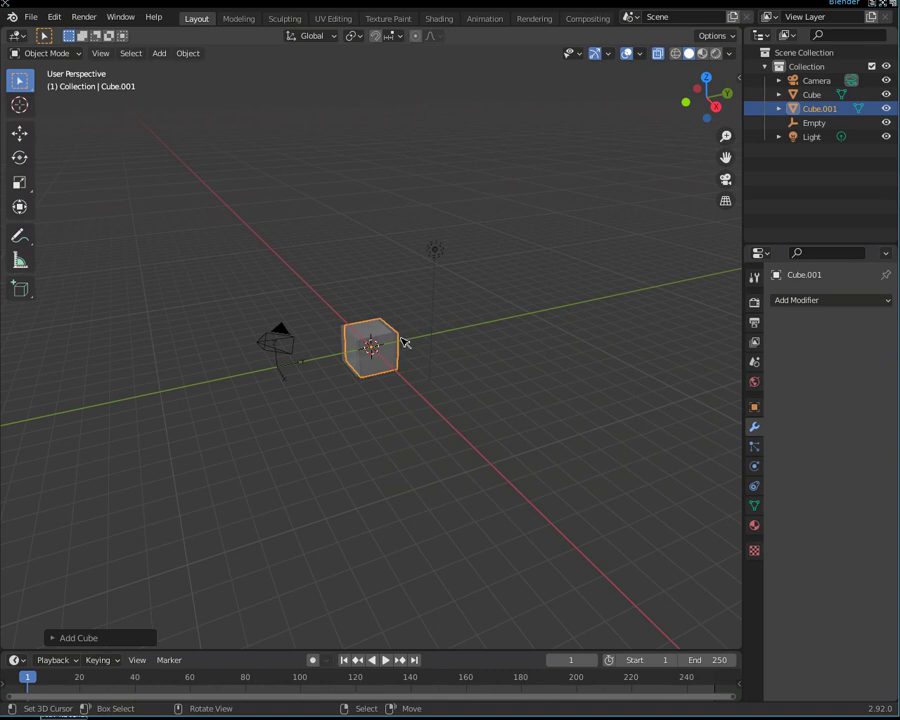
Step: Grab Cube.001 and place it up and to the right, partly overlapping the original Cube
mouse_move(450, 406)
middle_down()
mouse_move(496, 426)
mouse_move(372, 466)
middle_up()
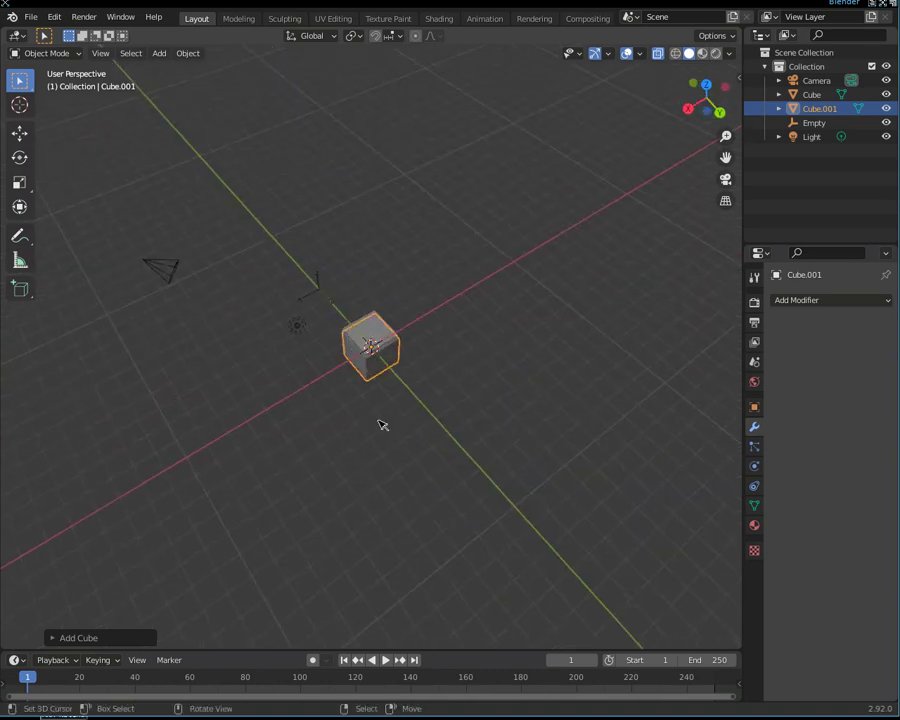
scroll(382, 425, up, 5)
middle_drag(426, 410, 457, 332)
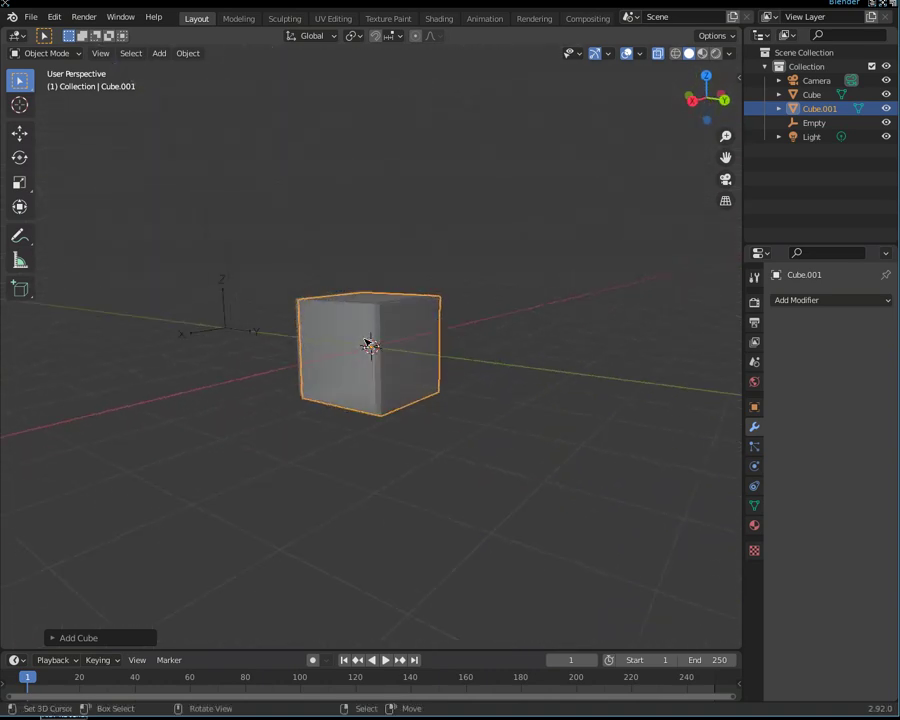
key(g)
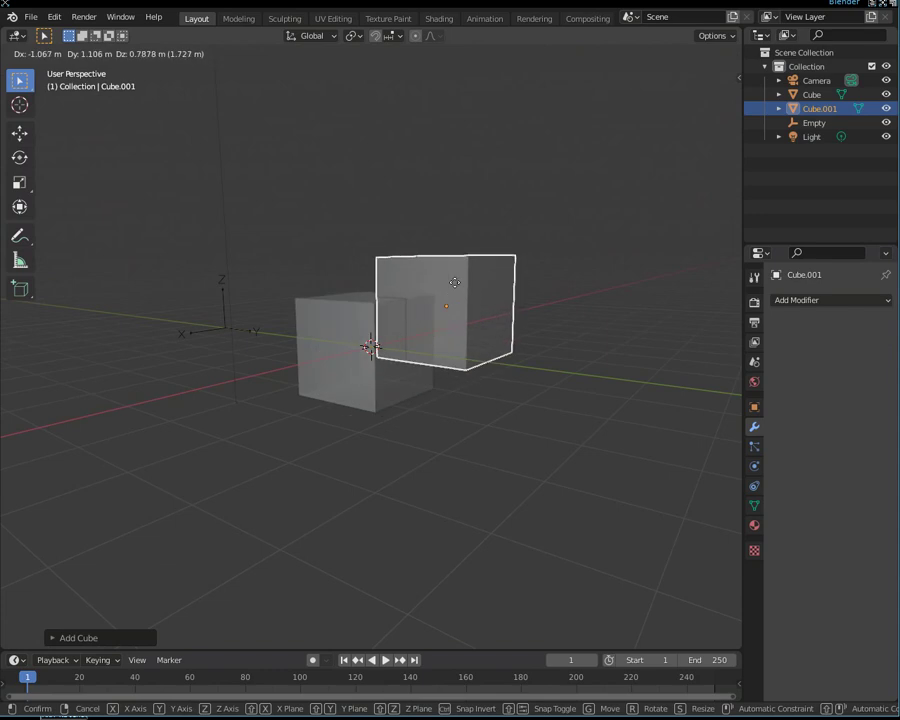
click(454, 282)
mouse_move(531, 411)
middle_down()
mouse_move(490, 443)
mouse_move(388, 583)
mouse_move(327, 445)
mouse_move(329, 386)
mouse_move(378, 293)
mouse_move(484, 279)
mouse_move(530, 373)
mouse_move(522, 442)
mouse_move(492, 456)
mouse_move(416, 390)
mouse_move(431, 384)
mouse_move(504, 490)
mouse_move(531, 479)
mouse_move(522, 447)
middle_up()
middle_drag(490, 471, 507, 425)
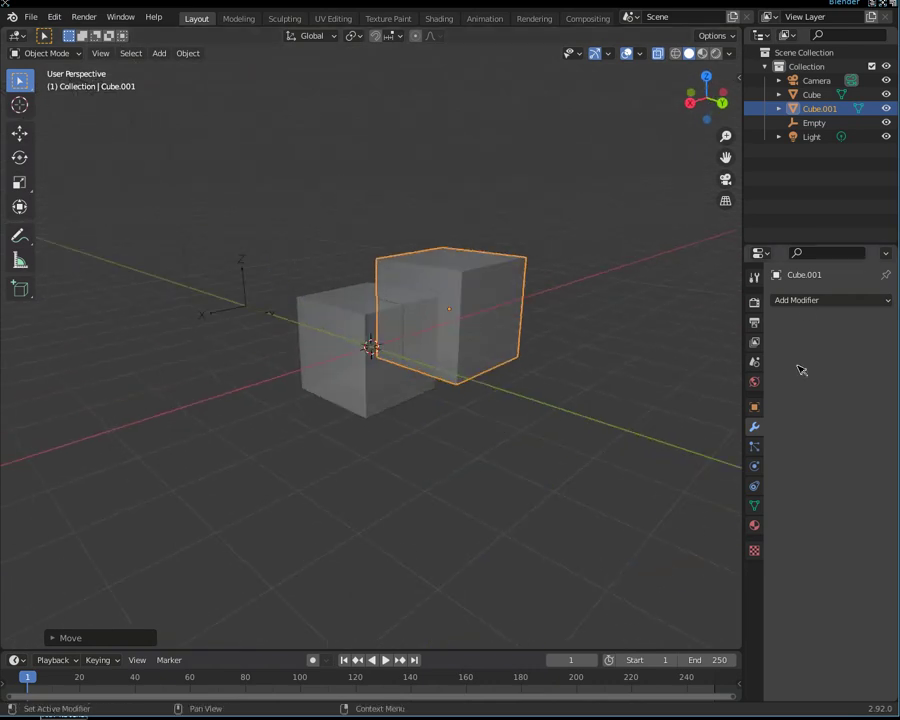
Step: Give Cube.001 a Boolean modifier with Cube as object, set to Difference, and apply it
click(810, 302)
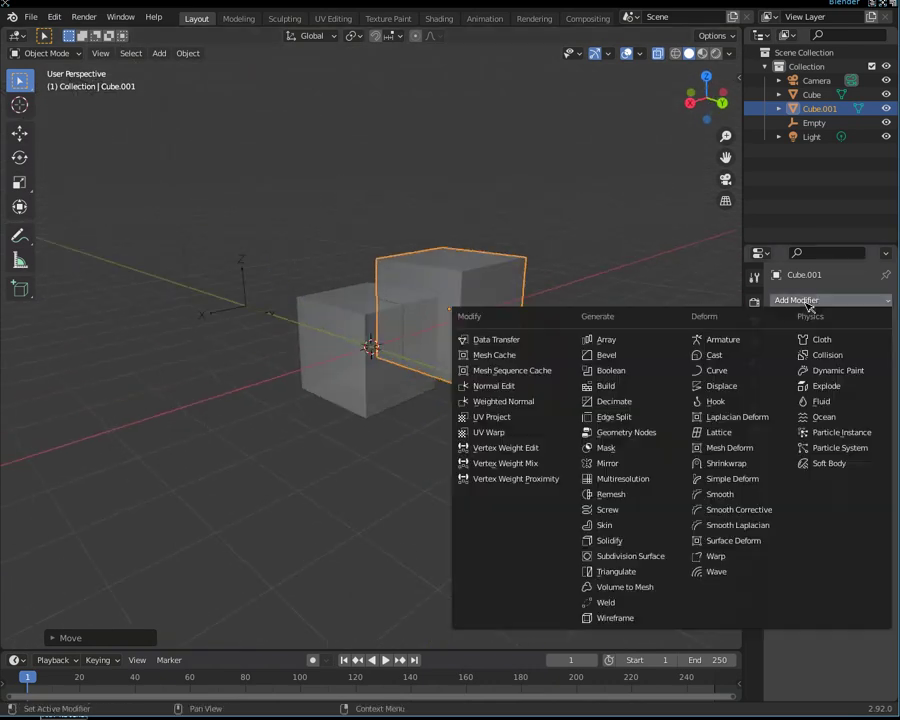
click(618, 370)
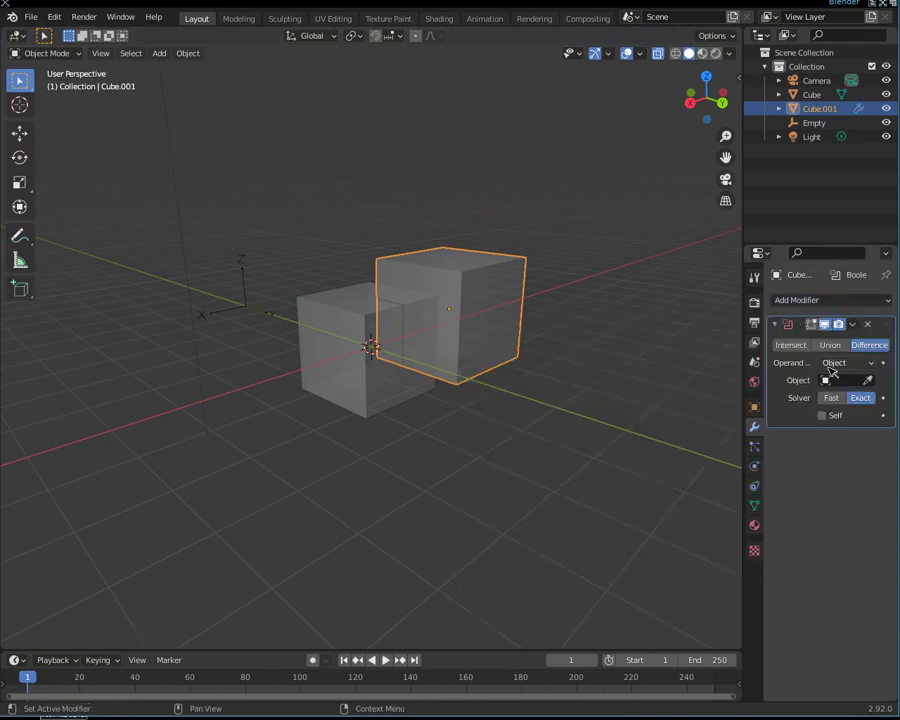
click(791, 345)
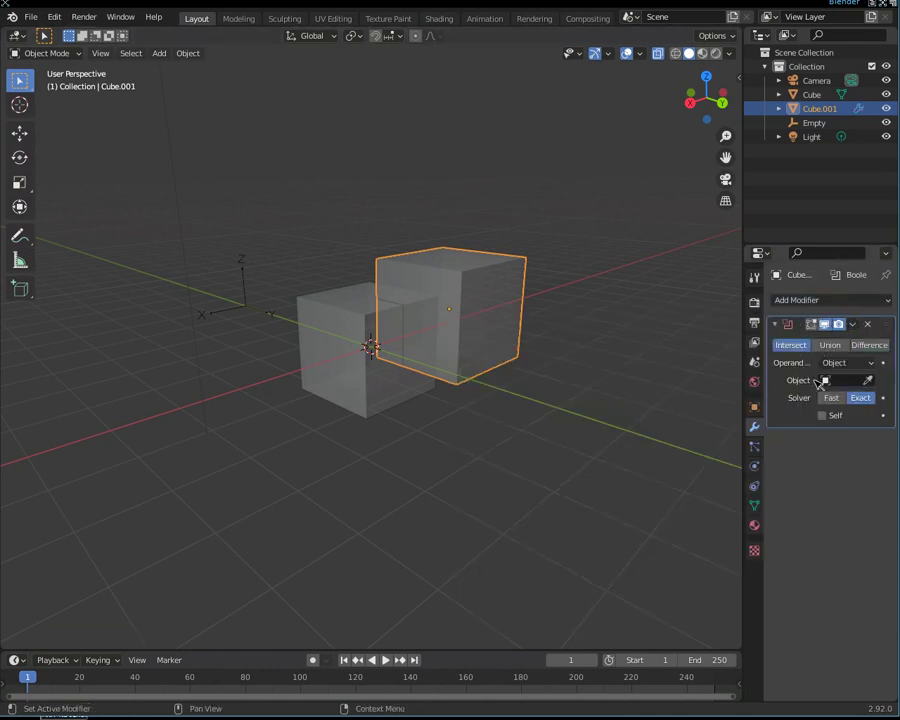
click(826, 380)
click(766, 402)
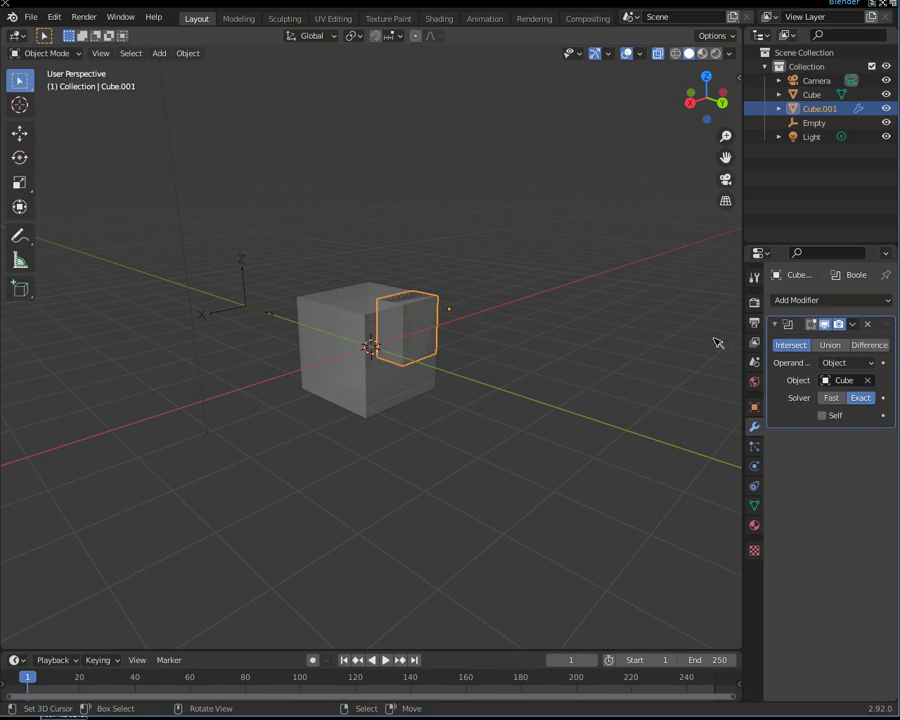
click(870, 346)
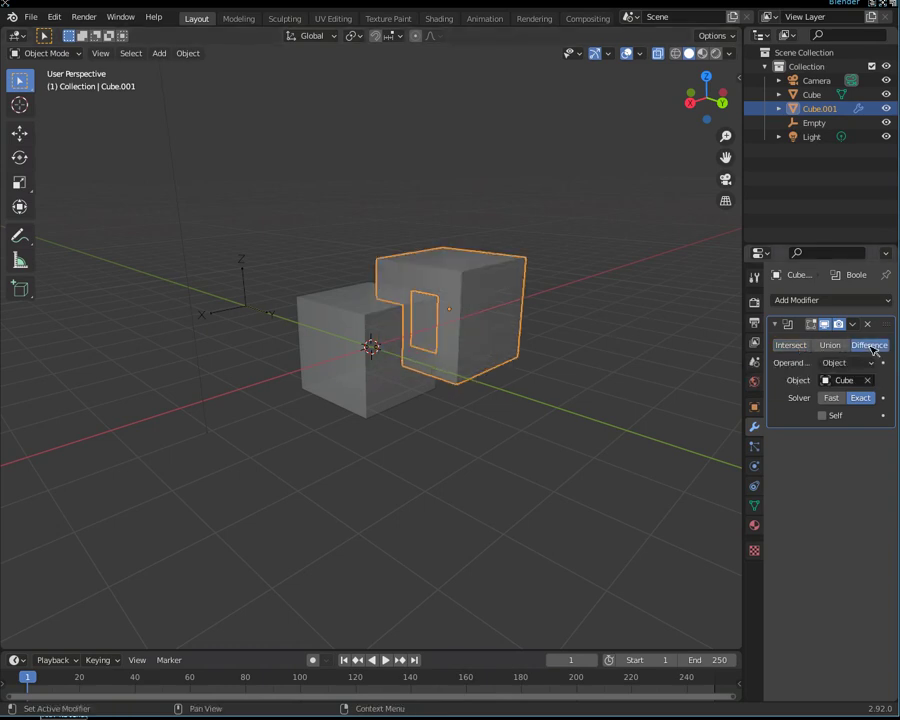
mouse_move(524, 366)
middle_down()
mouse_move(499, 338)
mouse_move(546, 376)
mouse_move(542, 412)
mouse_move(606, 416)
mouse_move(588, 405)
mouse_move(540, 430)
mouse_move(508, 432)
mouse_move(510, 363)
middle_up()
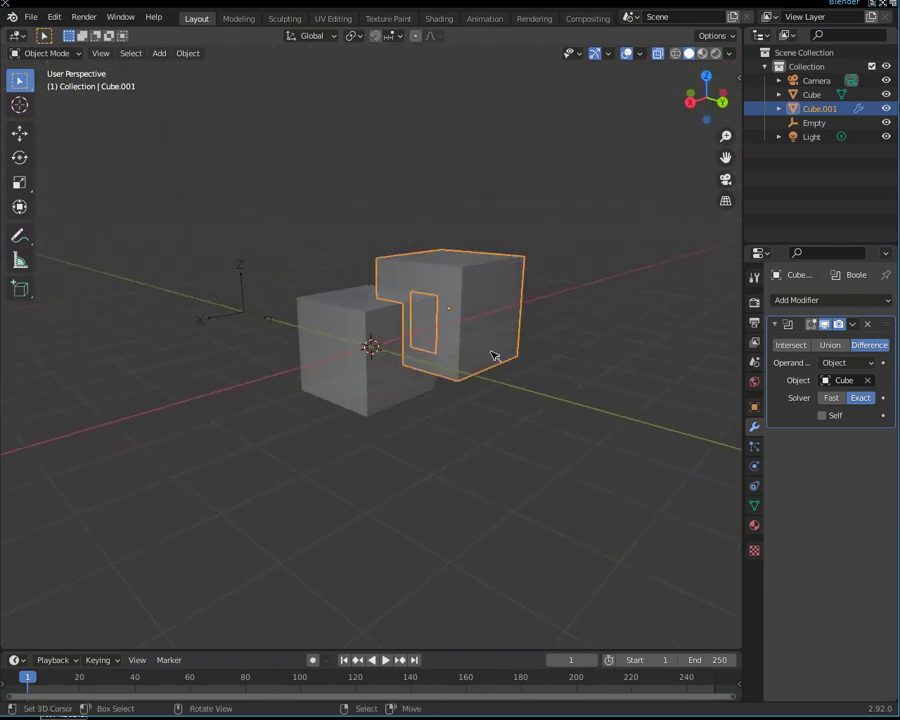
click(852, 324)
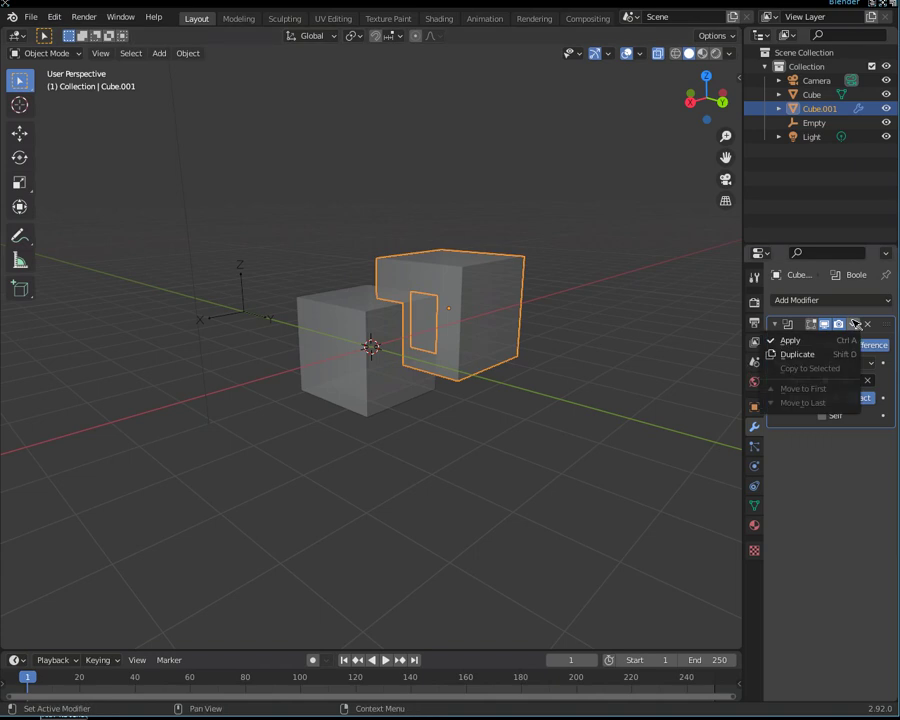
click(836, 345)
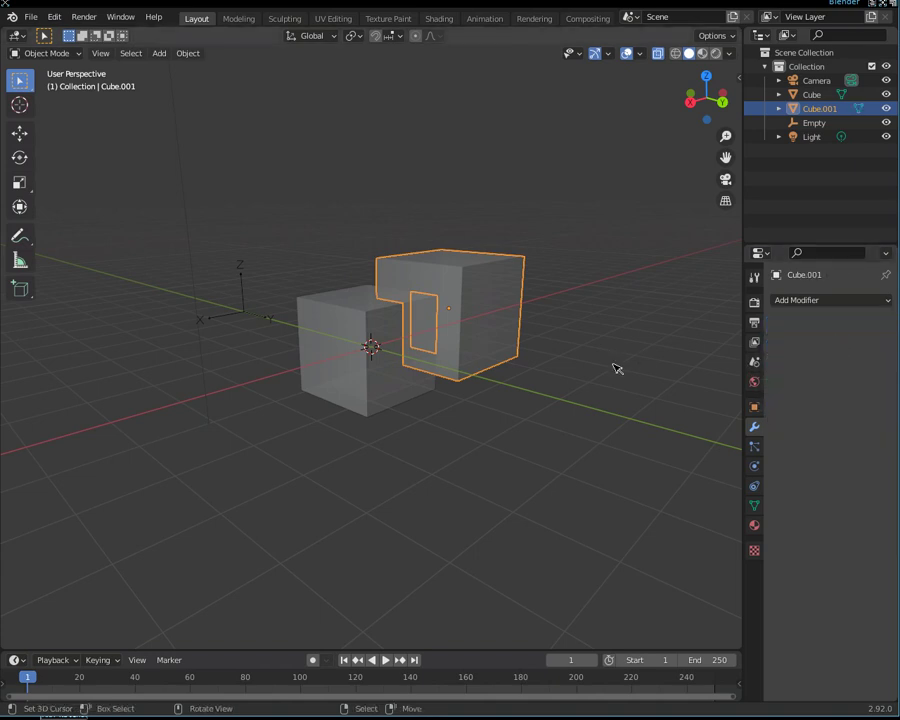
Step: Grab Cube.001 and drop it clear of the original Cube, then orbit to inspect both
key(g)
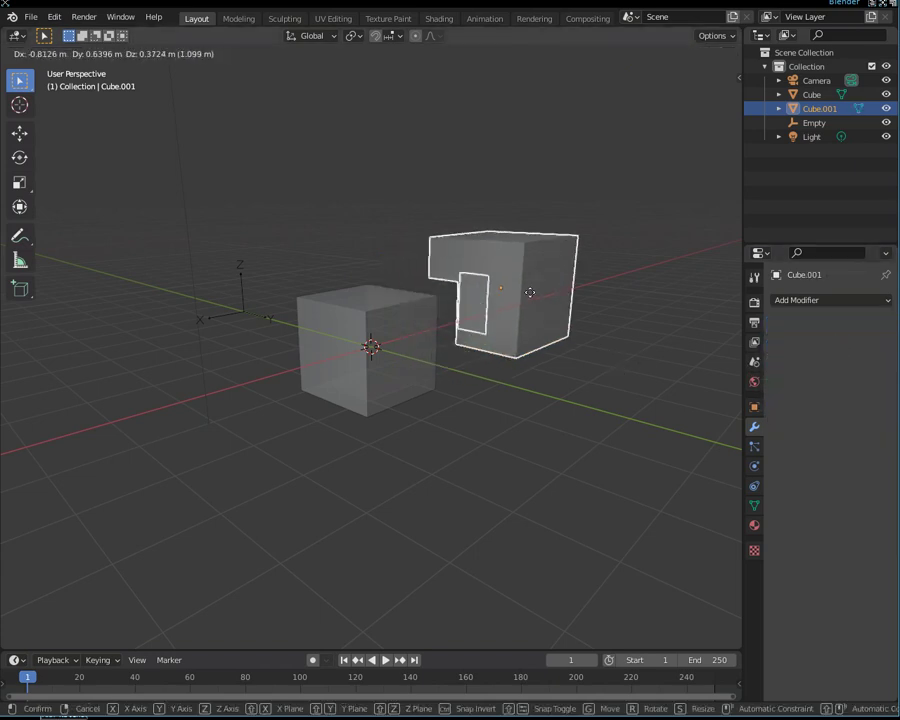
click(542, 282)
mouse_move(424, 418)
middle_down()
mouse_move(500, 386)
mouse_move(492, 299)
mouse_move(446, 283)
mouse_move(421, 317)
mouse_move(474, 301)
mouse_move(444, 392)
mouse_move(476, 450)
middle_up()
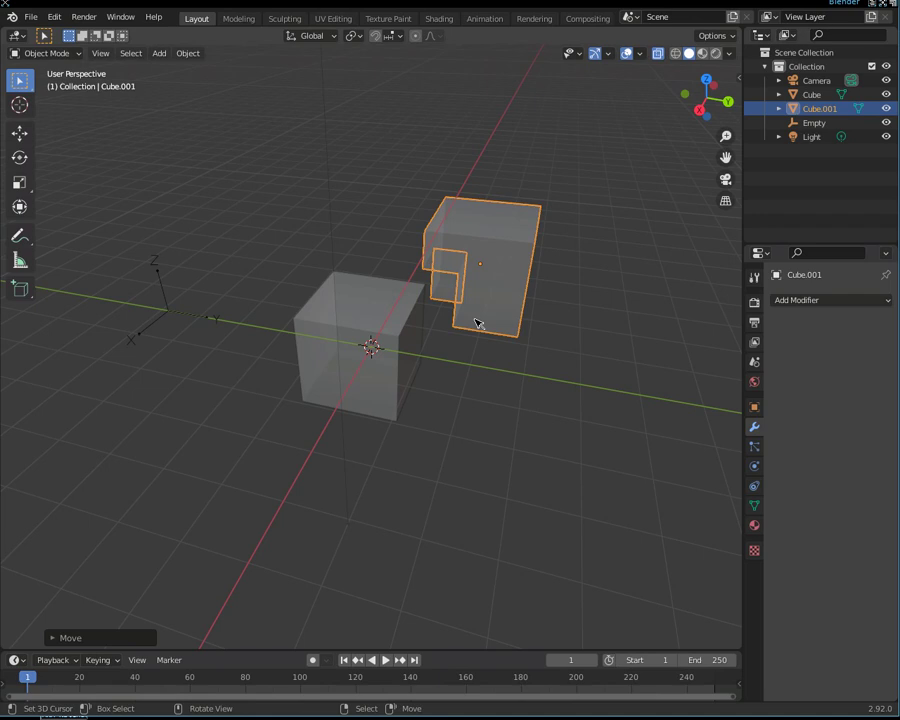
click(790, 299)
mouse_move(484, 388)
middle_down()
mouse_move(510, 364)
mouse_move(518, 331)
mouse_move(455, 287)
mouse_move(452, 298)
mouse_move(462, 300)
mouse_move(440, 370)
mouse_move(463, 398)
middle_up()
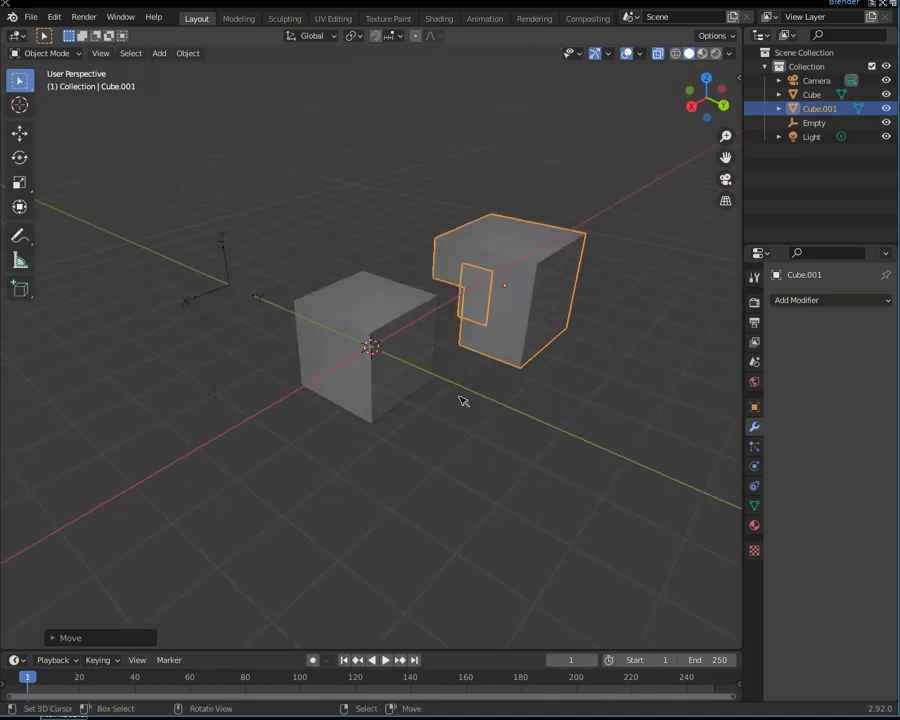
scroll(456, 396, down, 3)
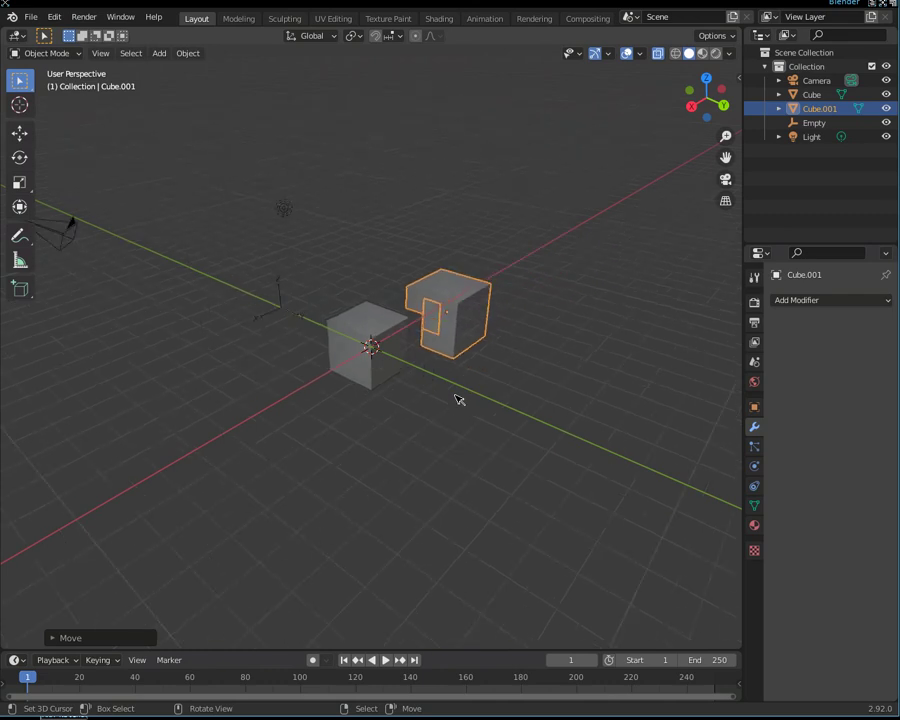
scroll(456, 396, down, 1)
middle_drag(414, 406, 490, 407)
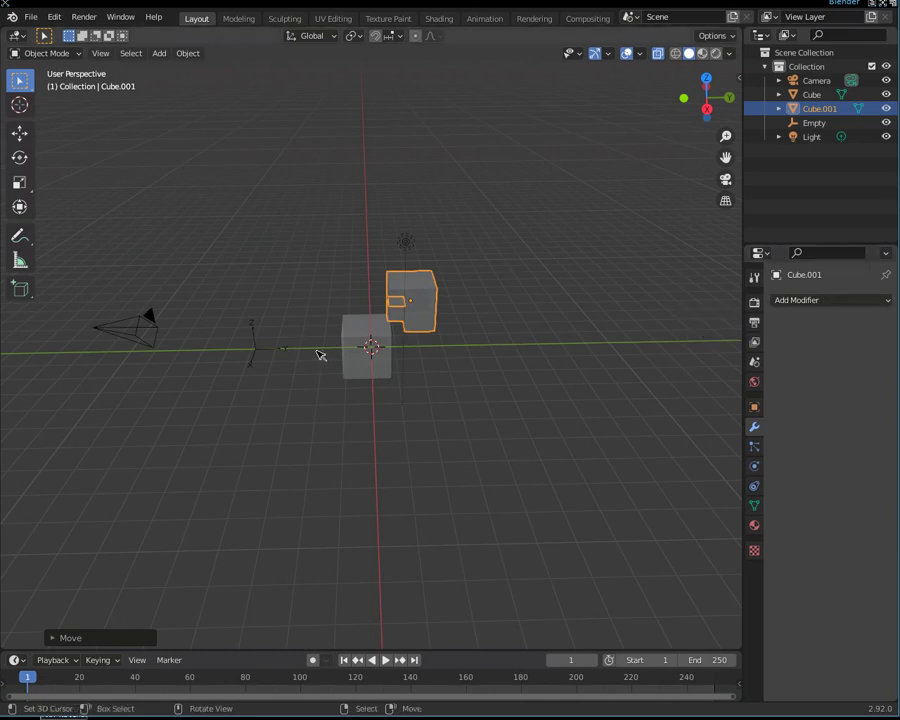
mouse_move(338, 386)
middle_down()
mouse_move(367, 404)
mouse_move(362, 412)
middle_up()
Step: Add a Mirror modifier to Cube on the Y axis, using the Empty as mirror object
click(372, 352)
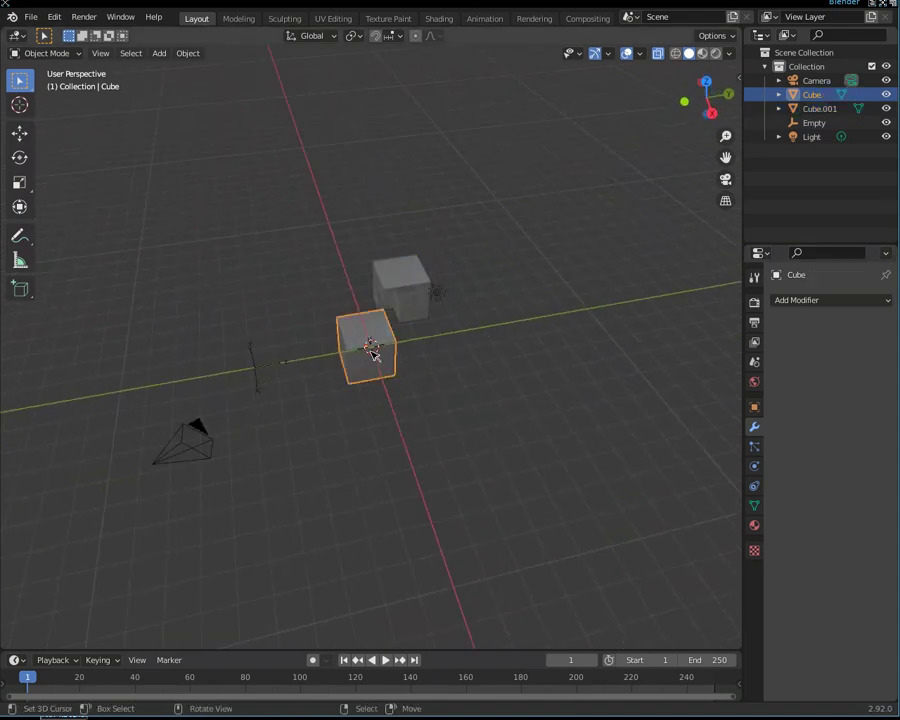
click(258, 368)
click(367, 350)
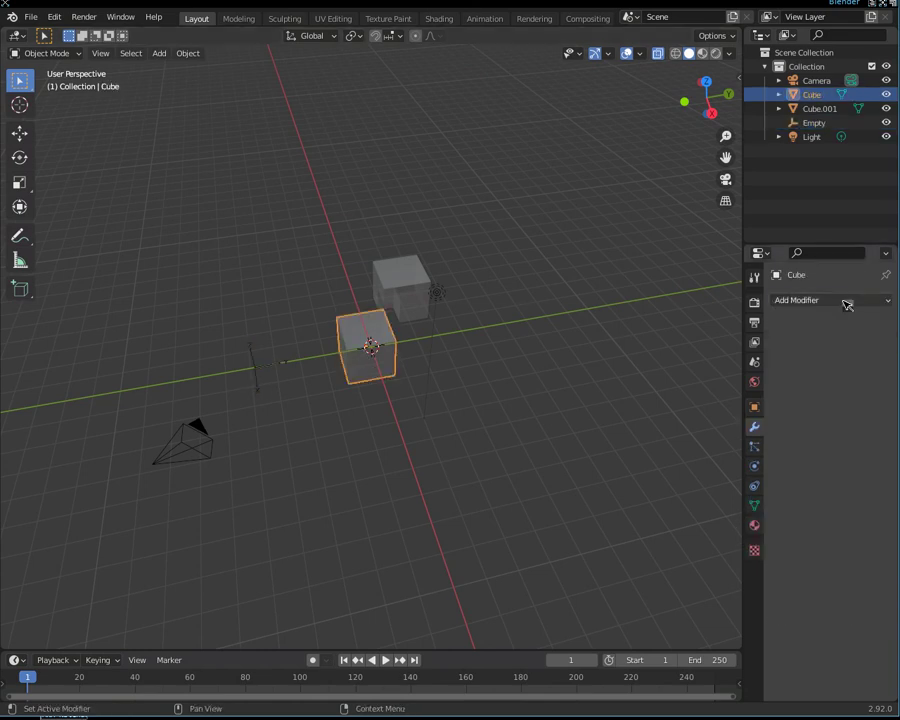
click(845, 300)
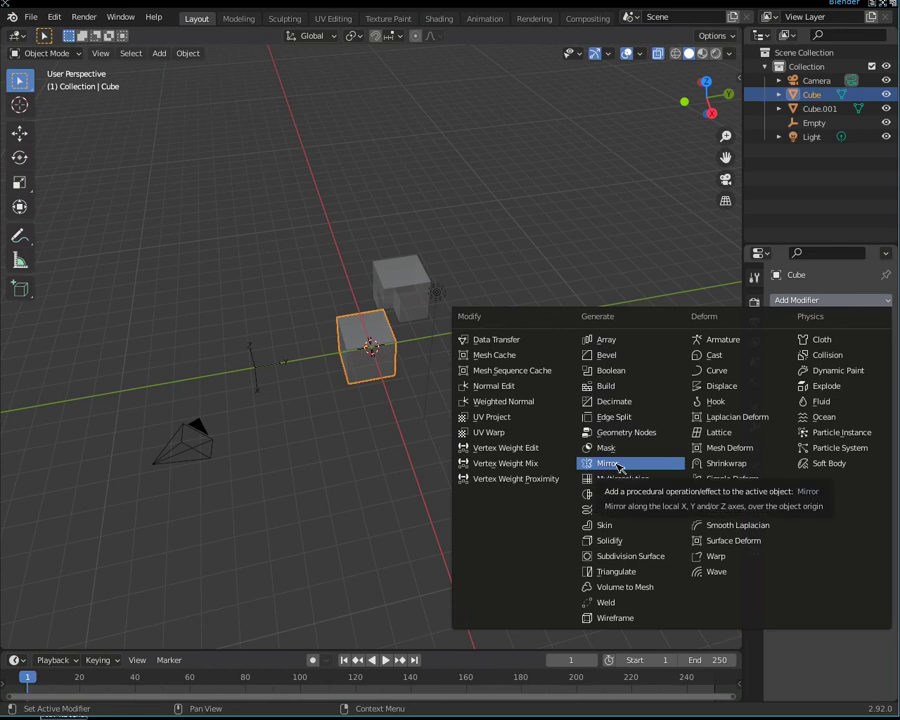
click(620, 467)
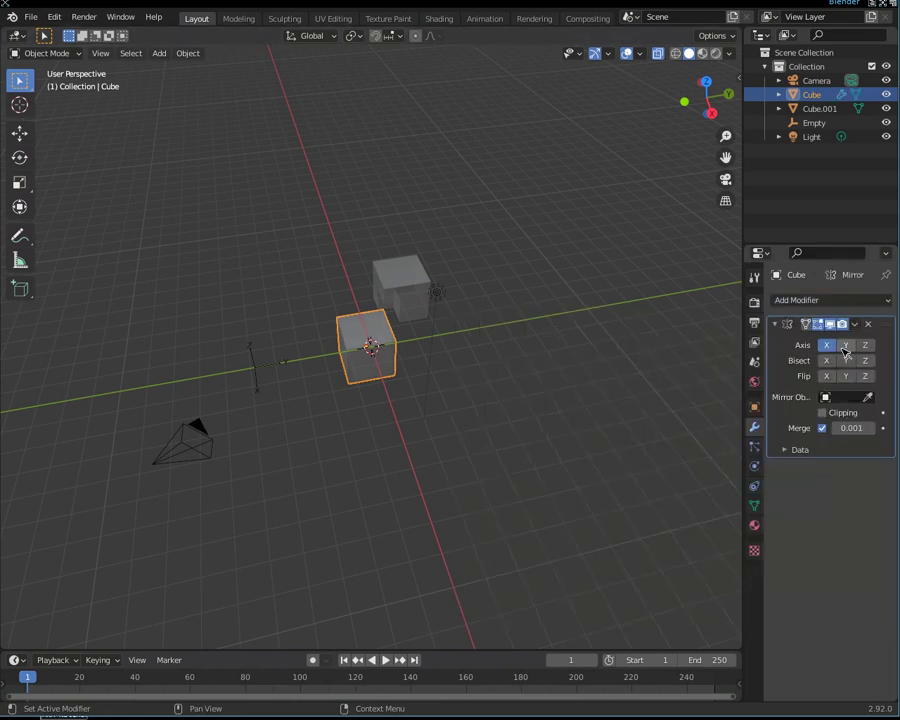
click(846, 345)
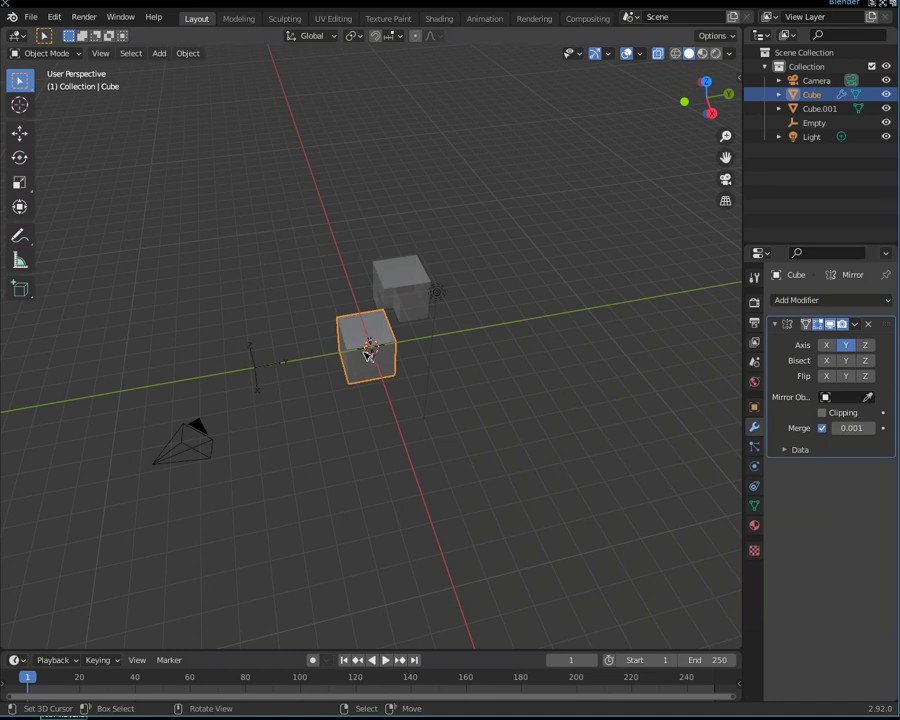
click(840, 397)
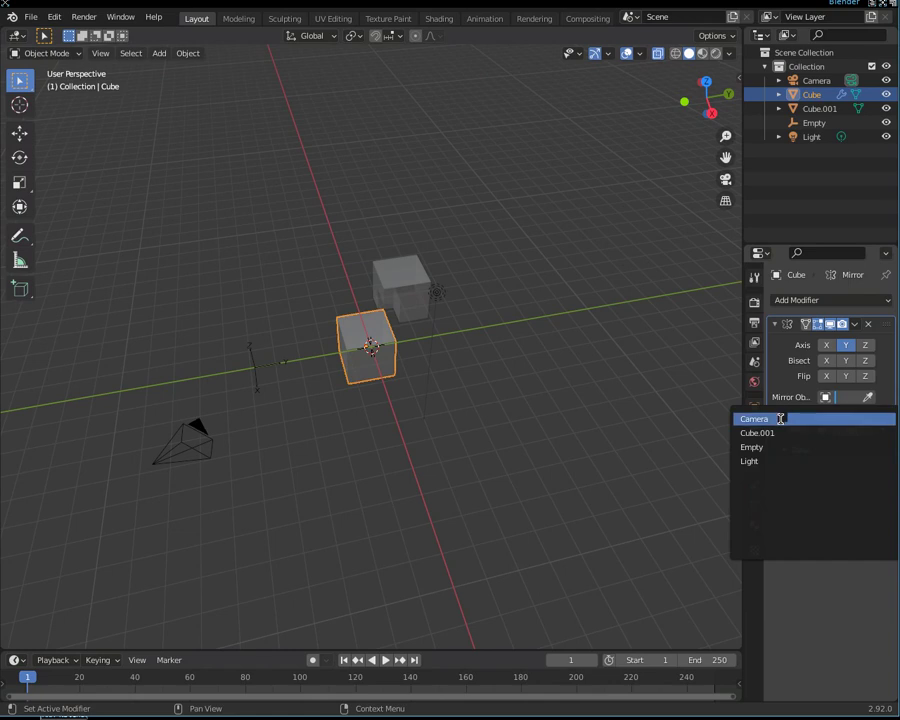
click(771, 447)
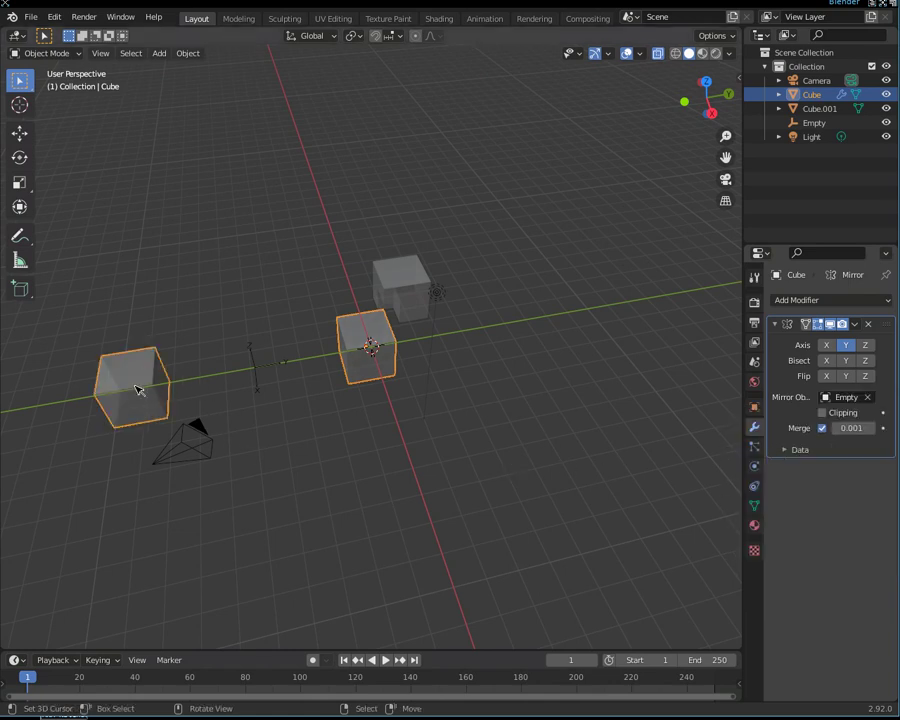
Step: Move Cube and its mirror slightly further left
key(g)
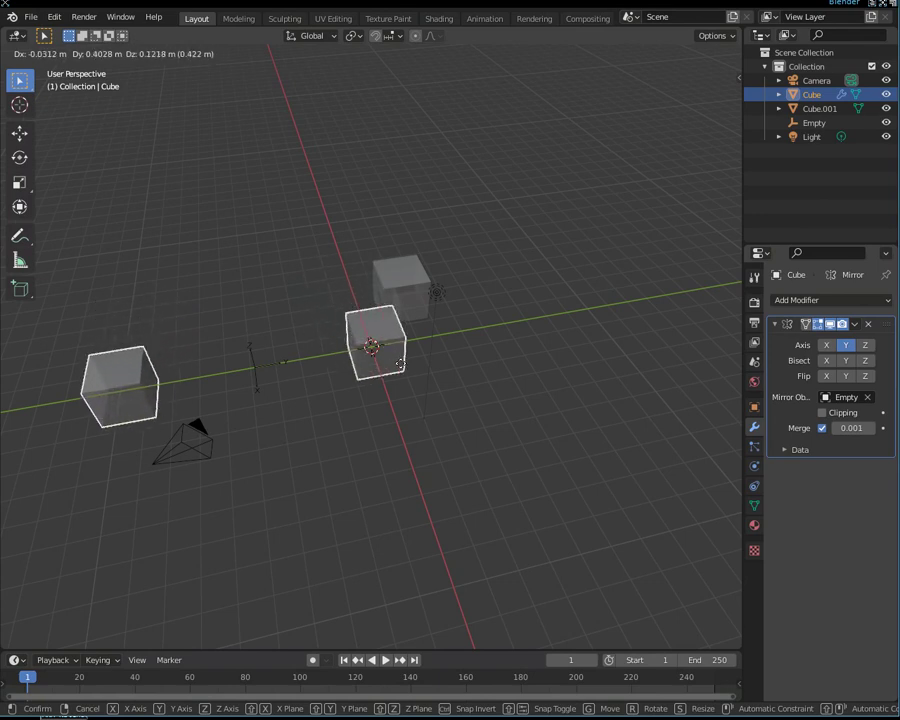
click(397, 368)
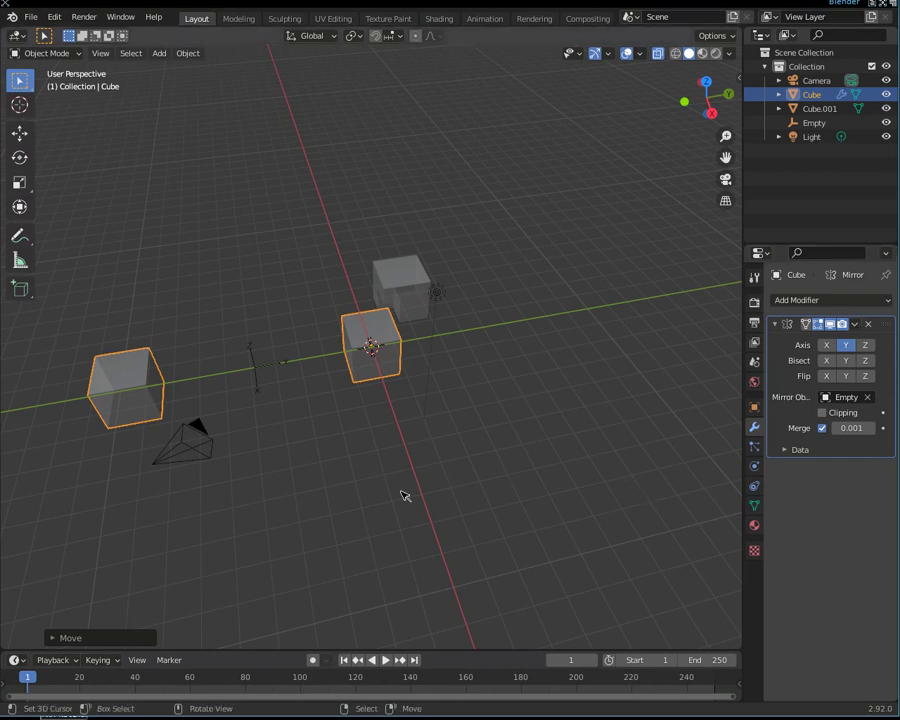
key(g)
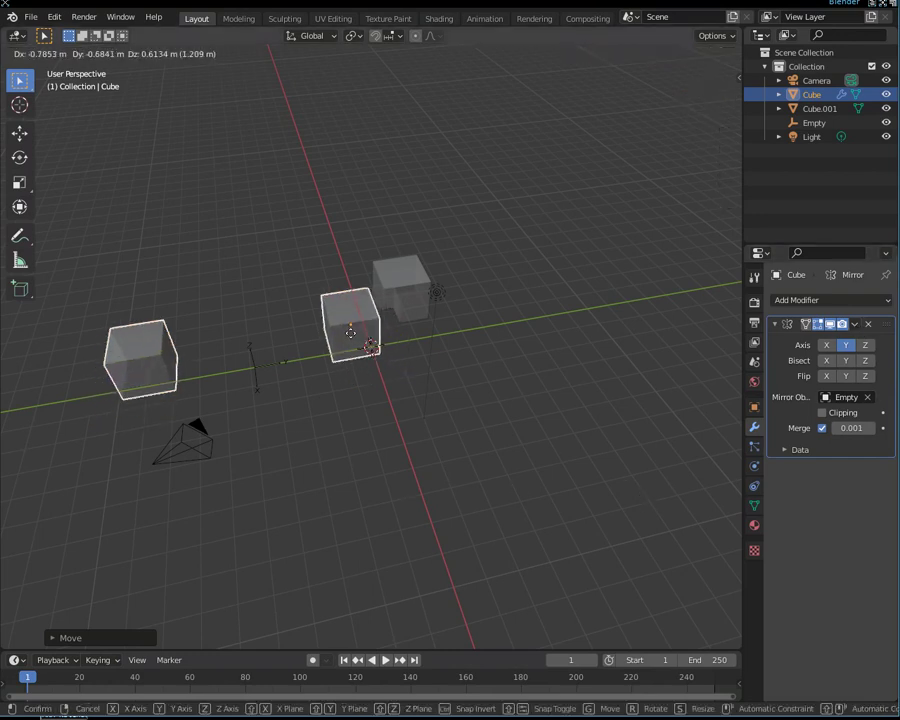
click(368, 345)
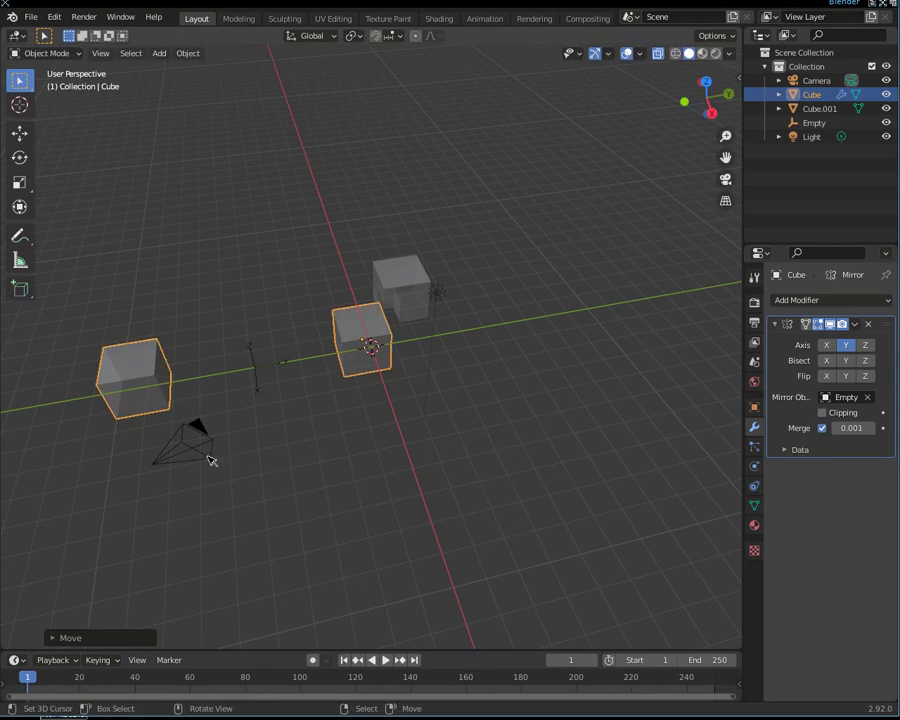
Step: Select the Empty, then shift-select the camera so it becomes active
click(208, 456)
scroll(340, 471, down, 3)
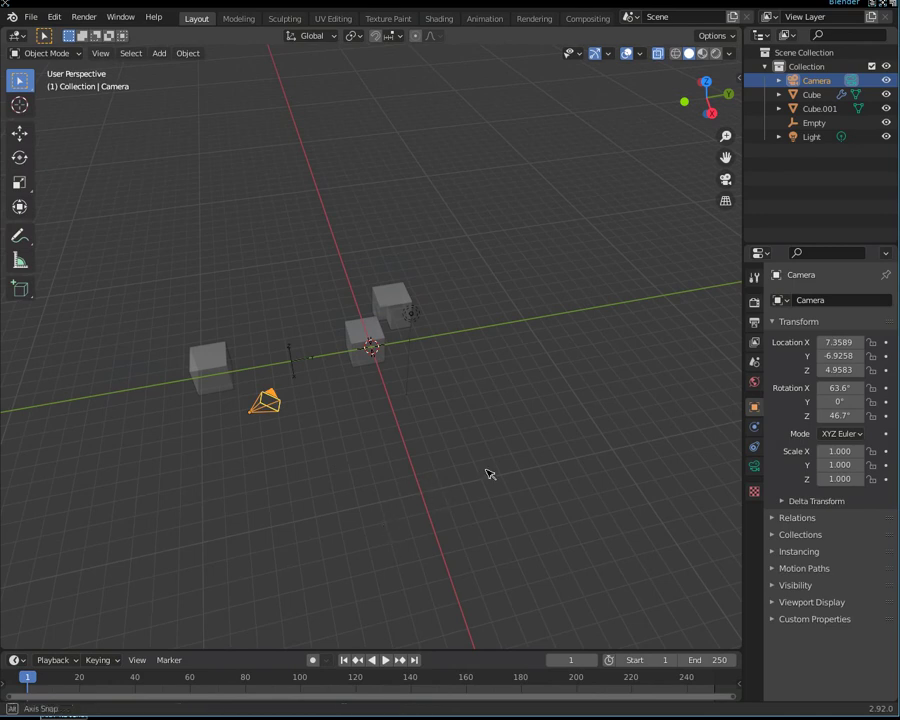
middle_drag(488, 474, 417, 452)
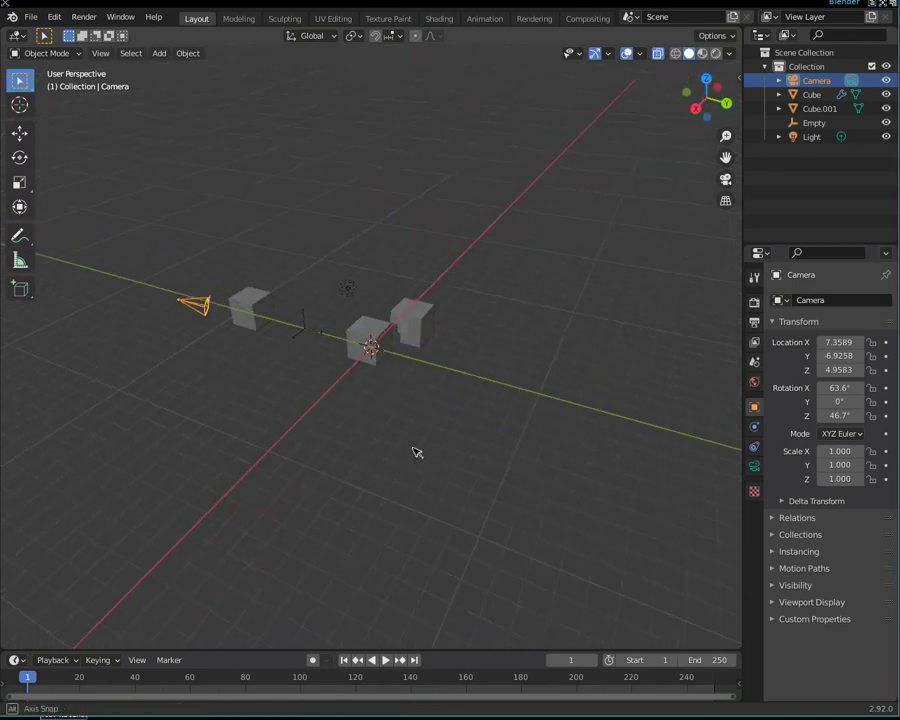
click(305, 330)
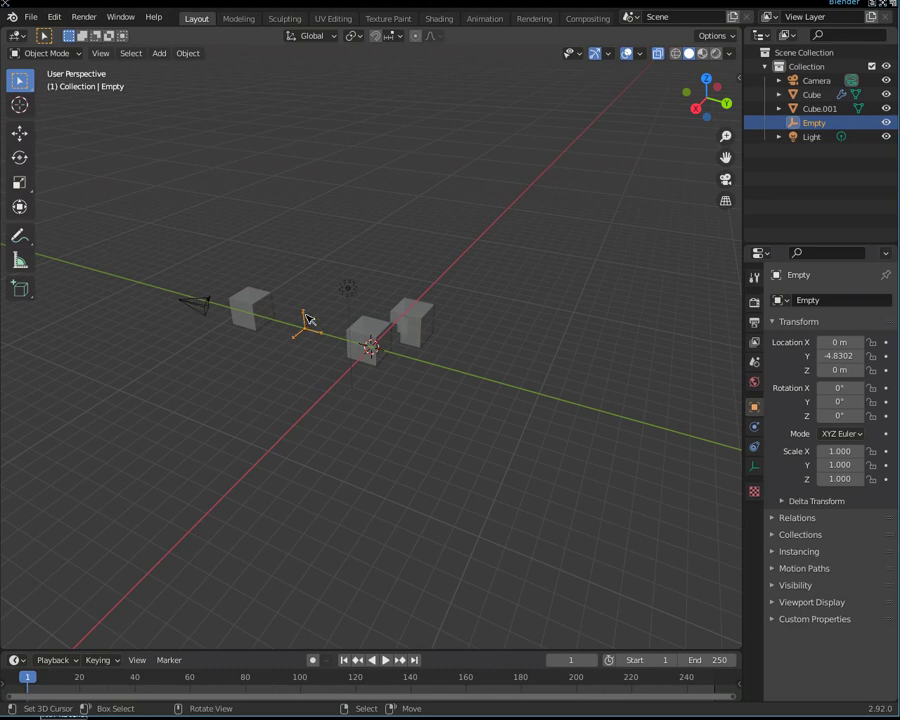
shift+click(197, 306)
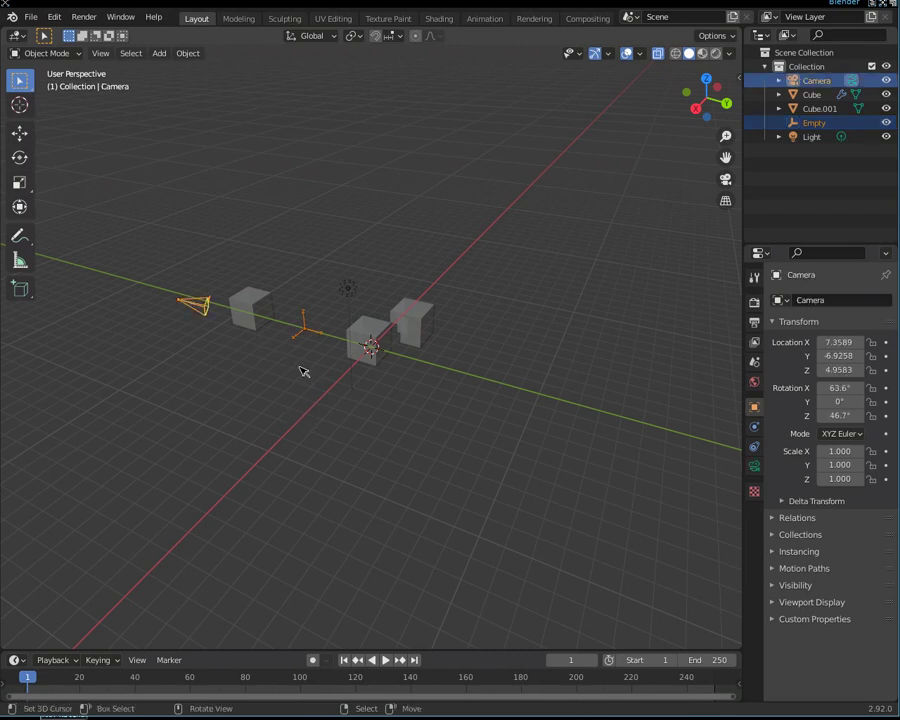
Step: Add a Track To constraint from the Object menu, then undo it
click(190, 55)
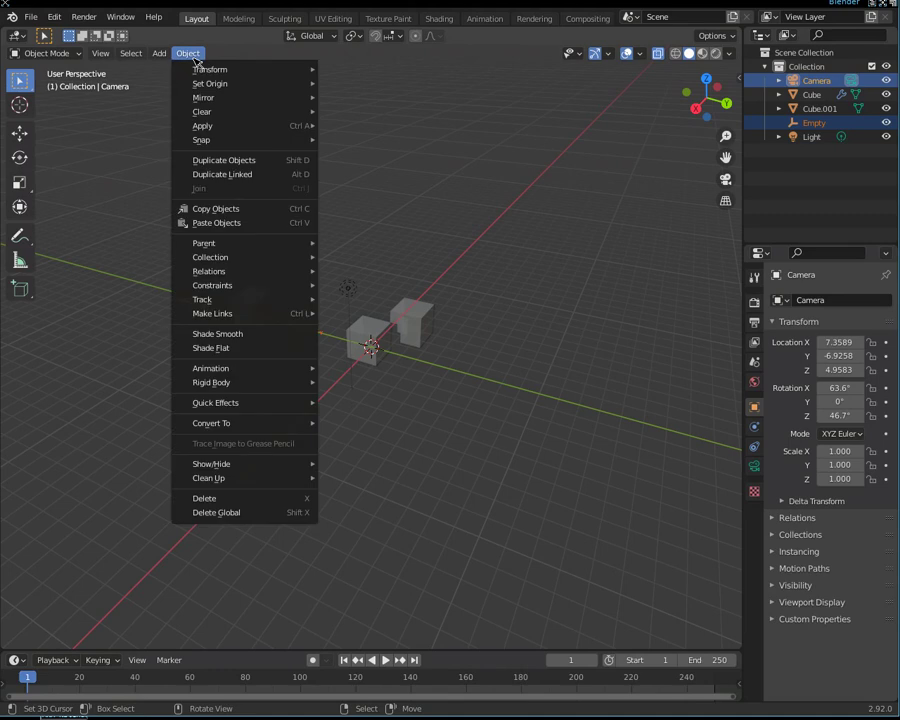
mouse_move(243, 299)
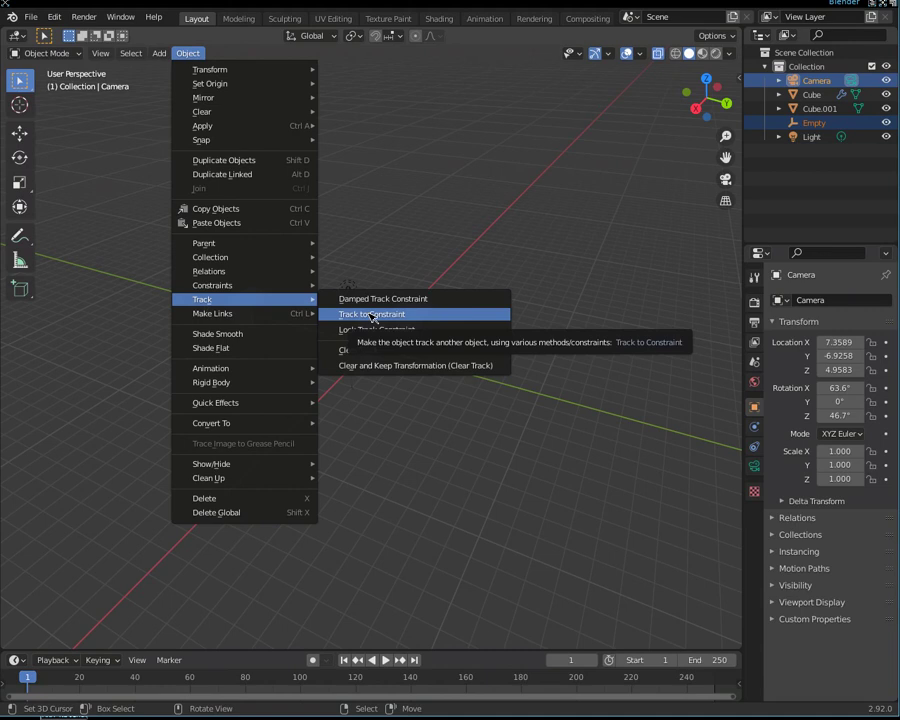
click(372, 317)
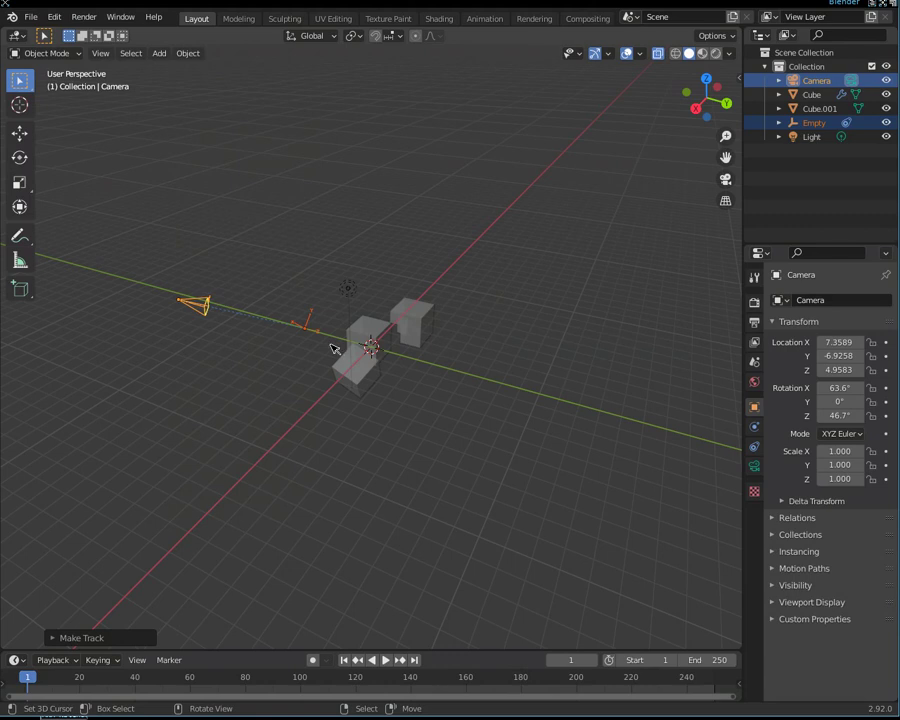
mouse_move(318, 344)
middle_down()
mouse_move(278, 340)
mouse_move(224, 390)
mouse_move(210, 386)
mouse_move(252, 308)
mouse_move(322, 341)
mouse_move(287, 378)
middle_up()
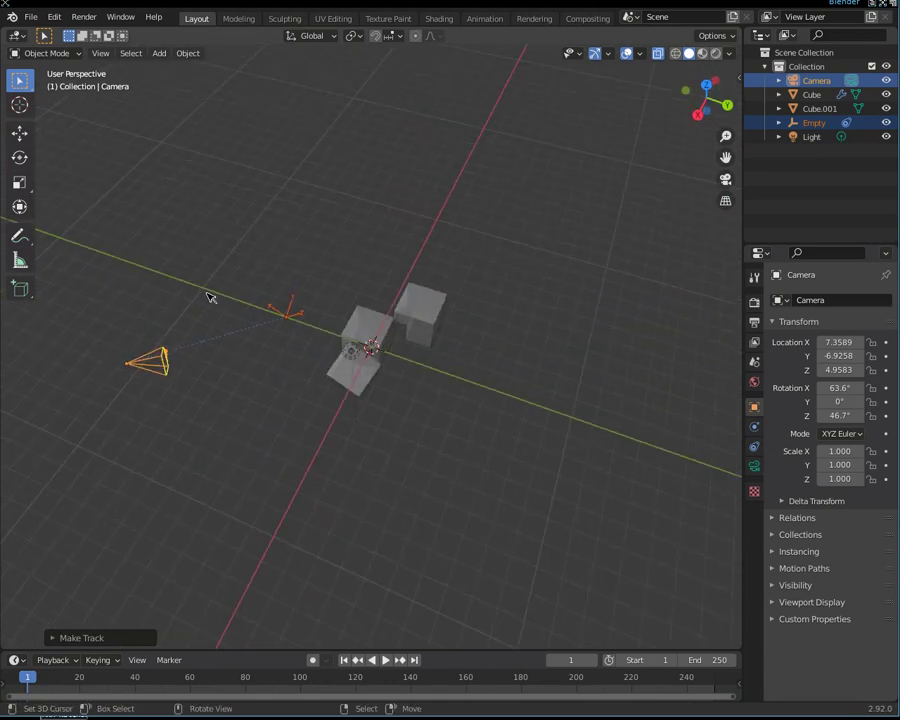
key(ctrl+z)
mouse_move(257, 365)
middle_down()
mouse_move(286, 400)
mouse_move(254, 384)
middle_up()
Step: Reselect camera then Empty and add Track To so the camera aims at the Empty
click(155, 350)
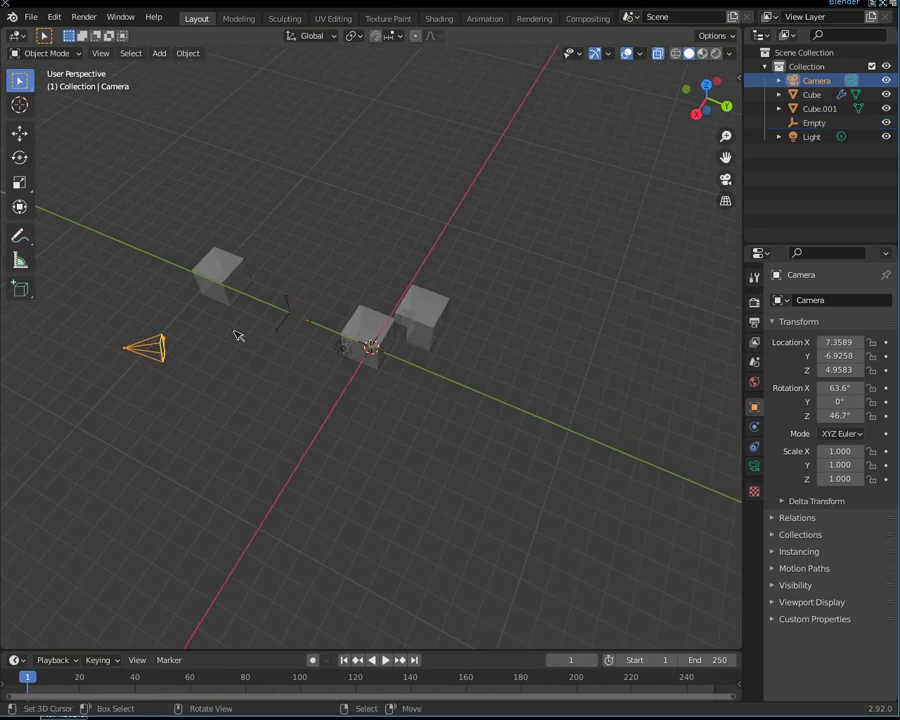
shift+click(292, 316)
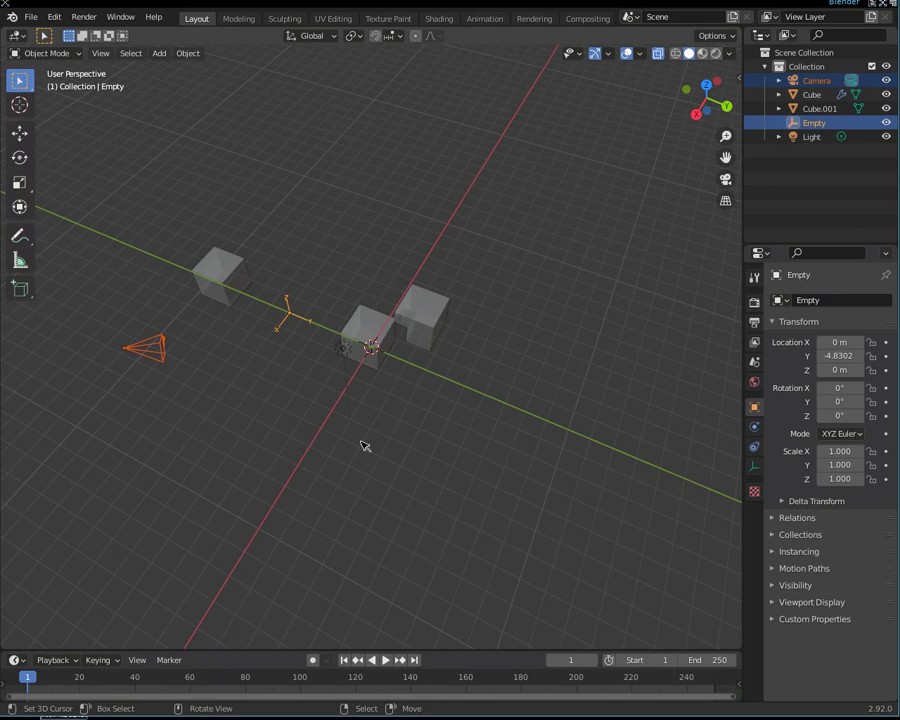
click(187, 55)
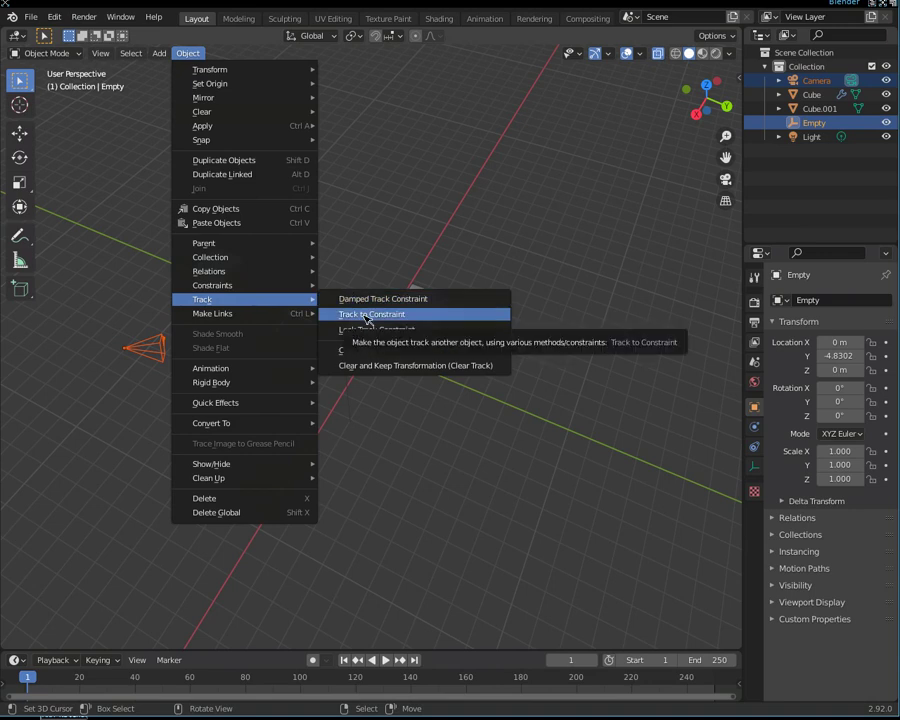
click(367, 318)
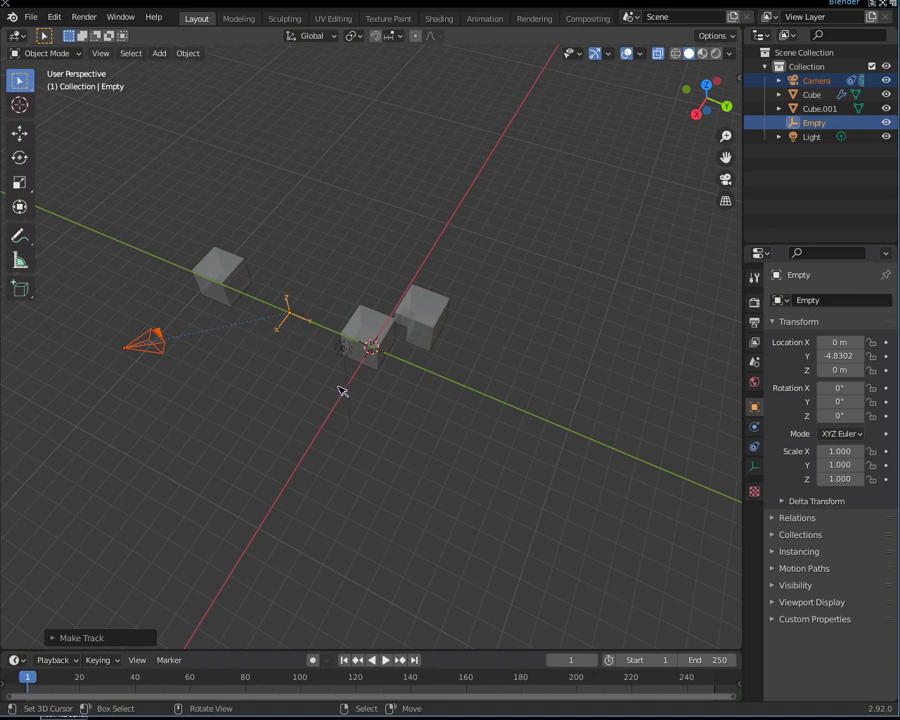
mouse_move(448, 445)
middle_down()
mouse_move(456, 380)
mouse_move(506, 352)
mouse_move(502, 372)
middle_up()
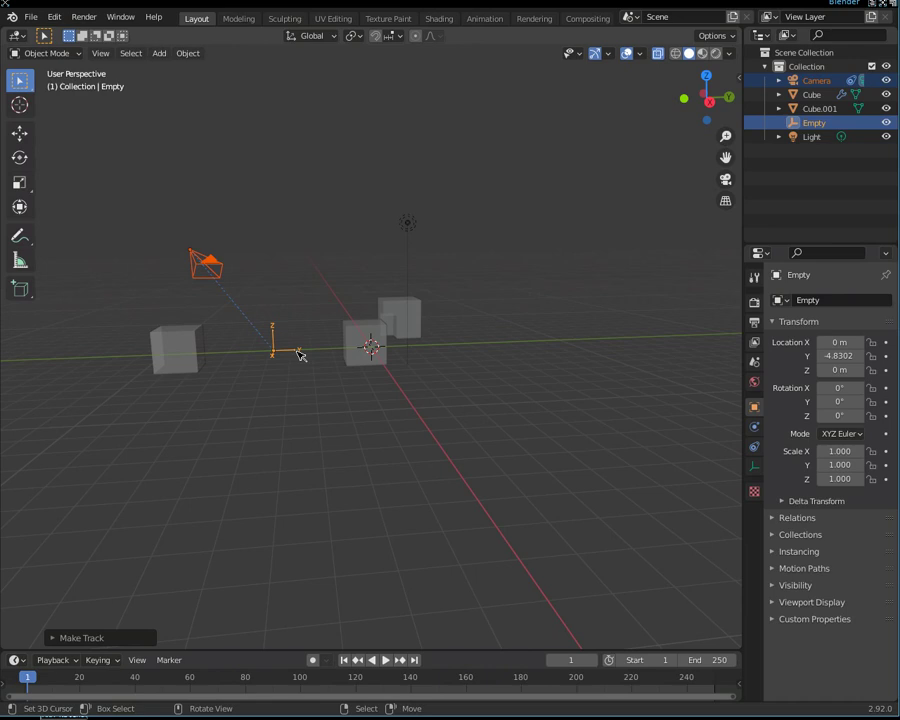
scroll(270, 356, down, 1)
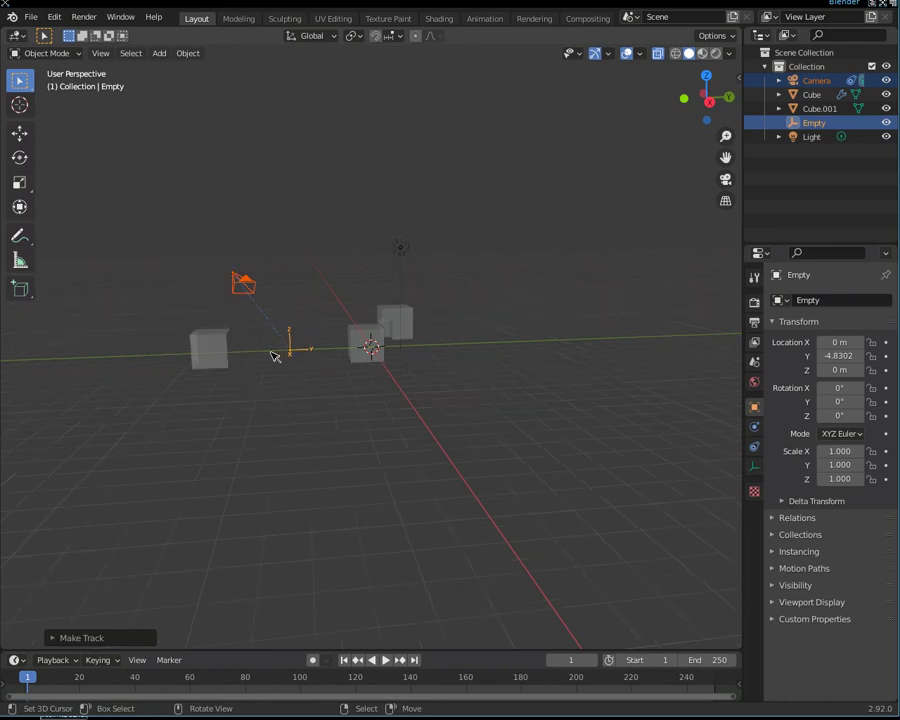
scroll(270, 356, down, 1)
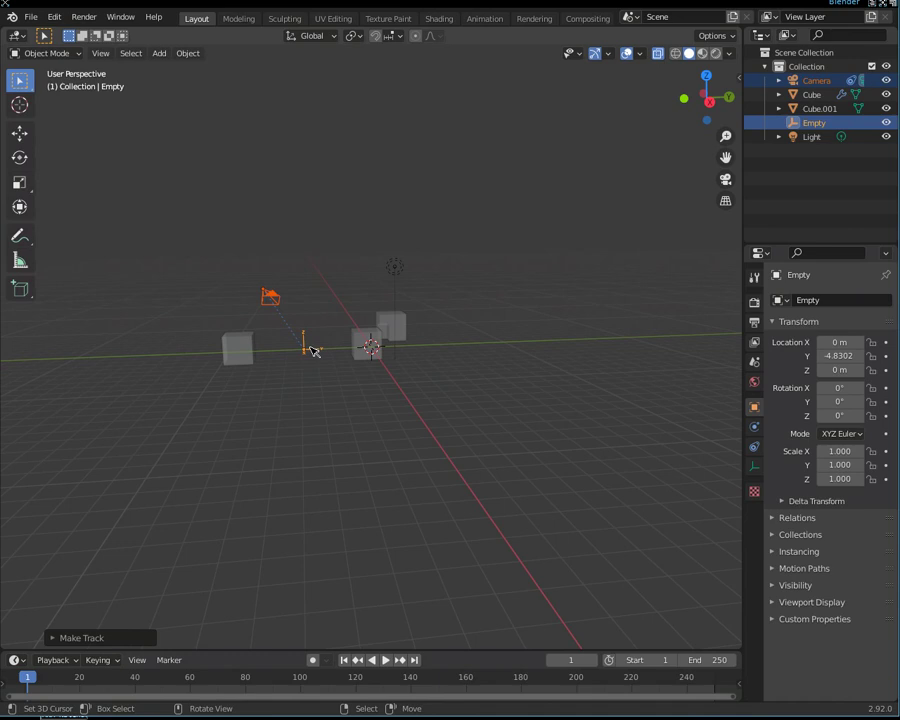
Step: Grab and move the Empty in several passes until it rests beside the left cube
key(g)
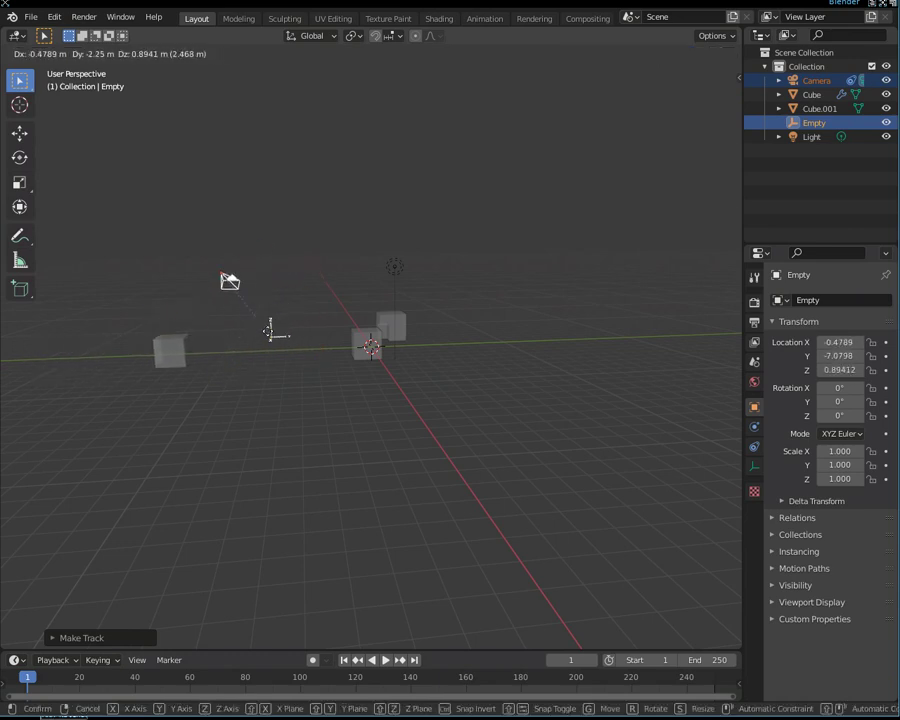
click(285, 332)
mouse_move(285, 328)
mouse_down()
mouse_move(312, 349)
mouse_move(296, 334)
mouse_up()
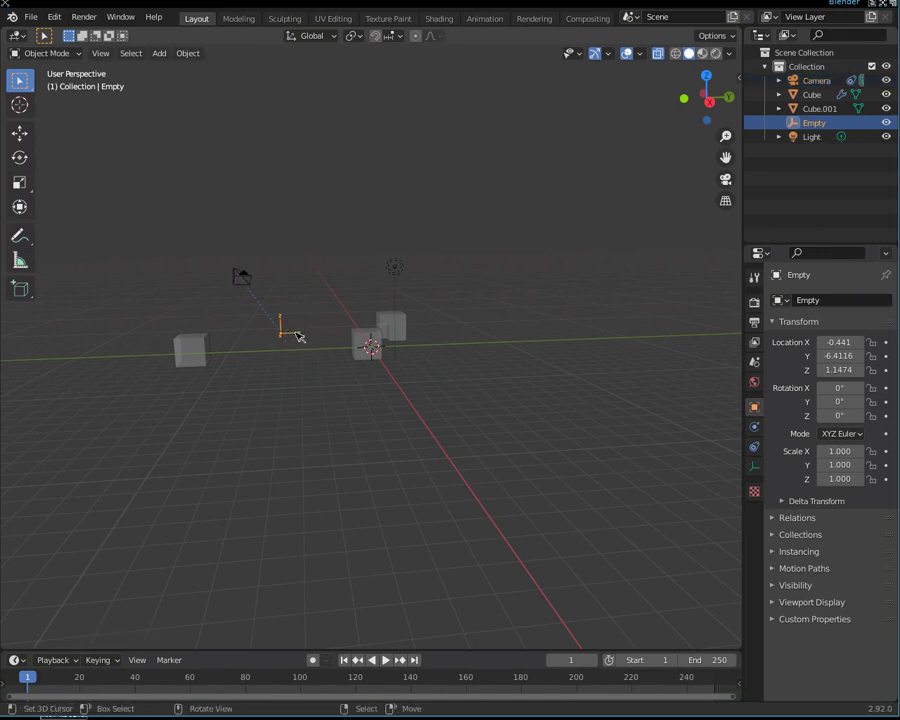
key(g)
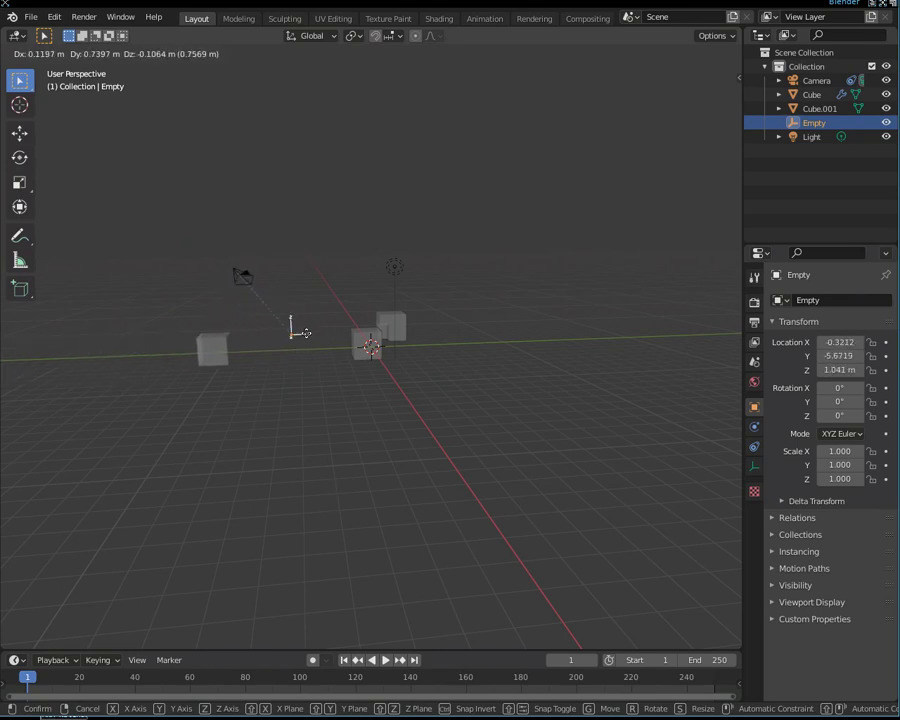
click(320, 352)
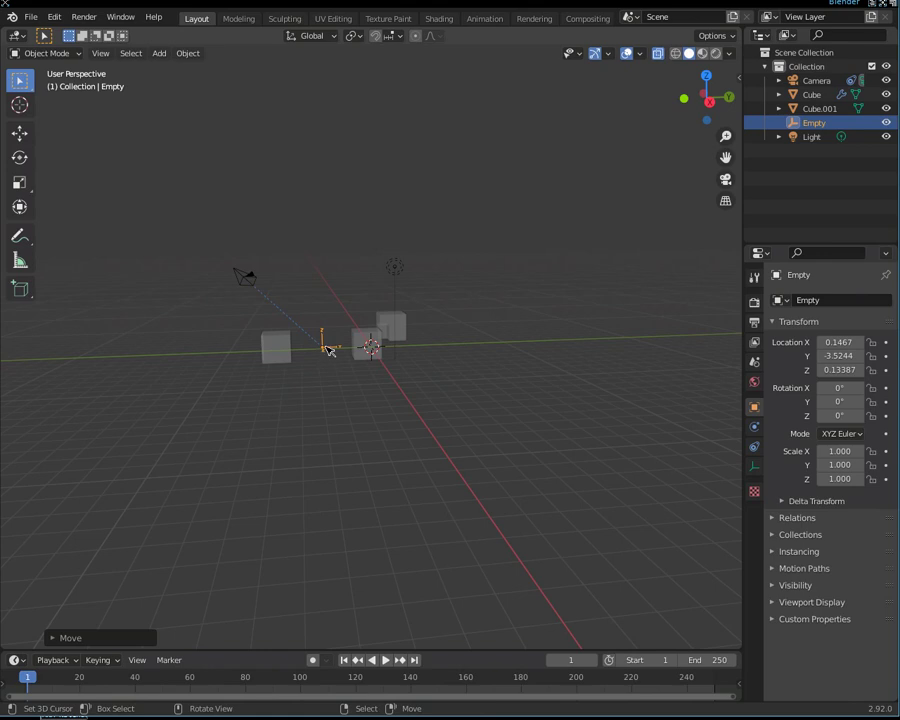
key(g)
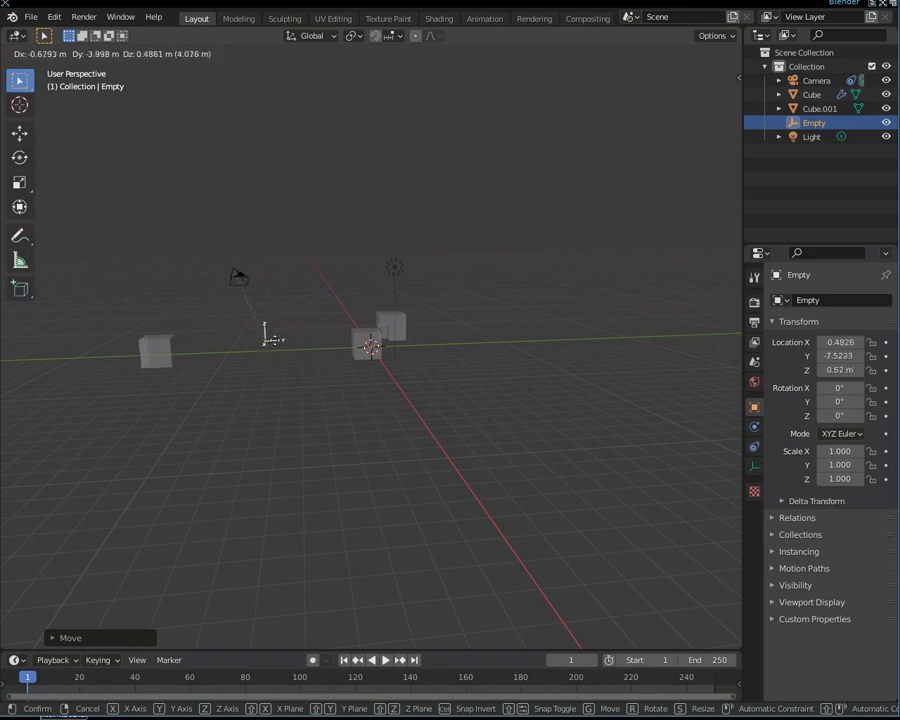
click(277, 349)
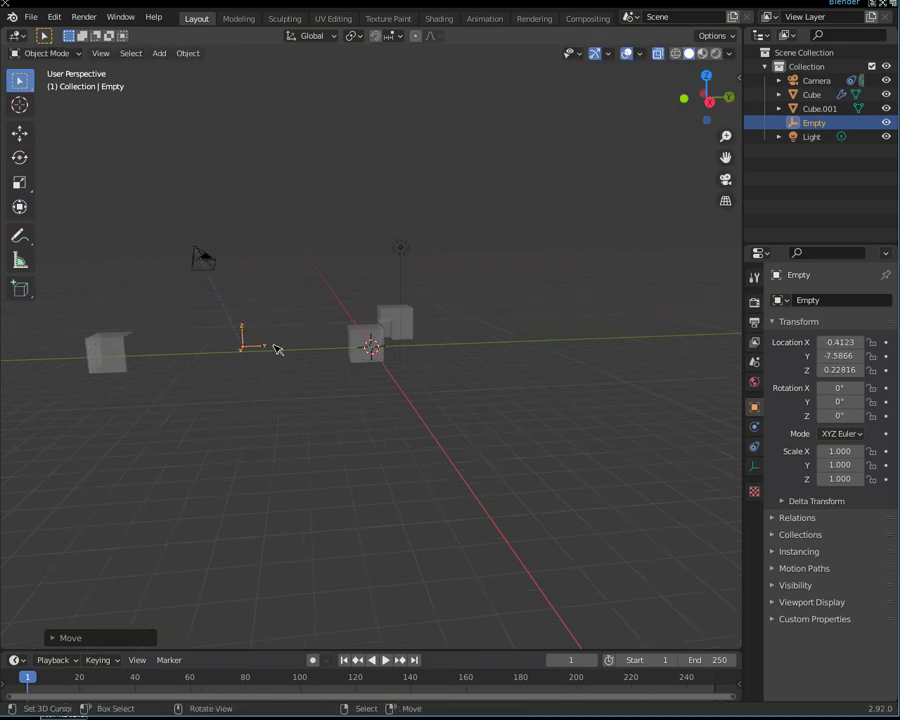
Step: Keyframe the Empty's location at frame 1, then move it past the right cube and keyframe at frame 25
key(i)
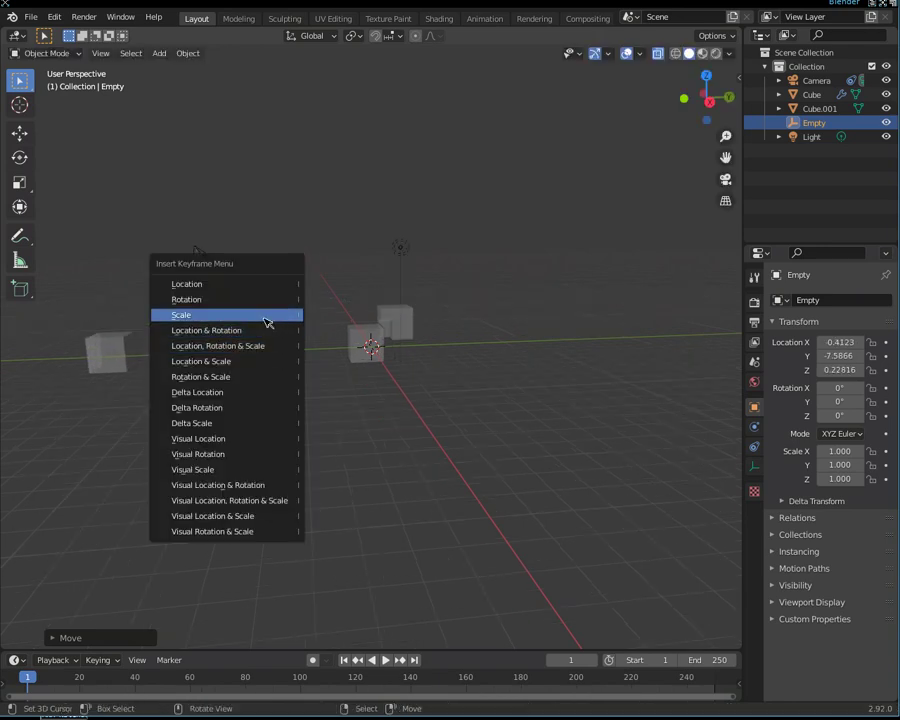
click(258, 287)
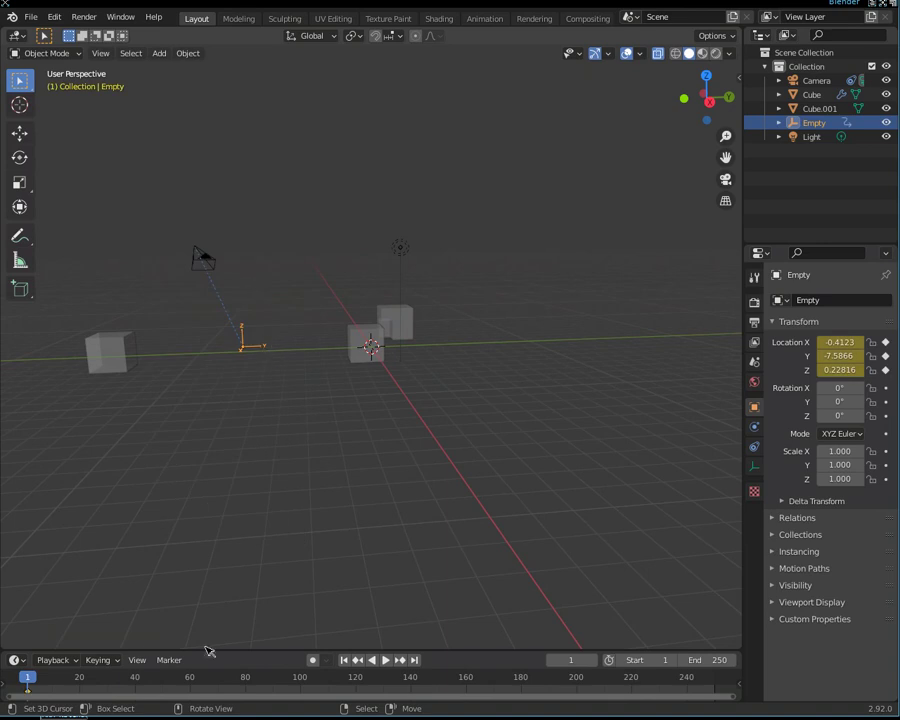
key(space)
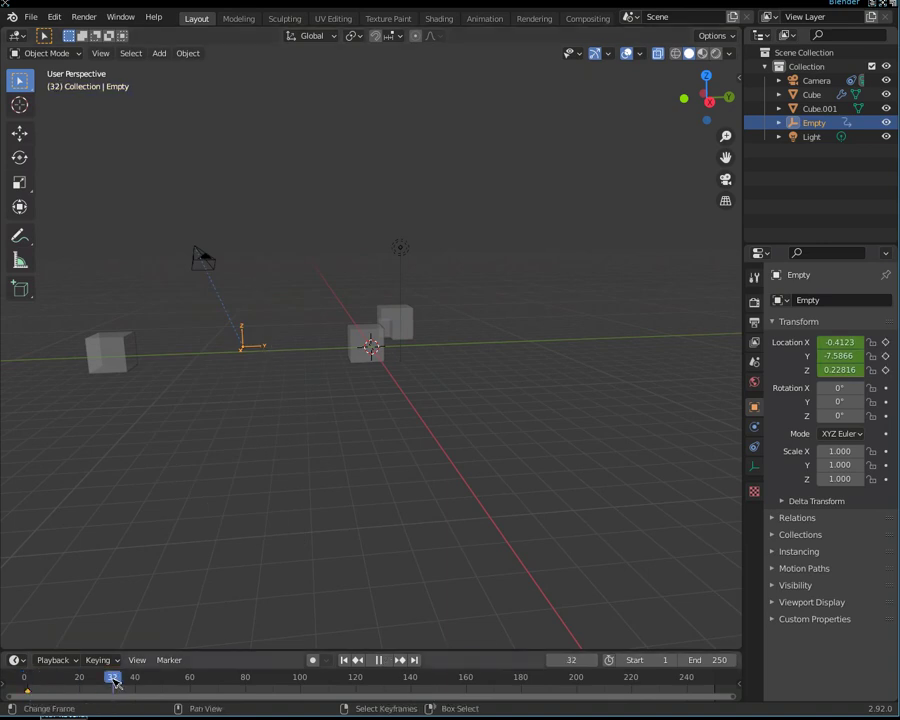
key(space)
click(94, 678)
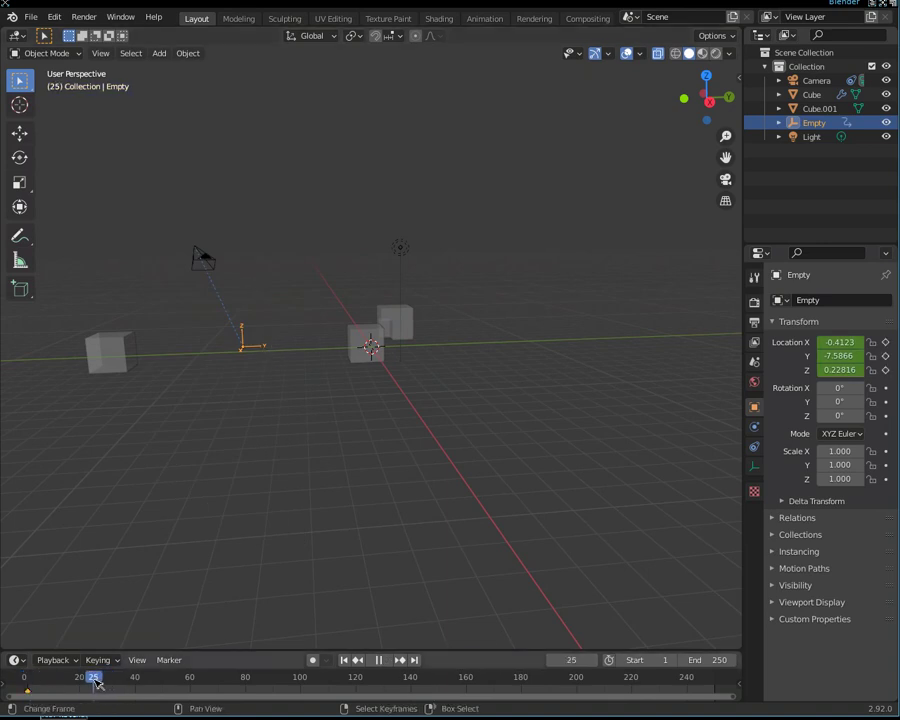
key(g)
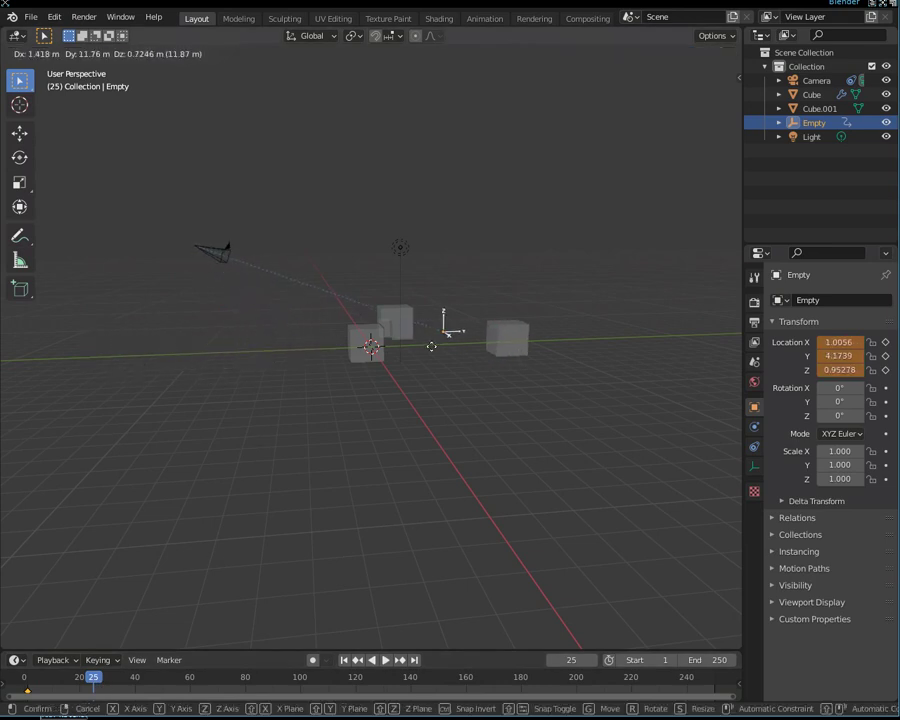
click(451, 361)
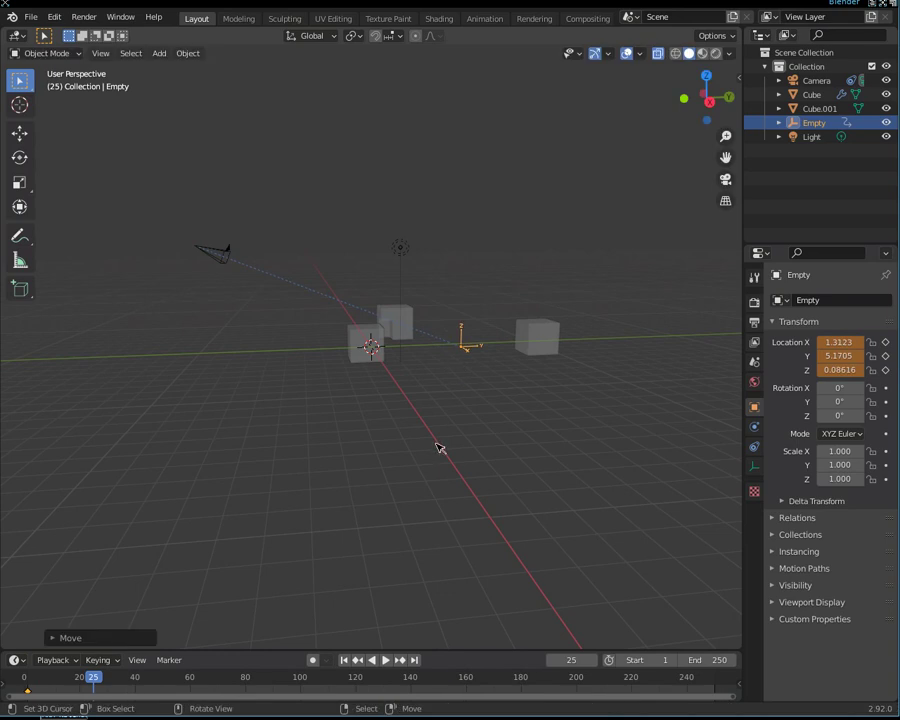
key(i)
click(437, 445)
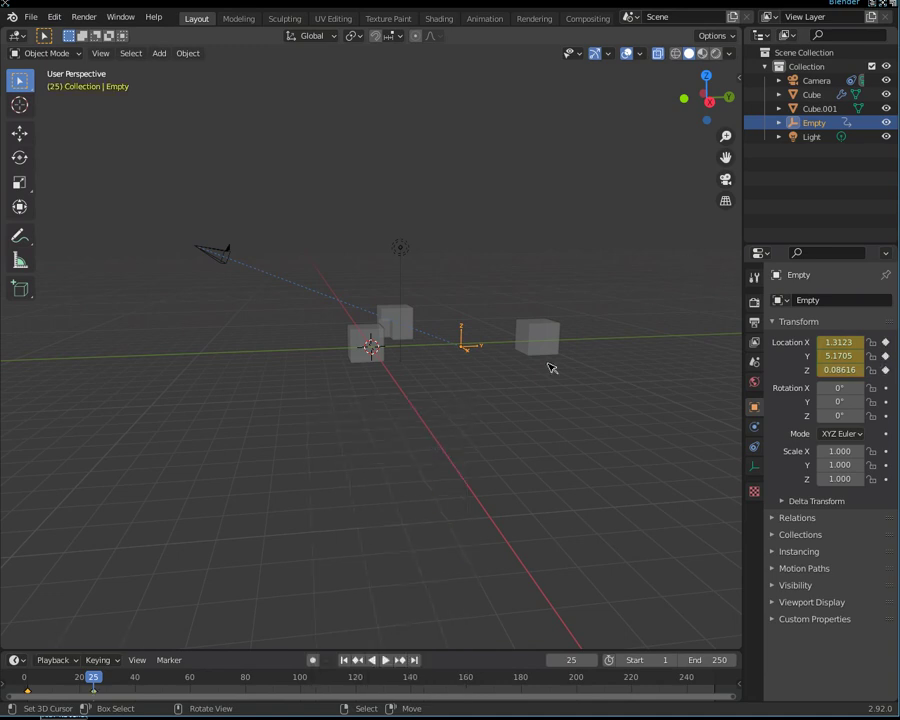
Step: Look through the scene camera and play the pan animation from frame 1
click(726, 179)
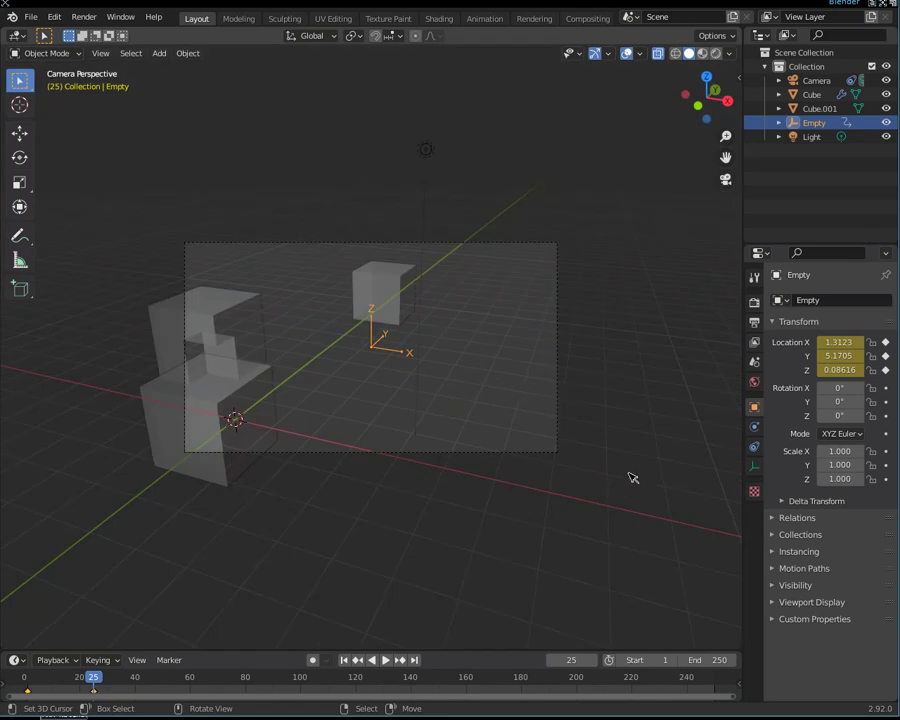
drag(80, 696, 30, 688)
key(space)
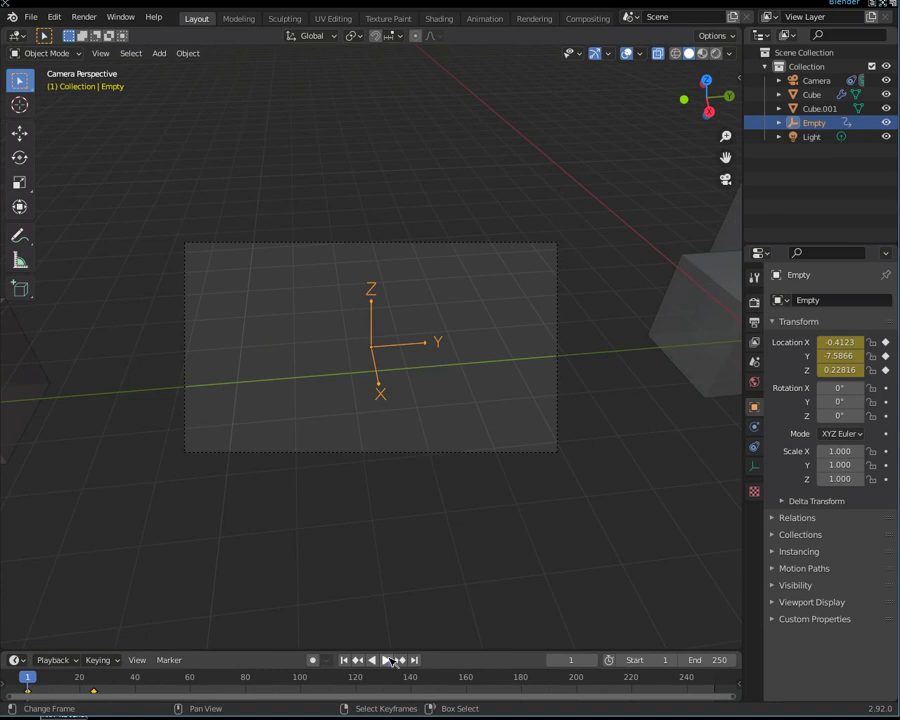
click(390, 660)
click(390, 660)
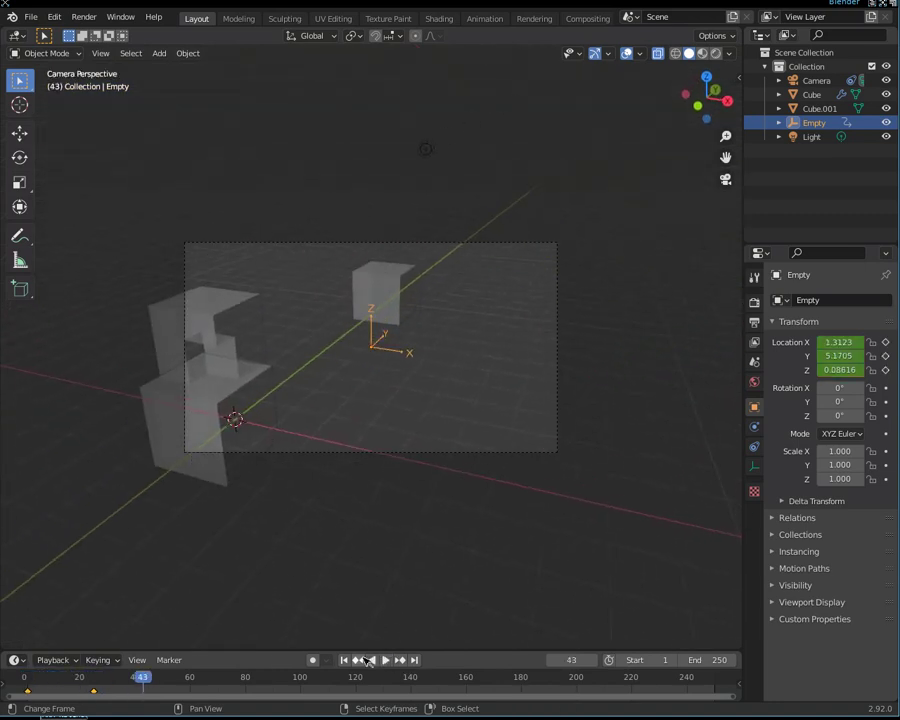
mouse_move(150, 686)
mouse_down()
mouse_move(24, 694)
mouse_move(105, 700)
mouse_move(90, 694)
mouse_move(35, 710)
mouse_move(96, 704)
mouse_move(33, 712)
mouse_up()
key(space)
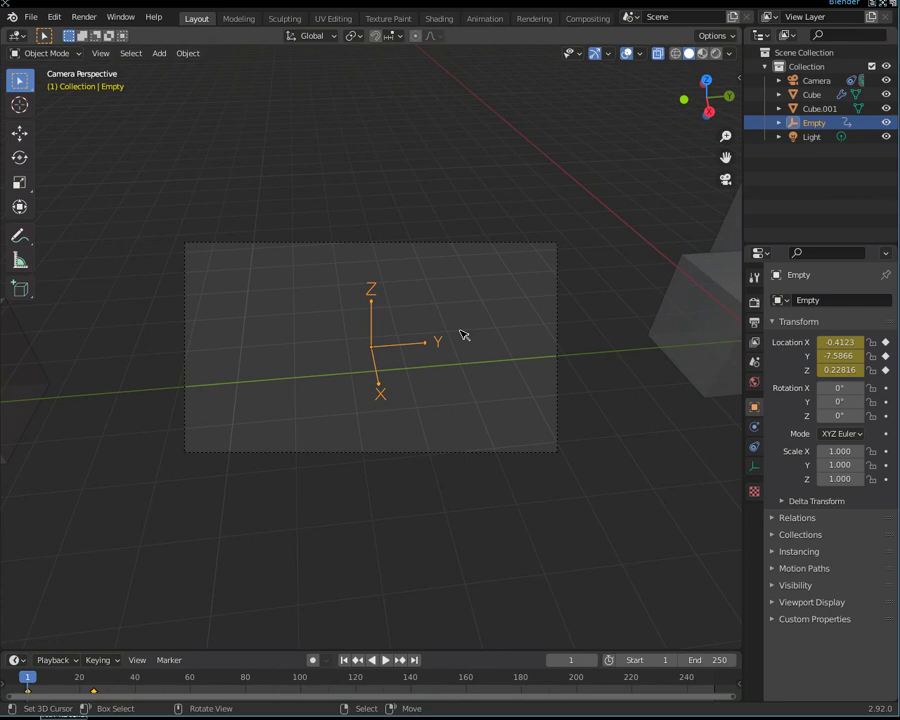
mouse_move(24, 677)
mouse_down()
mouse_move(90, 686)
mouse_move(27, 690)
mouse_move(97, 691)
mouse_move(26, 693)
mouse_move(56, 694)
mouse_up()
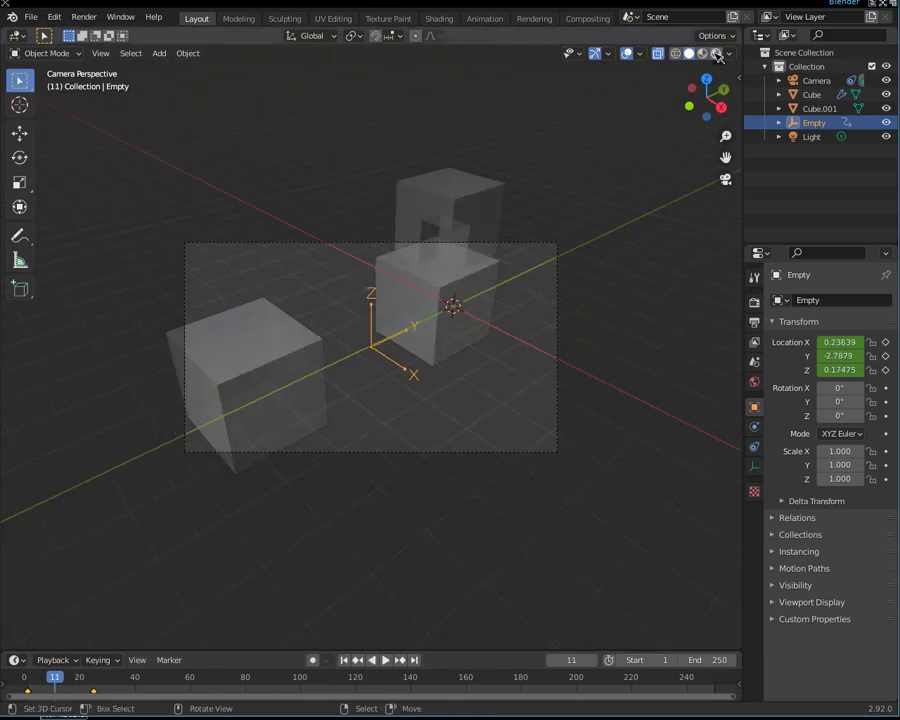
Step: Change the viewport shading and set the Render Engine to Cycles
click(716, 53)
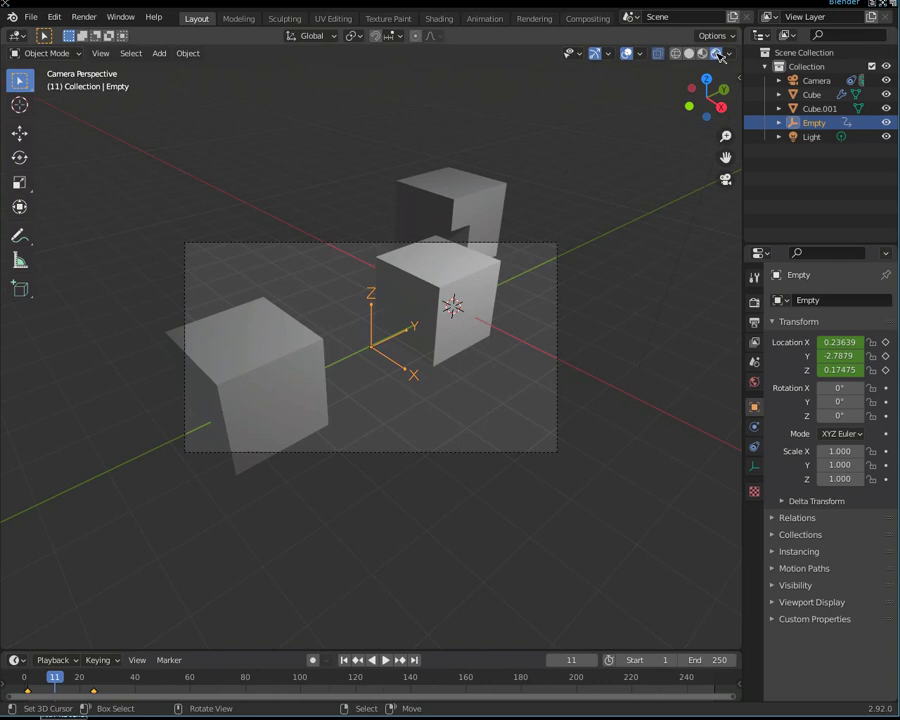
click(754, 301)
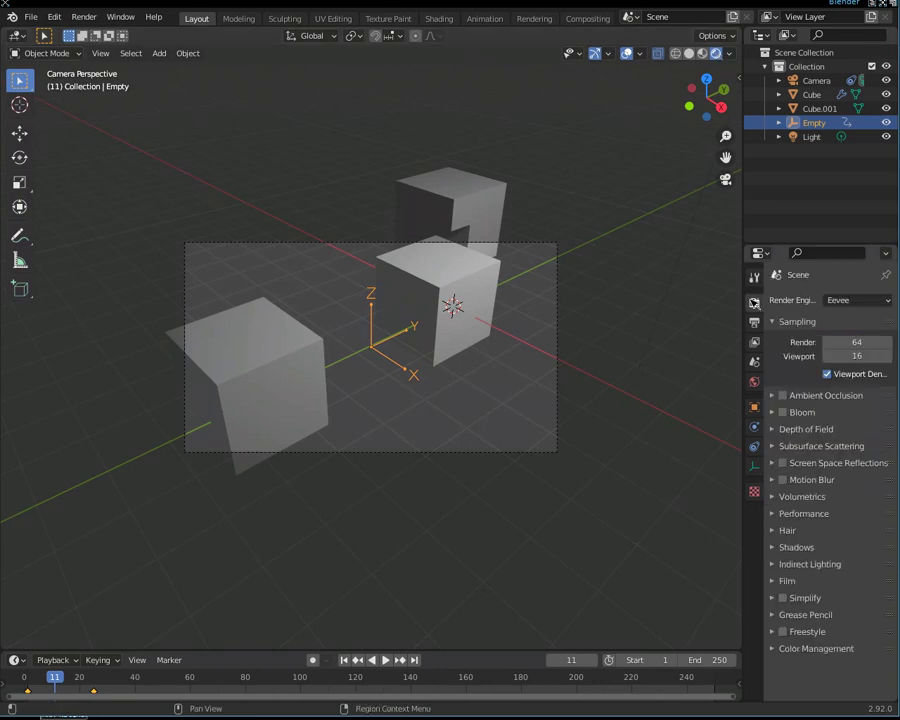
click(848, 300)
click(845, 344)
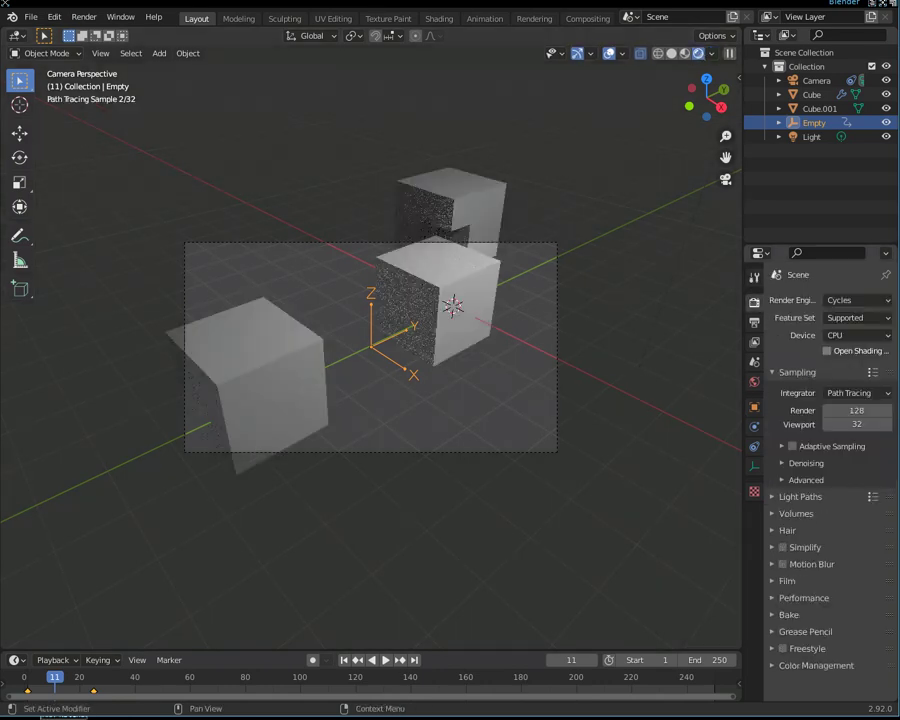
Step: Play the animation, scrubbing back to earlier frames, and stop at frame 12
key(space)
click(45, 690)
key(space)
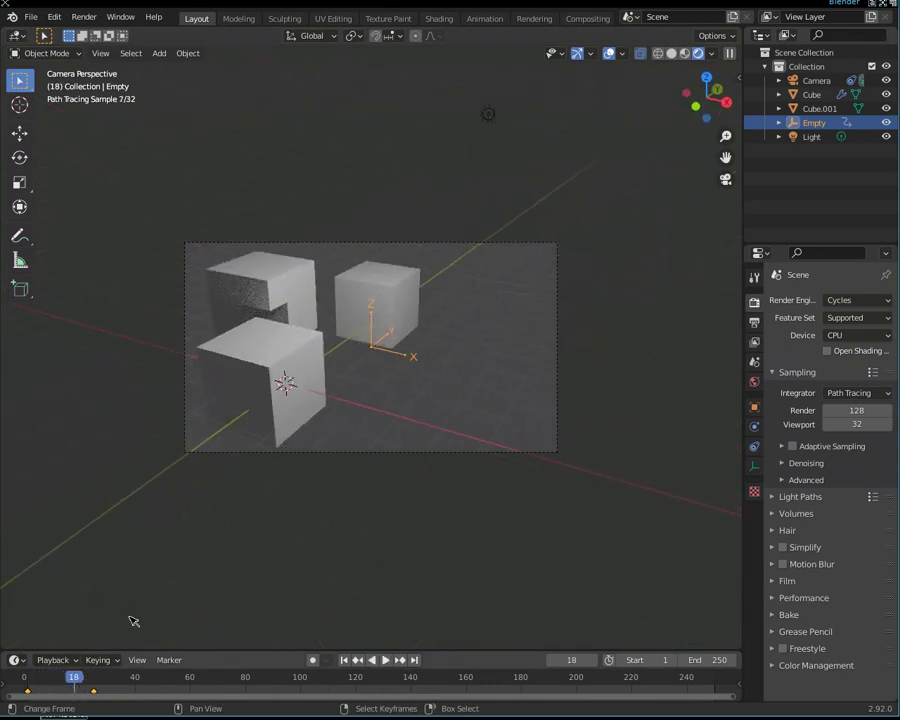
click(50, 690)
key(space)
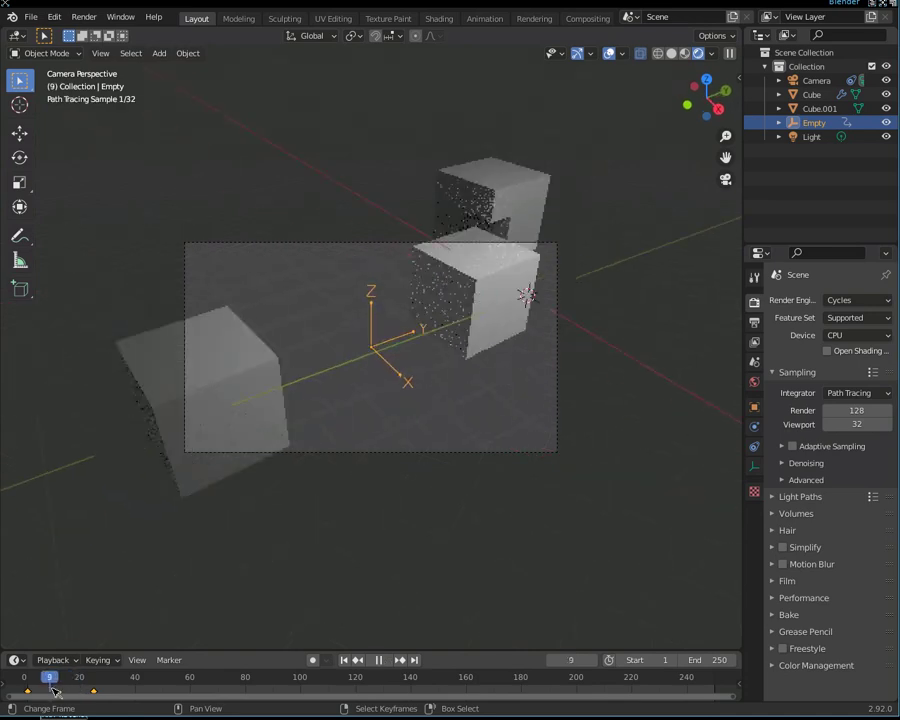
key(space)
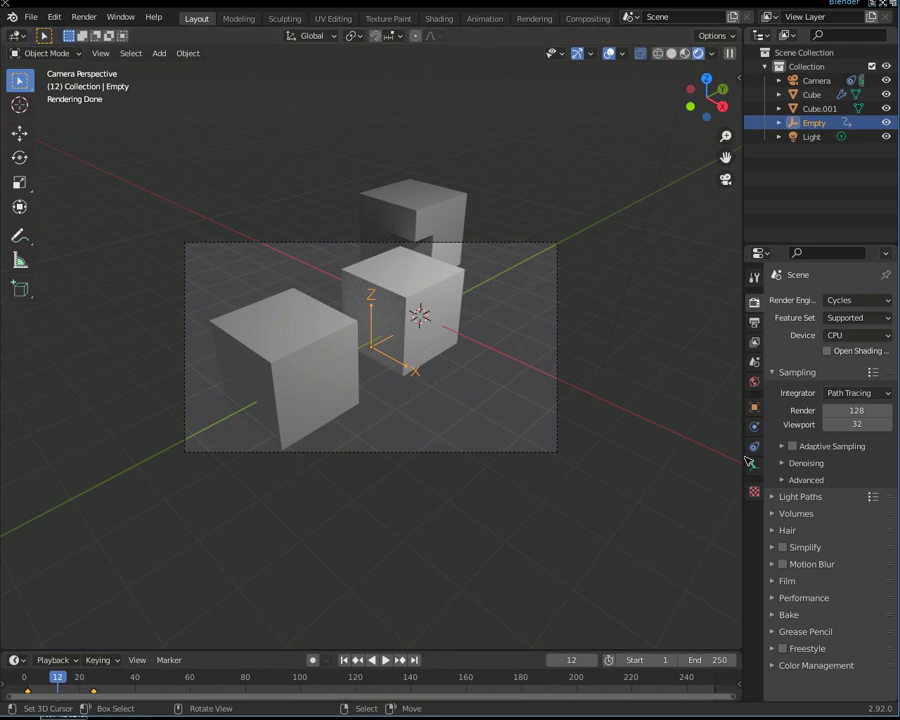
Step: Delete the two front cubes and the back cube Cube.001, leaving Camera, Empty and Light
click(412, 346)
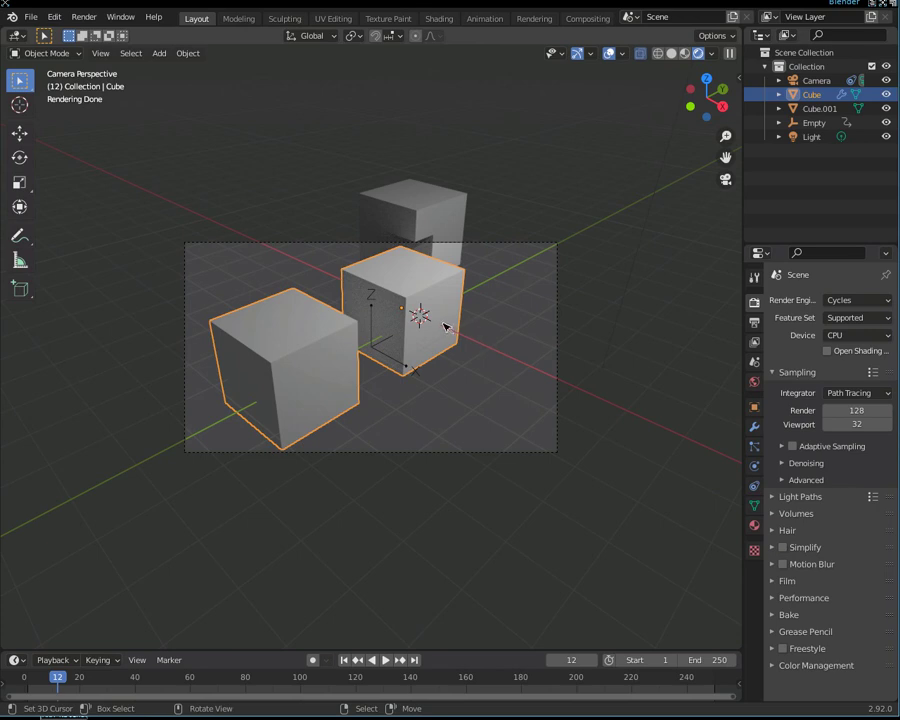
key(x)
click(444, 322)
click(432, 215)
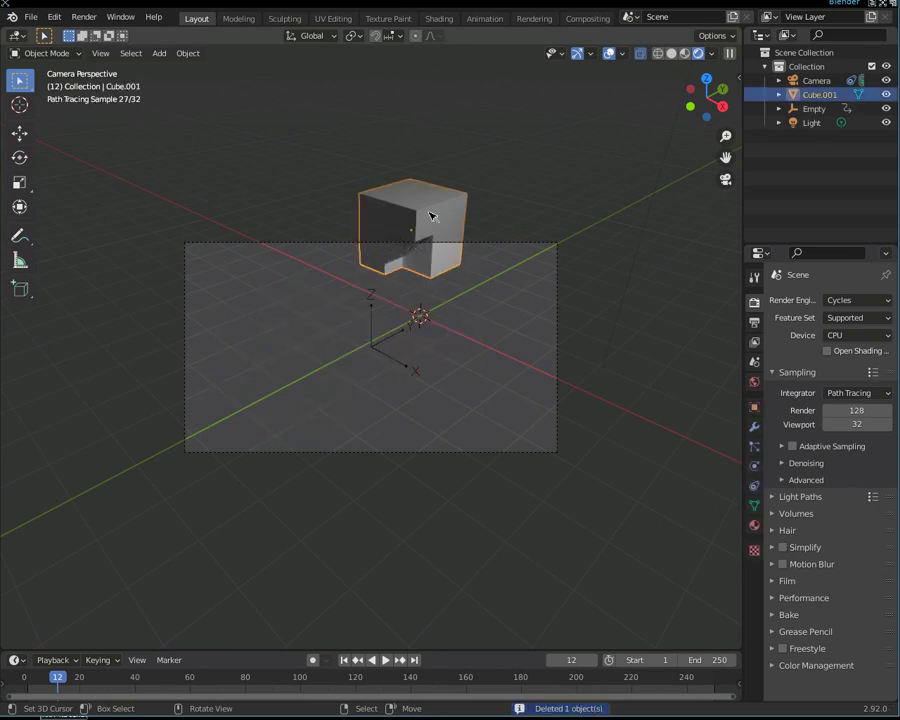
key(x)
shift+right_click(546, 275)
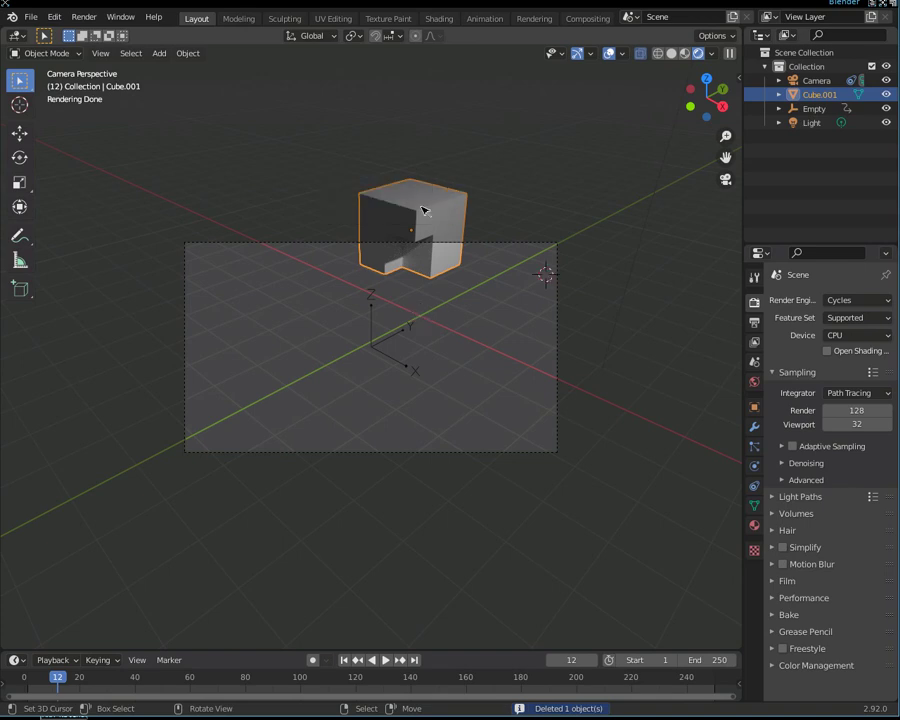
scroll(421, 210, up, 3)
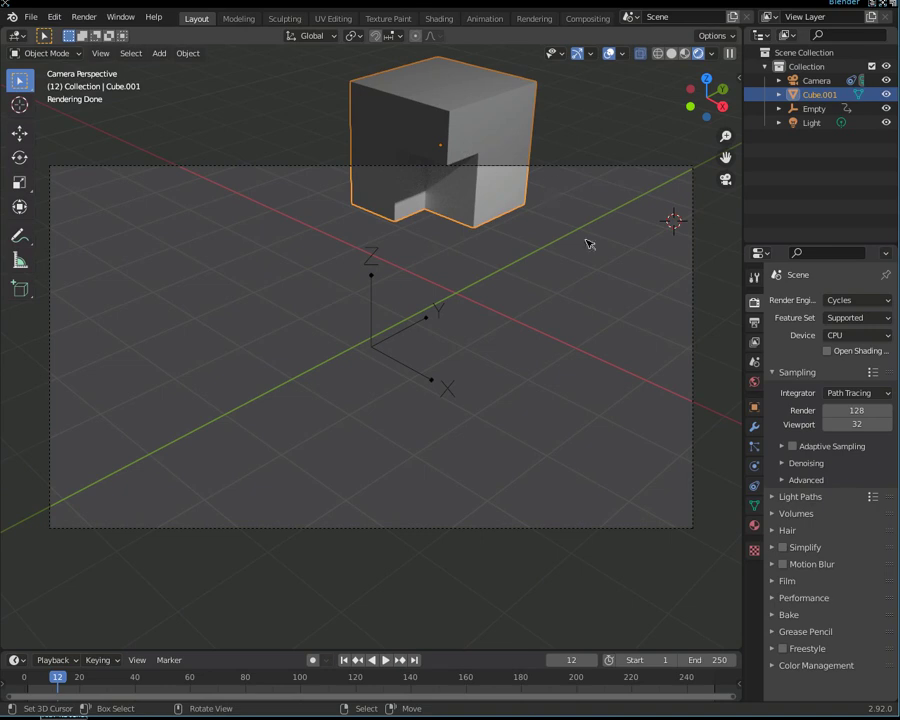
key(x)
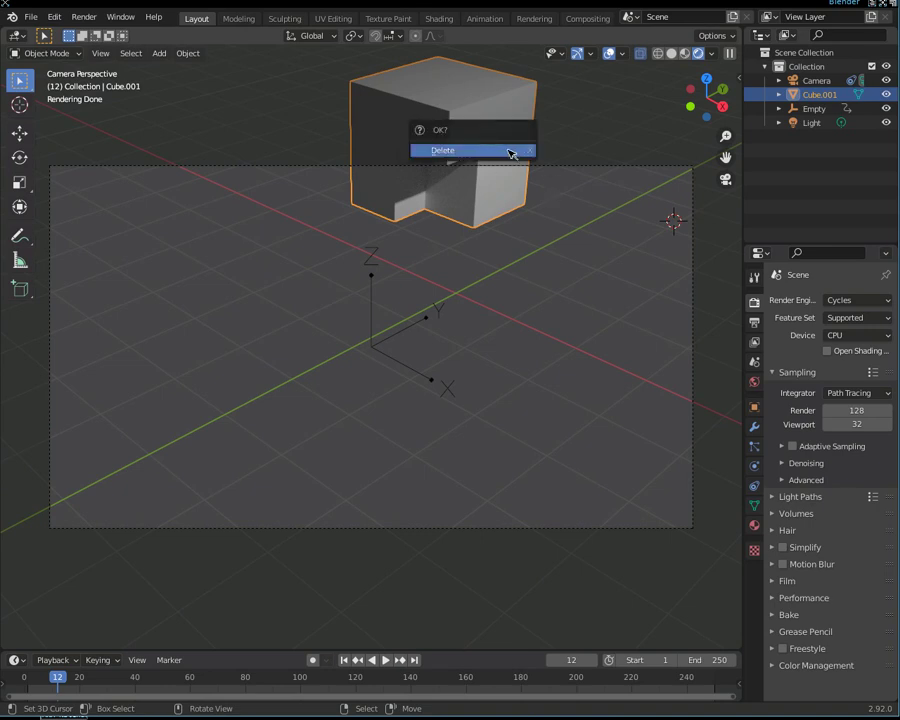
click(494, 148)
scroll(422, 340, down, 1)
Step: Snap the 3D cursor to the world origin via the 'snap' search
key(F3)
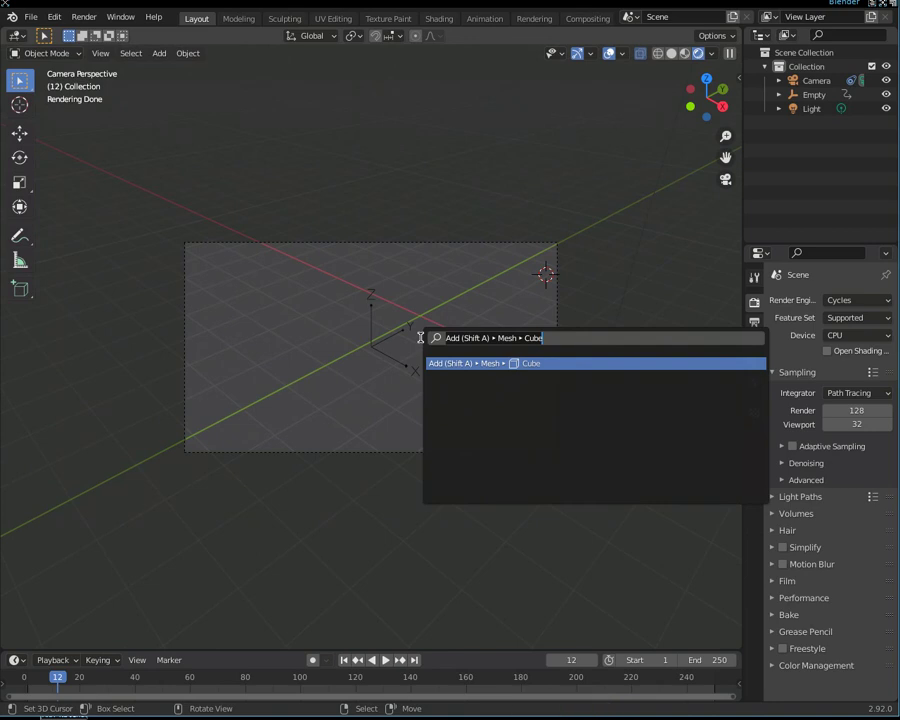
text(snap)
key(Down)
key(Down)
key(Down)
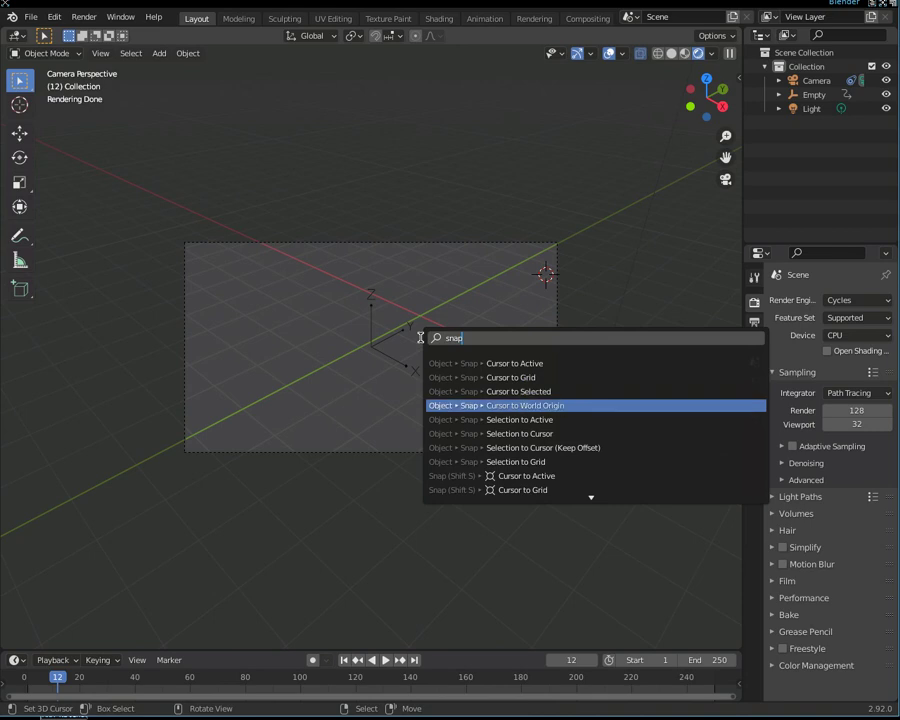
key(Return)
Step: Add a mesh plane at the origin and scale it up into a large ground
key(F3)
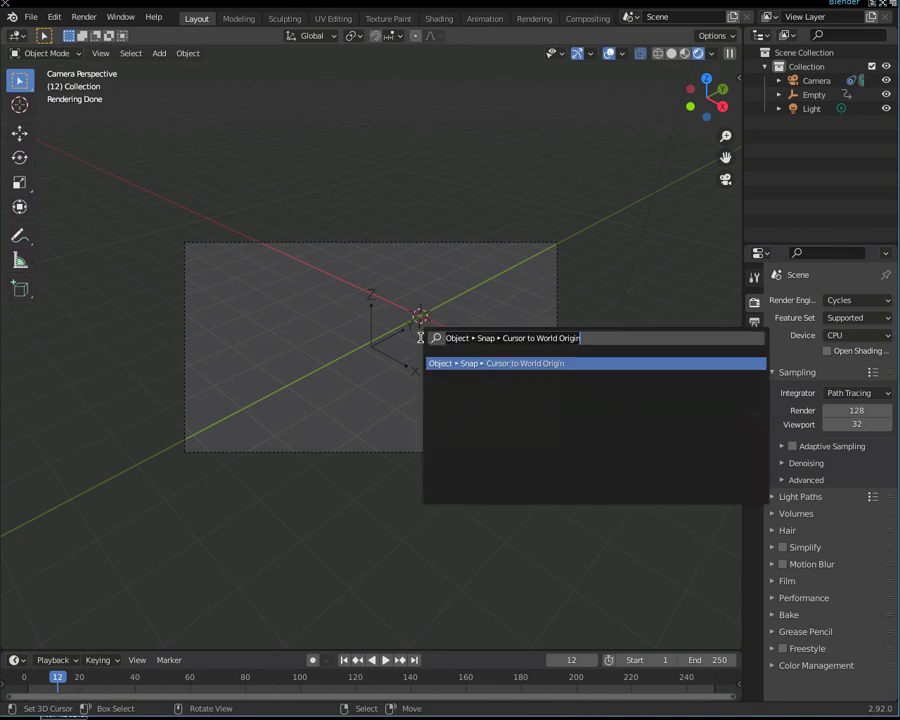
text(a)
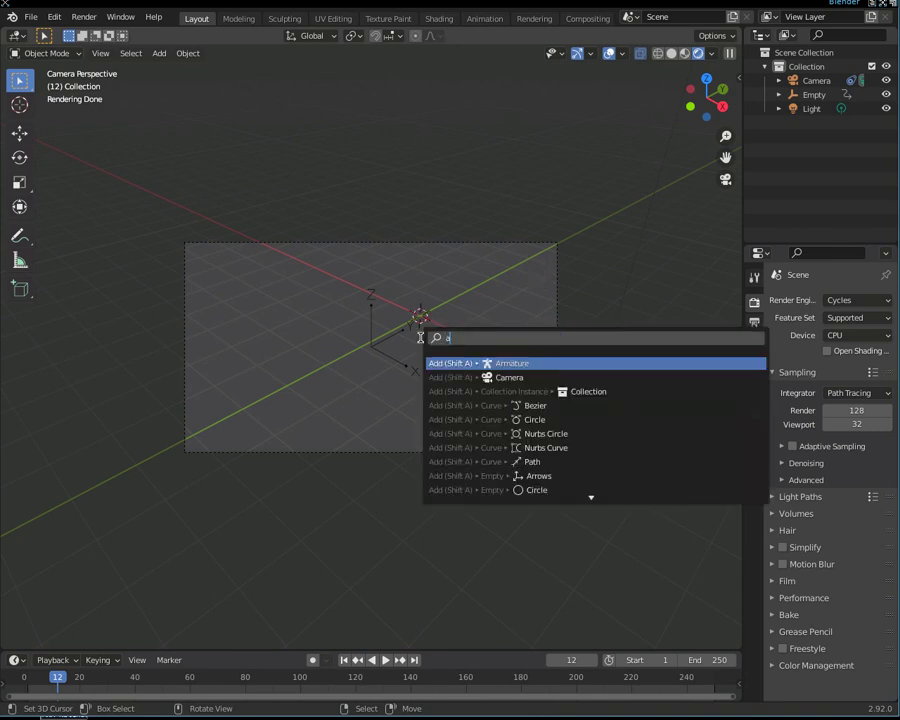
text(dd plan)
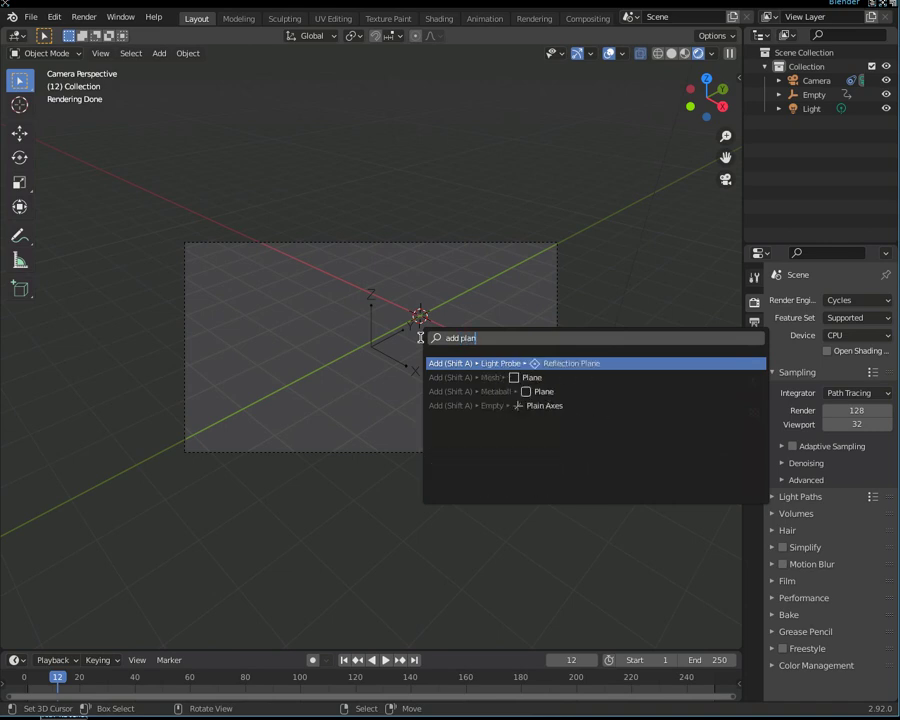
key(Down)
key(Return)
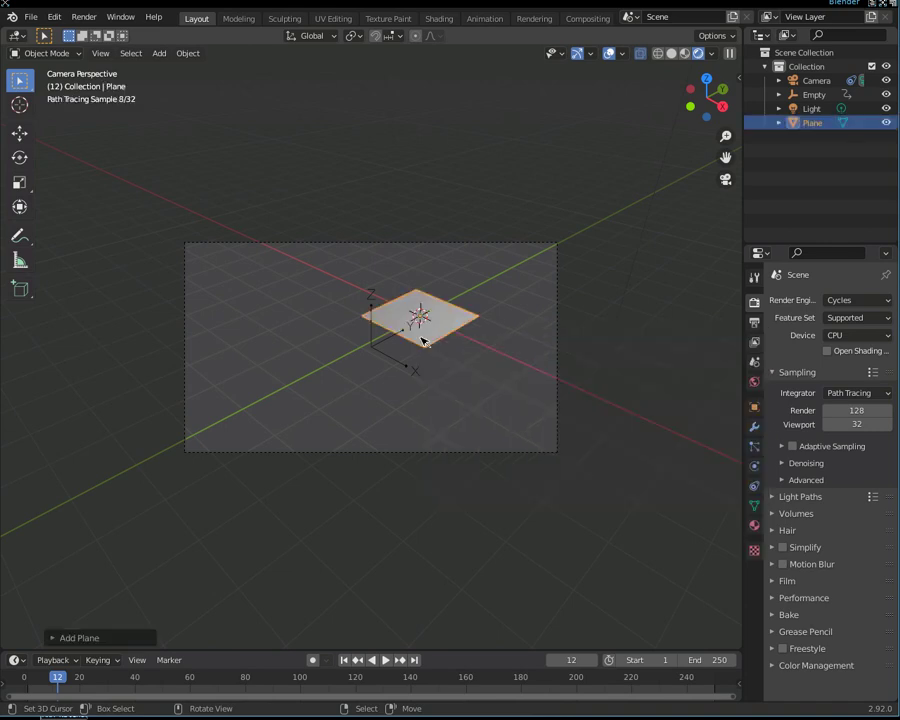
key(s)
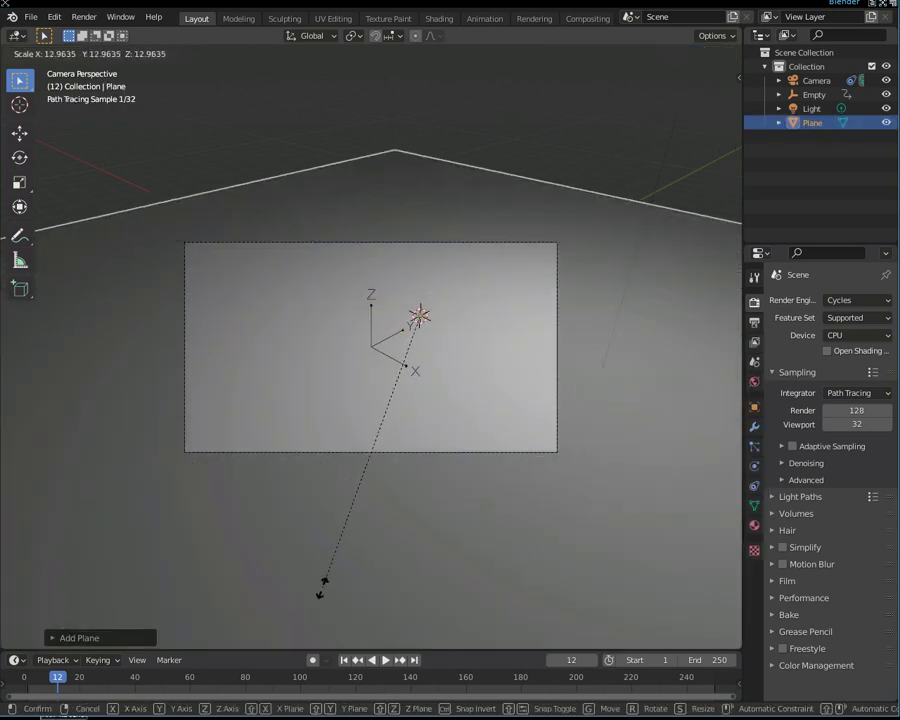
click(312, 605)
scroll(584, 492, down, 3)
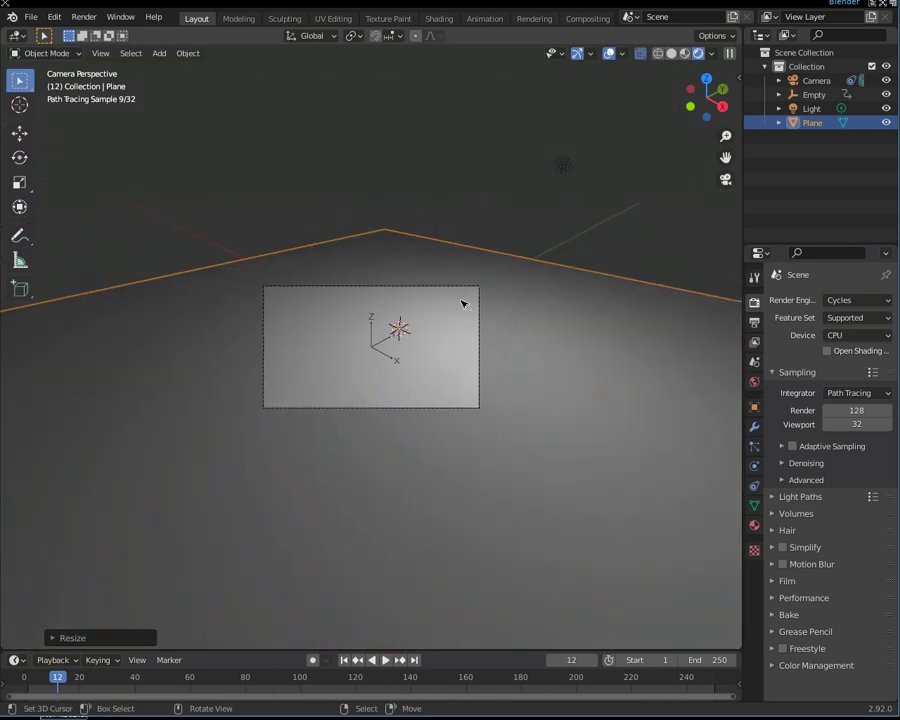
scroll(484, 337, down, 3)
scroll(484, 337, up, 4)
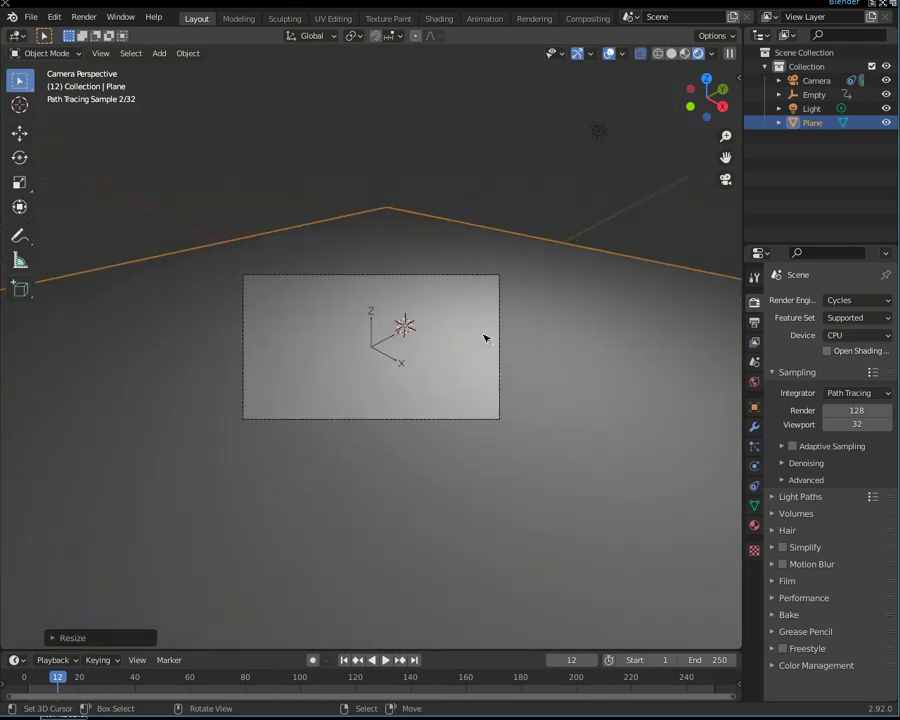
scroll(484, 338, down, 2)
scroll(484, 338, up, 2)
Step: In Edit Mode, turn on face normals in Overlays with size 1.24
click(714, 56)
click(622, 56)
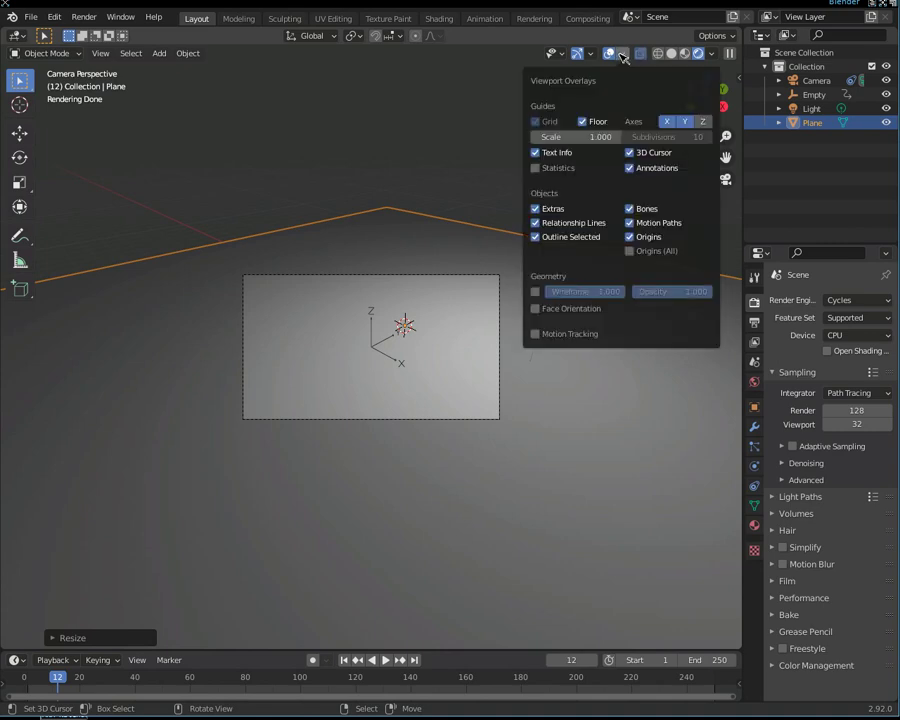
click(590, 54)
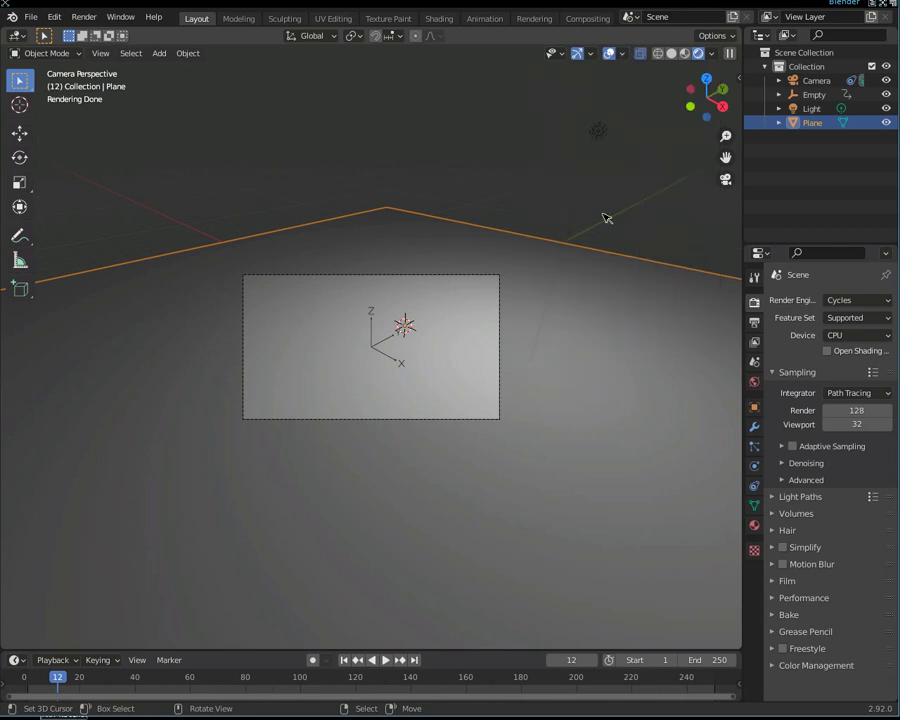
key(Tab)
click(622, 54)
click(566, 562)
drag(590, 562, 660, 562)
Step: Add a cube from the 'add cube' search and switch the viewport to Solid shading
scroll(456, 485, up, 3)
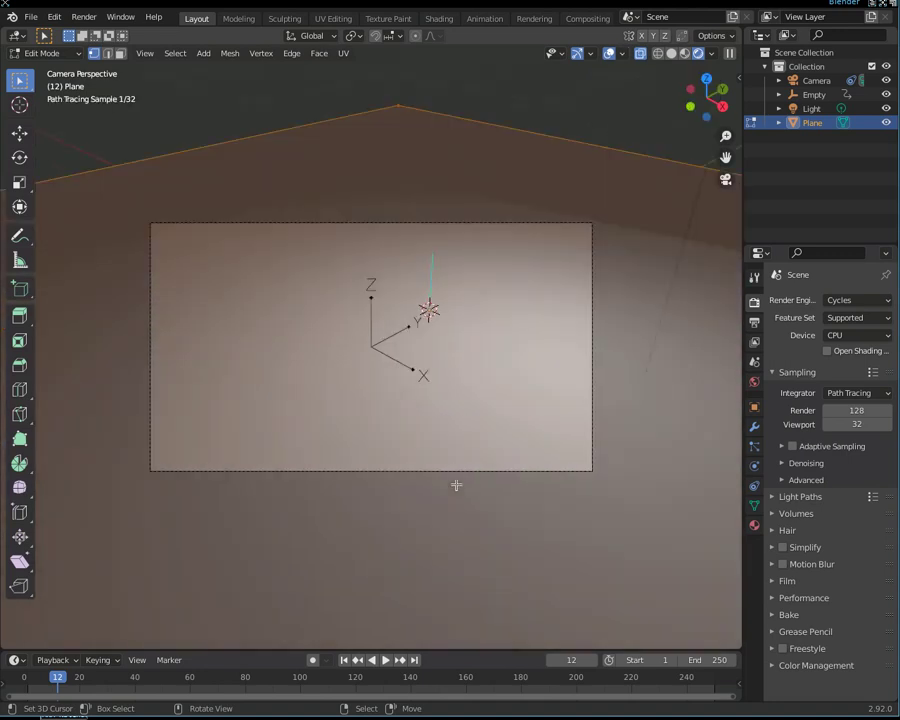
scroll(542, 420, down, 2)
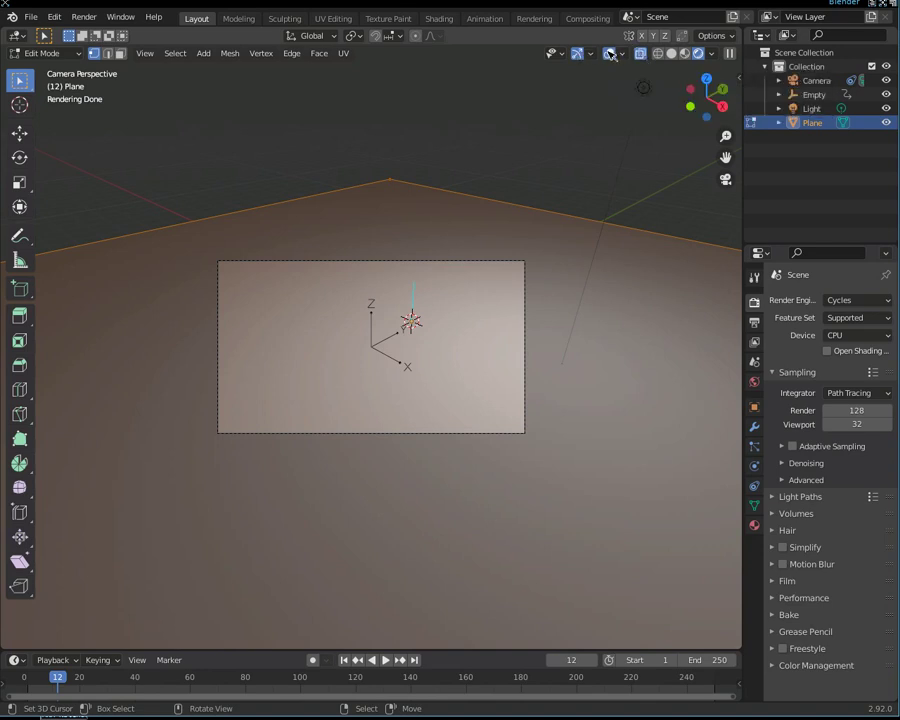
click(624, 54)
key(F3)
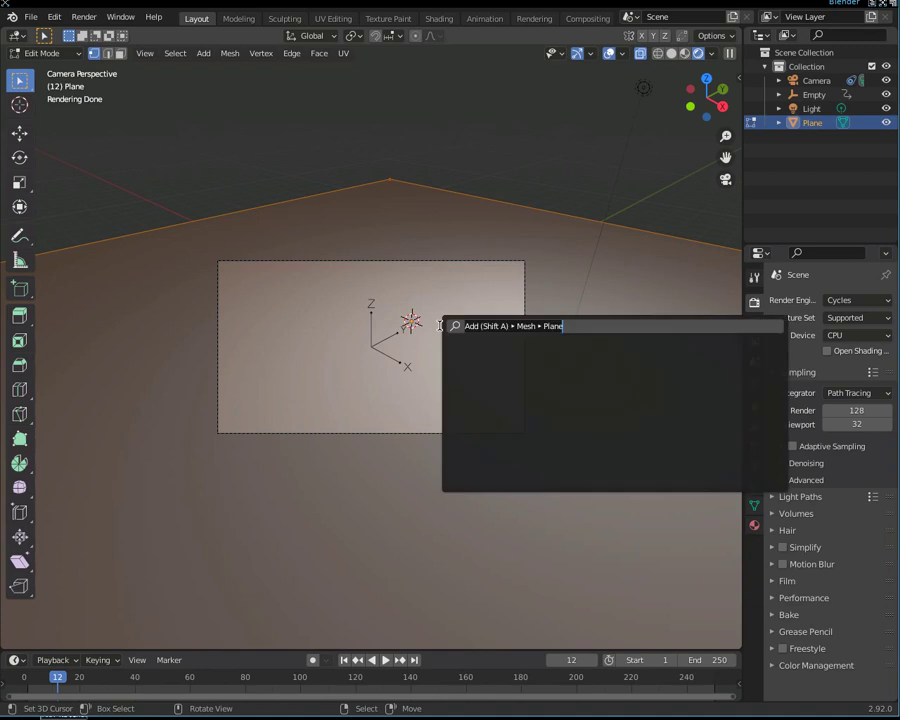
text(add c)
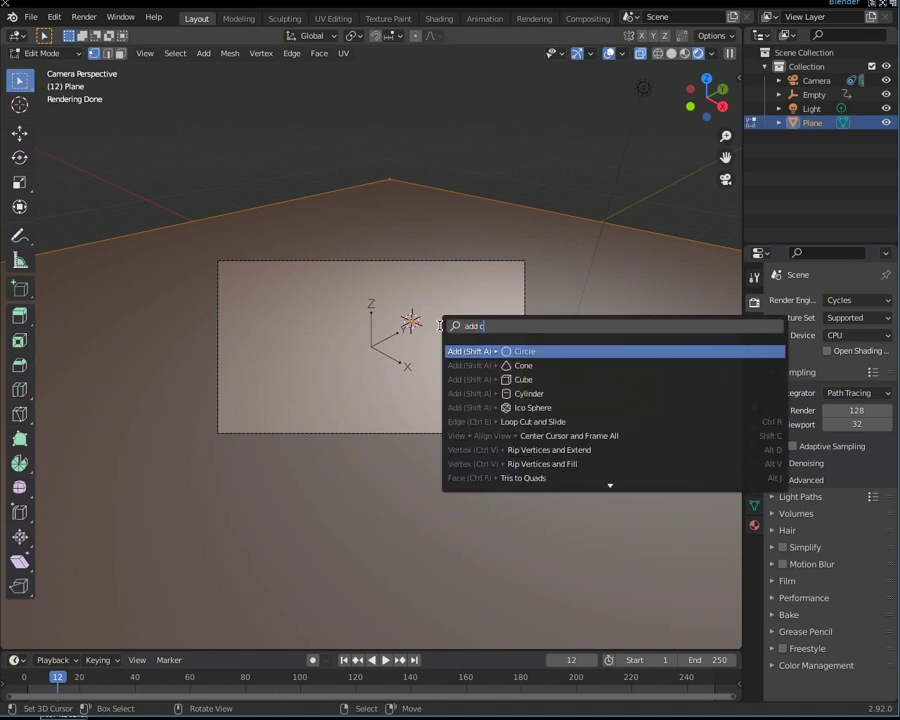
text(ube)
key(Return)
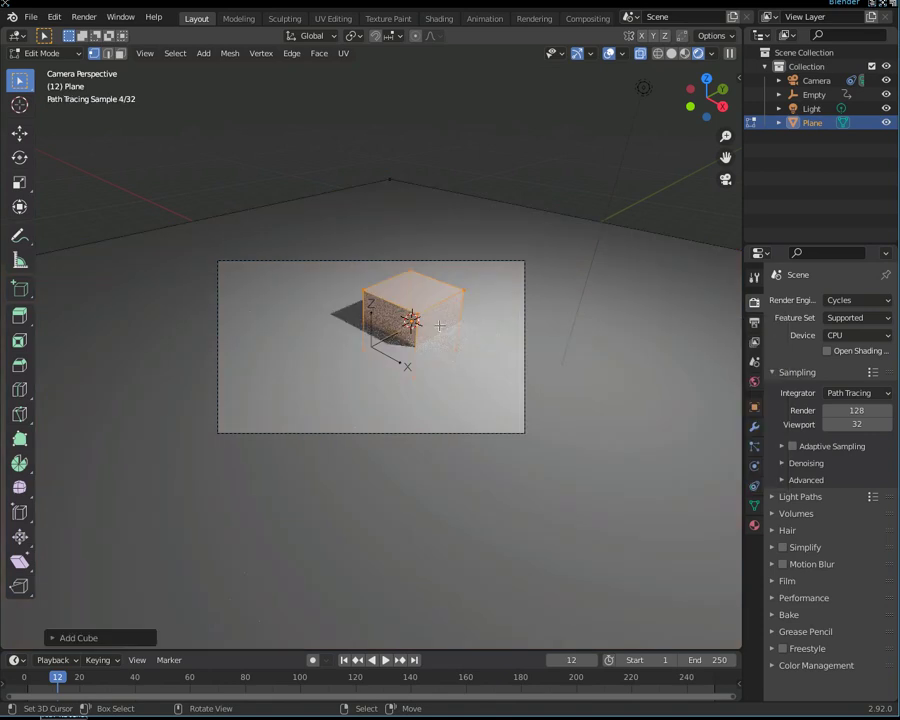
click(671, 53)
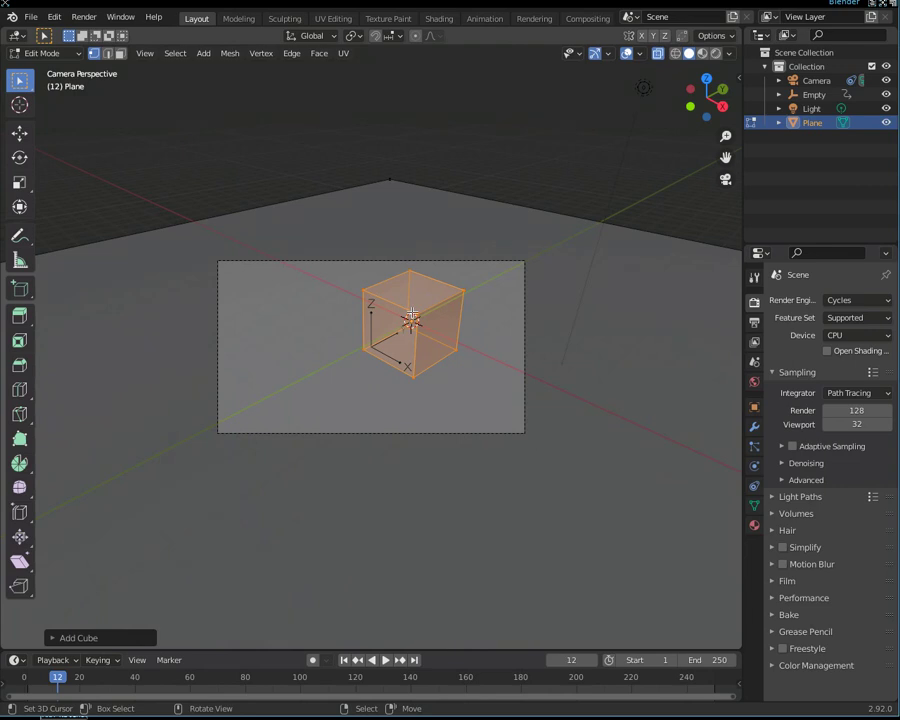
Step: Undo the added cube with Ctrl+Z and leave Edit Mode
key(ctrl)
key(ctrl+z)
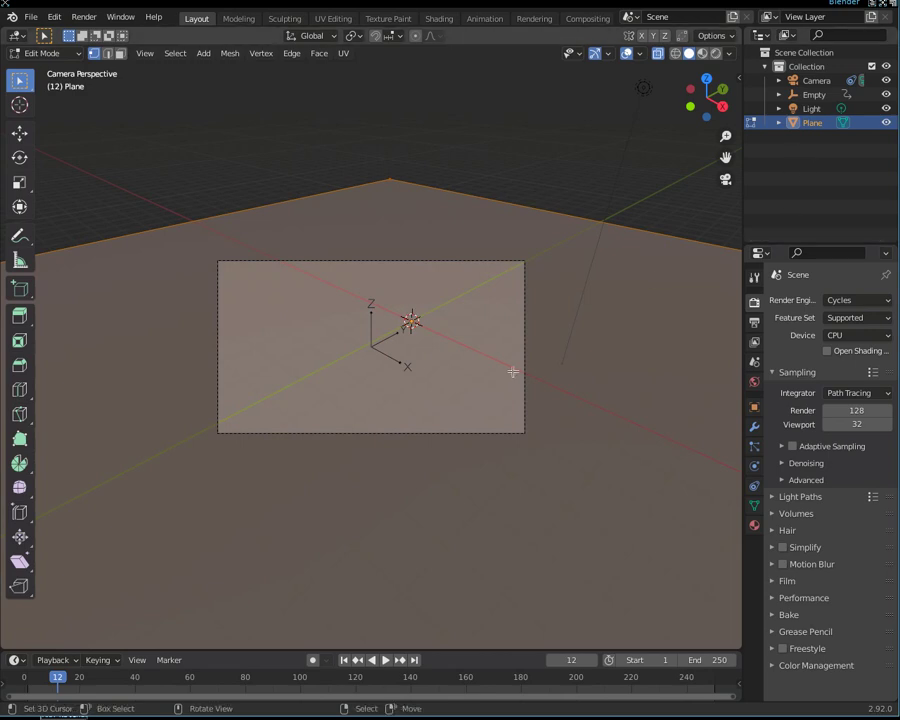
key(Tab)
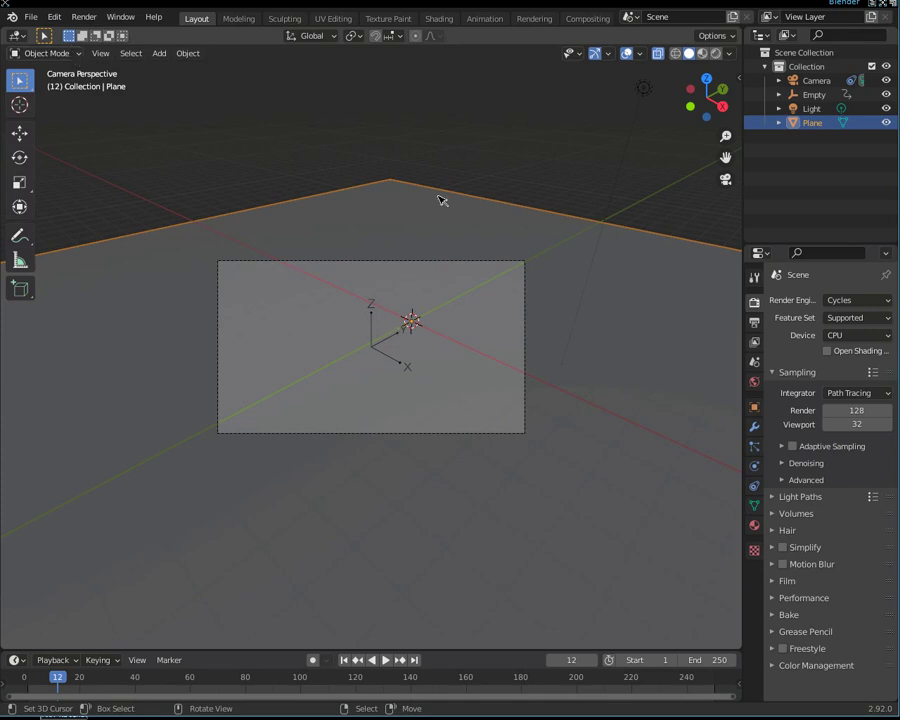
Step: Add a new mesh cube and raise it 4.53 m straight up along Z
key(F3)
text(add cue)
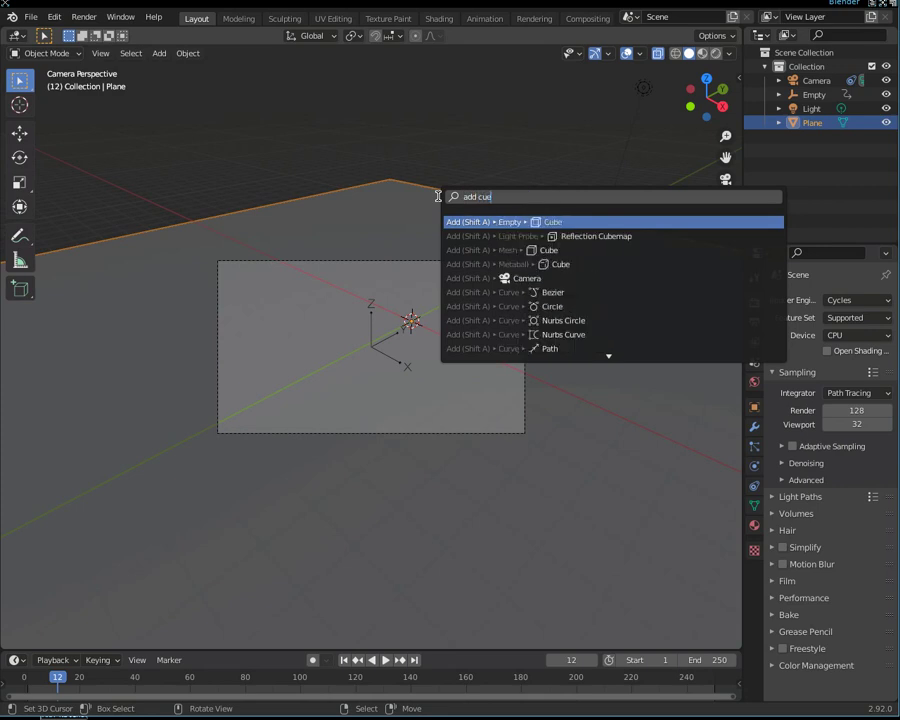
key(Down)
key(Down)
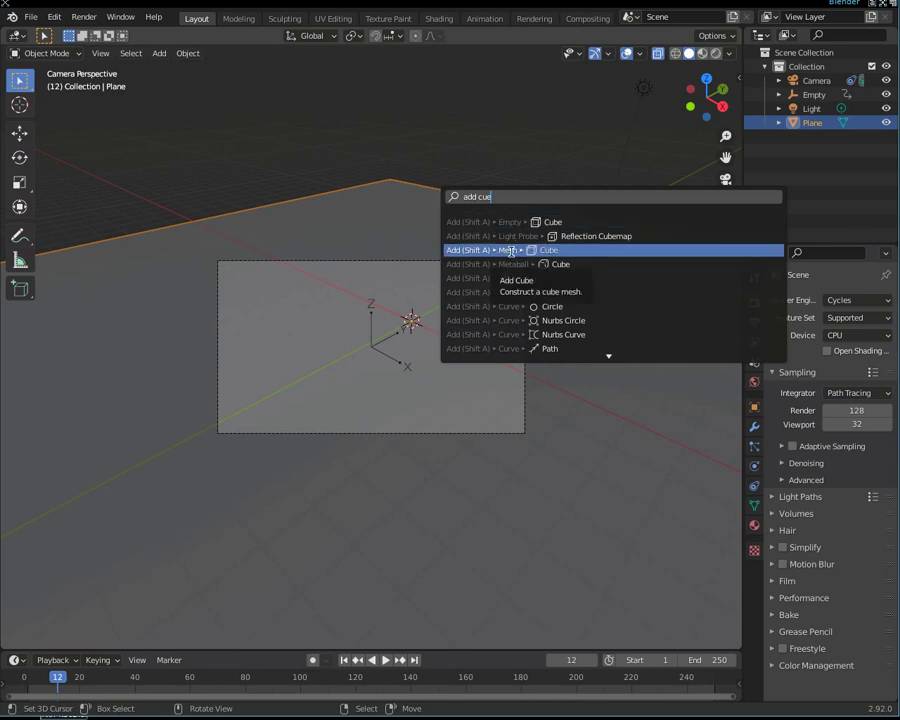
click(511, 252)
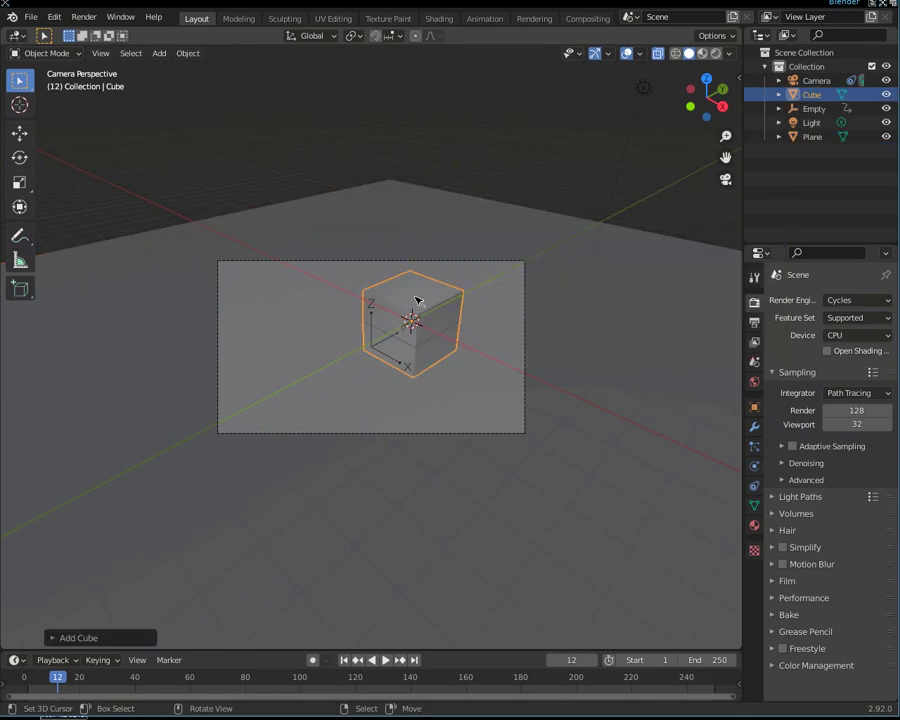
key(g)
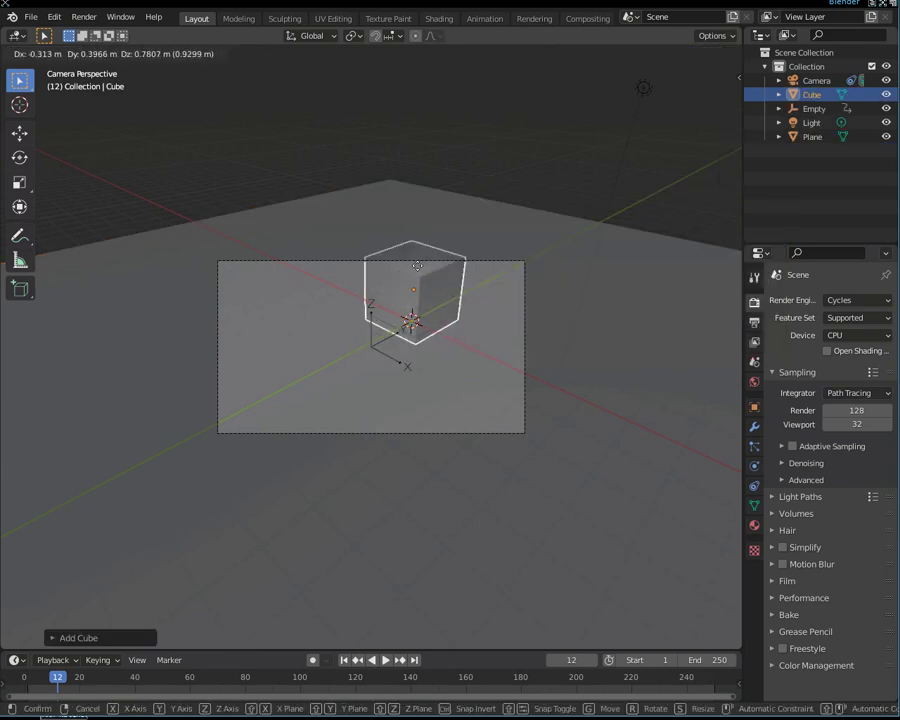
key(z)
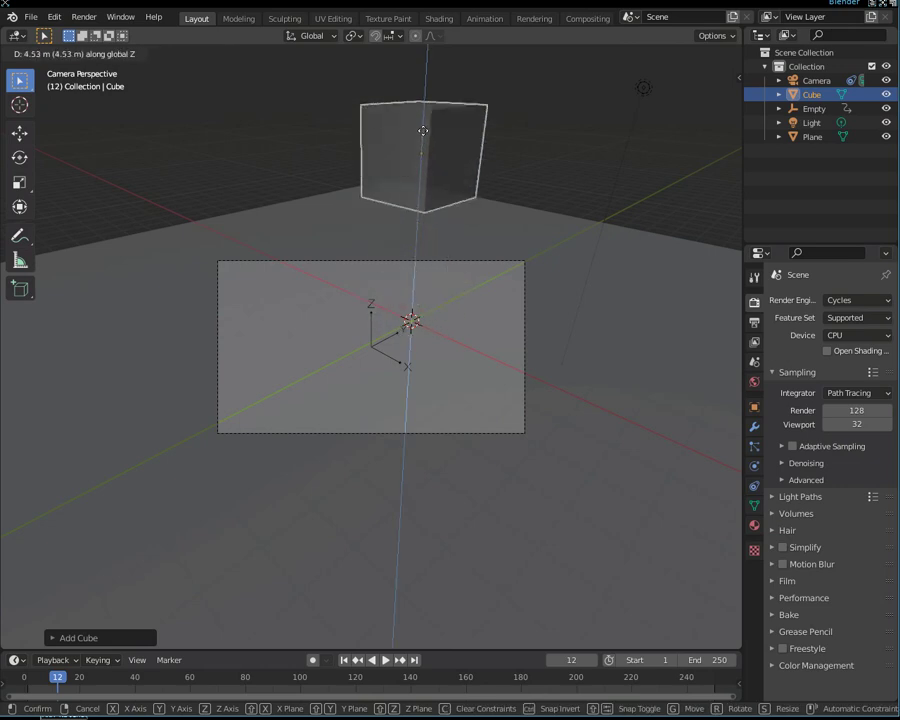
click(434, 80)
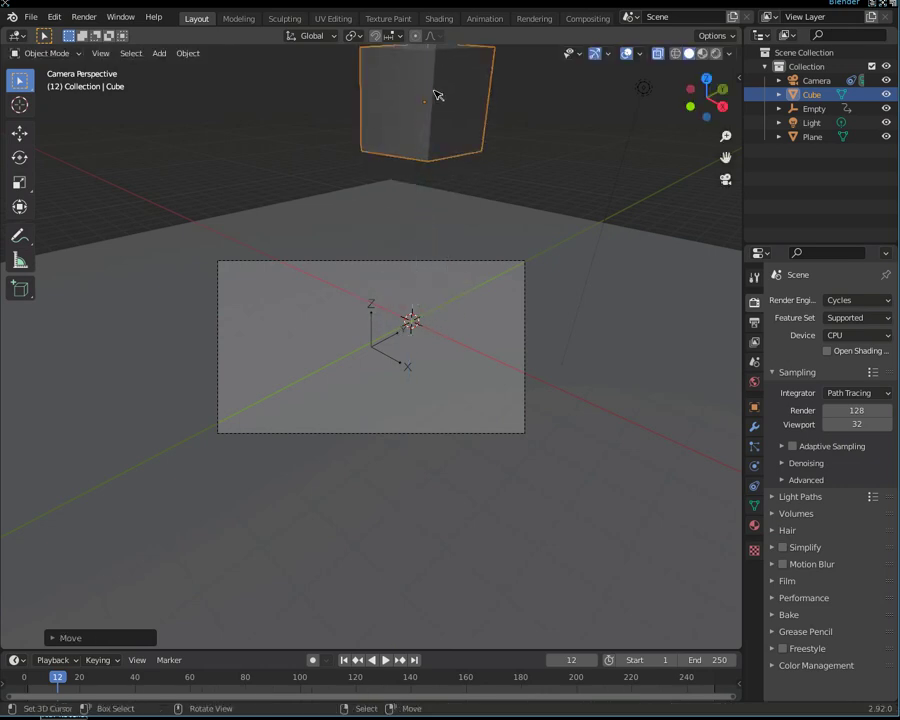
scroll(460, 143, down, 3)
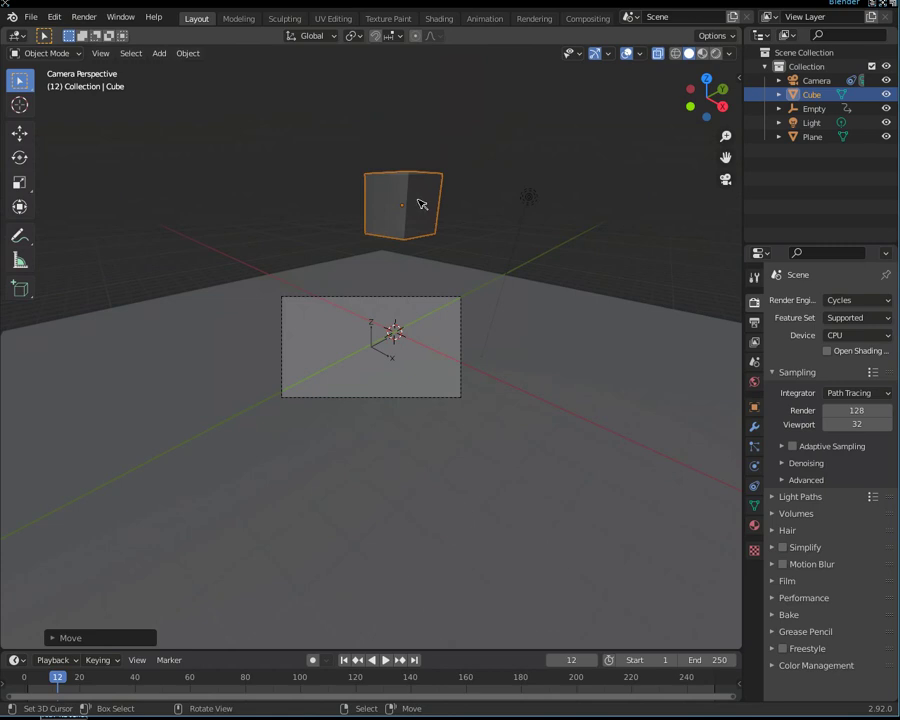
Step: Rotate the raised cube to a tilted angle
key(r)
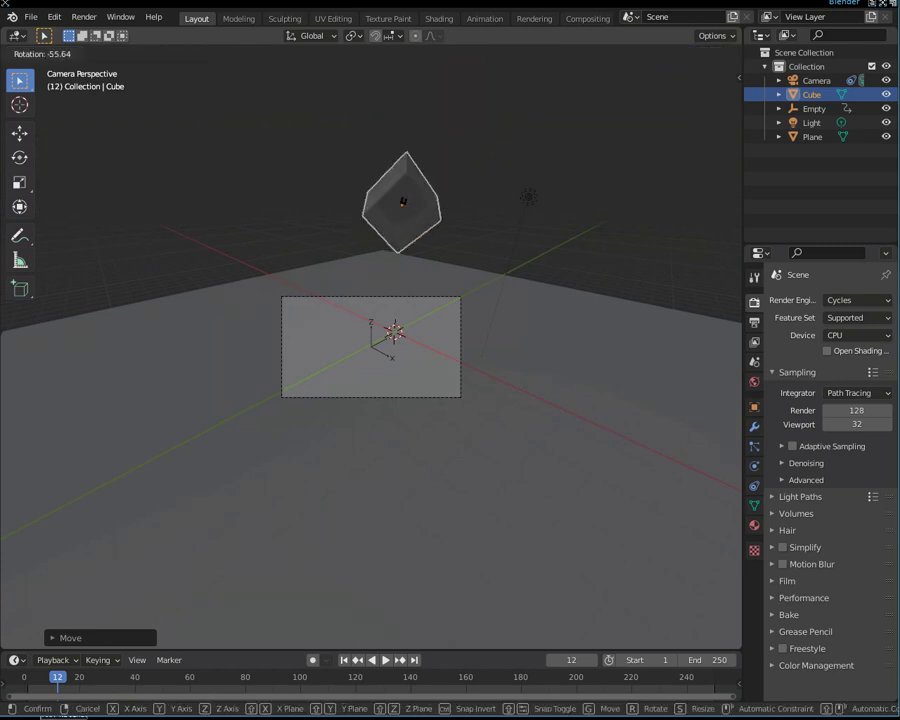
click(404, 200)
mouse_move(472, 307)
middle_down()
mouse_move(480, 317)
mouse_move(470, 335)
mouse_move(476, 315)
mouse_move(470, 327)
mouse_move(496, 327)
middle_up()
scroll(498, 327, down, 3)
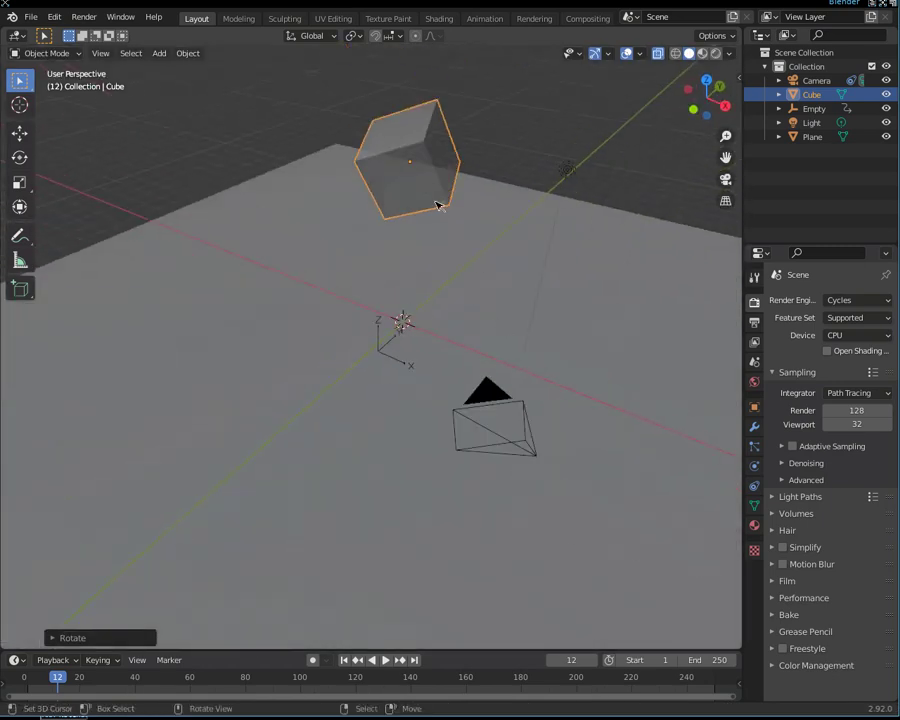
key(Tab)
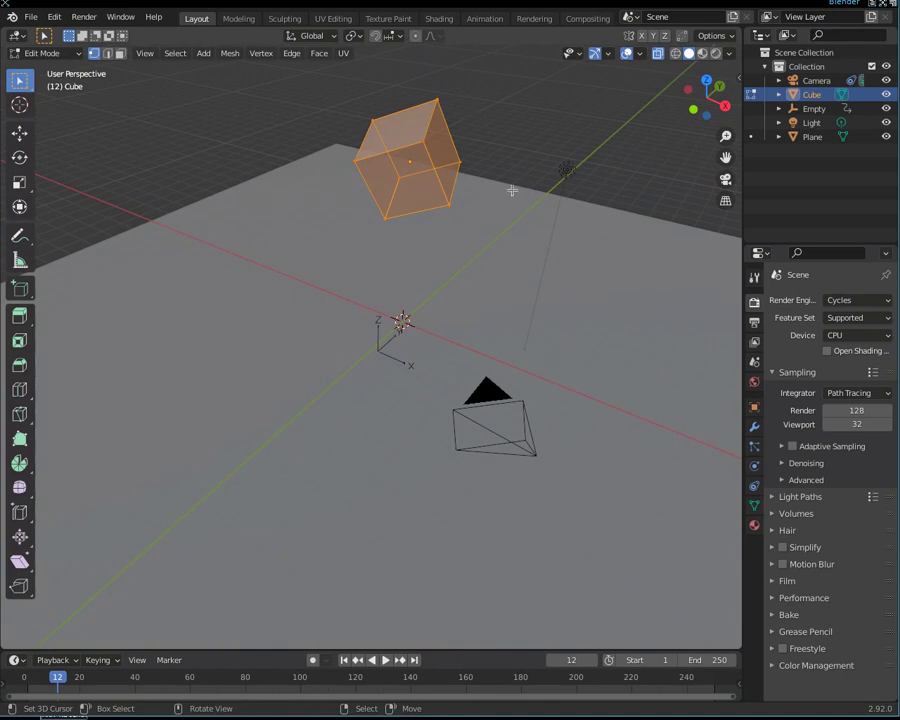
Step: Run Subdivide twice on the tilted cube's mesh, then return to Object Mode
key(F3)
text(subd)
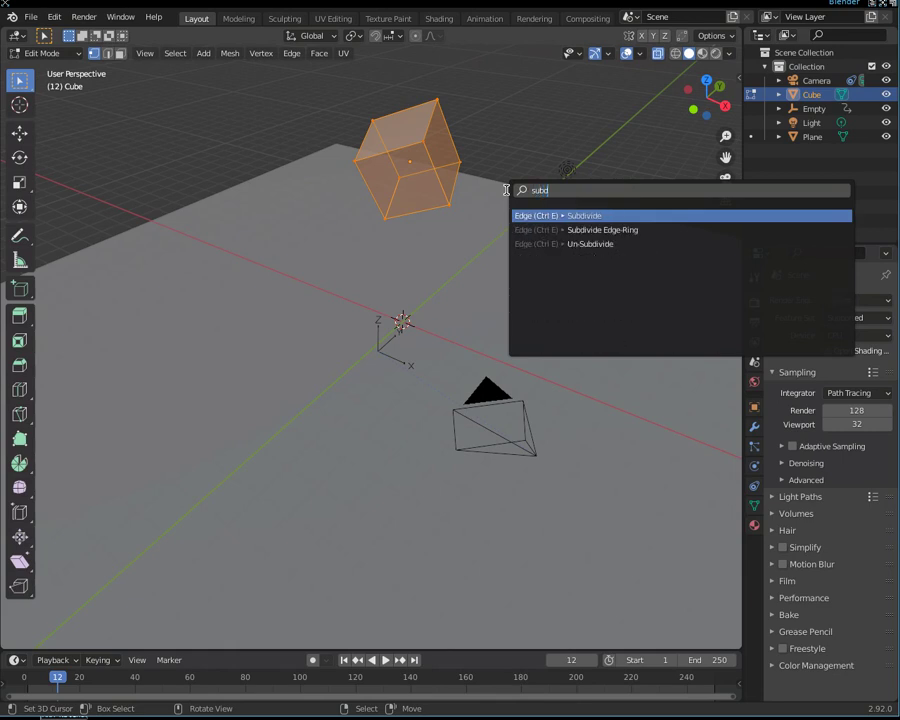
click(571, 210)
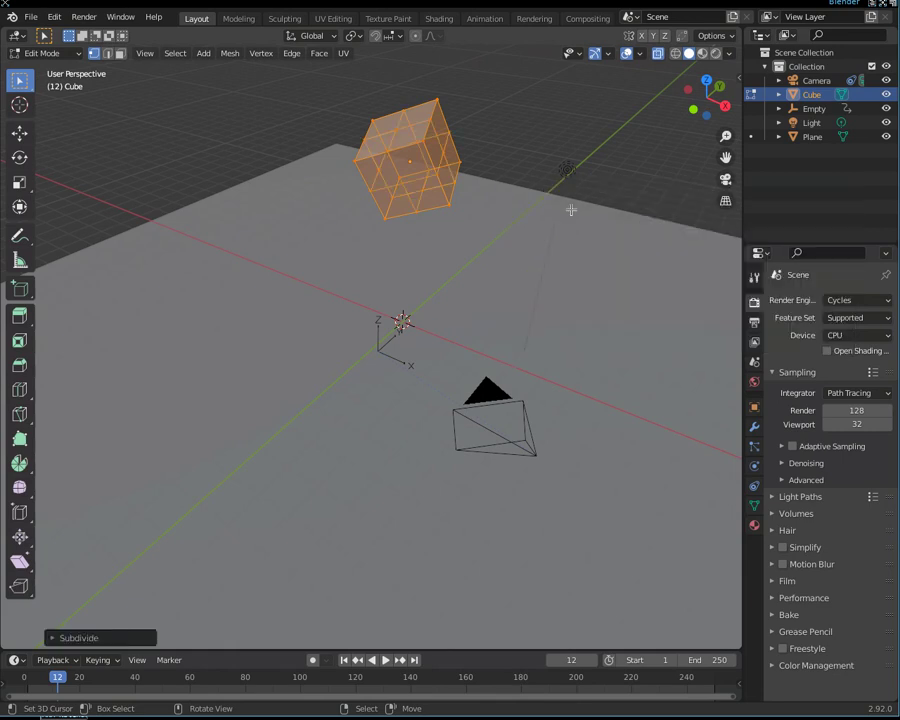
key(F3)
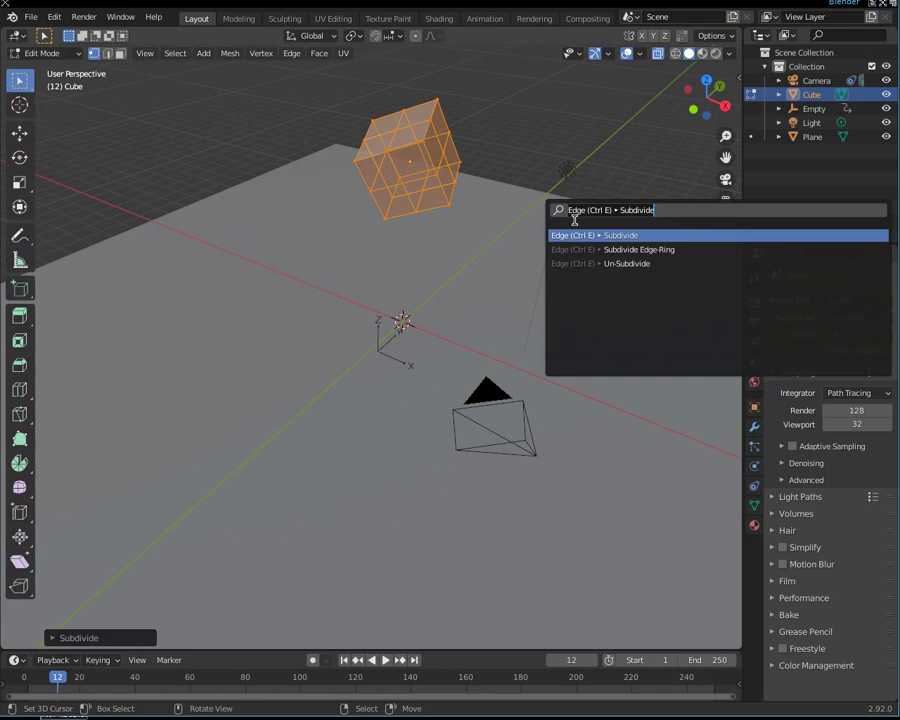
click(604, 235)
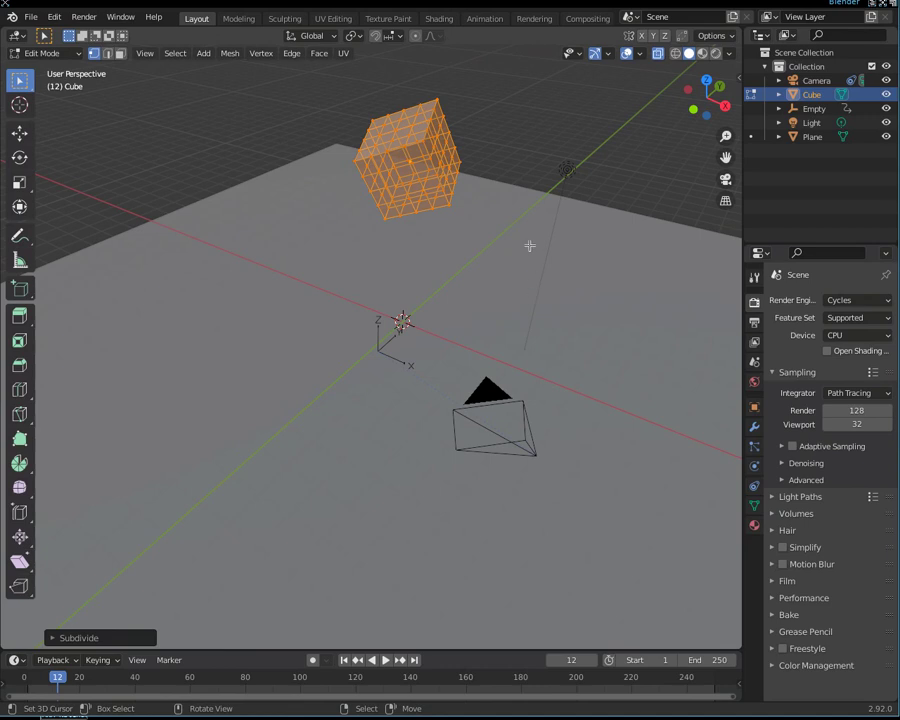
key(Tab)
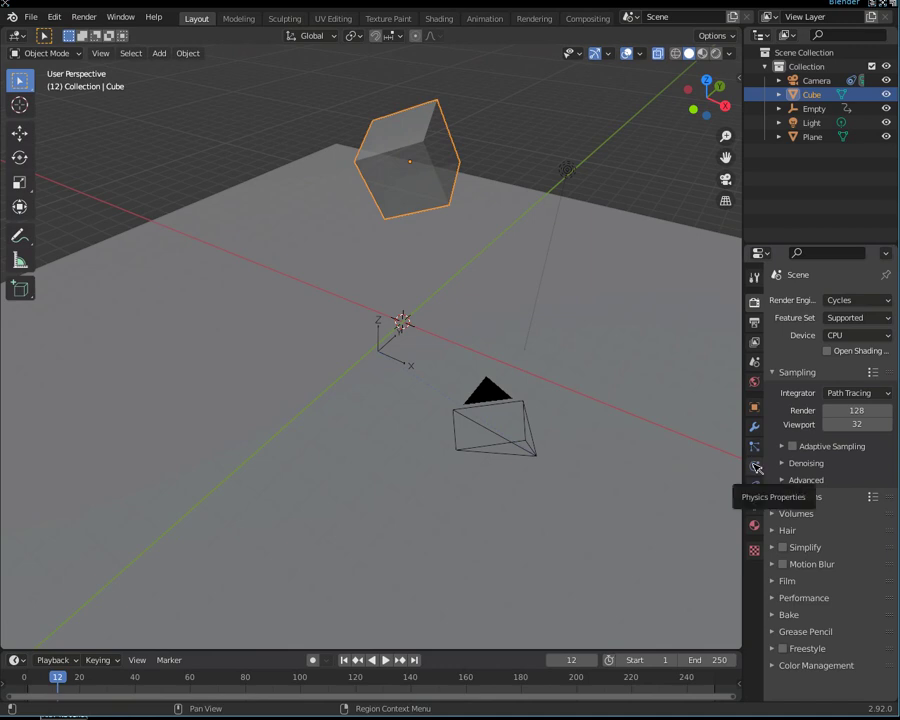
Step: Enable Collision physics on the ground Plane, then reselect the cube
click(756, 467)
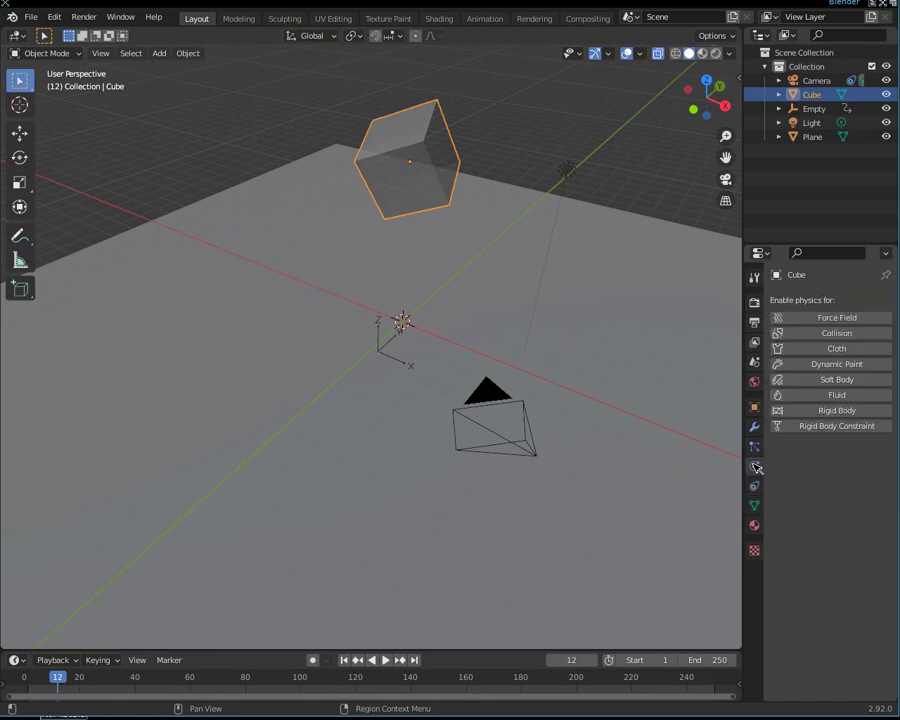
click(540, 338)
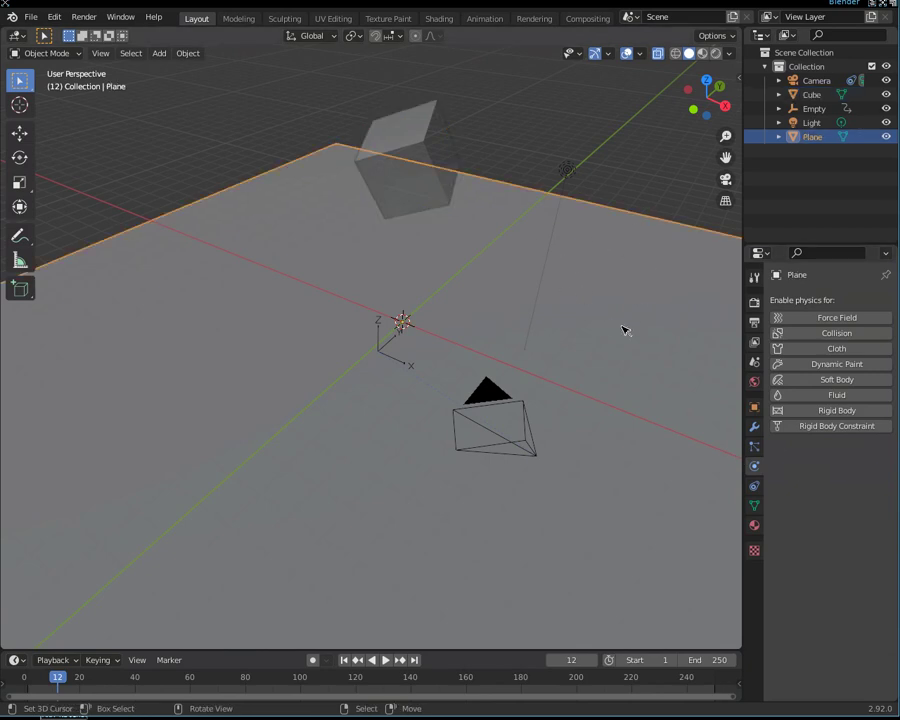
click(805, 334)
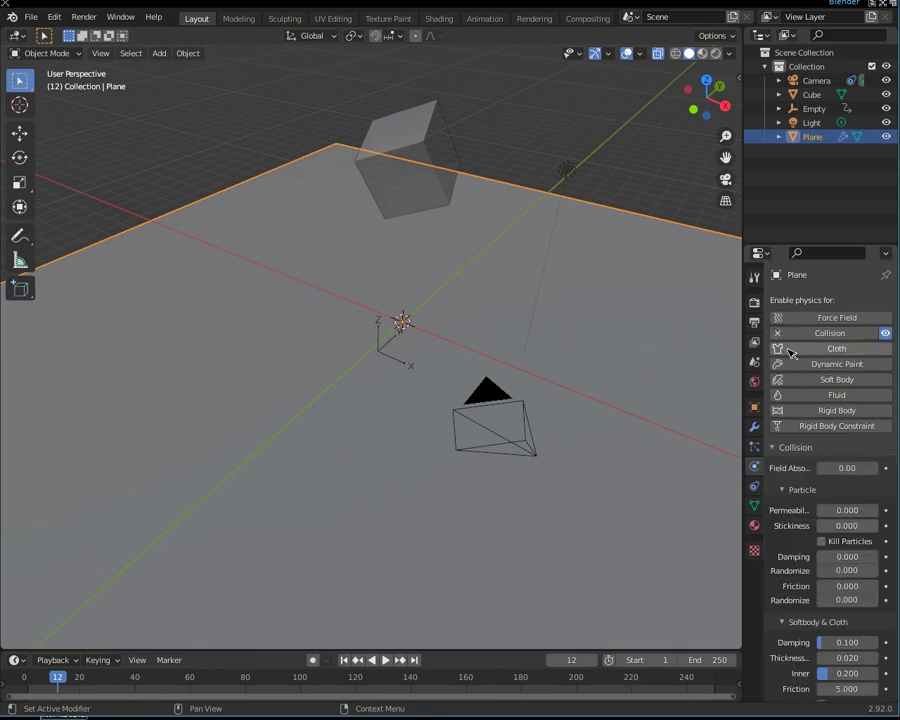
scroll(790, 686, down, 1)
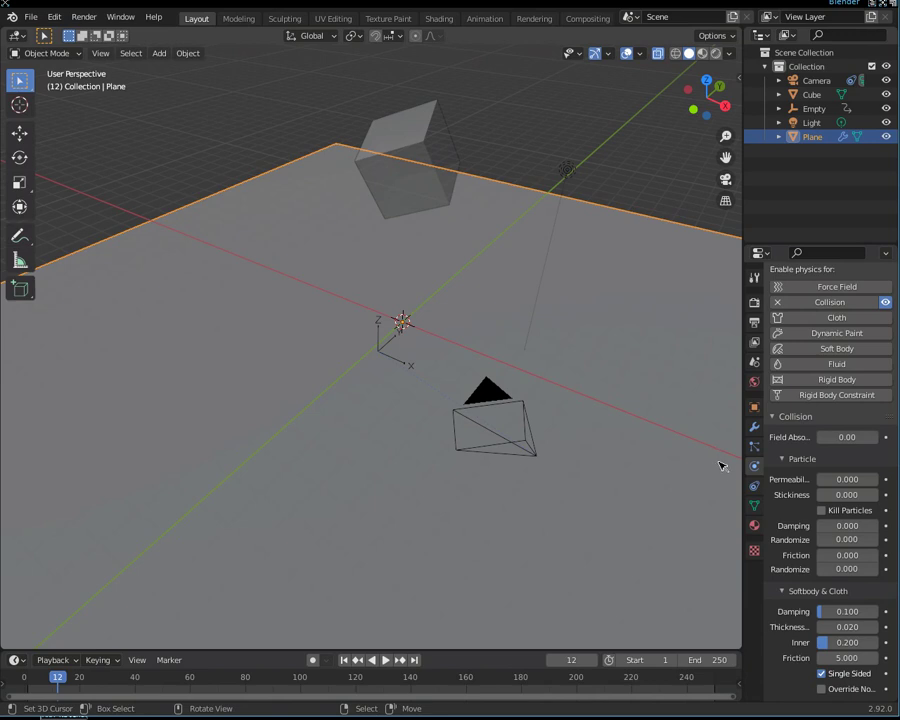
click(438, 164)
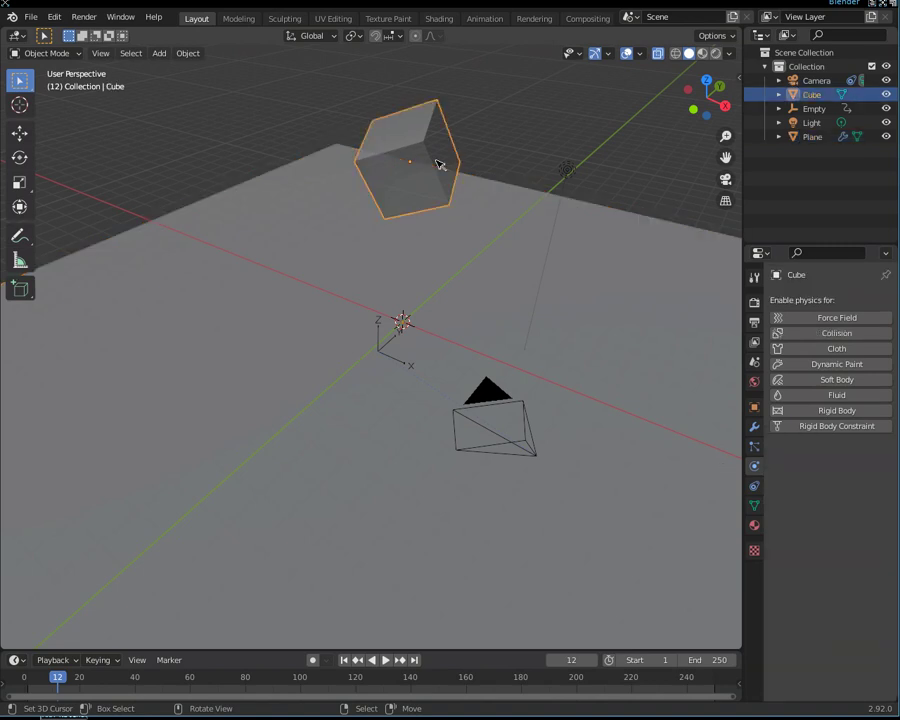
key(Tab)
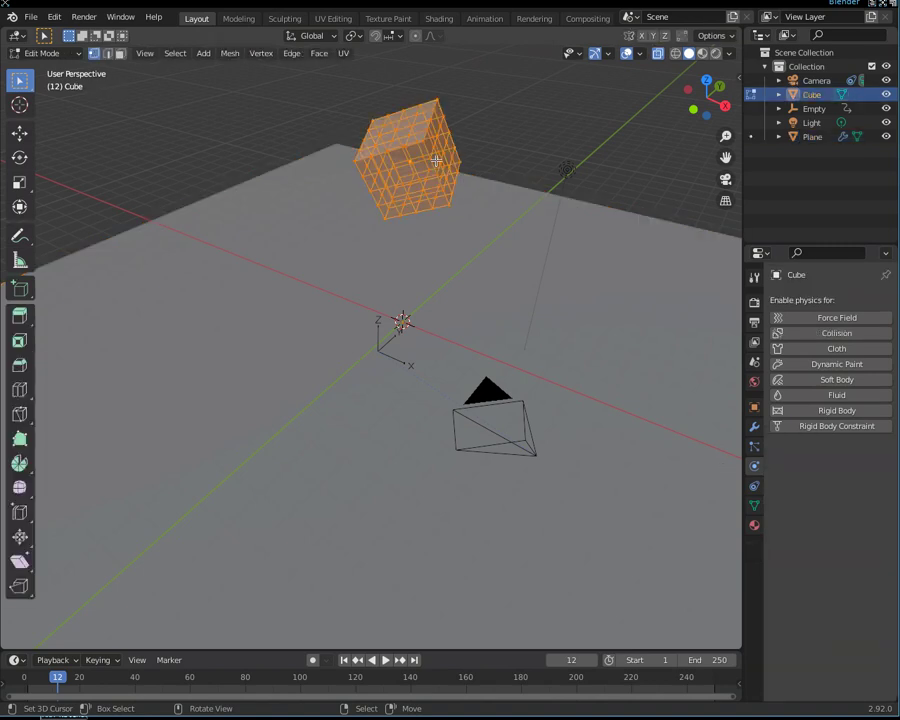
key(F3)
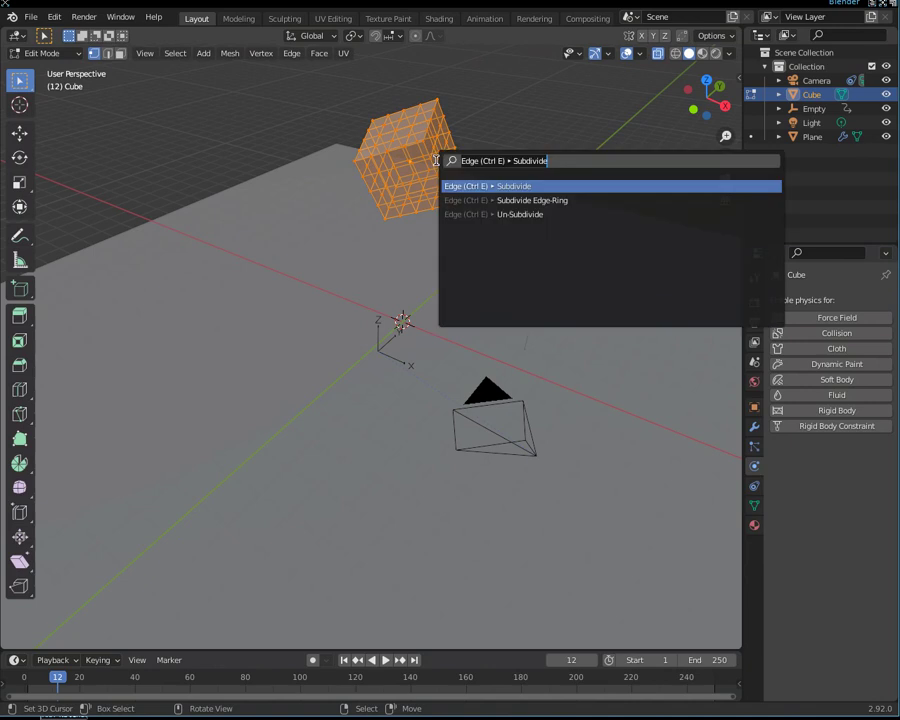
text(sub)
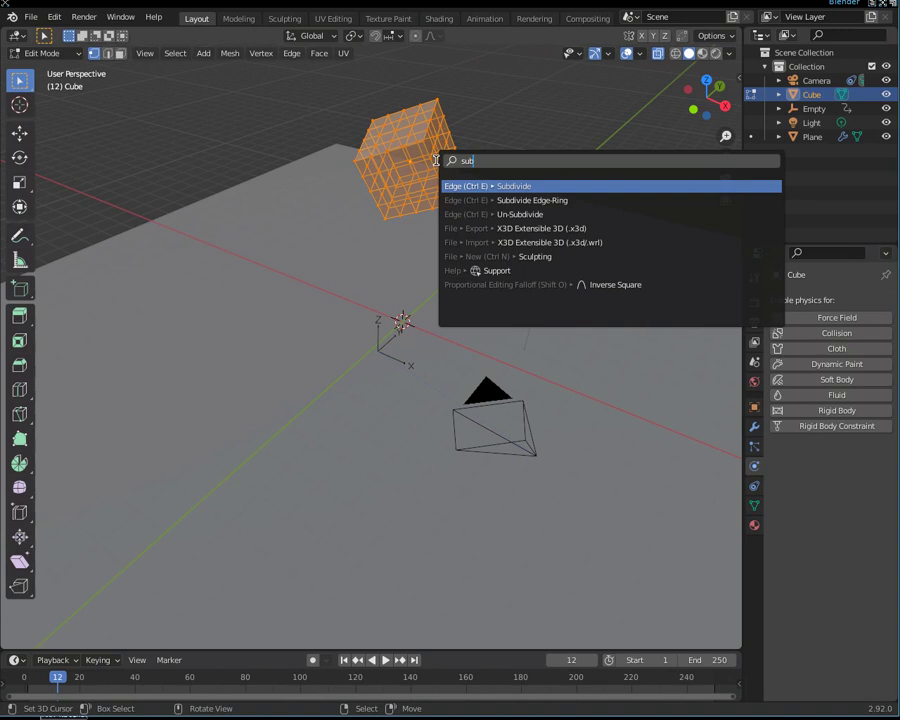
key(BackSpace)
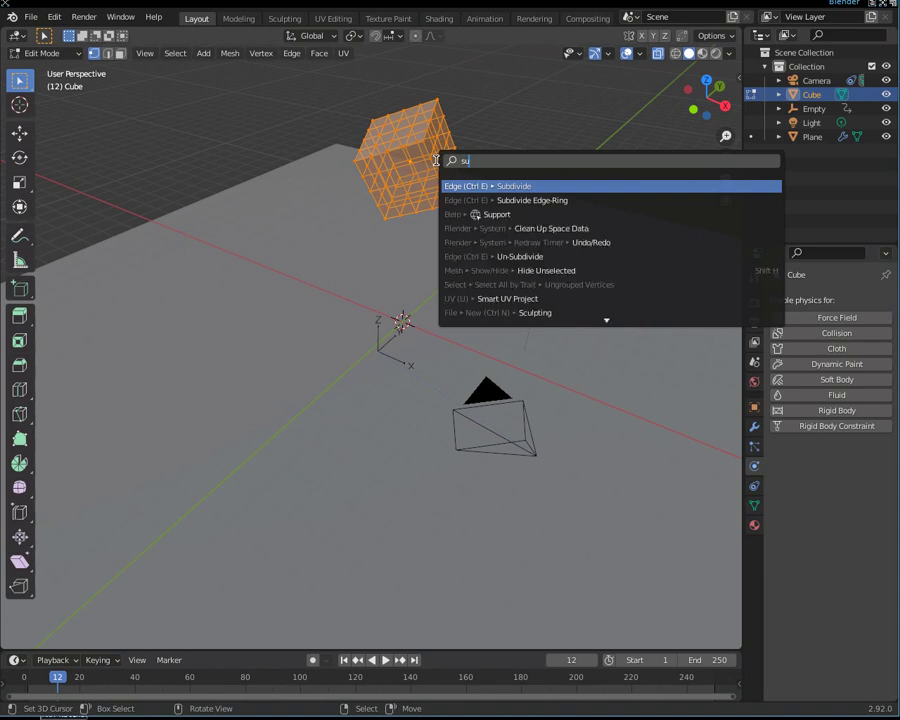
key(BackSpace)
key(BackSpace)
key(Escape)
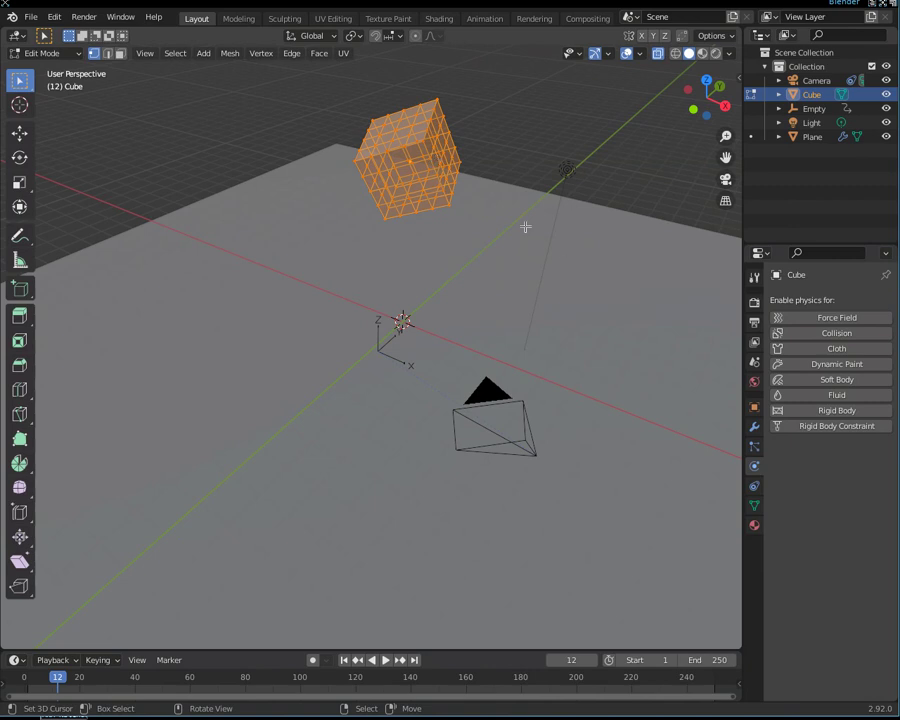
key(Tab)
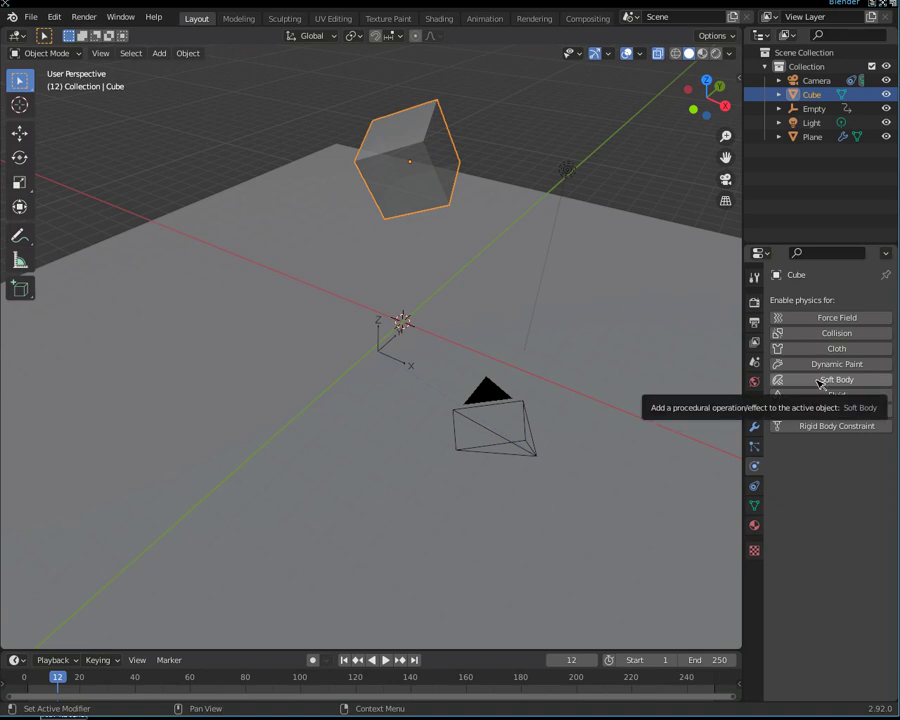
Step: Add Soft Body physics to the cube and uncheck its Goal option
click(820, 380)
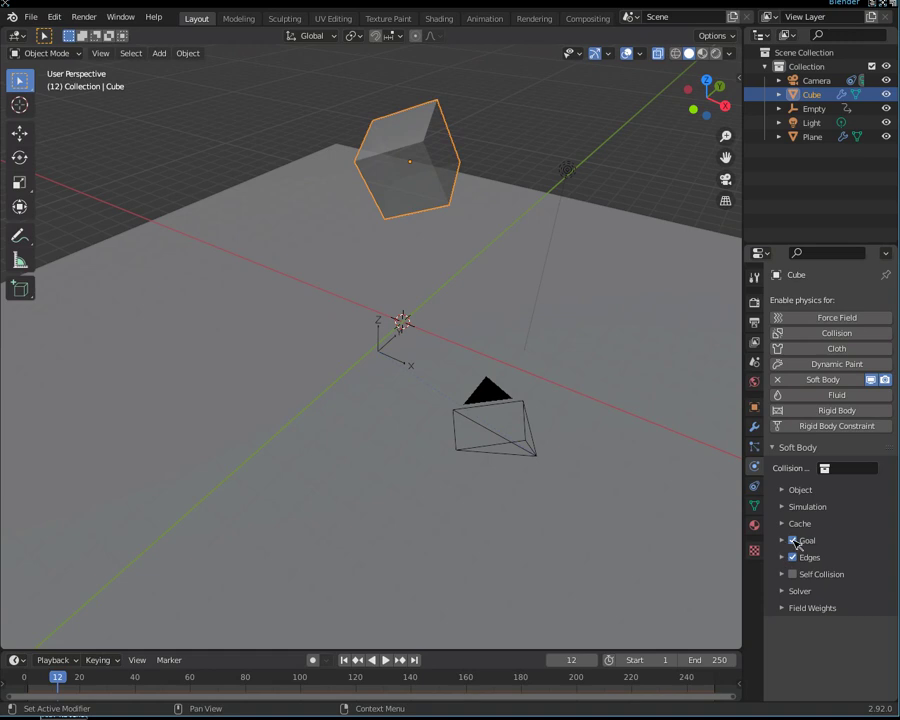
click(793, 541)
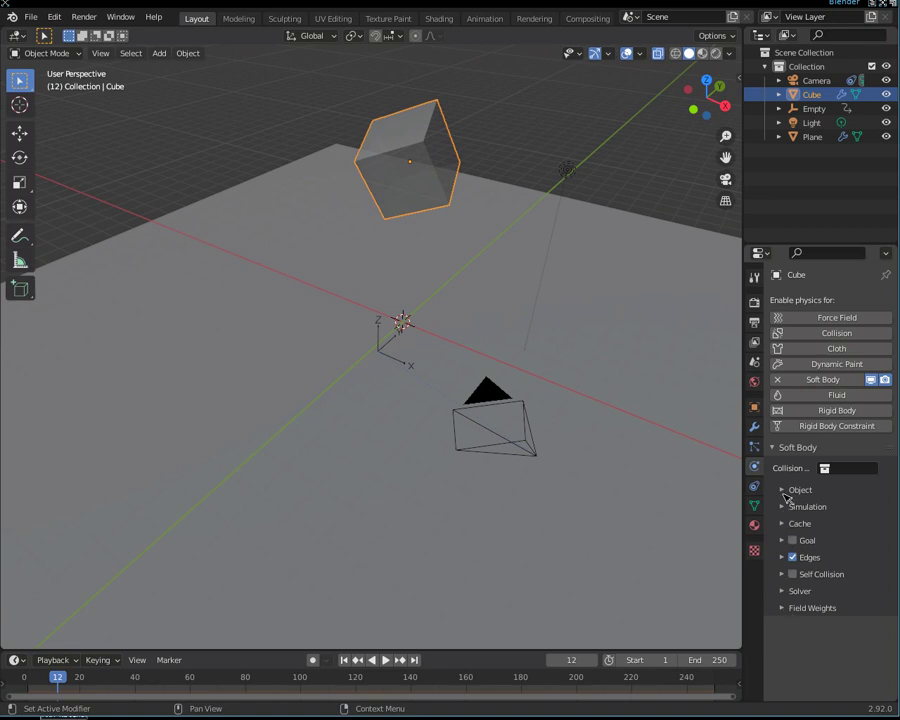
Step: Expand the Soft Body Object, Simulation and Cache subpanels and scroll down to the Bake buttons
click(785, 492)
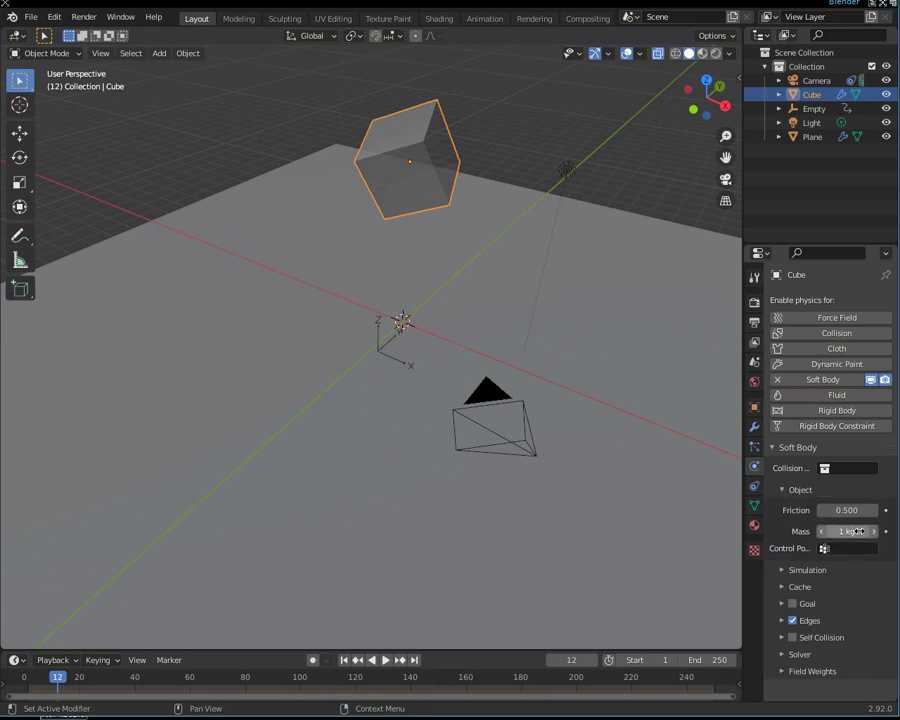
click(788, 571)
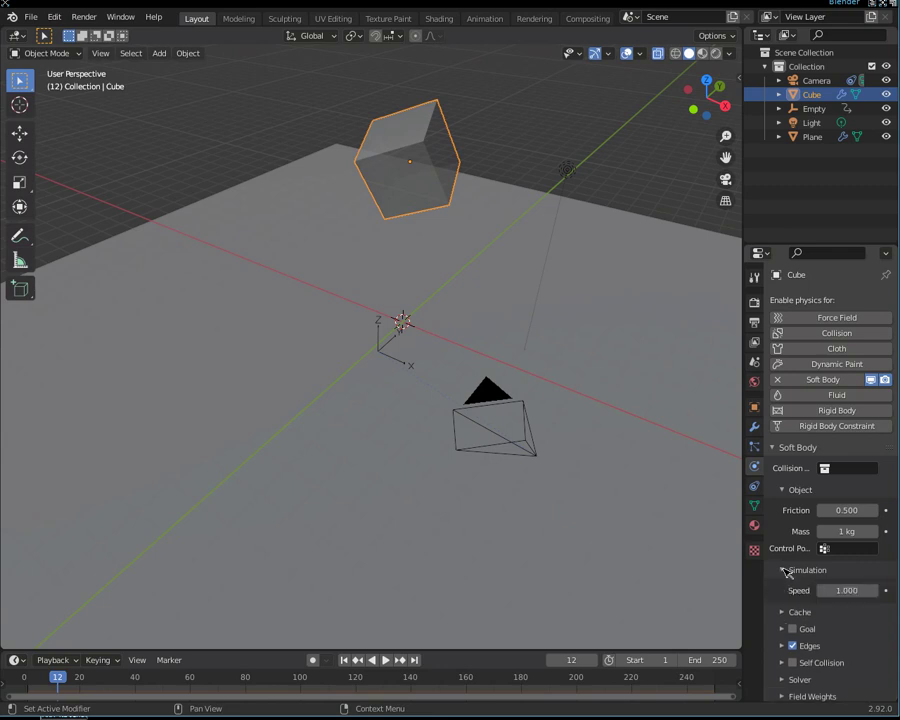
click(786, 612)
scroll(786, 617, down, 2)
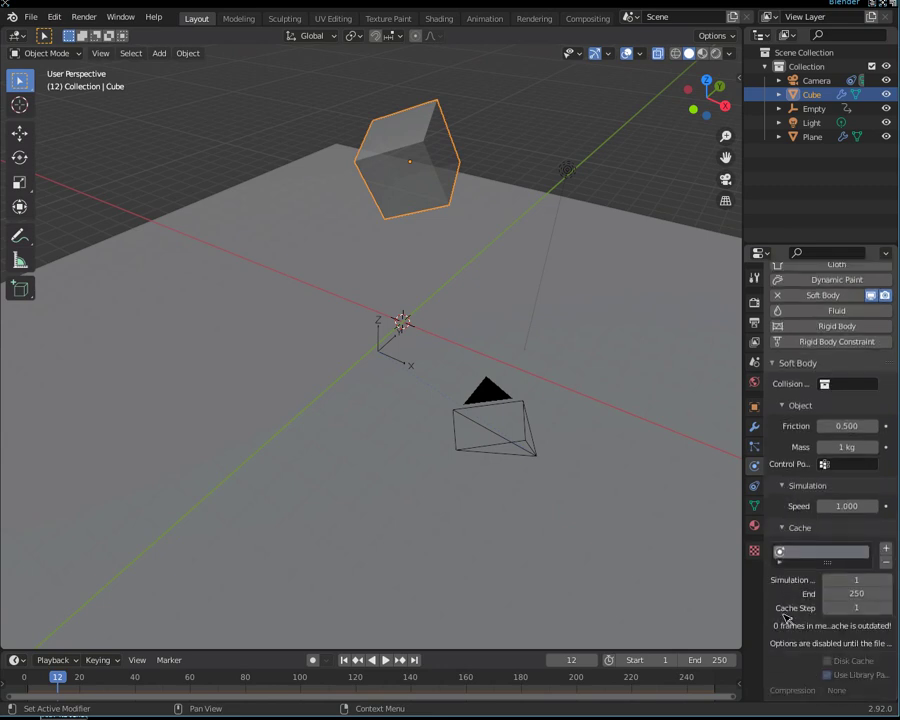
scroll(786, 617, down, 3)
scroll(786, 617, down, 2)
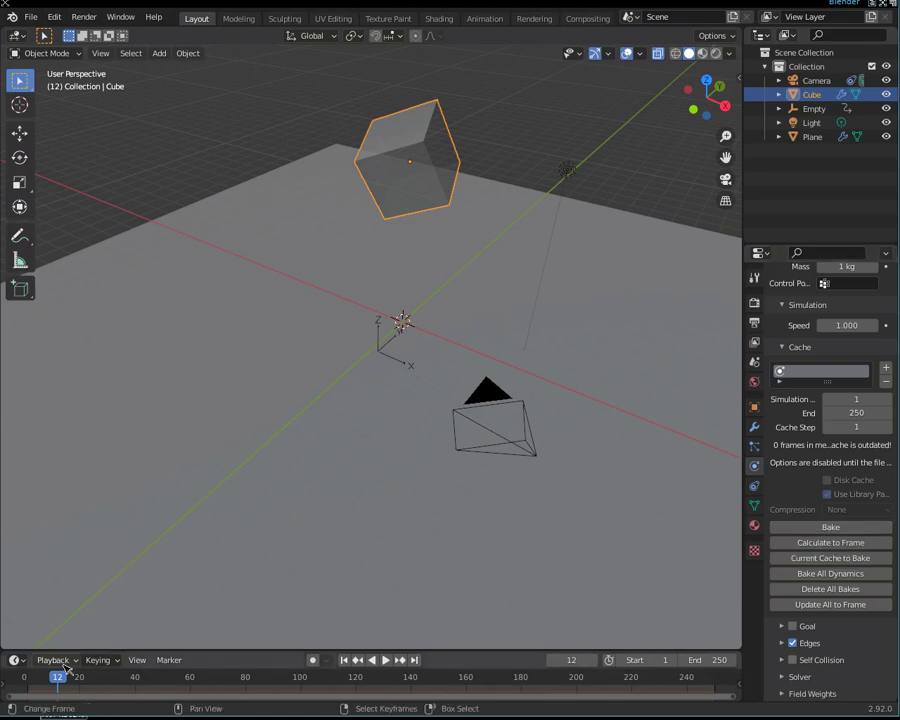
Step: Rewind to frame 1, run a brief test playback, then stop back at frame 1
drag(62, 680, 31, 682)
key(space)
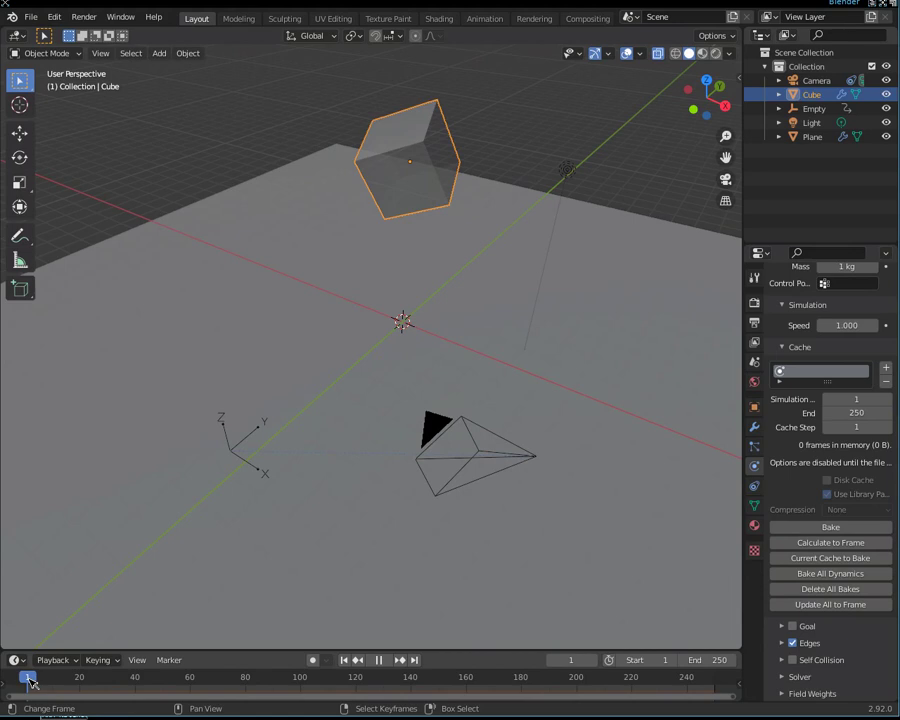
key(Escape)
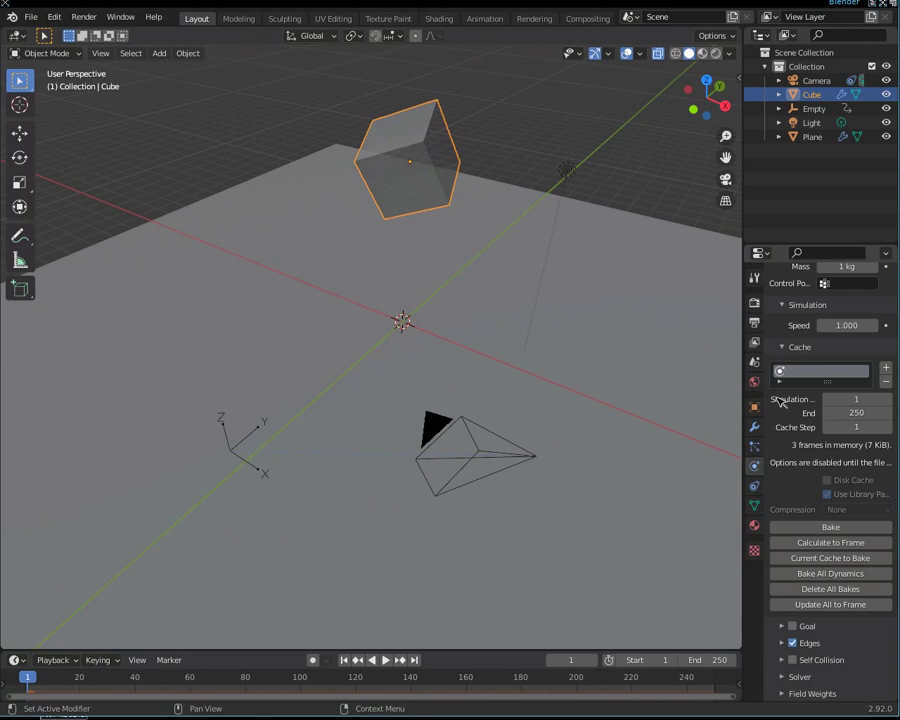
Step: Collapse the Cache and Simulation subpanels and expand Edges to show its Pull, Push and Damp springs
click(786, 350)
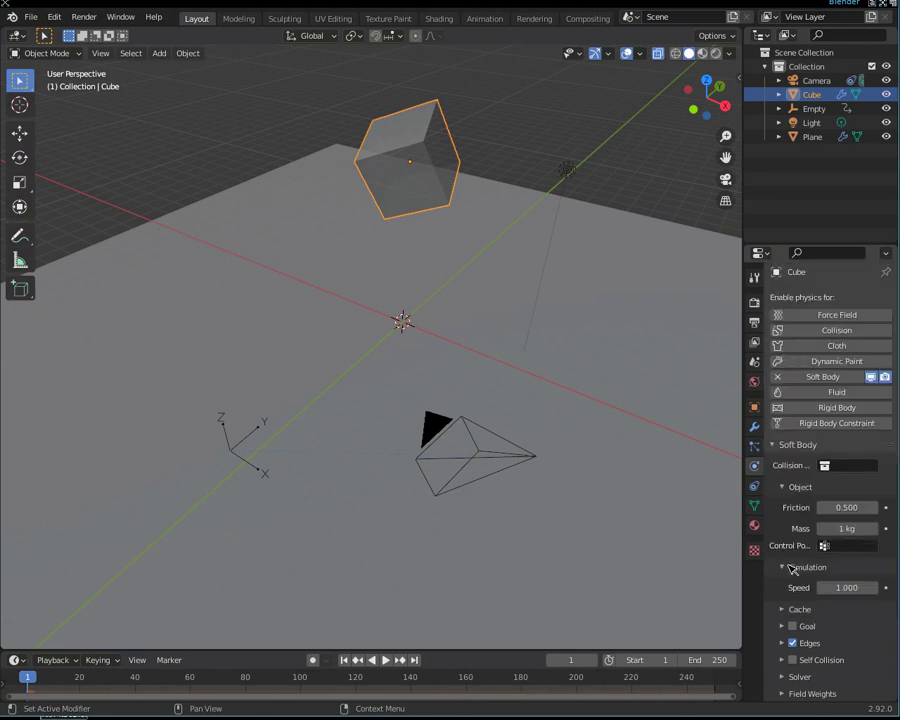
click(792, 568)
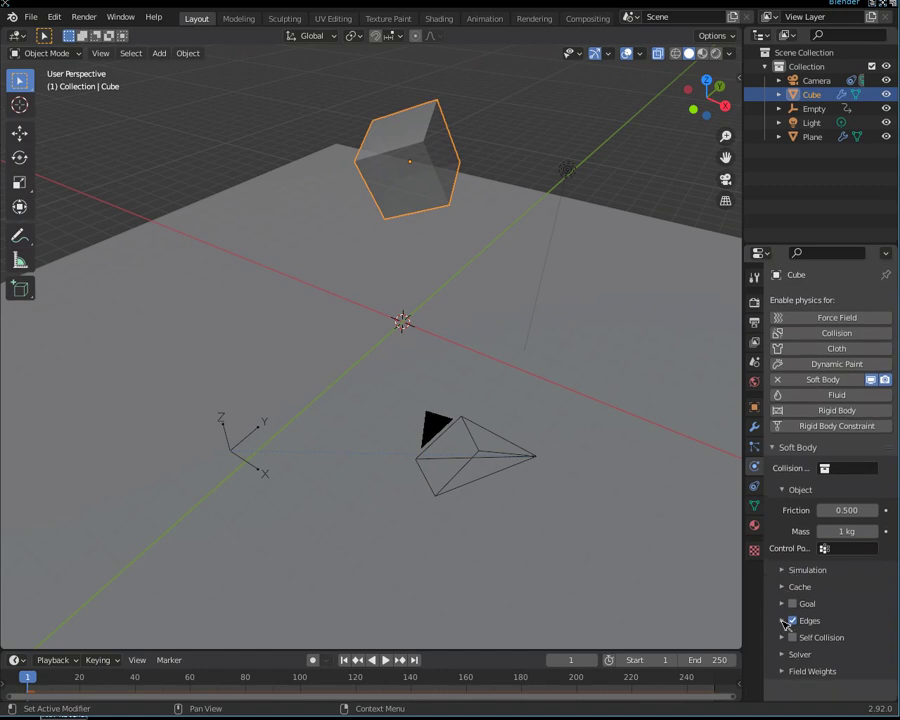
click(786, 621)
scroll(788, 630, down, 2)
scroll(789, 642, down, 1)
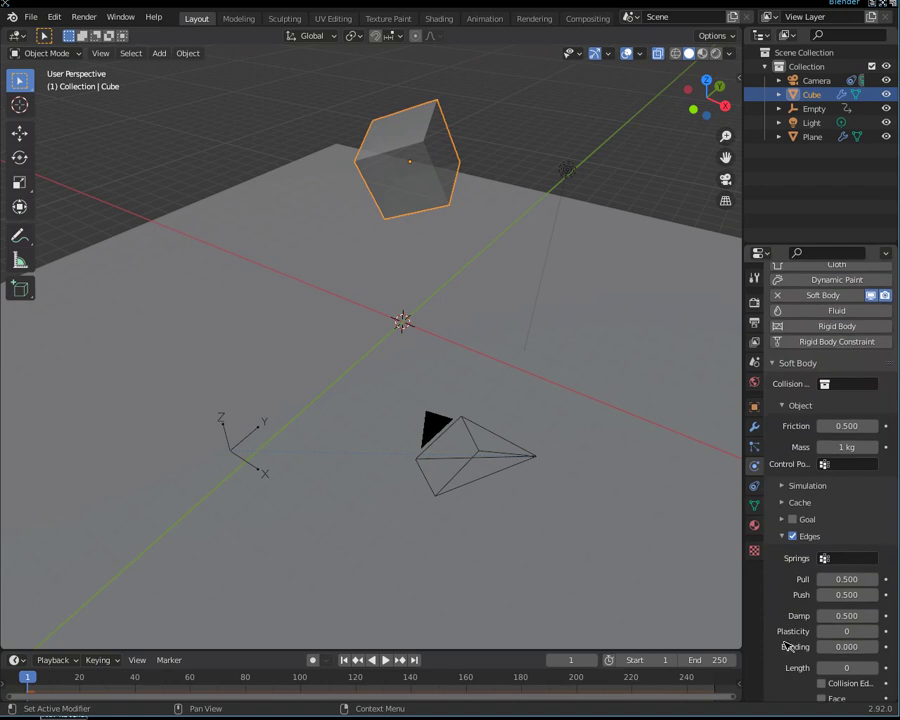
scroll(789, 645, down, 1)
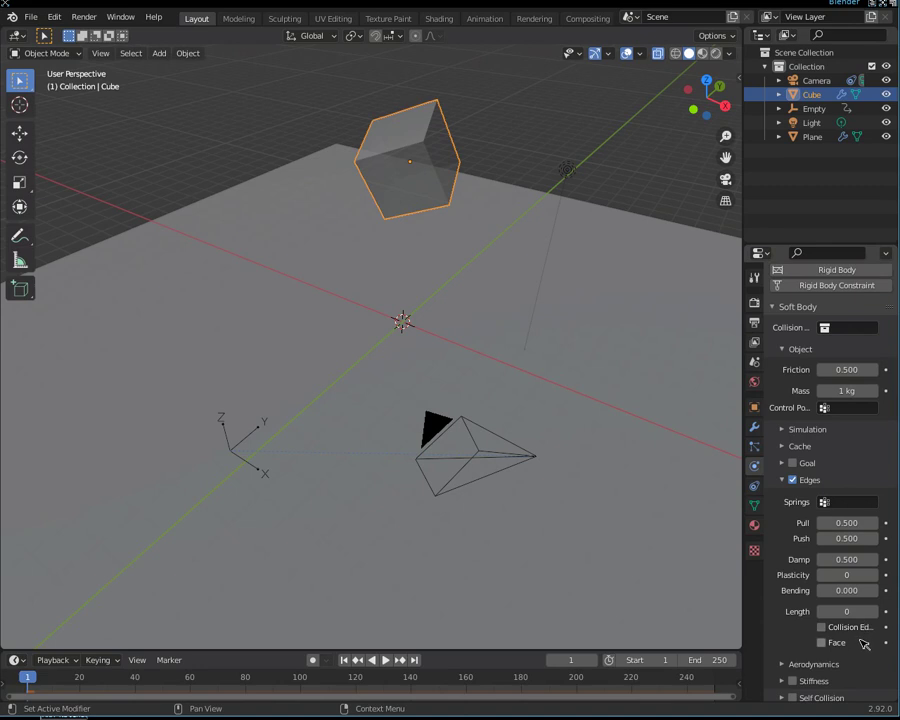
scroll(863, 669, down, 1)
scroll(863, 669, down, 1)
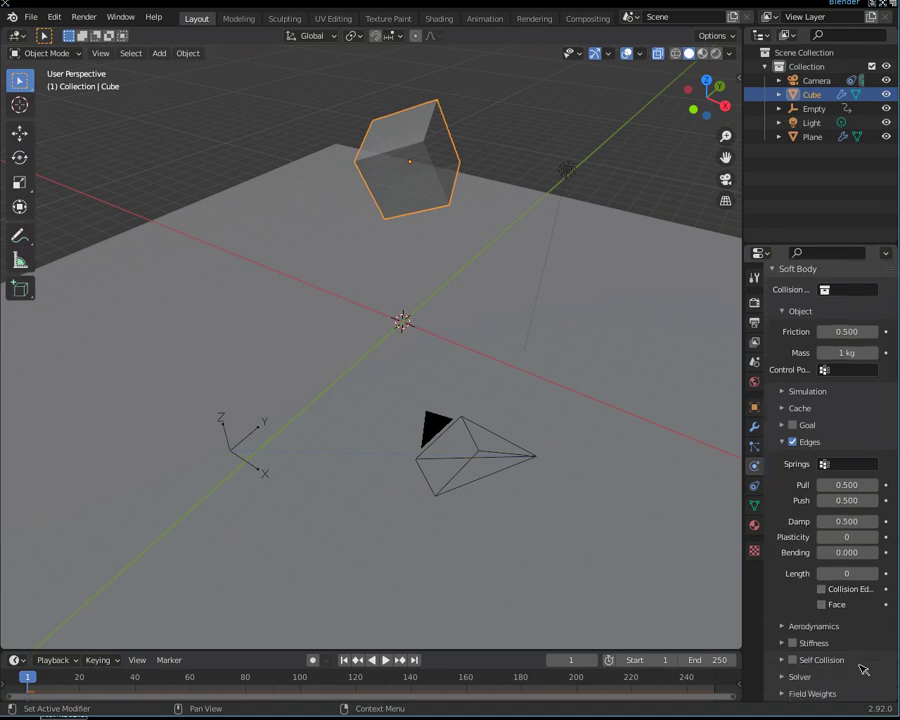
Step: Expand and enable Soft Body Stiffness, then drag Shear down to about 0.517
click(785, 643)
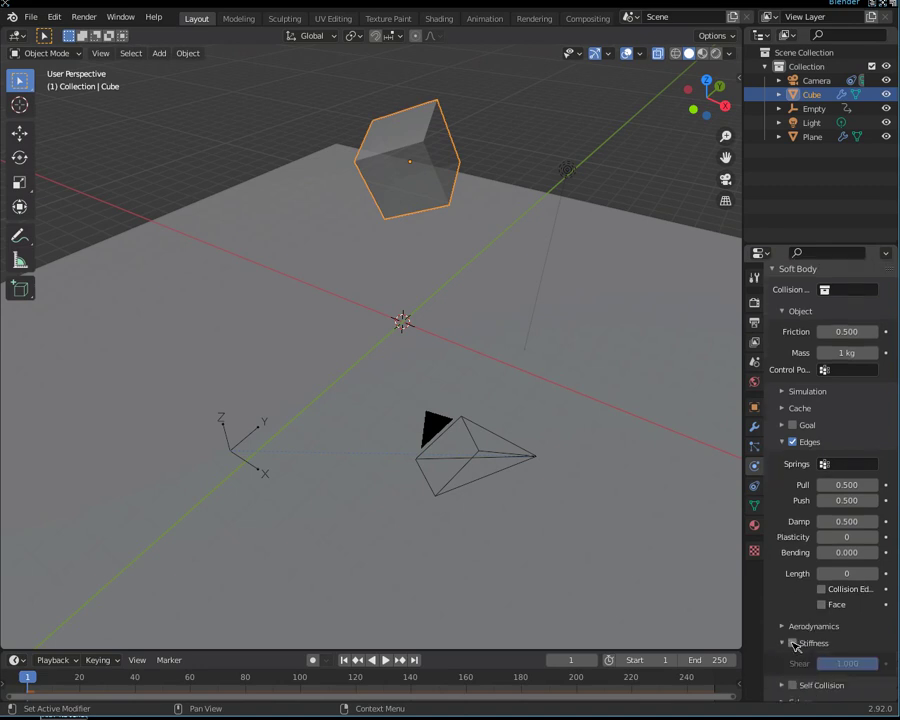
click(792, 643)
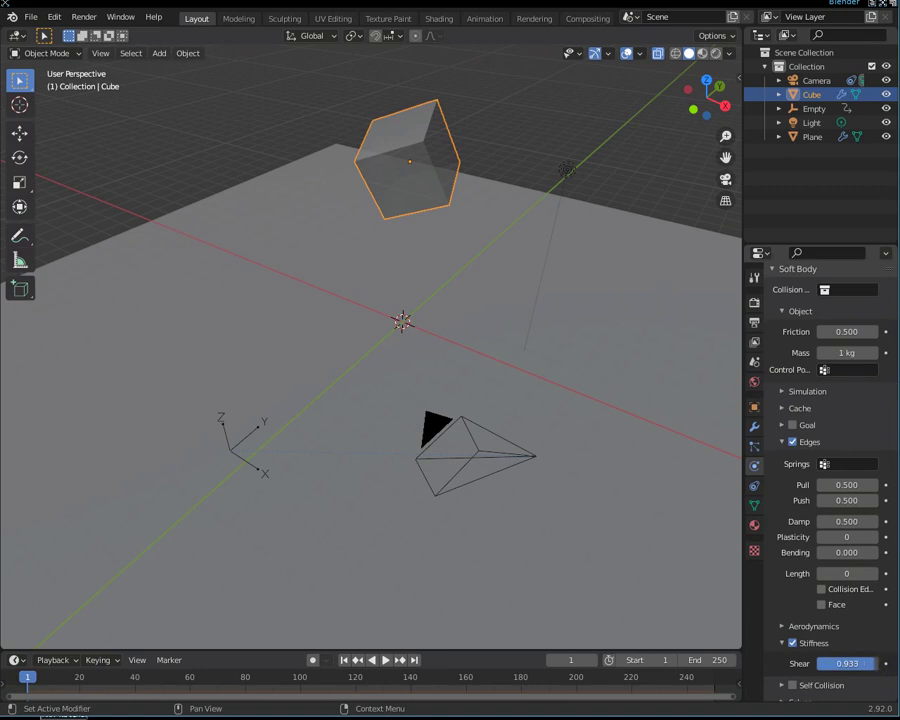
drag(847, 663, 817, 663)
scroll(818, 645, down, 1)
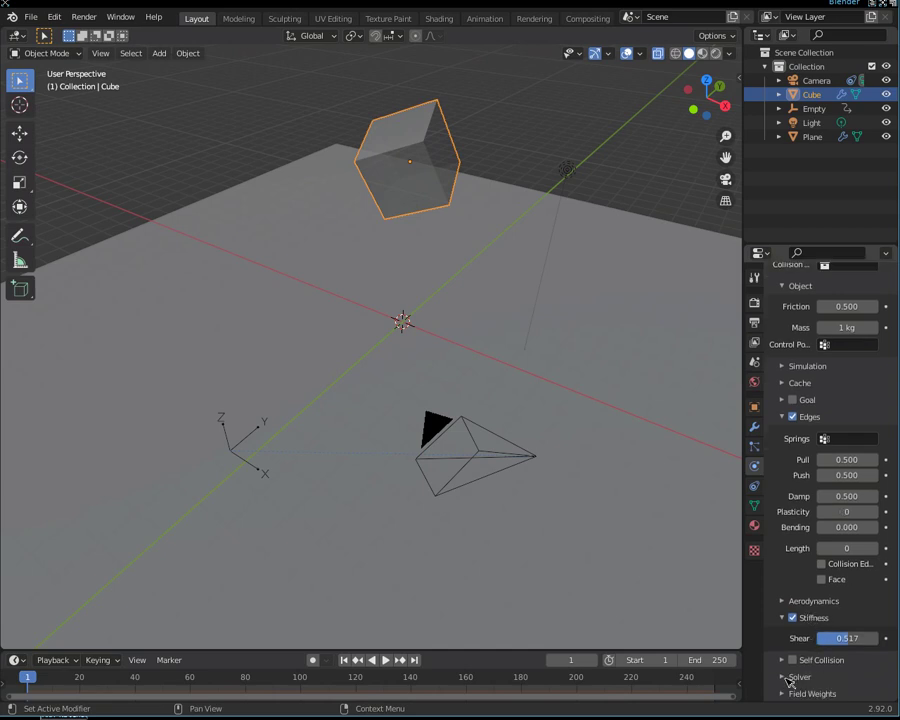
Step: Play the fall, rewind the playhead, and raise Shear stiffness to 1.000
click(388, 661)
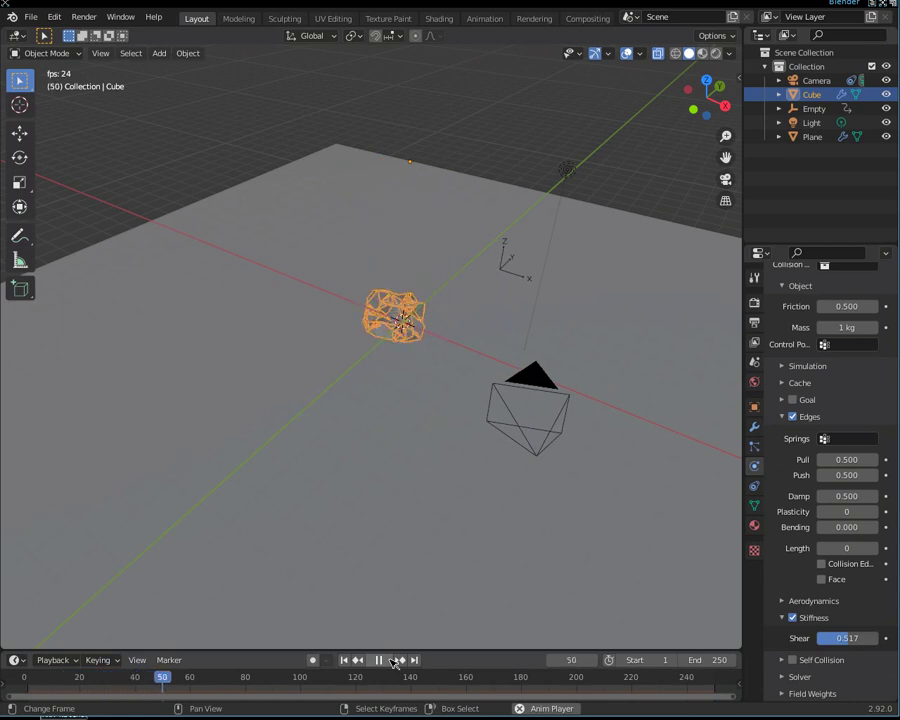
drag(244, 677, 27, 679)
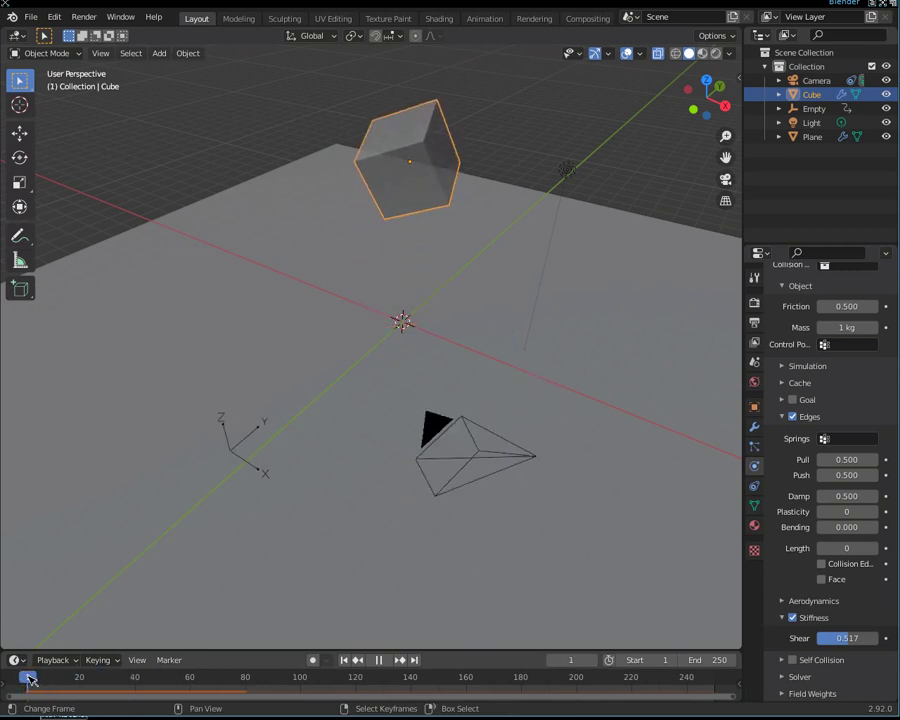
drag(850, 638, 880, 638)
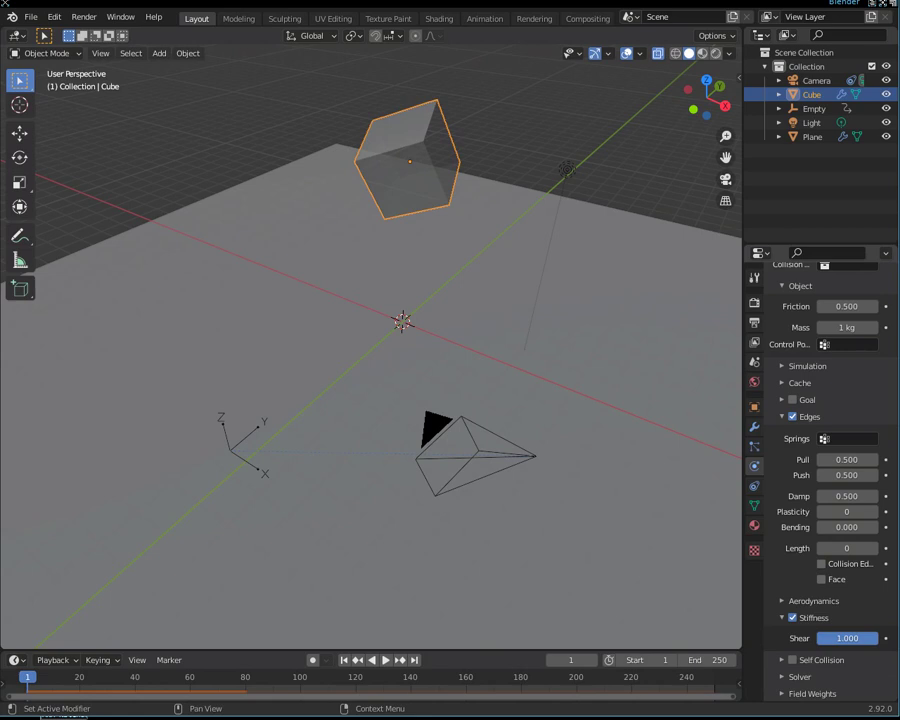
Step: Replay the fall with Shear 1.000 and return to the first frame
click(386, 660)
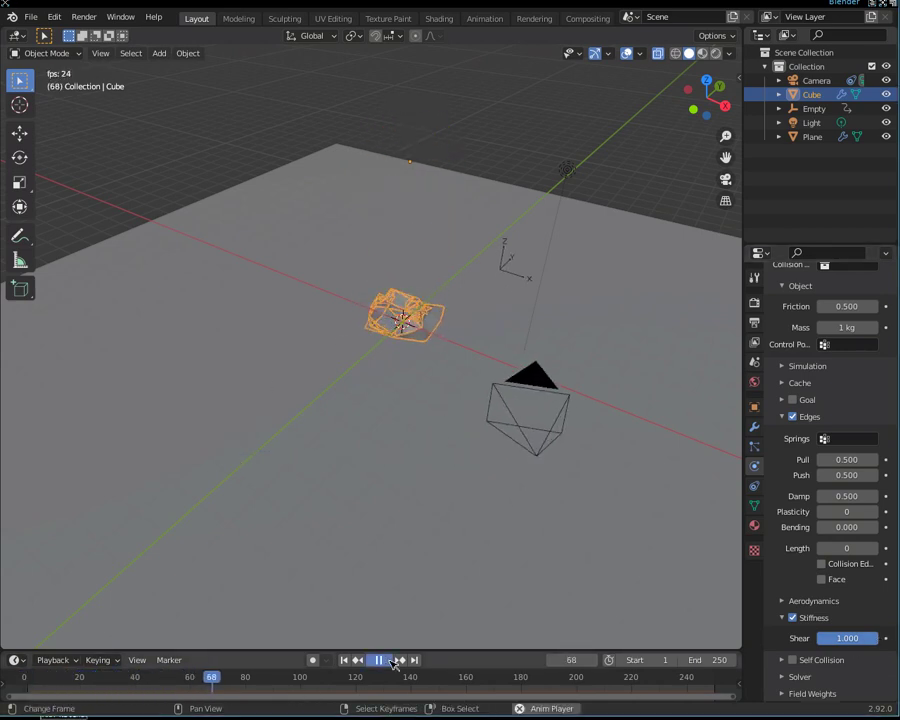
drag(221, 679, 27, 679)
key(Escape)
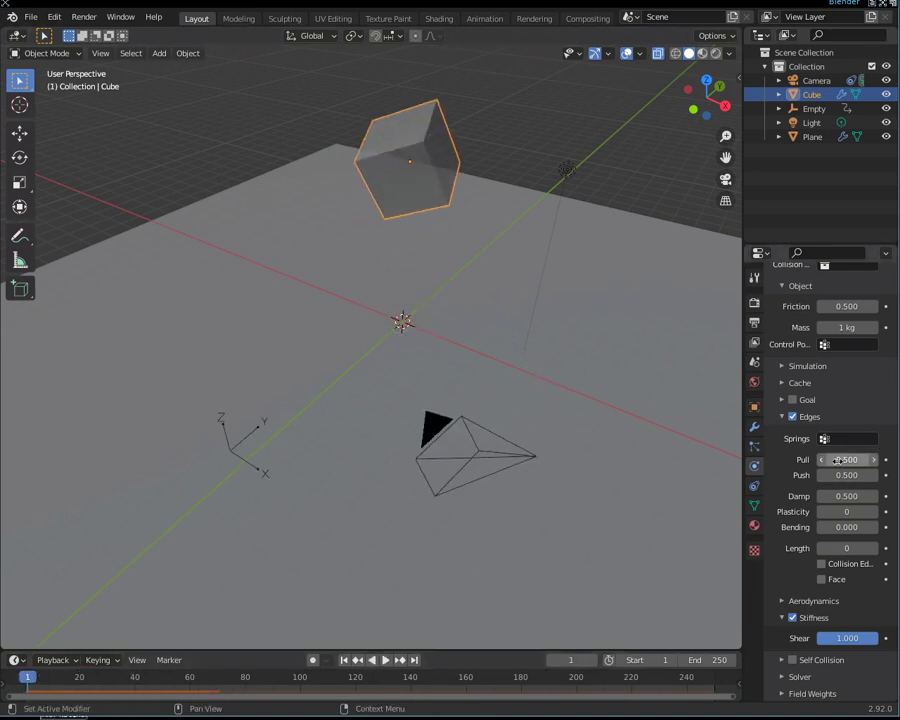
Step: Raise edge Pull to 0.999, test-play the fall, then lower Push to 0.299
drag(847, 459, 880, 459)
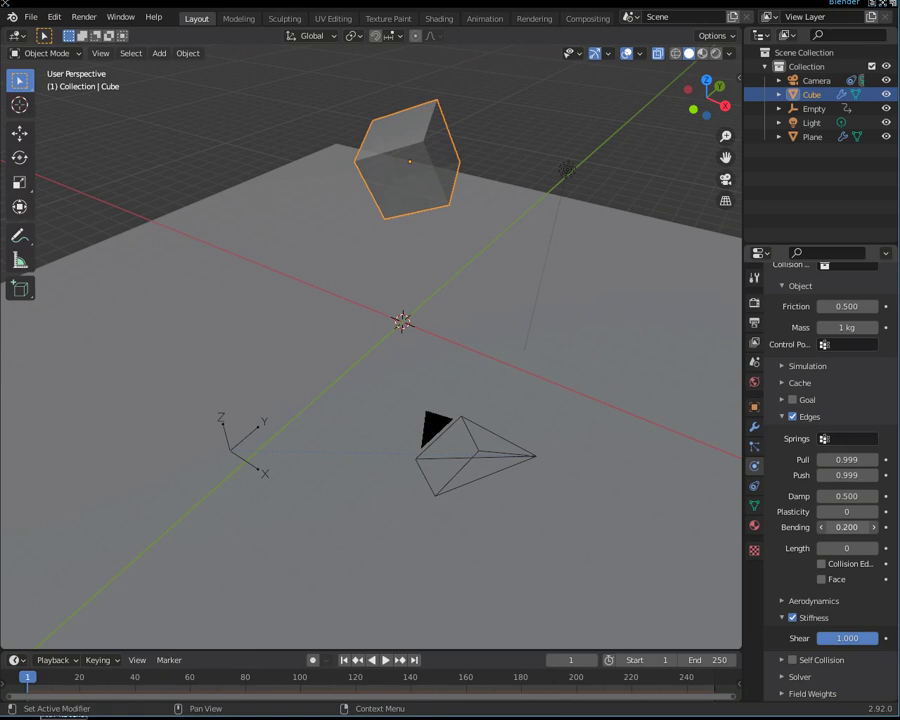
click(393, 660)
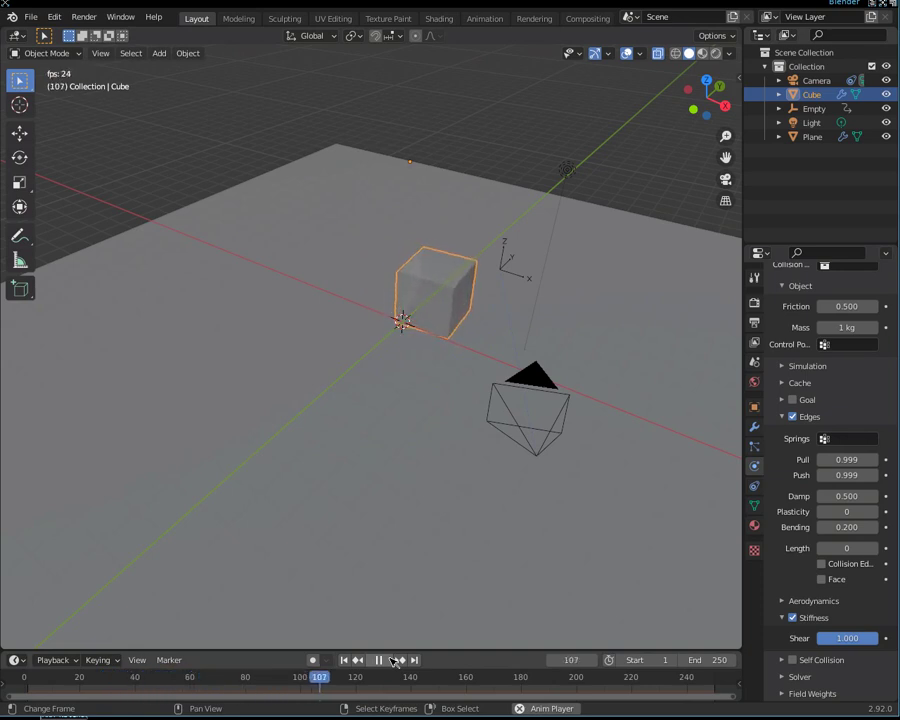
click(393, 660)
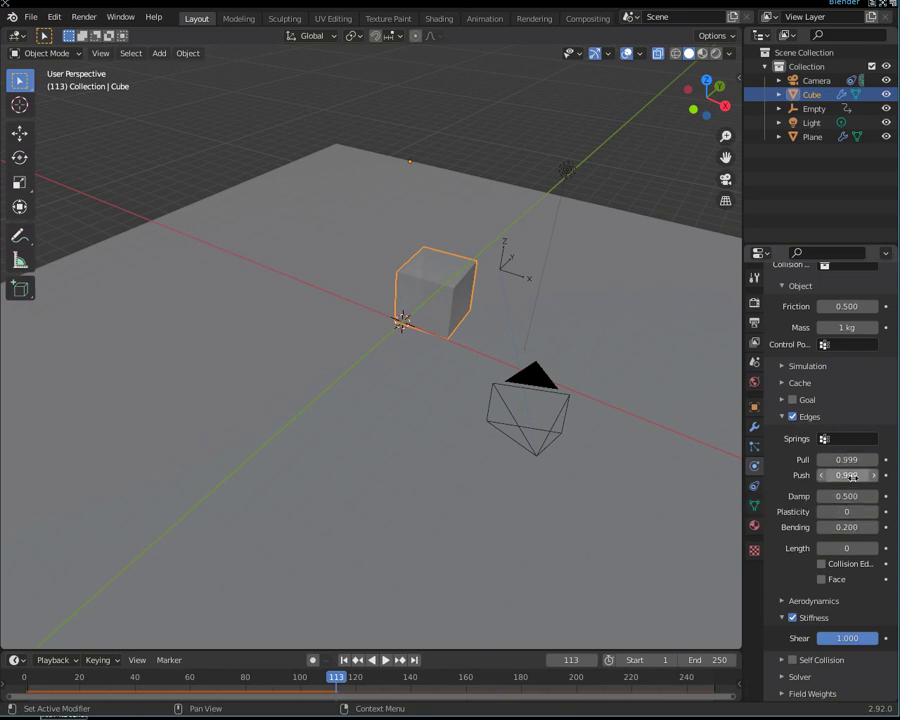
drag(848, 475, 800, 475)
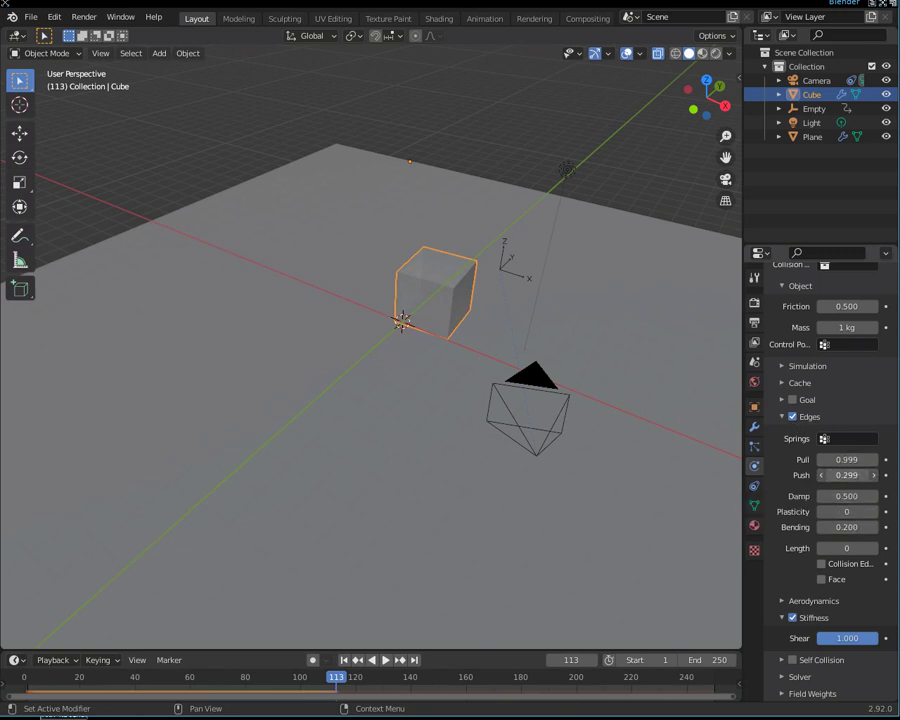
Step: Lower edge Pull to 0.299 and briefly restart playback from near the start
drag(848, 459, 820, 459)
drag(341, 683, 178, 684)
key(space)
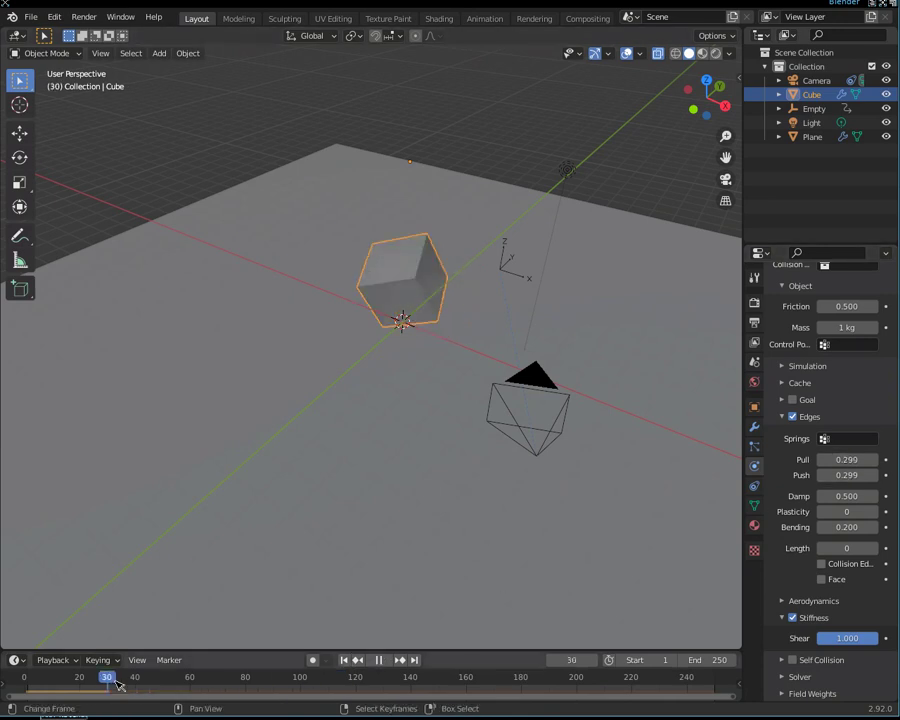
key(Escape)
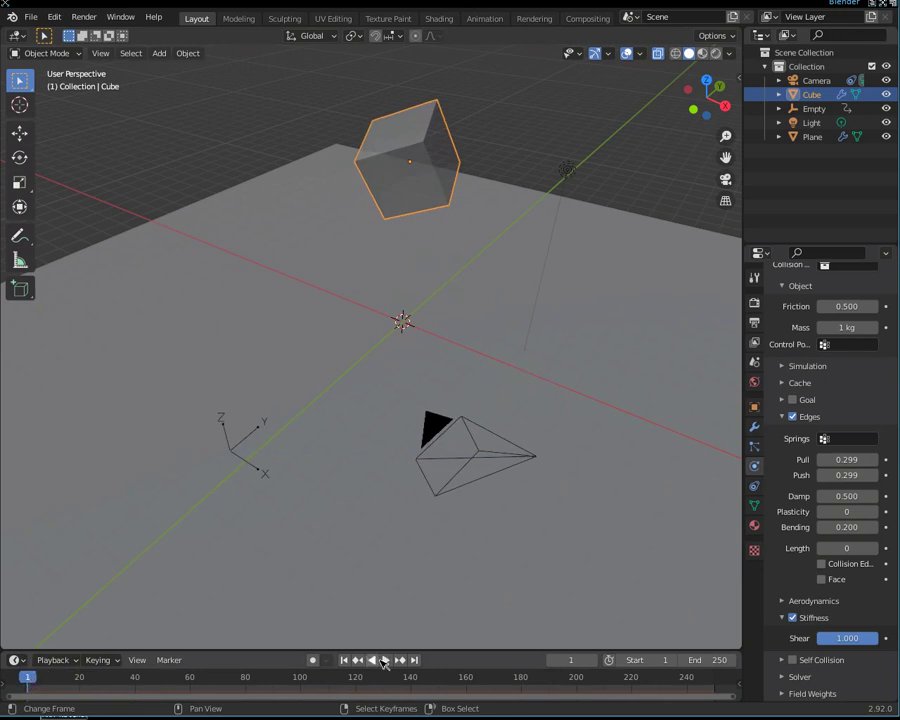
Step: Play the softer cube's fall onto the plane, stop it, and scrub back to frame 1
click(385, 660)
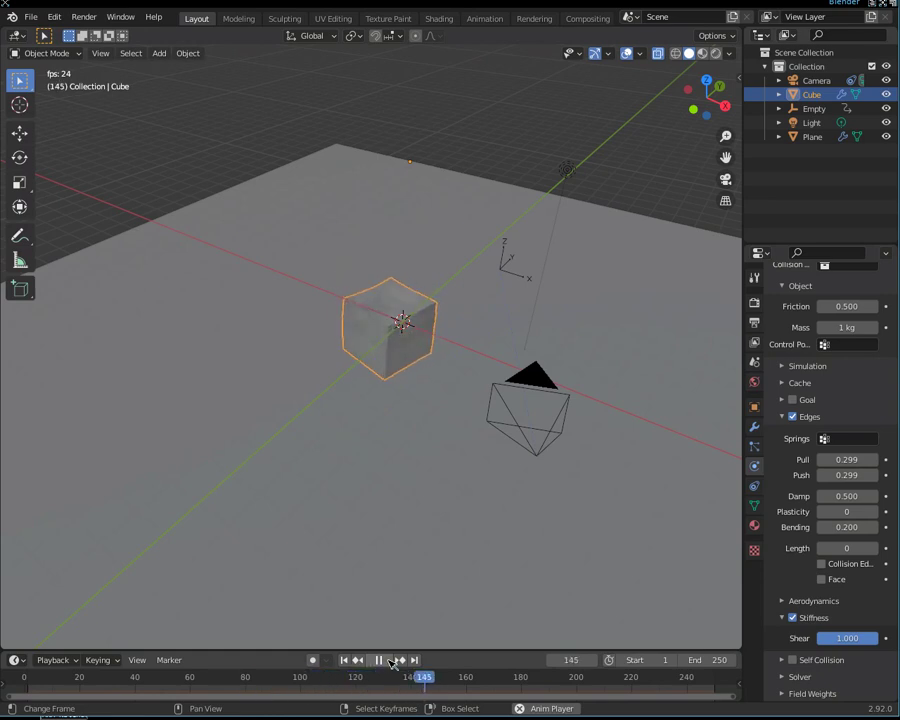
drag(394, 648, 394, 648)
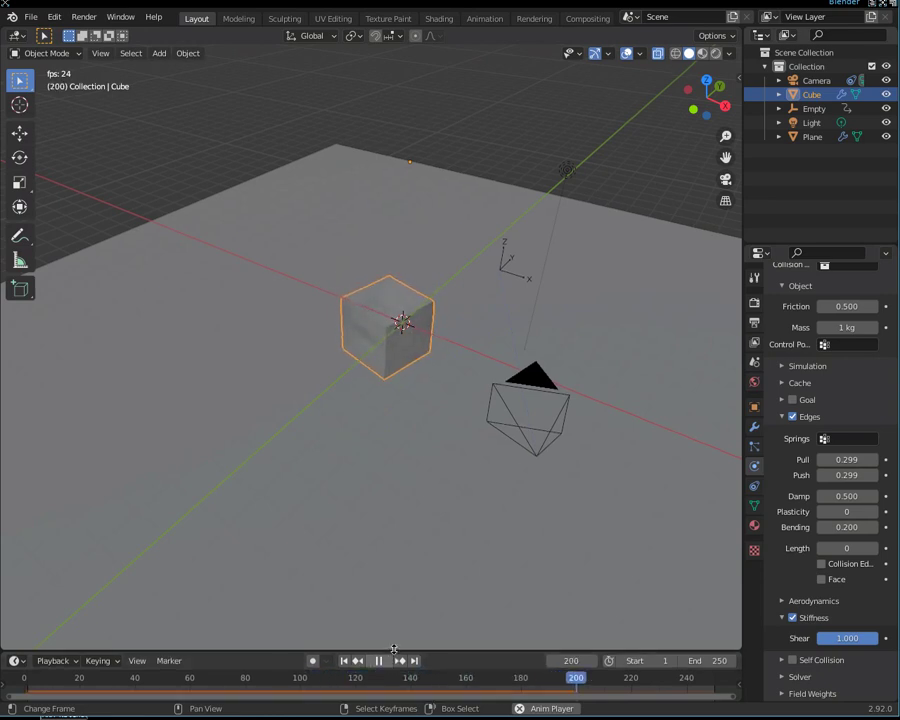
key(space)
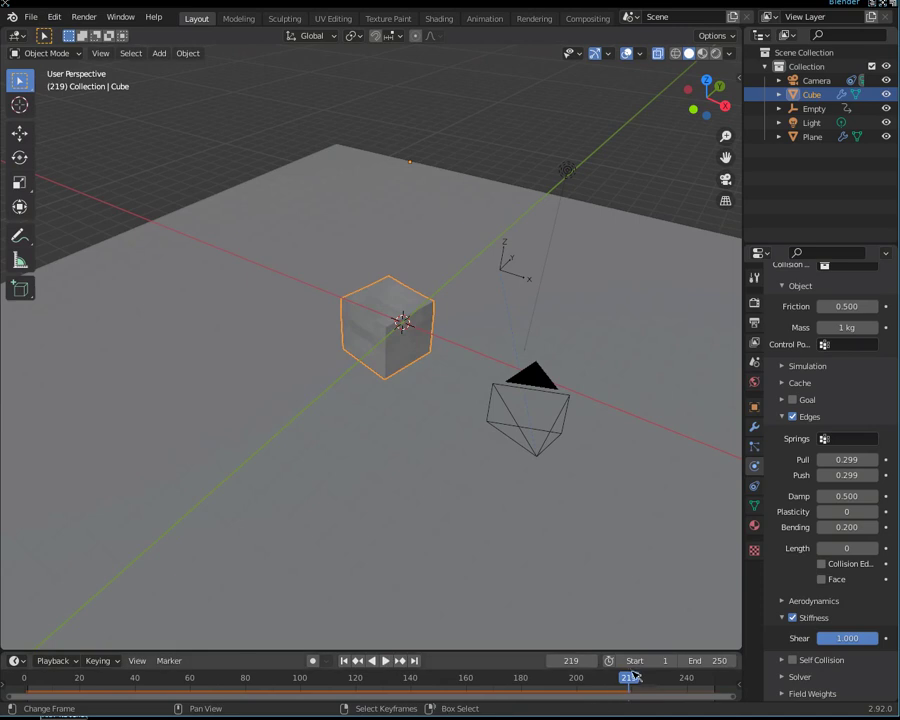
drag(633, 678, 27, 680)
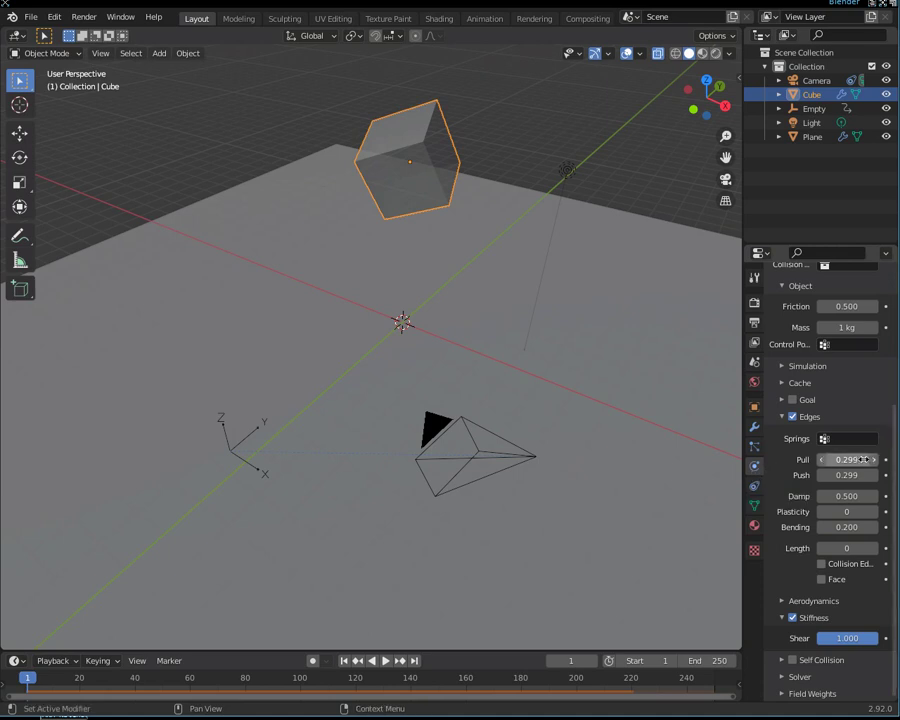
scroll(830, 430, up, 6)
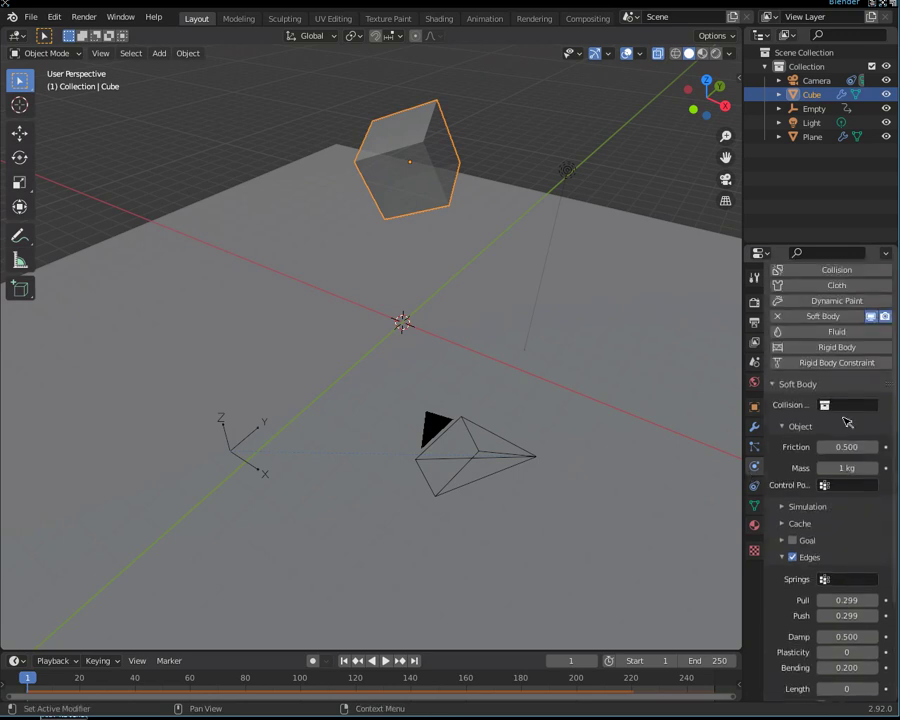
scroll(846, 422, up, 3)
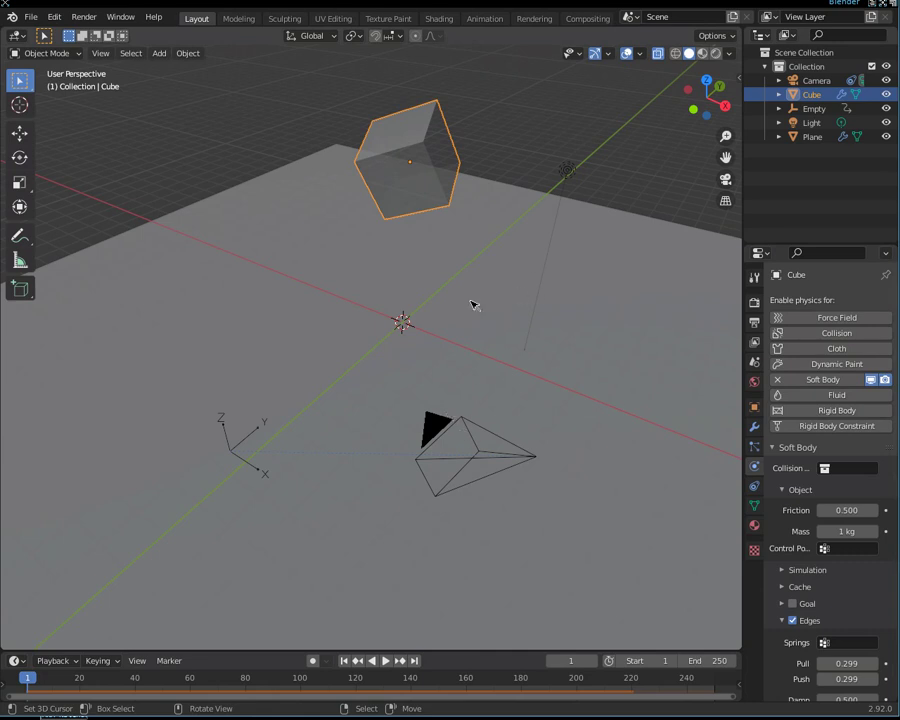
scroll(474, 305, down, 3)
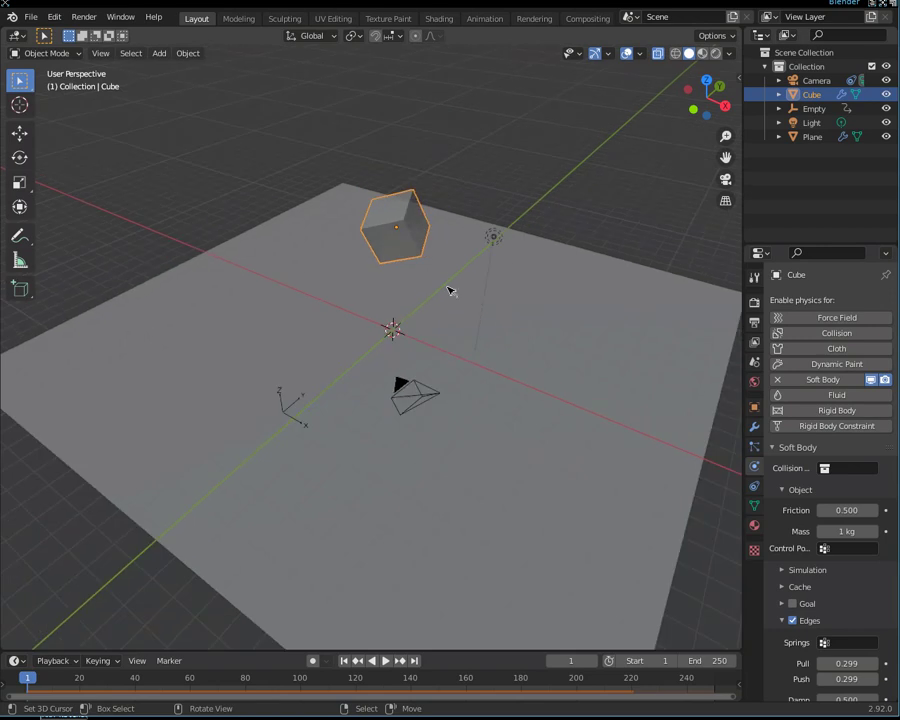
click(394, 230)
click(410, 230)
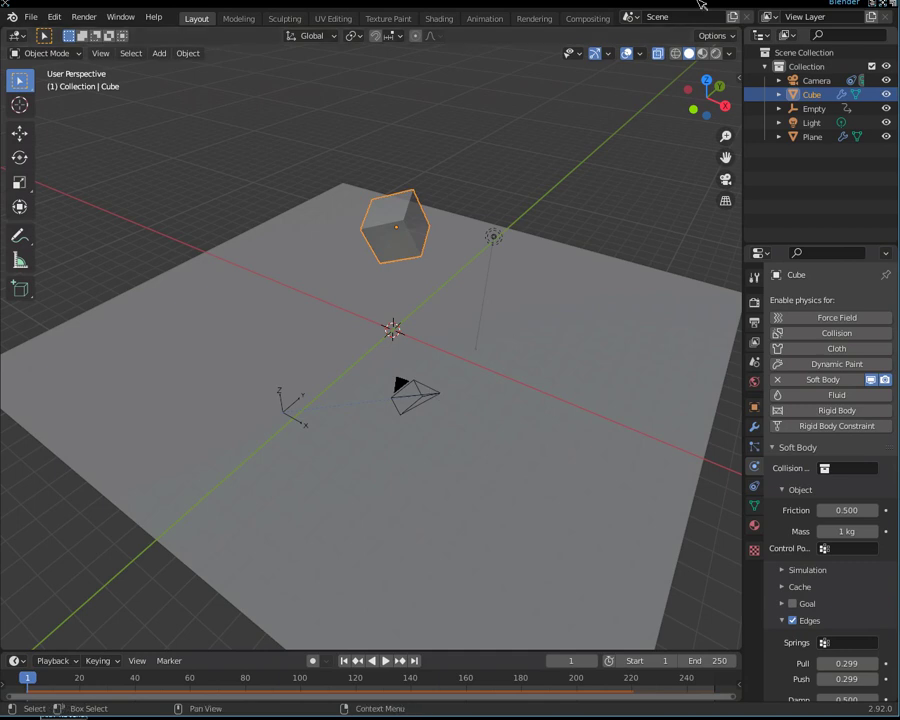
mouse_move(703, 5)
mouse_down()
mouse_move(697, 66)
mouse_move(707, 6)
mouse_move(697, 6)
mouse_up()
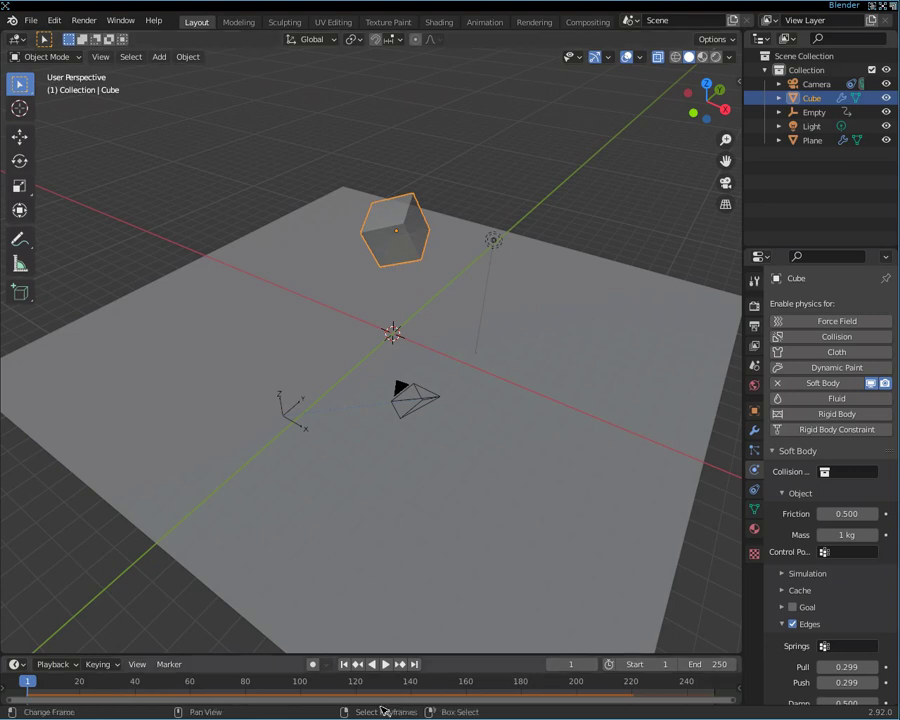
Step: Split the 3D view horizontally at mid-height and make the lower area a Text Editor
click(172, 664)
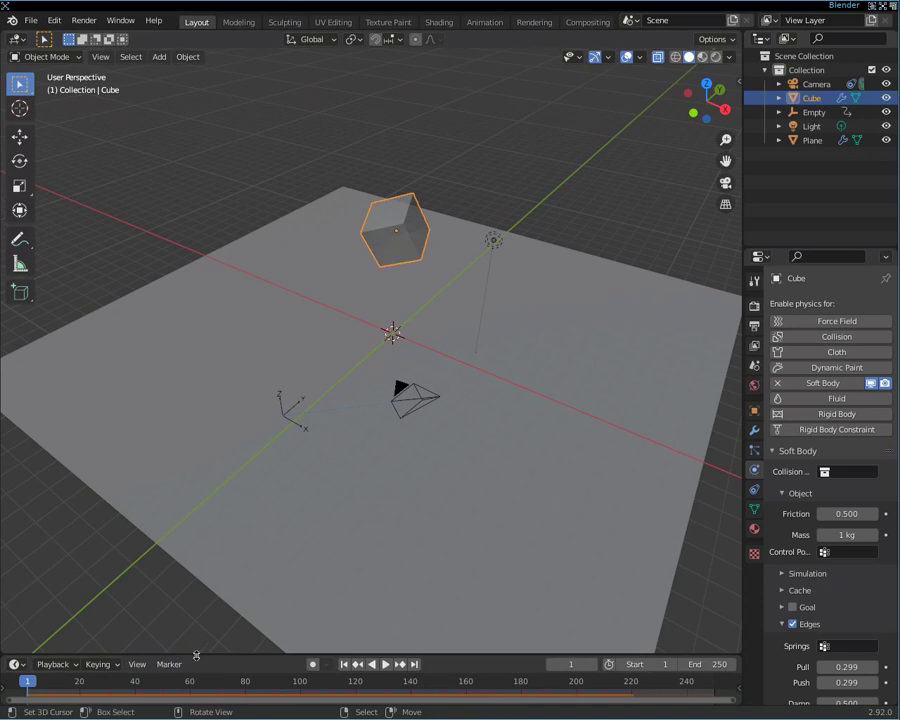
right_click(196, 656)
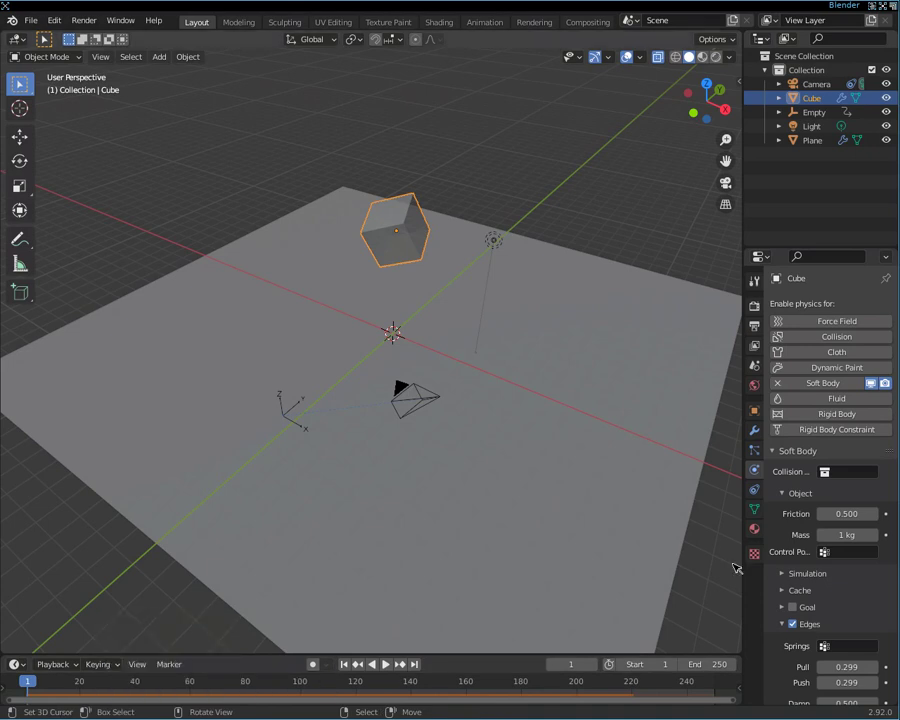
right_click(745, 451)
click(745, 451)
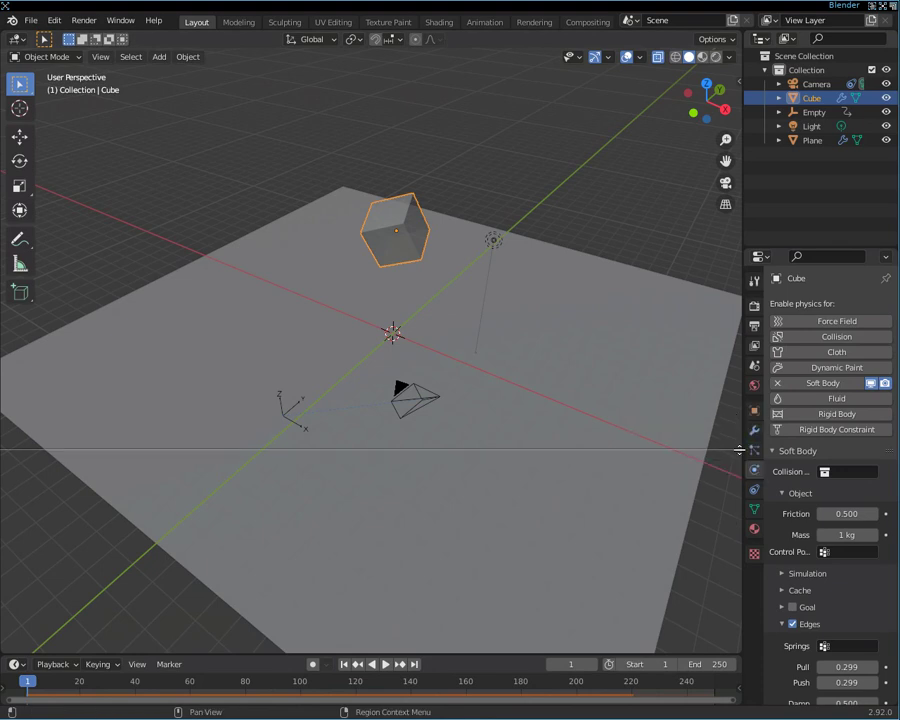
click(585, 349)
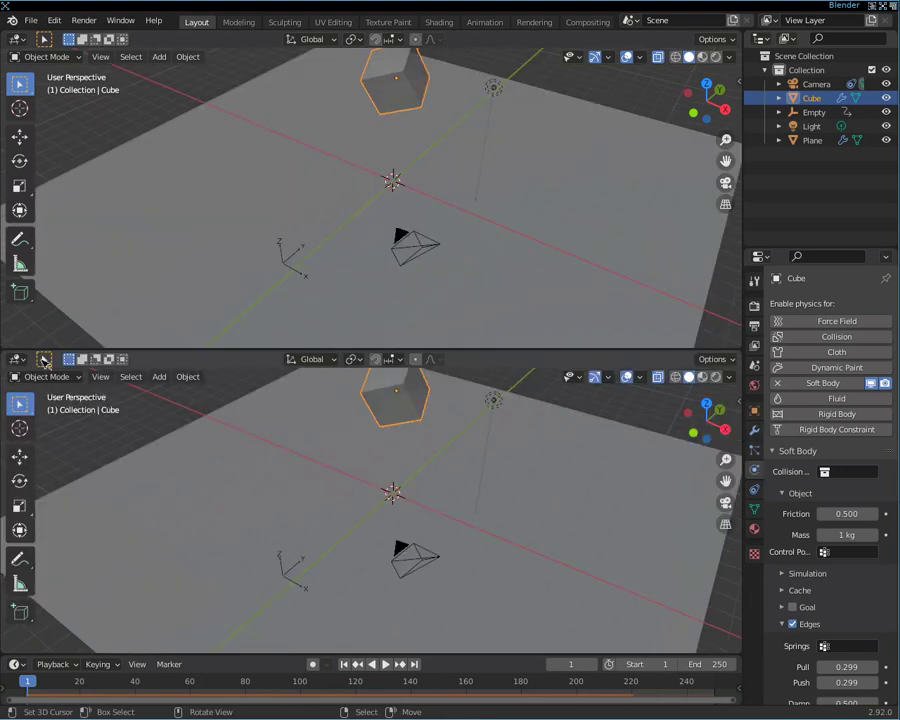
click(16, 377)
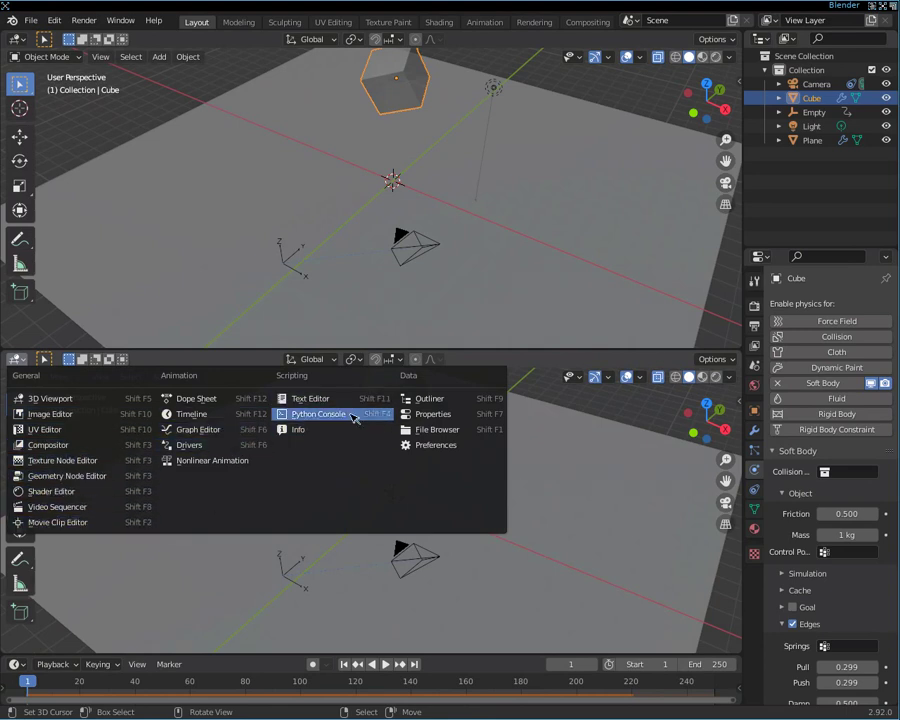
click(366, 405)
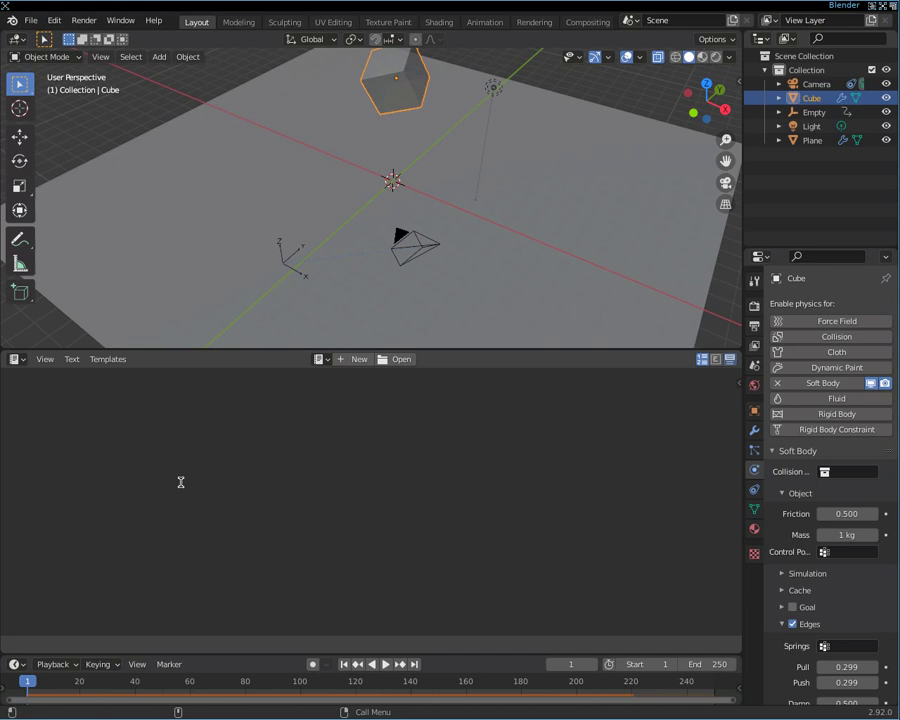
Step: Start Save As and replace the file name with physics_cours2
click(41, 12)
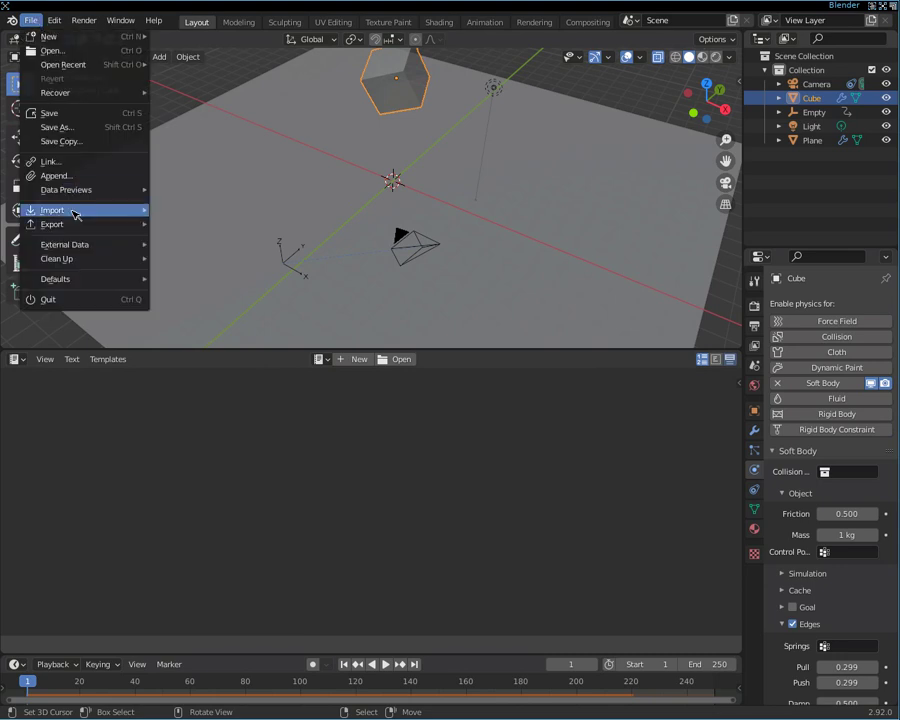
click(62, 127)
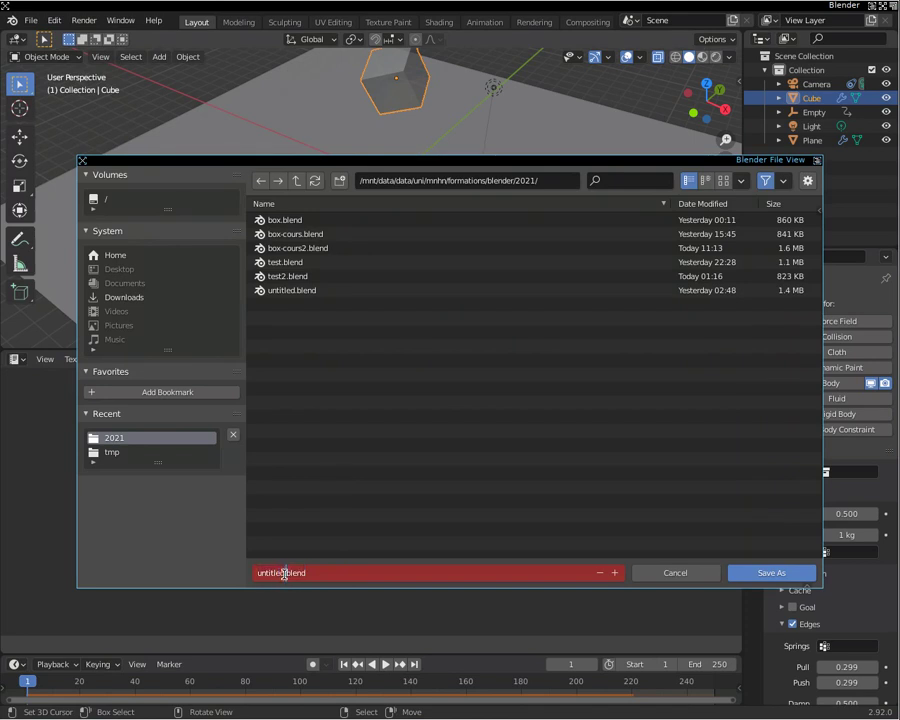
drag(283, 572, 243, 575)
text(physics)
text(_cours)
text(2)
Step: Save physics_cours2.blend, then quit Blender from the File menu
click(760, 573)
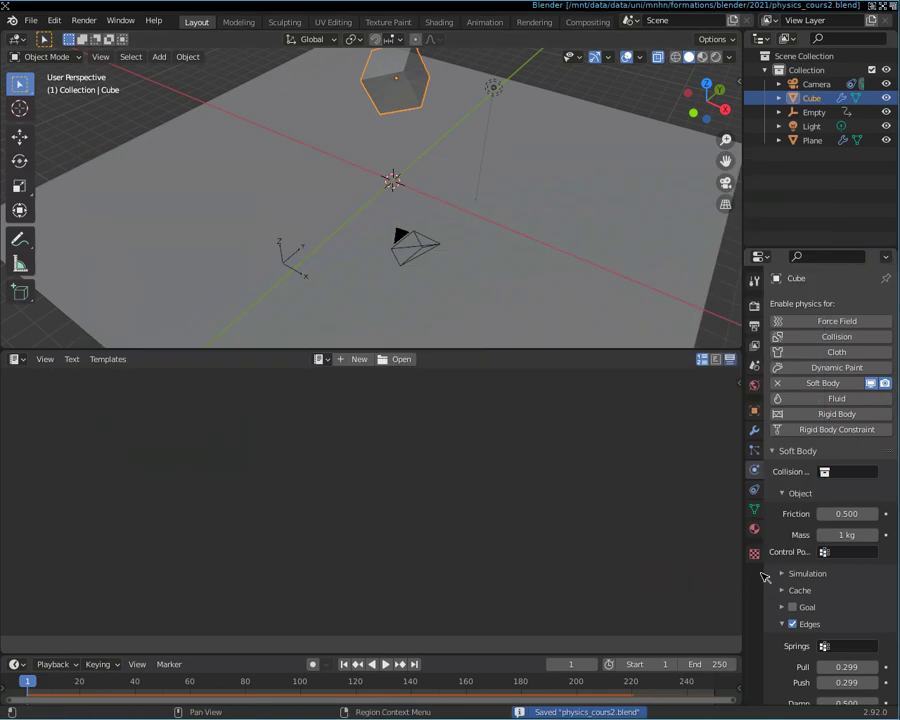
click(31, 20)
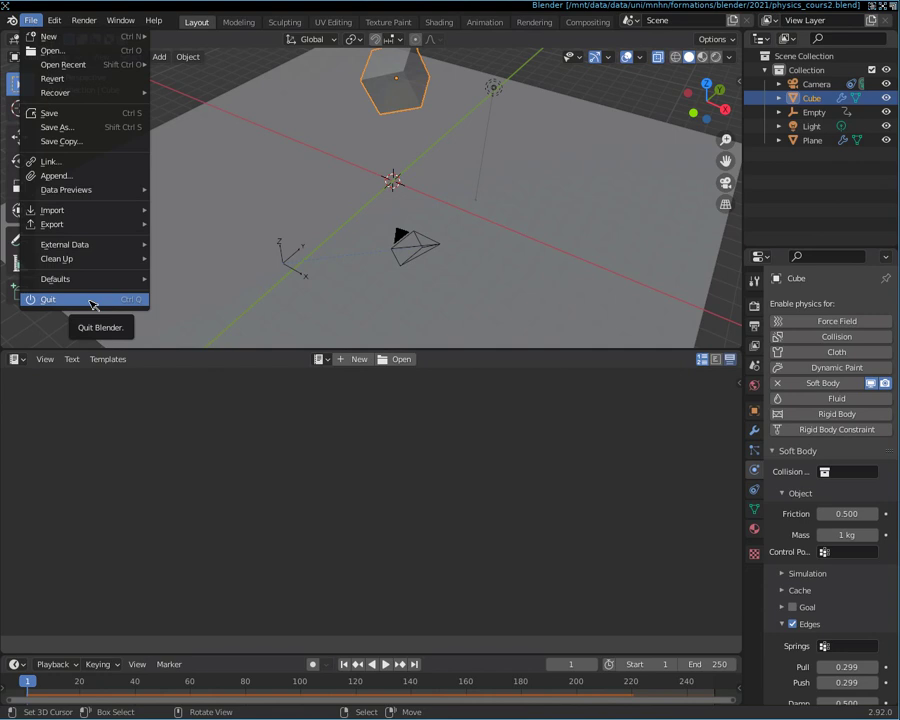
click(91, 300)
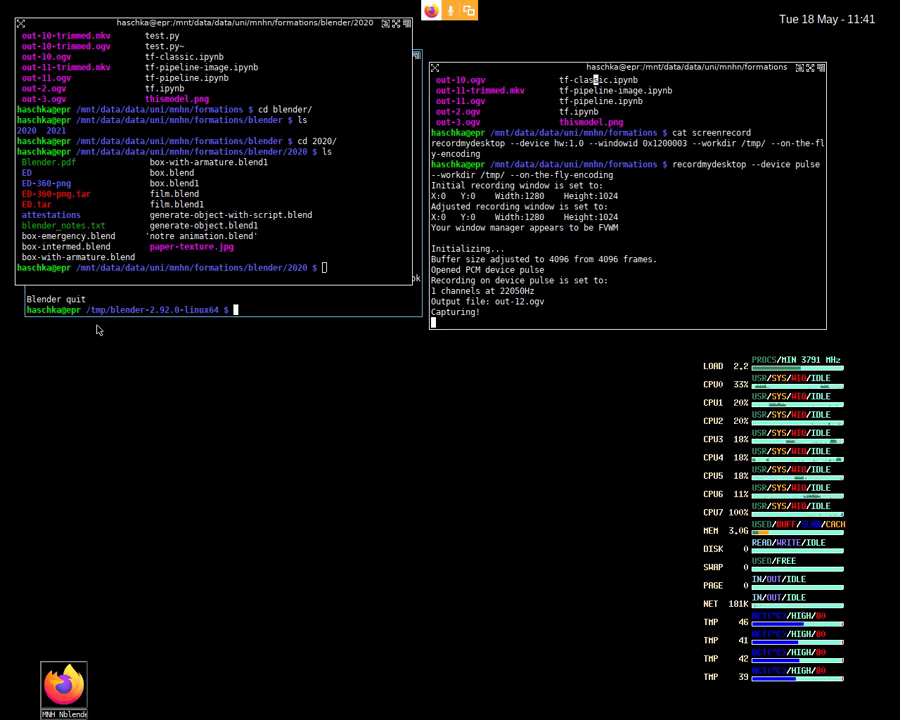